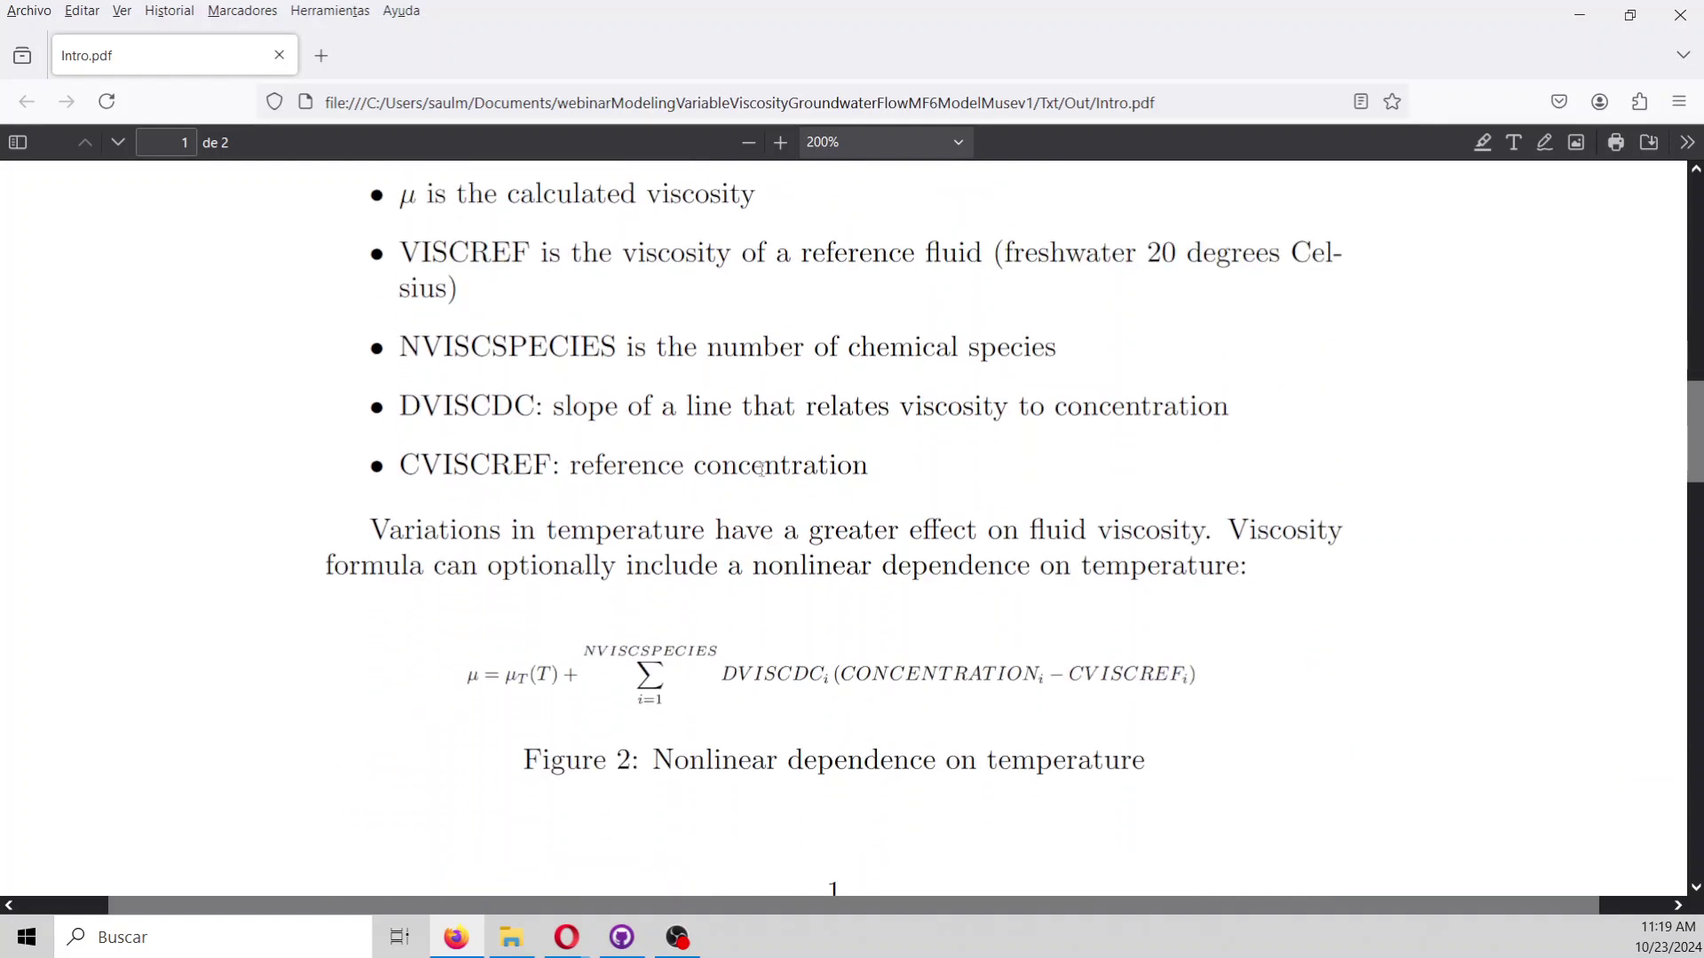
Examine the PDF's nonlinear temperature-dependence formula in Figure 2 alongside the nonlinear term in Figure 3.
{"action": "left_click_drag", "start_coordinate": [512, 529], "coordinate": [586, 597]}
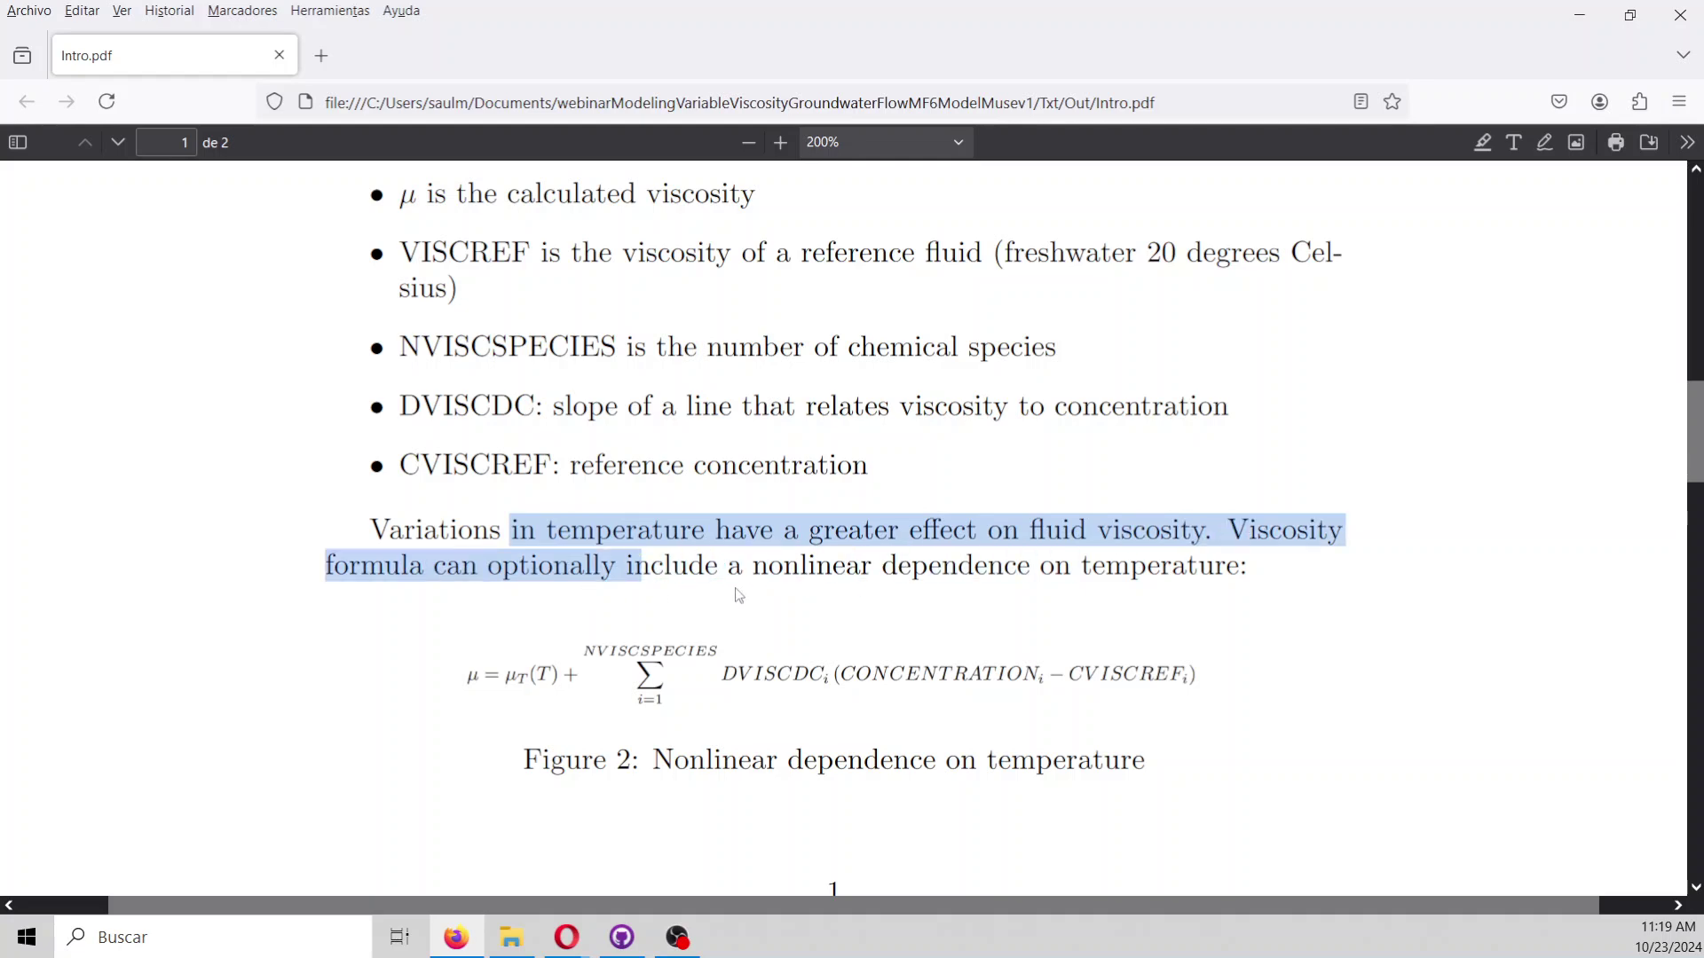
{"action": "scroll", "coordinate": [746, 578], "scroll_direction": "up", "scroll_amount": 3}
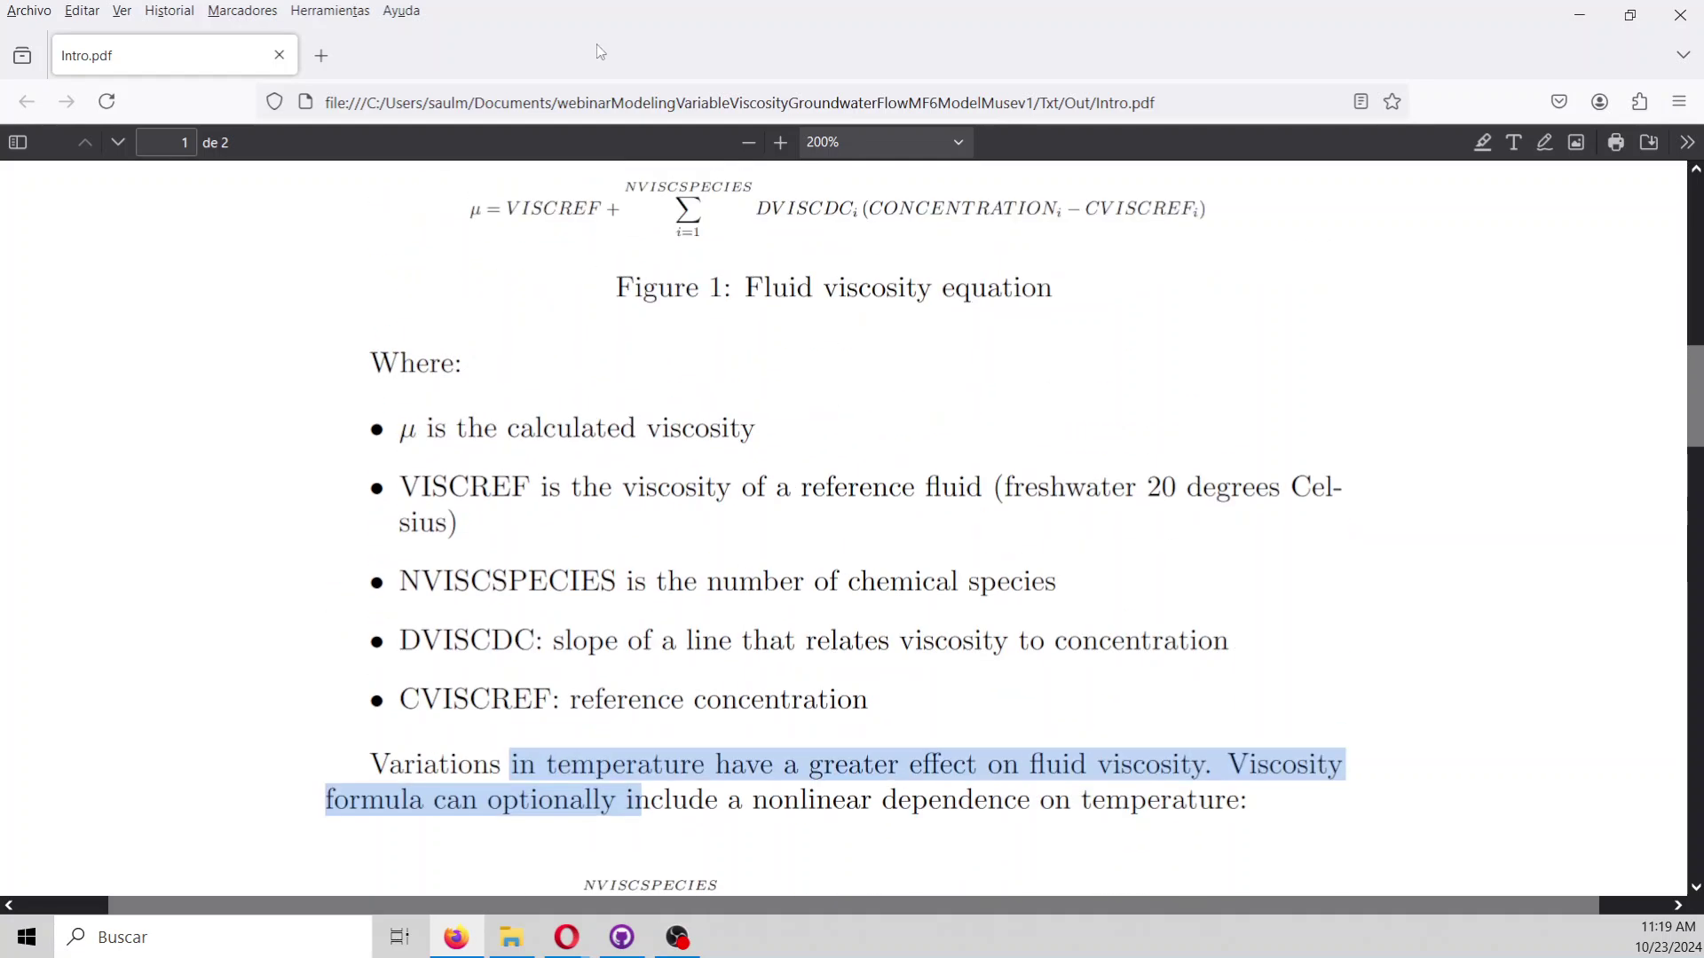
{"action": "scroll", "coordinate": [621, 266], "scroll_direction": "down", "scroll_amount": 6}
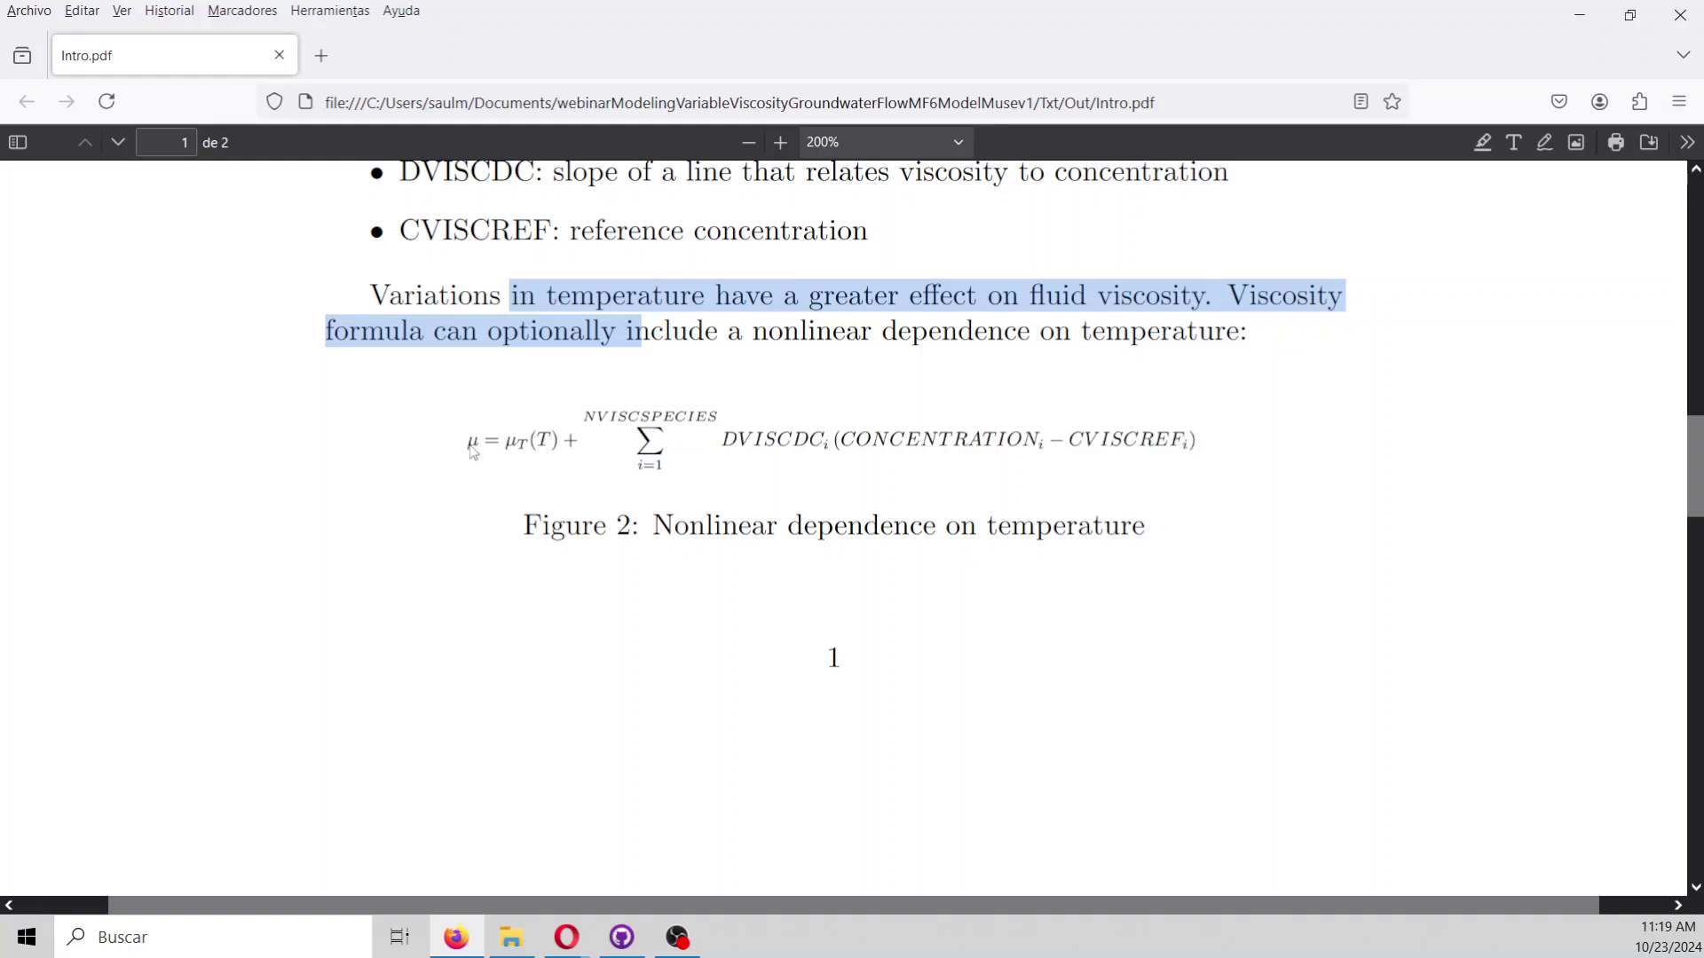
{"action": "scroll", "coordinate": [721, 507], "scroll_direction": "down", "scroll_amount": 1}
{"action": "scroll", "coordinate": [721, 507], "scroll_direction": "down", "scroll_amount": 10}
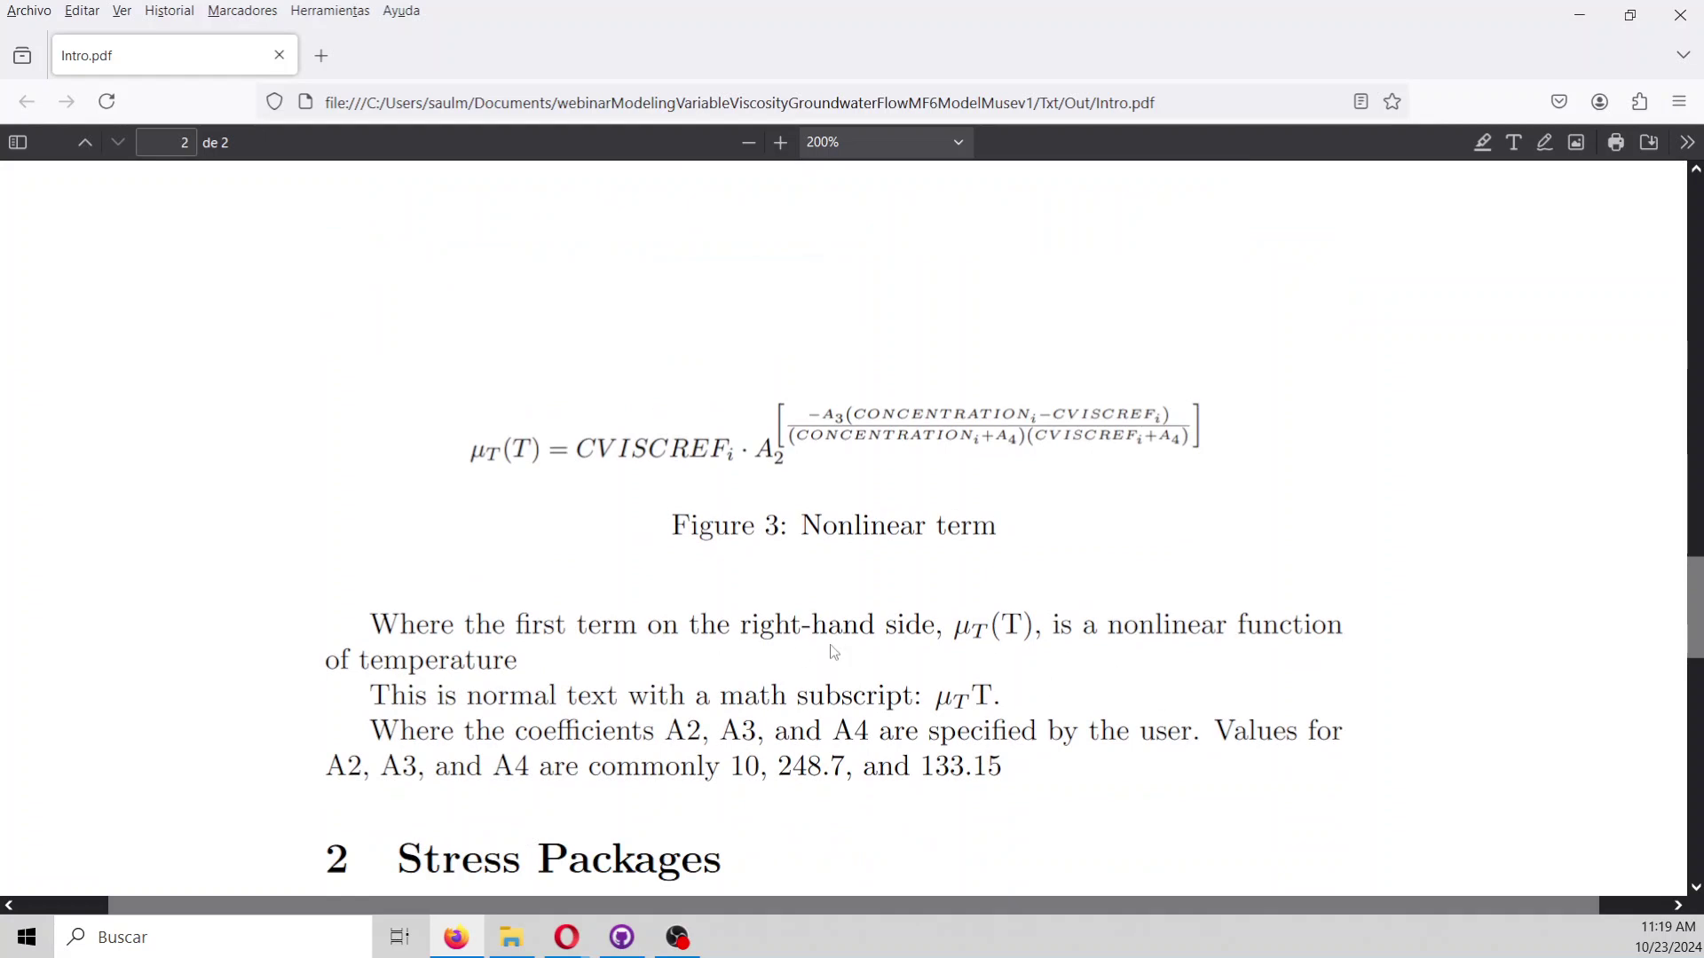
{"action": "scroll", "coordinate": [829, 644], "scroll_direction": "up", "scroll_amount": 10}
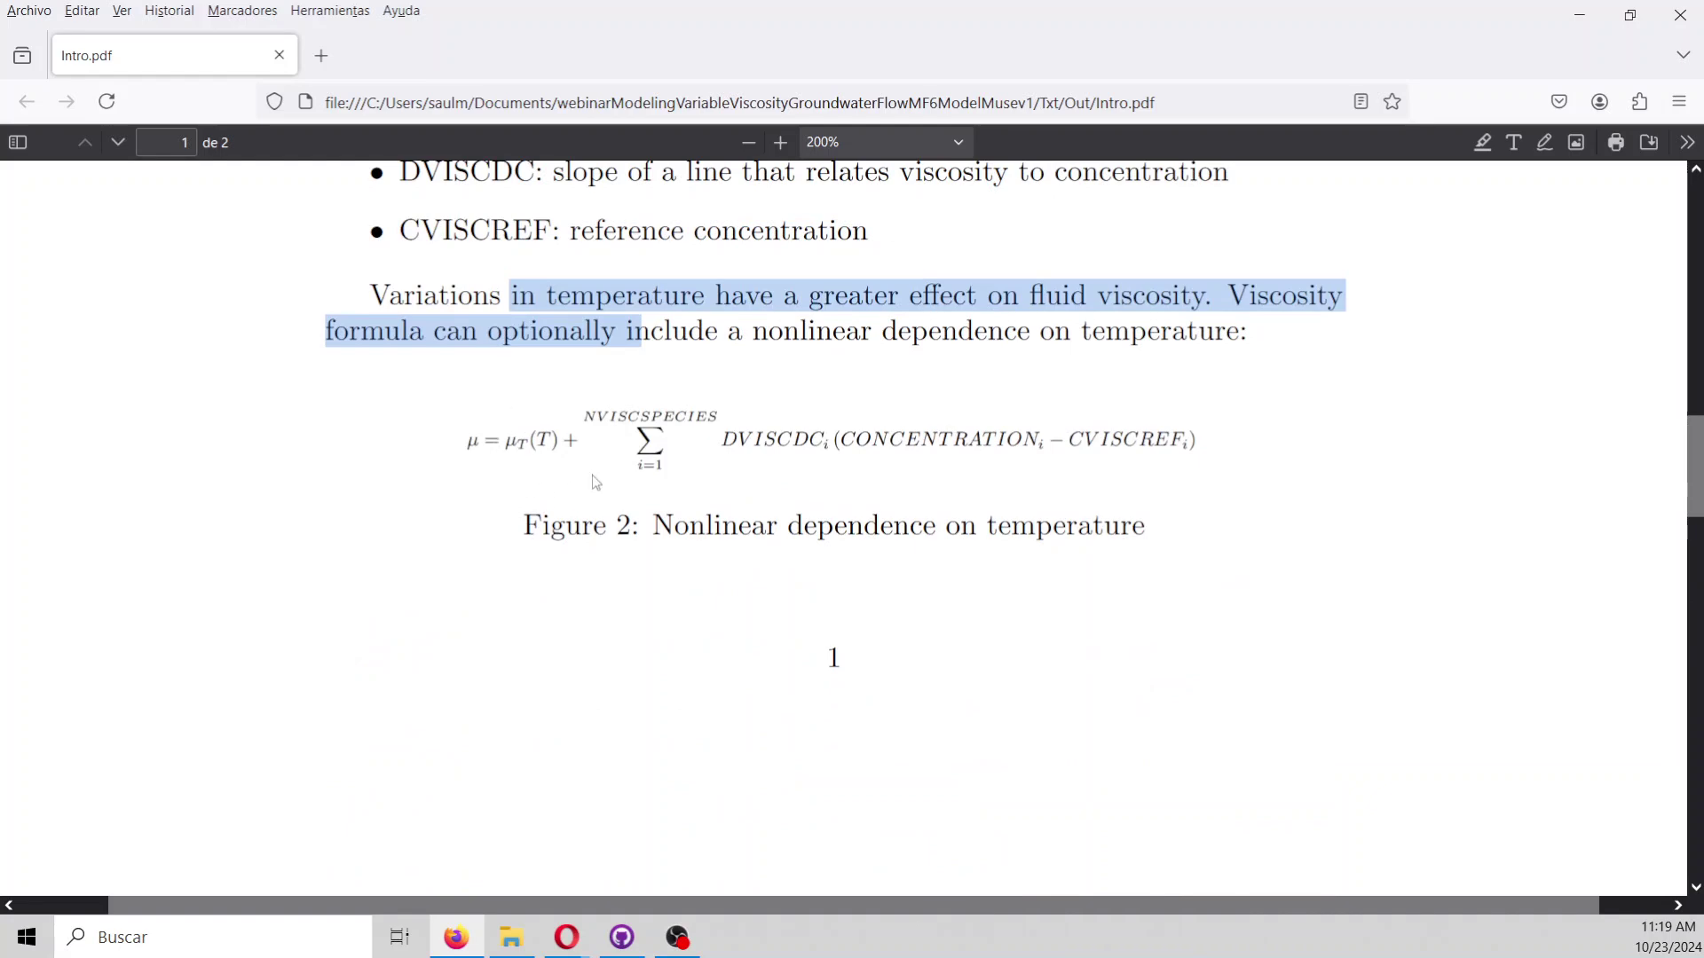
{"action": "scroll", "coordinate": [593, 483], "scroll_direction": "up", "scroll_amount": 4}
{"action": "scroll", "coordinate": [595, 479], "scroll_direction": "down", "scroll_amount": 9}
{"action": "scroll", "coordinate": [597, 485], "scroll_direction": "down", "scroll_amount": 3}
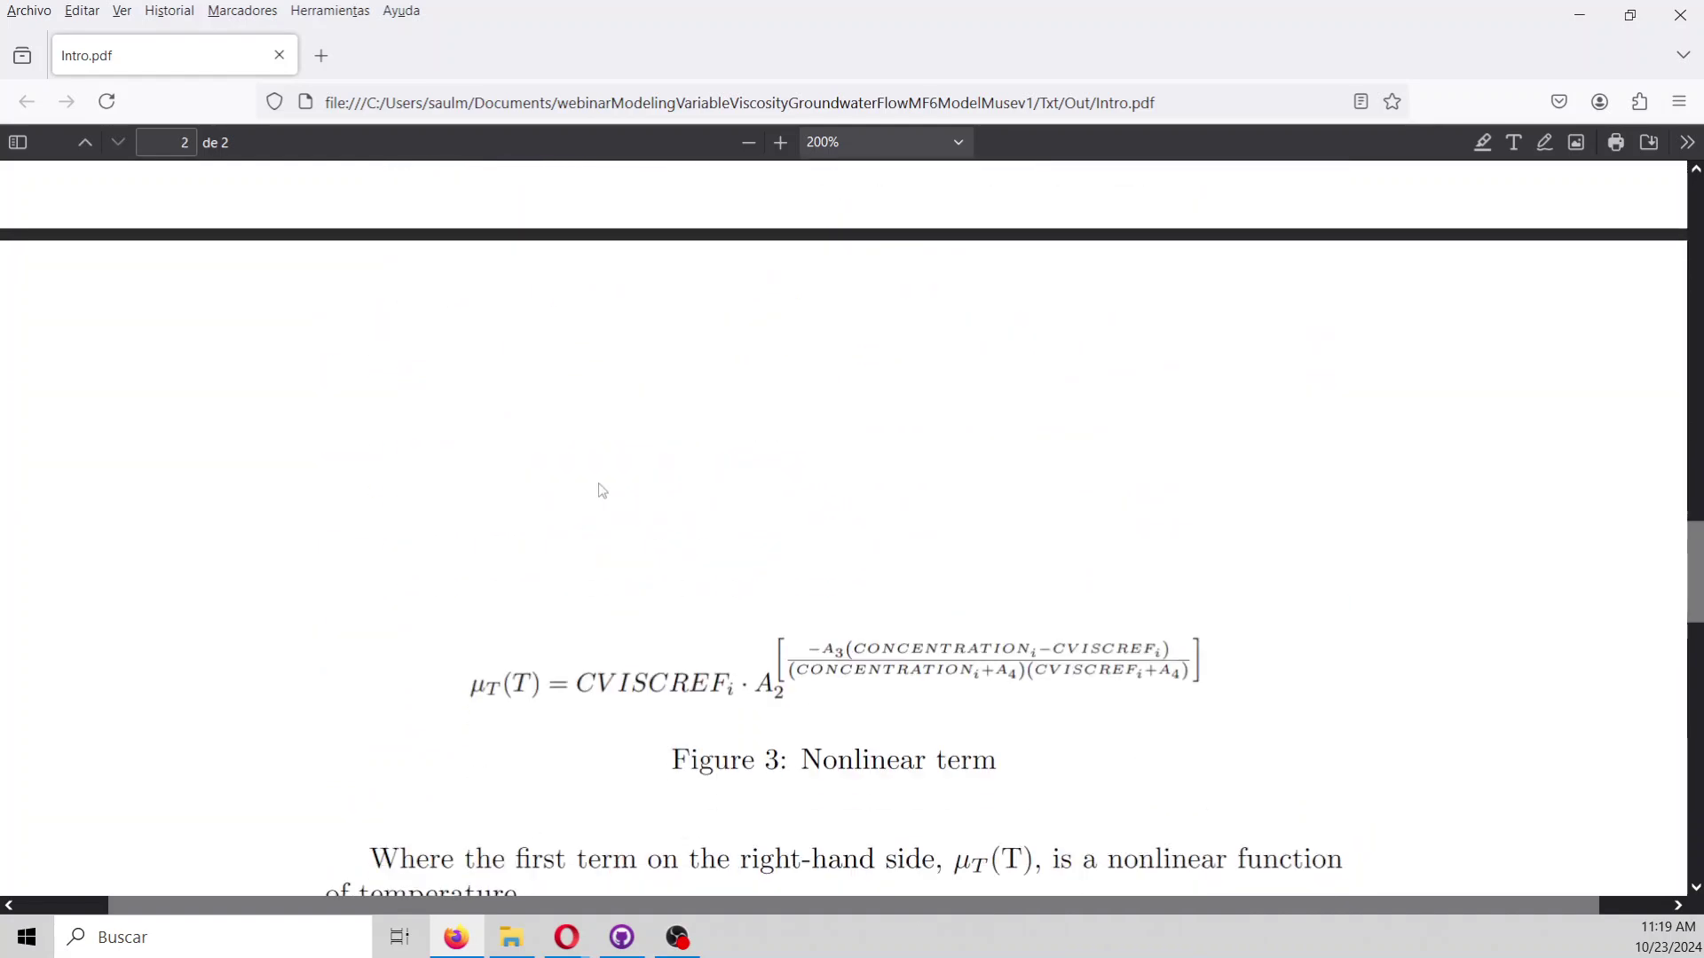
{"action": "scroll", "coordinate": [611, 490], "scroll_direction": "down", "scroll_amount": 3}
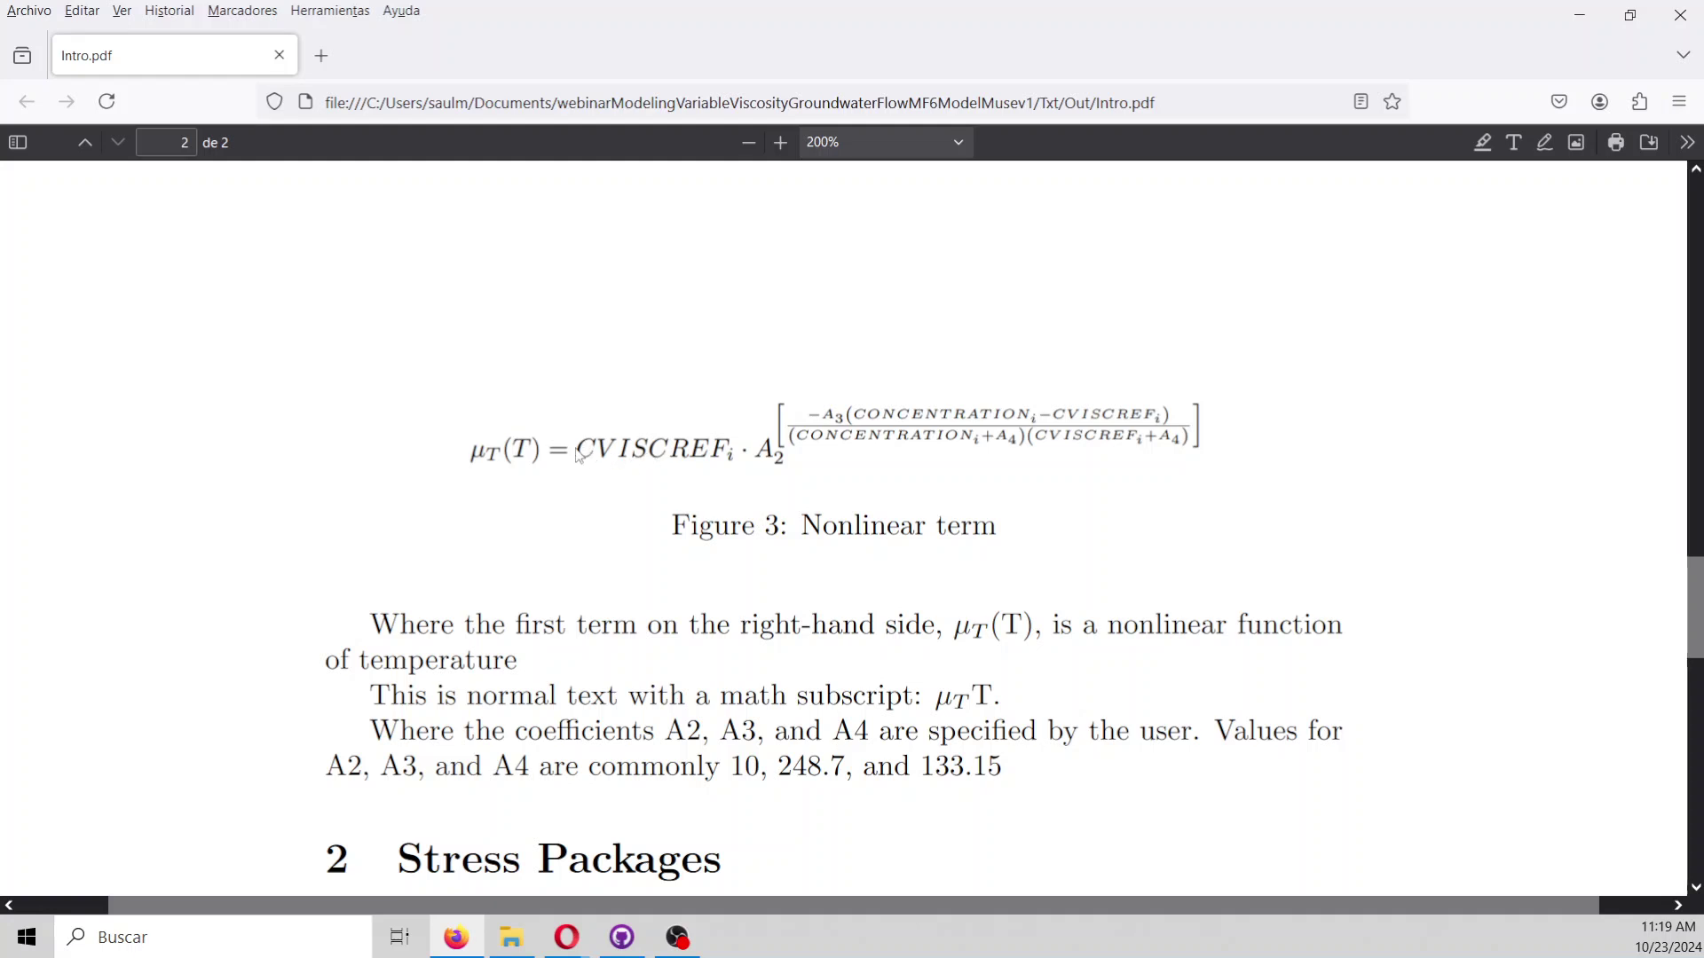
{"action": "scroll", "coordinate": [742, 503], "scroll_direction": "up", "scroll_amount": 3}
{"action": "scroll", "coordinate": [742, 503], "scroll_direction": "down", "scroll_amount": 2}
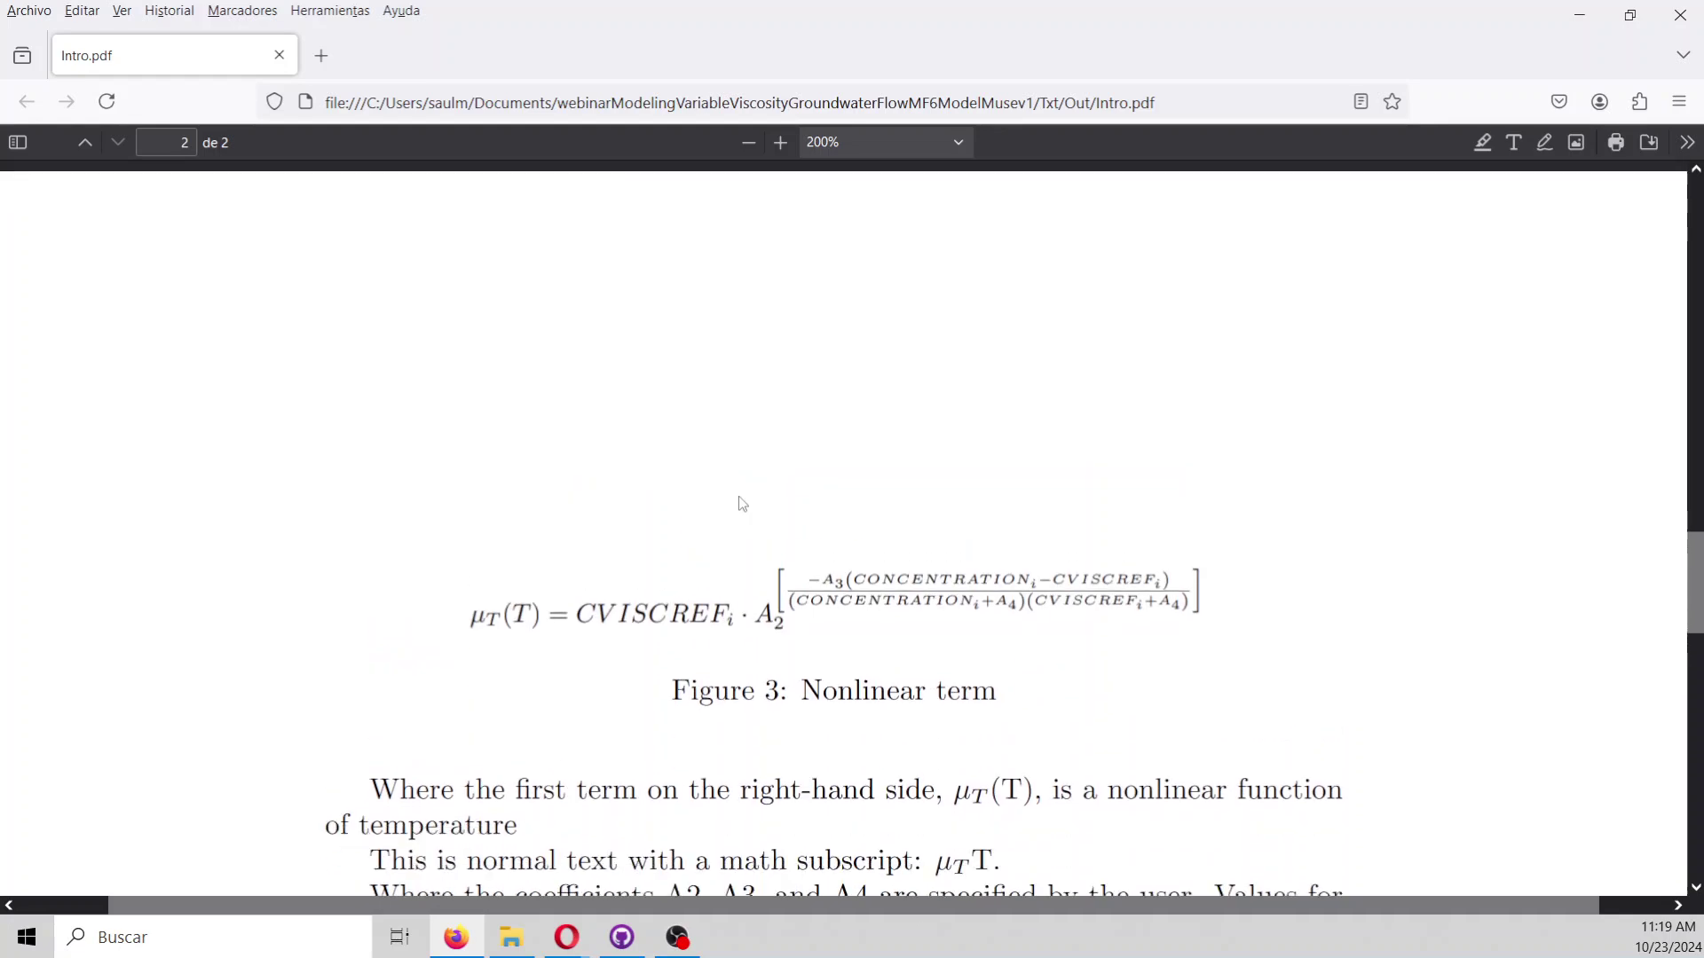
{"action": "scroll", "coordinate": [742, 503], "scroll_direction": "up", "scroll_amount": 6}
{"action": "scroll", "coordinate": [742, 503], "scroll_direction": "up", "scroll_amount": 4}
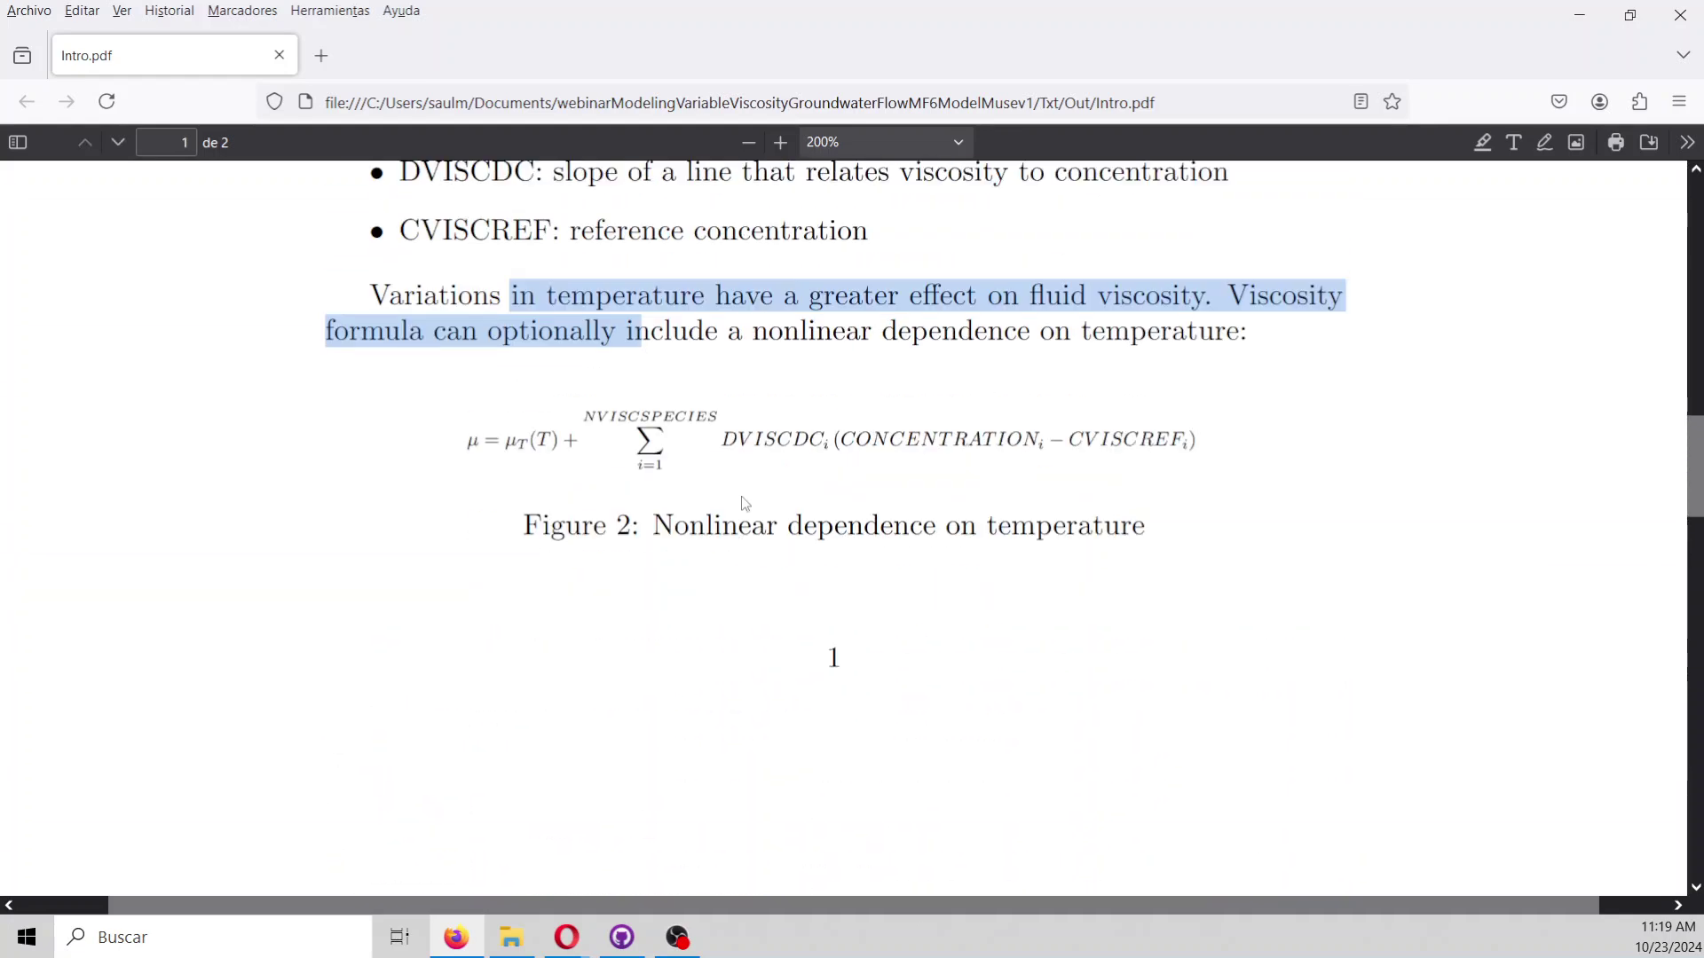
{"action": "scroll", "coordinate": [747, 503], "scroll_direction": "up", "scroll_amount": 1}
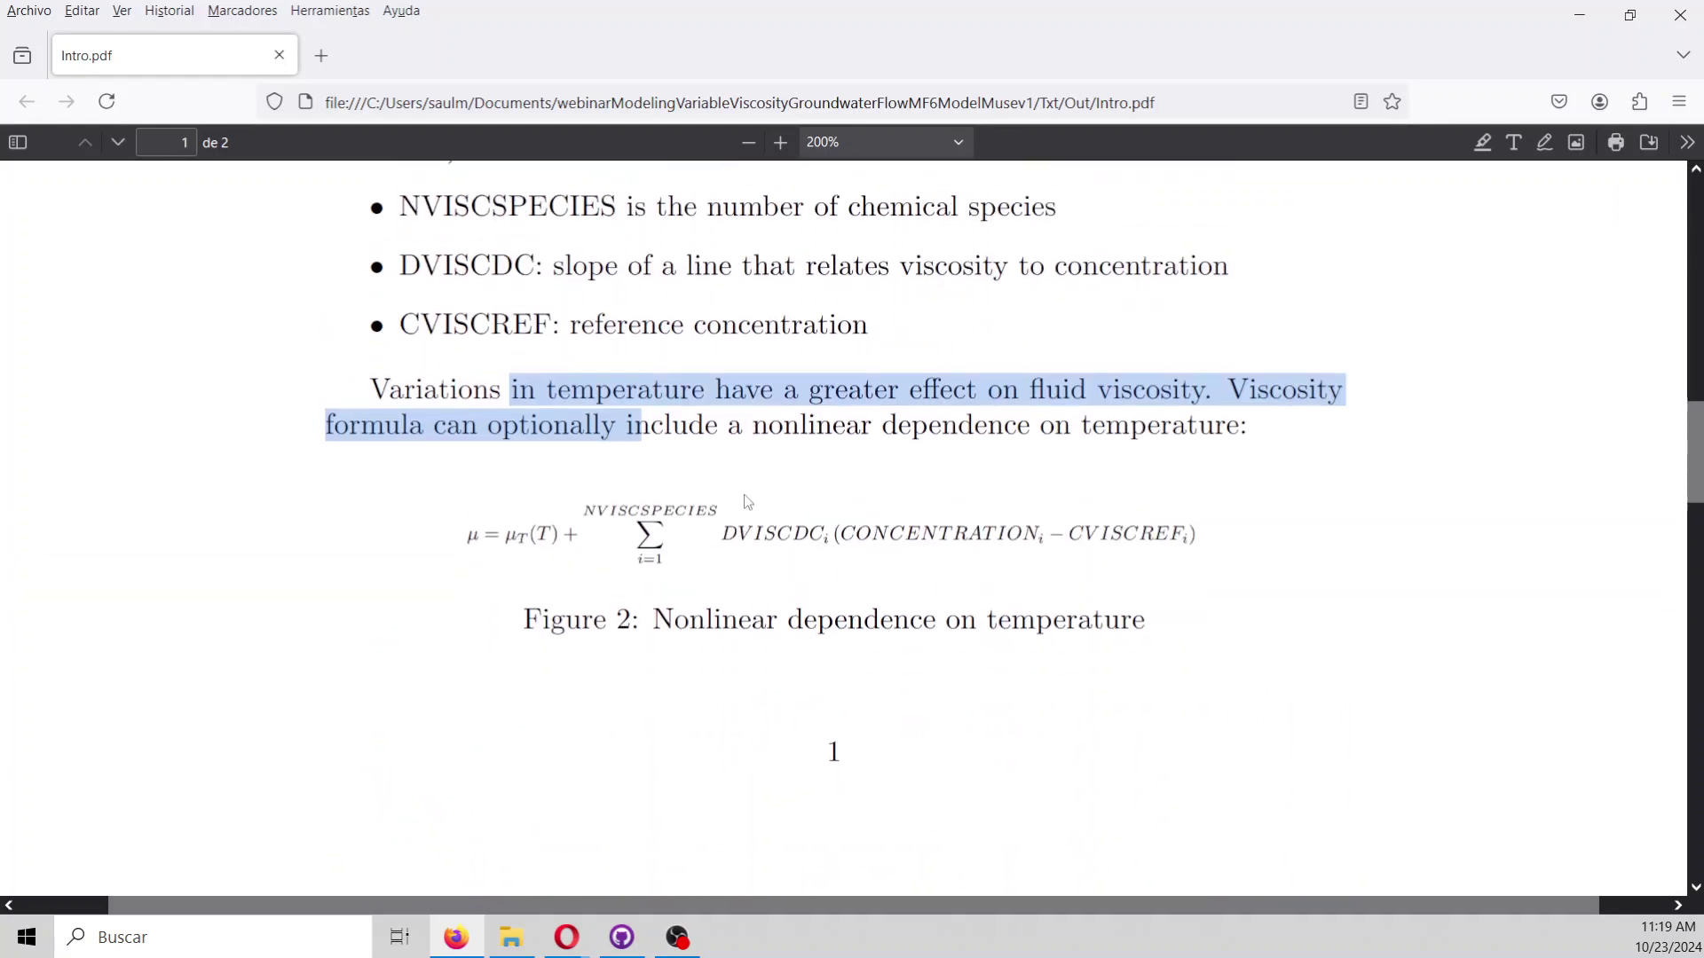
{"action": "scroll", "coordinate": [747, 503], "scroll_direction": "down", "scroll_amount": 12}
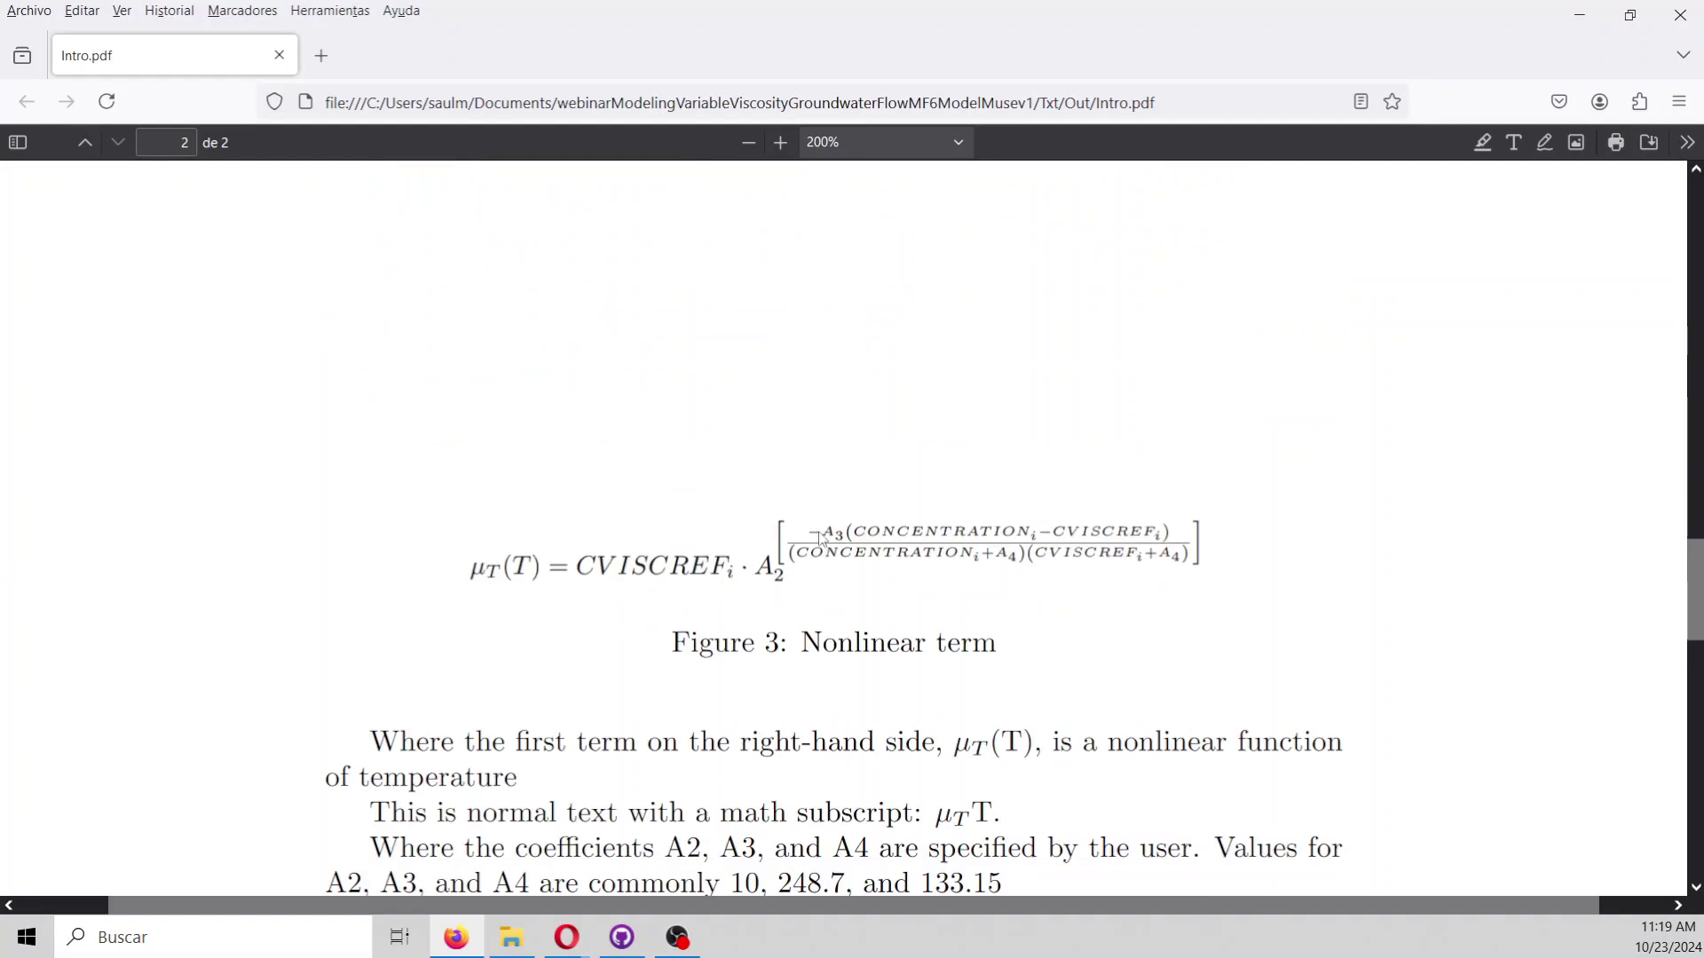
{"action": "scroll", "coordinate": [968, 568], "scroll_direction": "down", "scroll_amount": 4}
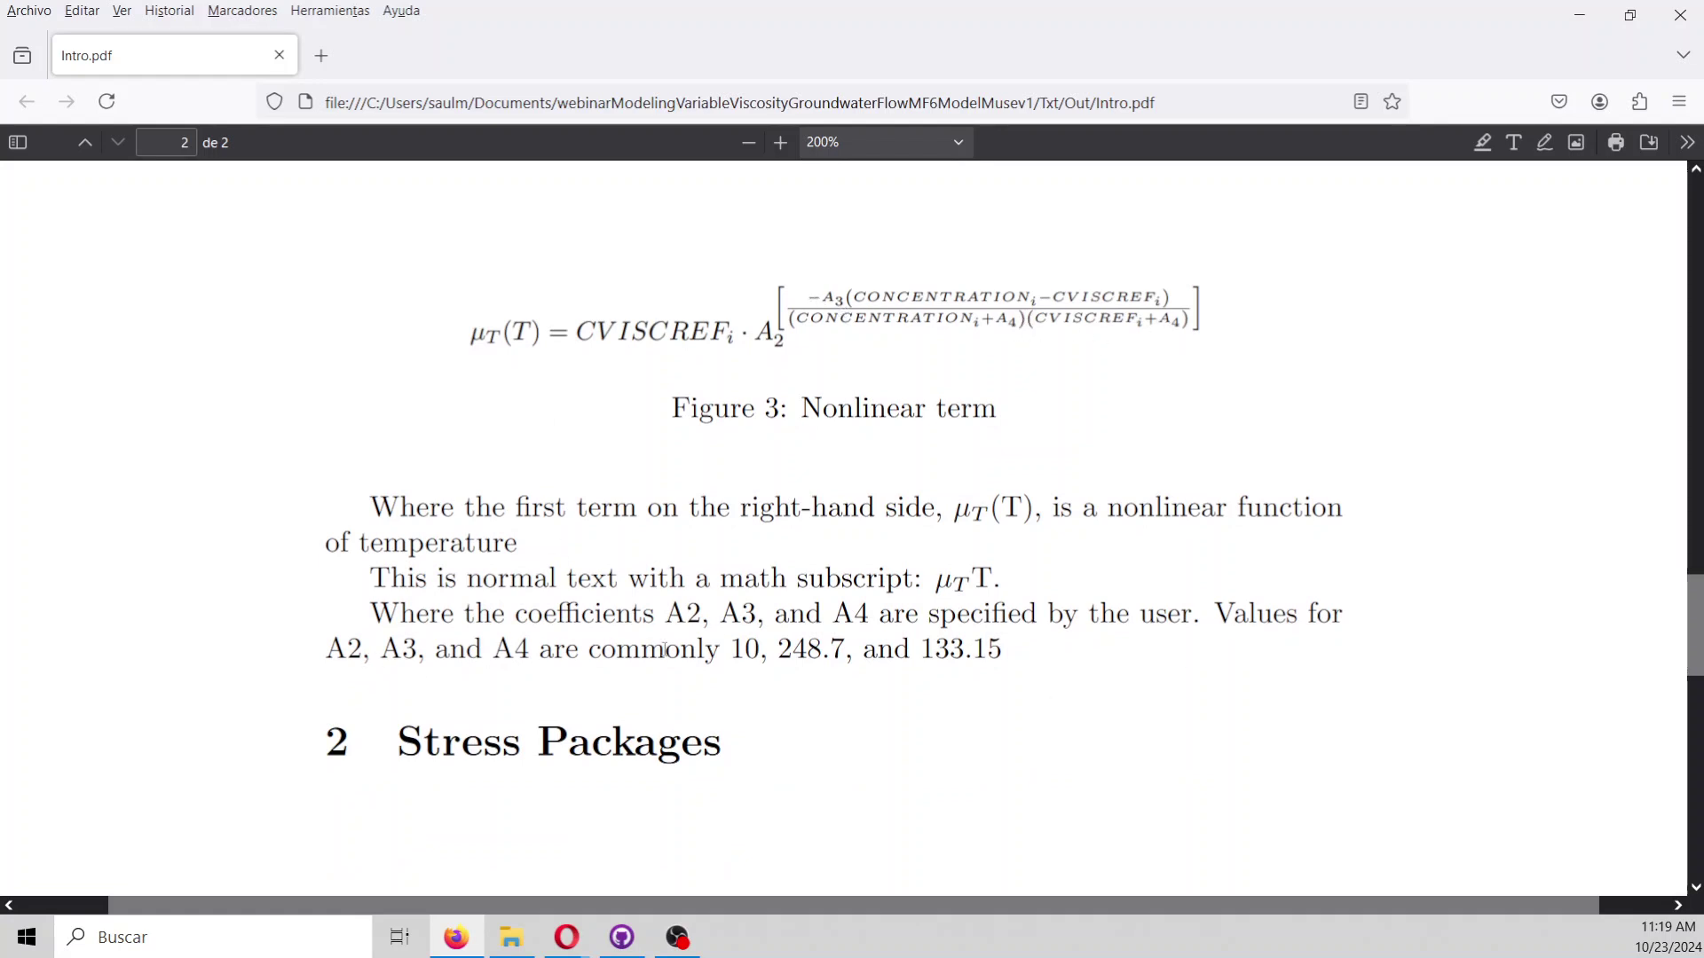
Highlight the common values of coefficients A2, A3 and A4 (10, 248.7 and 133.15) and check the Stress Packages section for content.
{"action": "left_click_drag", "start_coordinate": [724, 651], "coordinate": [1029, 649]}
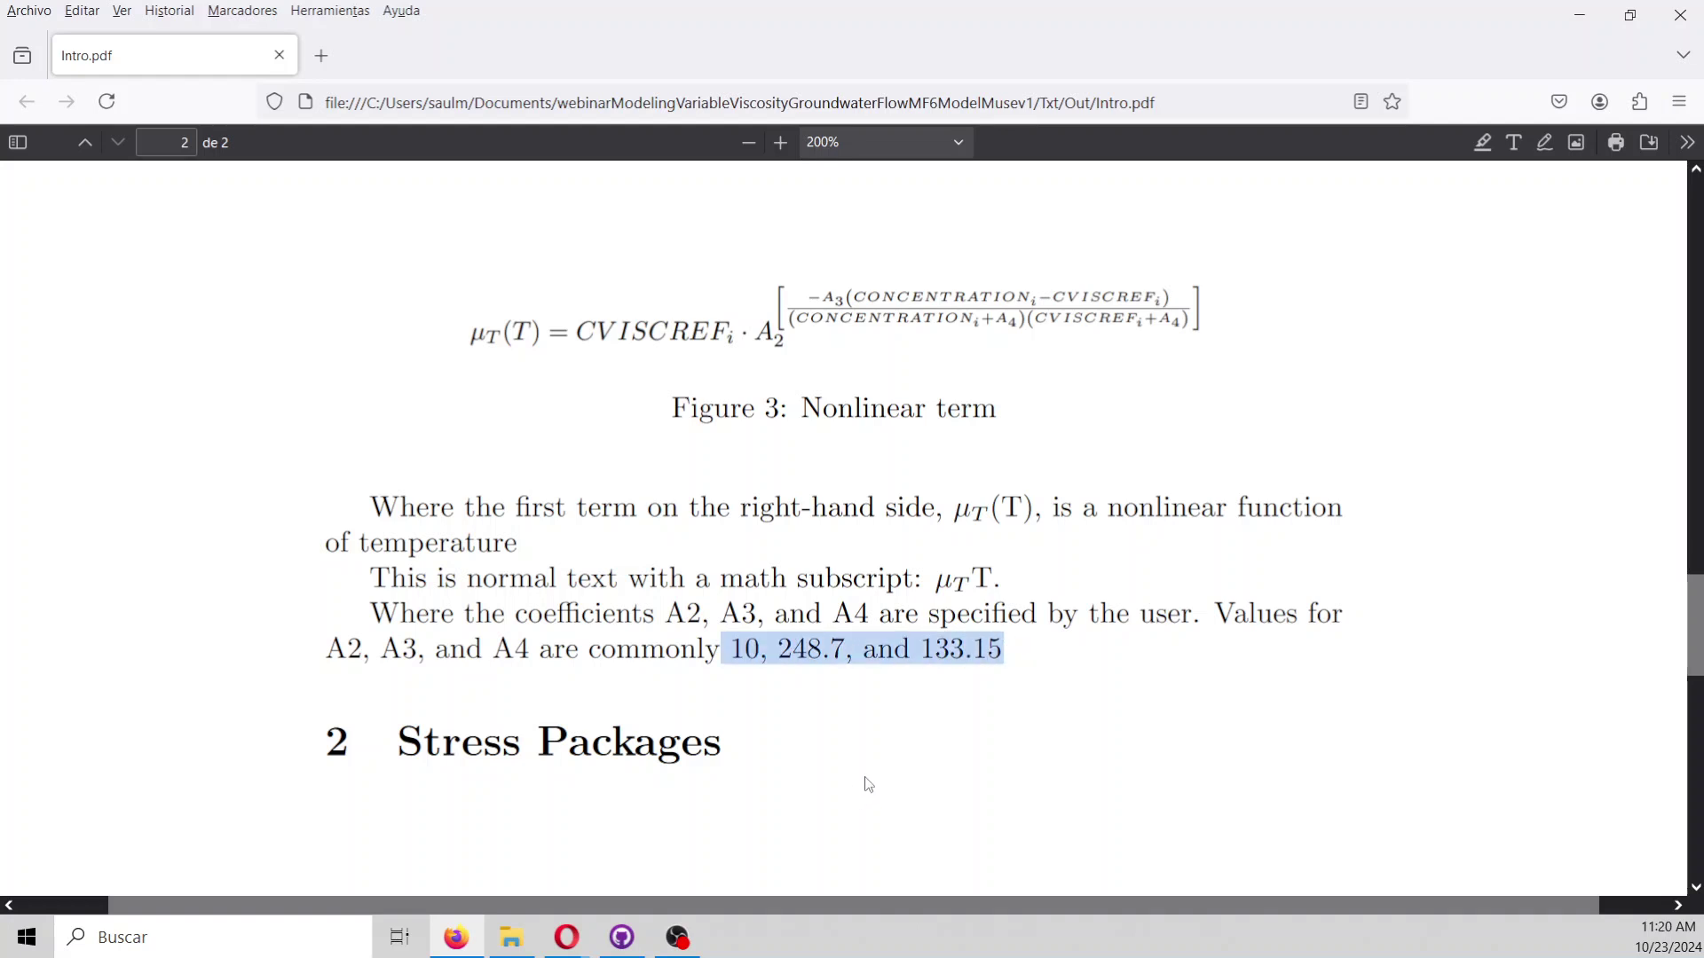
{"action": "scroll", "coordinate": [865, 786], "scroll_direction": "down", "scroll_amount": 3}
{"action": "scroll", "coordinate": [872, 782], "scroll_direction": "down", "scroll_amount": 5}
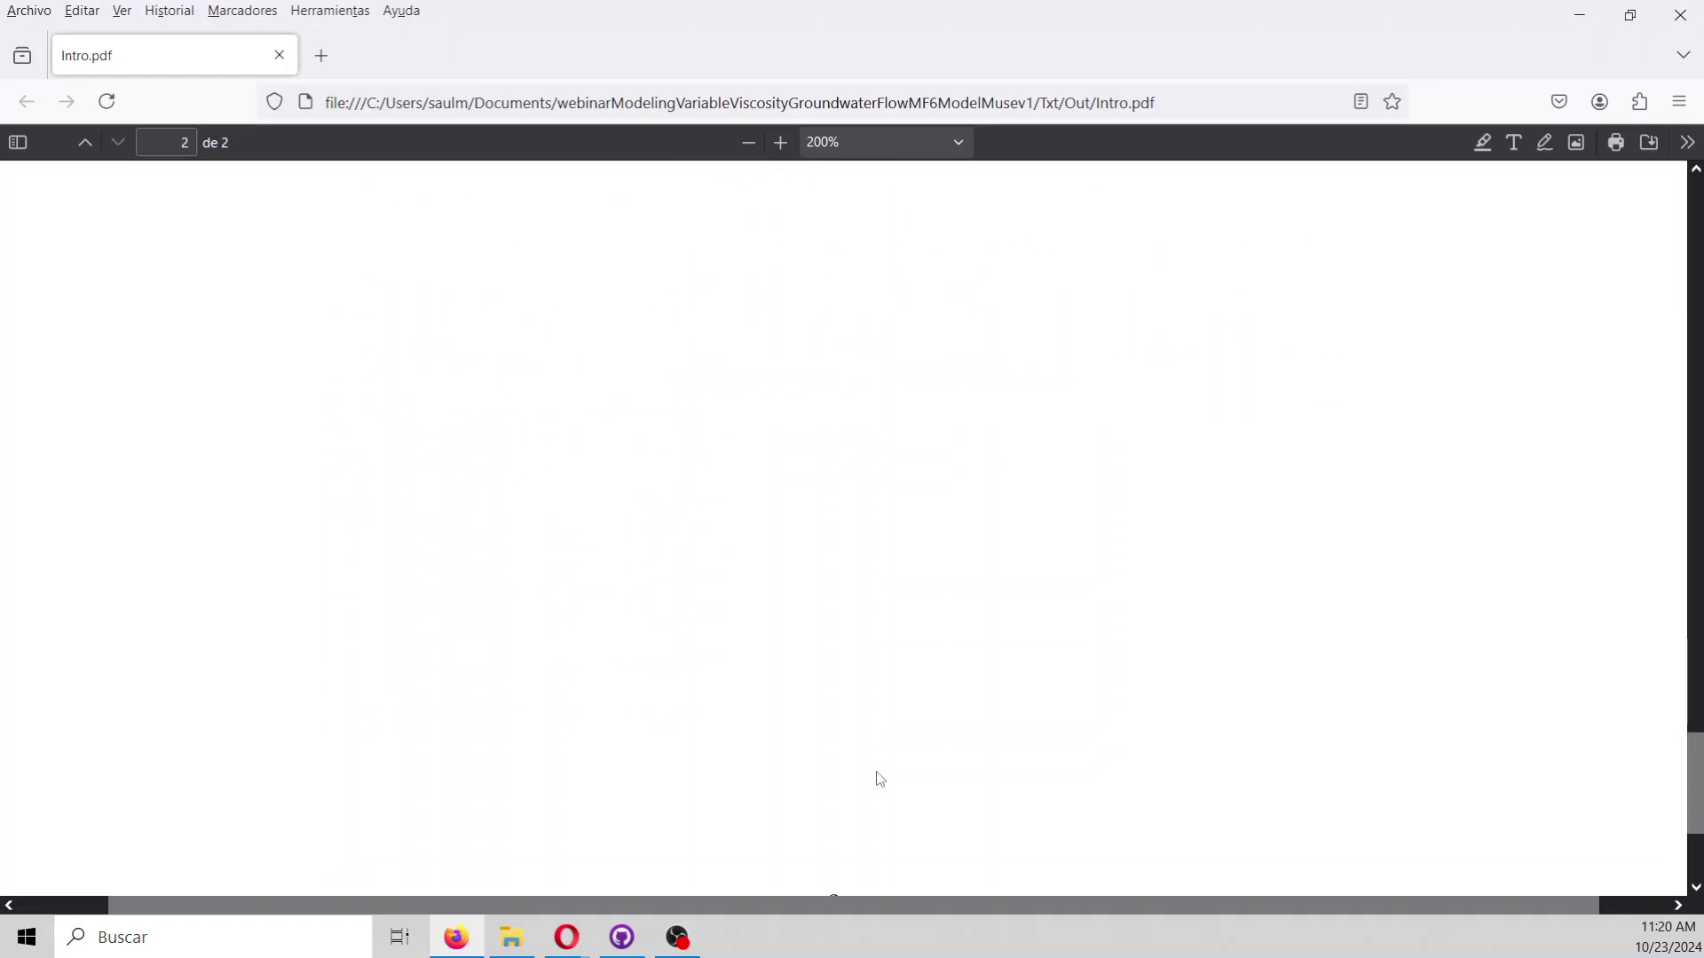
{"action": "scroll", "coordinate": [898, 777], "scroll_direction": "up", "scroll_amount": 5}
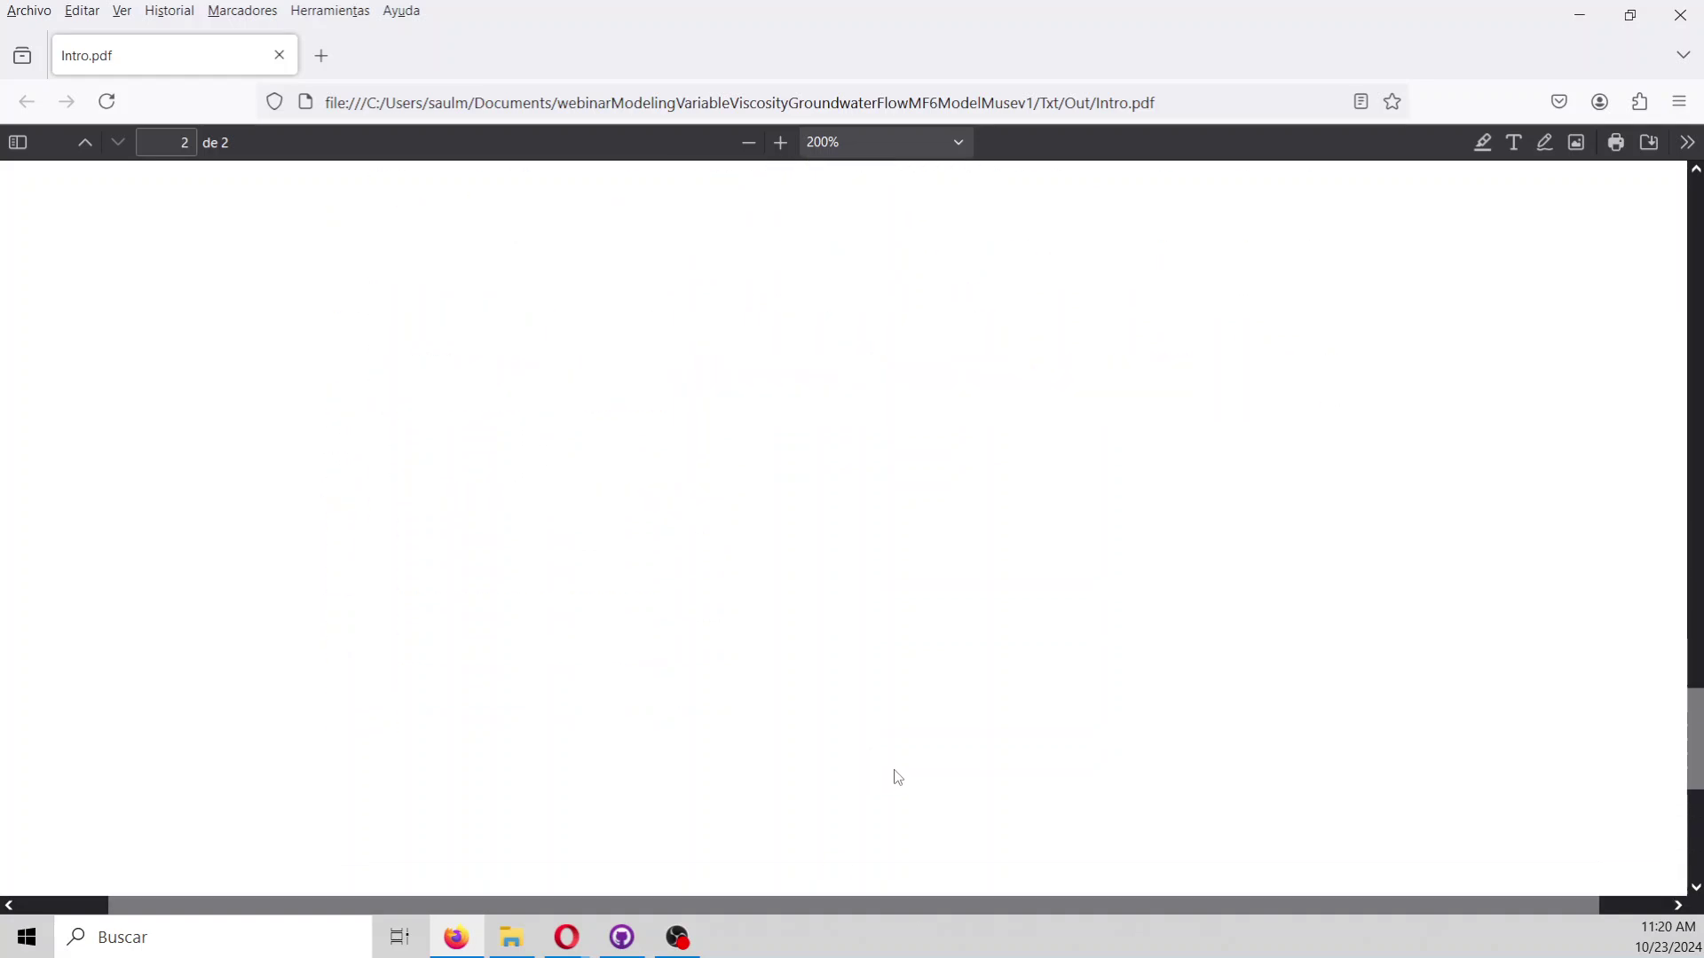
{"action": "scroll", "coordinate": [896, 777], "scroll_direction": "up", "scroll_amount": 2}
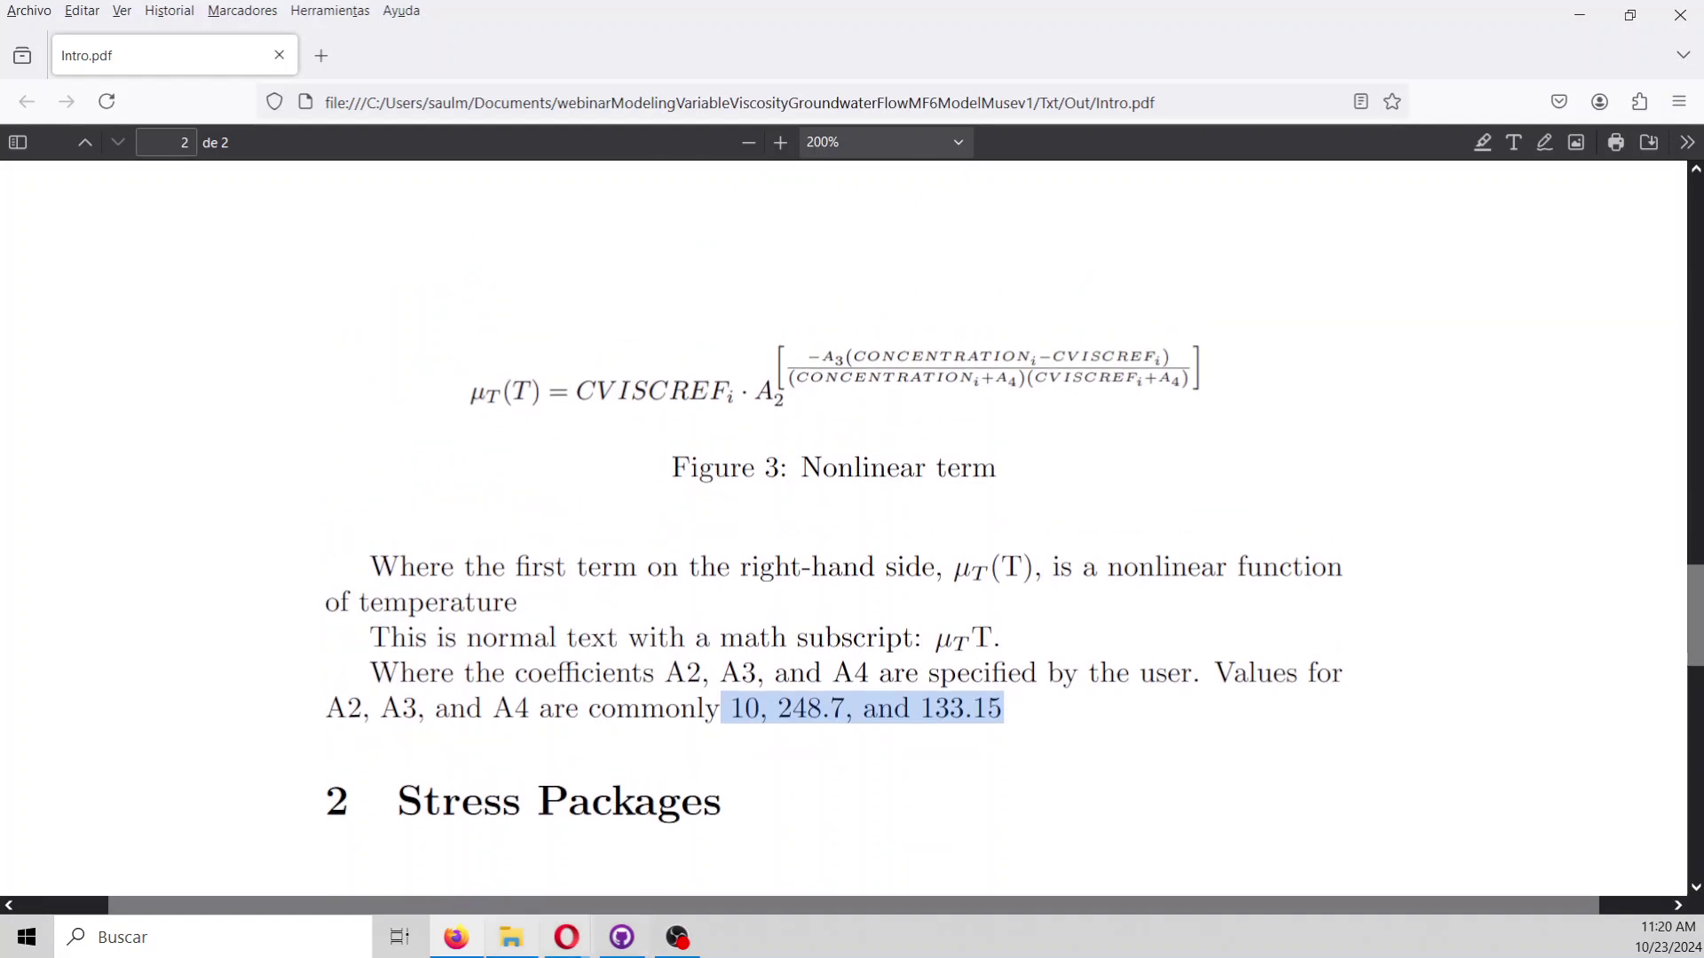
Open Intro.tex from the project's Txt folder in Notepad++ and go to its Stress Packages section.
{"action": "left_click", "coordinate": [511, 937]}
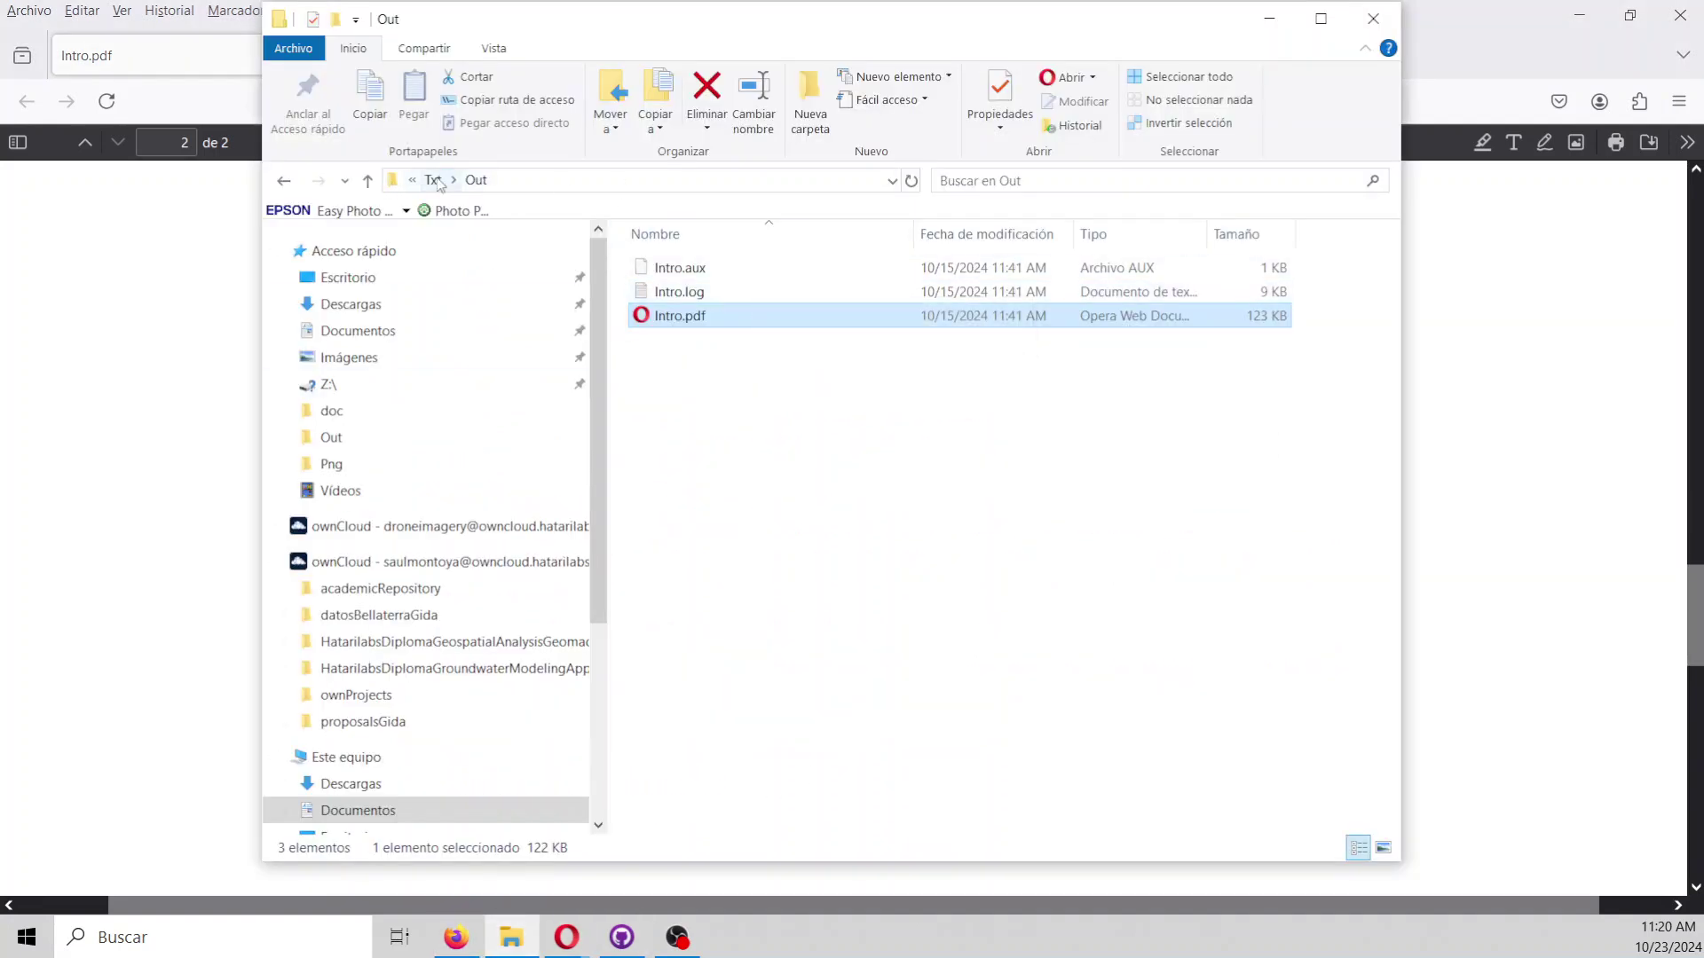
{"action": "left_click", "coordinate": [367, 181]}
{"action": "right_click", "coordinate": [697, 321]}
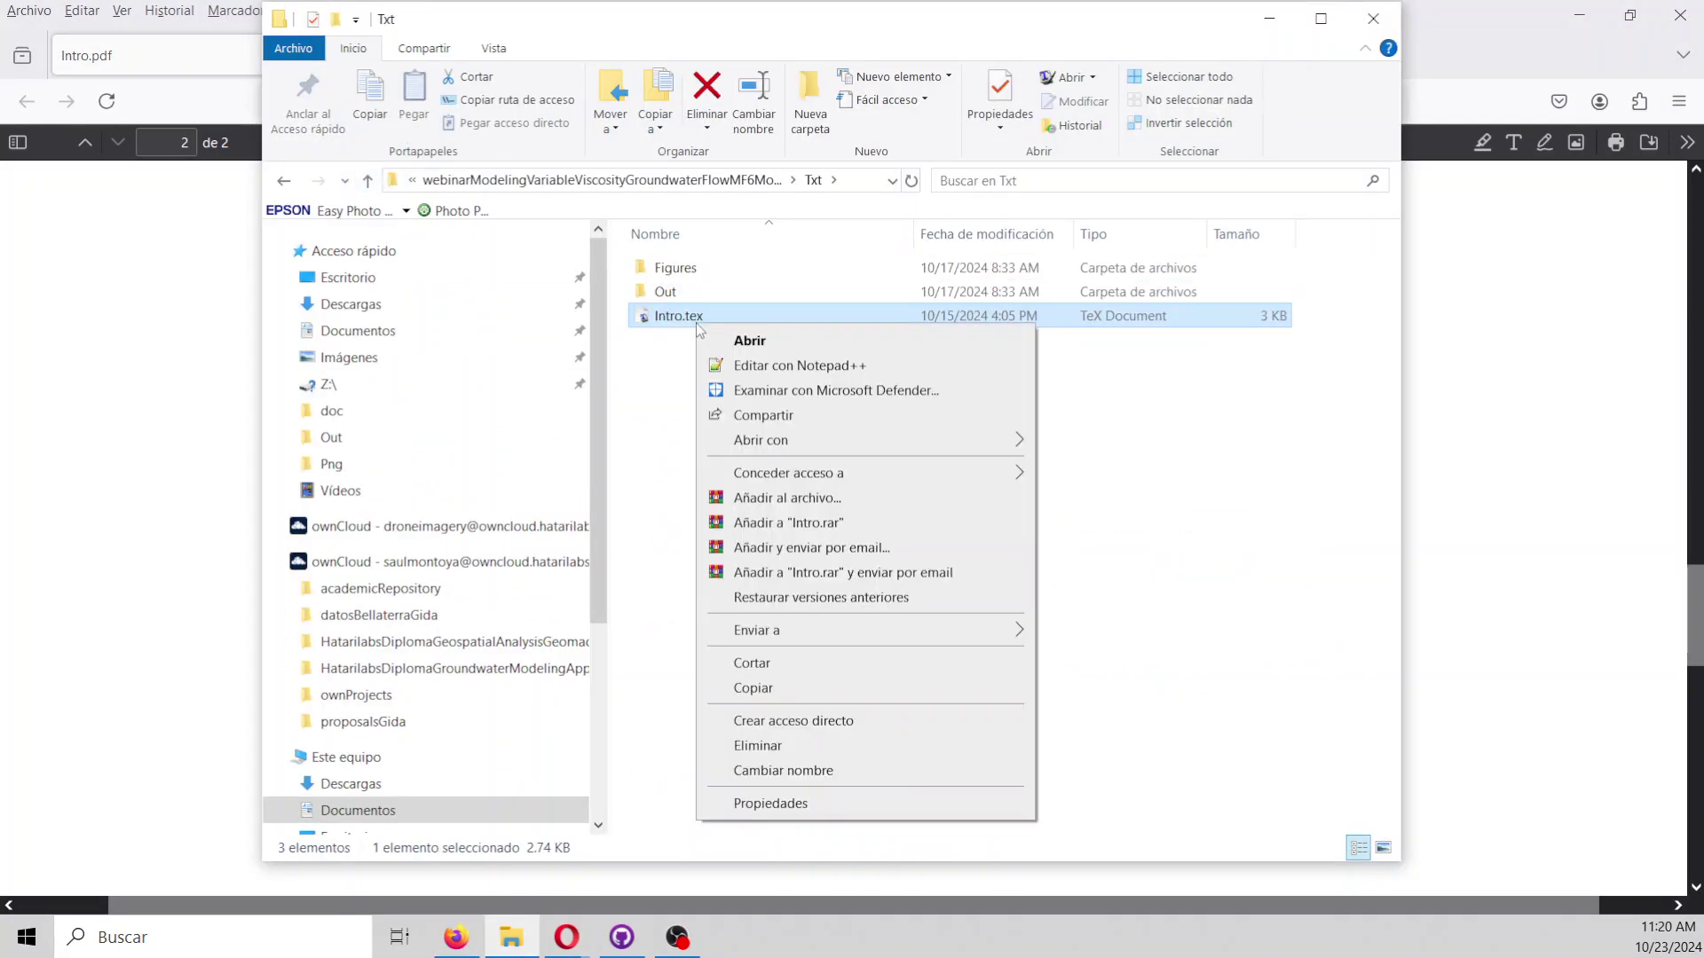
{"action": "left_click", "coordinate": [781, 364]}
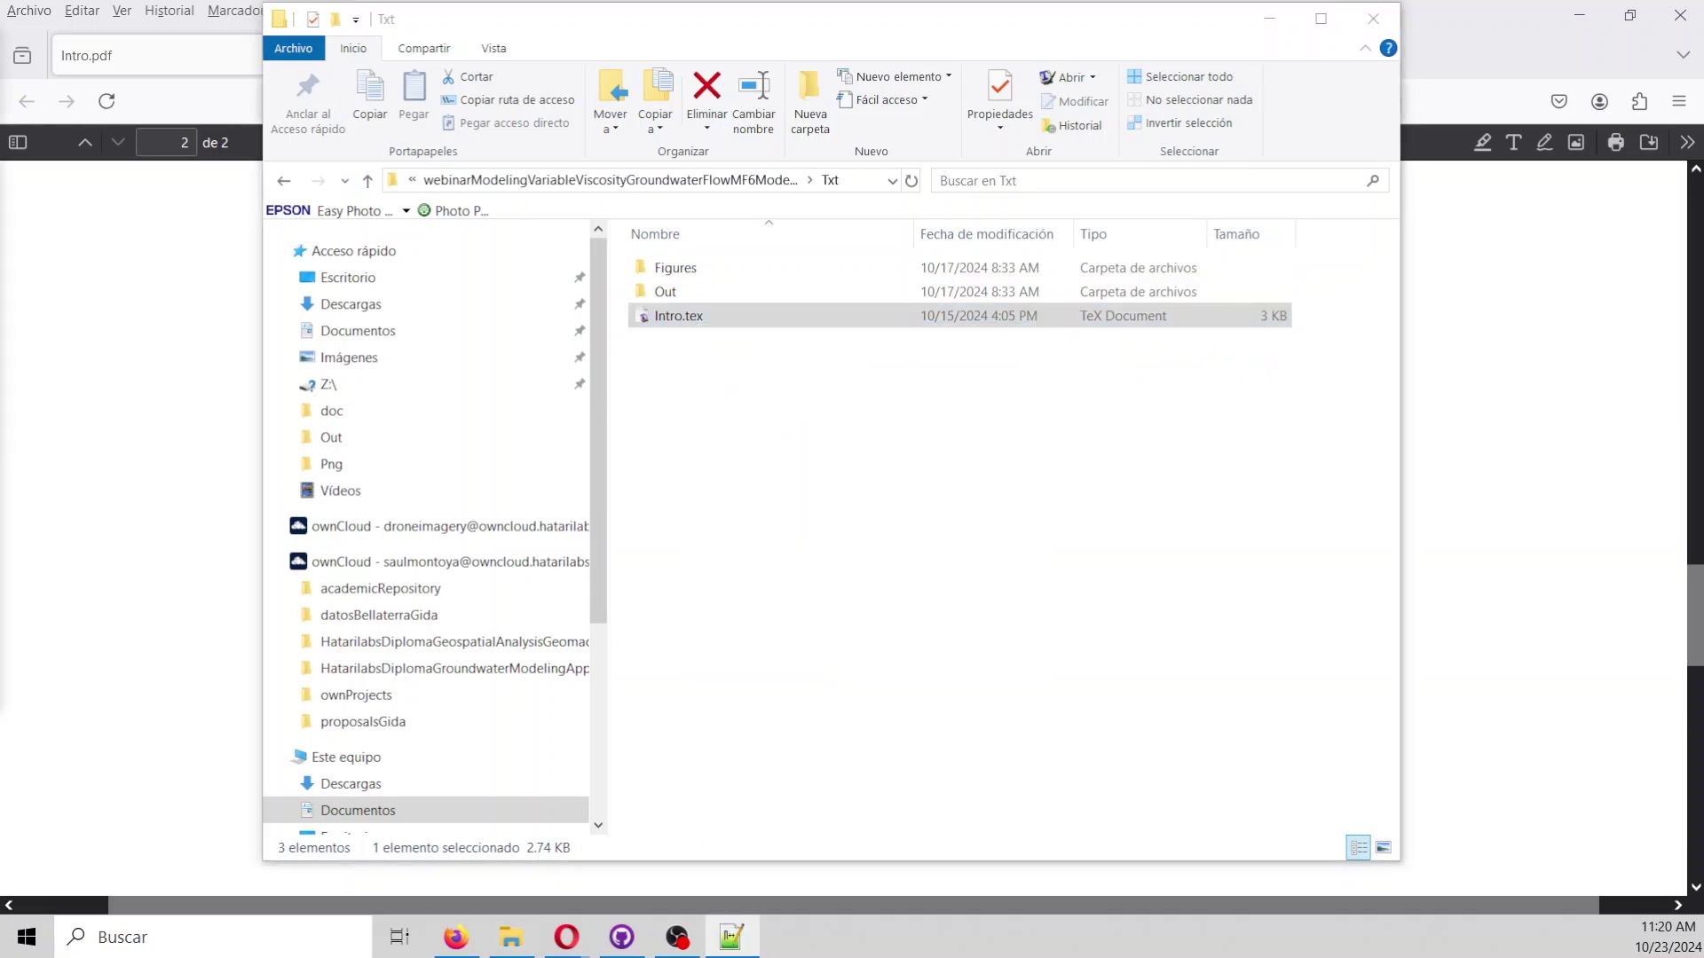
{"action": "scroll", "coordinate": [768, 555], "scroll_direction": "down", "scroll_amount": 16}
{"action": "scroll", "coordinate": [768, 555], "scroll_direction": "down", "scroll_amount": 12}
{"action": "scroll", "coordinate": [768, 554], "scroll_direction": "up", "scroll_amount": 4}
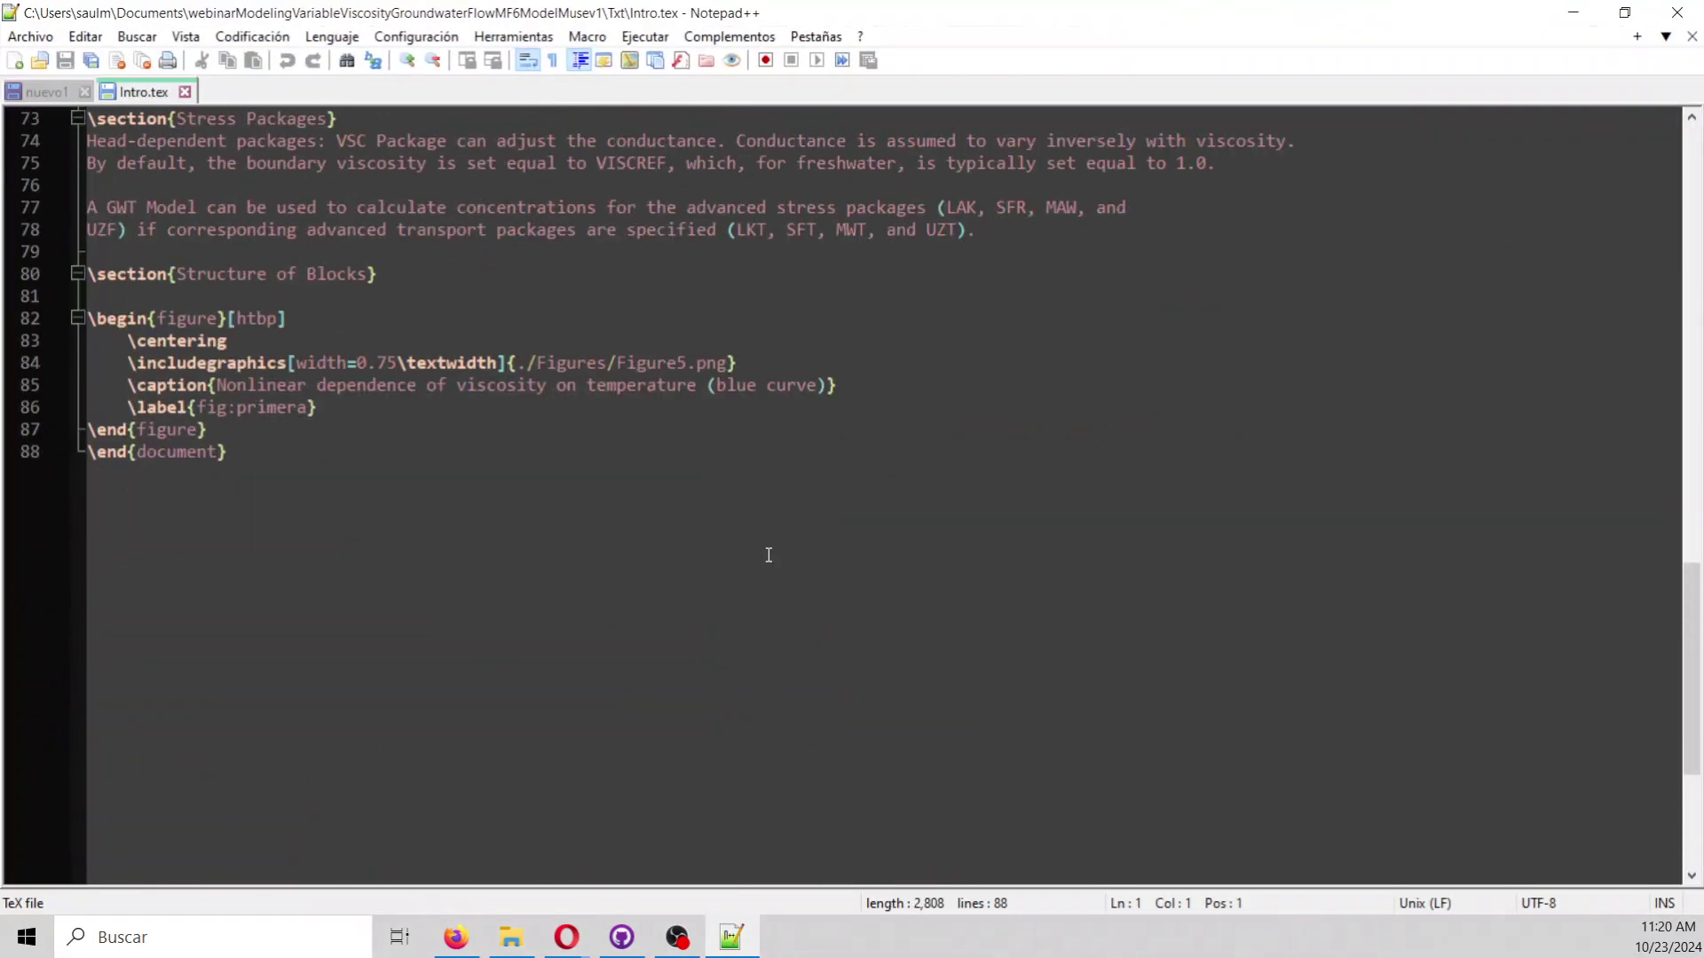
{"action": "scroll", "coordinate": [768, 555], "scroll_direction": "up", "scroll_amount": 2}
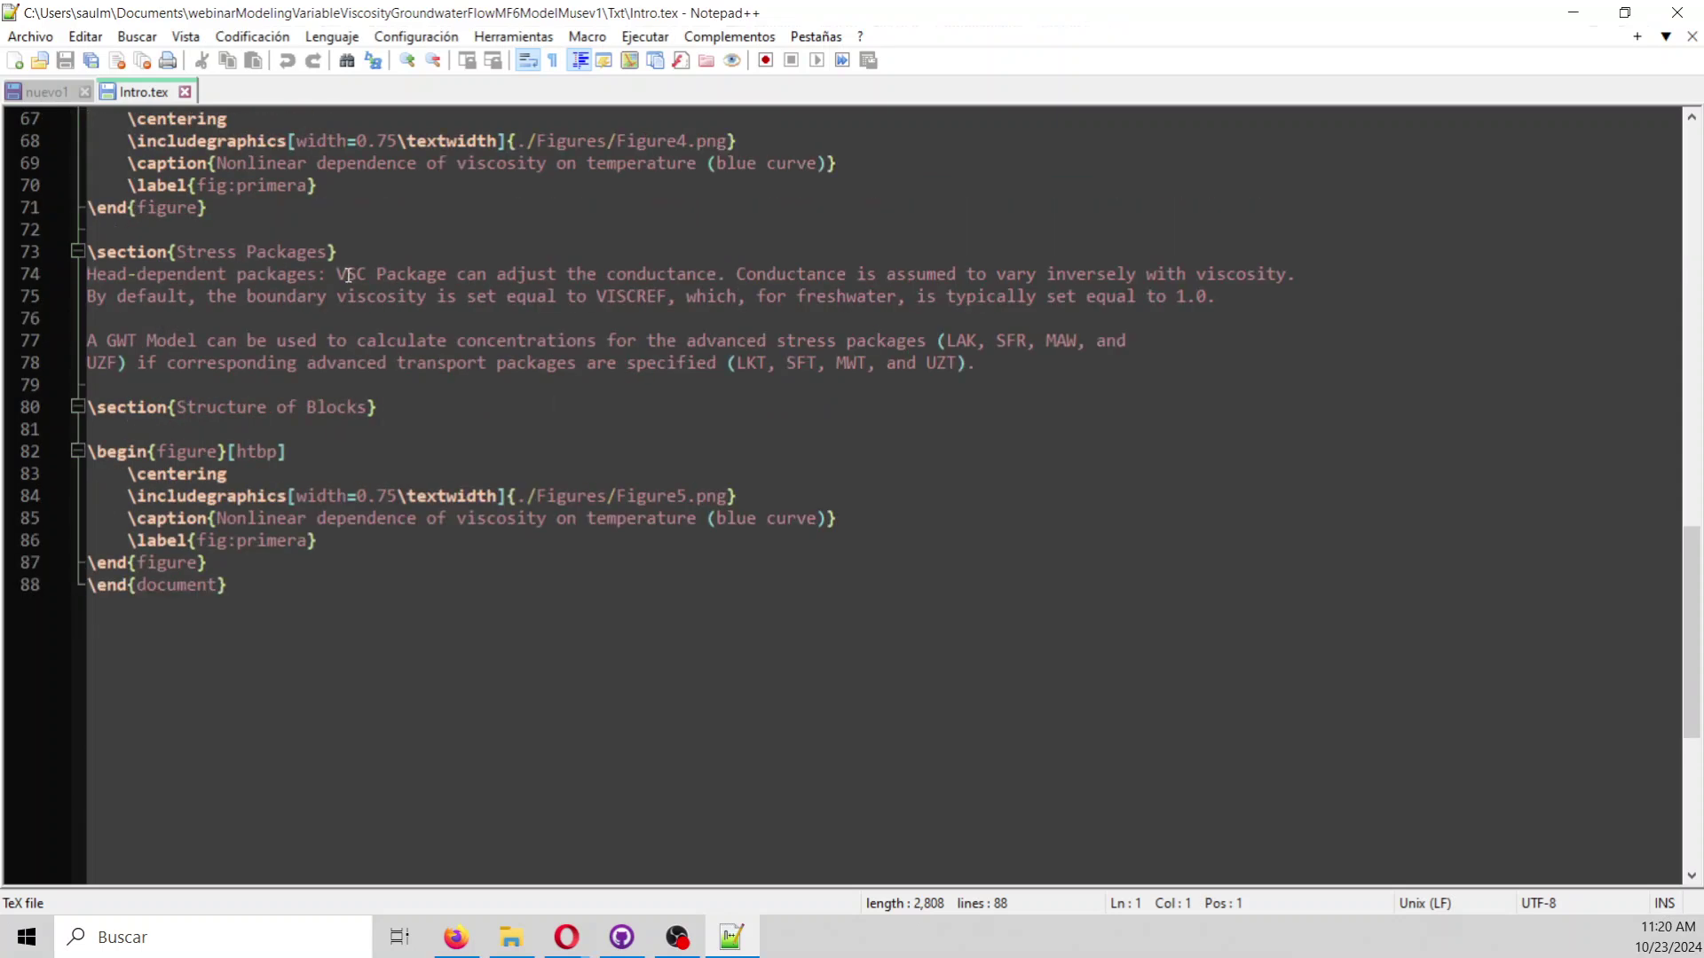
Examine how the VSC Package adjusts conductance for head-dependent packages and the default boundary viscosity in Intro.tex.
{"action": "left_click_drag", "start_coordinate": [335, 274], "coordinate": [1130, 283]}
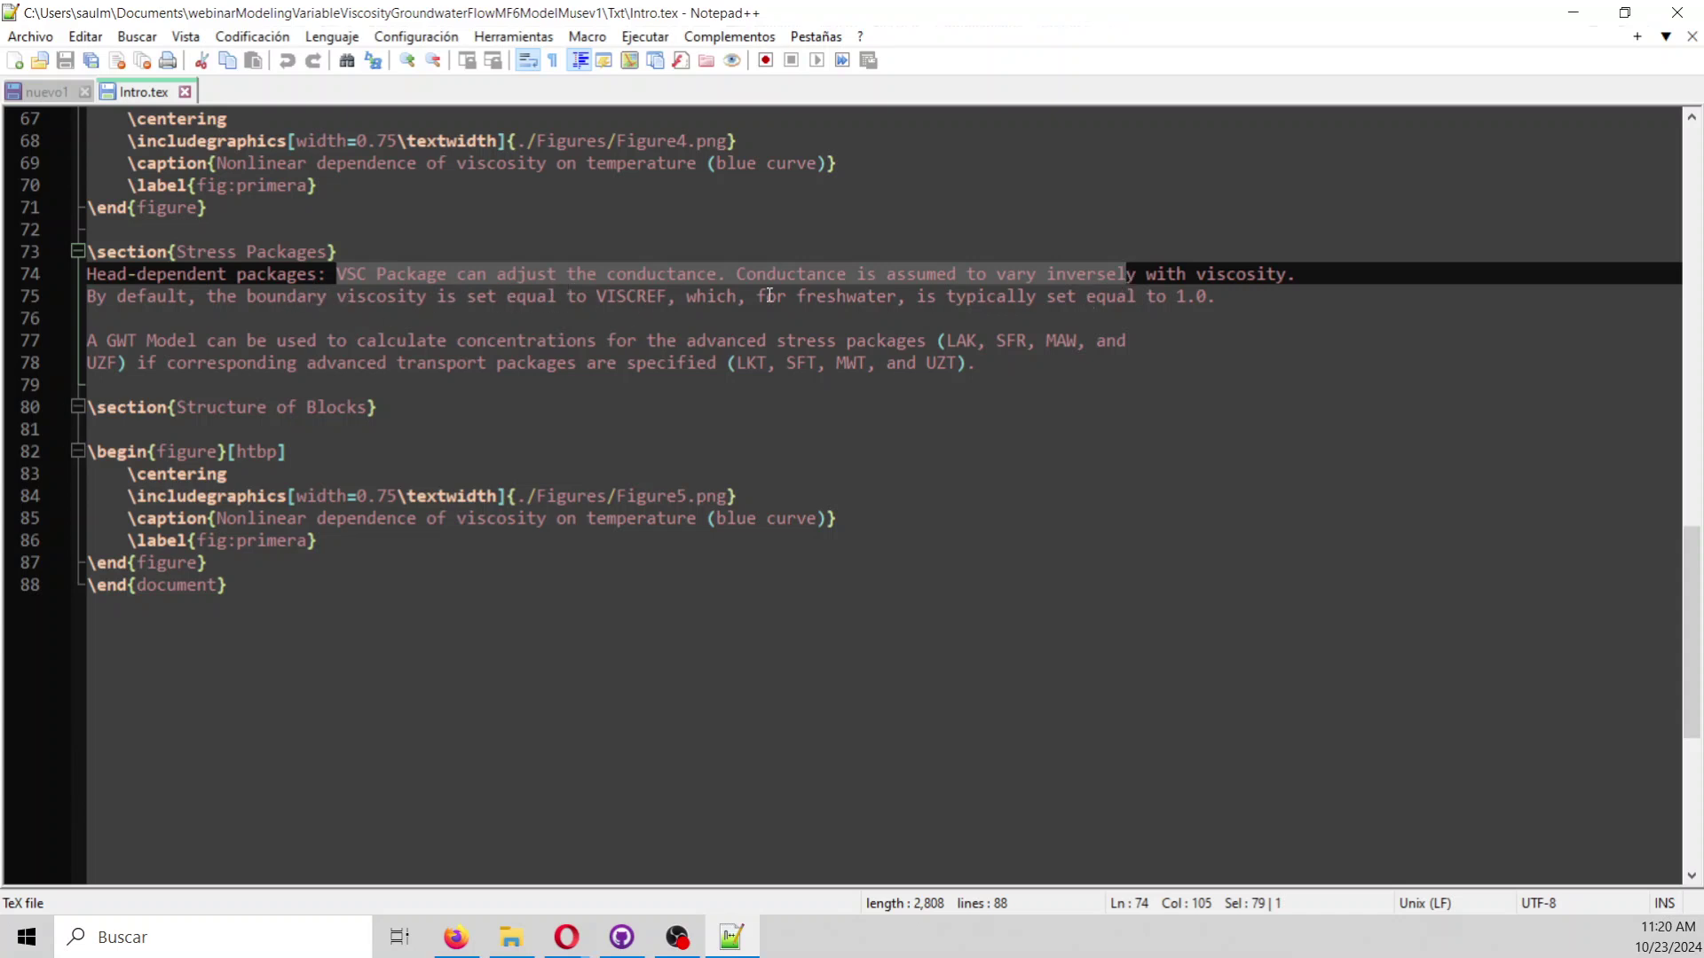
{"action": "left_click", "coordinate": [865, 295]}
{"action": "left_click", "coordinate": [1165, 297]}
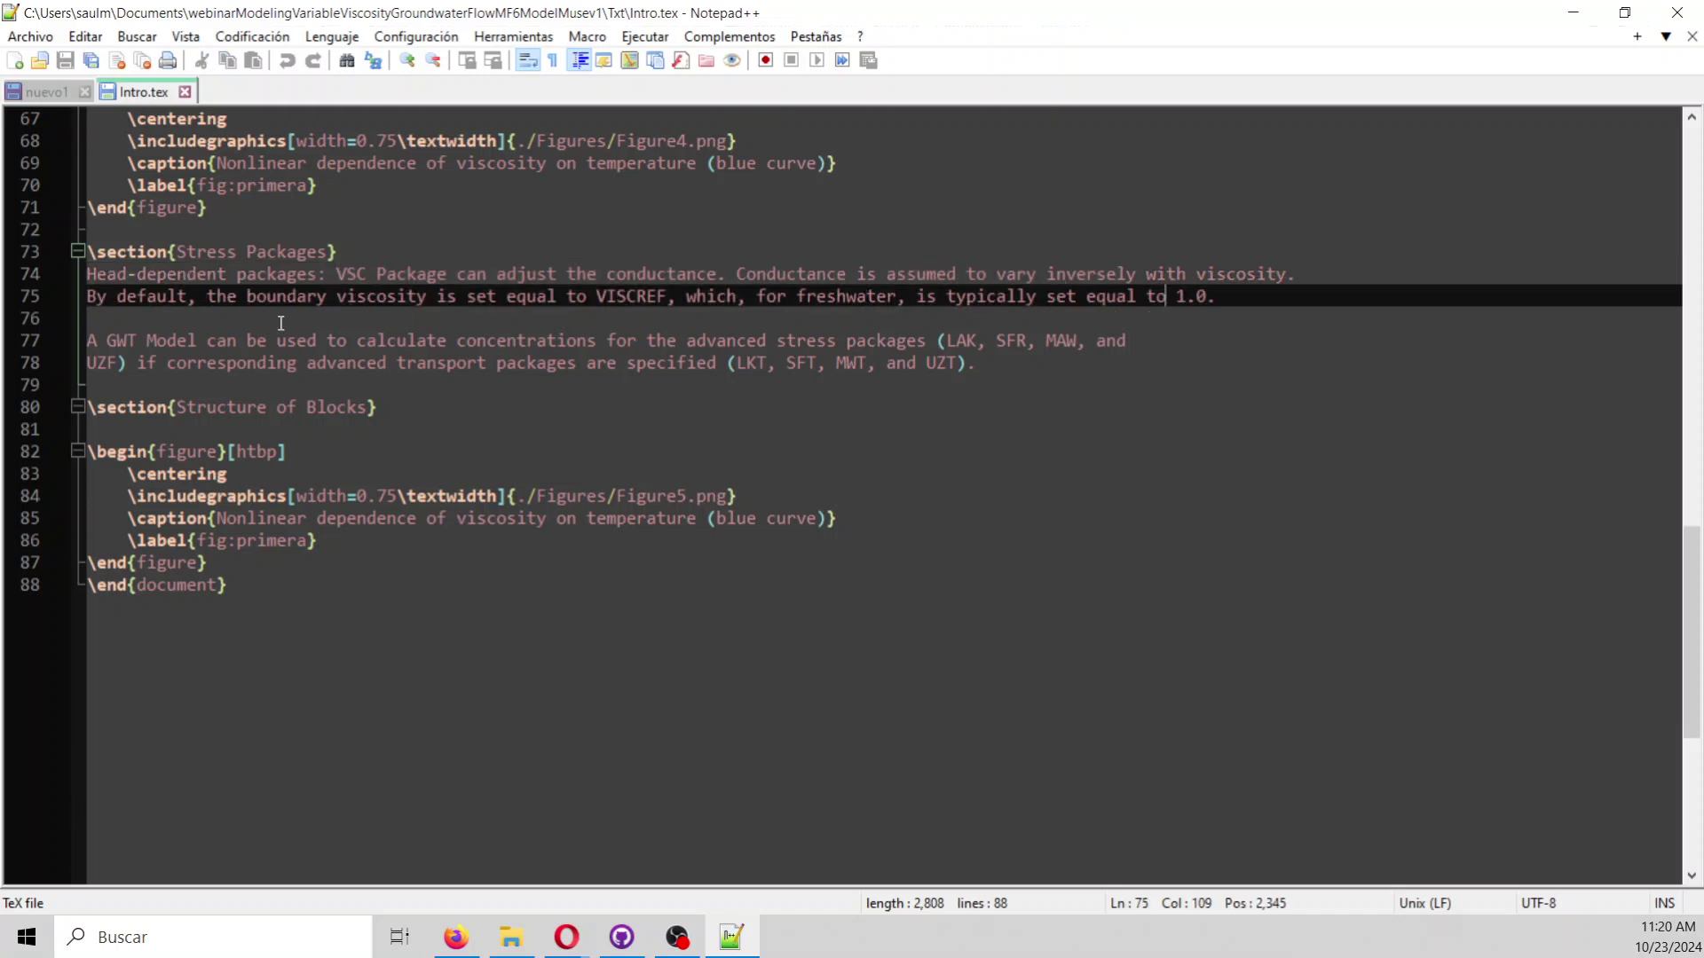
Examine the paragraph on GWT Model concentrations for the advanced stress packages and their corresponding transport packages.
{"action": "left_click_drag", "start_coordinate": [94, 340], "coordinate": [924, 341]}
{"action": "left_click", "coordinate": [958, 340]}
{"action": "key", "text": "Right"}
{"action": "key", "text": "Right"}
{"action": "key", "text": "Right"}
{"action": "key", "text": "Right"}
{"action": "key", "text": "Right"}
{"action": "key", "text": "Right"}
{"action": "key", "text": "Right"}
{"action": "key", "text": "Right"}
{"action": "key", "text": "Right"}
{"action": "key", "text": "Right"}
{"action": "key", "text": "Right"}
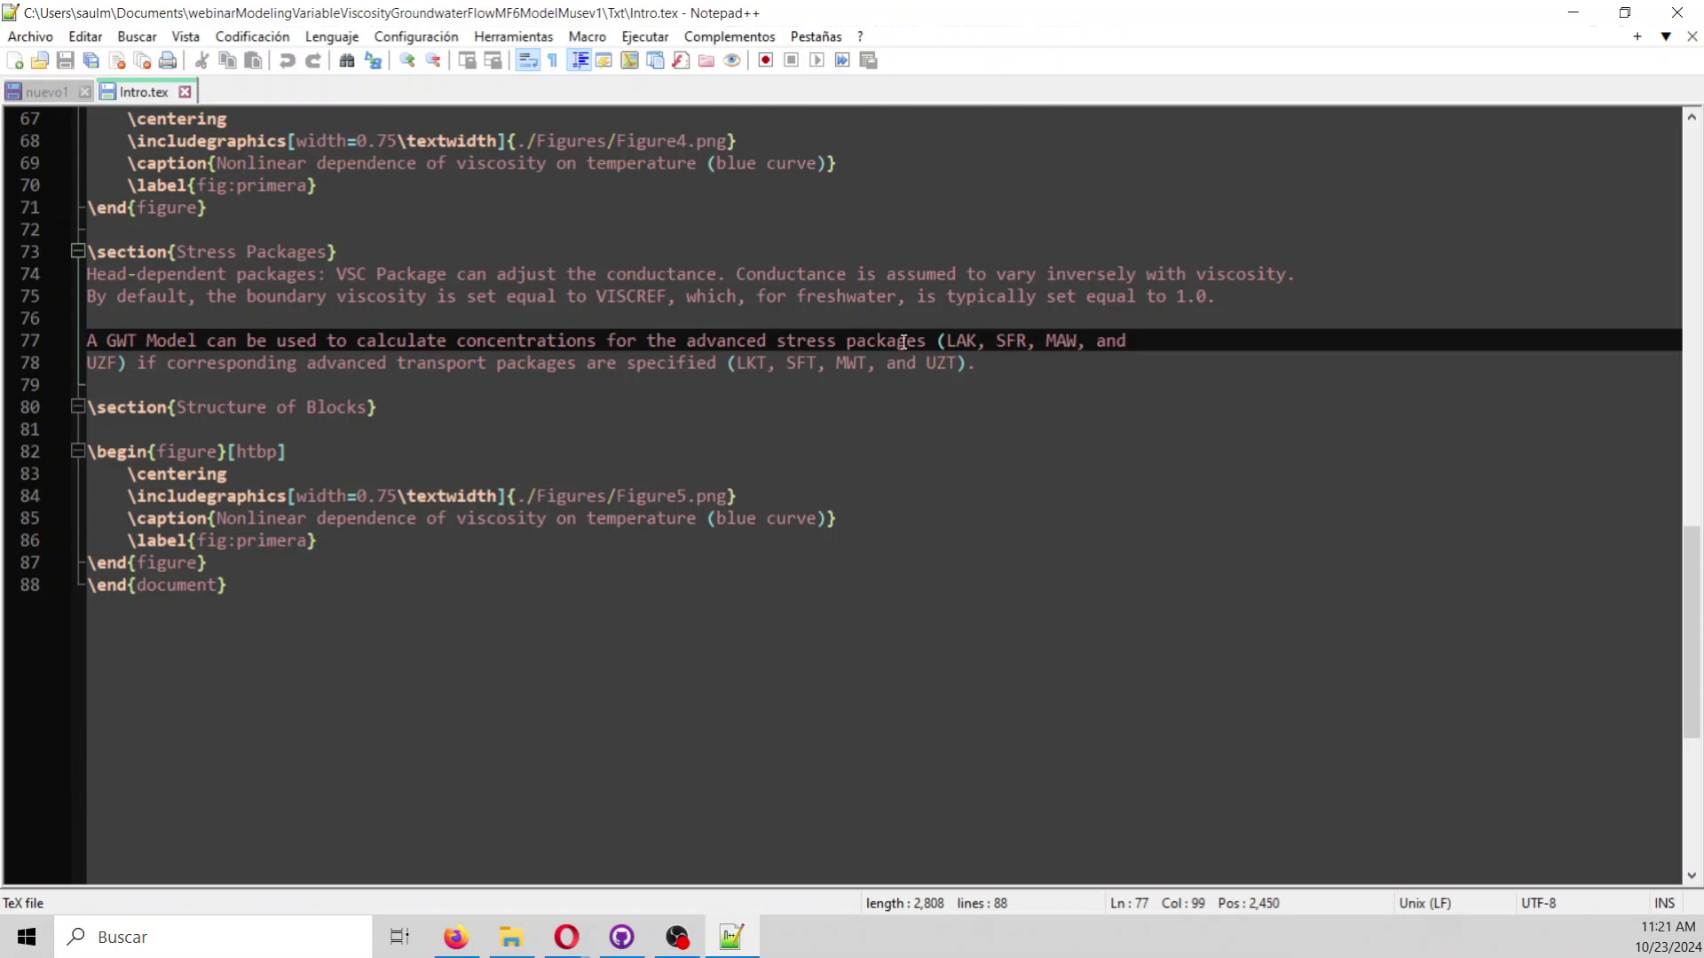
{"action": "left_click", "coordinate": [100, 365]}
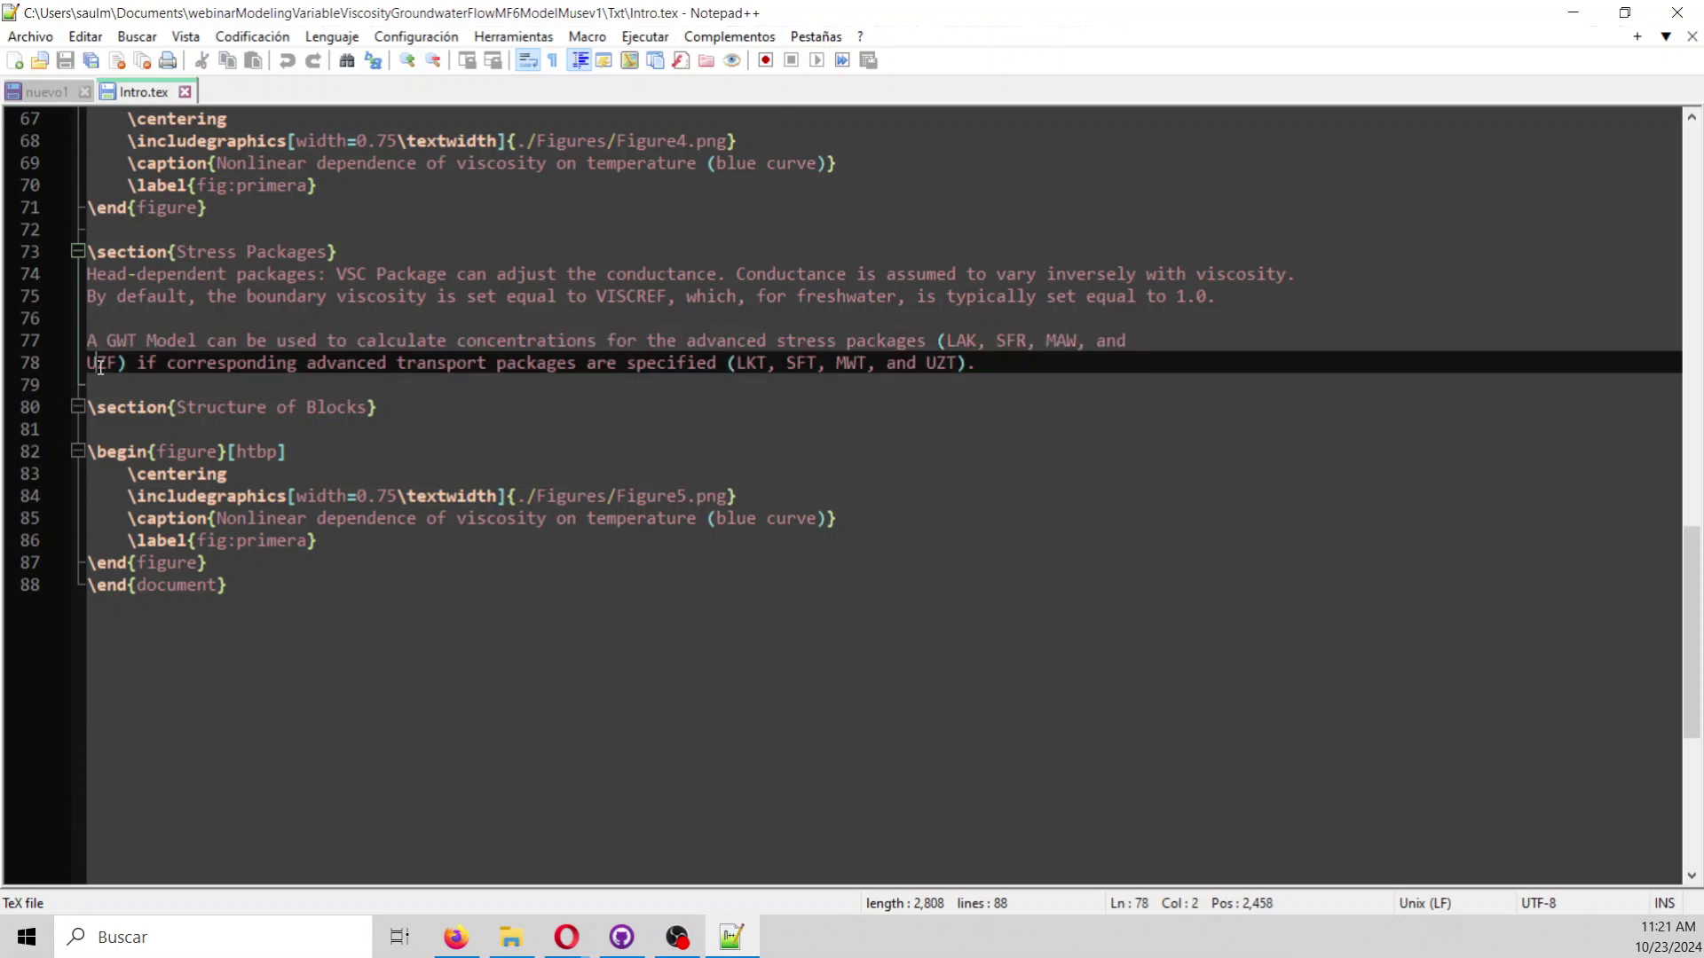
{"action": "left_click_drag", "start_coordinate": [101, 365], "coordinate": [125, 364]}
{"action": "left_click", "coordinate": [859, 367]}
Minimize Notepad++, the file explorer and the Opera webinar page, and close the PDF's Firefox window.
{"action": "left_click", "coordinate": [1574, 18]}
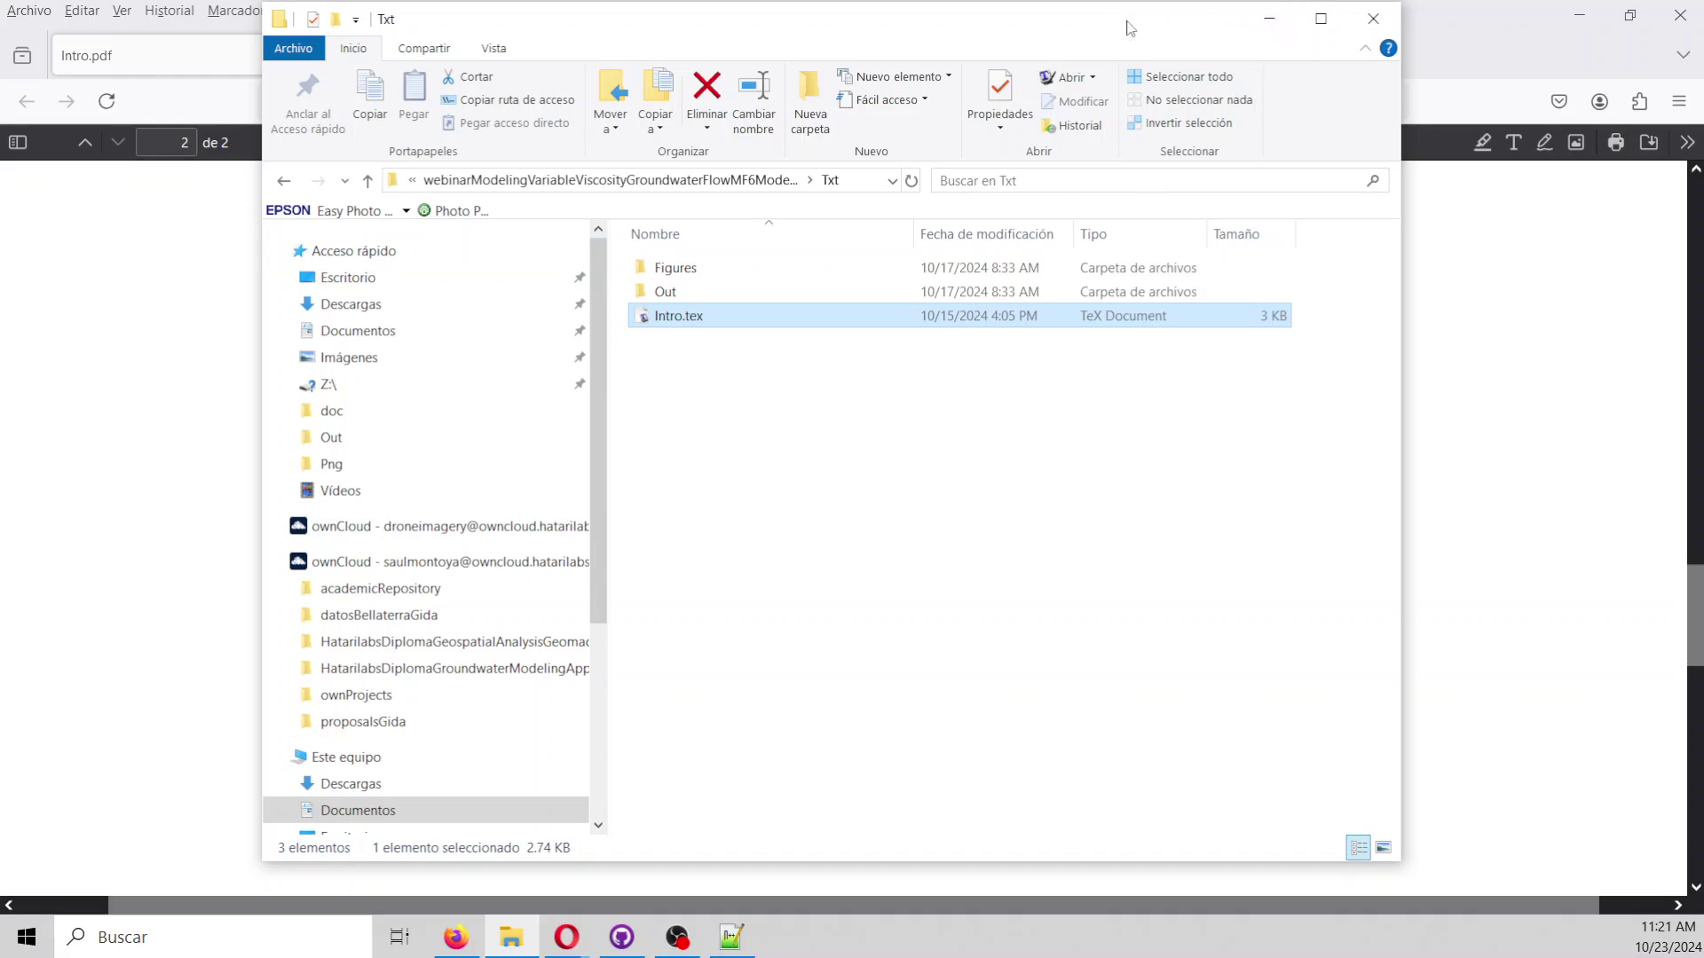
{"action": "left_click_drag", "start_coordinate": [1129, 27], "coordinate": [1055, 125]}
{"action": "left_click", "coordinate": [1195, 117]}
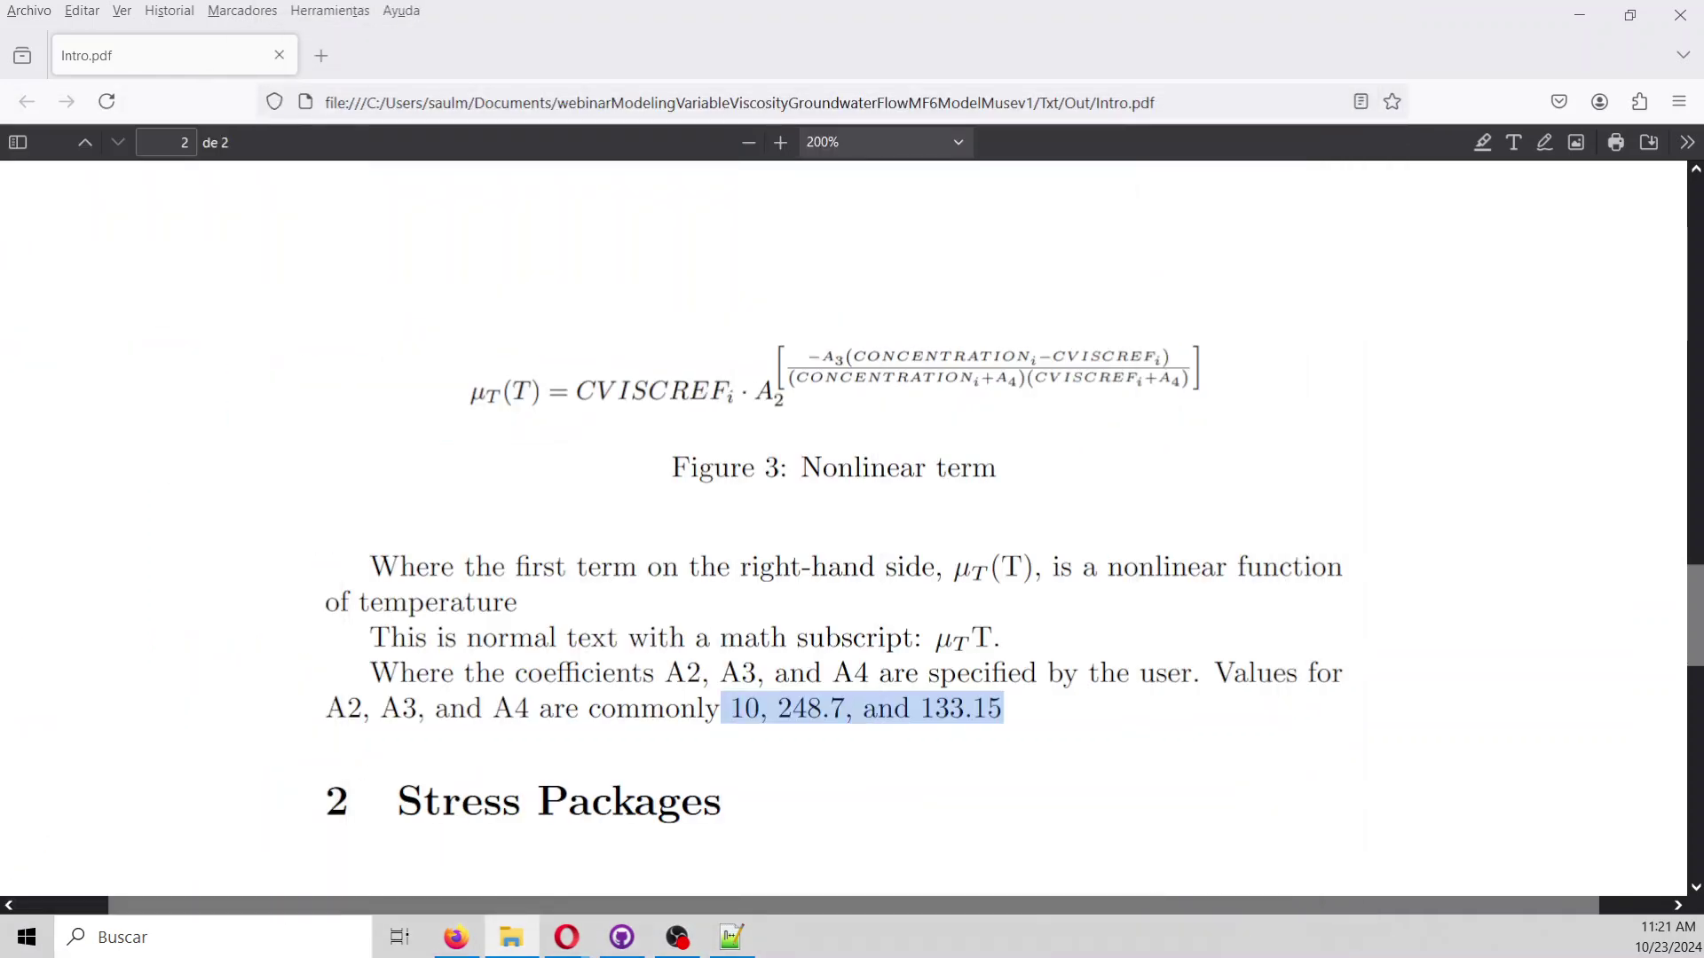
{"action": "left_click", "coordinate": [1680, 20]}
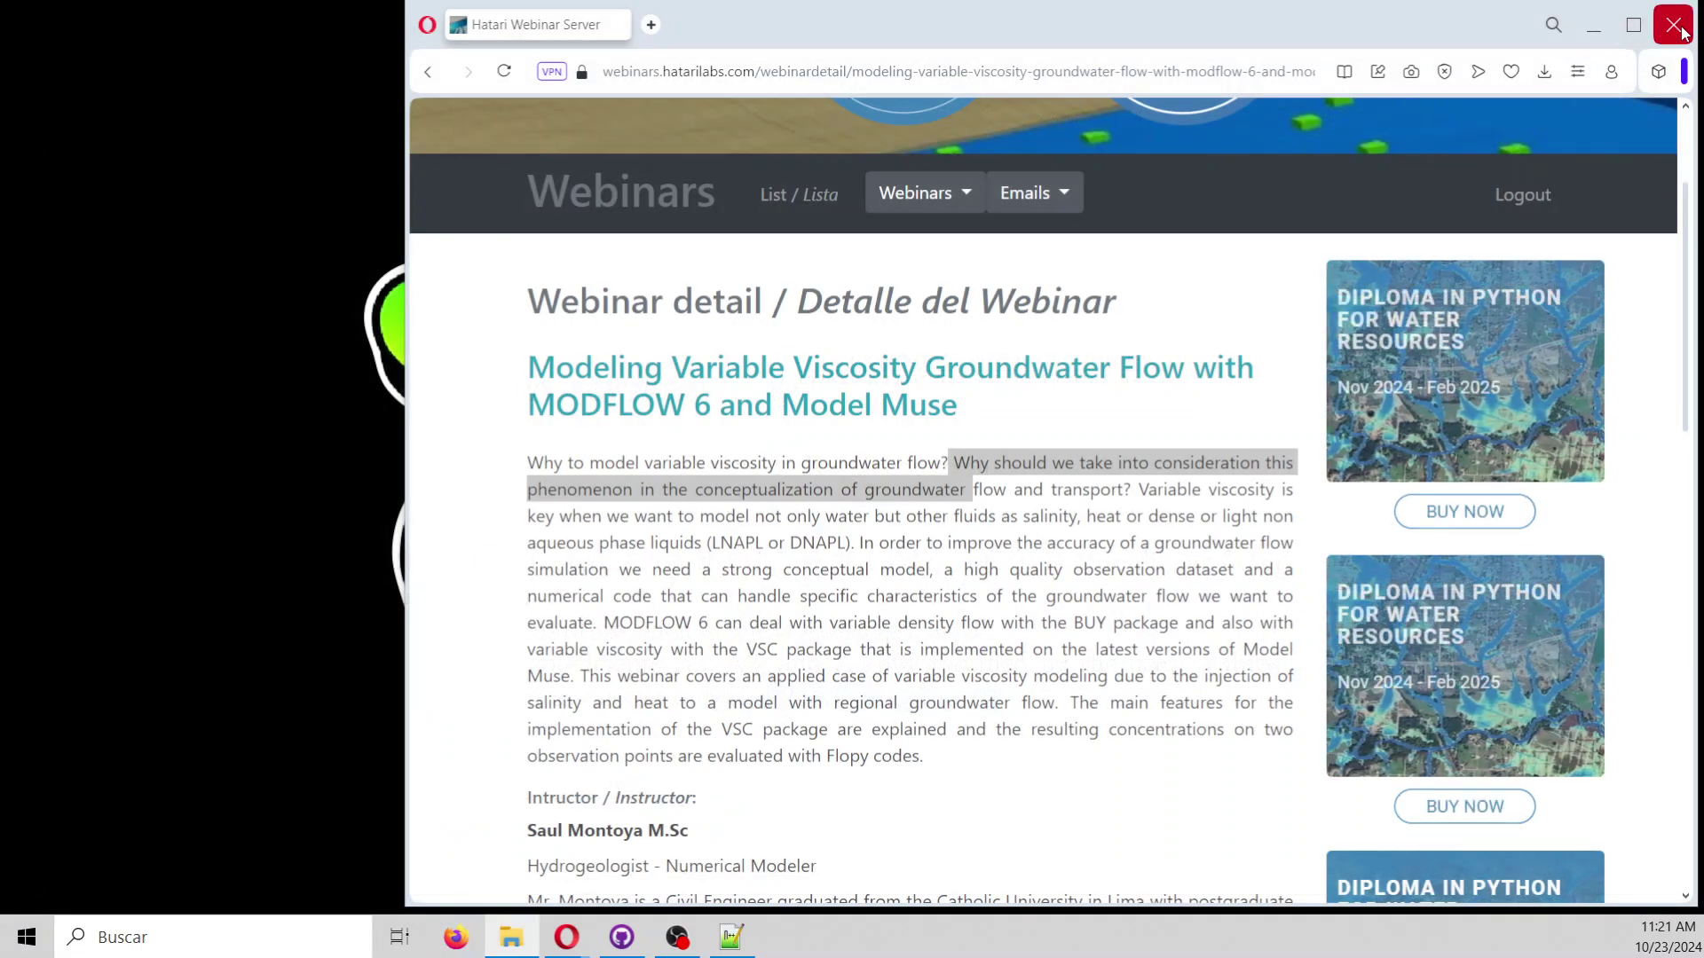
{"action": "left_click", "coordinate": [1591, 22]}
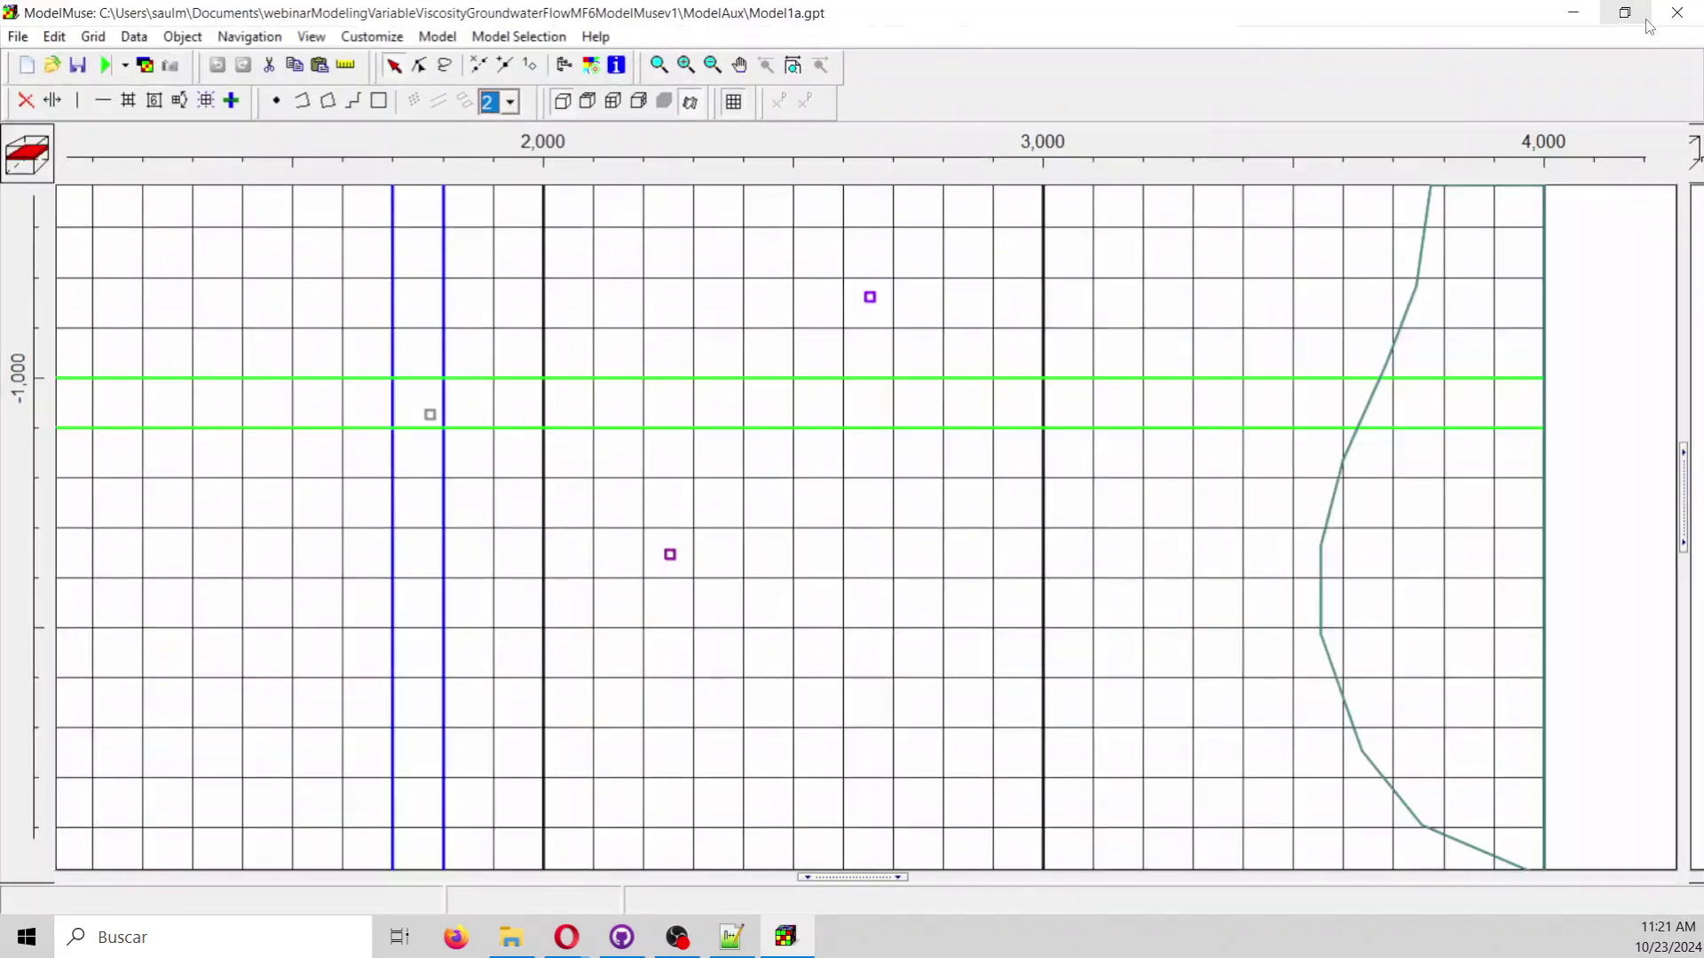
{"action": "left_click", "coordinate": [1633, 16]}
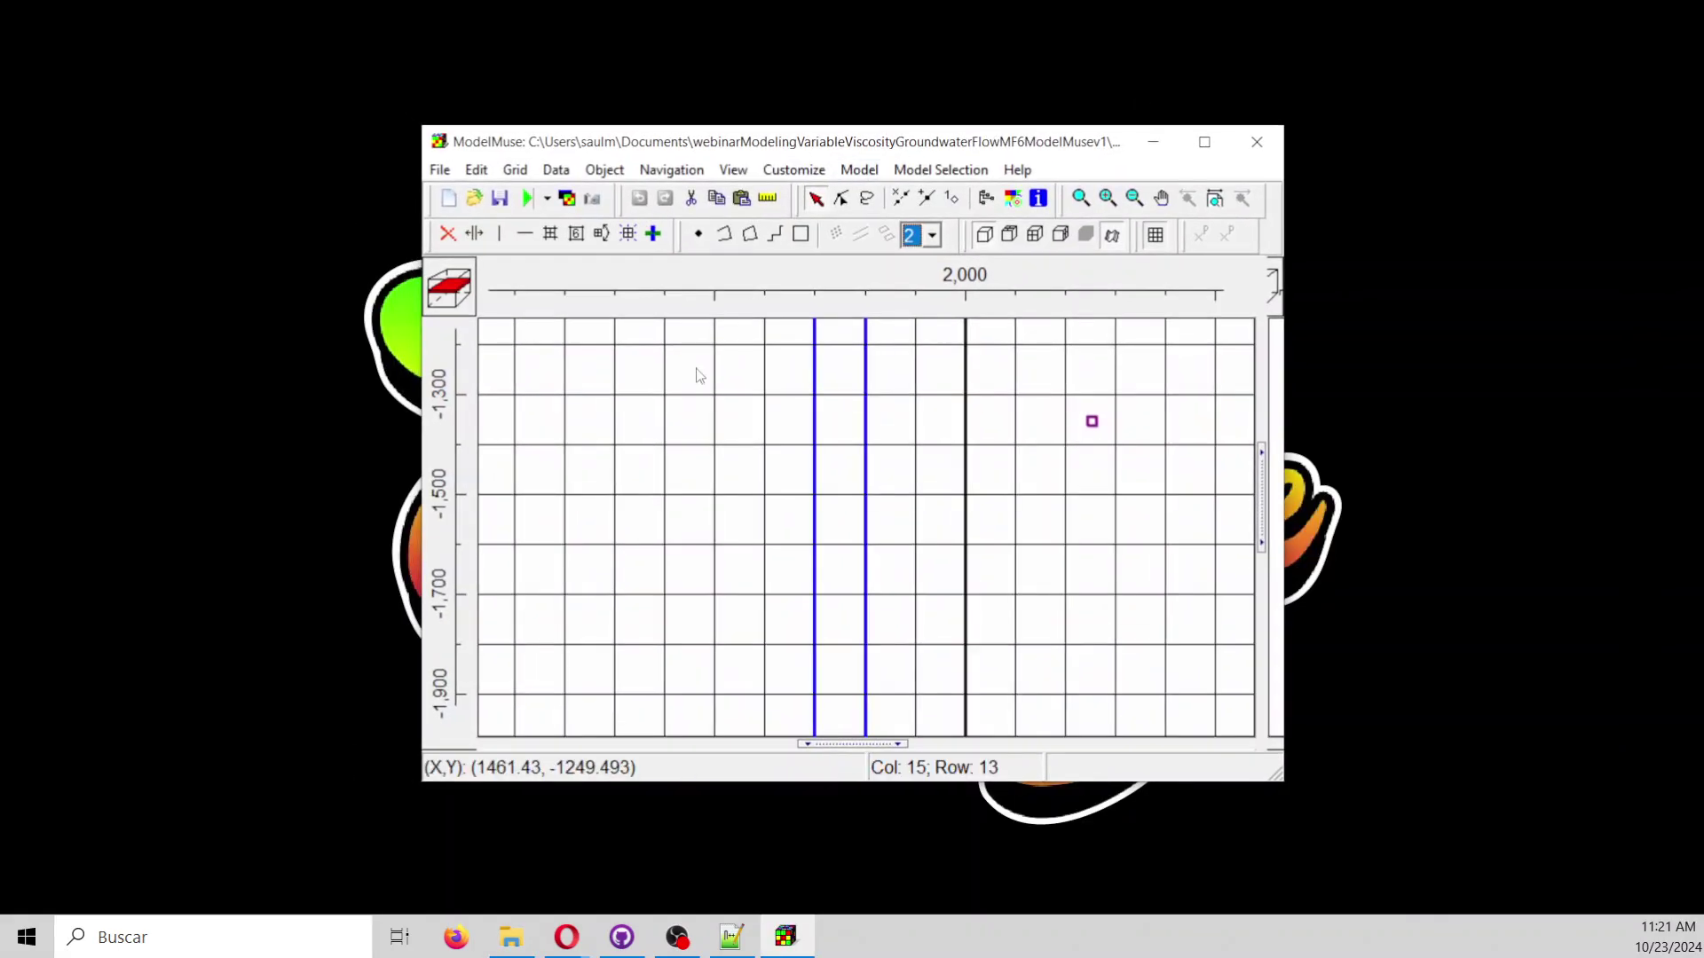
{"action": "left_click", "coordinate": [1217, 129]}
{"action": "scroll", "coordinate": [928, 313], "scroll_direction": "down", "scroll_amount": 2}
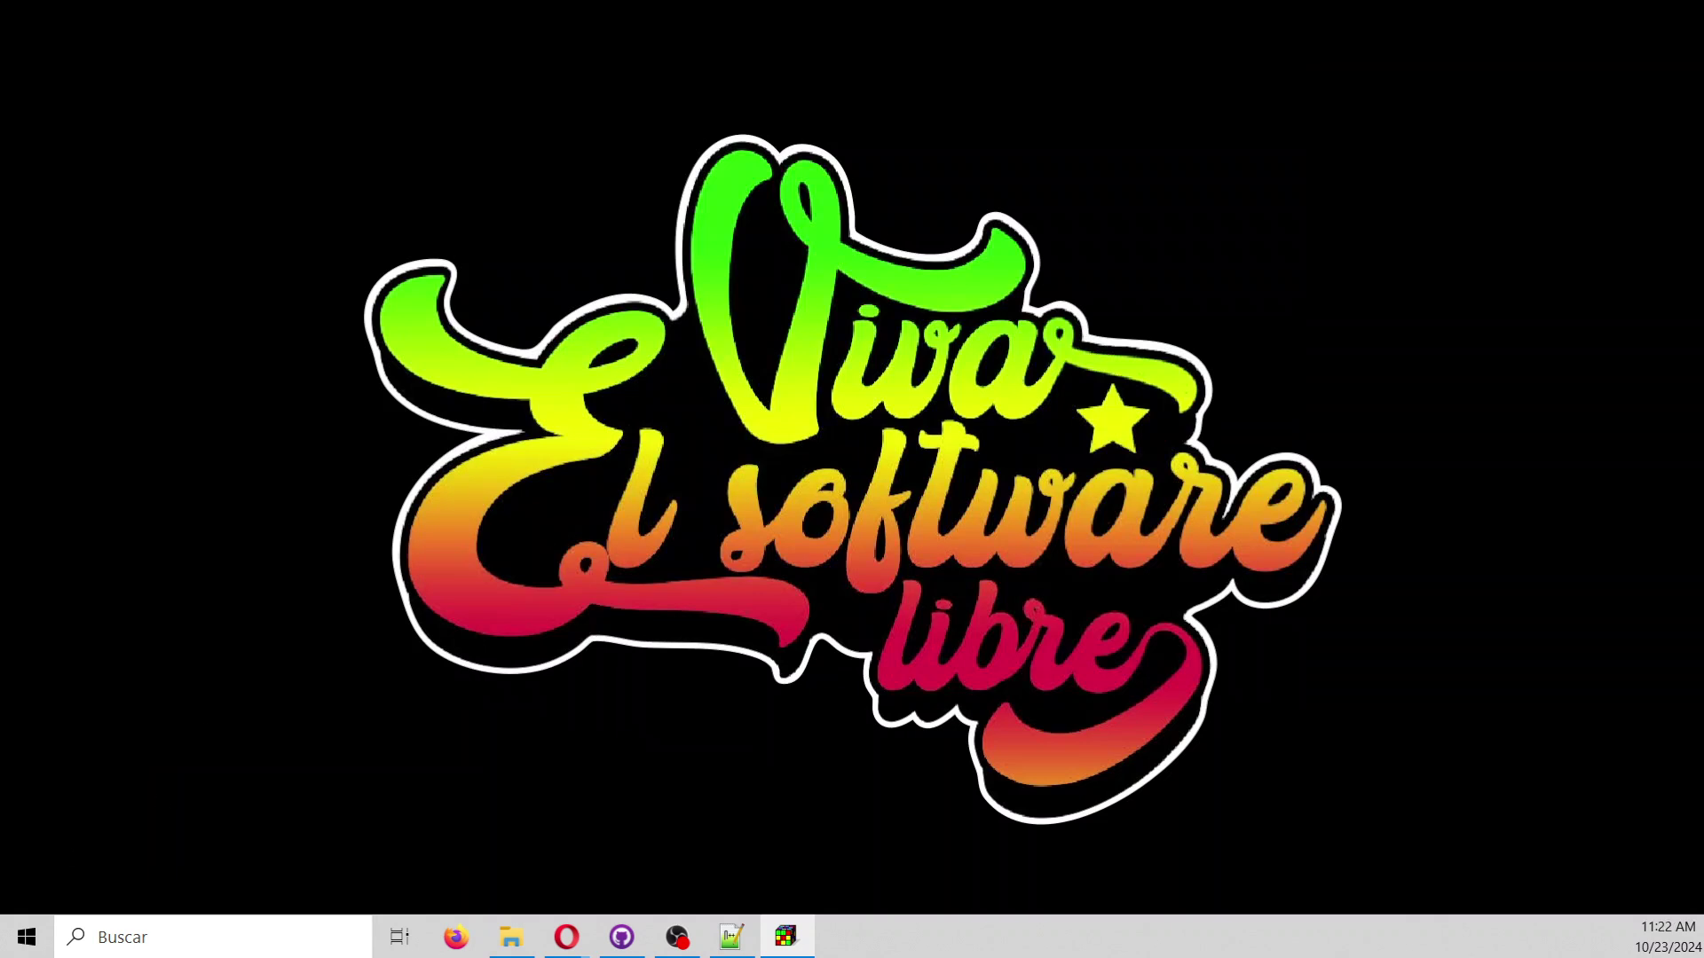
Launch a new ModelMuse session and start a new MODFLOW model, accepting the default georeference, units and start date to reach the initial grid setup.
{"action": "left_click", "coordinate": [158, 932]}
{"action": "type", "text": "m"}
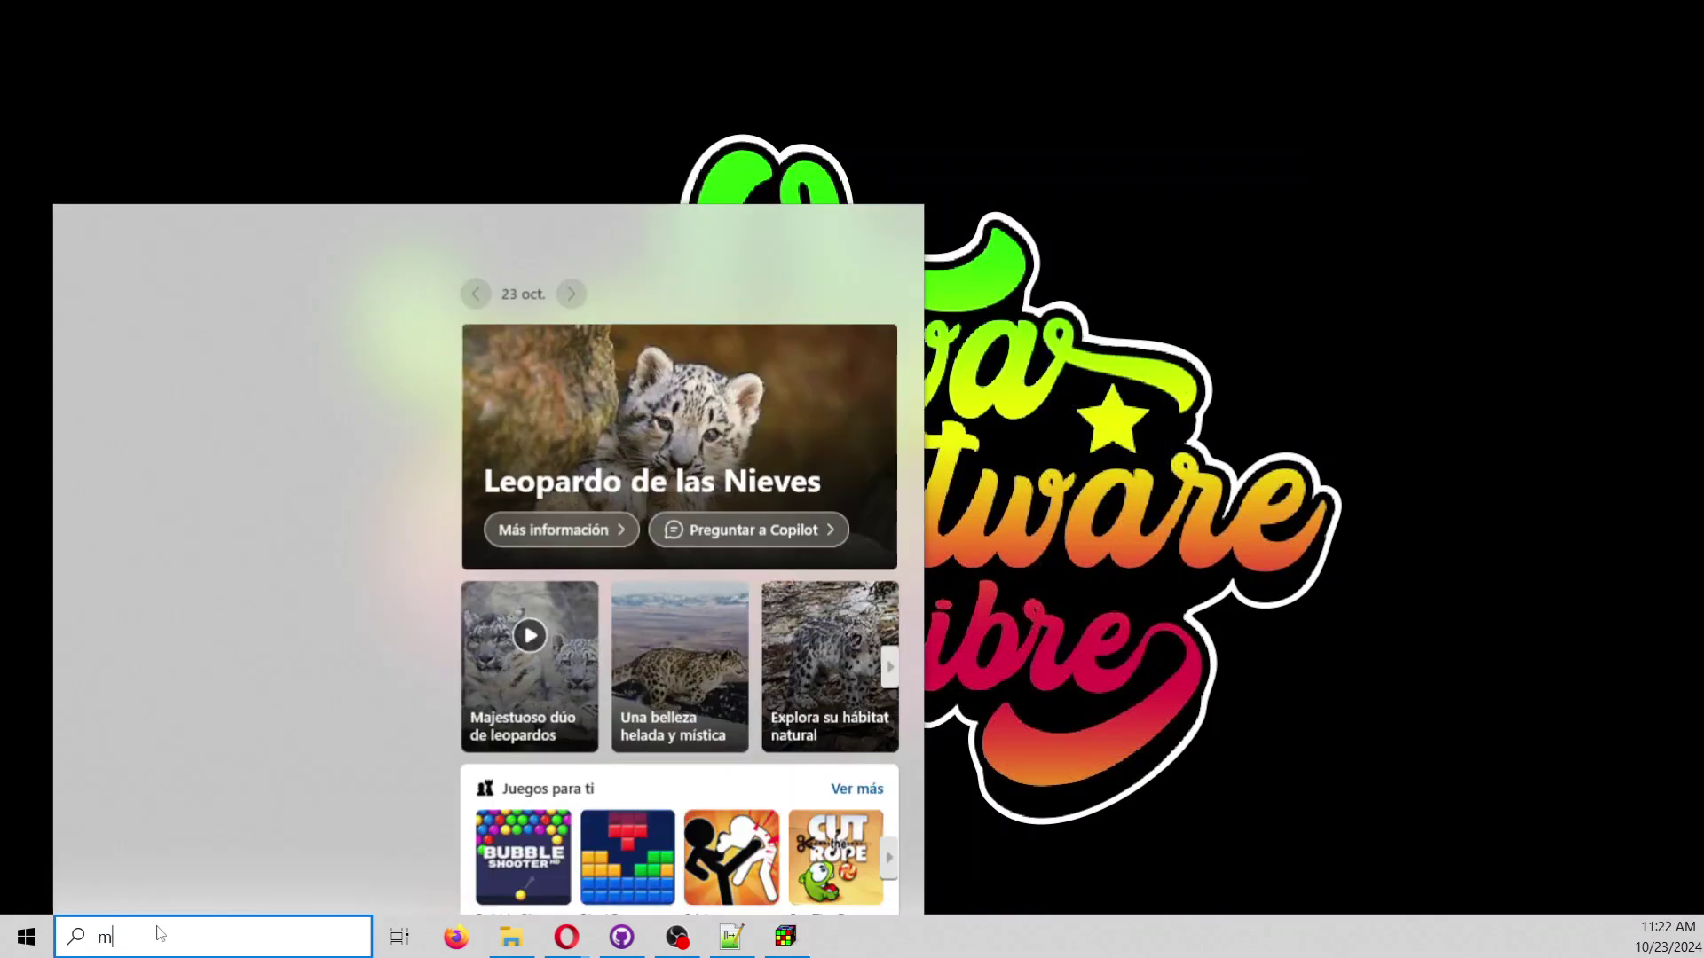
{"action": "type", "text": "odelmuse"}
{"action": "key", "text": "Return"}
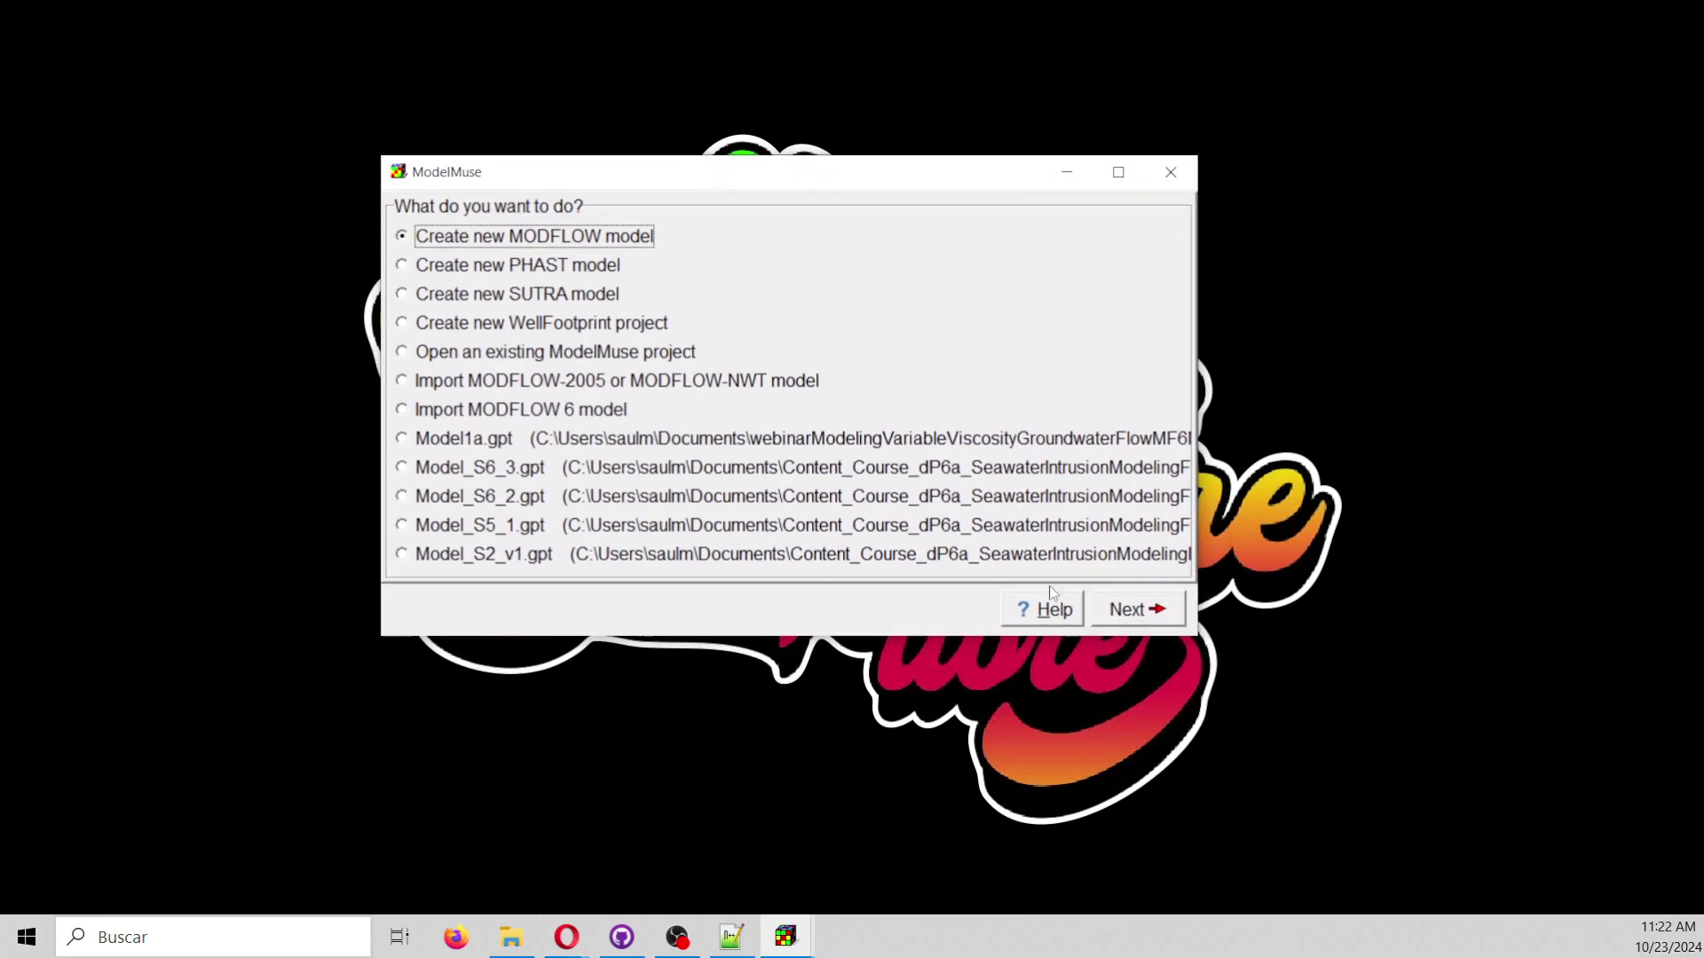
{"action": "left_click", "coordinate": [1131, 613]}
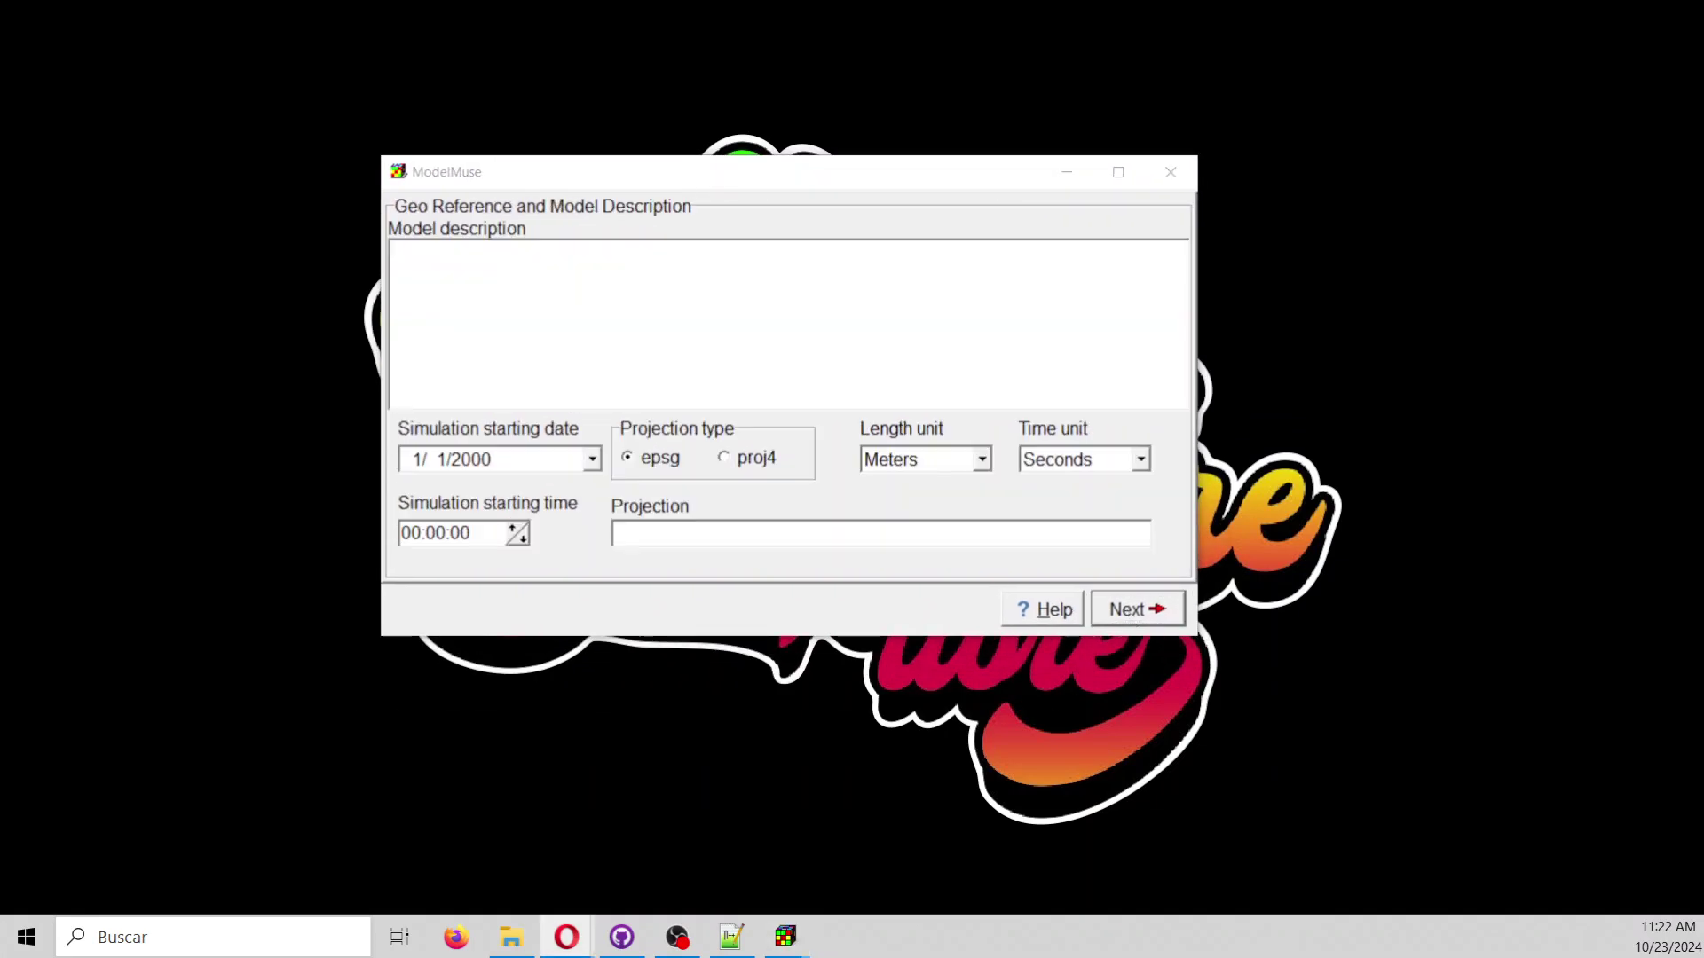
{"action": "left_click", "coordinate": [1125, 612]}
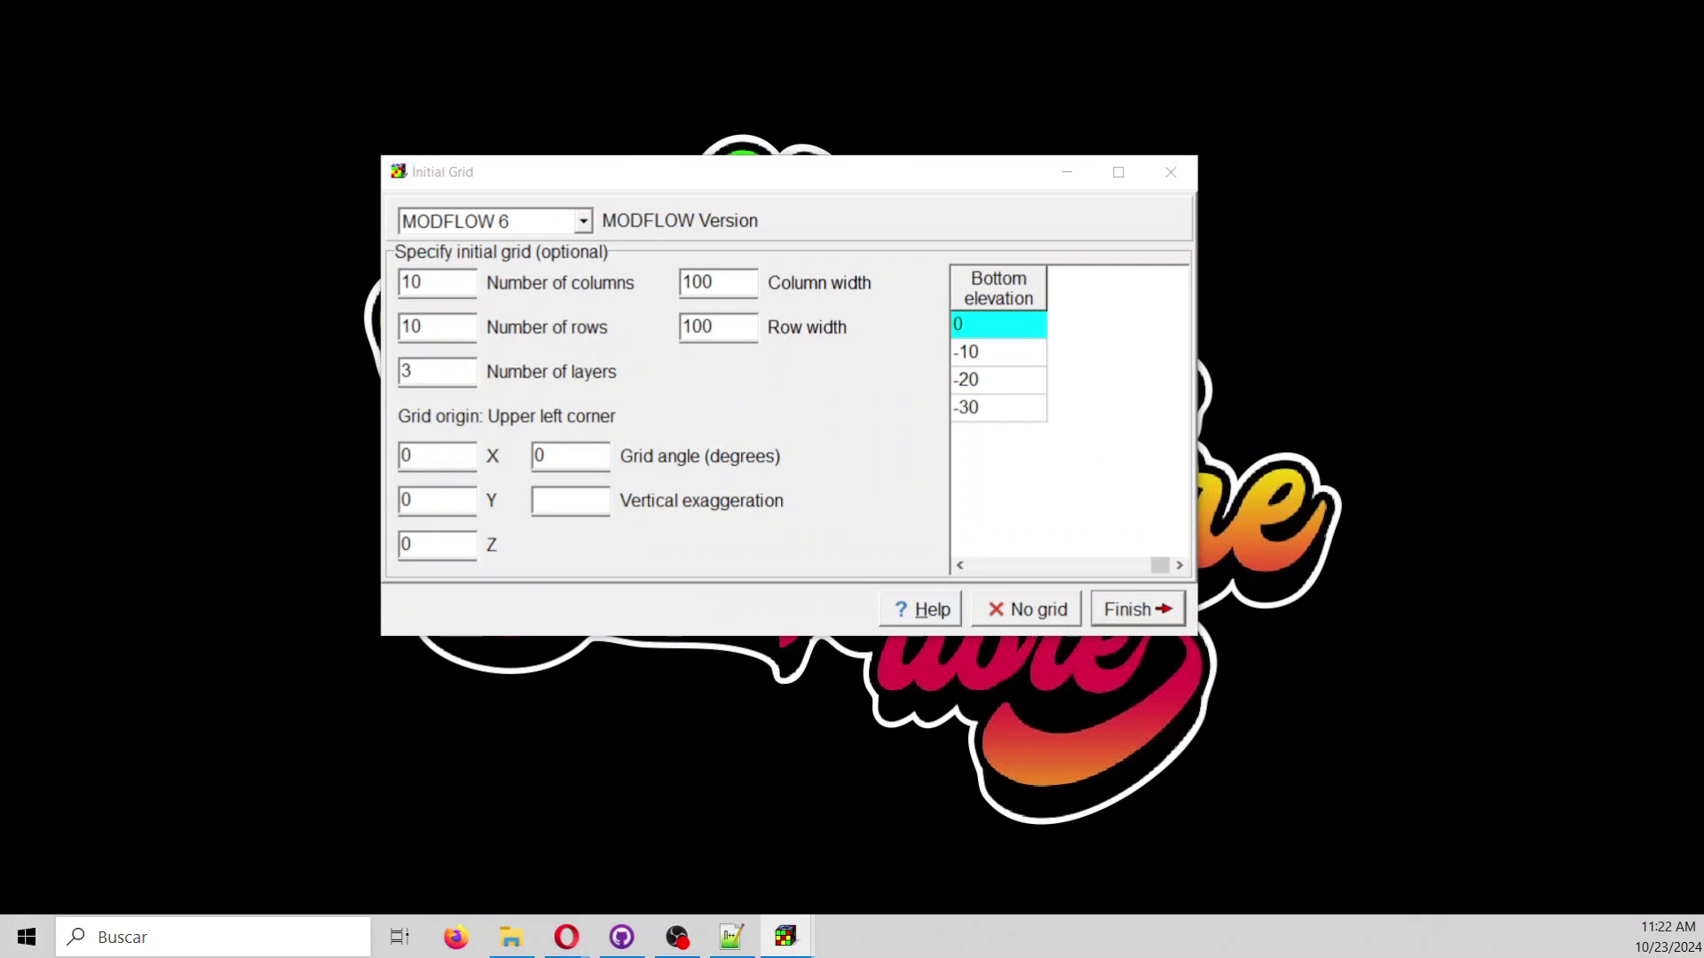
Set the initial grid to 1 layer with a bottom elevation of -20.
{"action": "double_click", "coordinate": [439, 373]}
{"action": "type", "text": "1"}
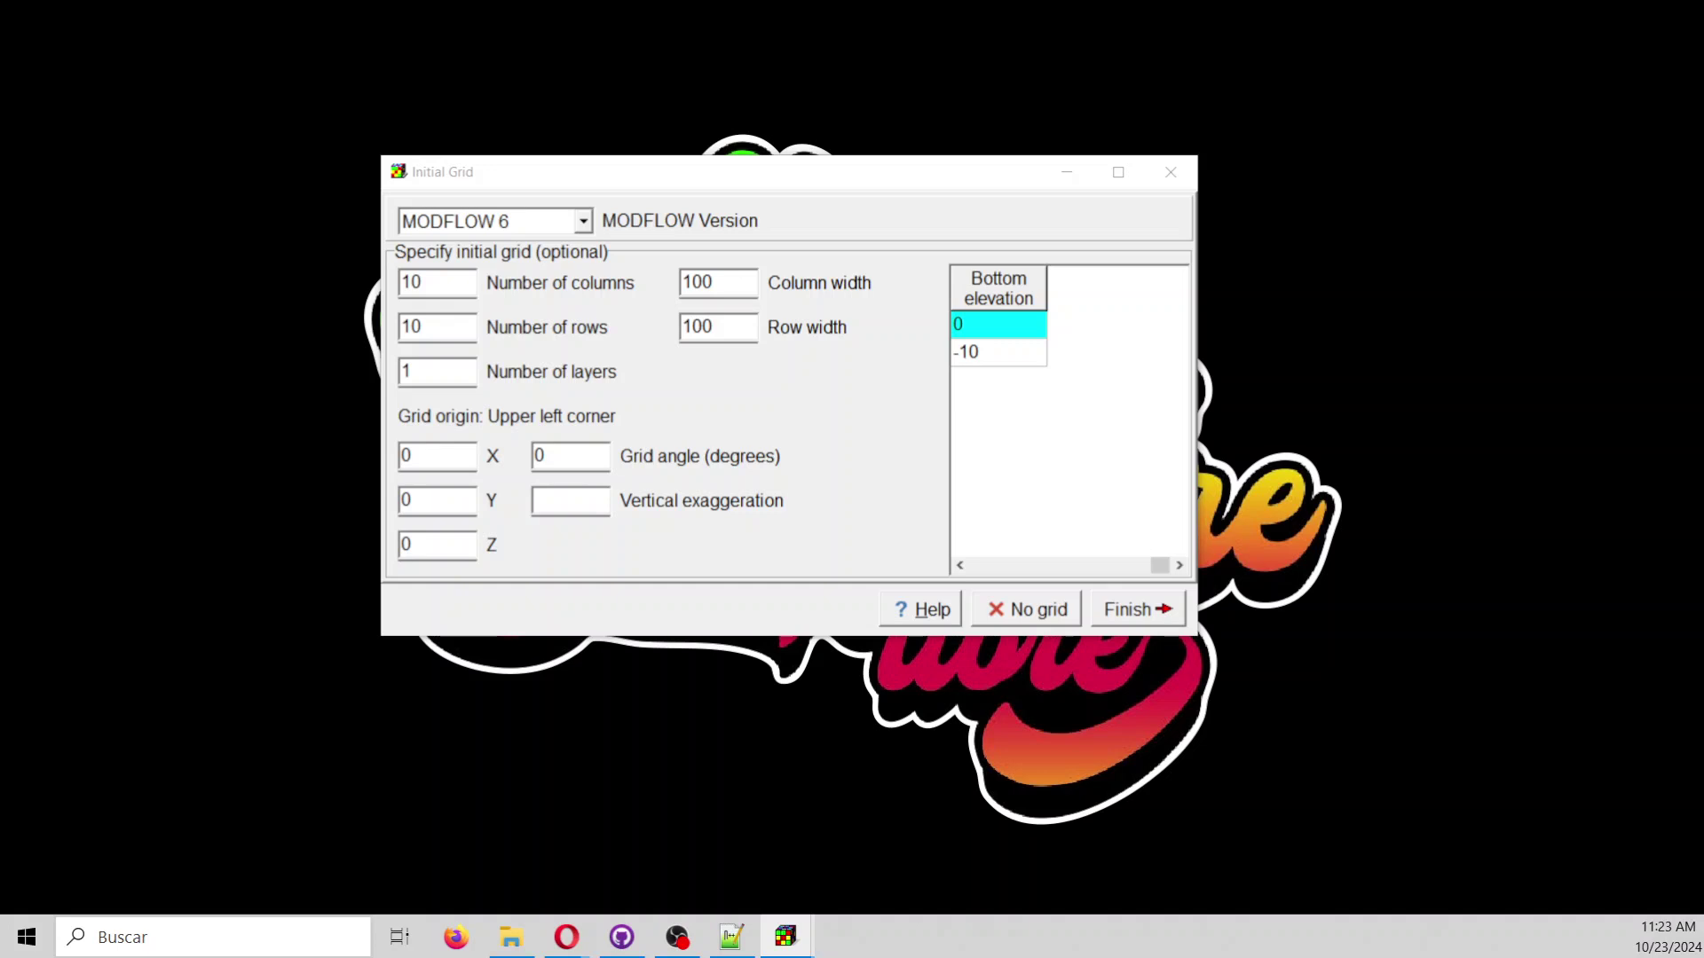
{"action": "left_click", "coordinate": [988, 351]}
{"action": "left_click", "coordinate": [988, 349]}
{"action": "type", "text": "-20"}
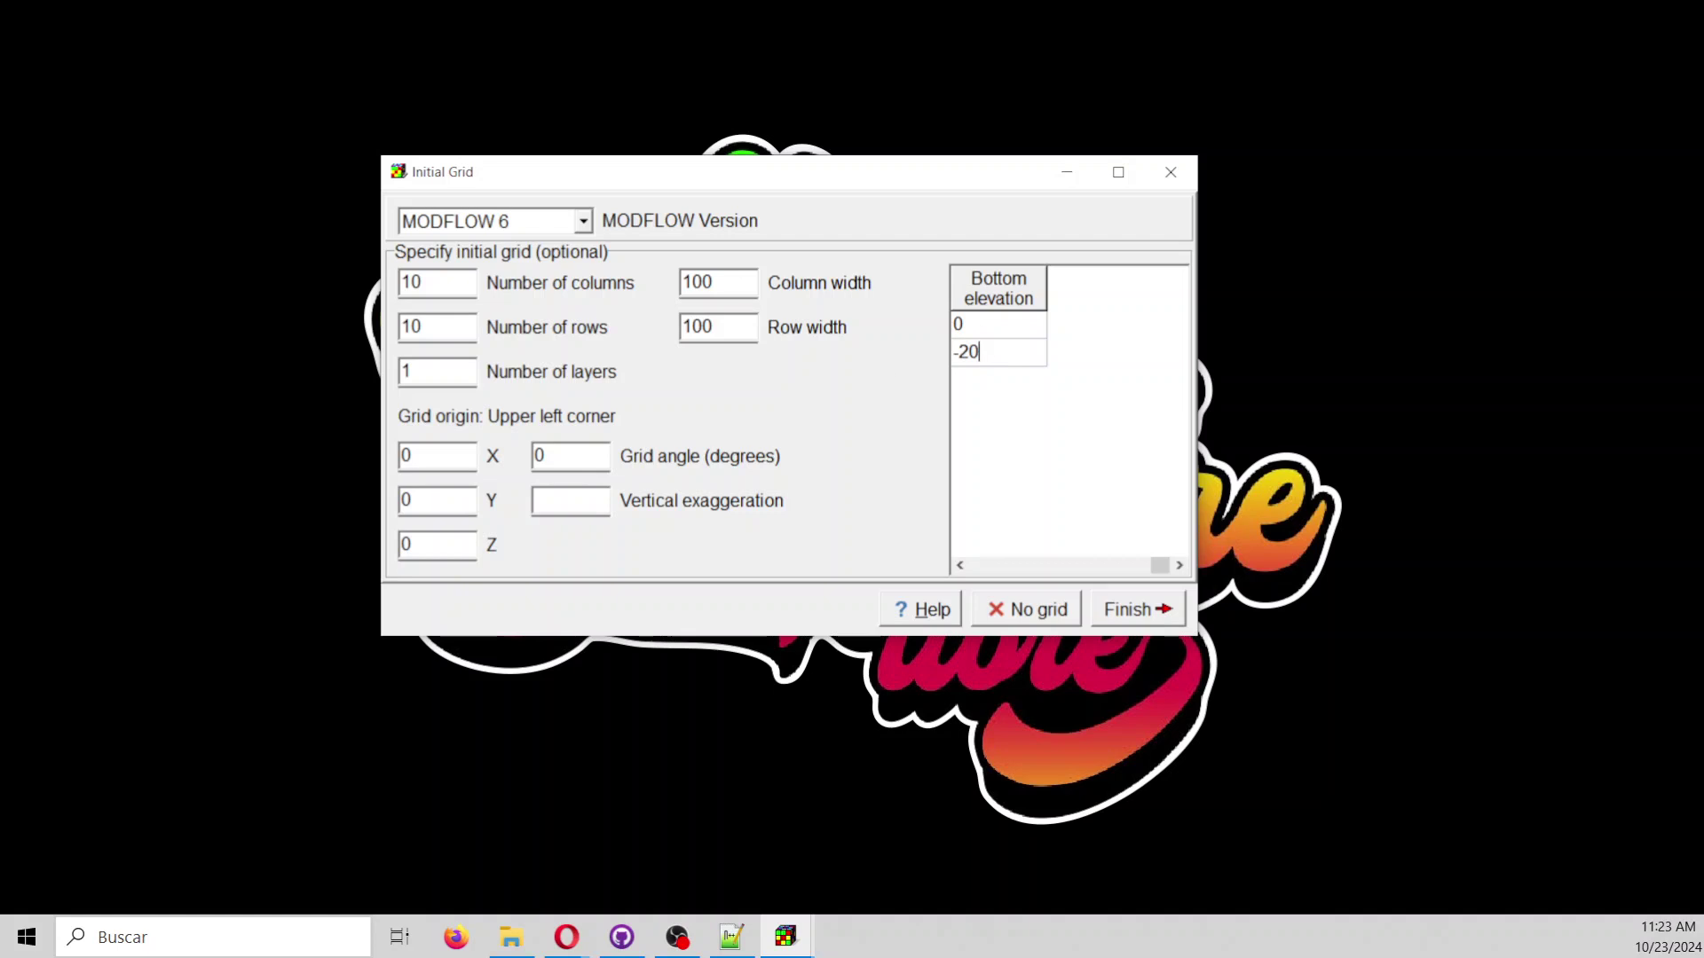
{"action": "key", "text": "alt+Tab"}
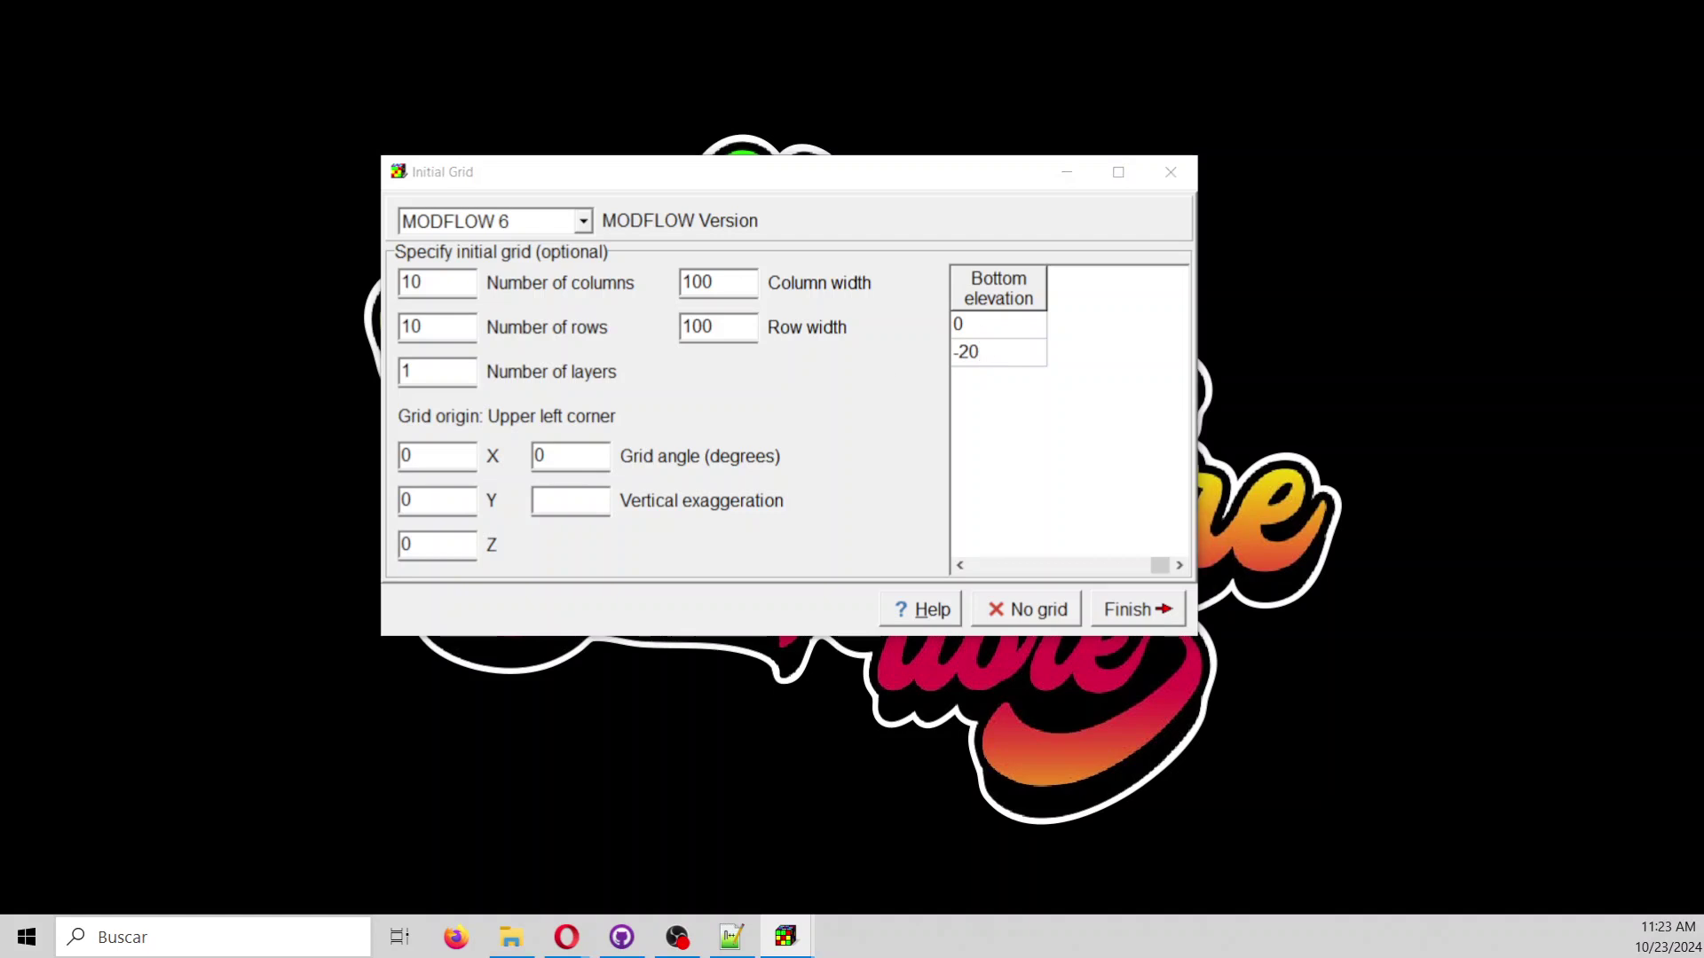
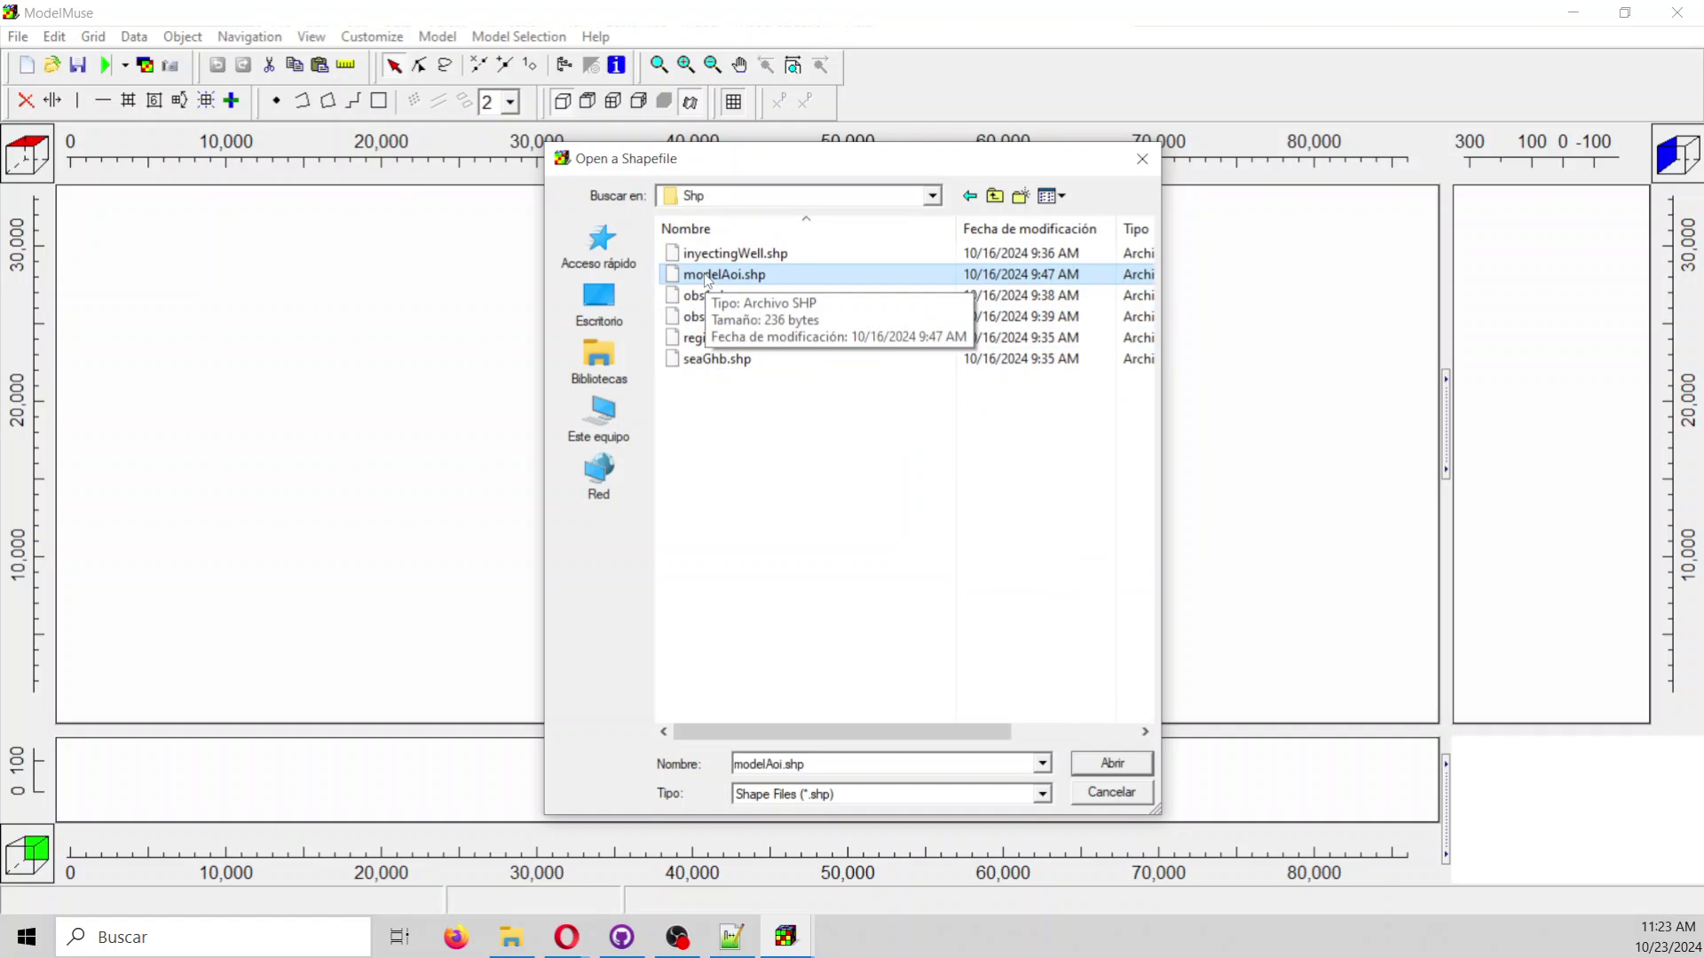
Import modelAoi.shp as a single multipart object that sets values of enclosed cells.
{"action": "double_click", "coordinate": [707, 276]}
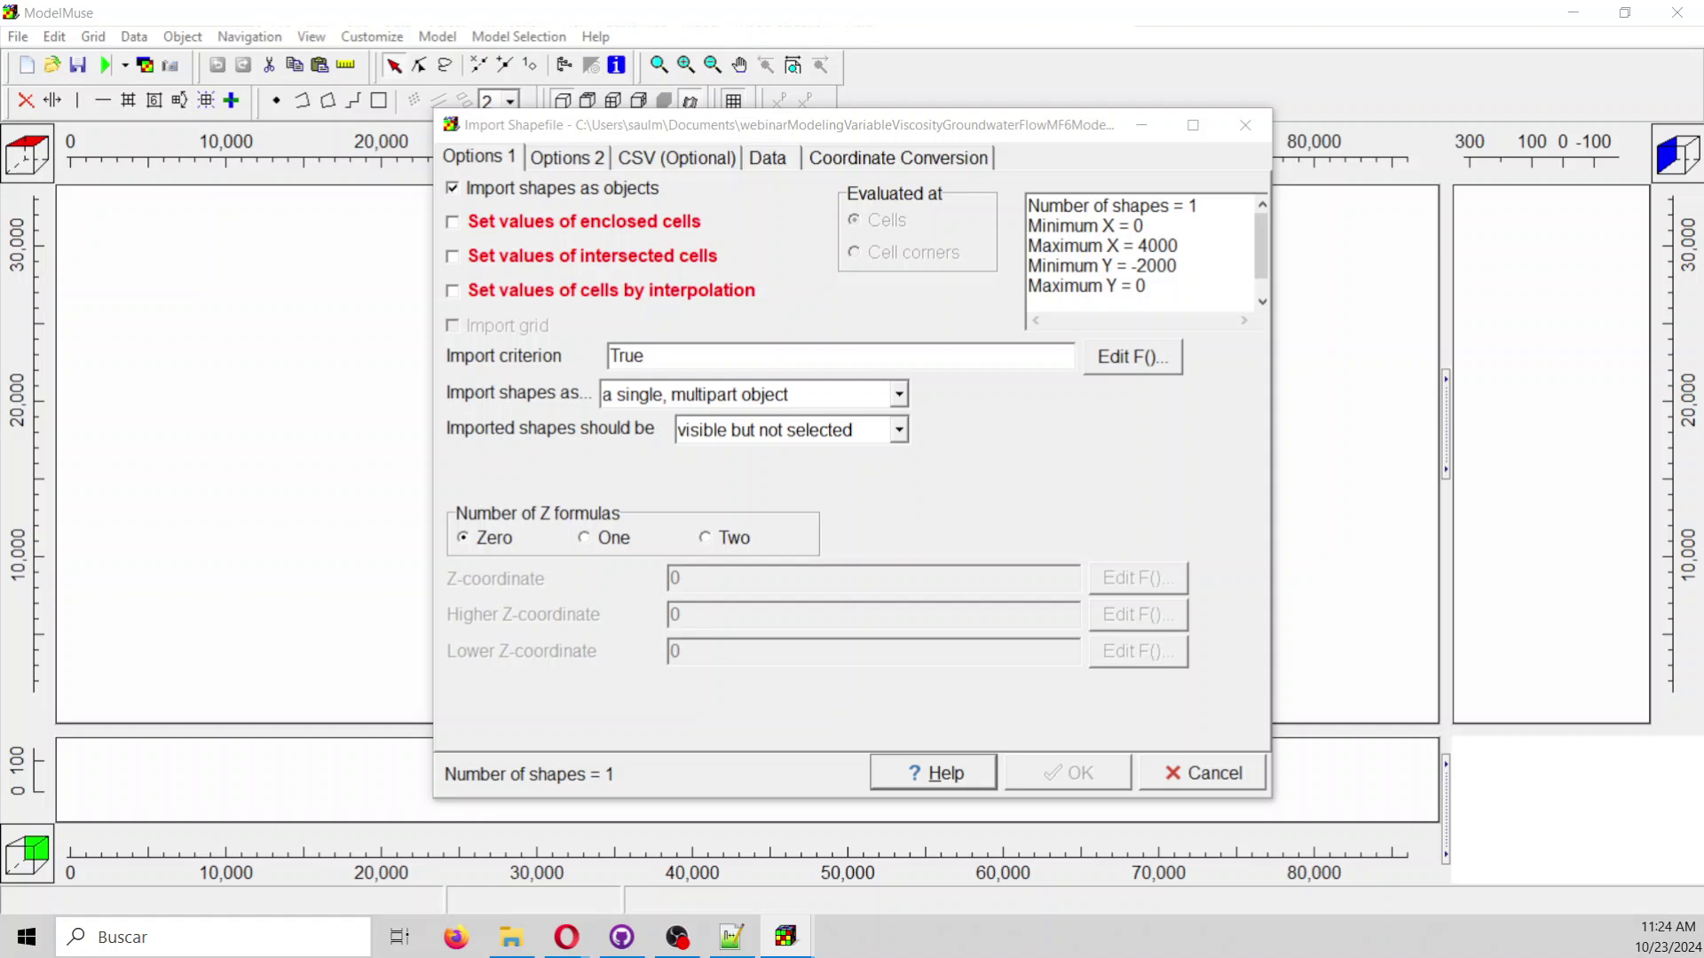
{"action": "left_click", "coordinate": [567, 225]}
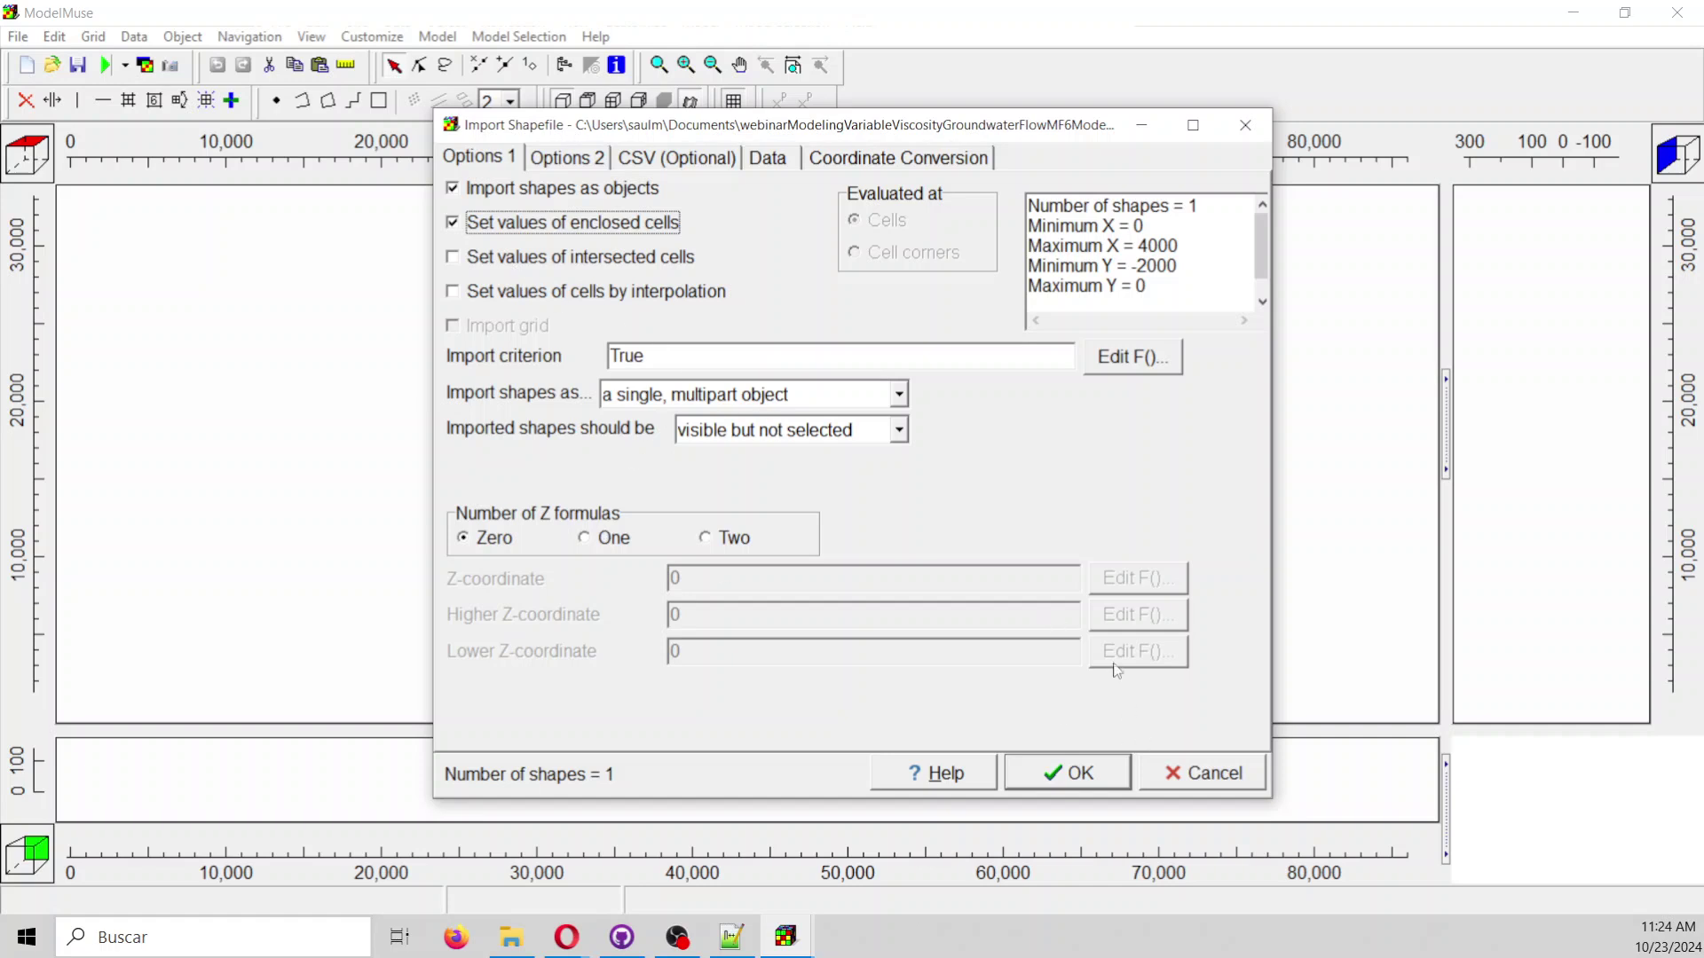
{"action": "left_click", "coordinate": [1078, 773]}
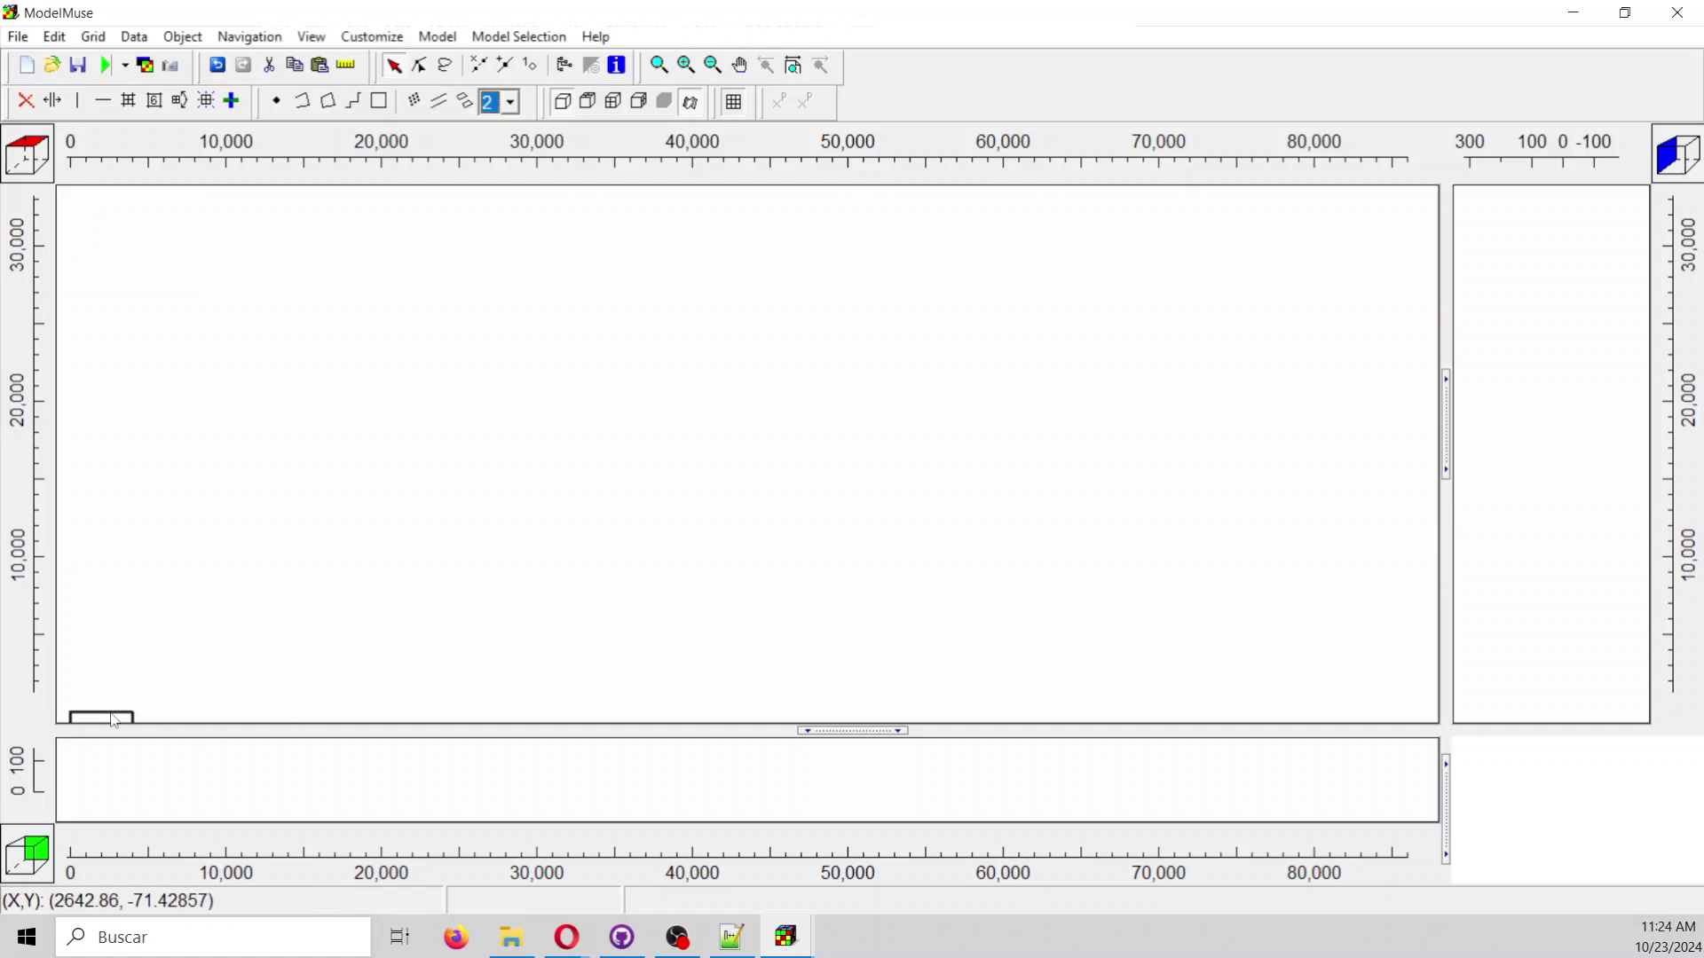
Open the properties of the modelAoi_1 object and give its line a bright green color.
{"action": "left_click", "coordinate": [115, 716]}
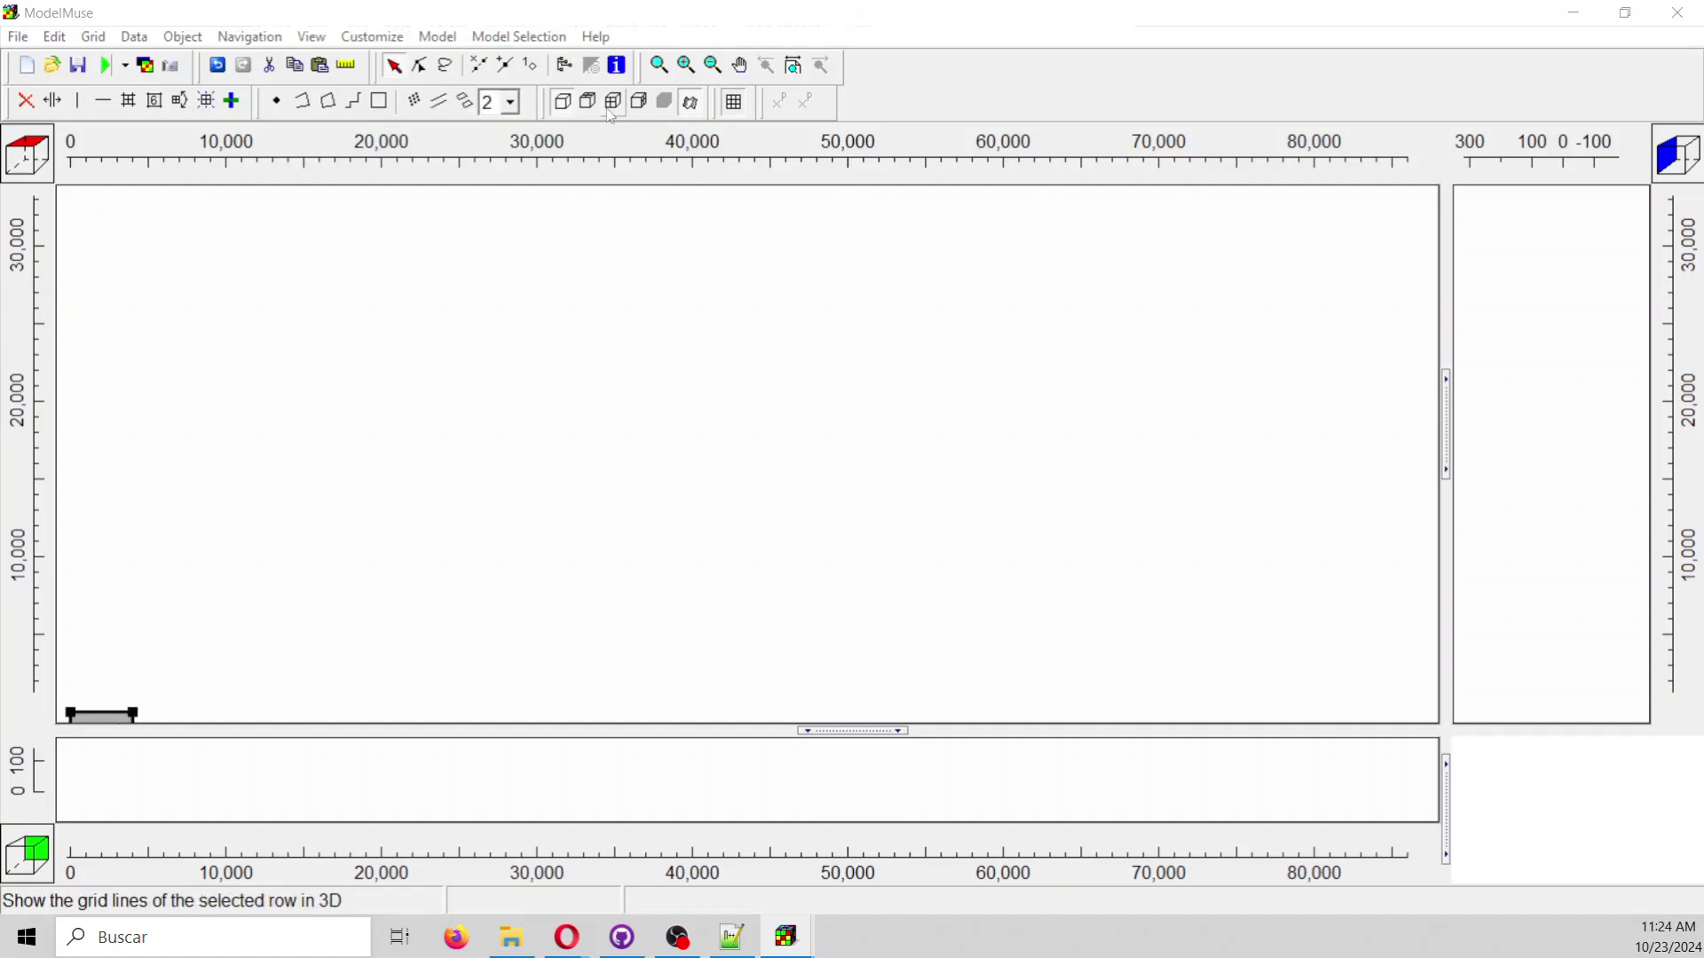
{"action": "left_click", "coordinate": [564, 65]}
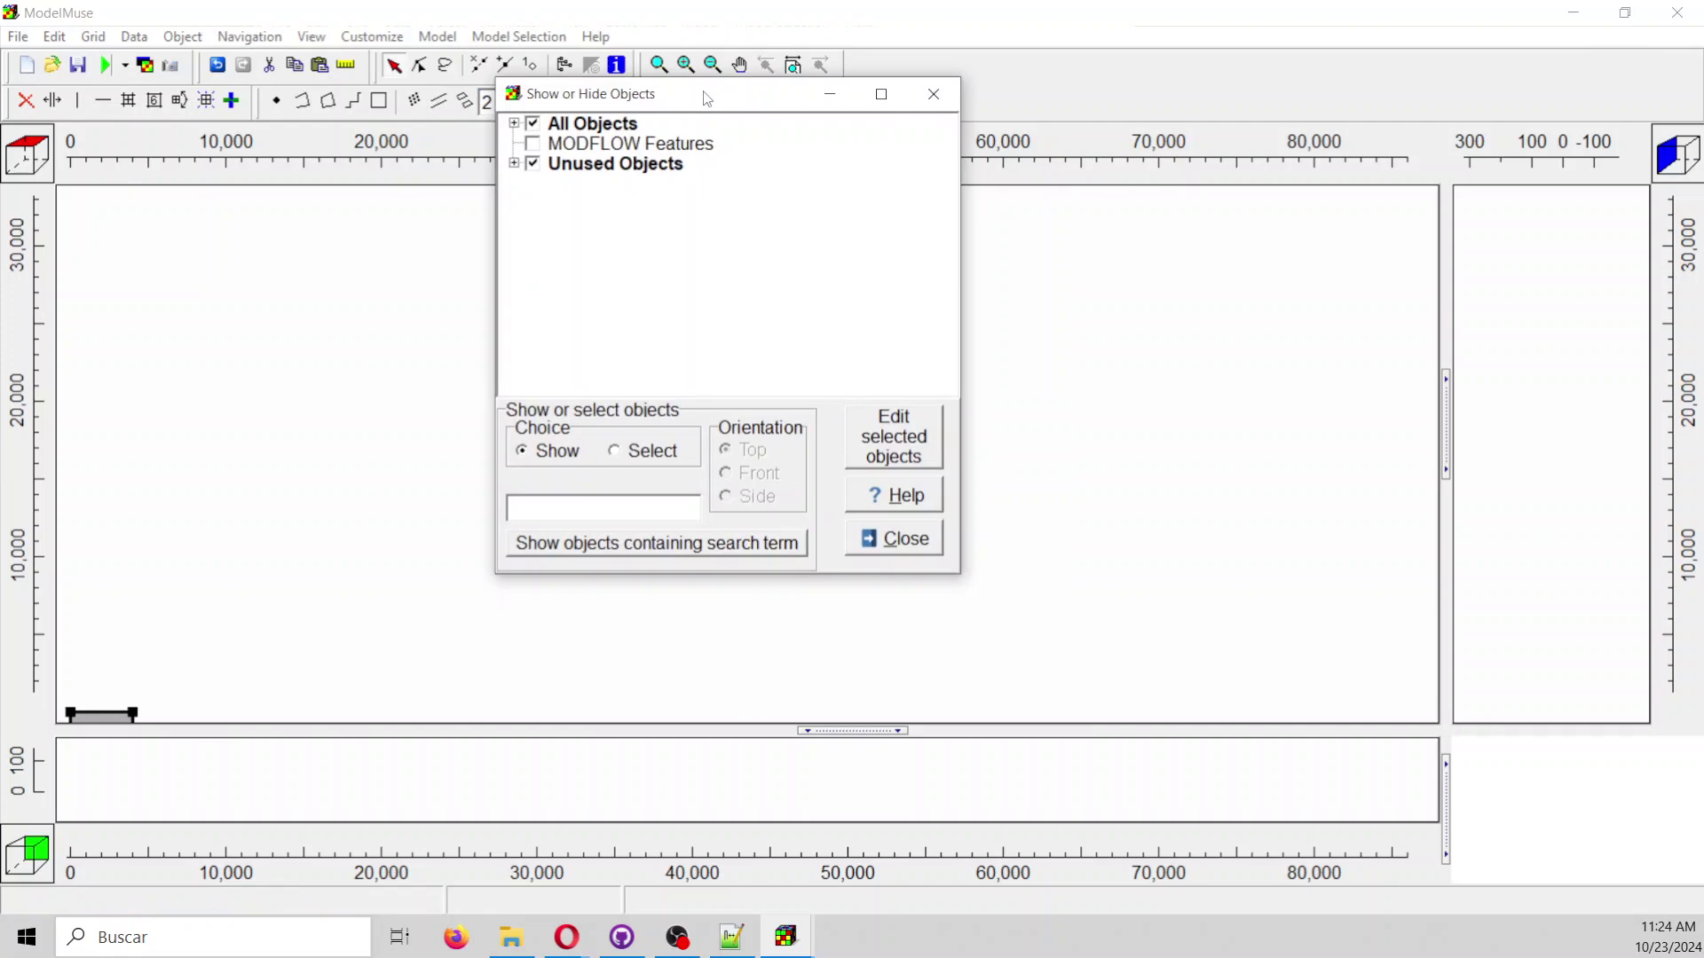
{"action": "left_click", "coordinate": [514, 164]}
{"action": "left_click", "coordinate": [603, 187]}
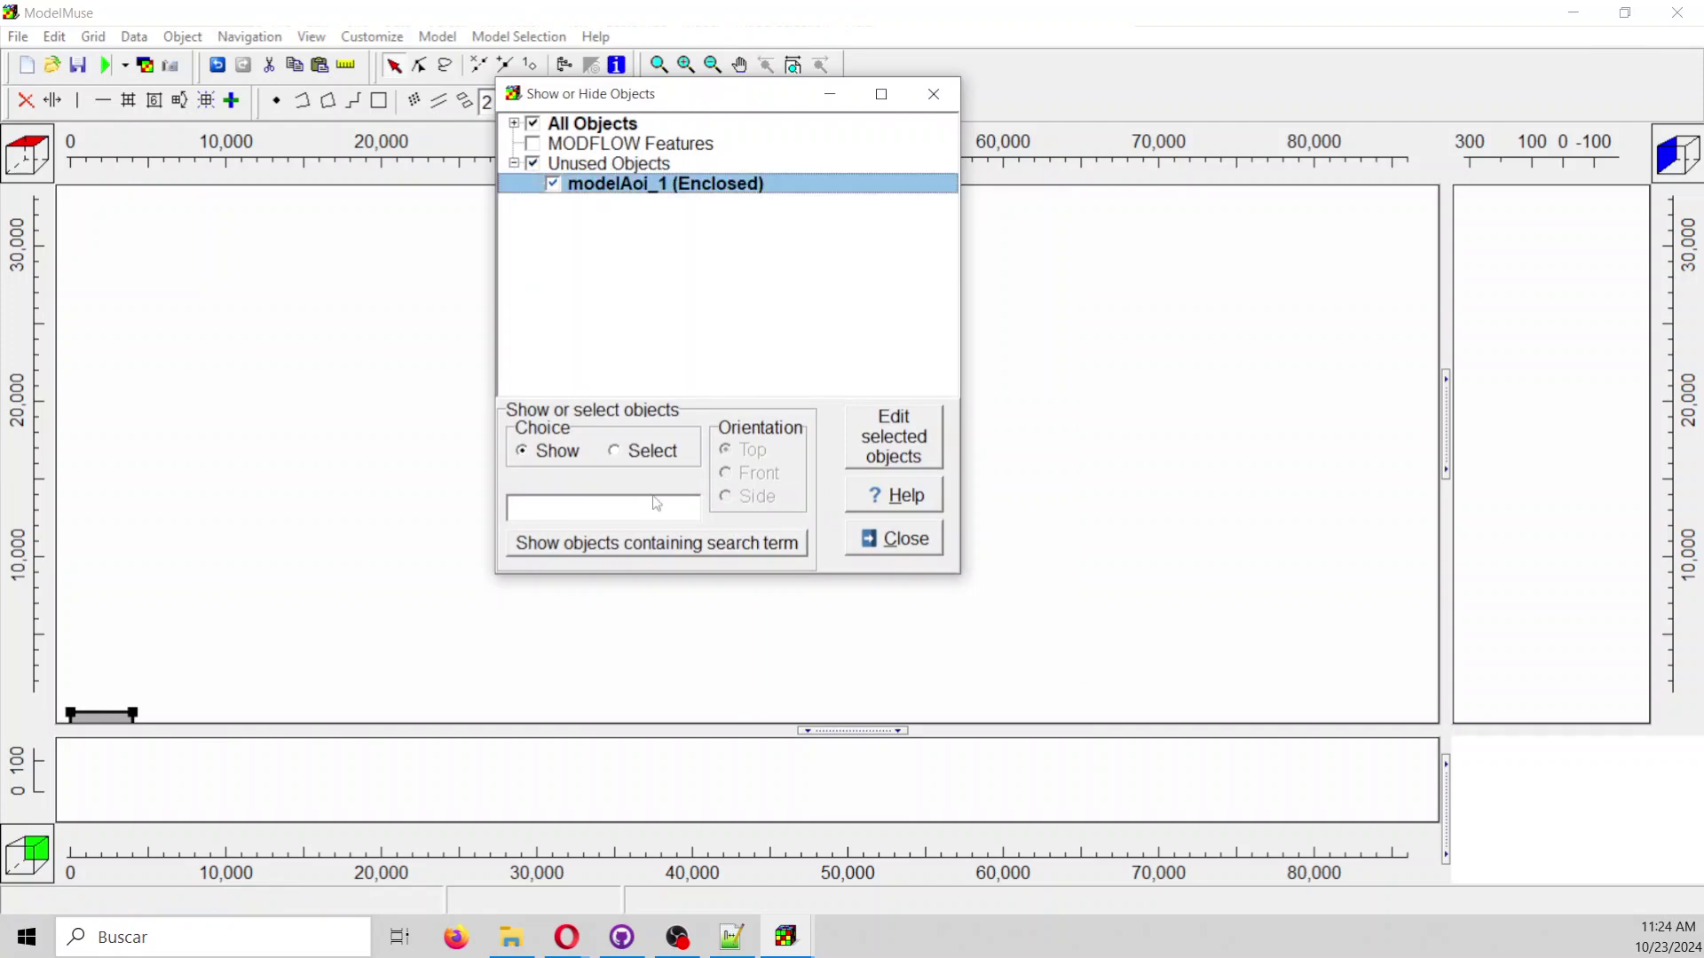
{"action": "left_click", "coordinate": [480, 181]}
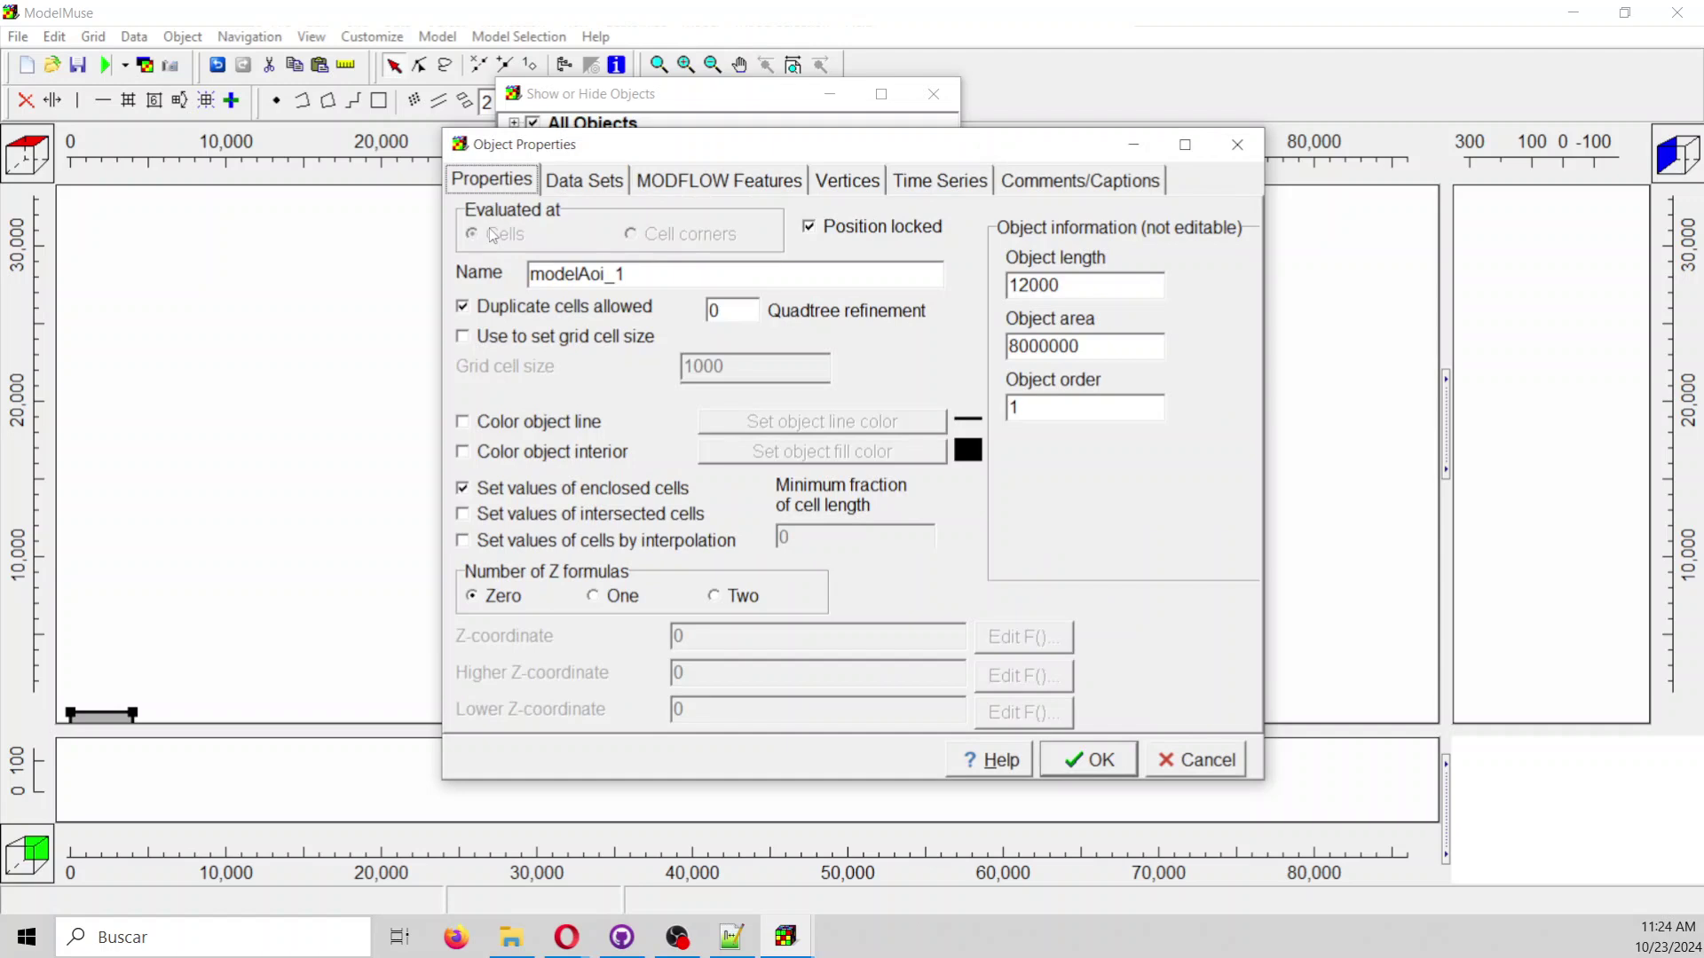
{"action": "left_click", "coordinate": [476, 421]}
{"action": "left_click", "coordinate": [809, 316]}
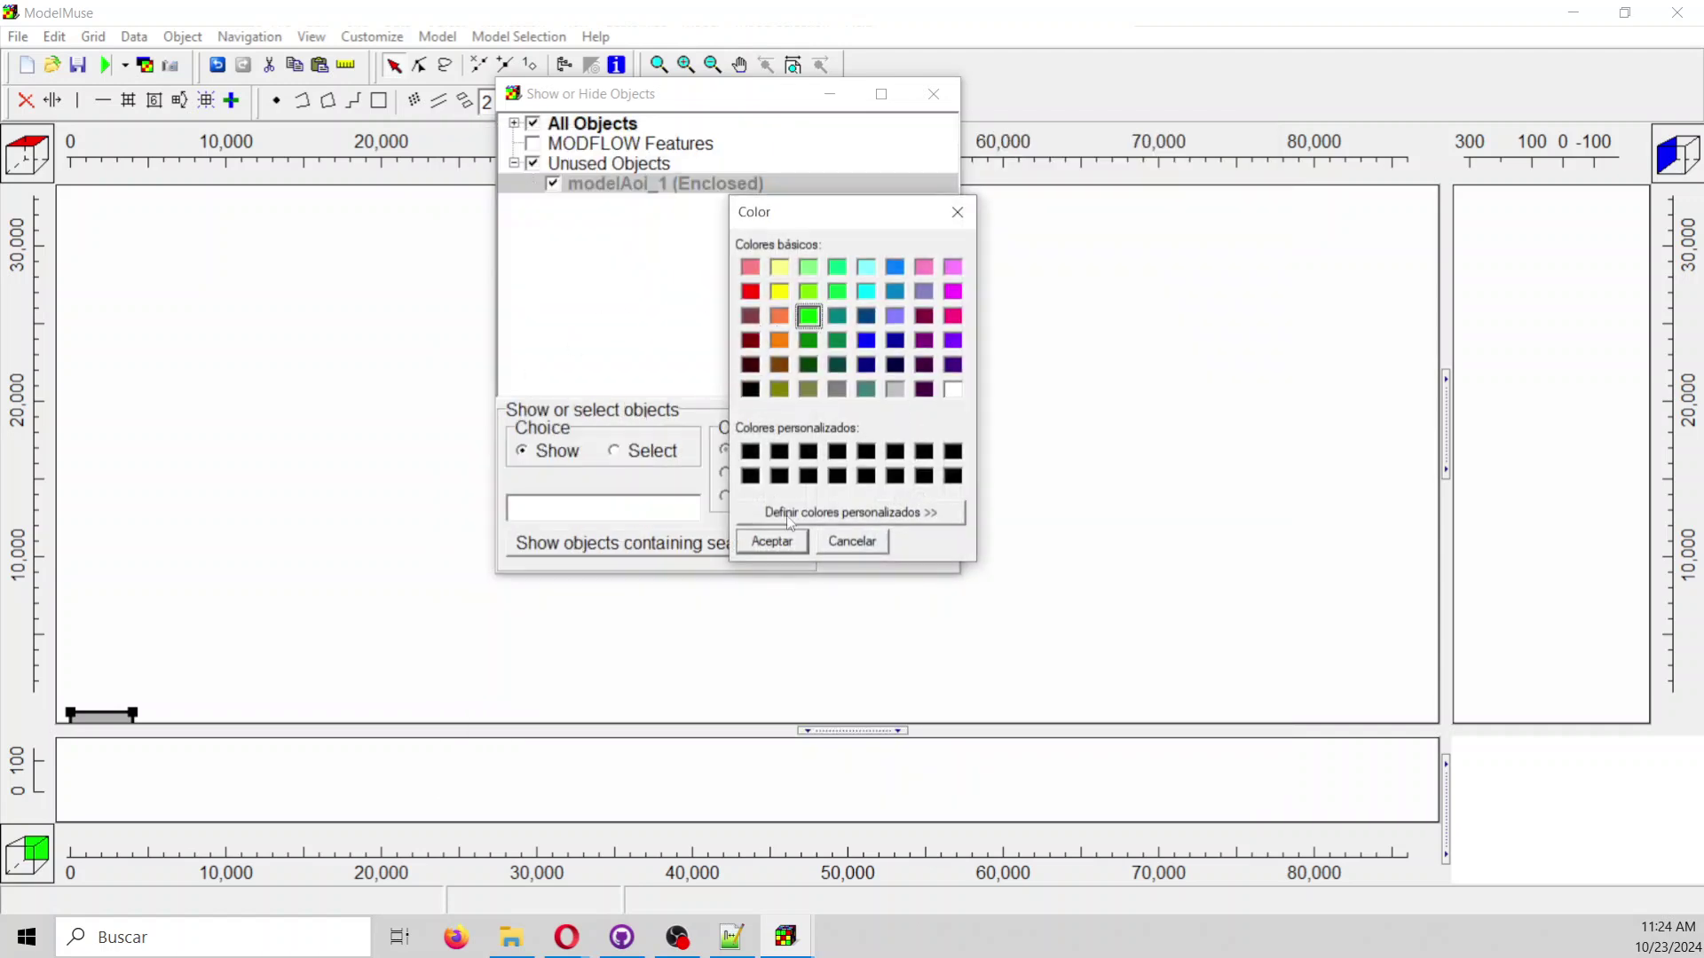
{"action": "left_click", "coordinate": [772, 542]}
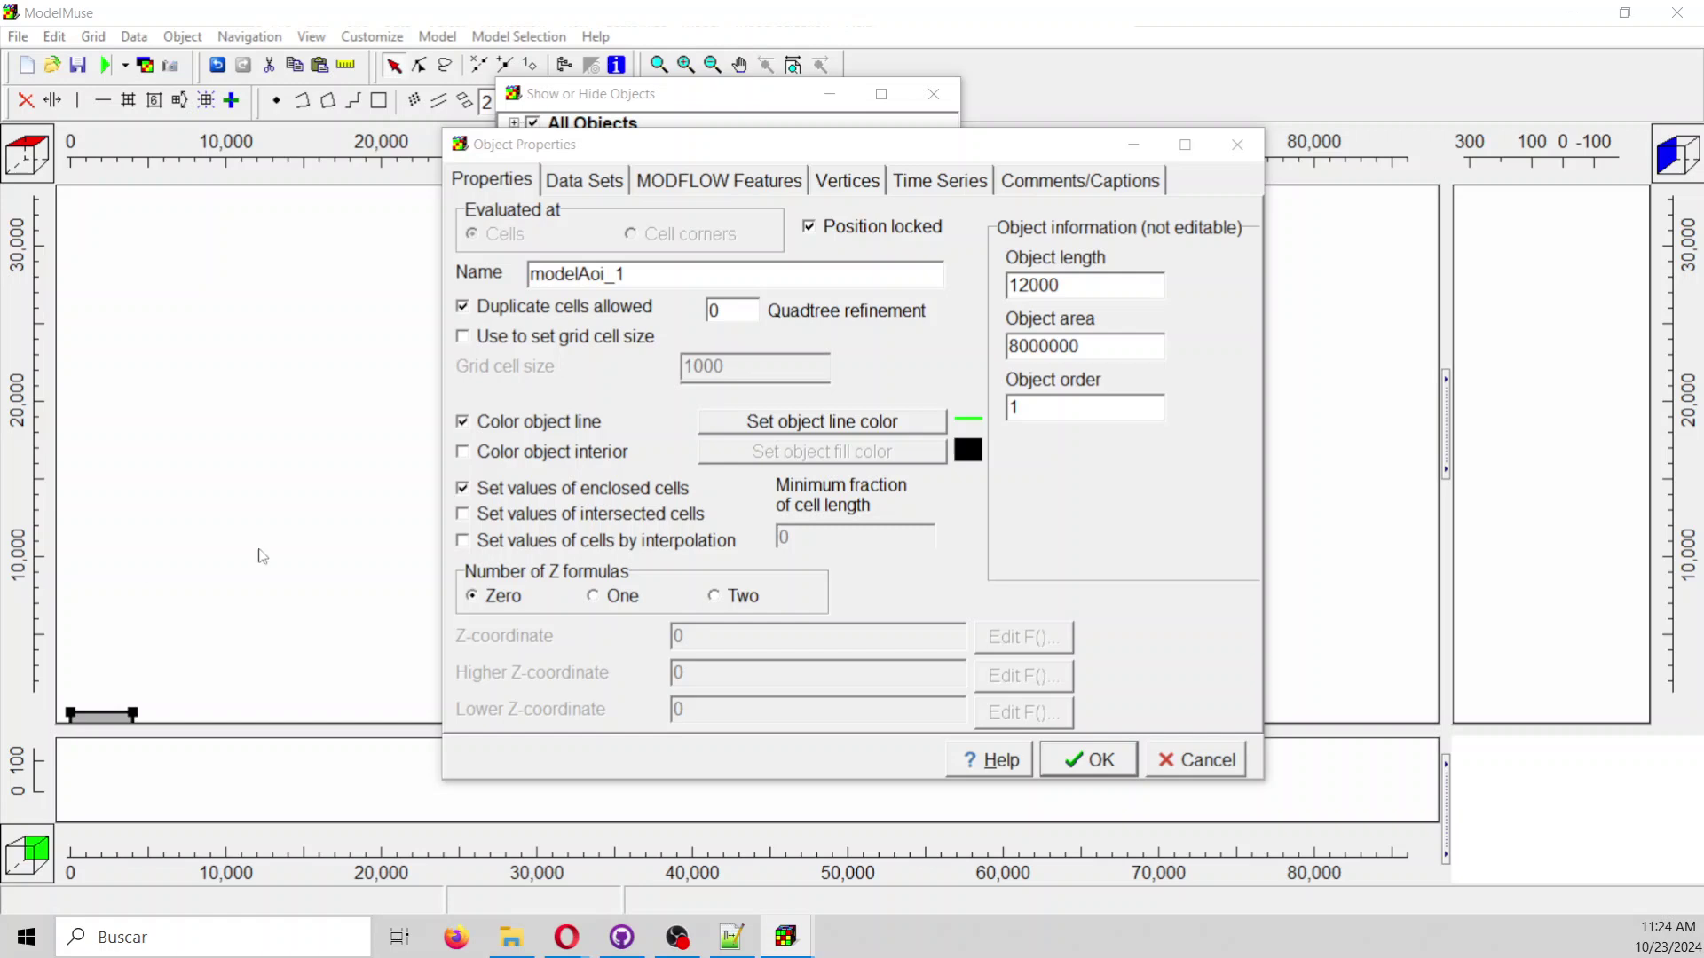
Use modelAoi_1 to set a grid cell size of 100 and generate the grid with default settings.
{"action": "left_click", "coordinate": [497, 344]}
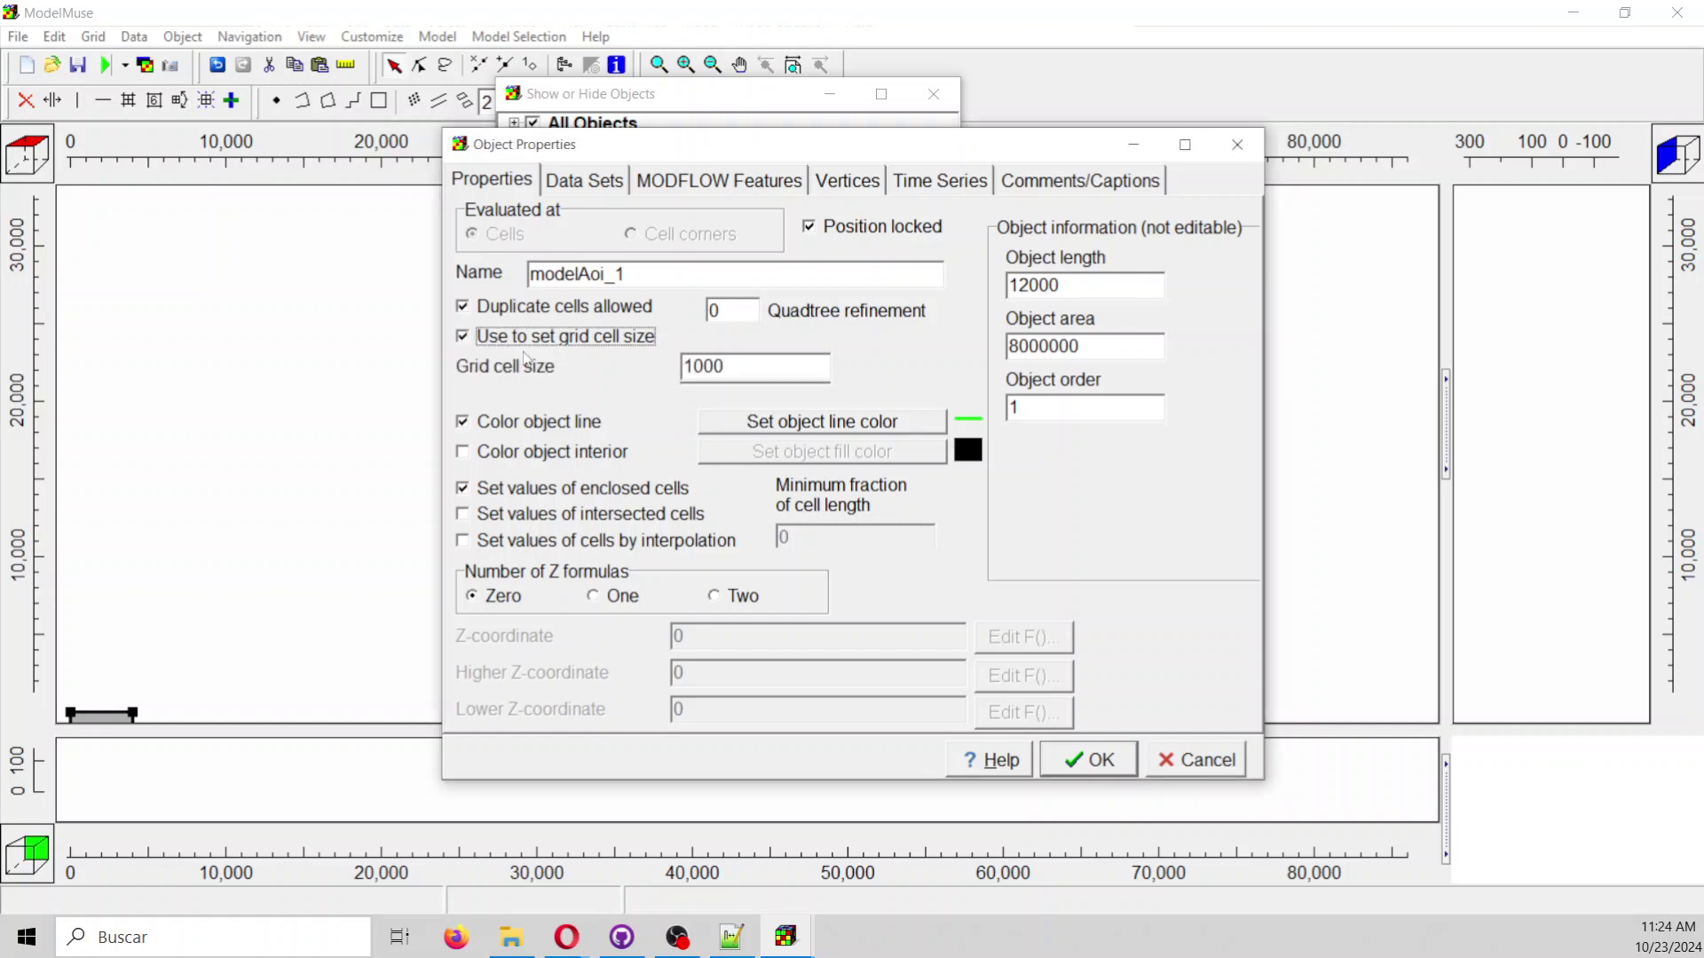
{"action": "double_click", "coordinate": [728, 367]}
{"action": "type", "text": "100"}
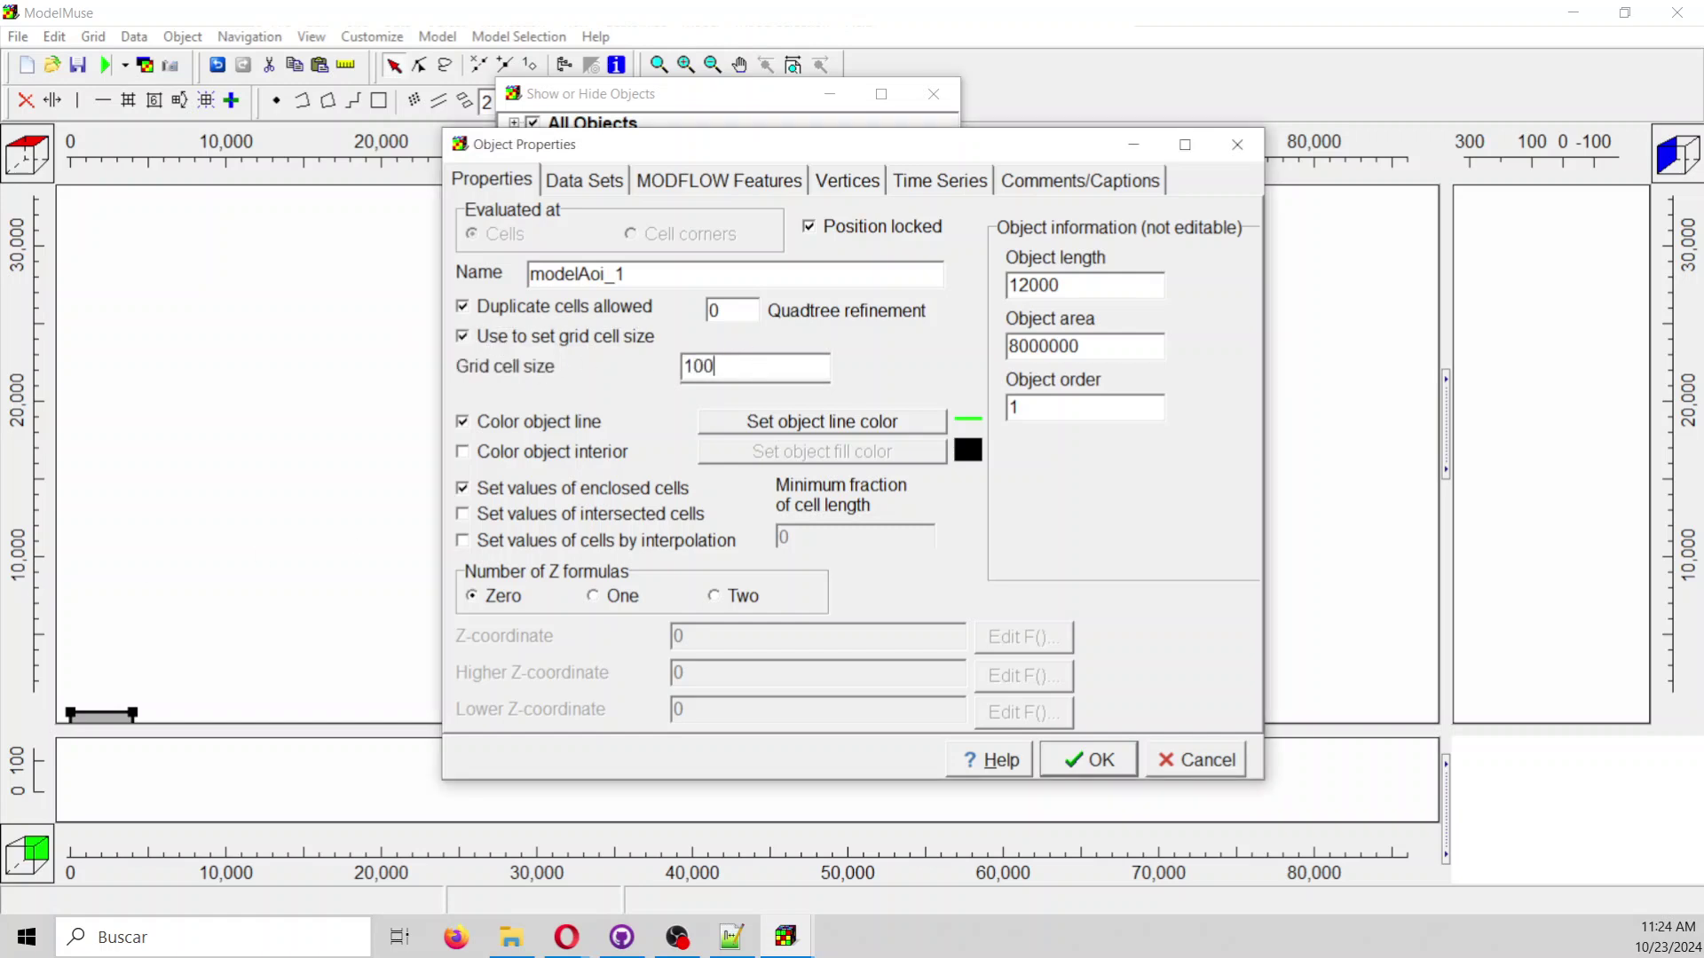
{"action": "left_click", "coordinate": [1086, 763]}
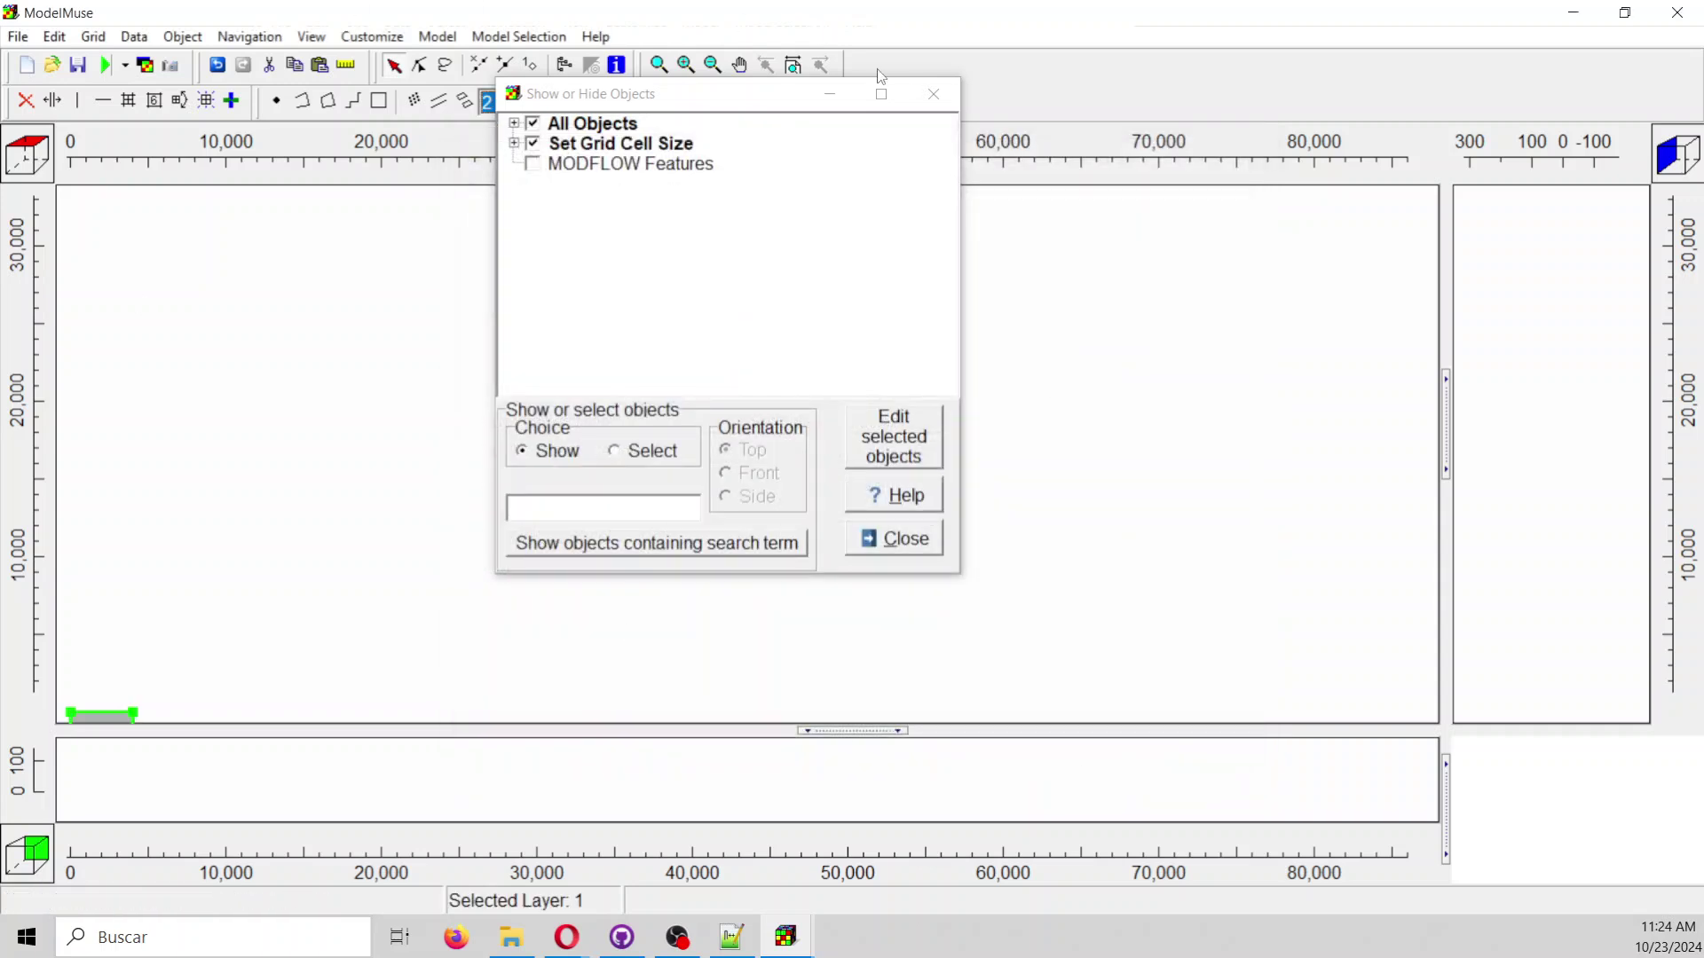
{"action": "left_click", "coordinate": [946, 106]}
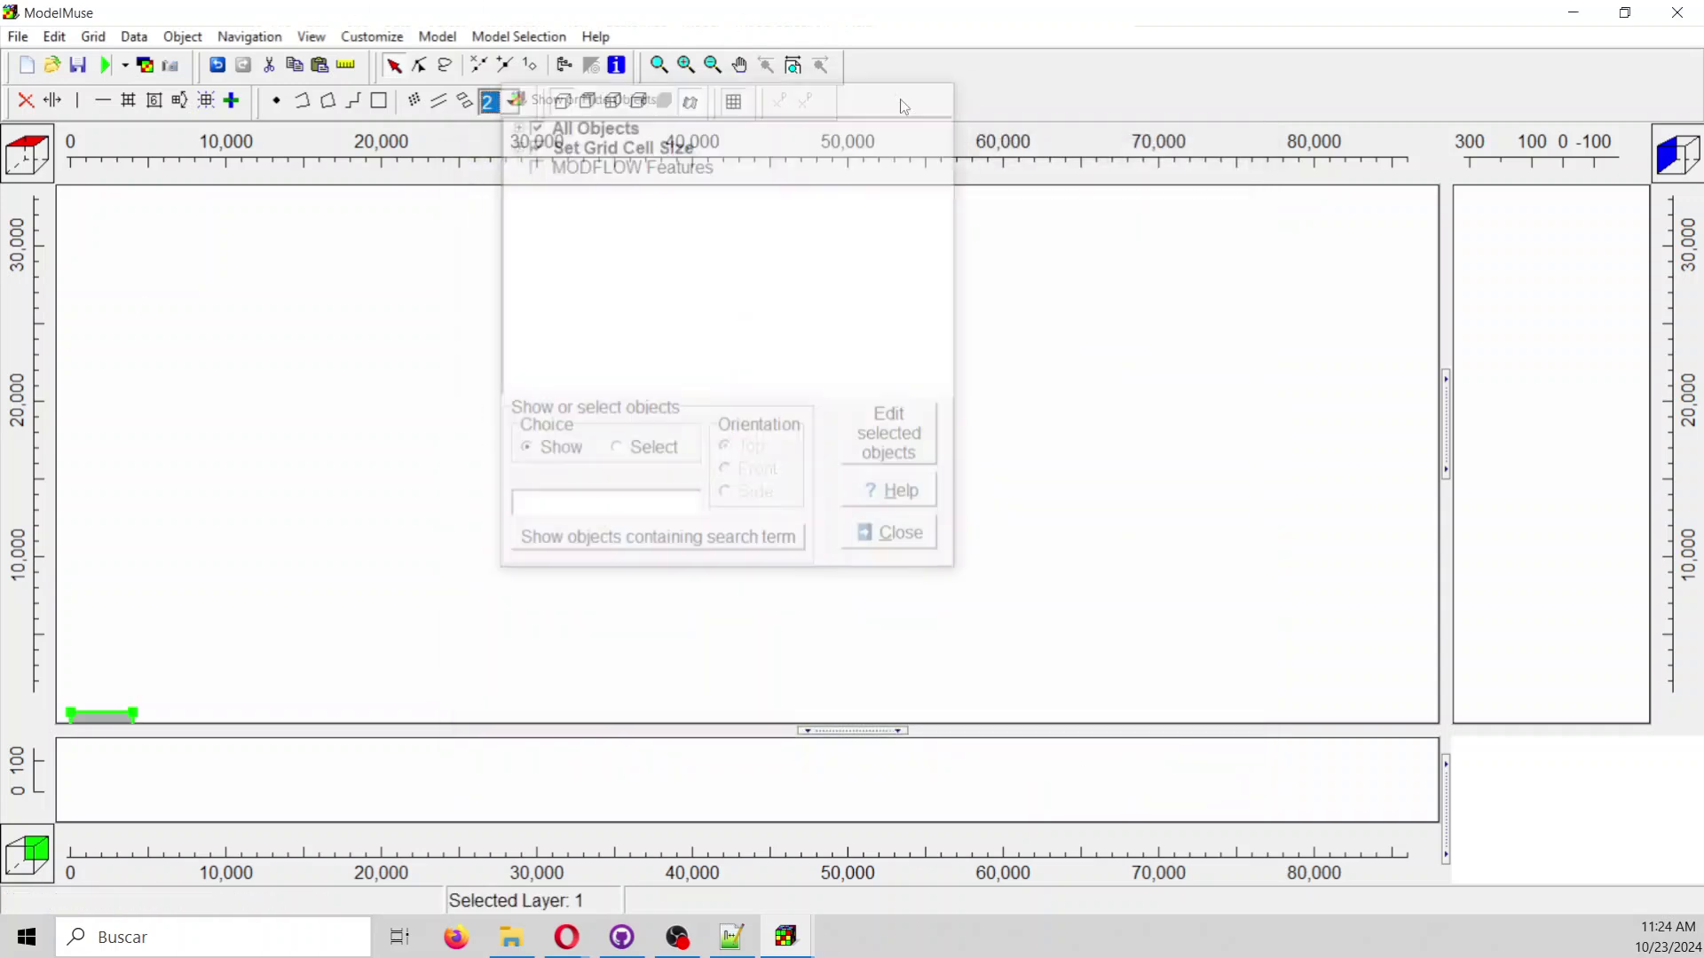
{"action": "left_click", "coordinate": [207, 101]}
{"action": "left_click", "coordinate": [878, 586]}
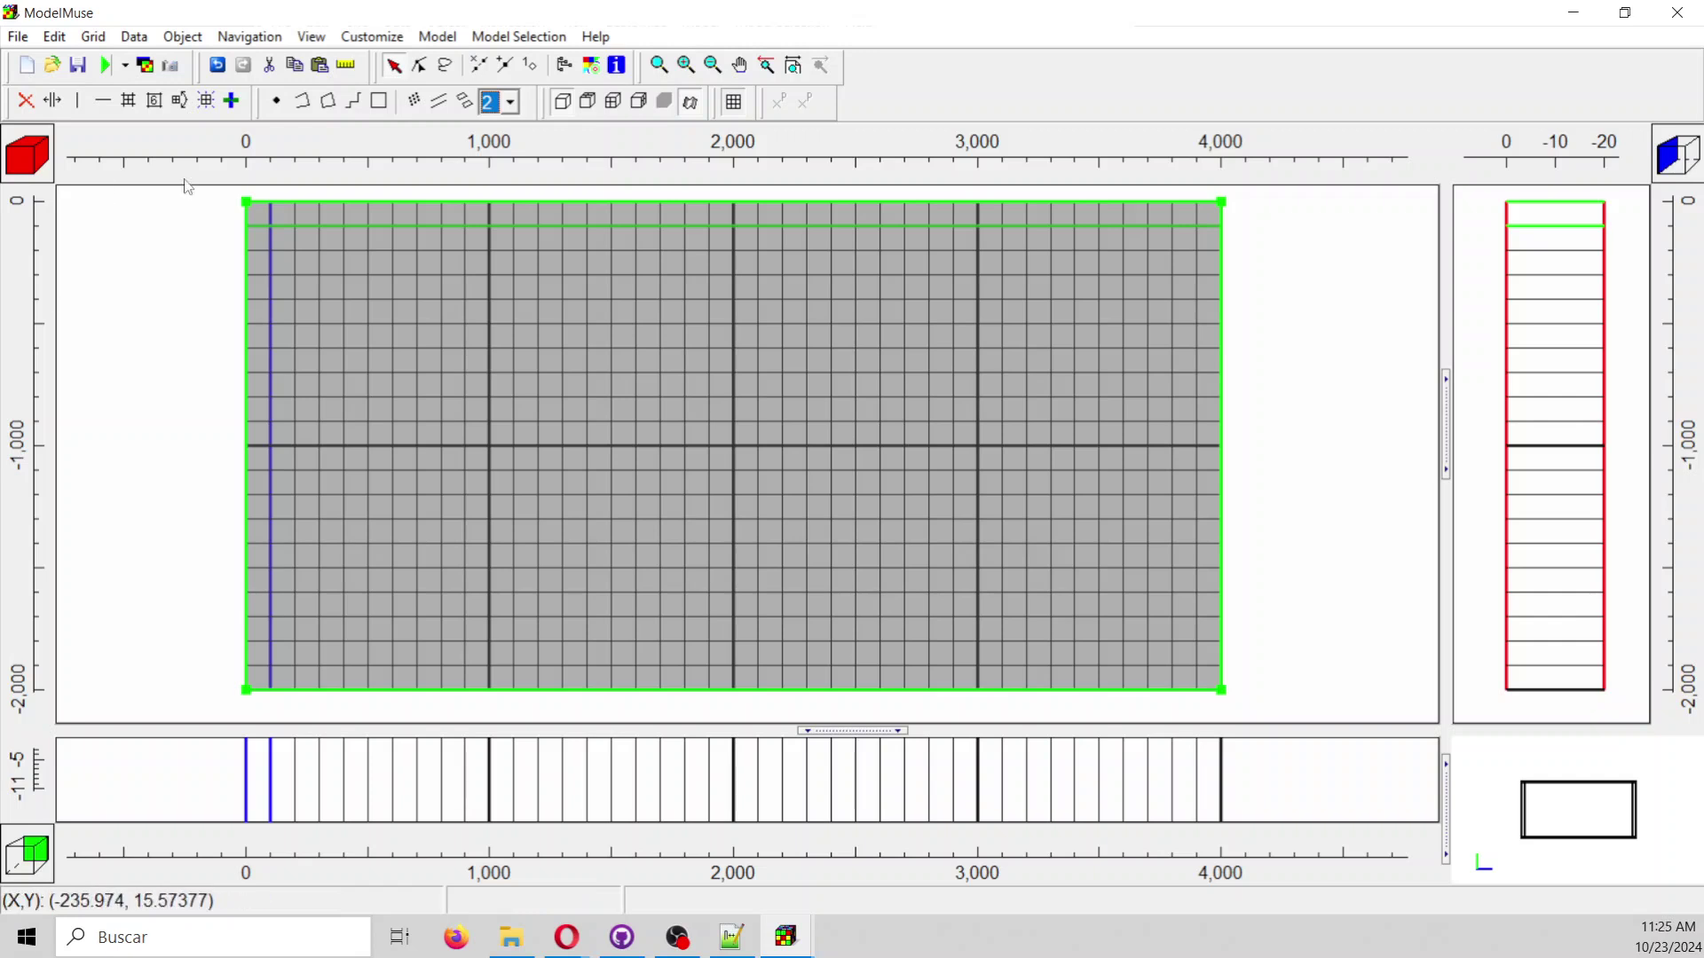
Review the modelAoi_1 object's properties and regenerate the grid with default settings.
{"action": "double_click", "coordinate": [298, 202]}
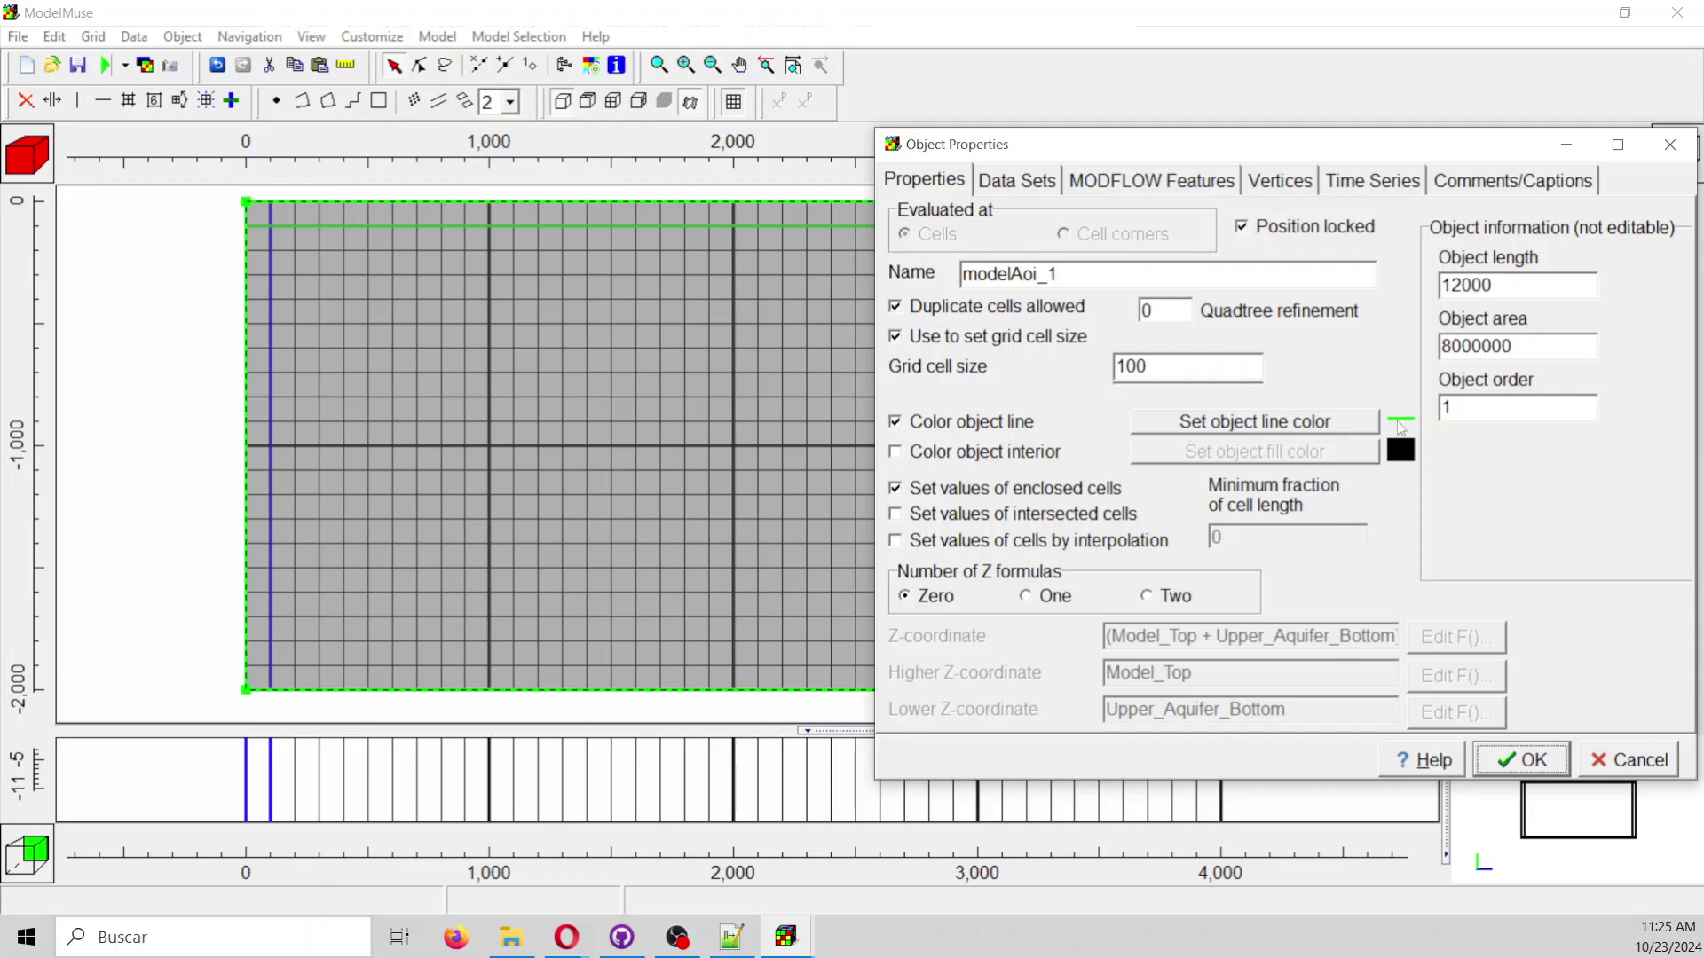
{"action": "left_click", "coordinate": [1500, 759]}
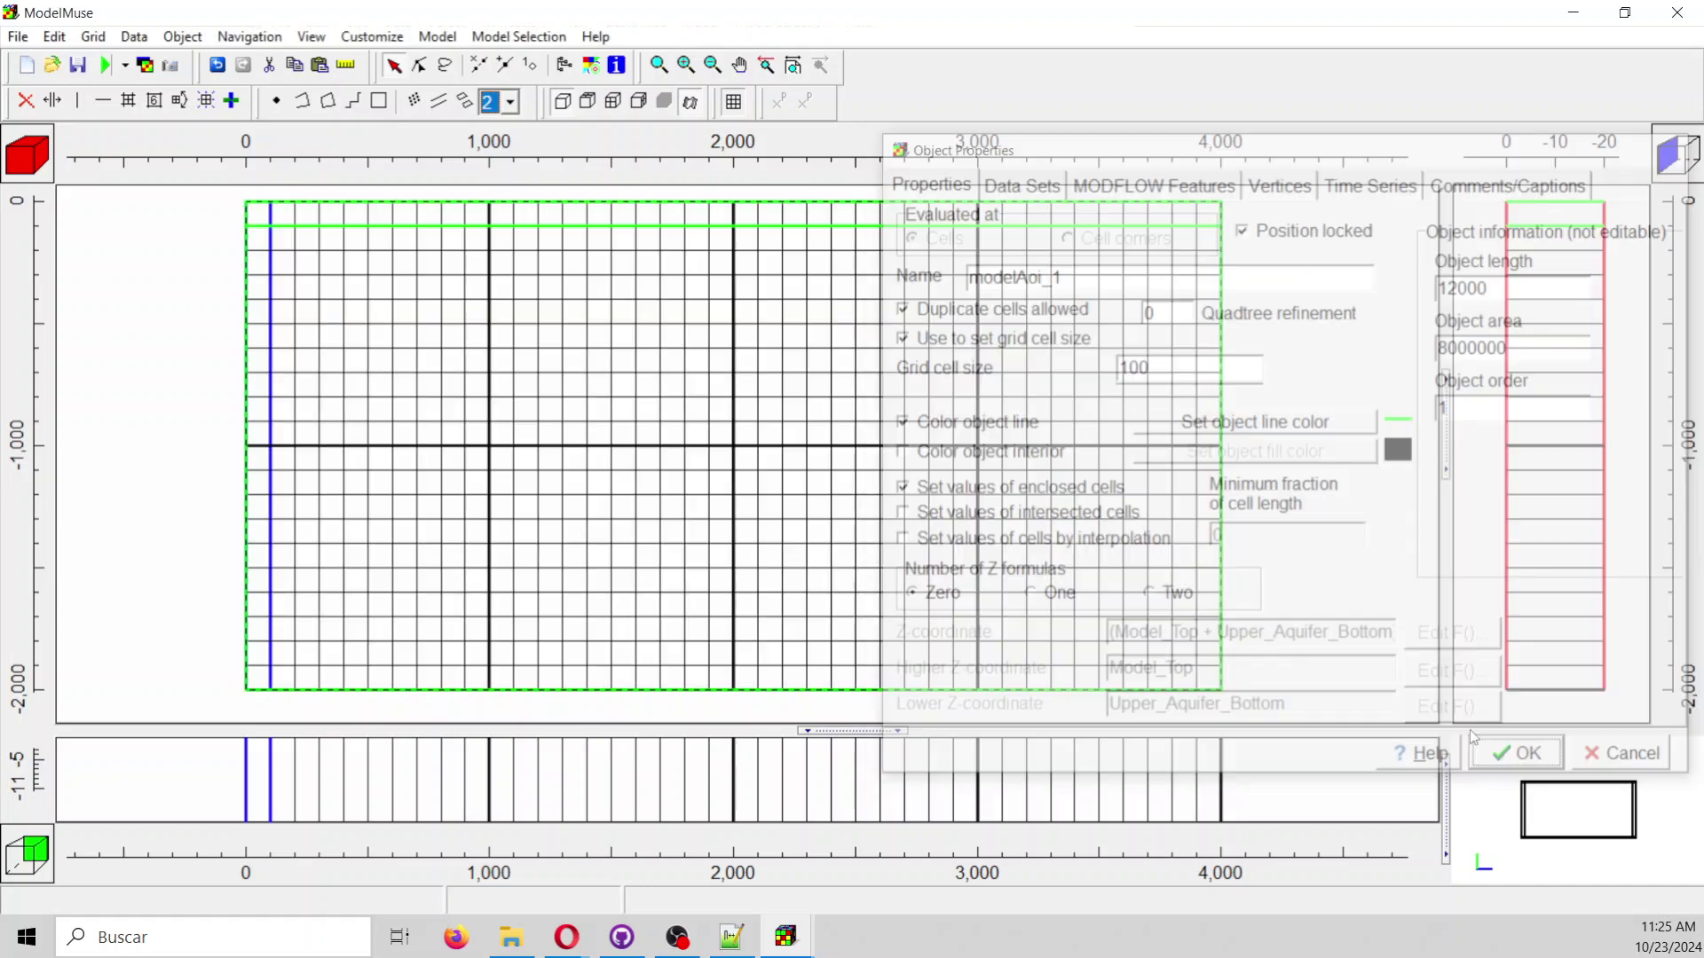
{"action": "left_click", "coordinate": [230, 101]}
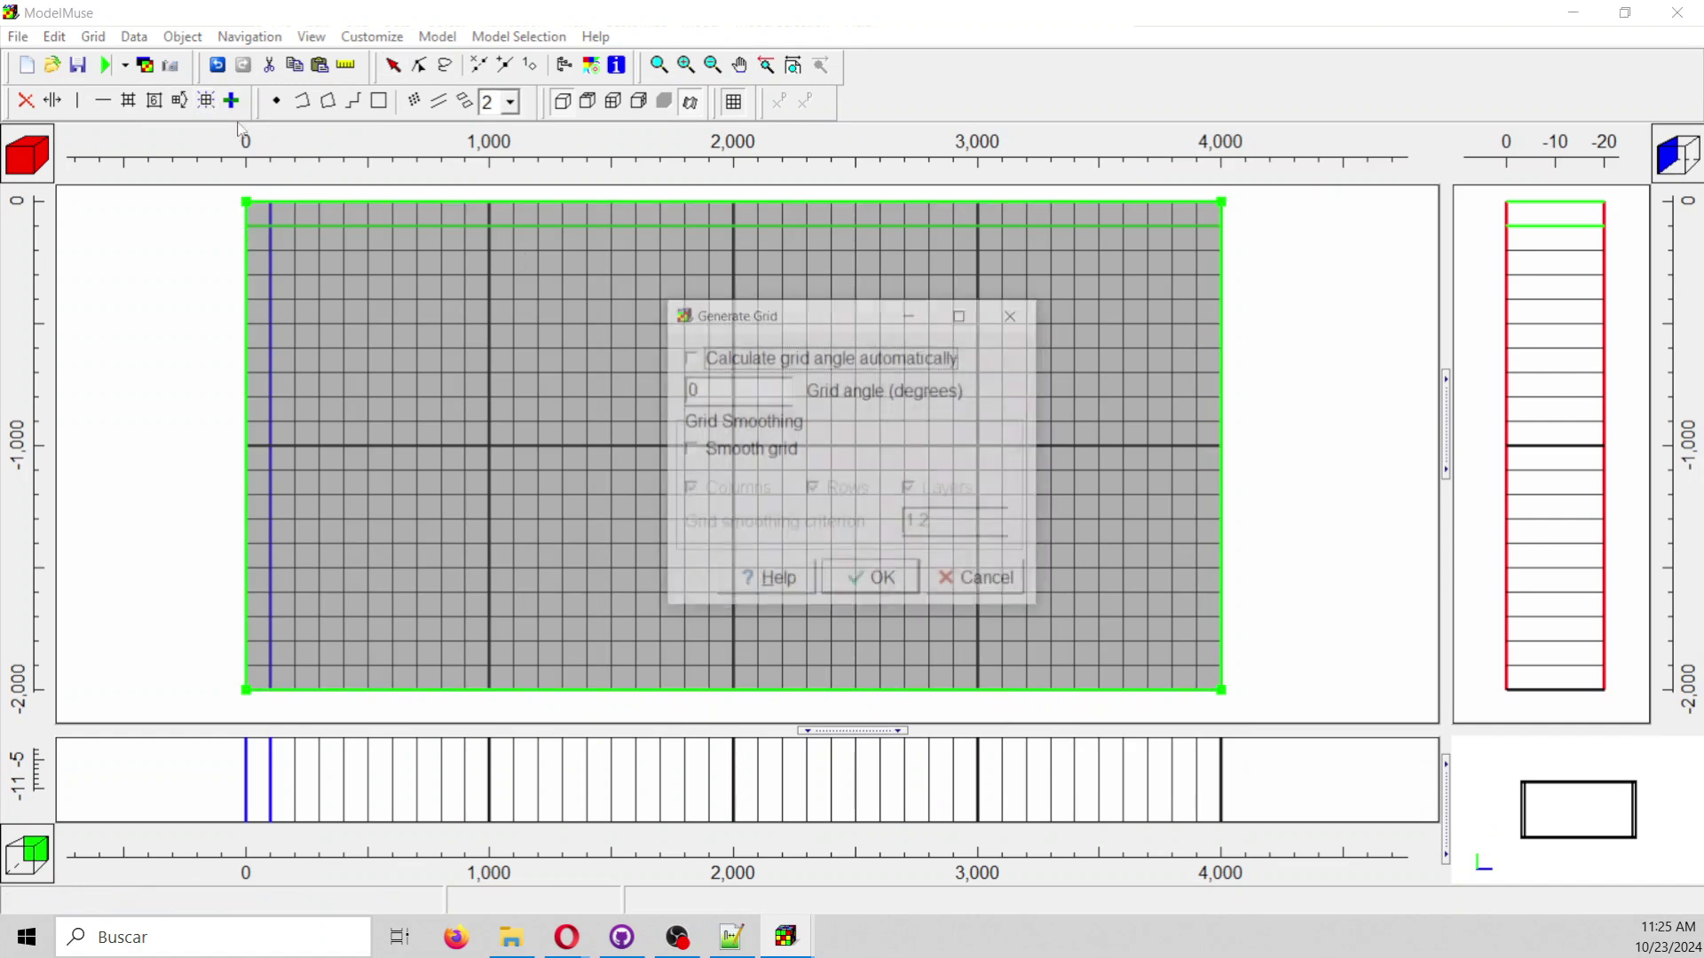
{"action": "left_click", "coordinate": [870, 582]}
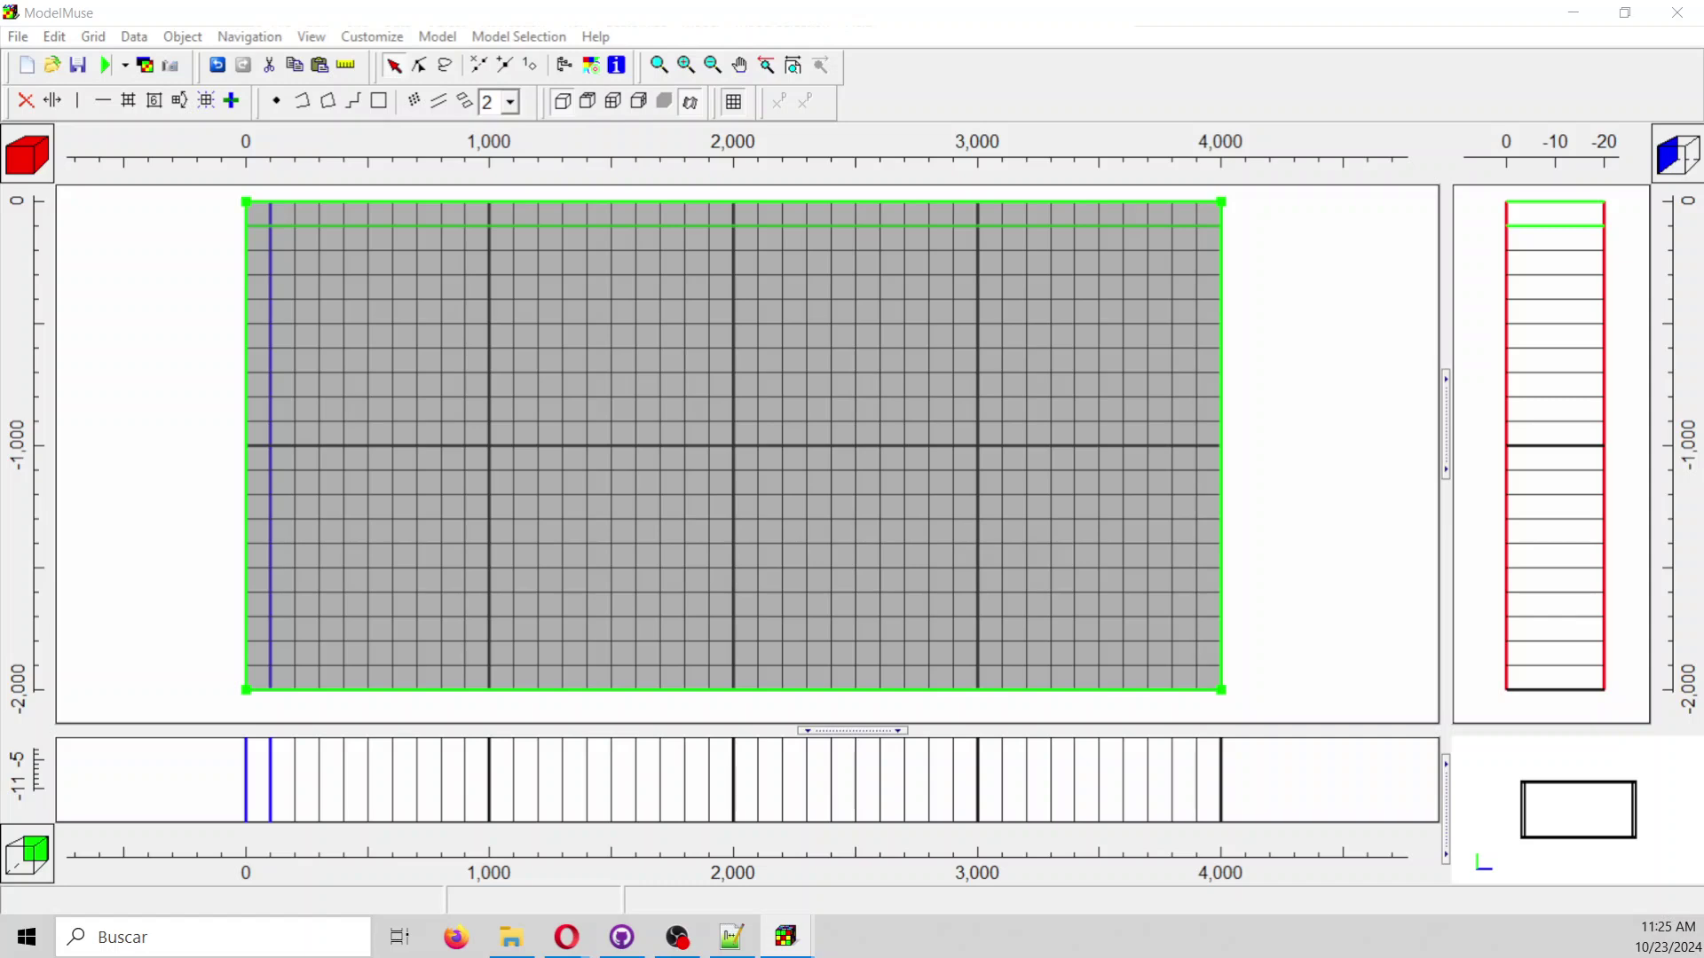
Set the Upper Aquifer layer group's vertical discretization to 10 with uniform spacing.
{"action": "left_click", "coordinate": [439, 36]}
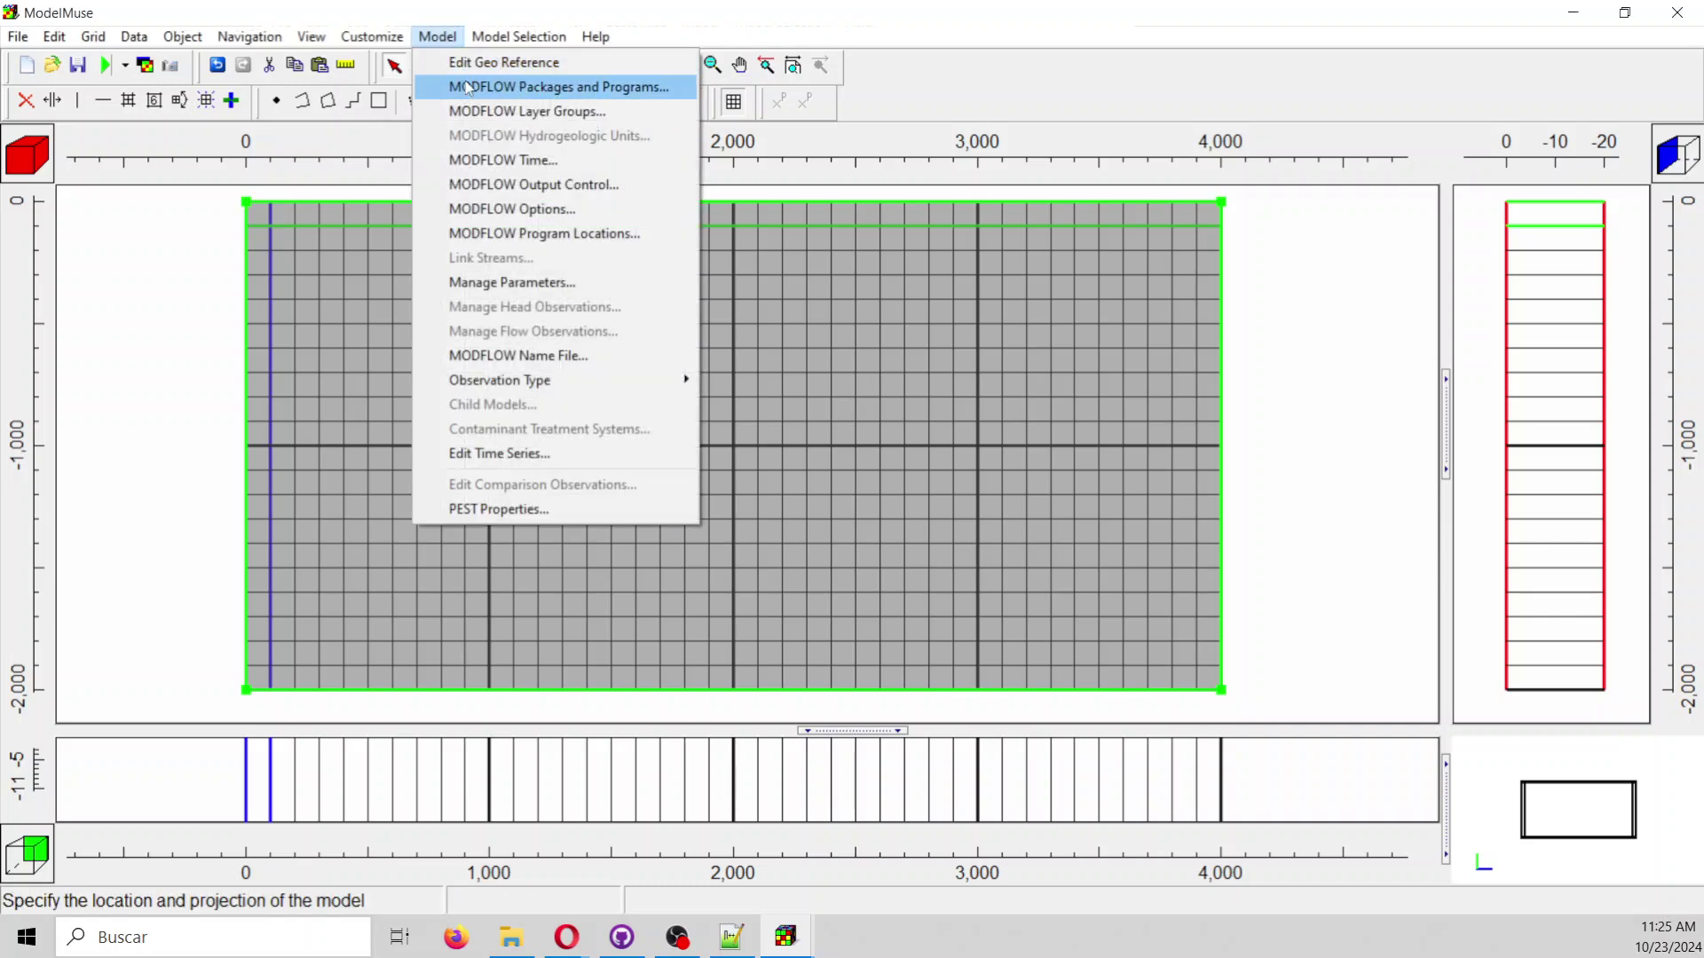
{"action": "left_click", "coordinate": [470, 111]}
{"action": "left_click", "coordinate": [817, 217]}
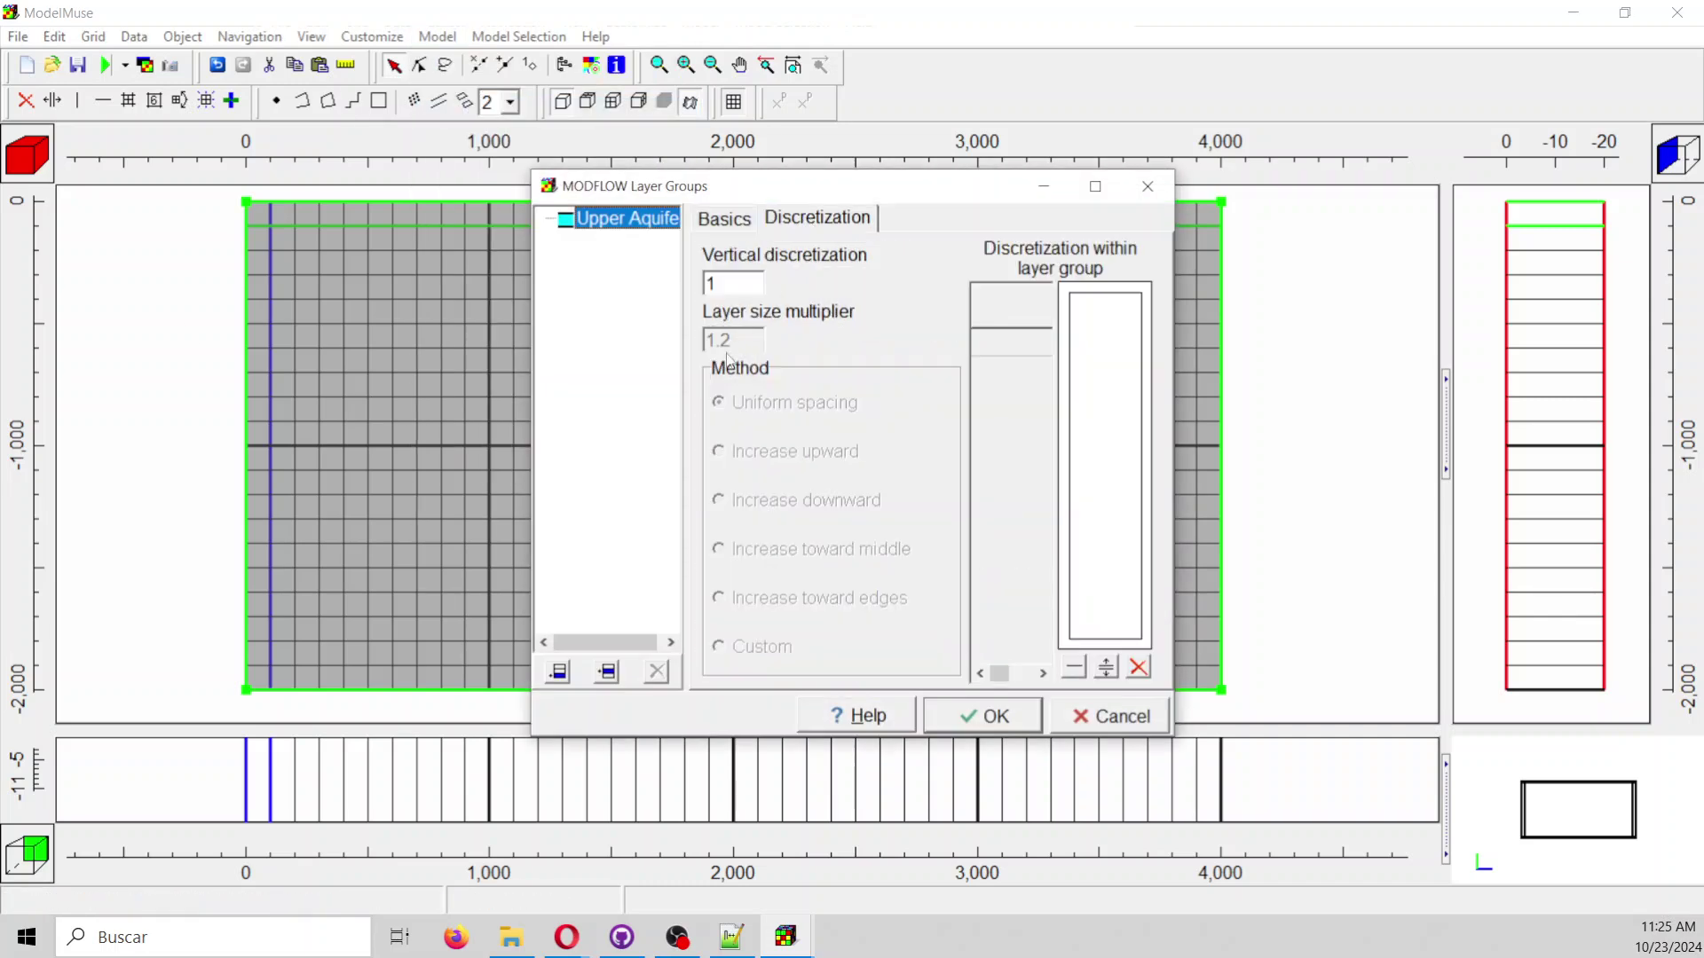
{"action": "left_click", "coordinate": [733, 284]}
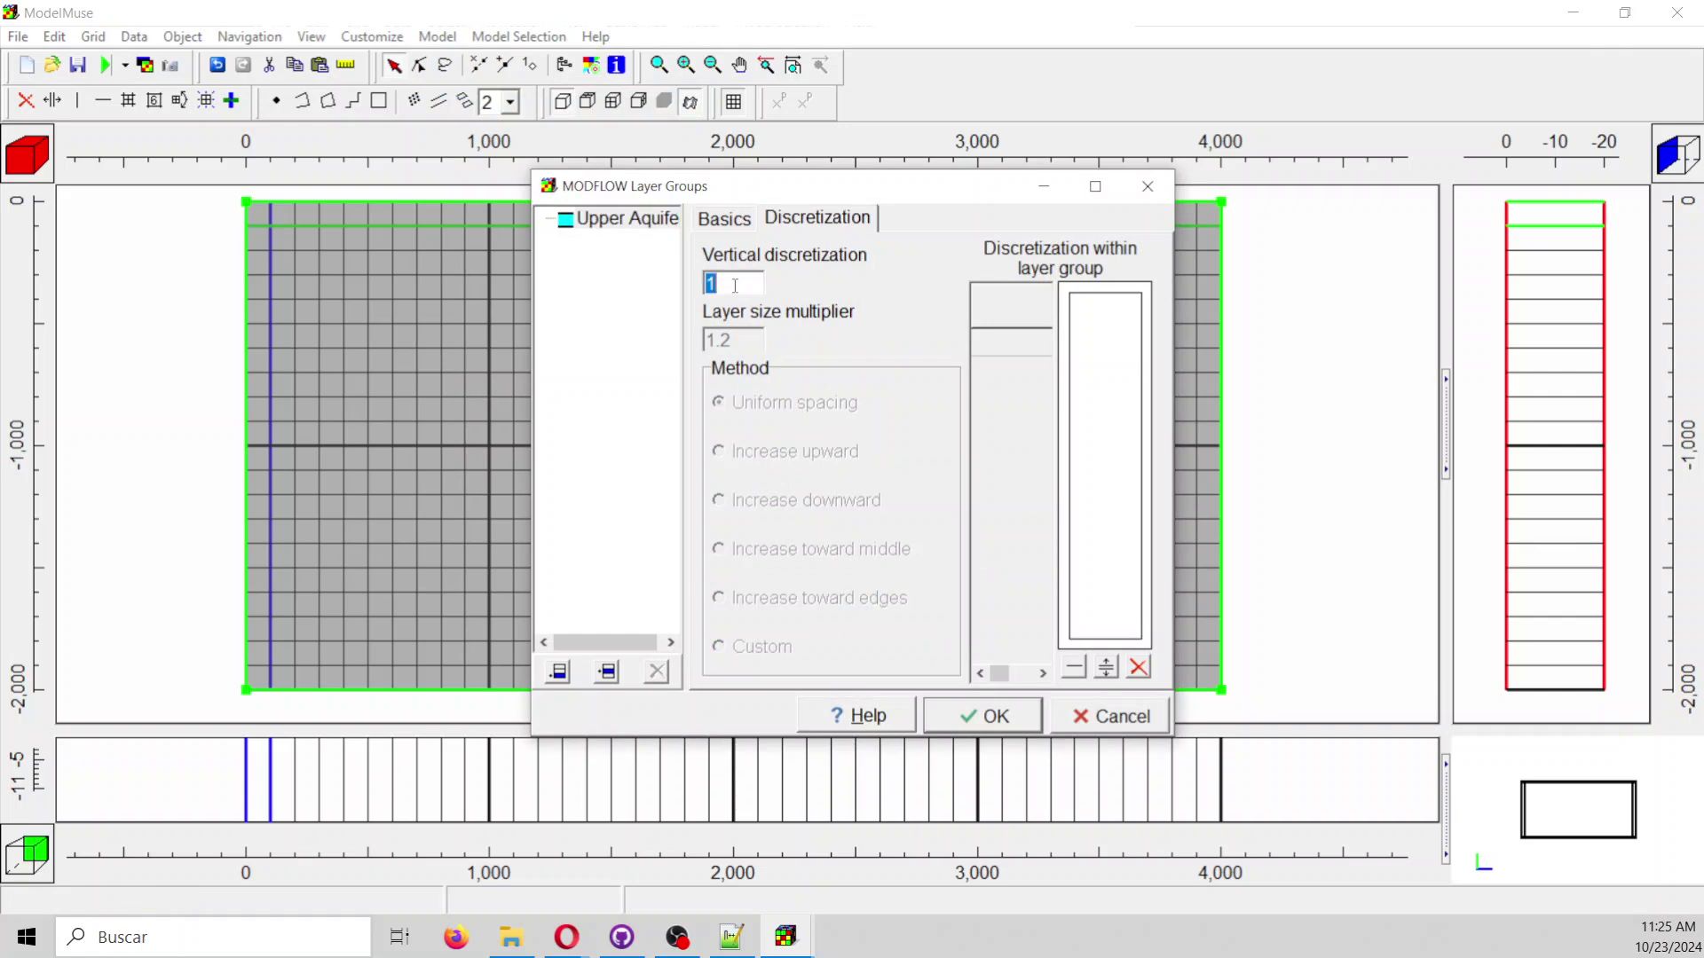
{"action": "type", "text": "10"}
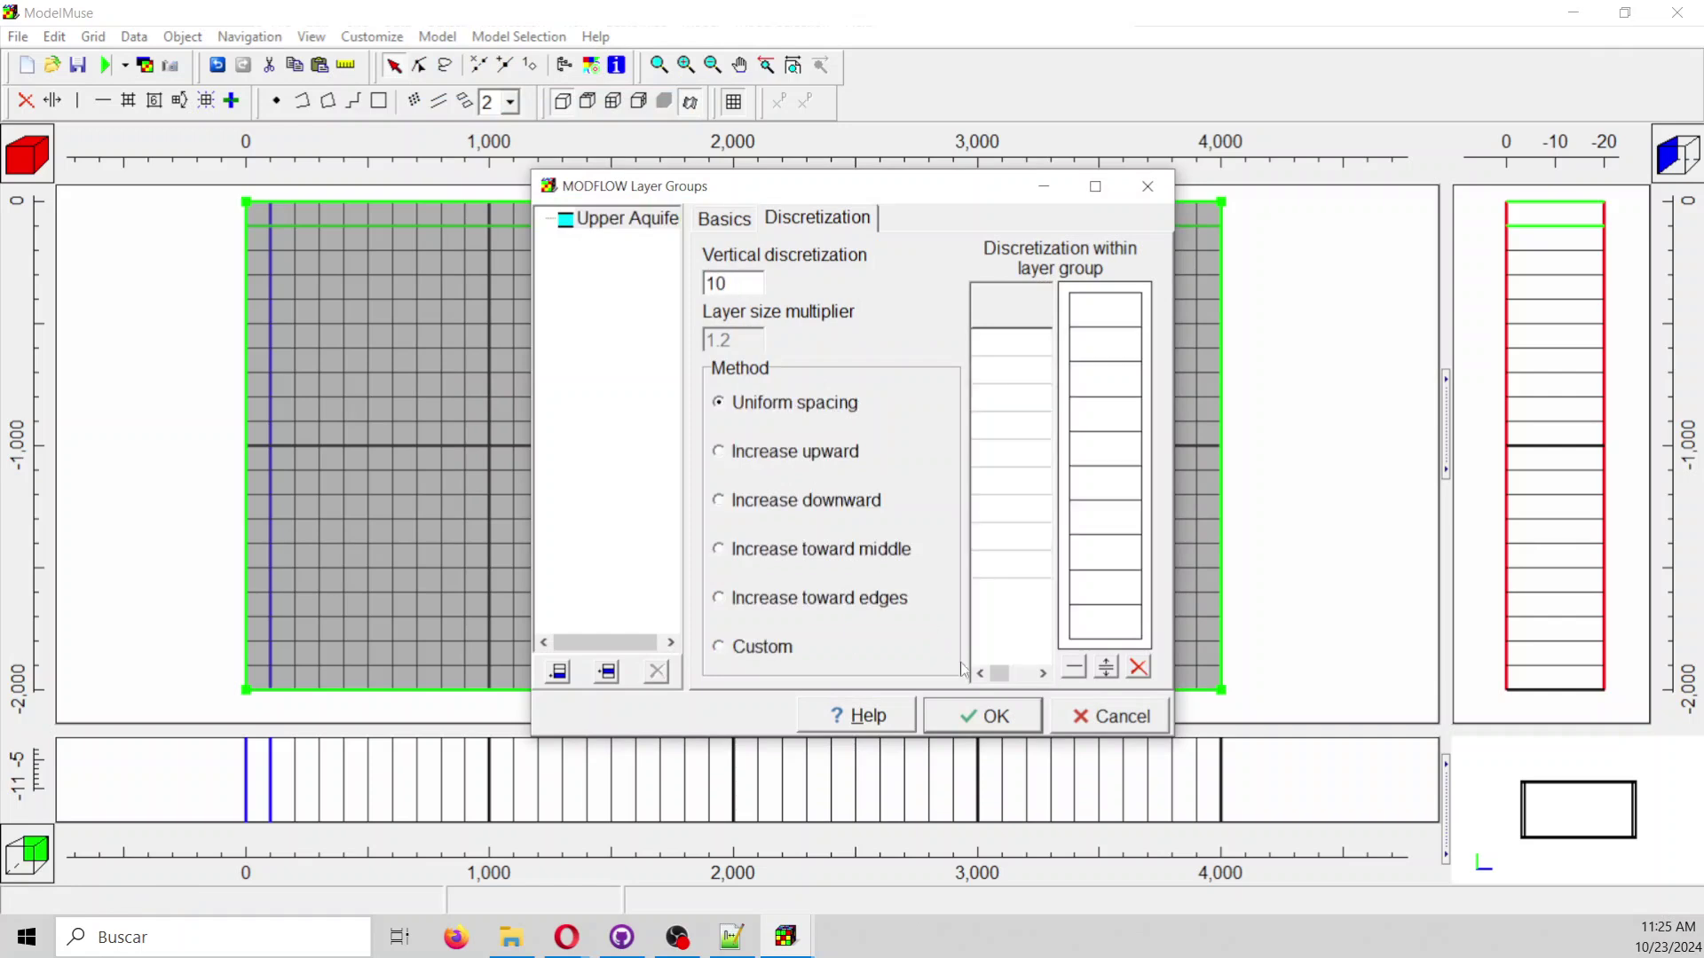
{"action": "left_click", "coordinate": [1004, 716]}
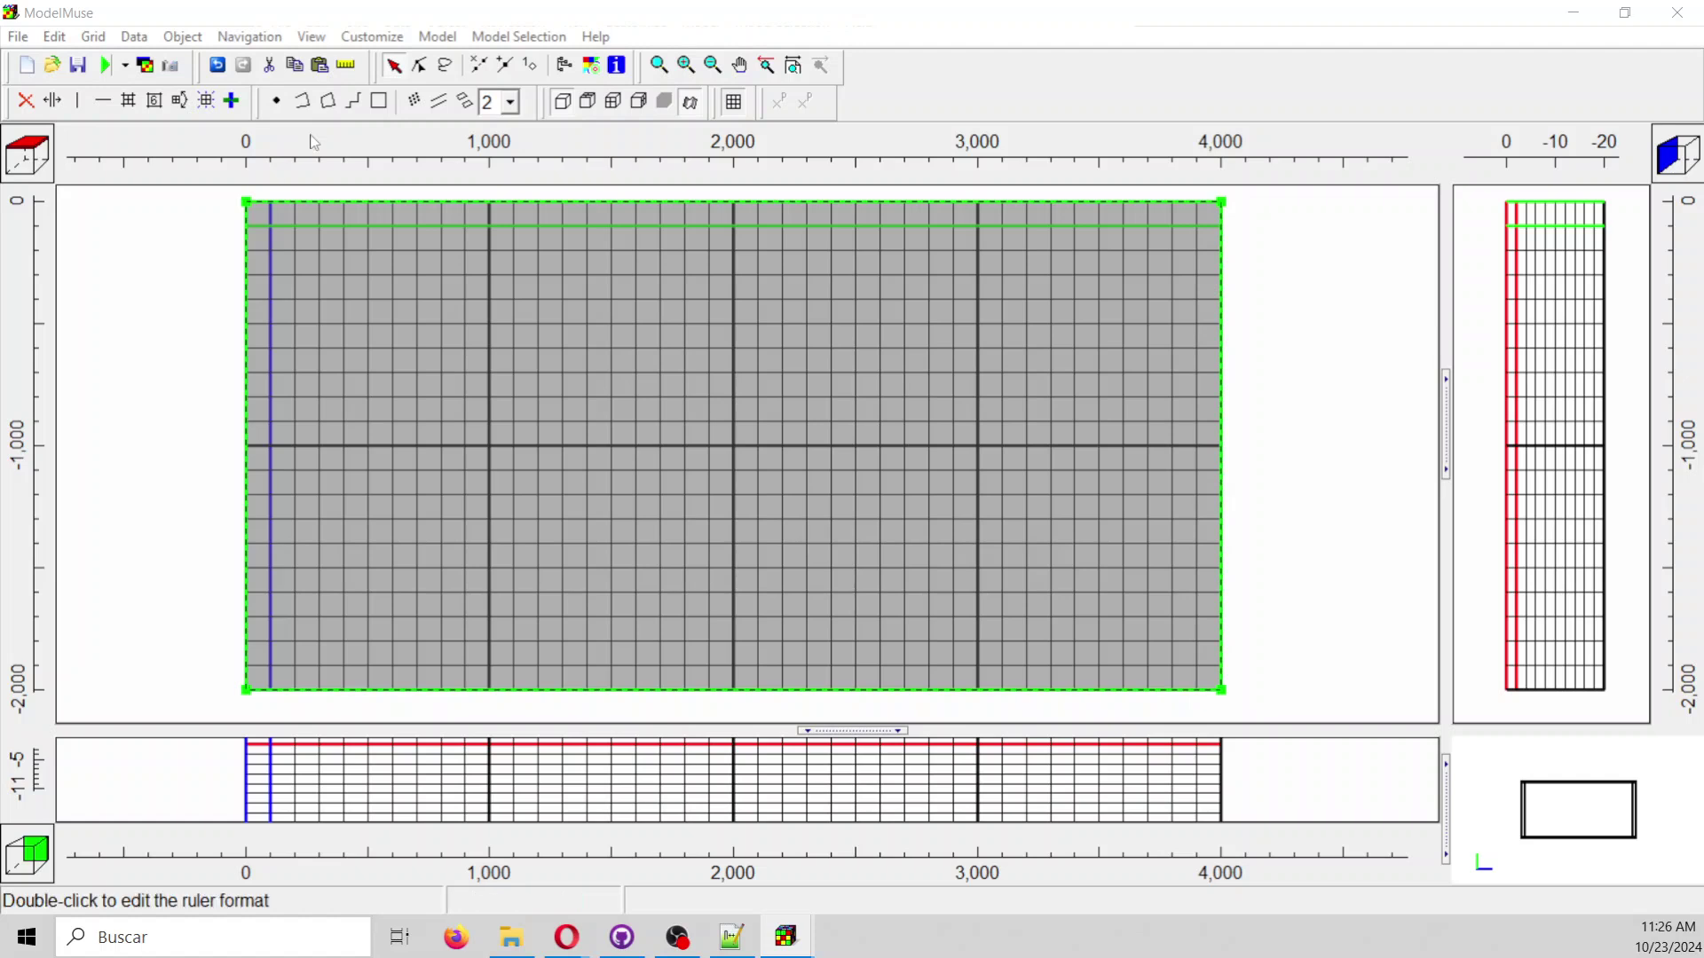
Try to enable the STO Storage and VSC Viscosity flow packages and discard the package changes.
{"action": "left_click", "coordinate": [438, 36]}
{"action": "left_click", "coordinate": [494, 89]}
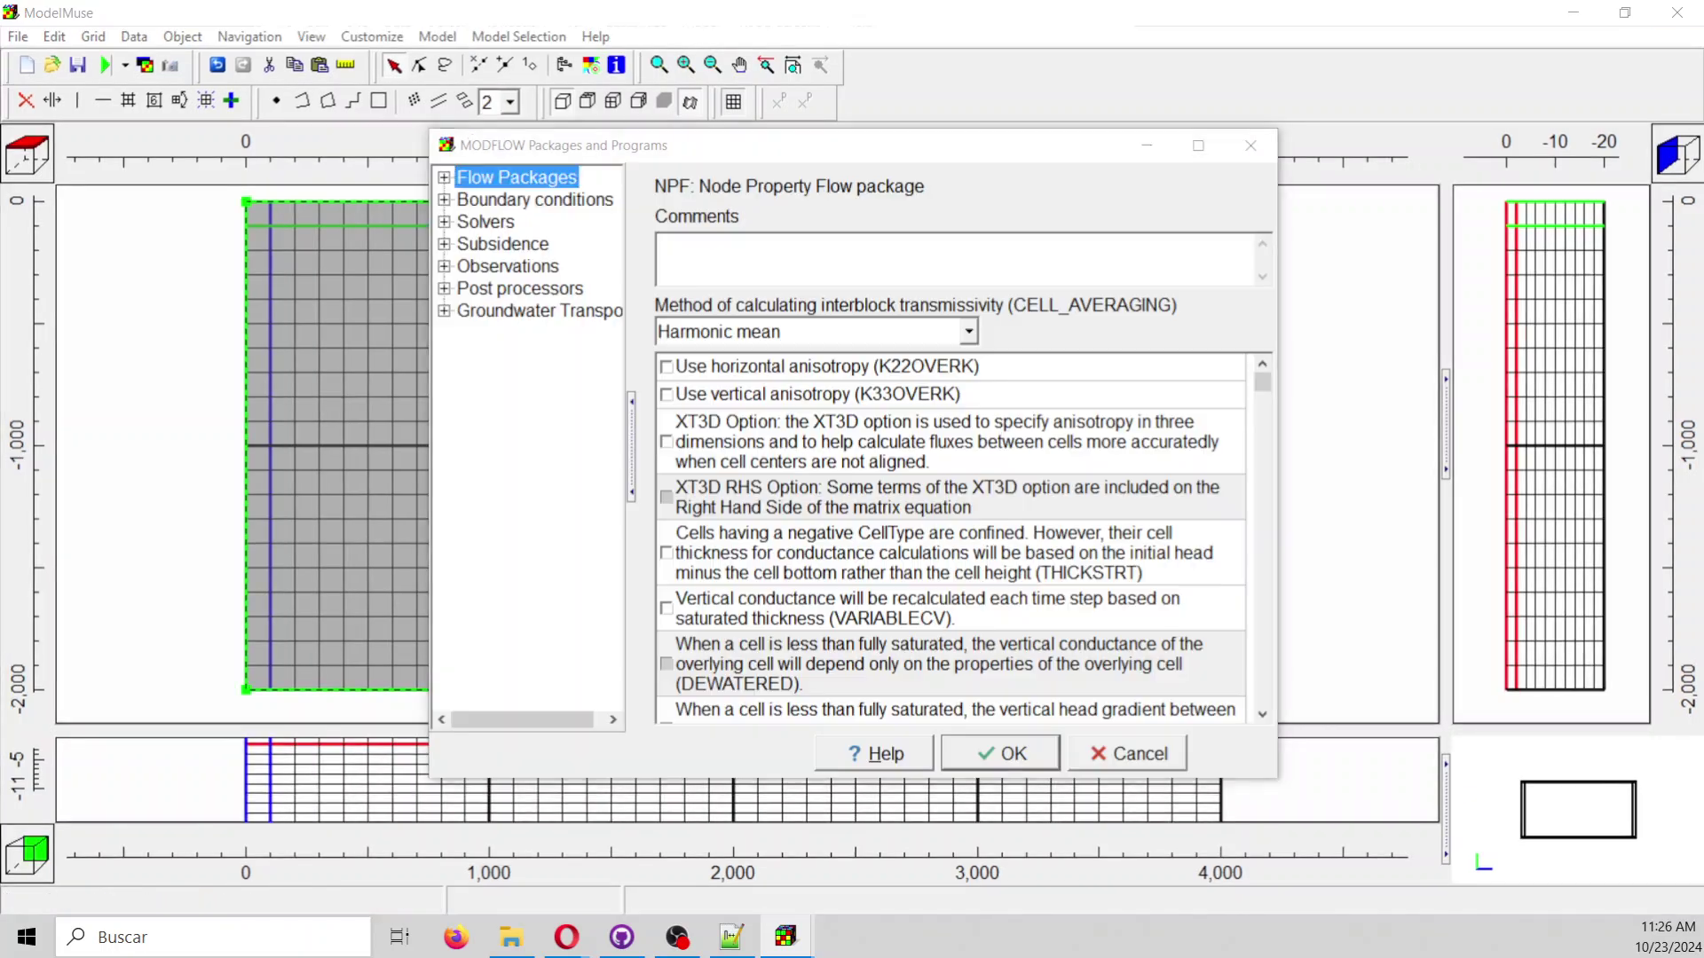
{"action": "left_click", "coordinate": [445, 179]}
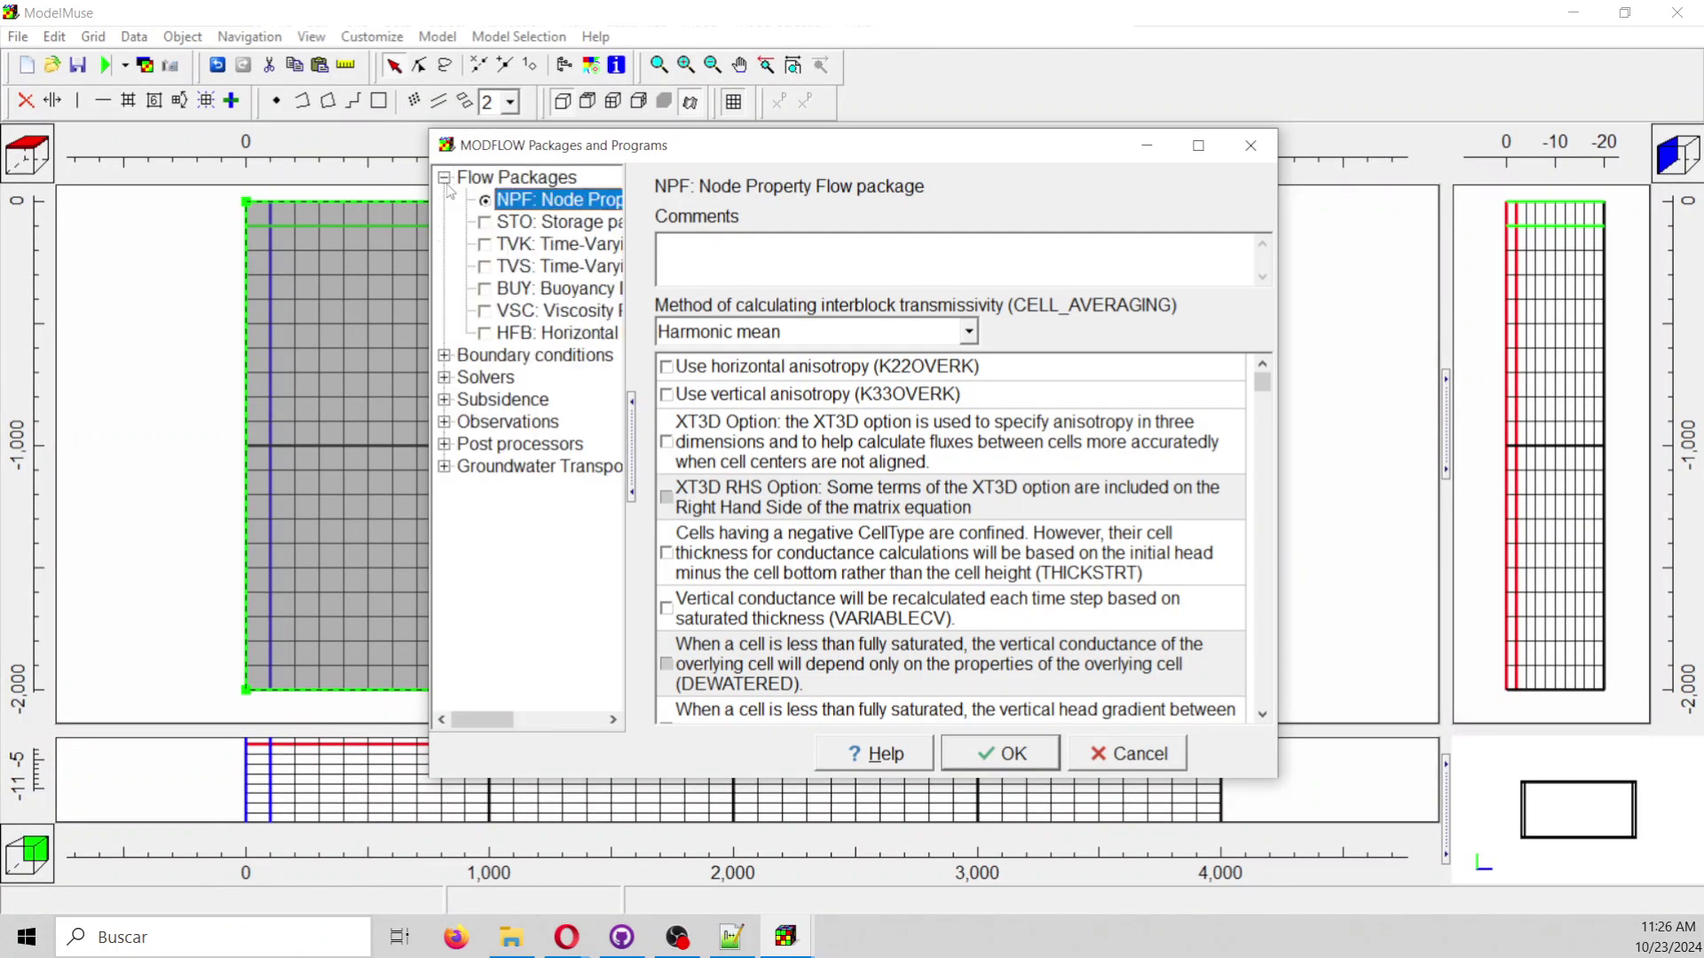
{"action": "left_click", "coordinate": [485, 230]}
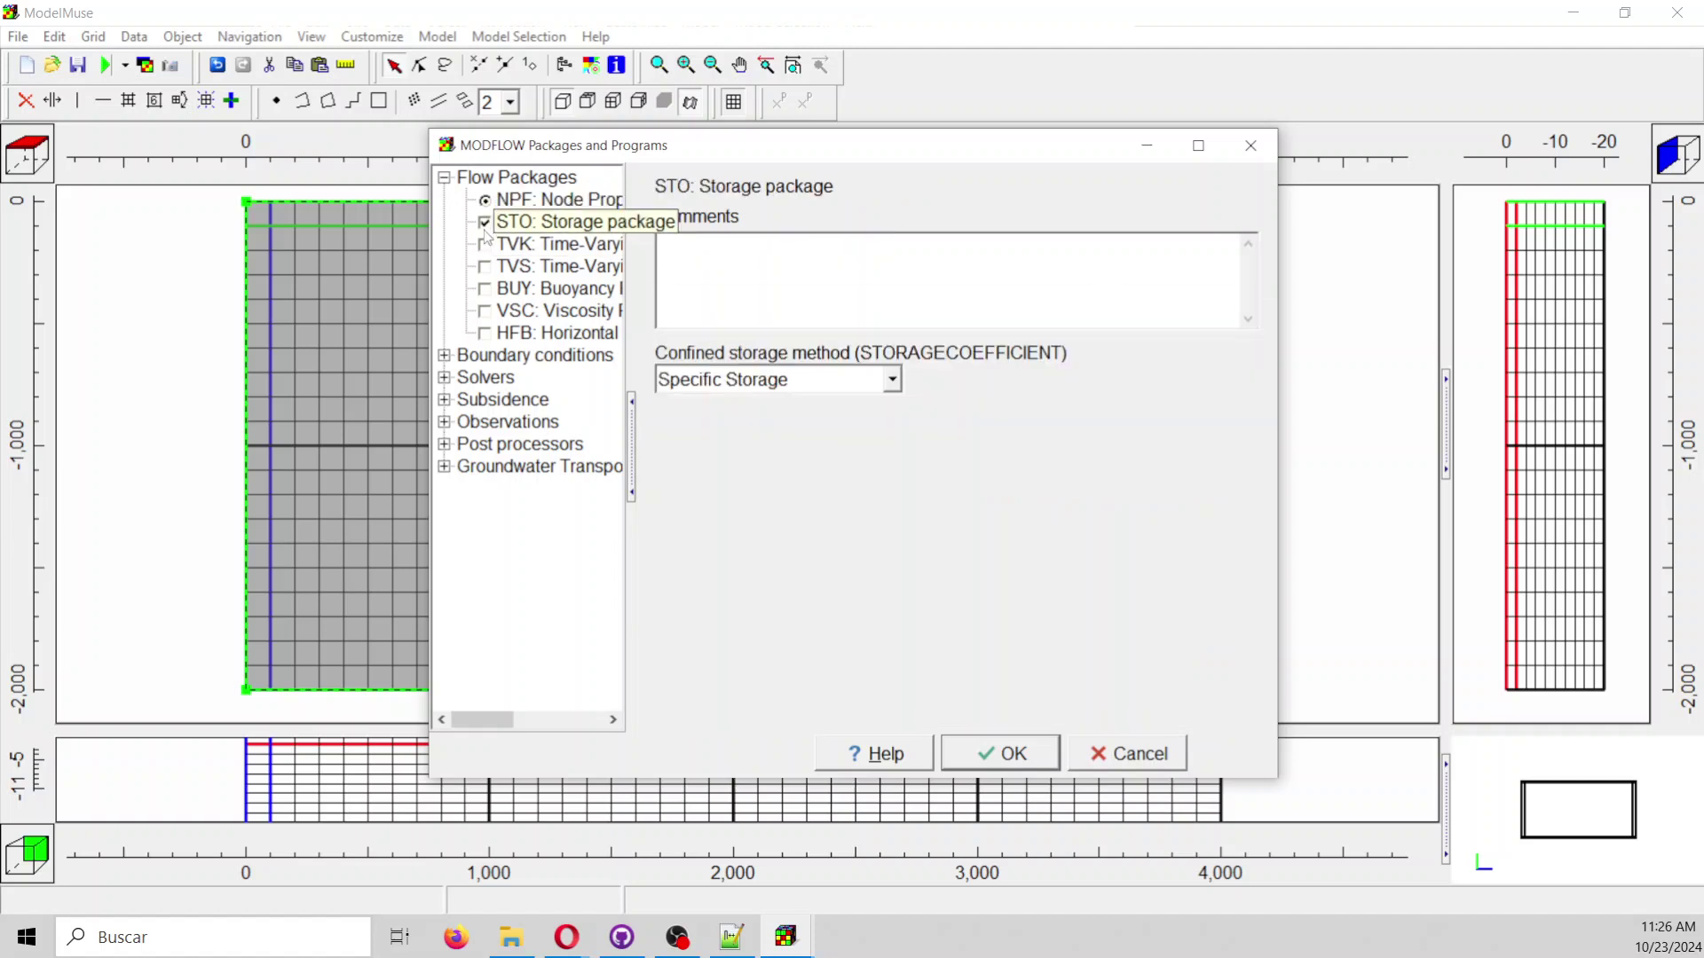
{"action": "left_click", "coordinate": [497, 314]}
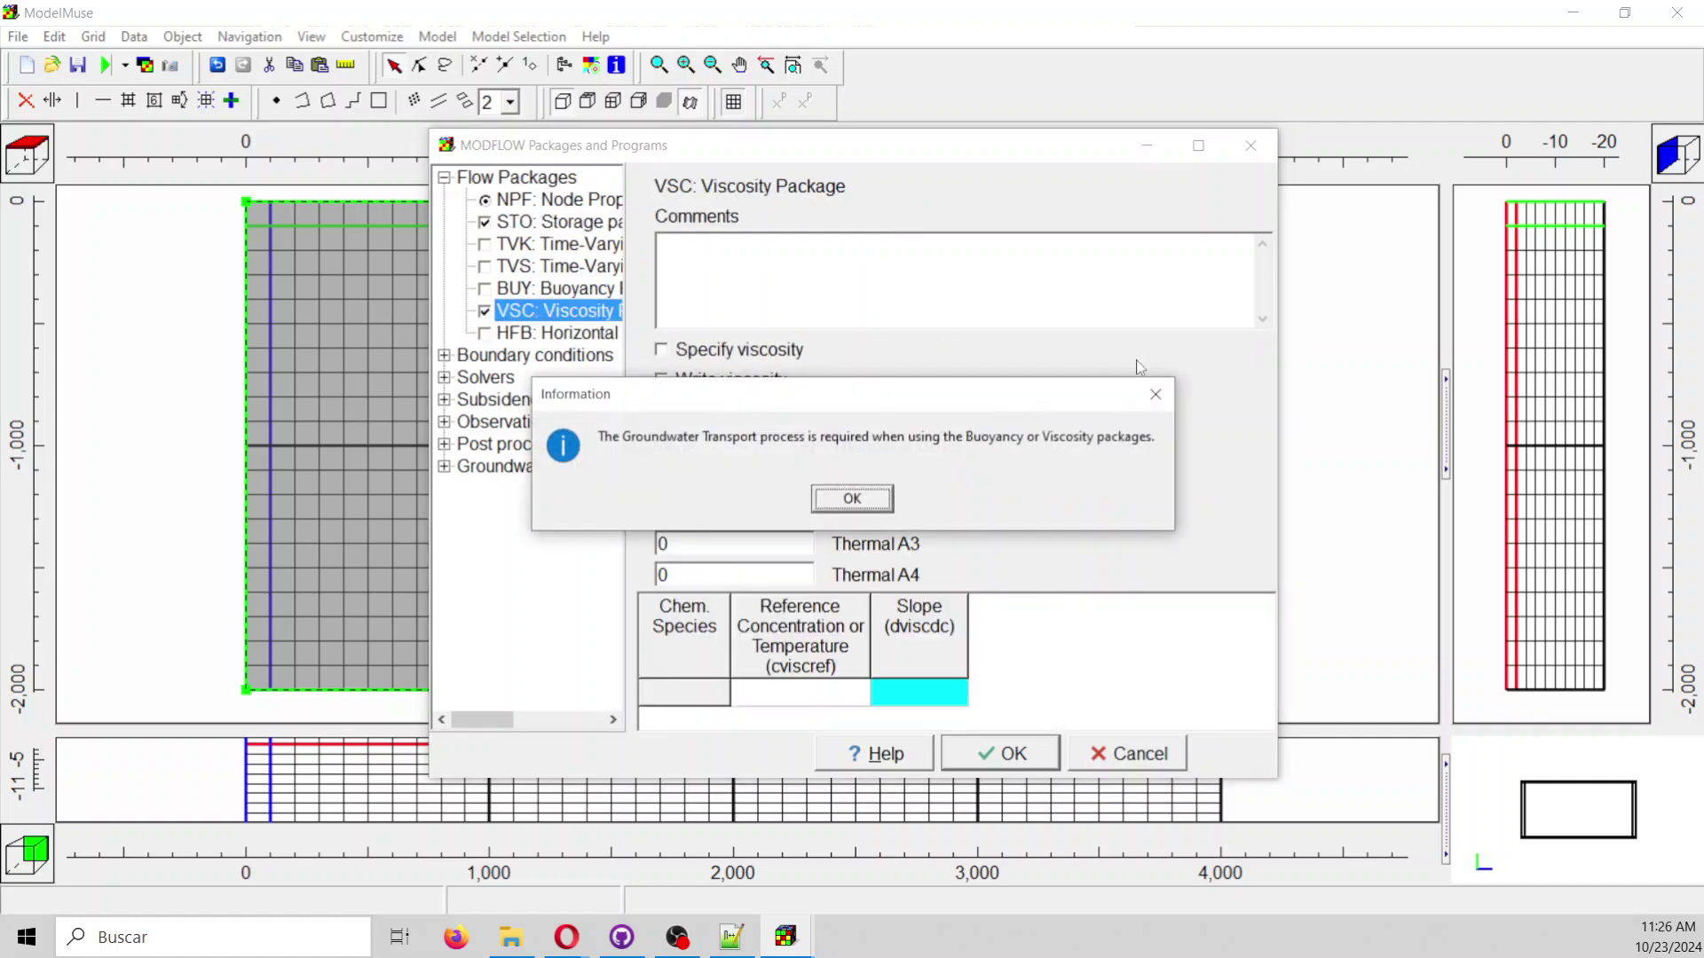
{"action": "left_click", "coordinate": [1171, 401]}
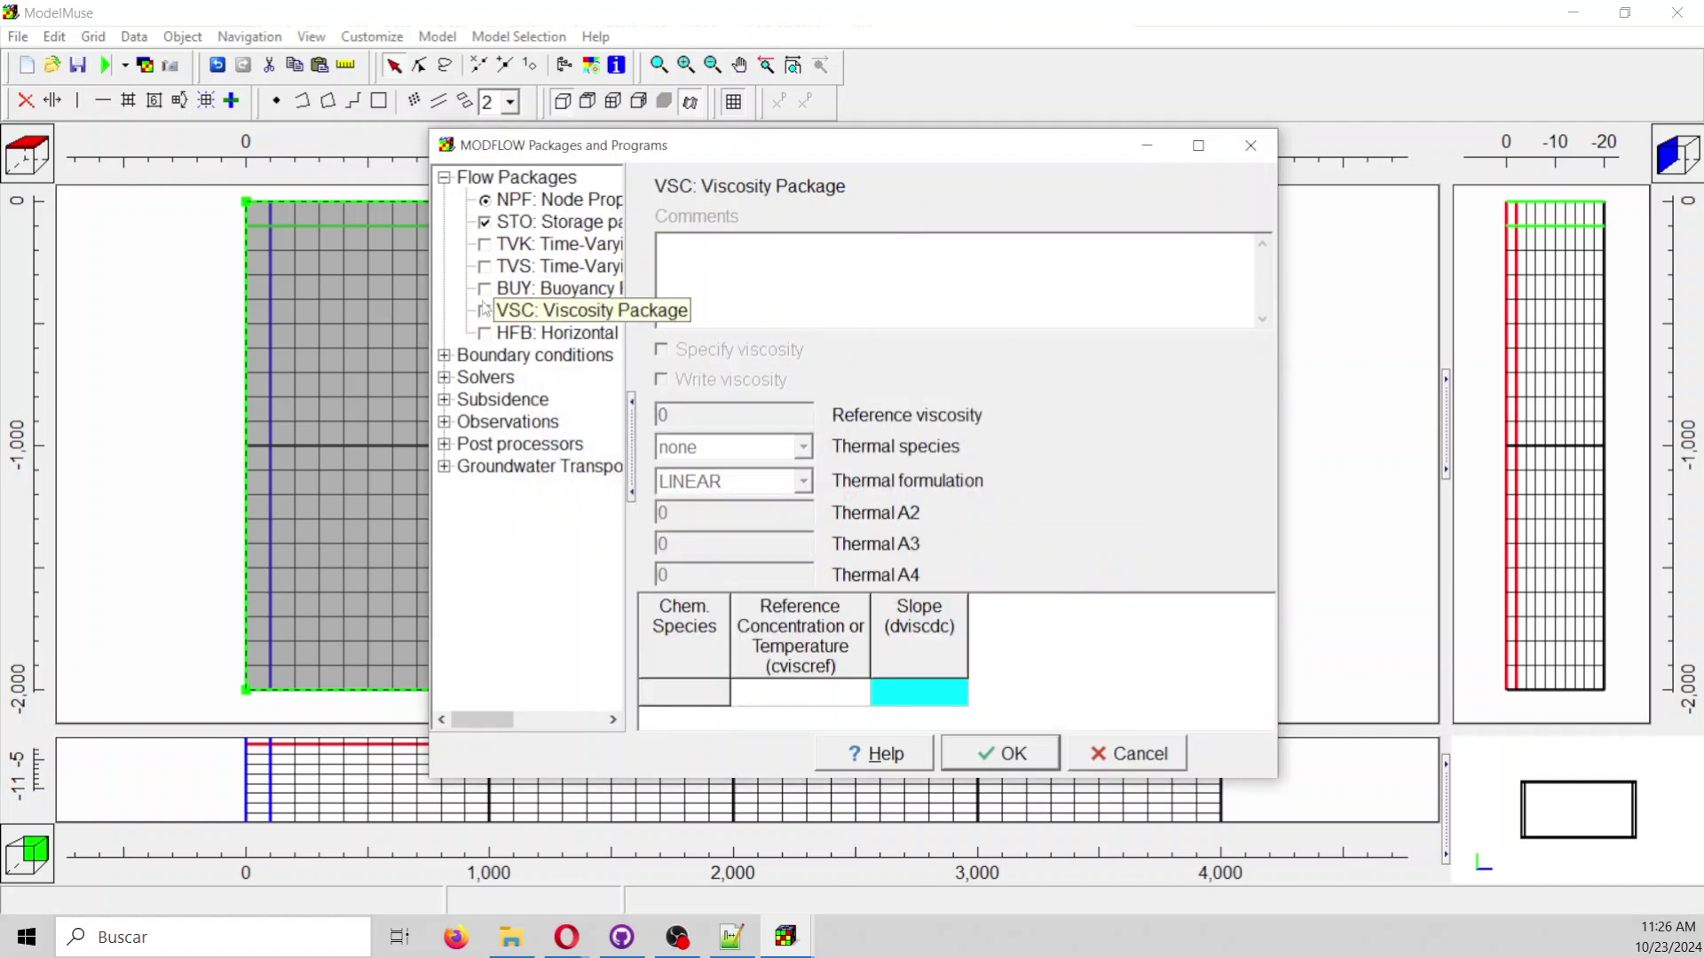
{"action": "left_click", "coordinate": [1129, 753]}
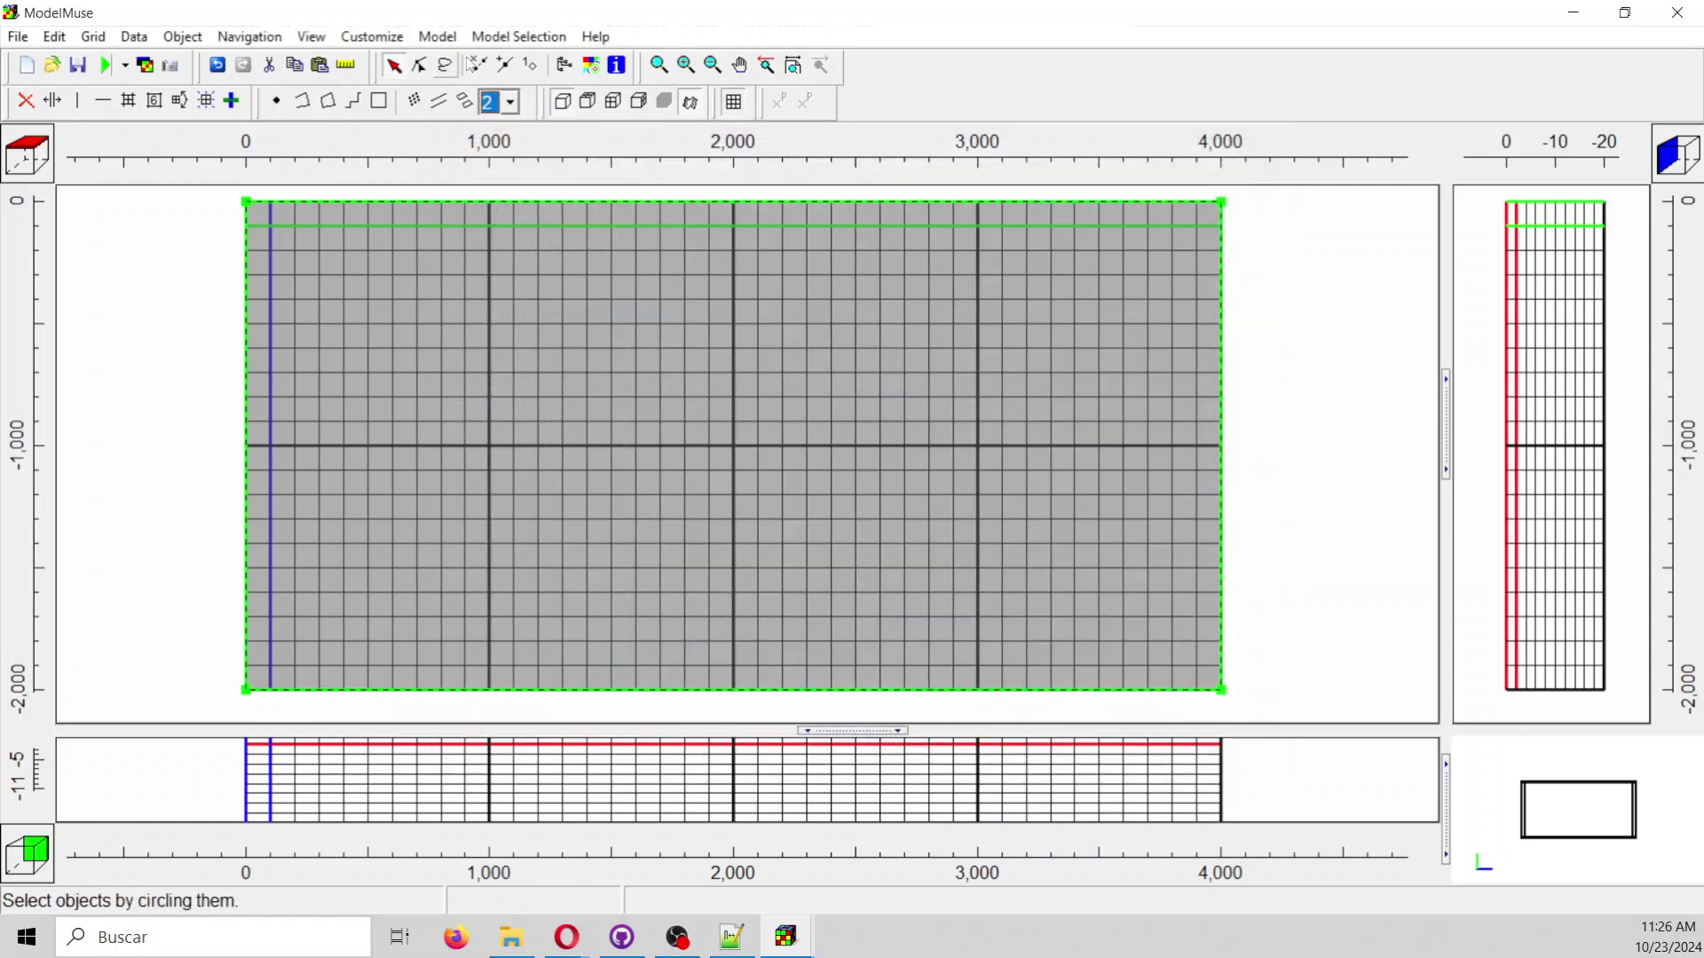
Enable the GWT Groundwater Transport process with its ADV, DSP and SSM packages in the MODFLOW packages.
{"action": "left_click", "coordinate": [435, 38]}
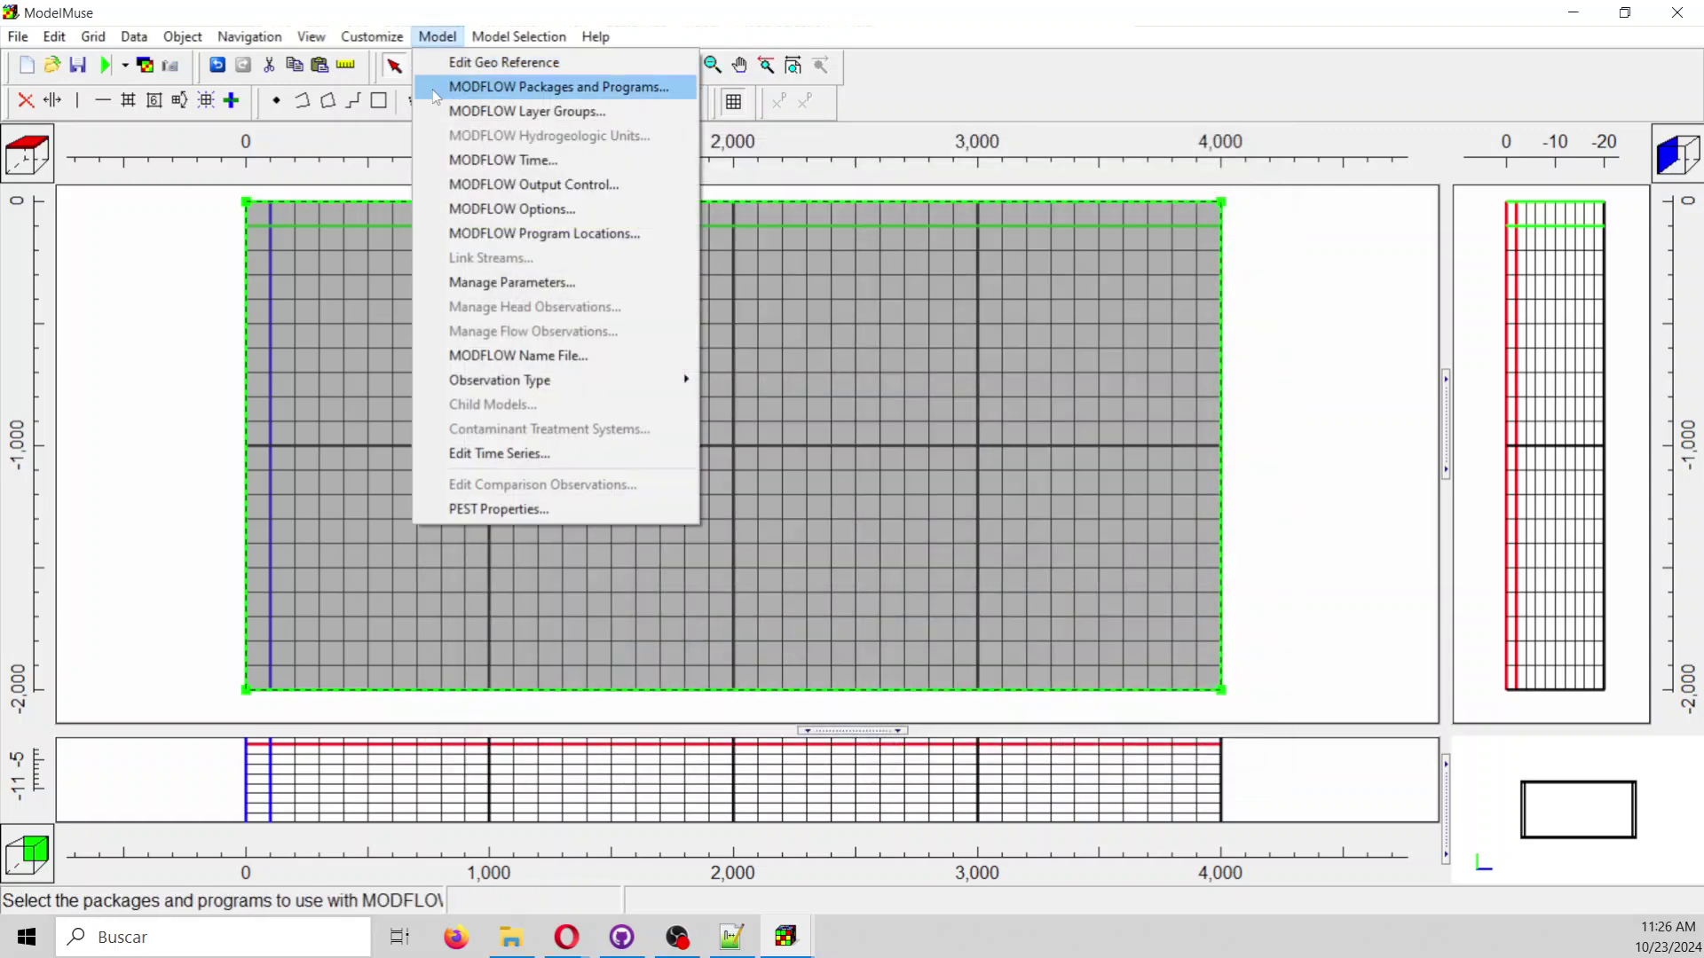
{"action": "left_click", "coordinate": [533, 87]}
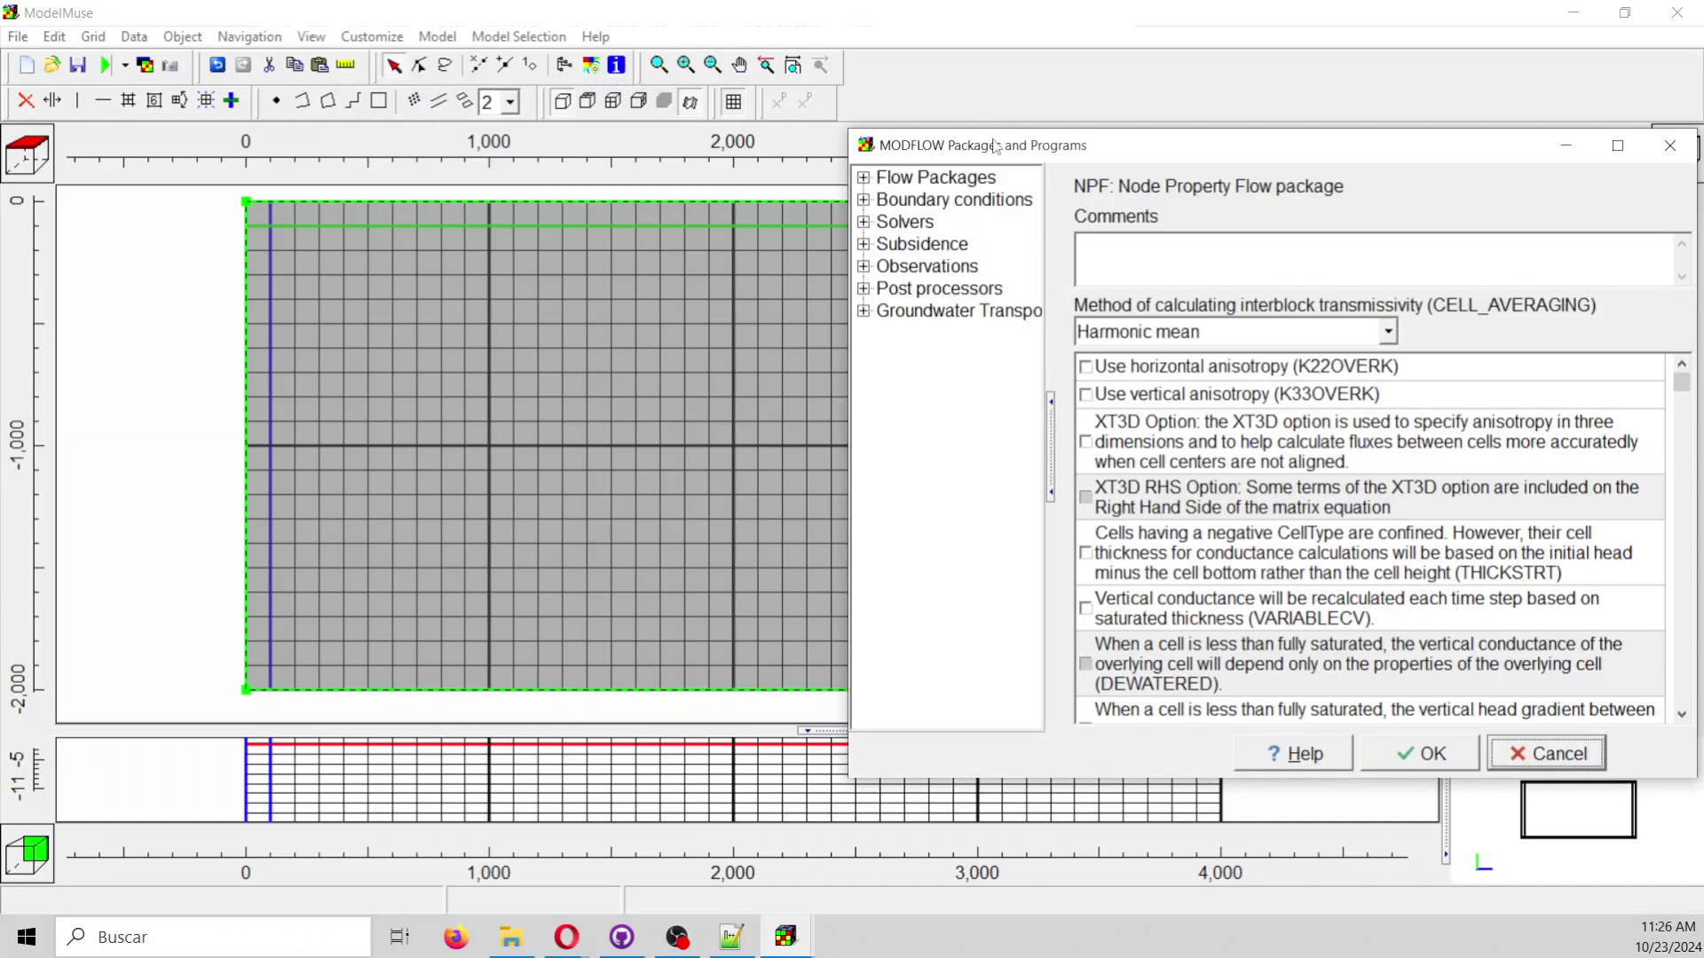
{"action": "left_click_drag", "start_coordinate": [995, 146], "coordinate": [381, 112]}
{"action": "left_click", "coordinate": [250, 276]}
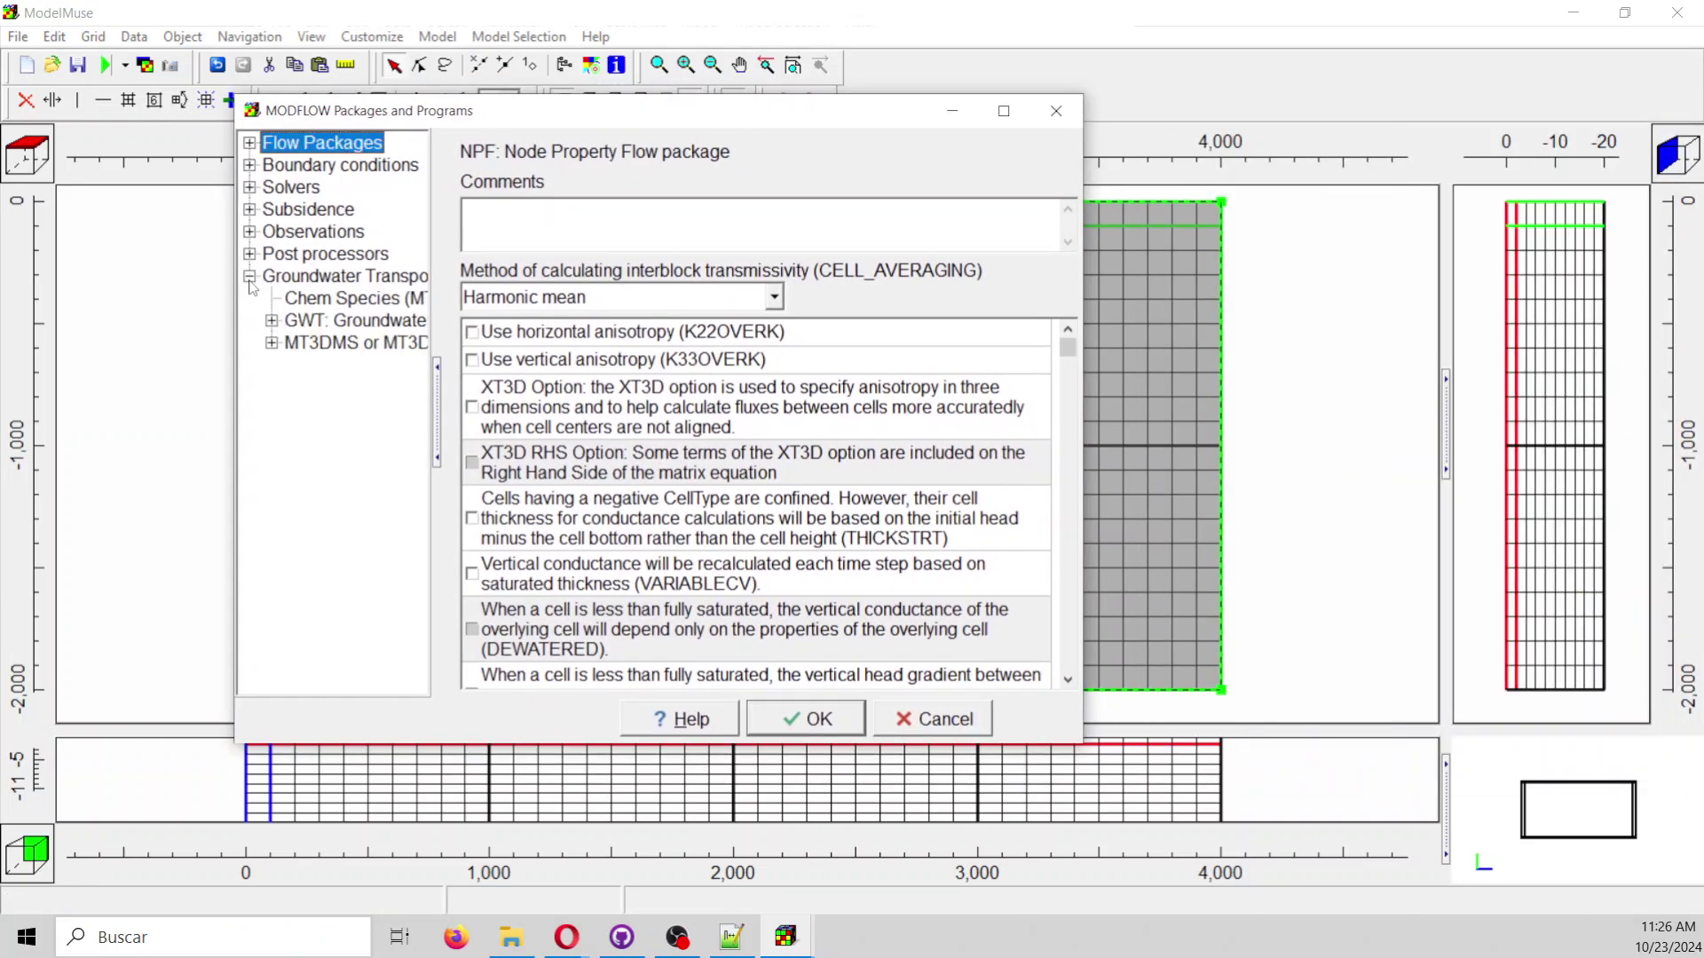
{"action": "left_click", "coordinate": [306, 299]}
{"action": "left_click", "coordinate": [272, 321]}
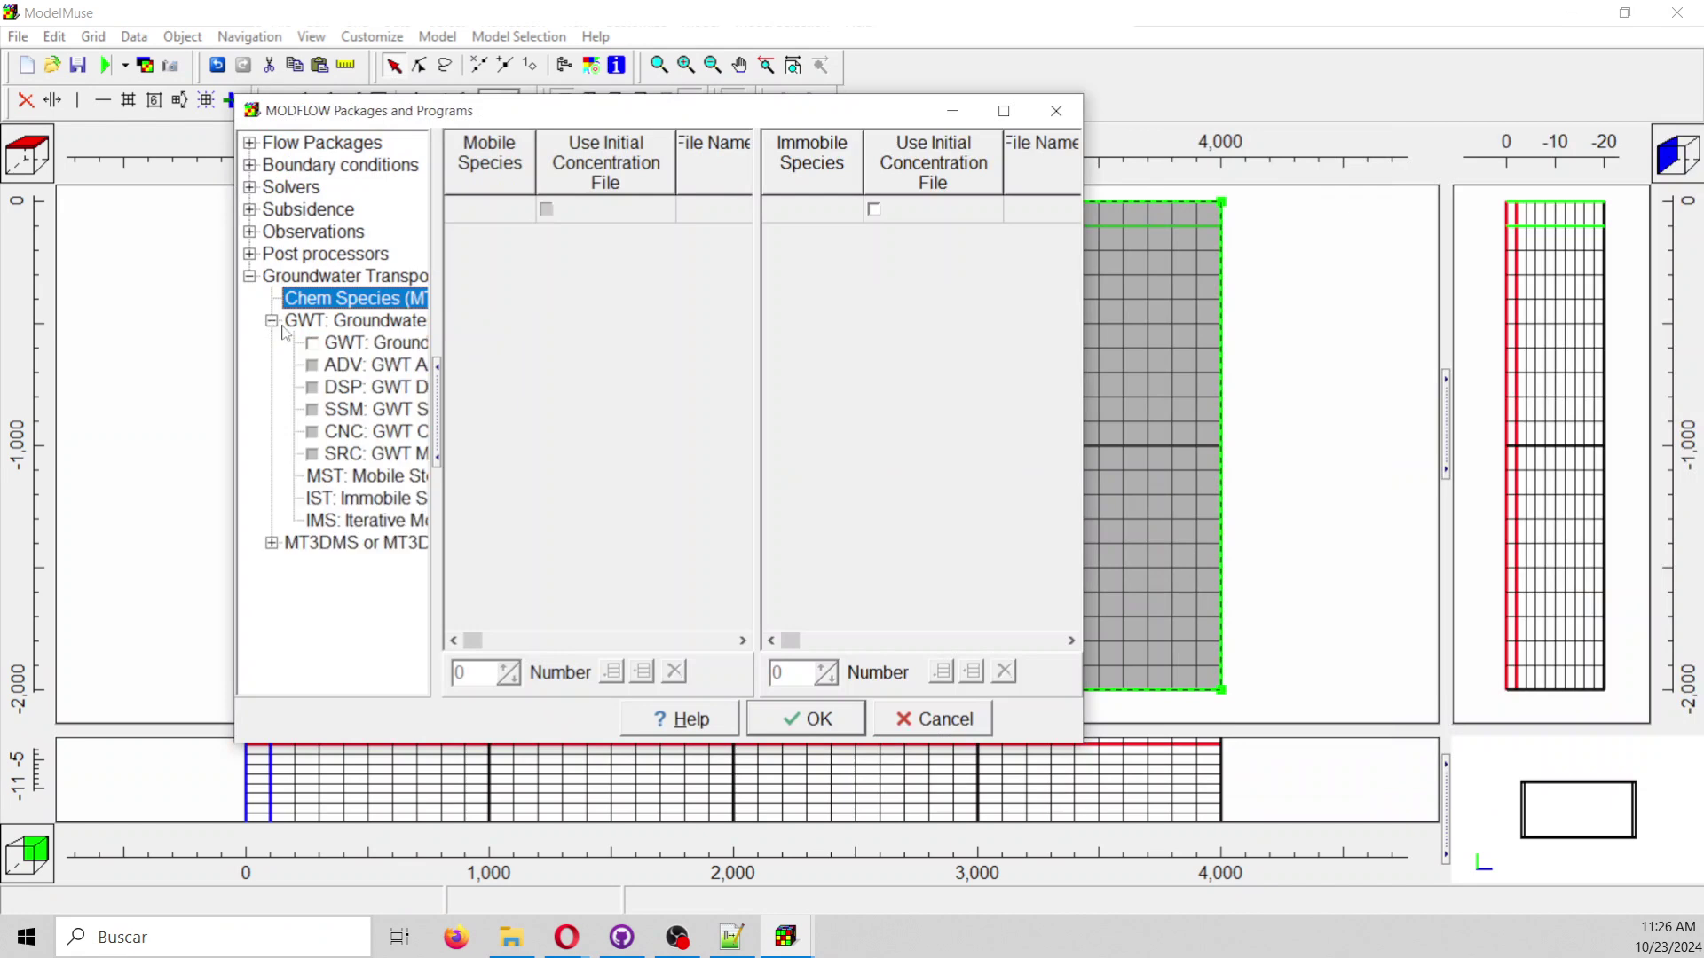
{"action": "left_click", "coordinate": [312, 346]}
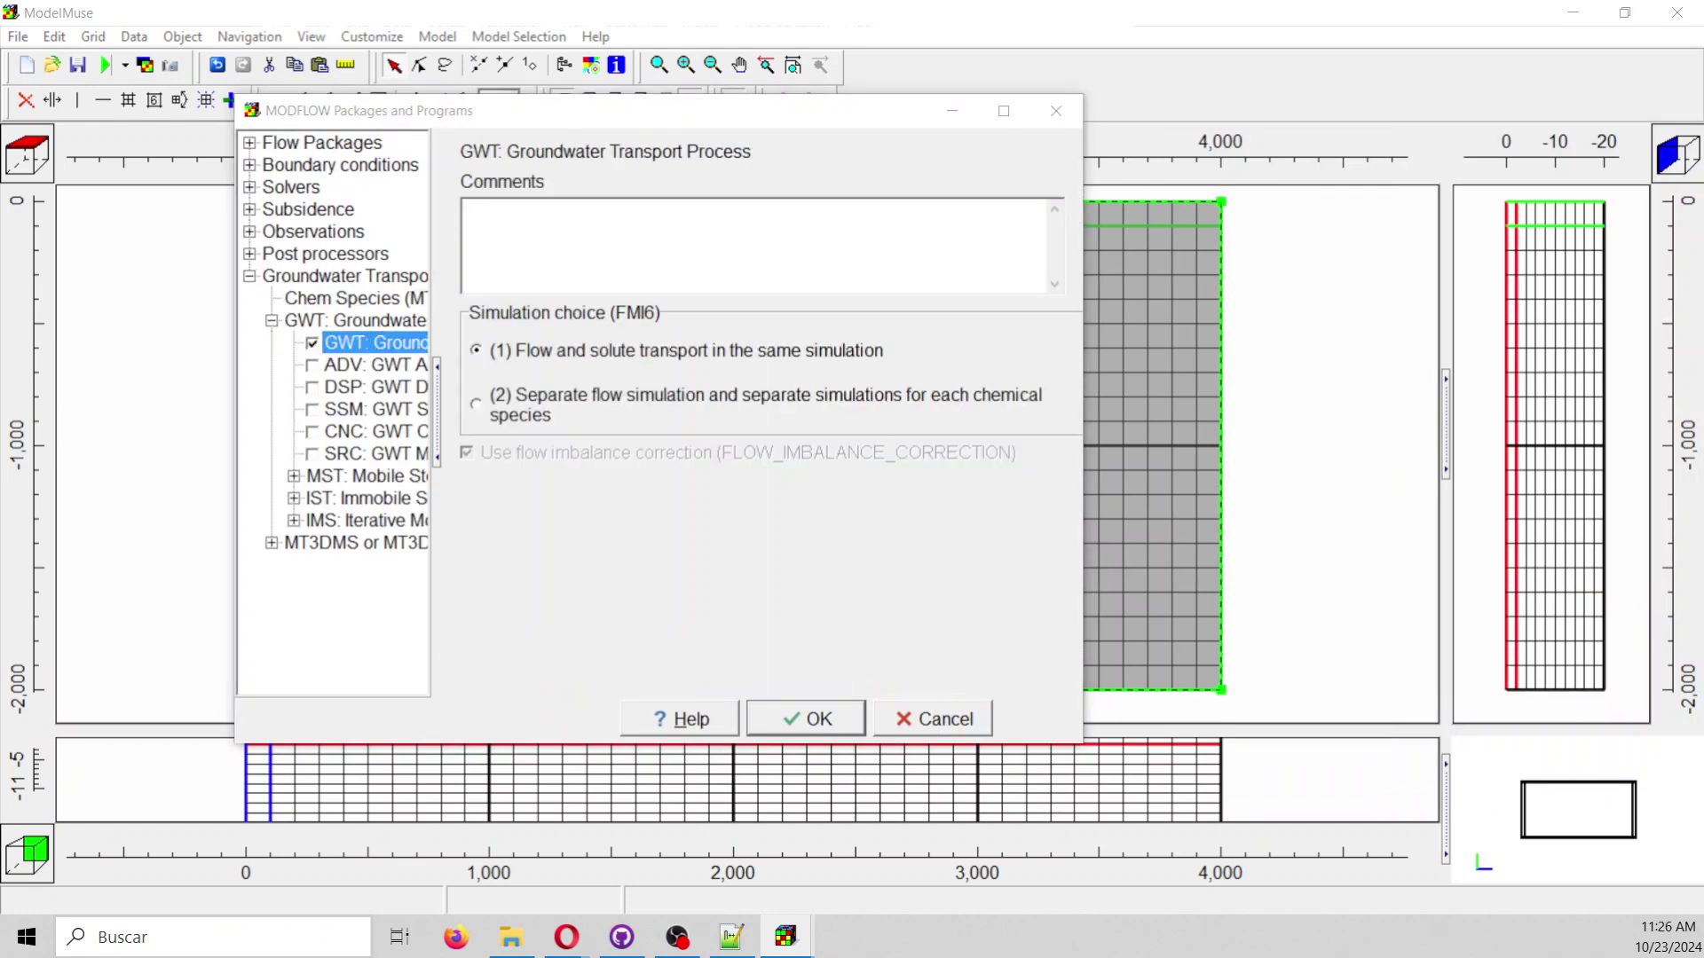
{"action": "left_click", "coordinate": [313, 365]}
{"action": "left_click", "coordinate": [313, 387]}
{"action": "left_click", "coordinate": [311, 410]}
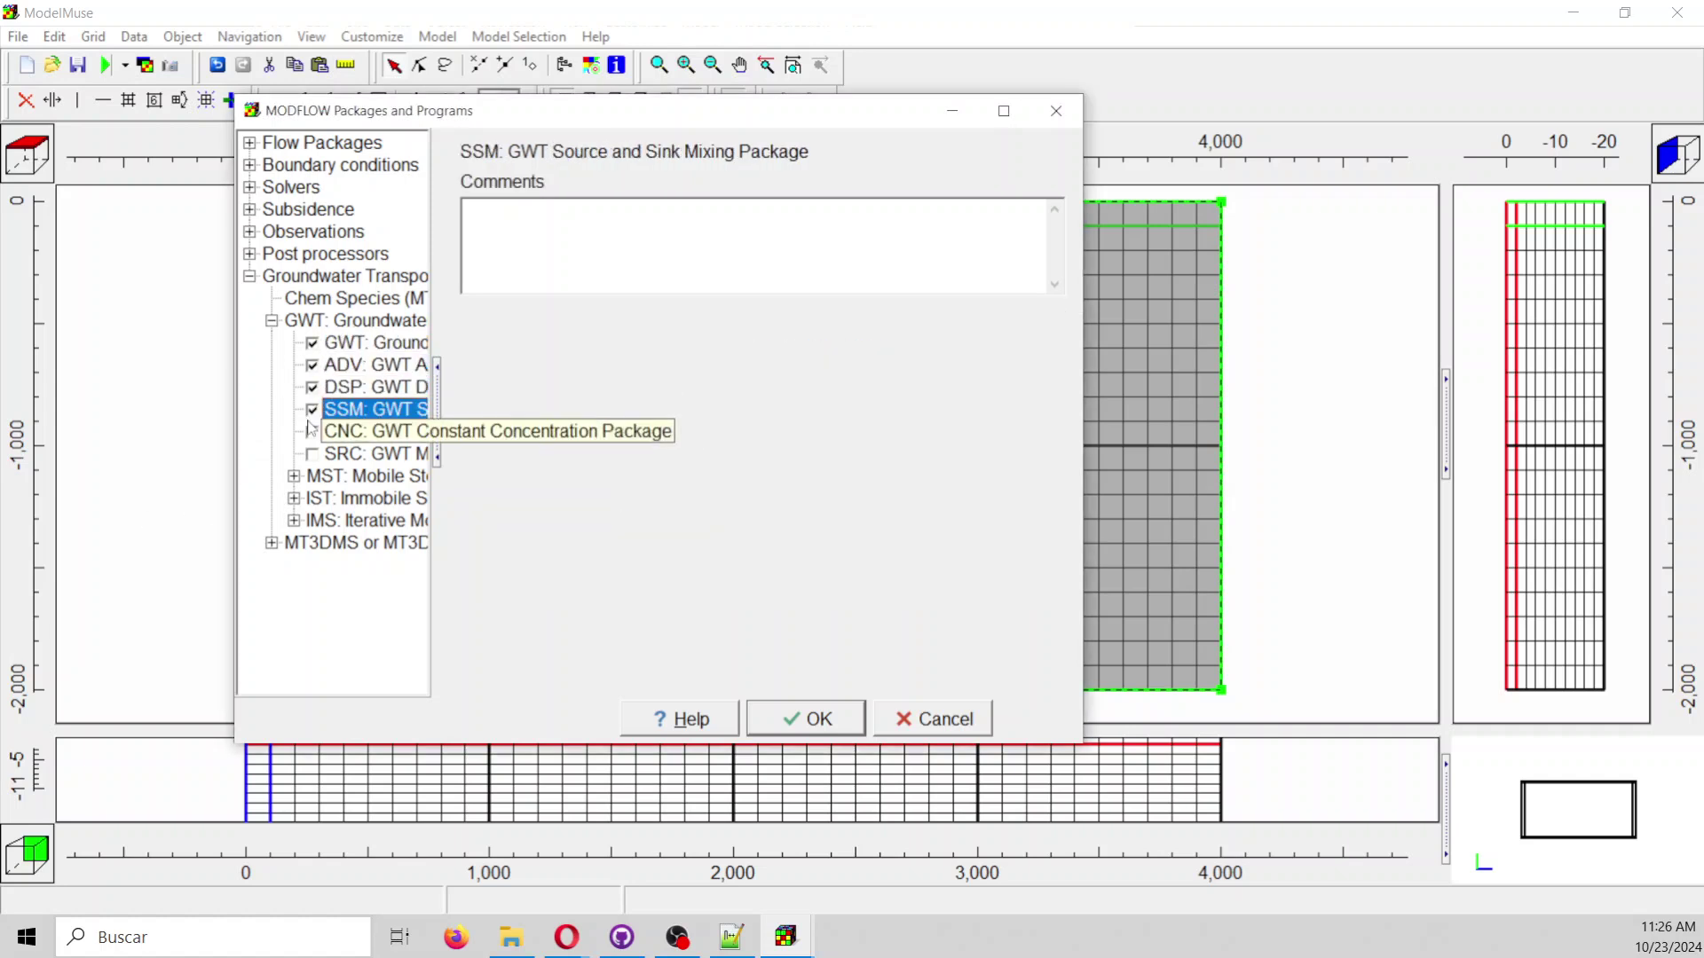
Define two mobile chemical species named Heat and Salinity and apply the package settings.
{"action": "left_click", "coordinate": [374, 300]}
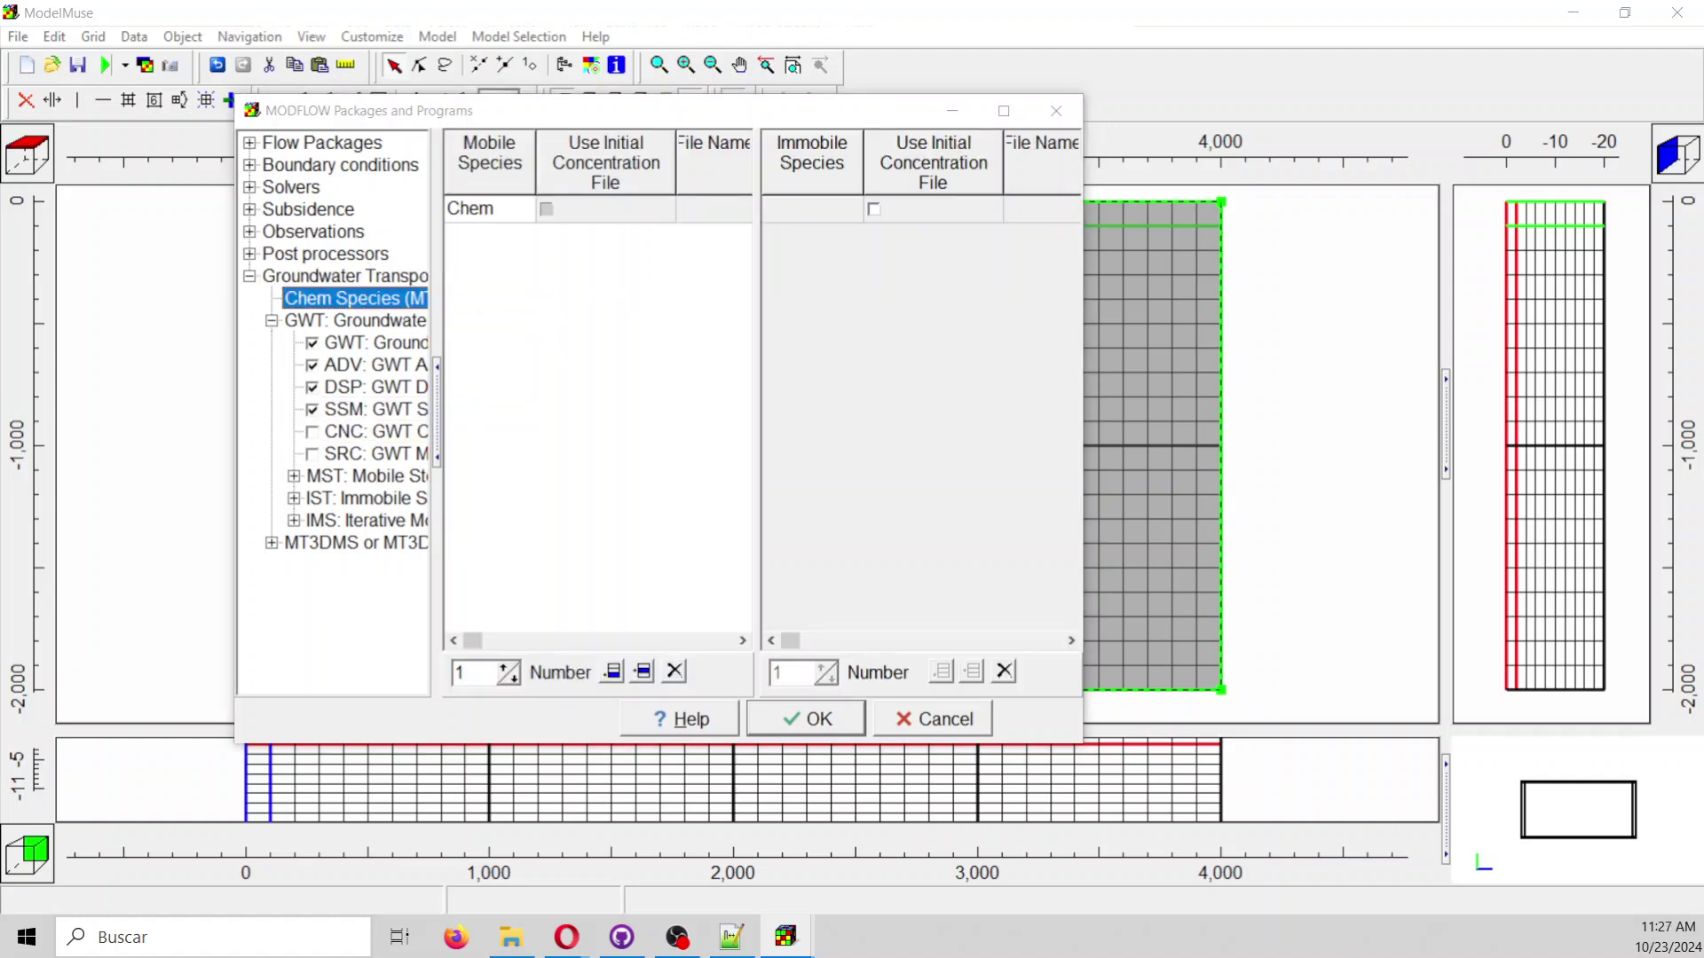
{"action": "left_click", "coordinate": [570, 225]}
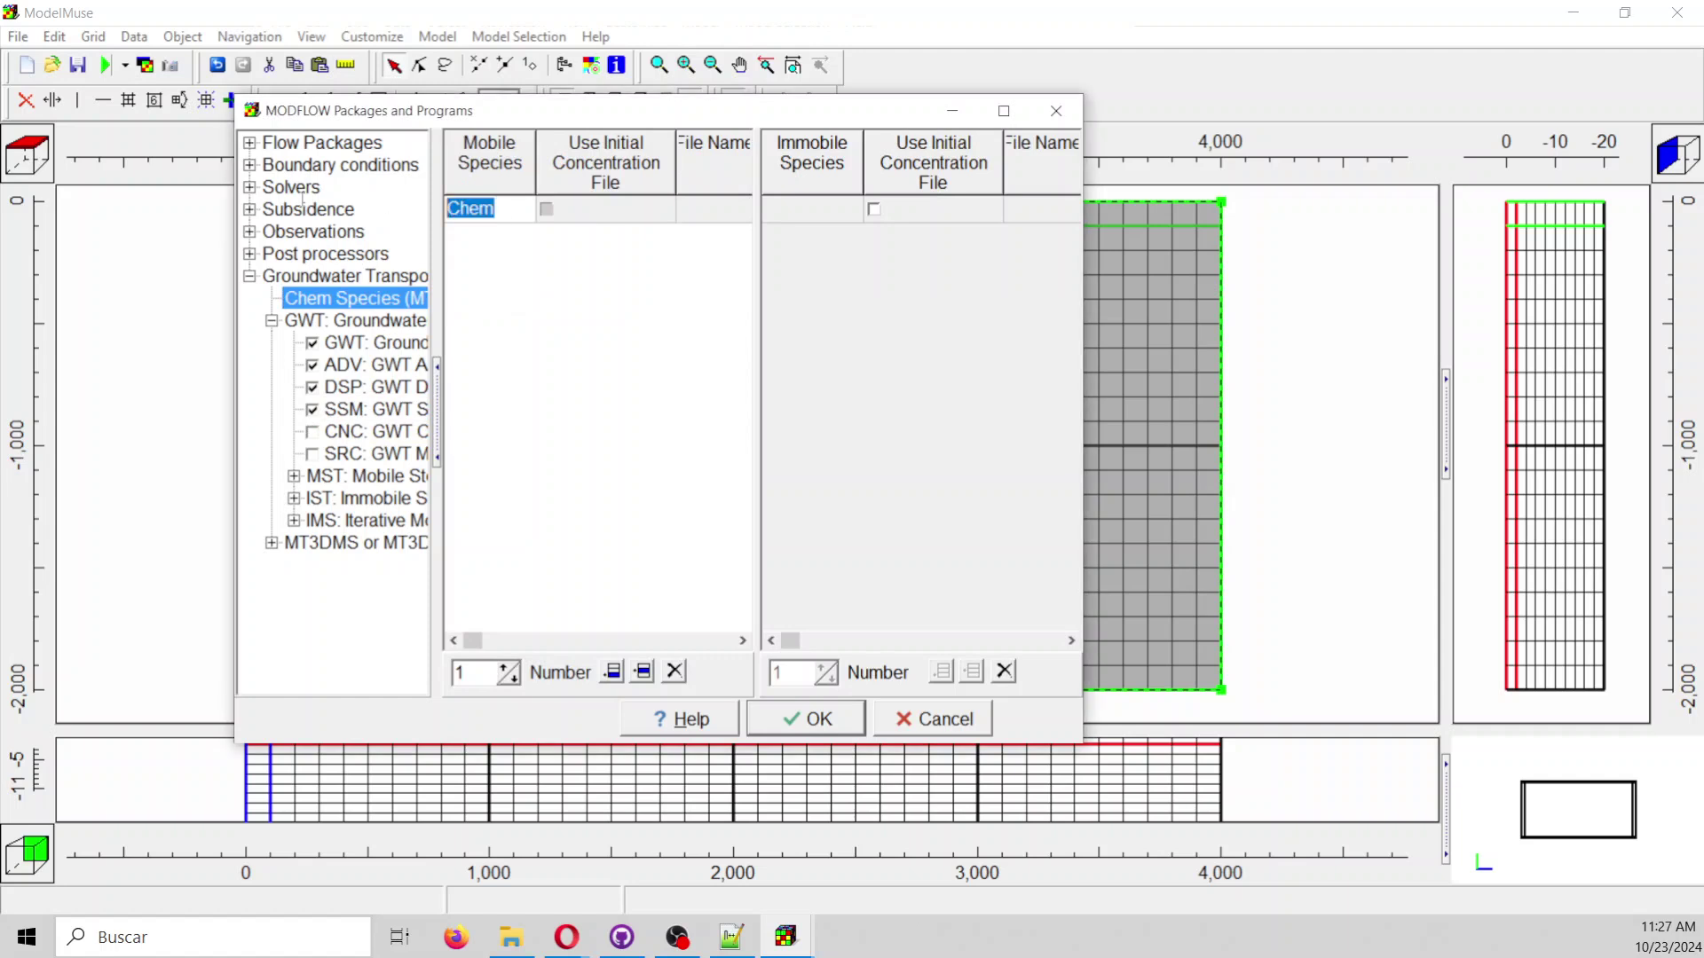
{"action": "type", "text": "Heat"}
{"action": "left_click", "coordinate": [511, 665]}
{"action": "left_click", "coordinate": [475, 238]}
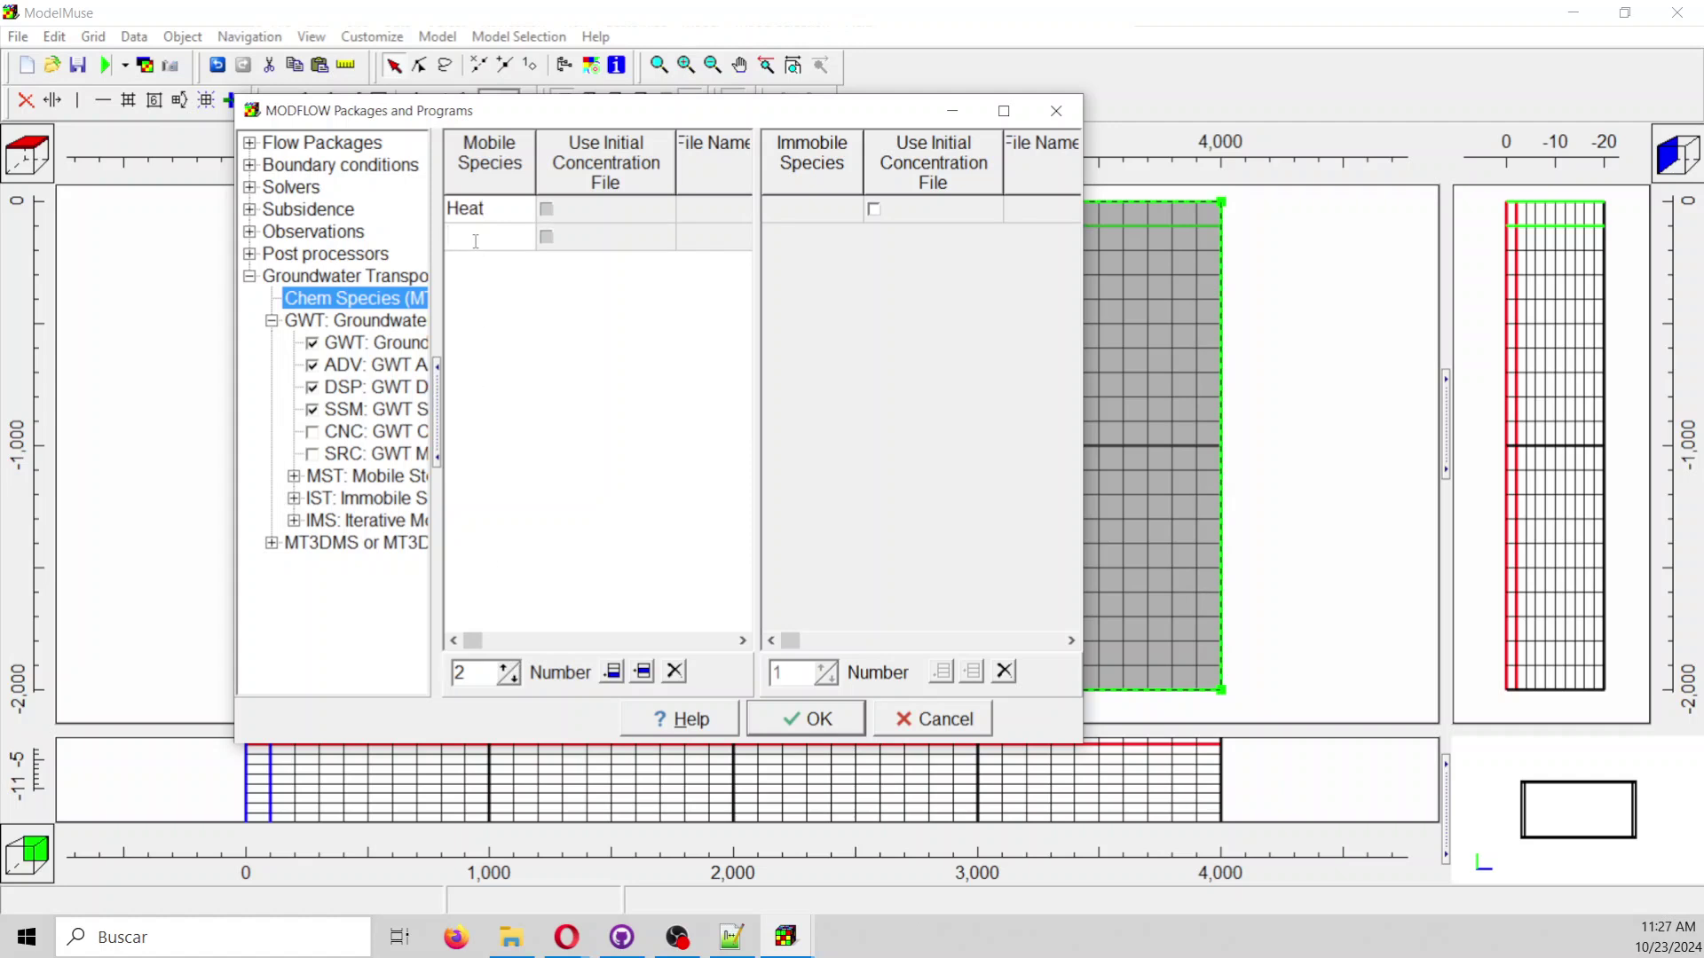
{"action": "type", "text": "Sa"}
{"action": "type", "text": "ity"}
{"action": "left_click", "coordinate": [805, 719]}
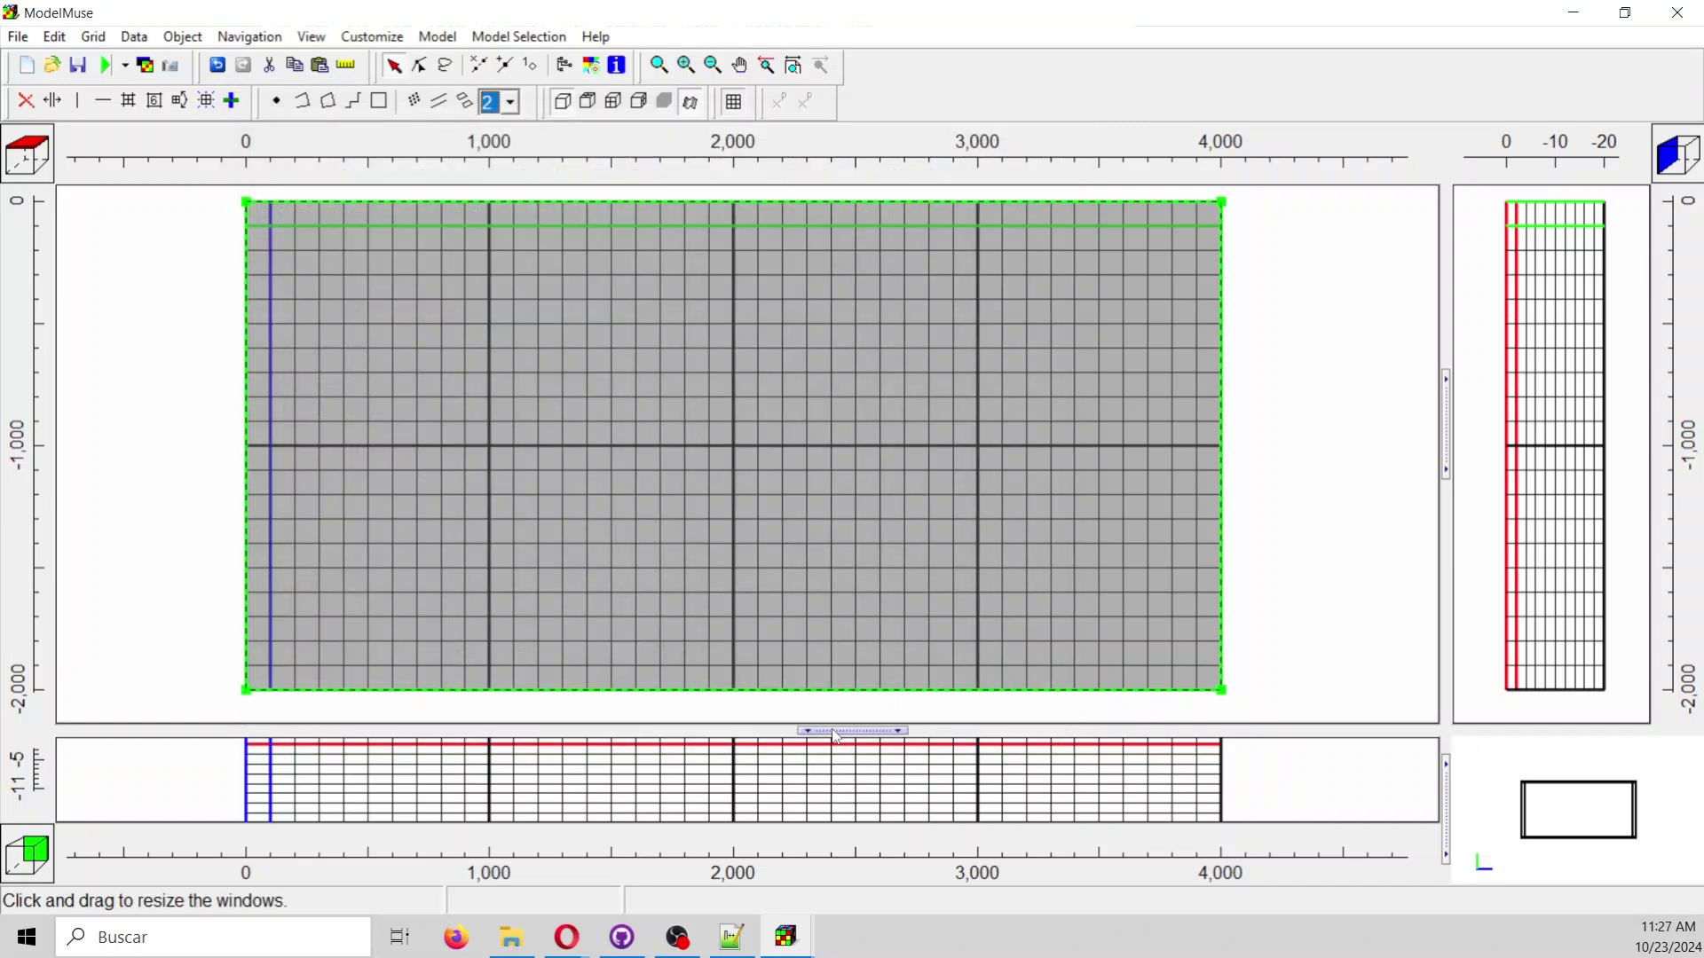
Enable the STO Storage and VSC Viscosity flow packages in the MODFLOW packages.
{"action": "left_click", "coordinate": [438, 36]}
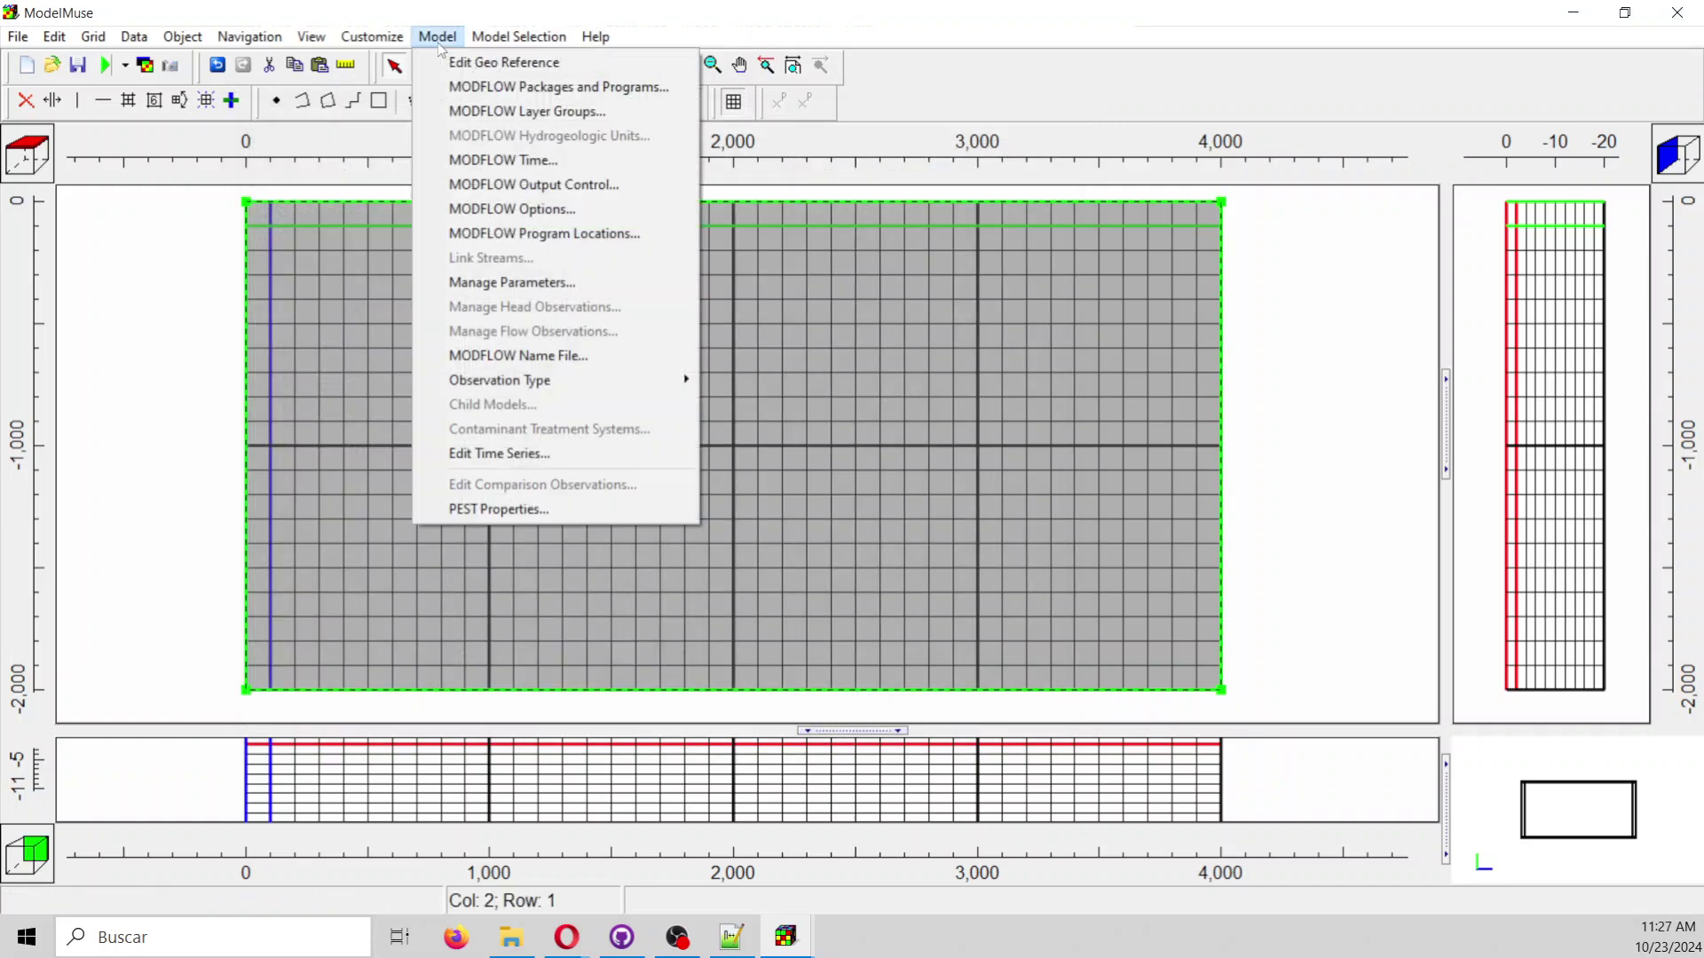
{"action": "left_click", "coordinate": [470, 89]}
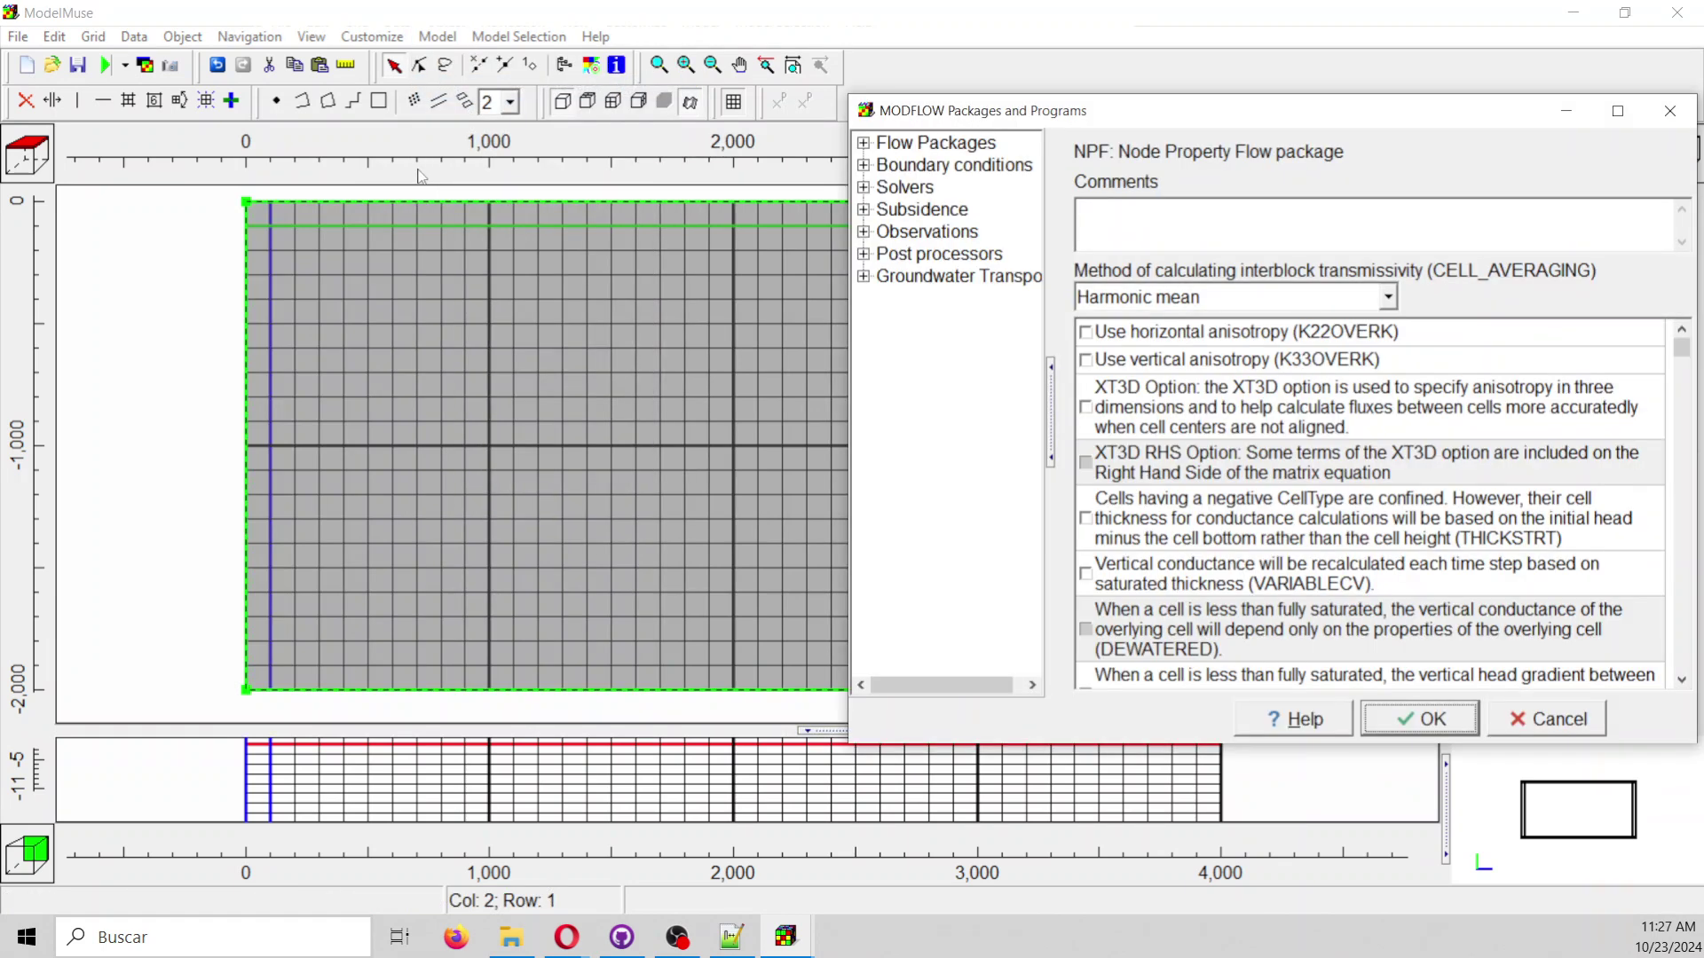
{"action": "left_click_drag", "start_coordinate": [1156, 108], "coordinate": [515, 38]}
{"action": "left_click", "coordinate": [224, 73]}
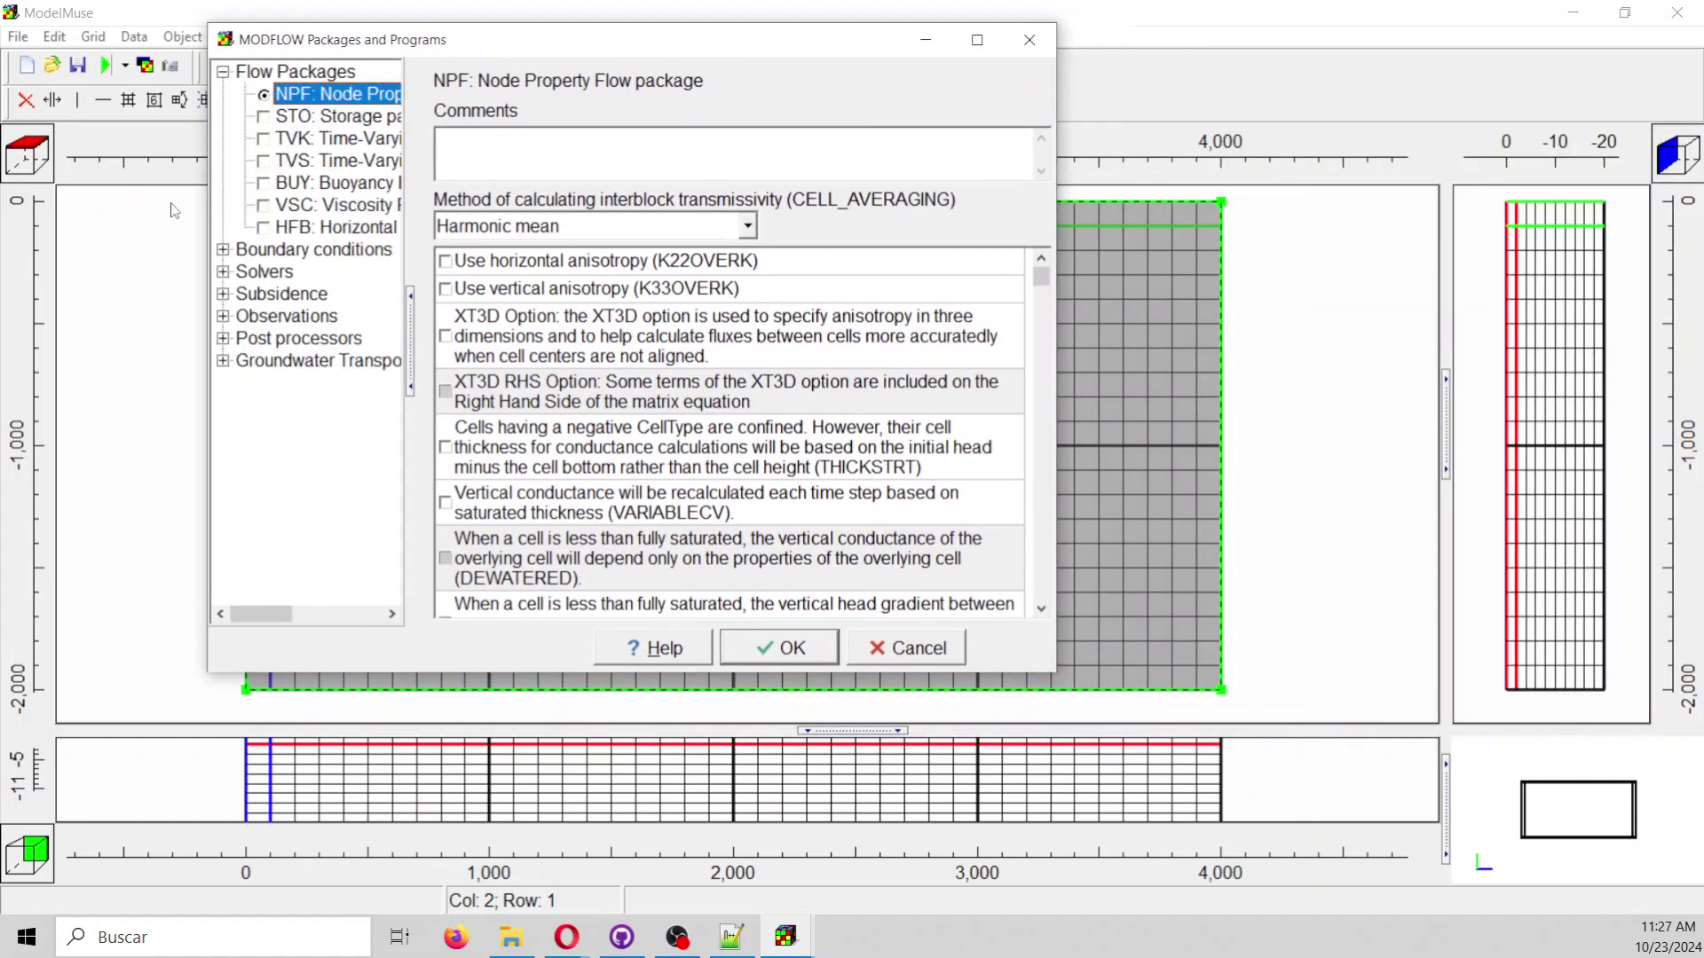
{"action": "left_click", "coordinate": [263, 116]}
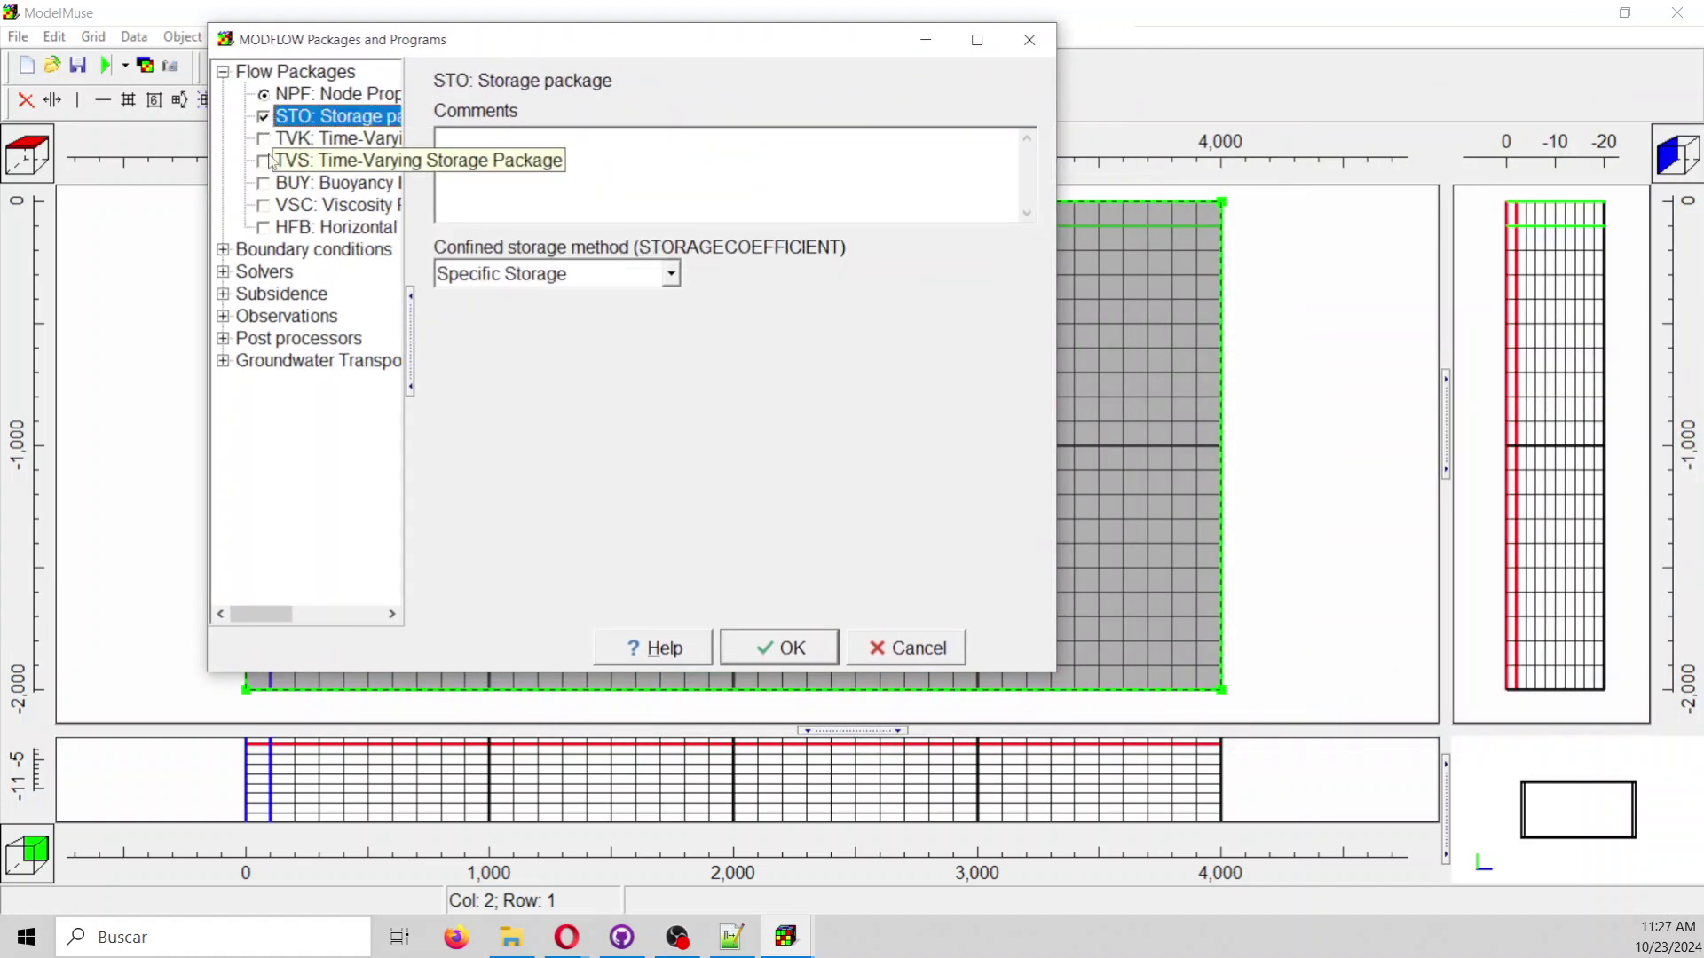
{"action": "left_click", "coordinate": [262, 205]}
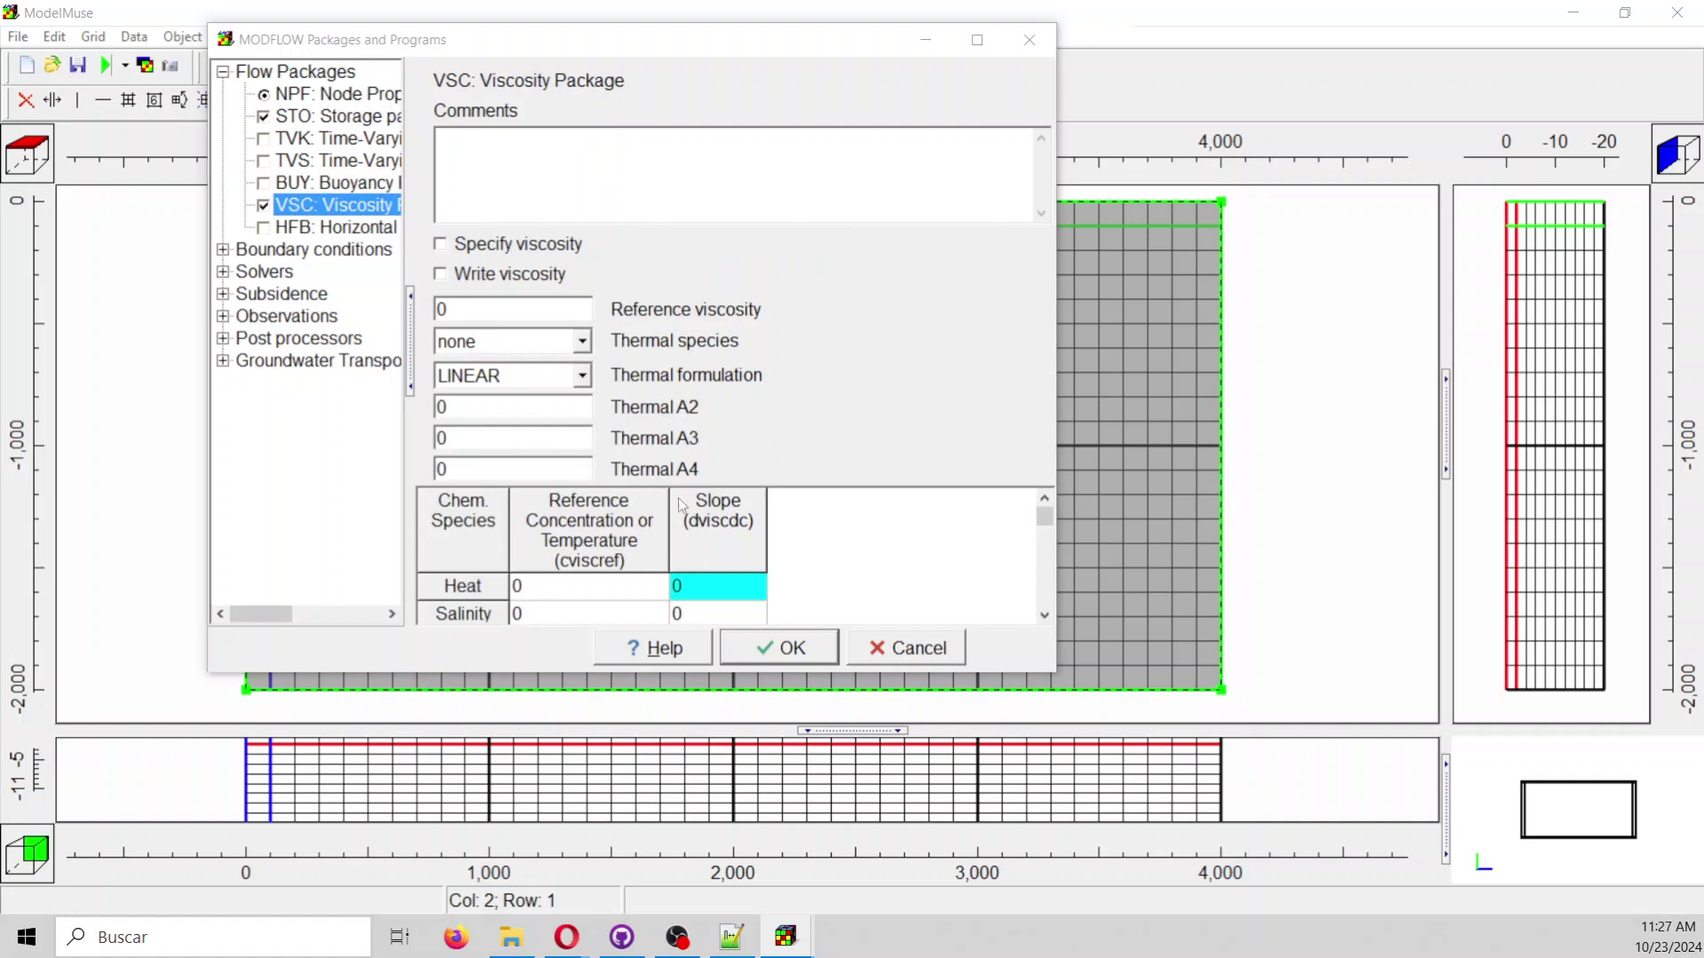
Set the Viscosity package's reference viscosity to 0.00089, thermal species to Heat and thermal formulation to NONLINEAR.
{"action": "left_click", "coordinate": [516, 304]}
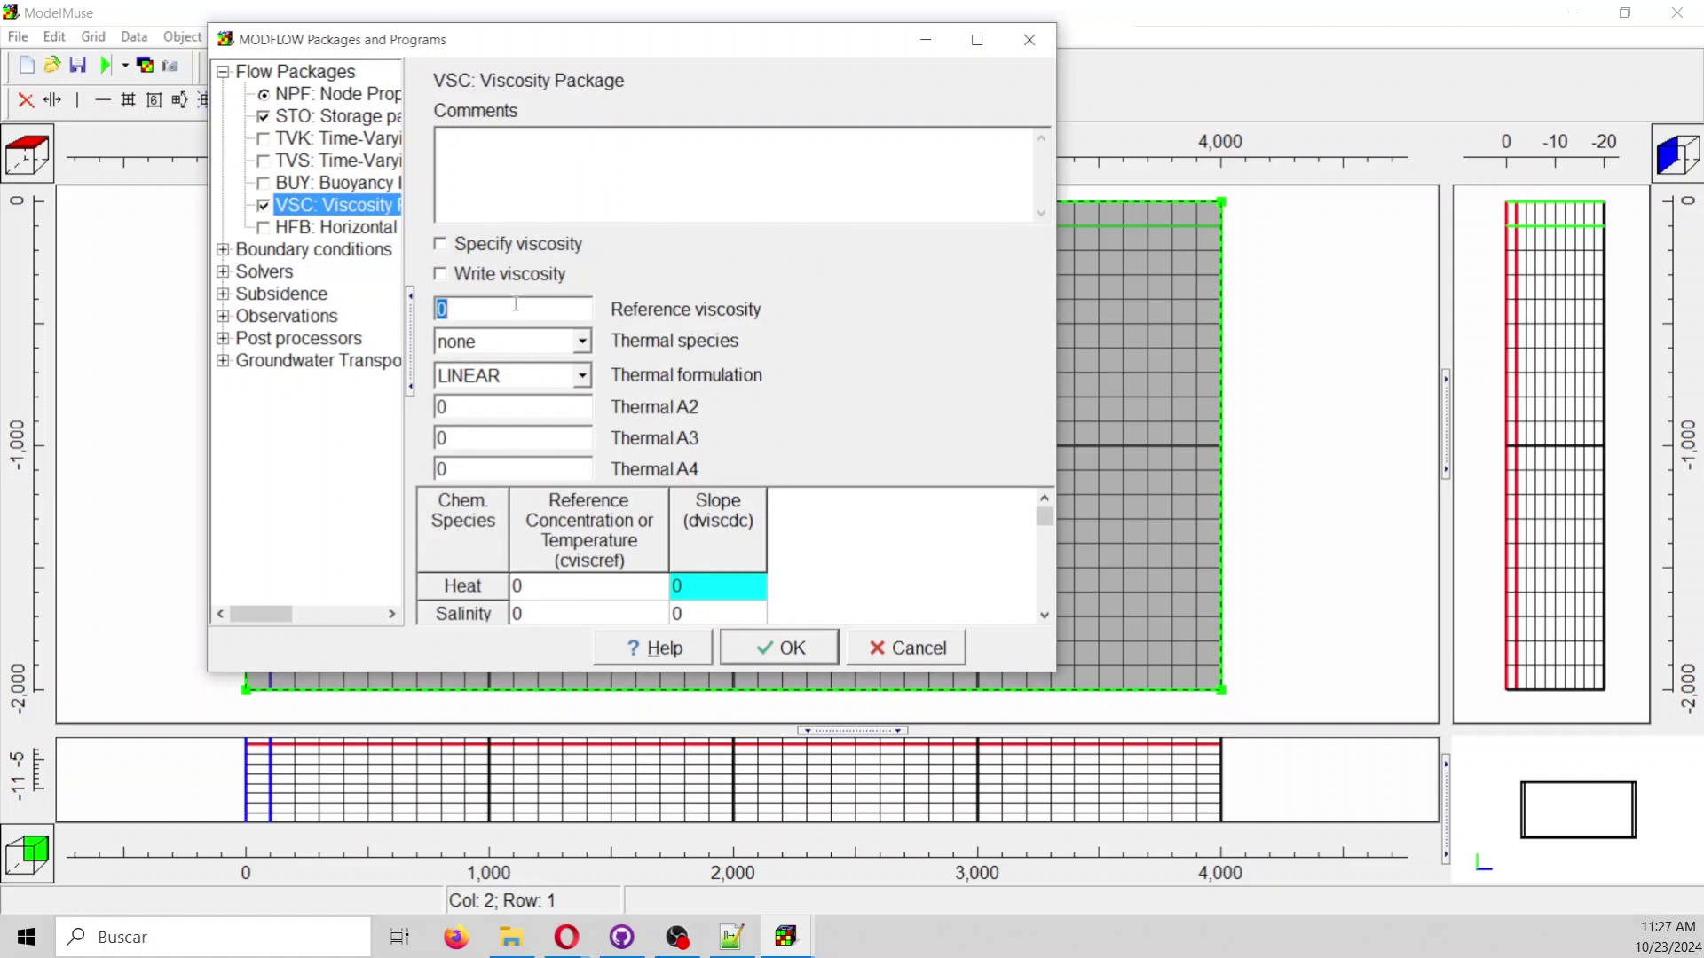
{"action": "type", "text": "0.00089"}
{"action": "left_click", "coordinate": [551, 348]}
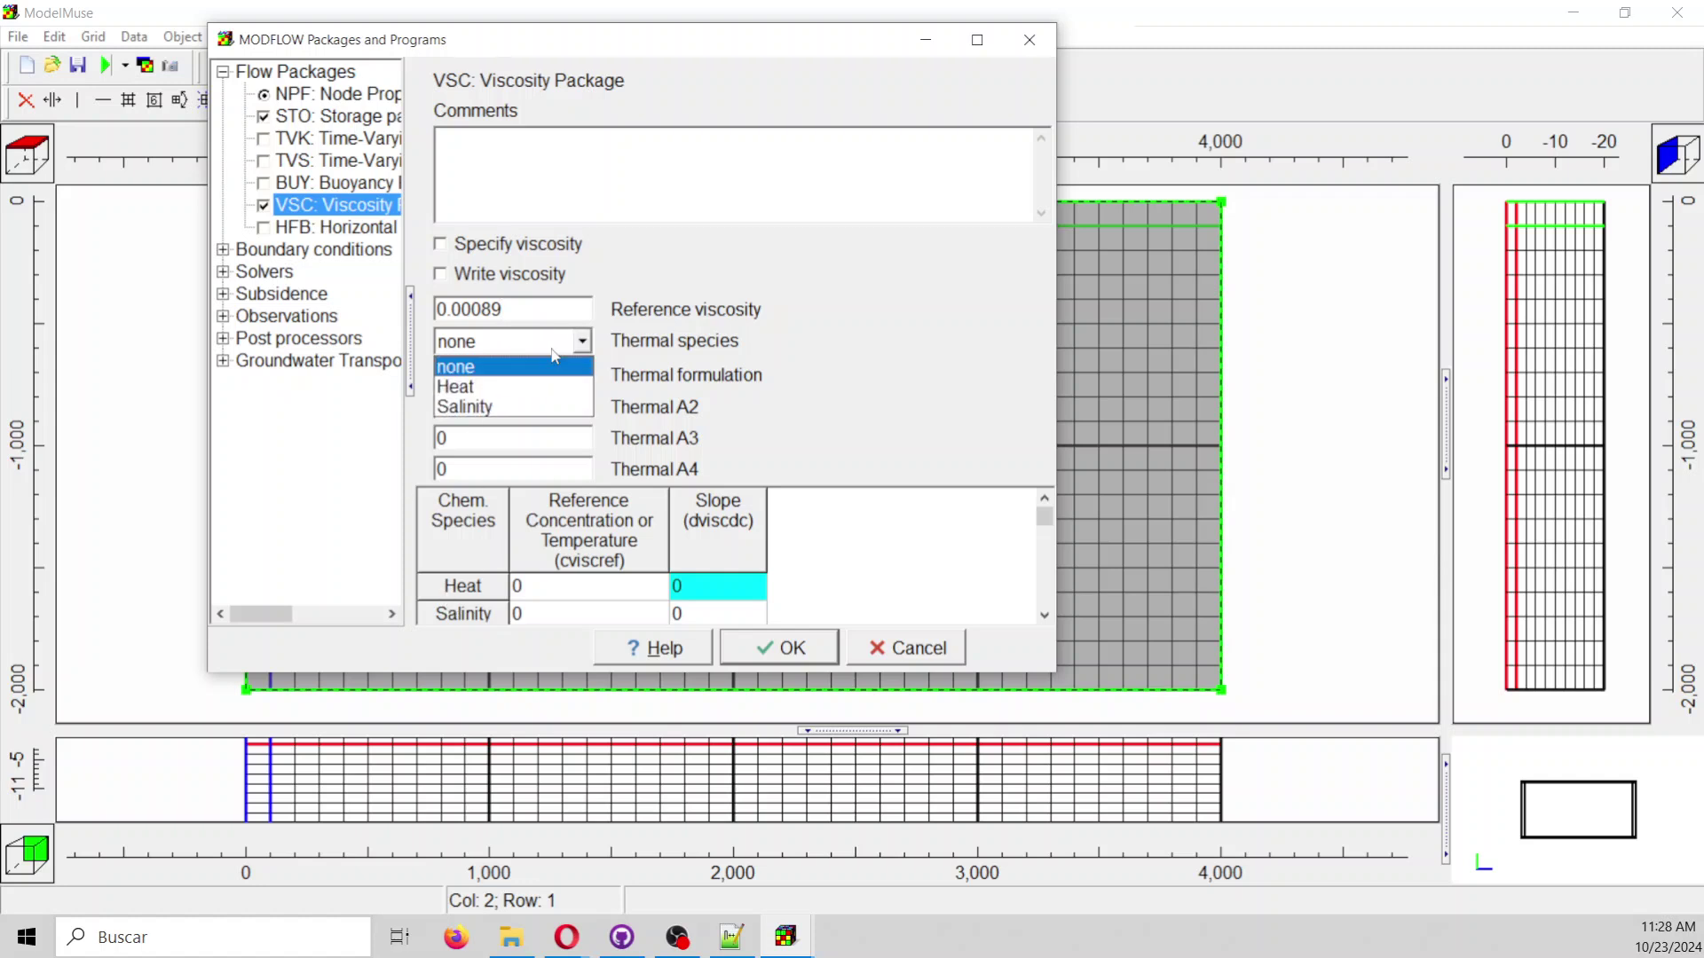
{"action": "left_click", "coordinate": [532, 390]}
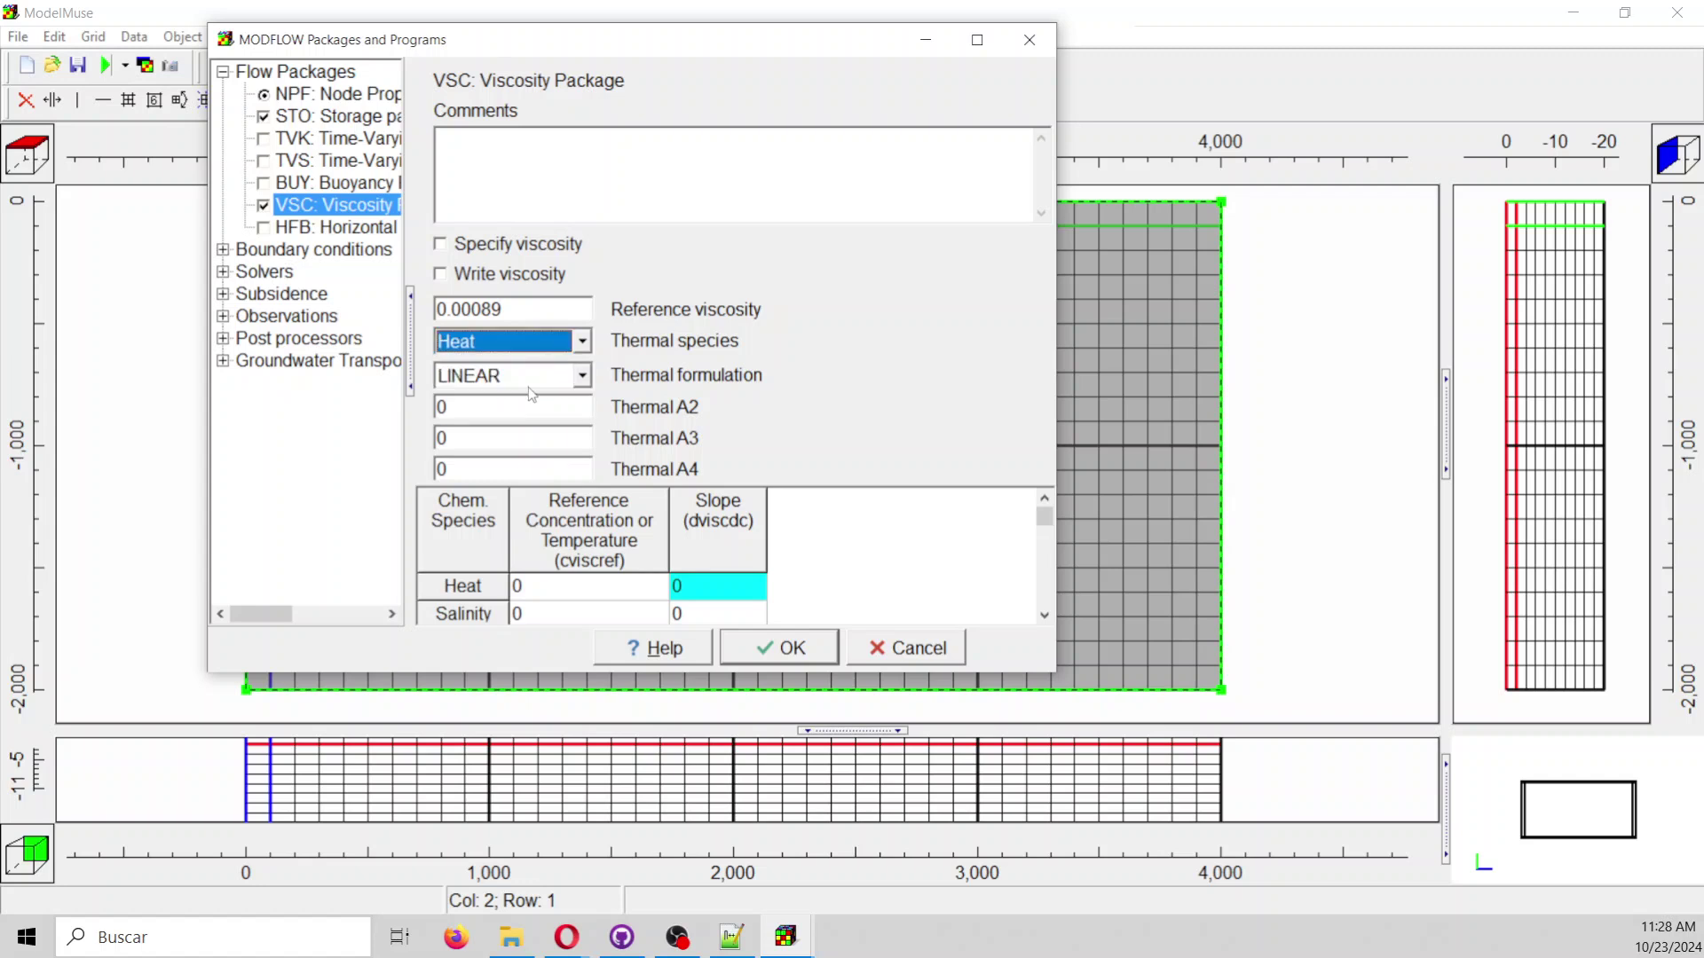
{"action": "left_click", "coordinate": [533, 380]}
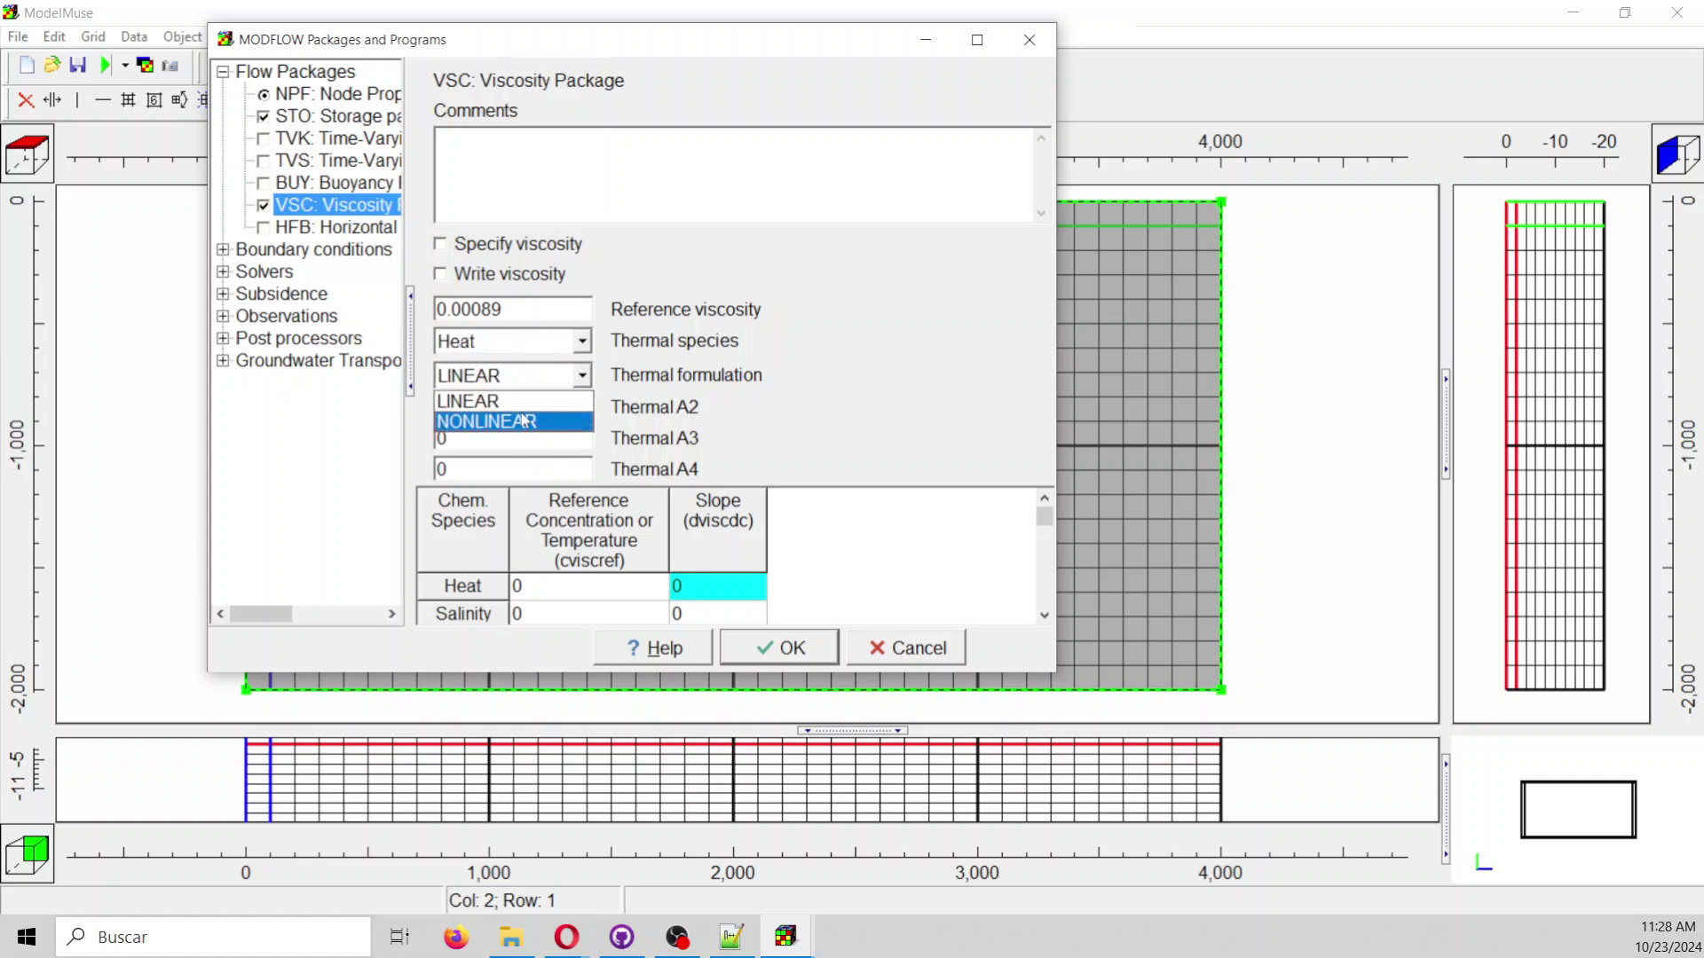
{"action": "left_click", "coordinate": [525, 422]}
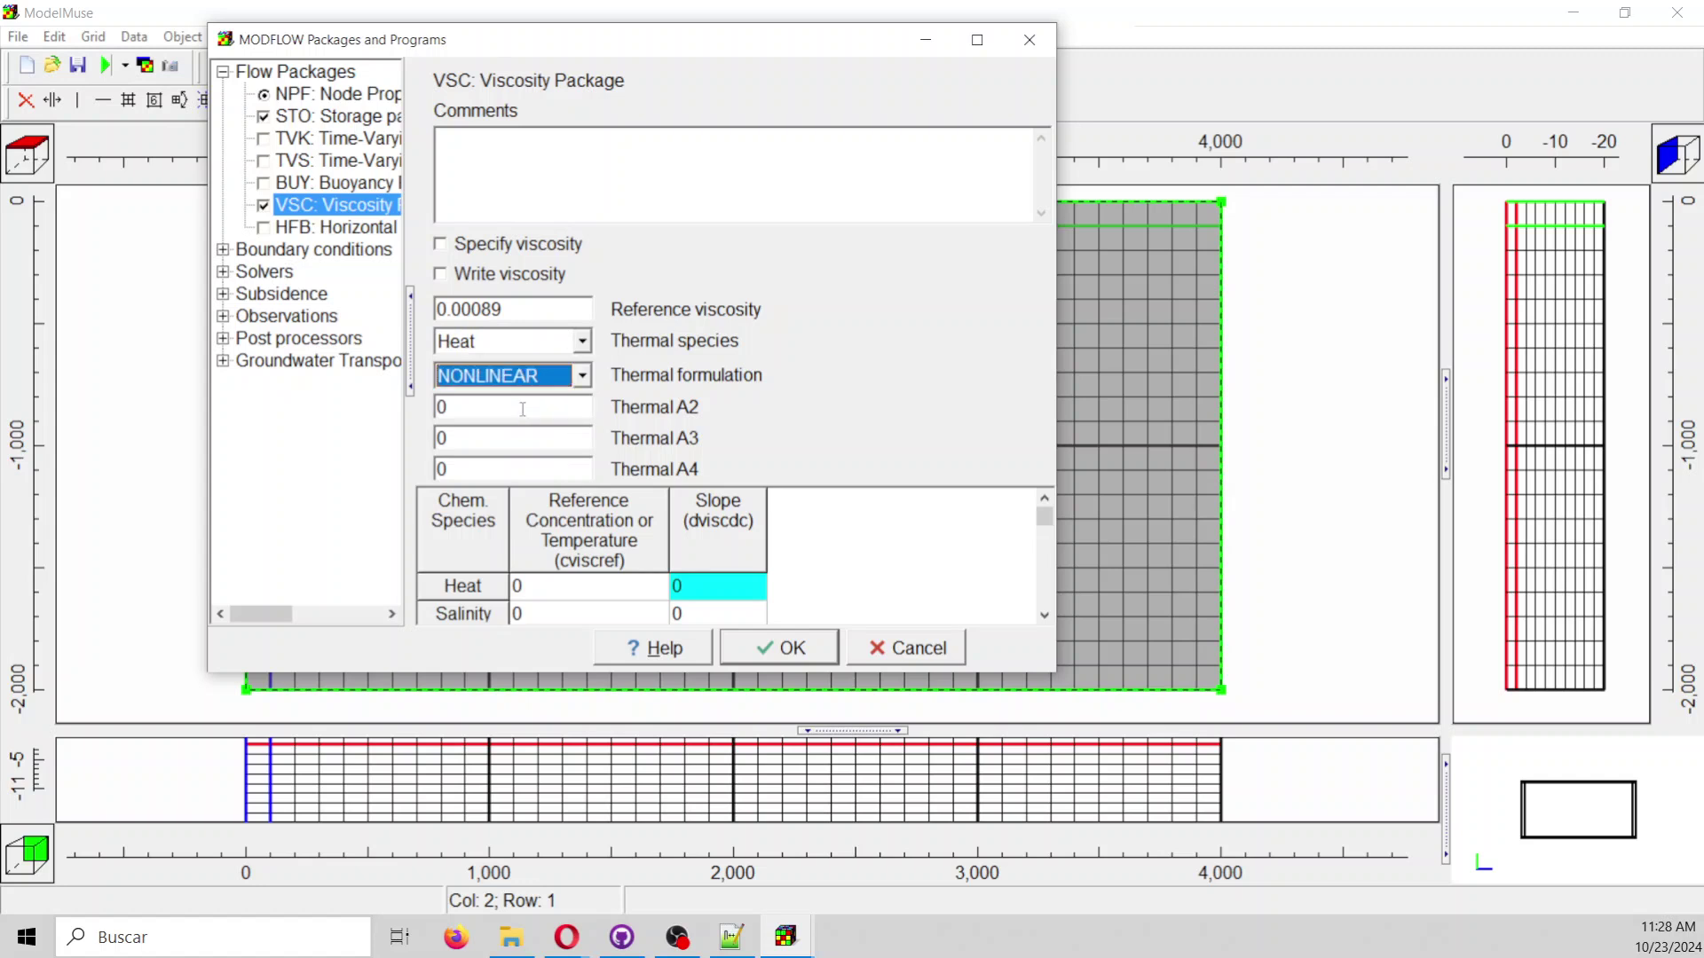
Set the viscosity coefficients Thermal A2 to 10, Thermal A3 to 248.37 and Thermal A4 to 133.15.
{"action": "key", "text": "Tab"}
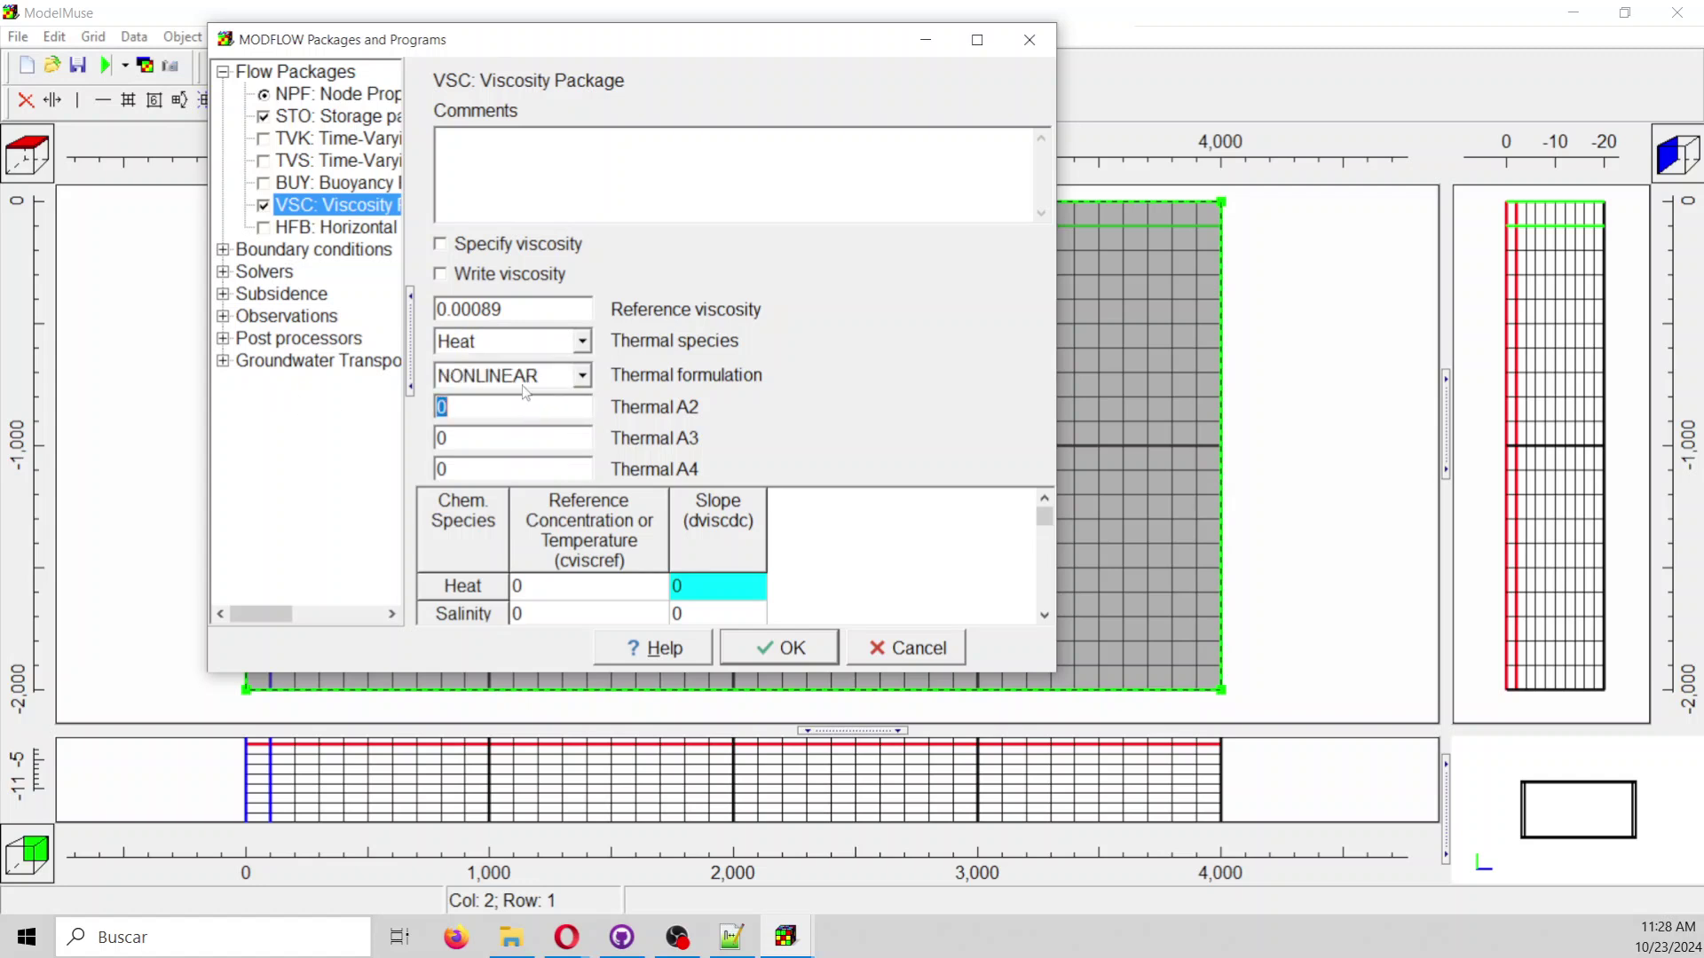
{"action": "type", "text": "10"}
{"action": "key", "text": "Tab"}
{"action": "type", "text": "248.37"}
{"action": "key", "text": "Tab"}
{"action": "type", "text": "133.15"}
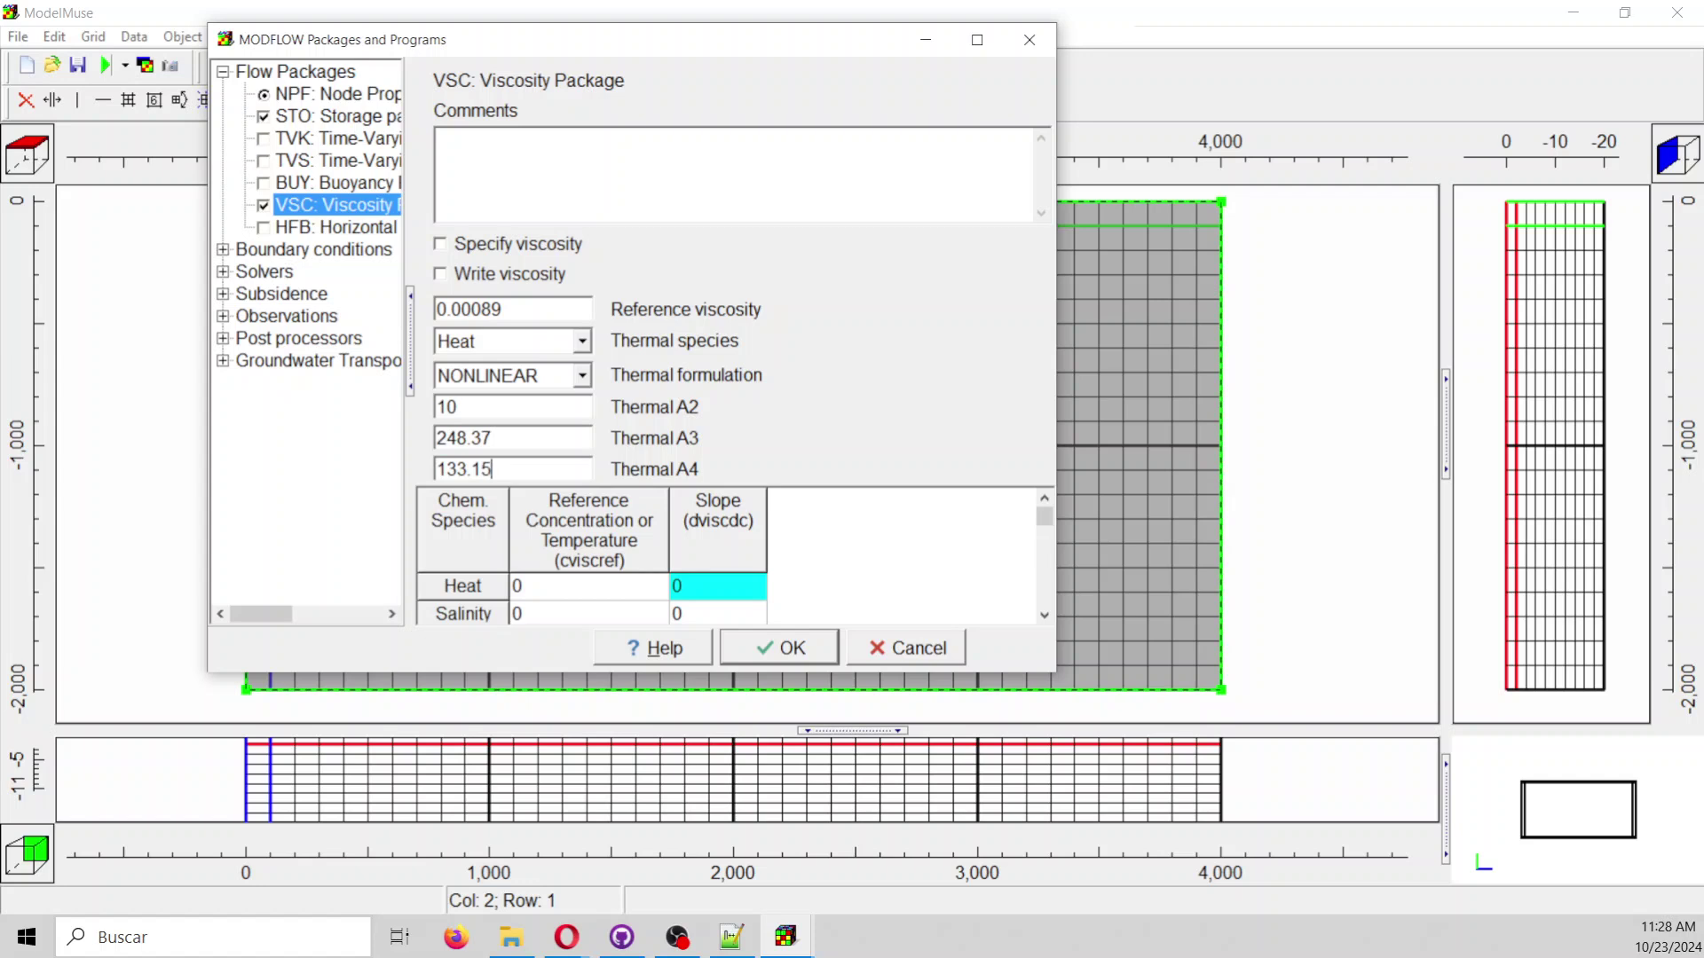
Set the reference temperature for Heat to 20 and the viscosity slope for Salinity to 1.92E-6.
{"action": "left_click", "coordinate": [542, 586]}
{"action": "type", "text": "20"}
{"action": "scroll", "coordinate": [900, 579], "scroll_direction": "down", "scroll_amount": 1}
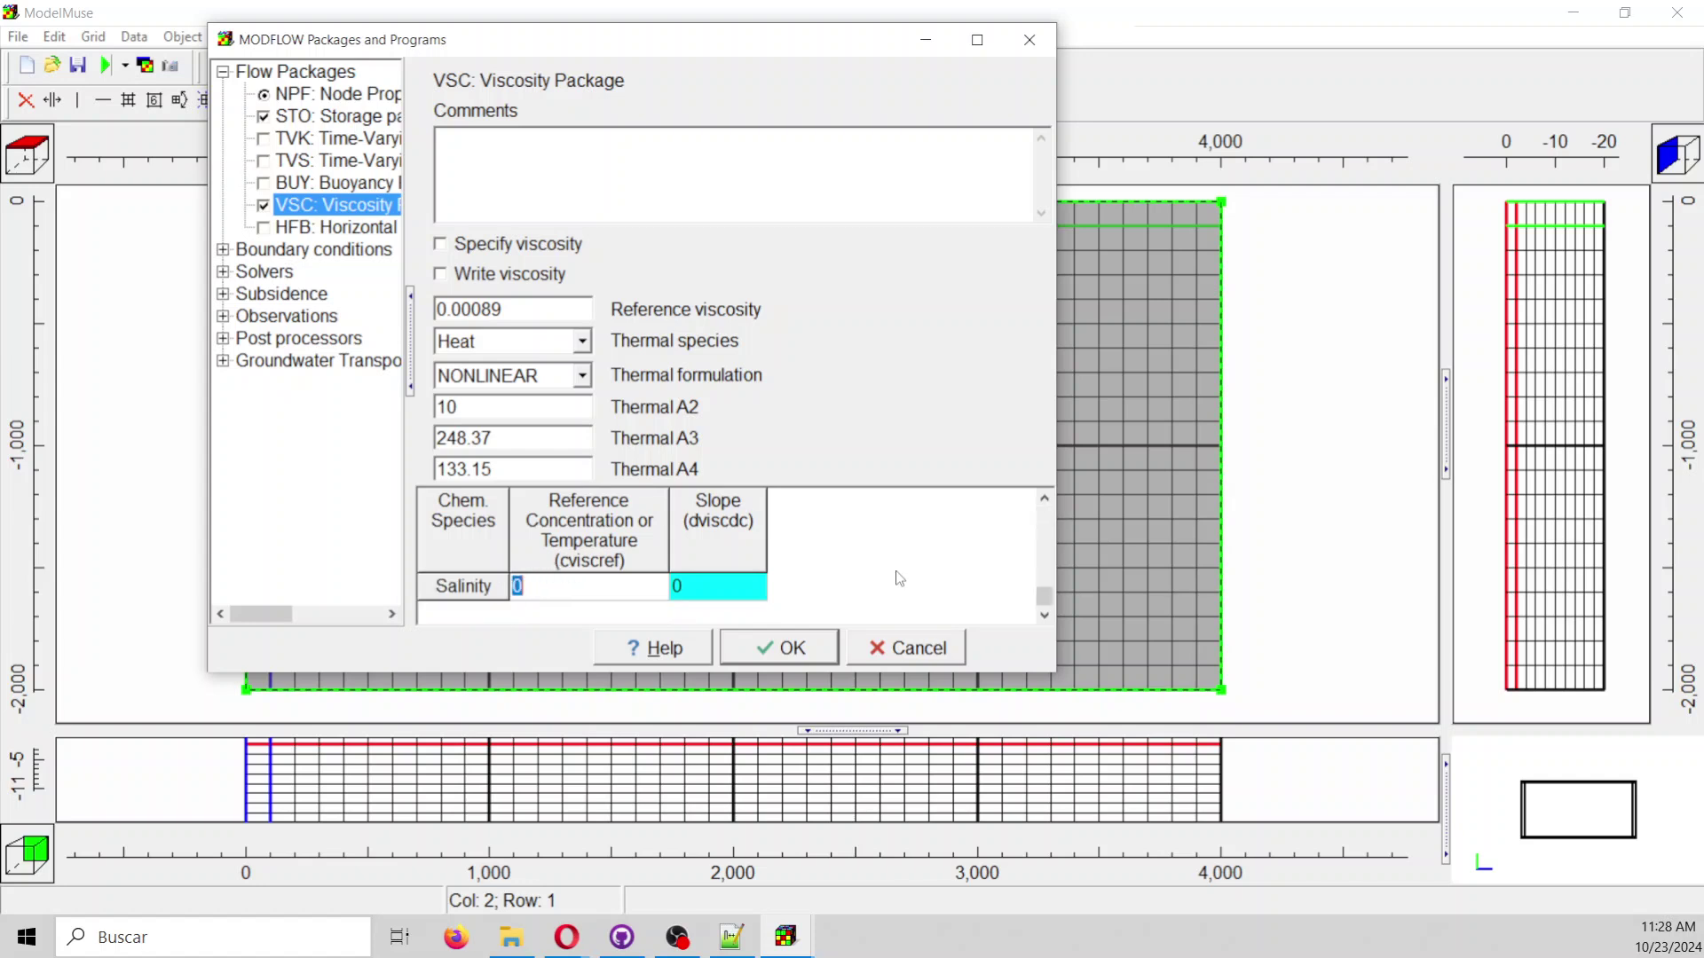
{"action": "scroll", "coordinate": [898, 579], "scroll_direction": "up", "scroll_amount": 1}
{"action": "left_click_drag", "start_coordinate": [815, 672], "coordinate": [847, 792]}
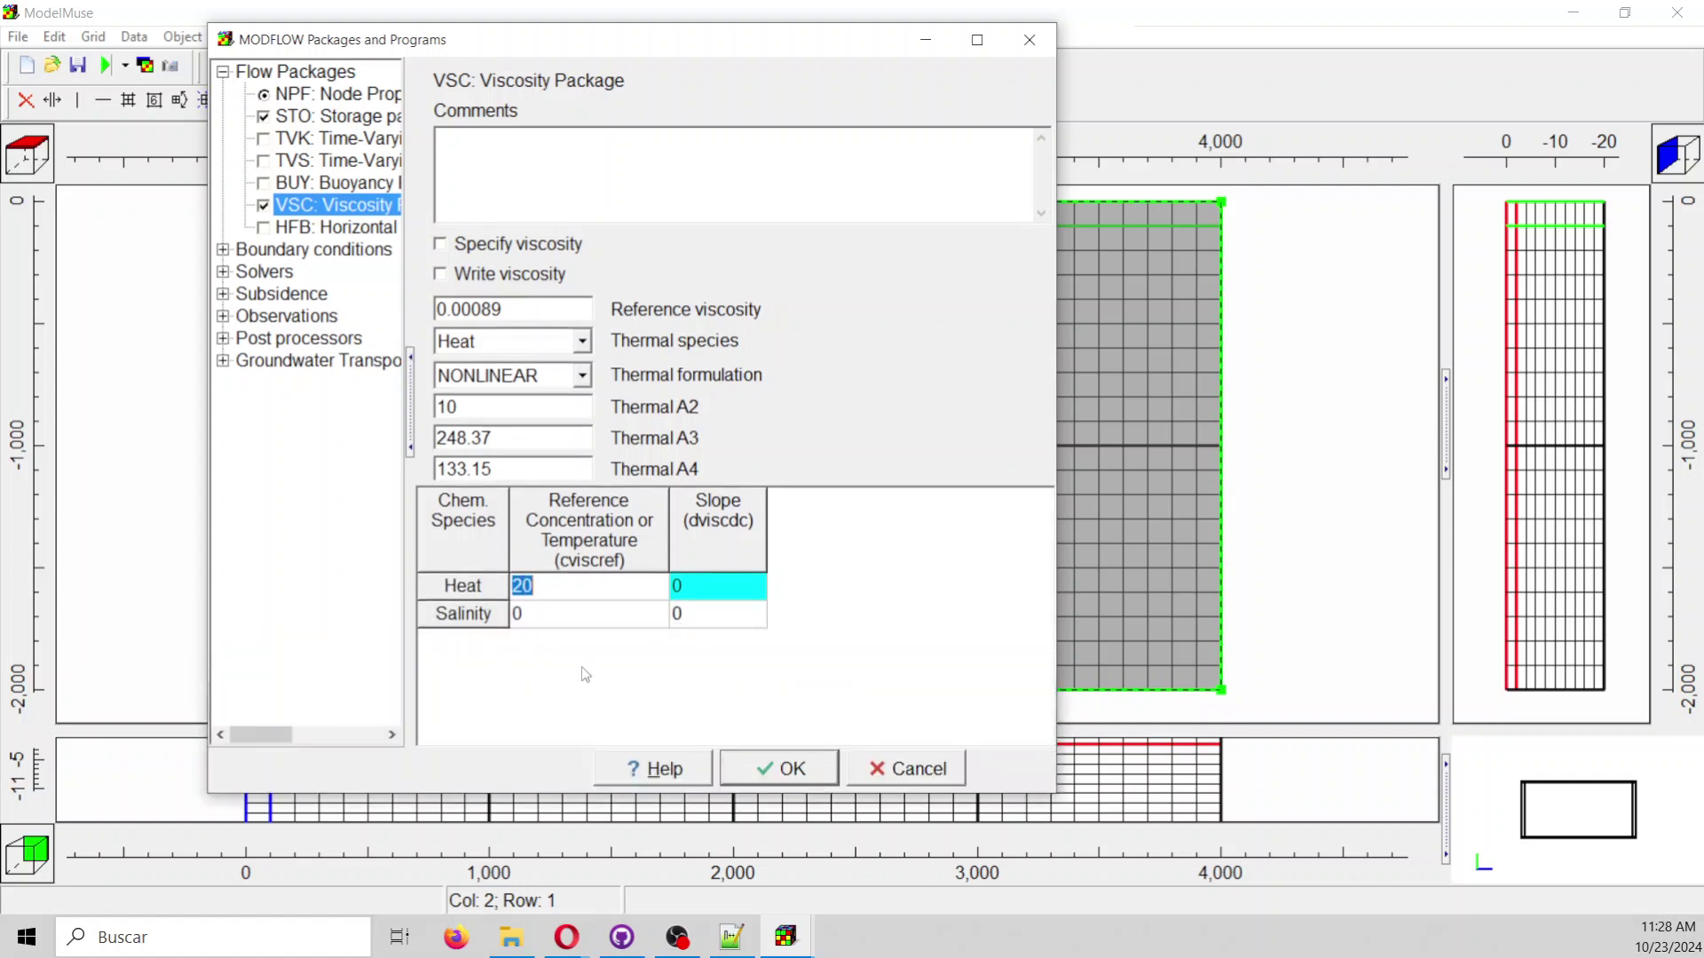
{"action": "left_click", "coordinate": [565, 621]}
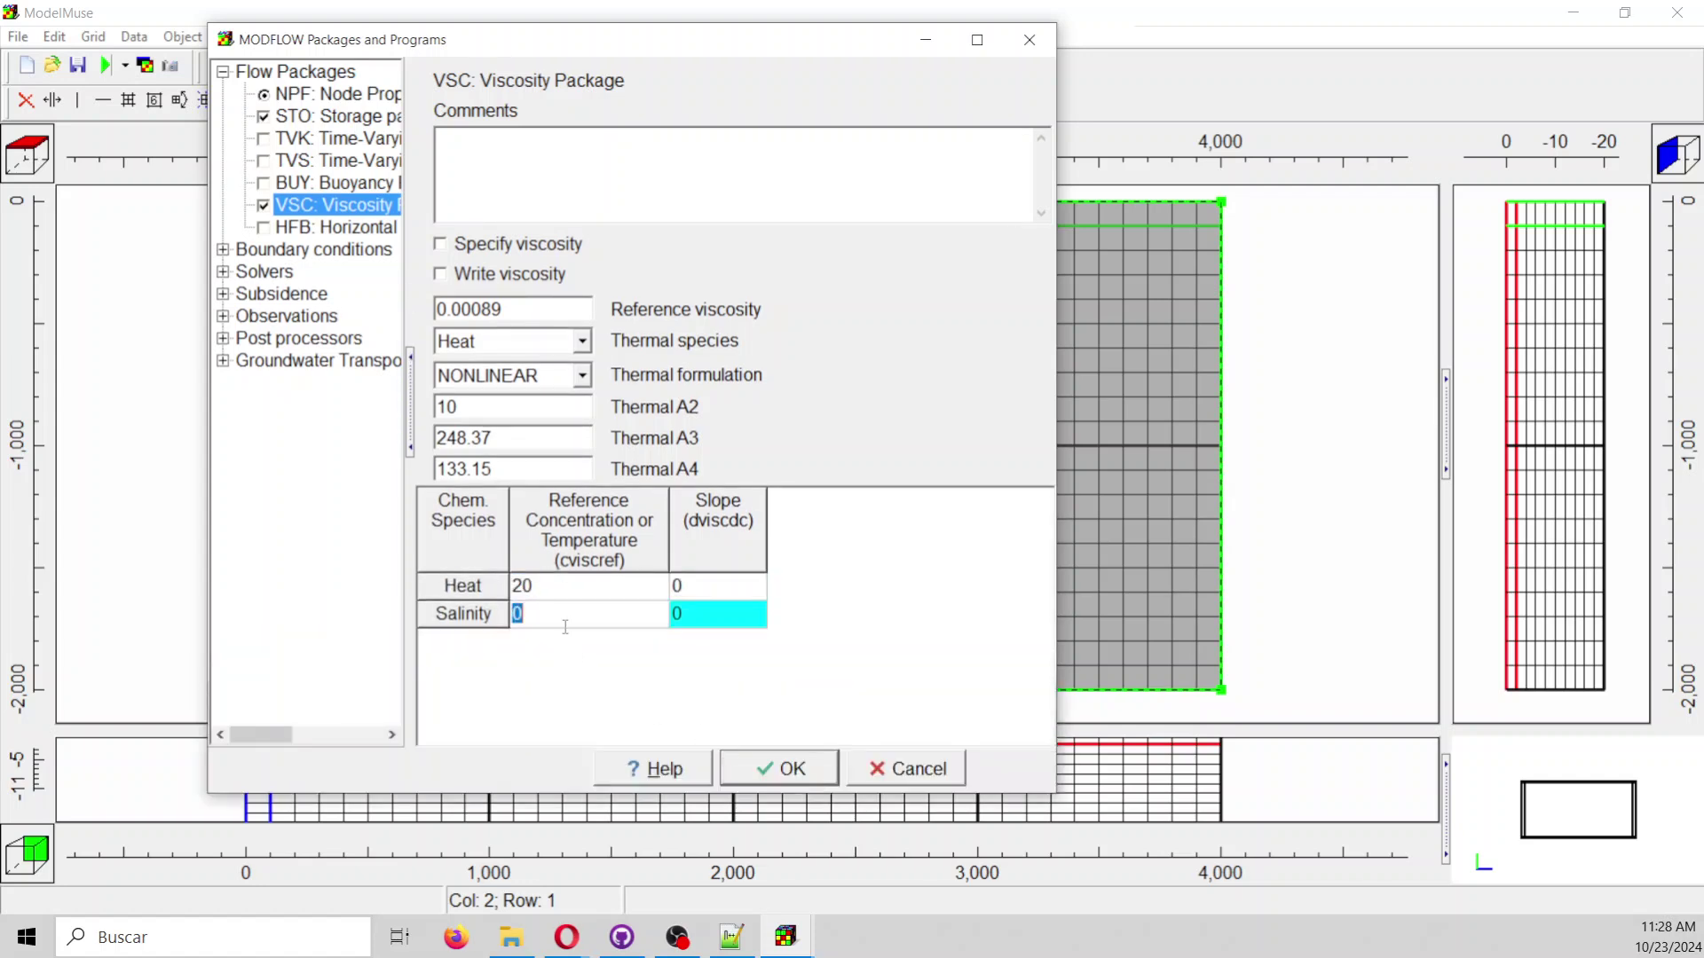
{"action": "left_click", "coordinate": [705, 621]}
{"action": "type", "text": "1"}
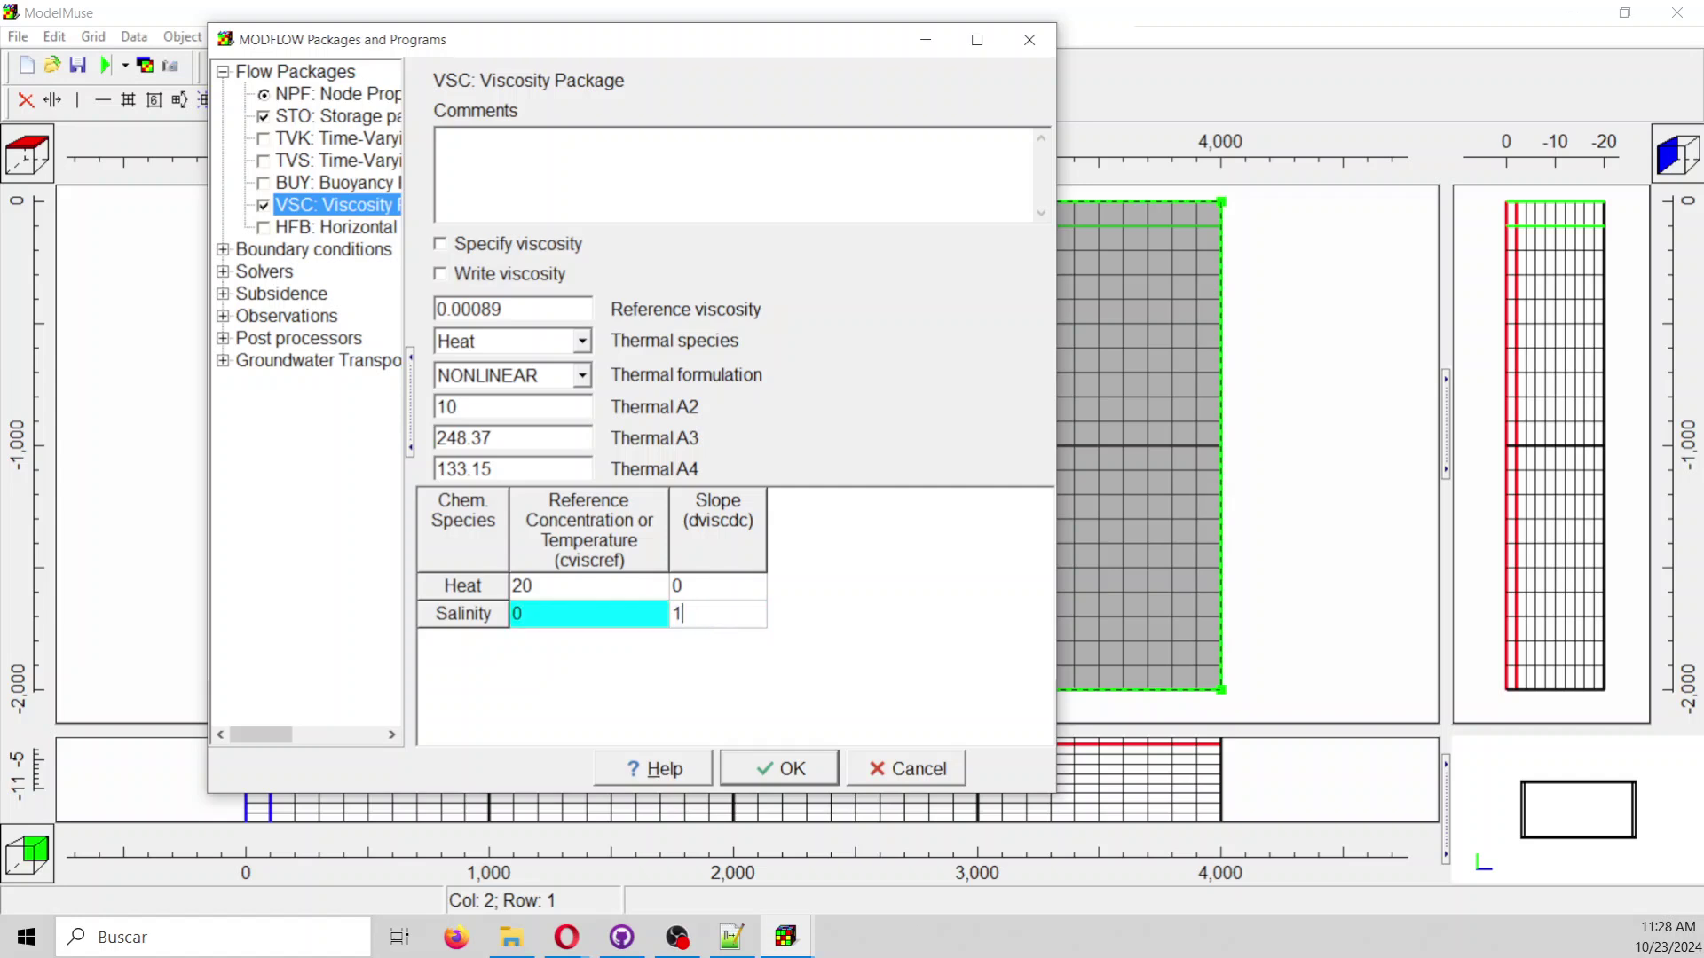
{"action": "type", "text": ".92E-5"}
{"action": "key", "text": "BackSpace"}
{"action": "type", "text": "6"}
Review the chemical species and Groundwater Transport process settings and apply the package changes.
{"action": "left_click", "coordinate": [223, 360]}
{"action": "left_click", "coordinate": [306, 382]}
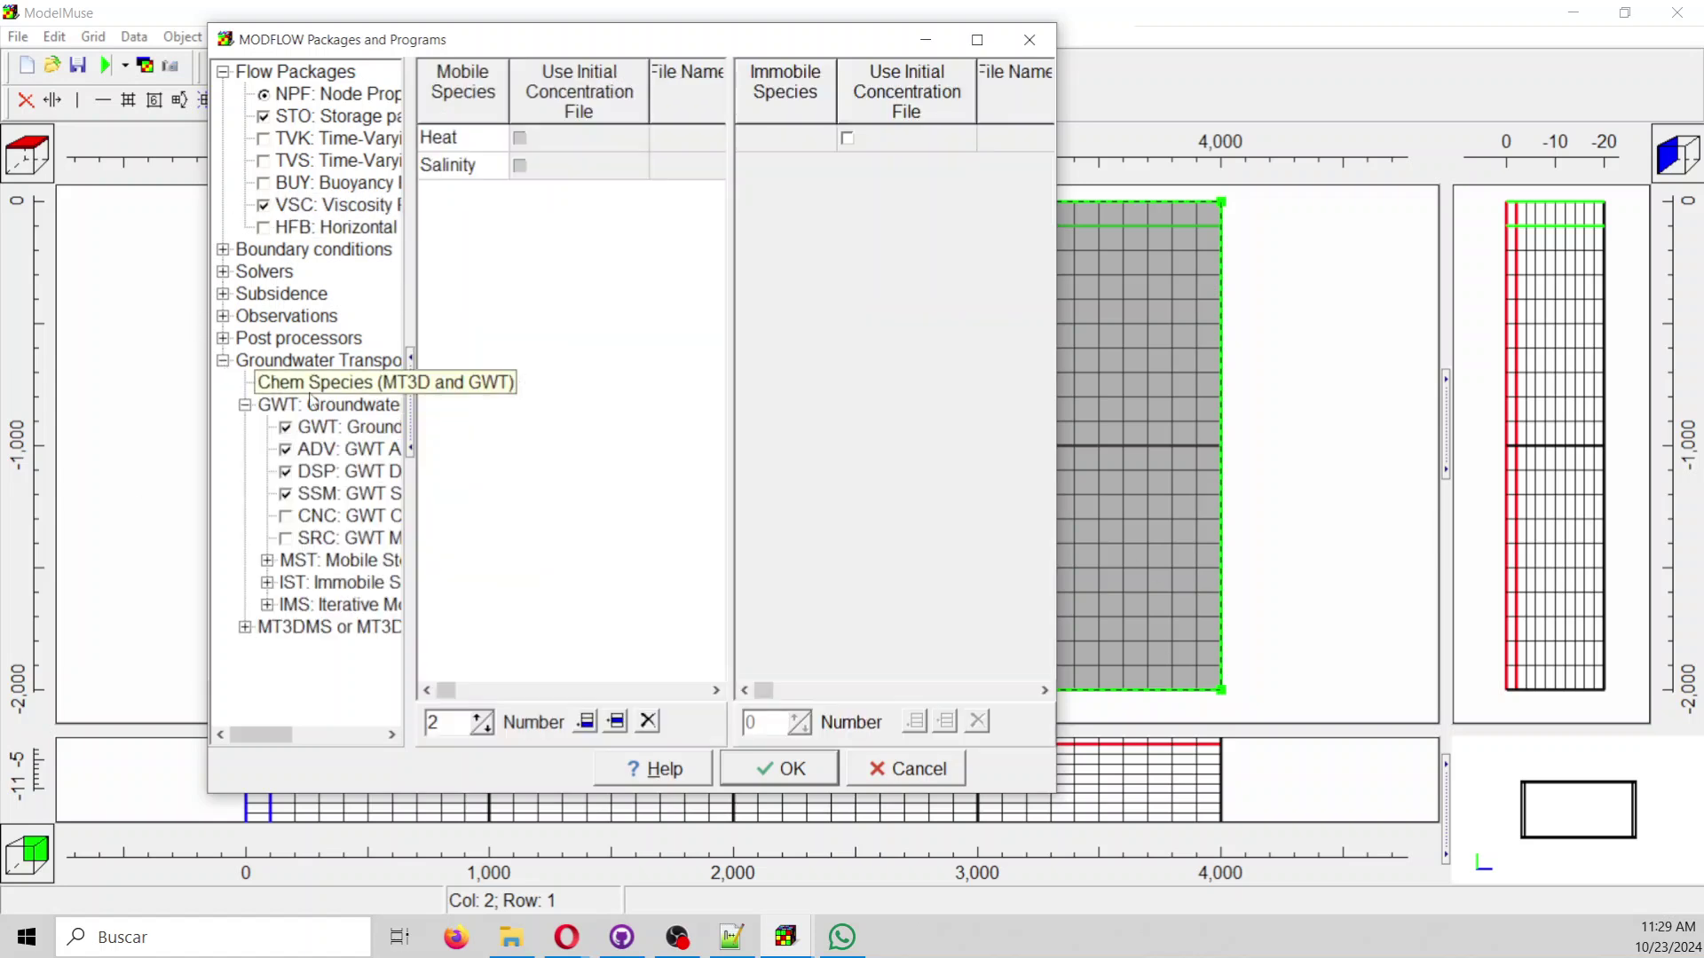
{"action": "left_click", "coordinate": [303, 429]}
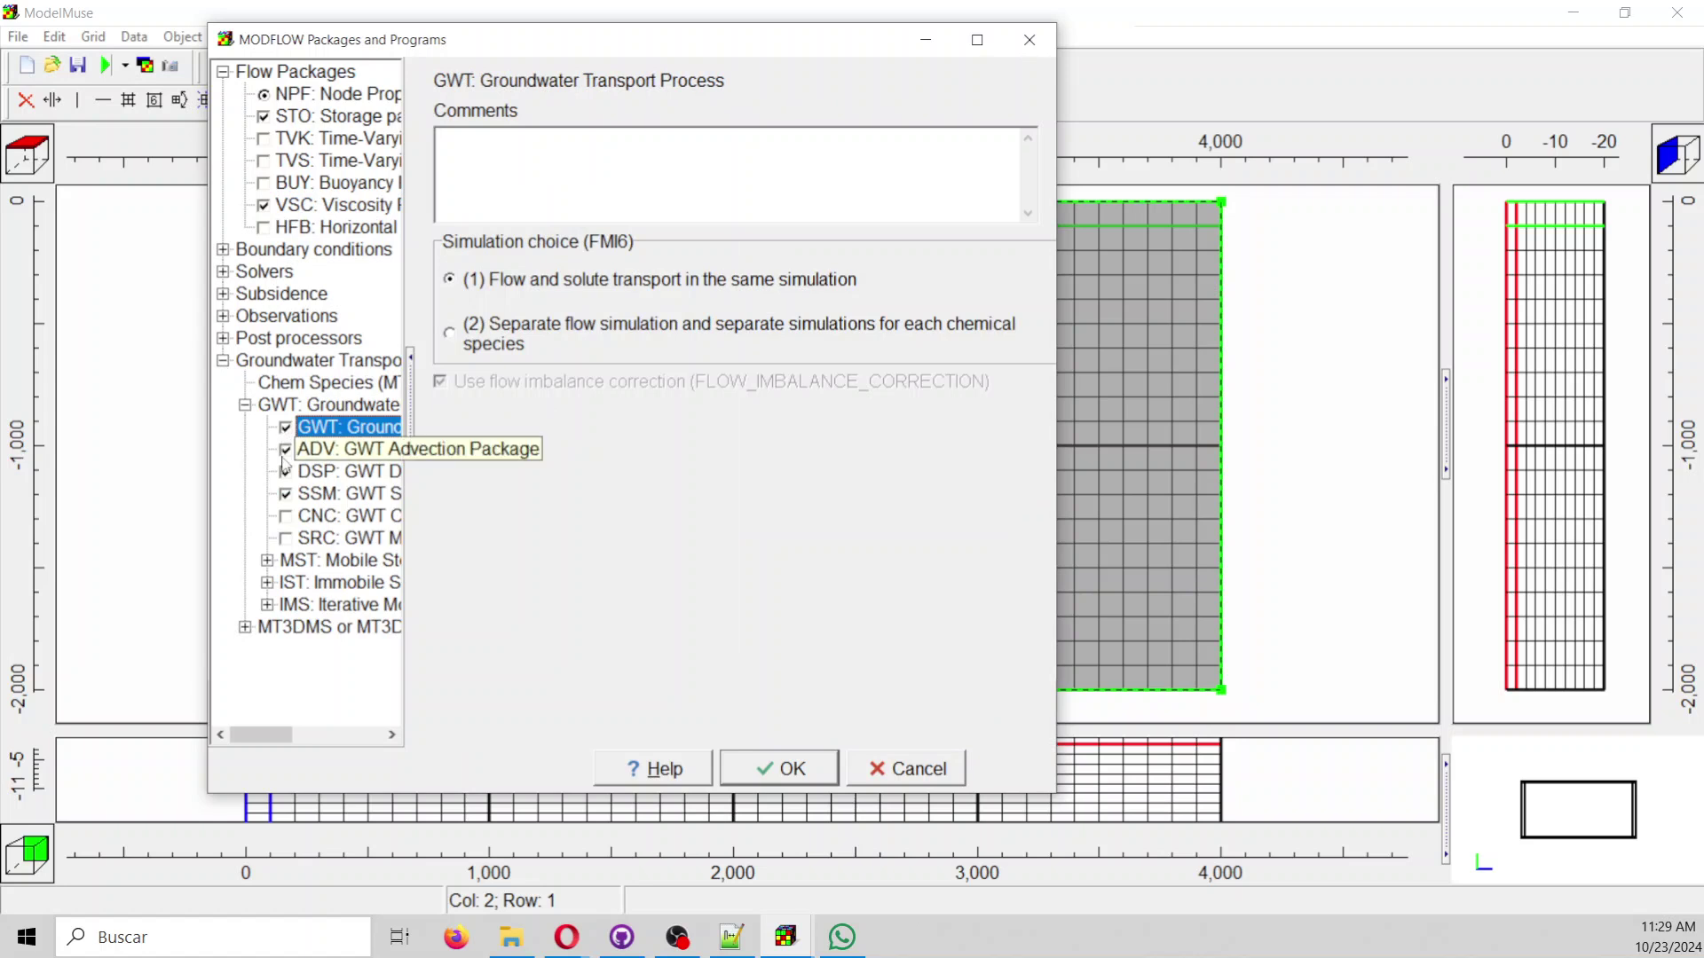
{"action": "left_click", "coordinate": [286, 387]}
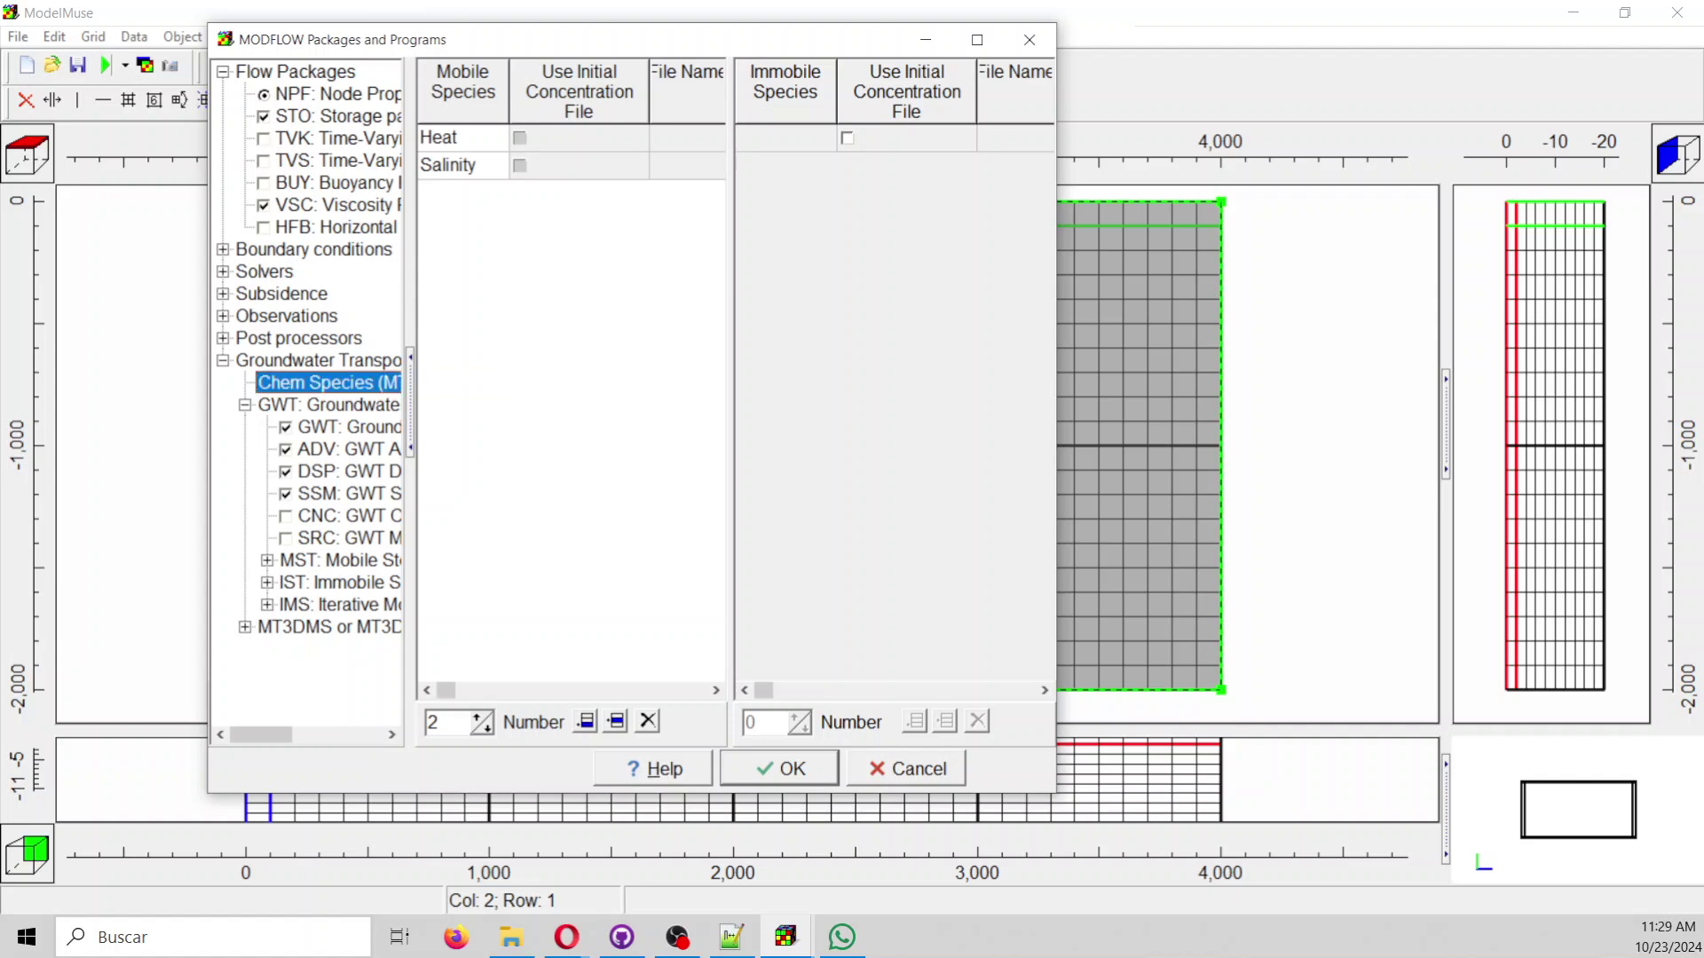
{"action": "key", "text": "alt+Tab"}
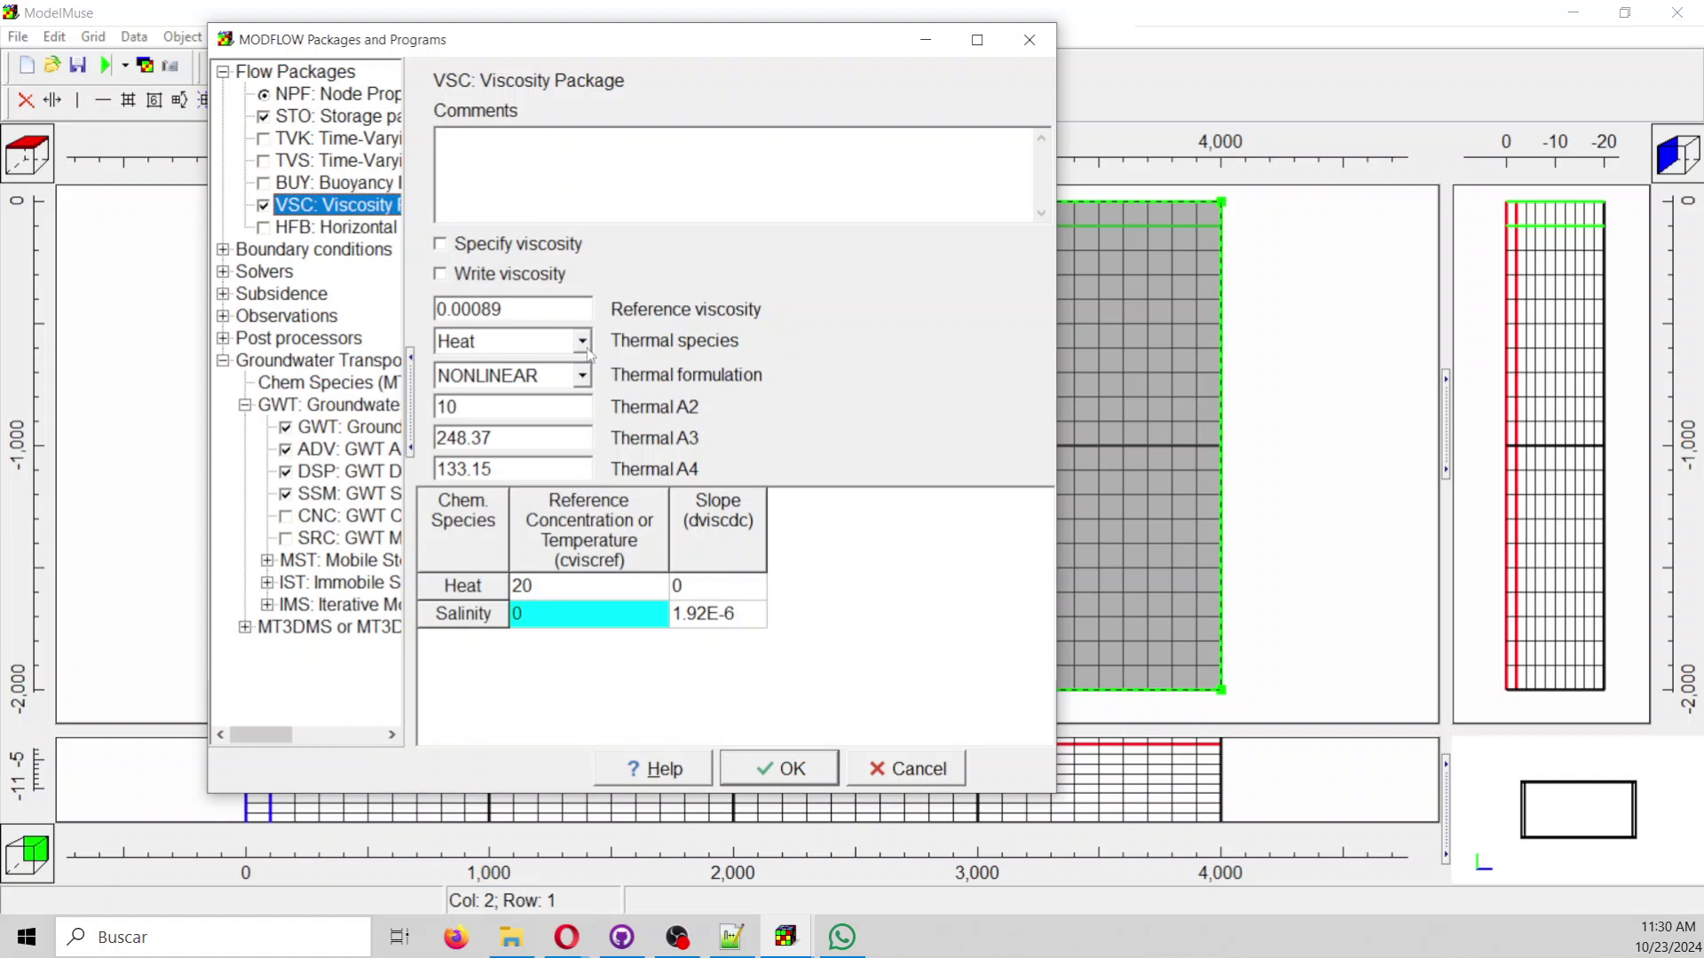
{"action": "left_click", "coordinate": [764, 765]}
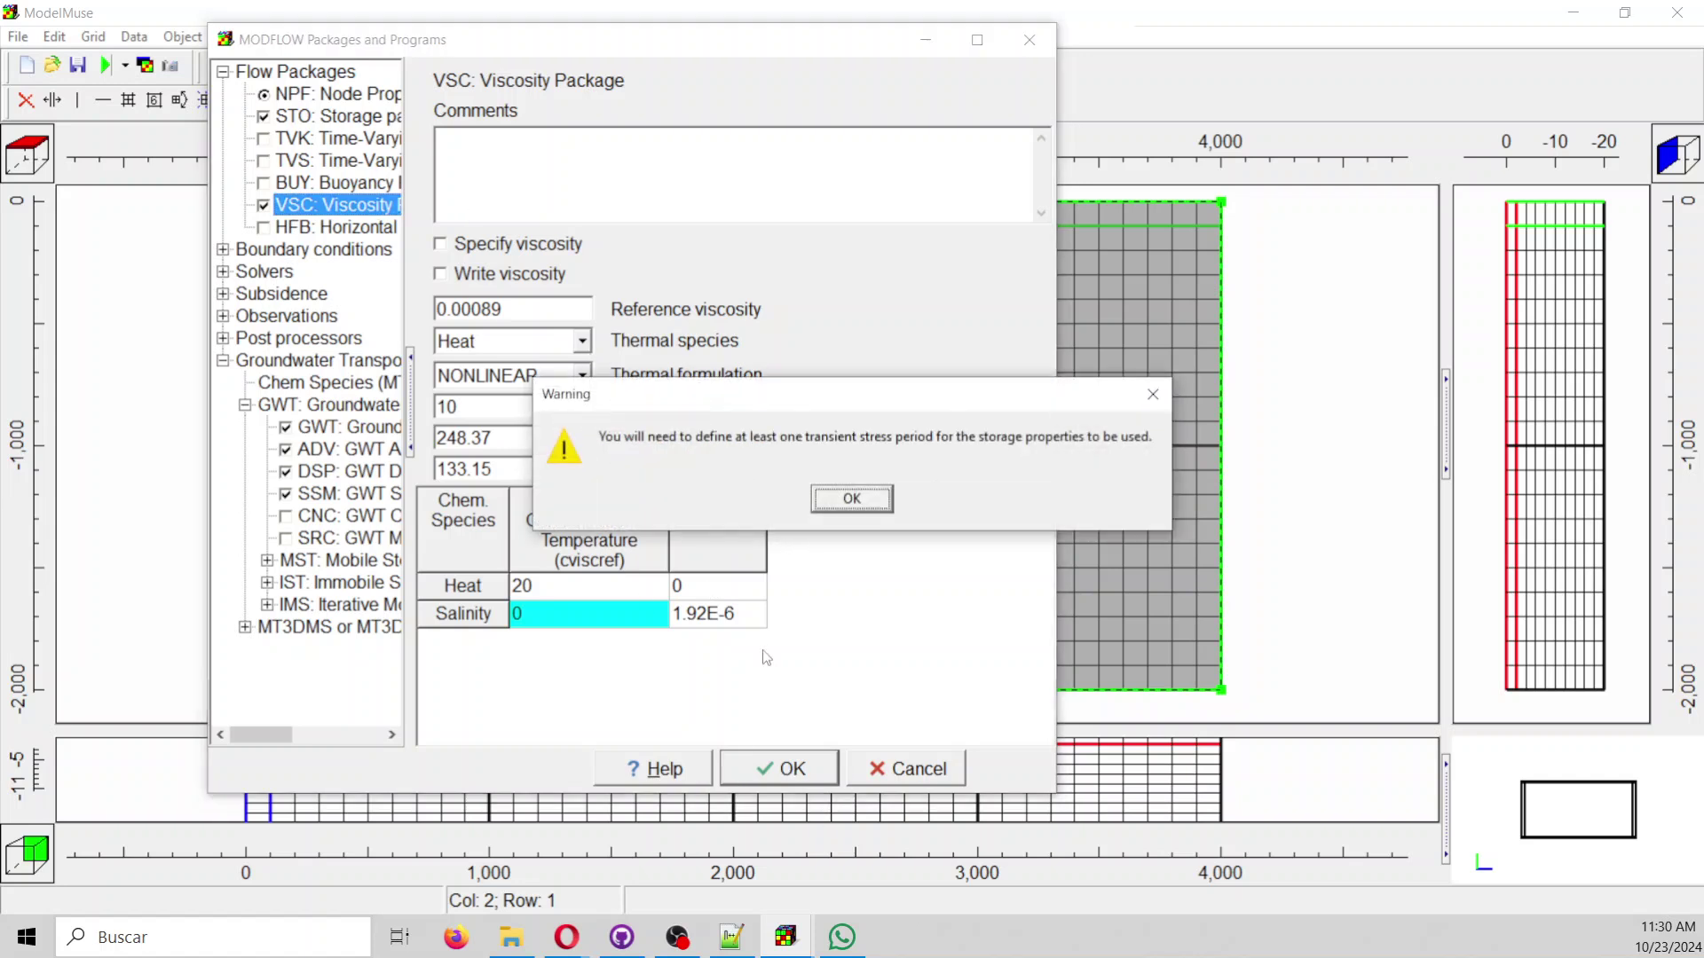
{"action": "left_click", "coordinate": [868, 503]}
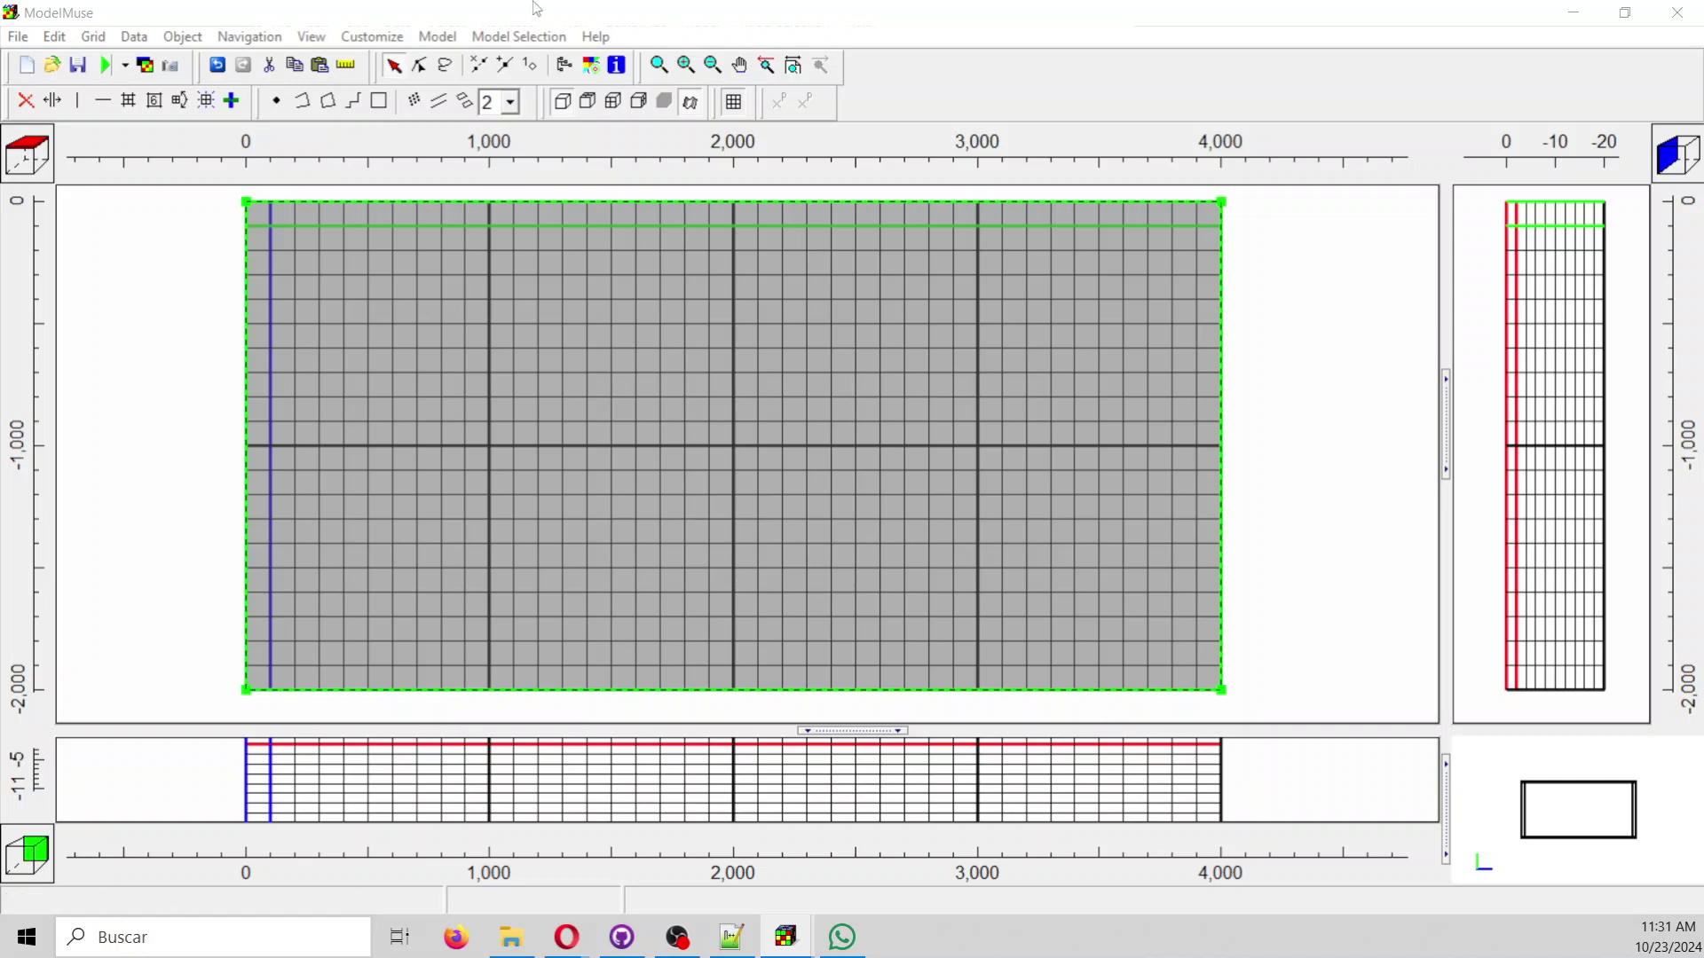
Set the first MODFLOW stress period to start at 0 and end at 864000 seconds.
{"action": "left_click", "coordinate": [444, 36]}
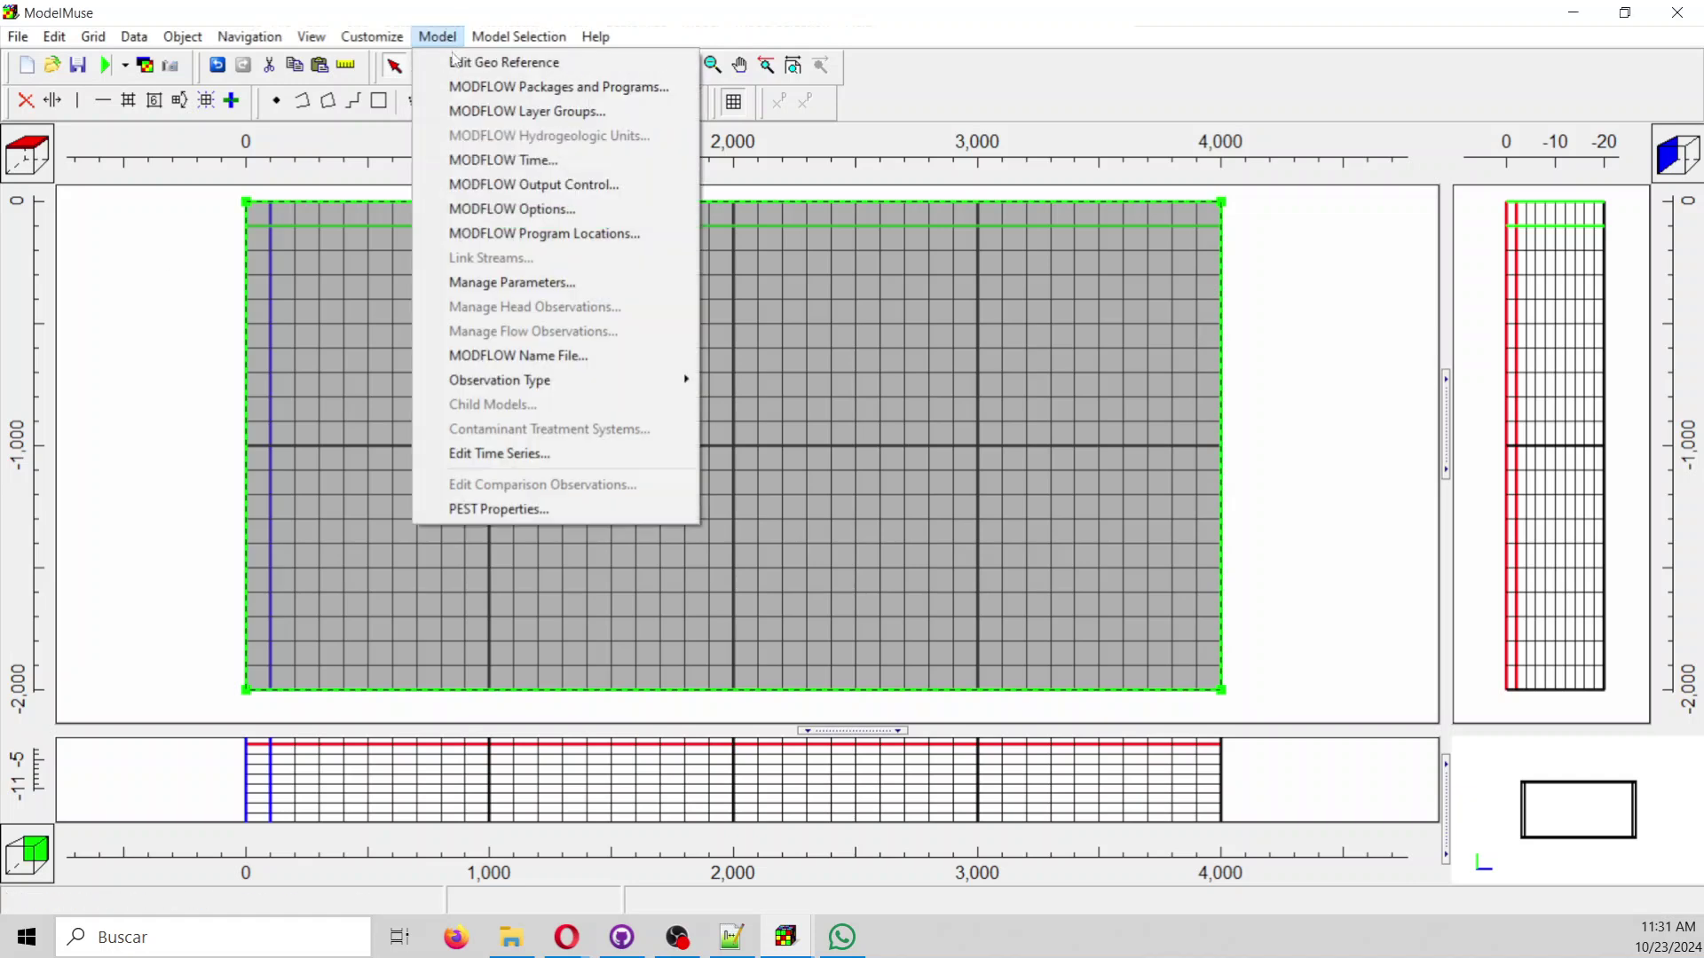
{"action": "left_click", "coordinate": [497, 159]}
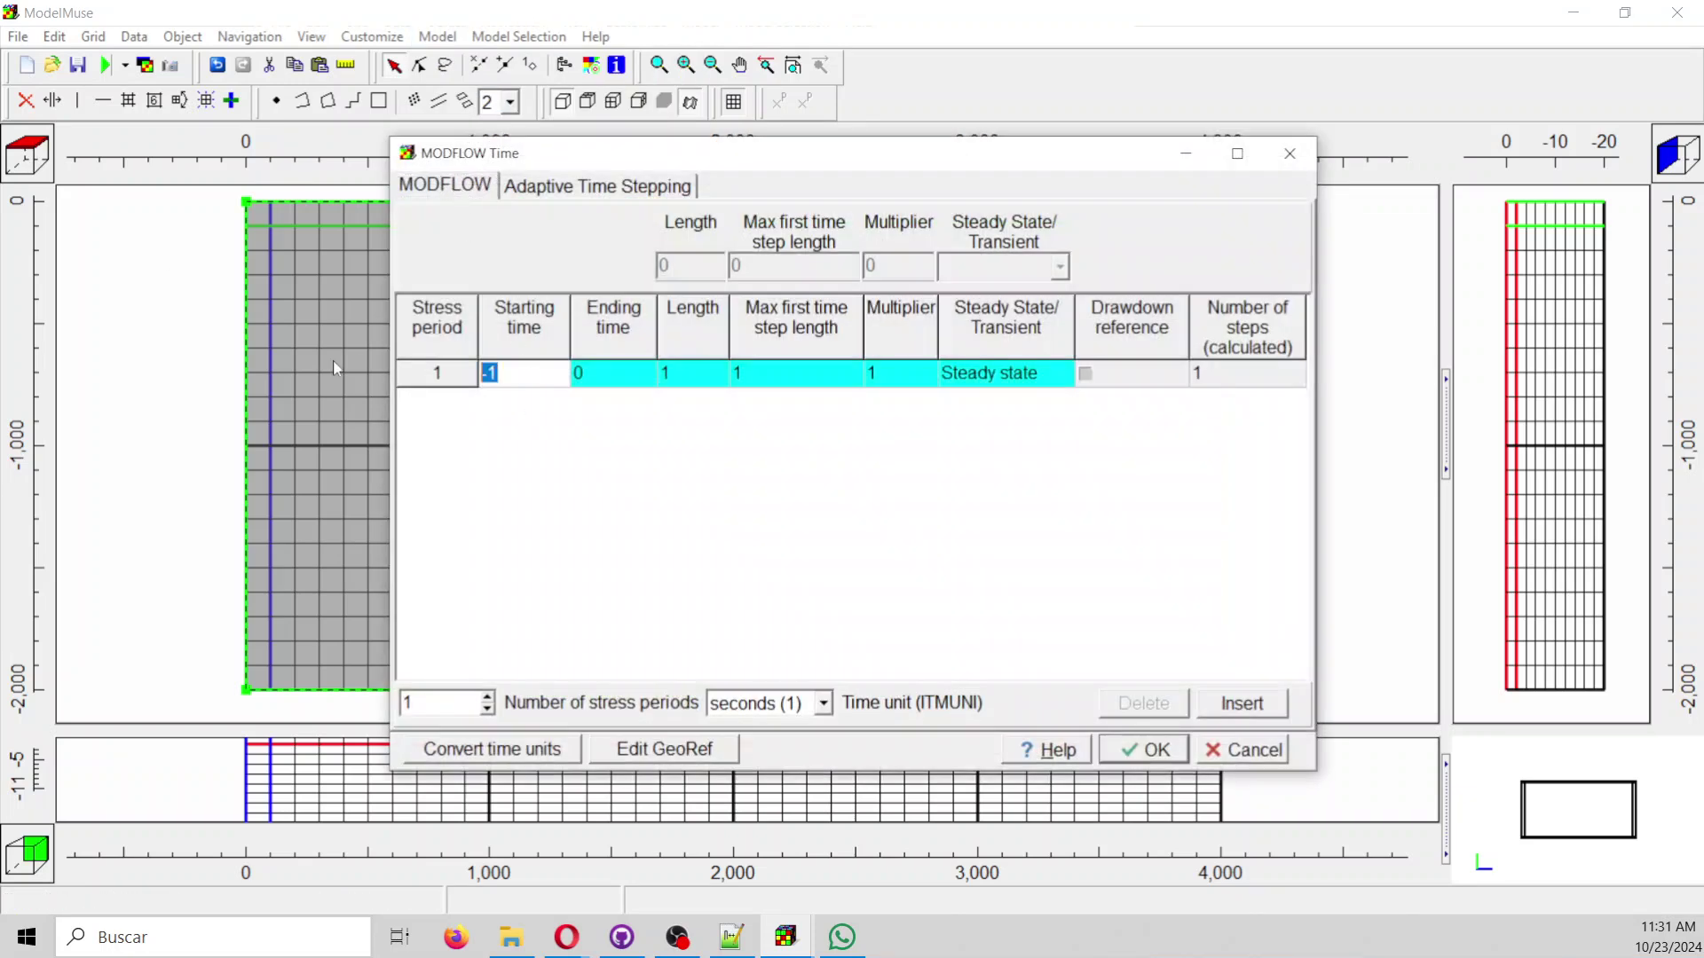
{"action": "type", "text": "0"}
{"action": "key", "text": "Tab"}
{"action": "type", "text": "86400"}
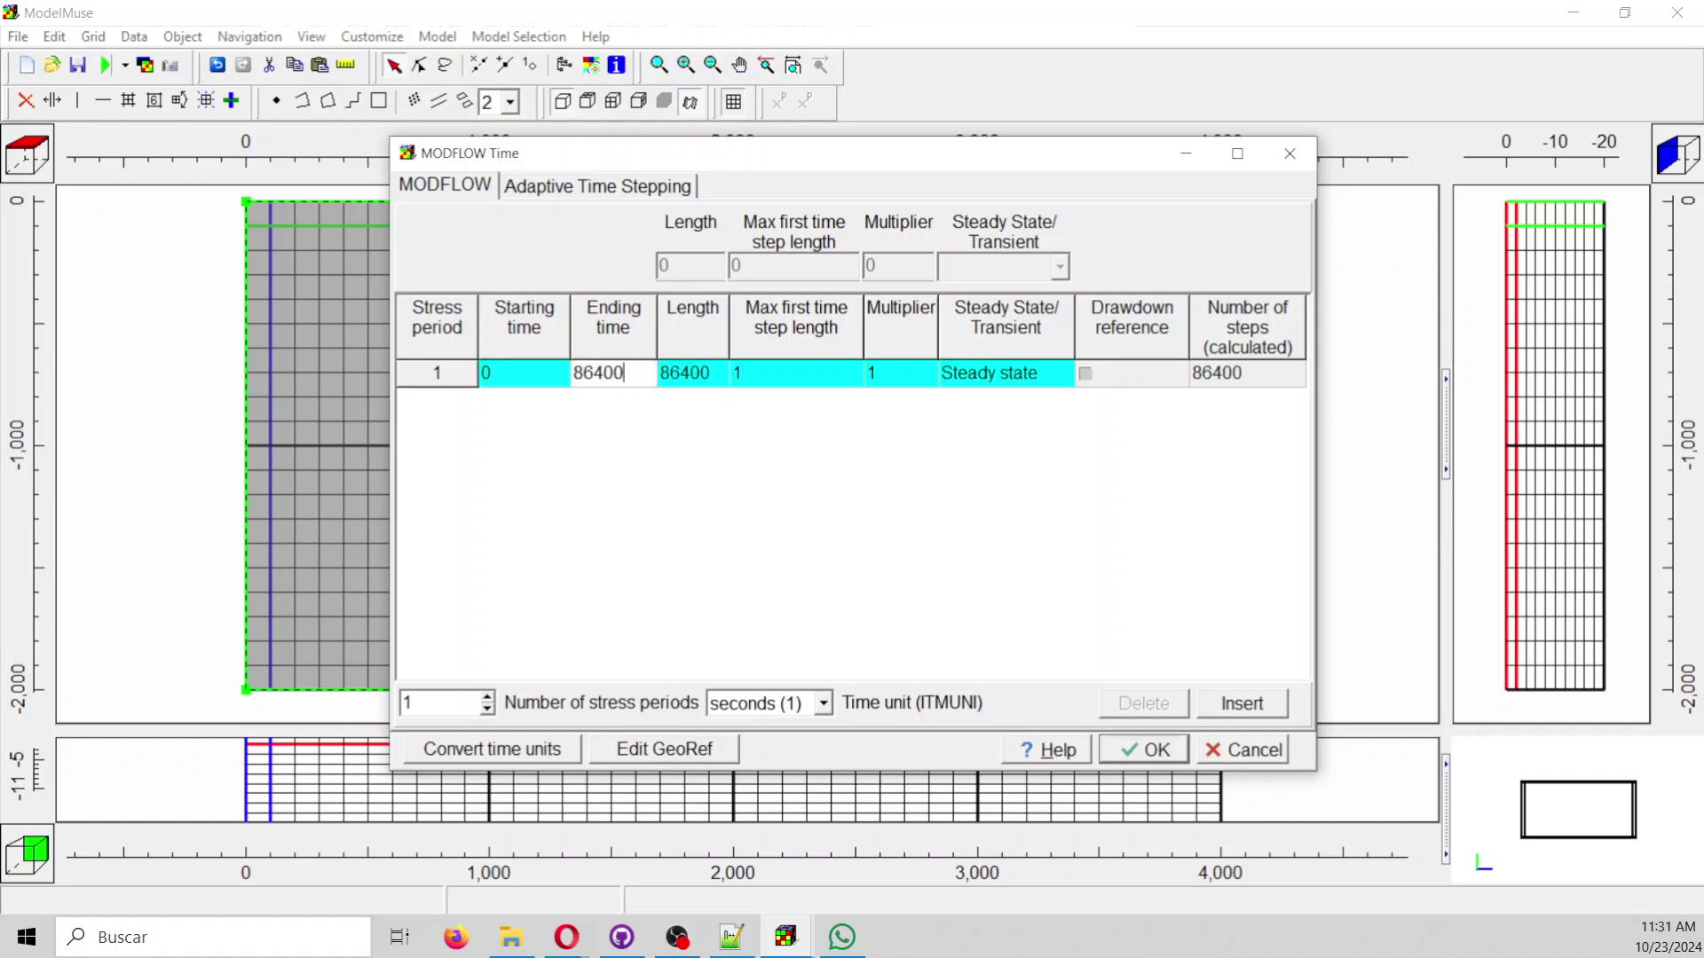
{"action": "type", "text": "0"}
Add a second, transient stress period and set its ending time to 86400000 seconds.
{"action": "left_click", "coordinate": [487, 698]}
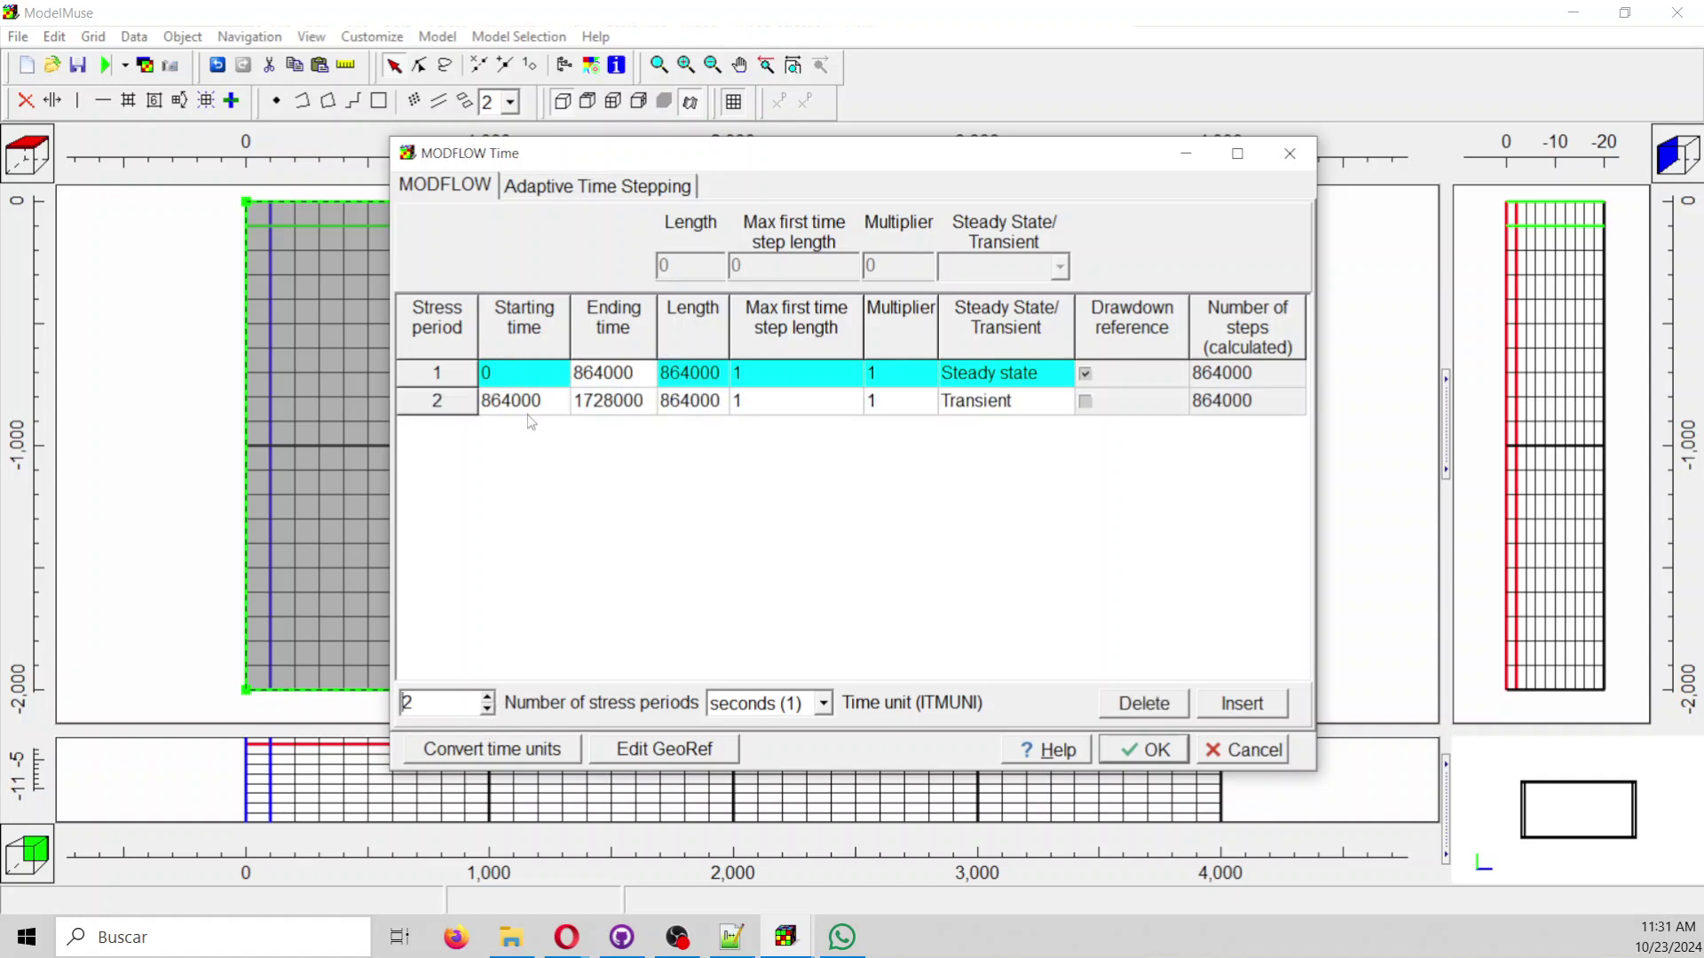
{"action": "left_click", "coordinate": [614, 408]}
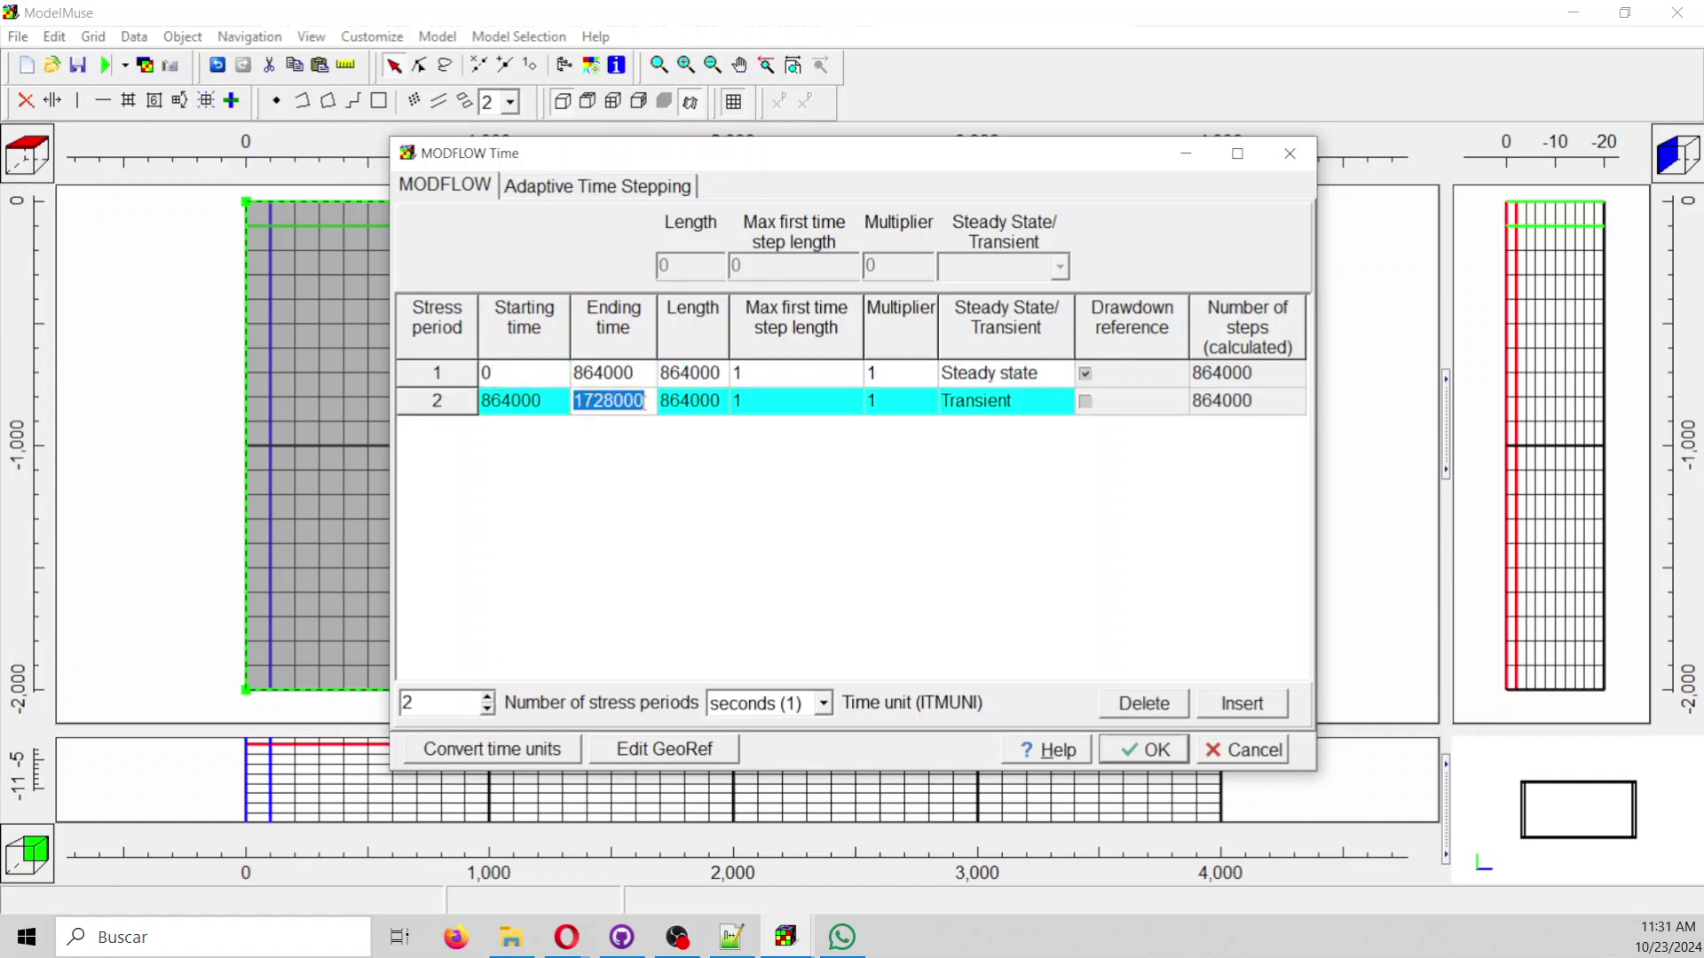
{"action": "type", "text": "864"}
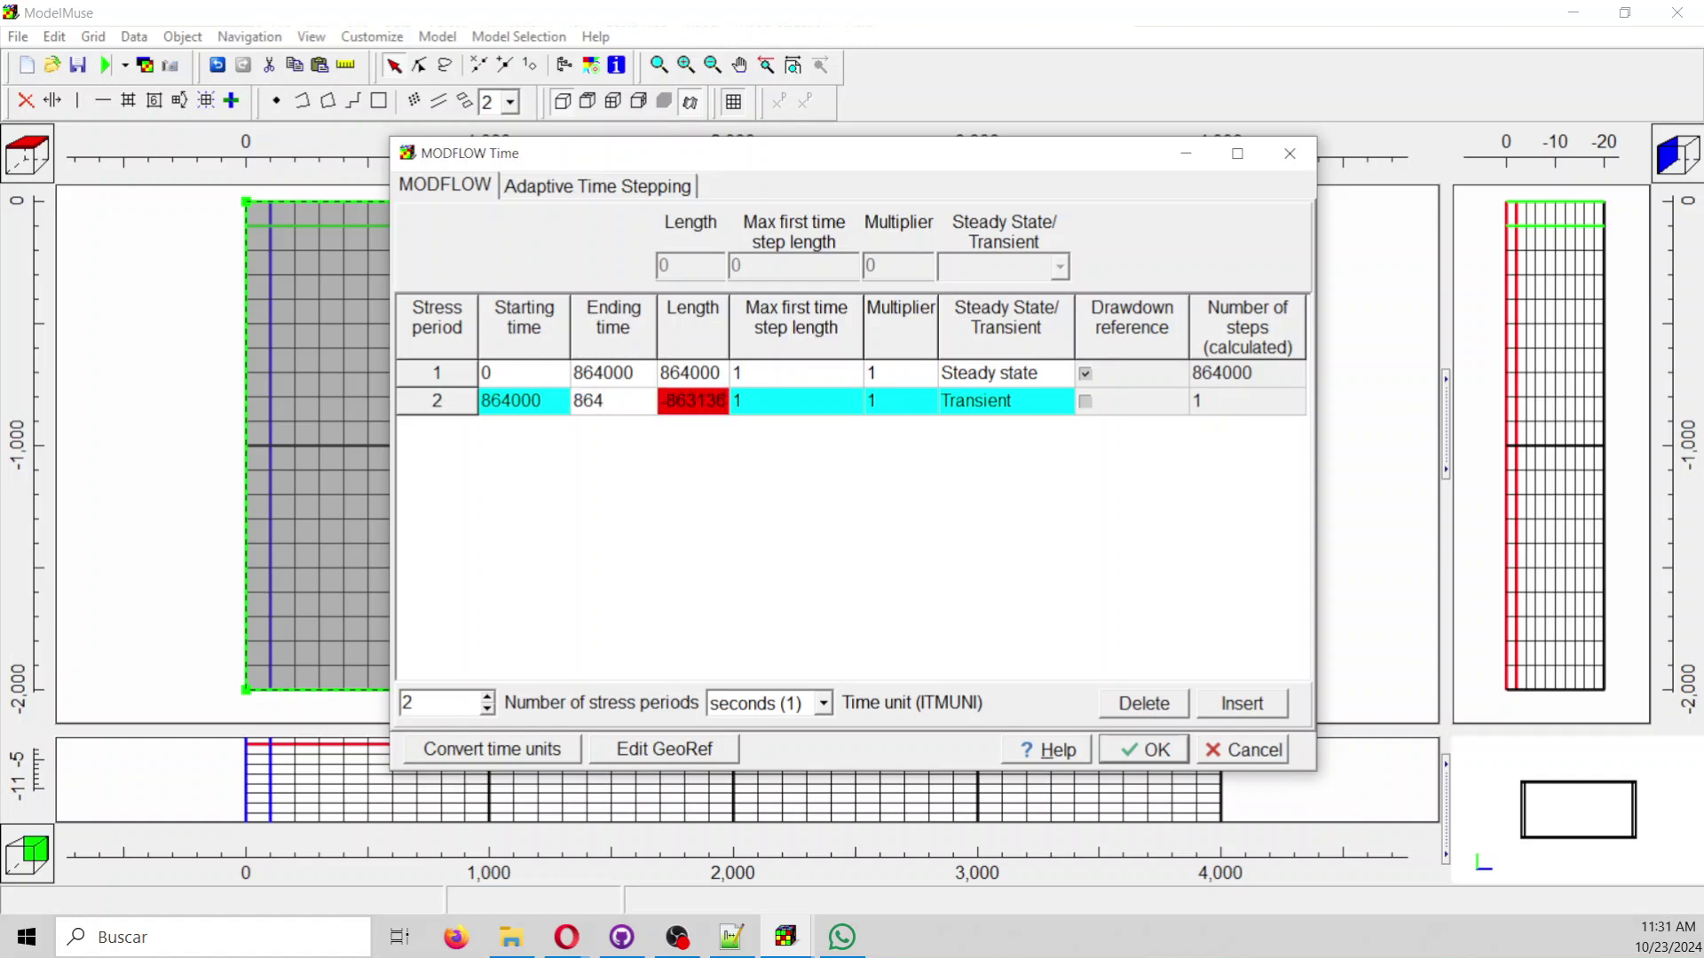
{"action": "type", "text": "00000"}
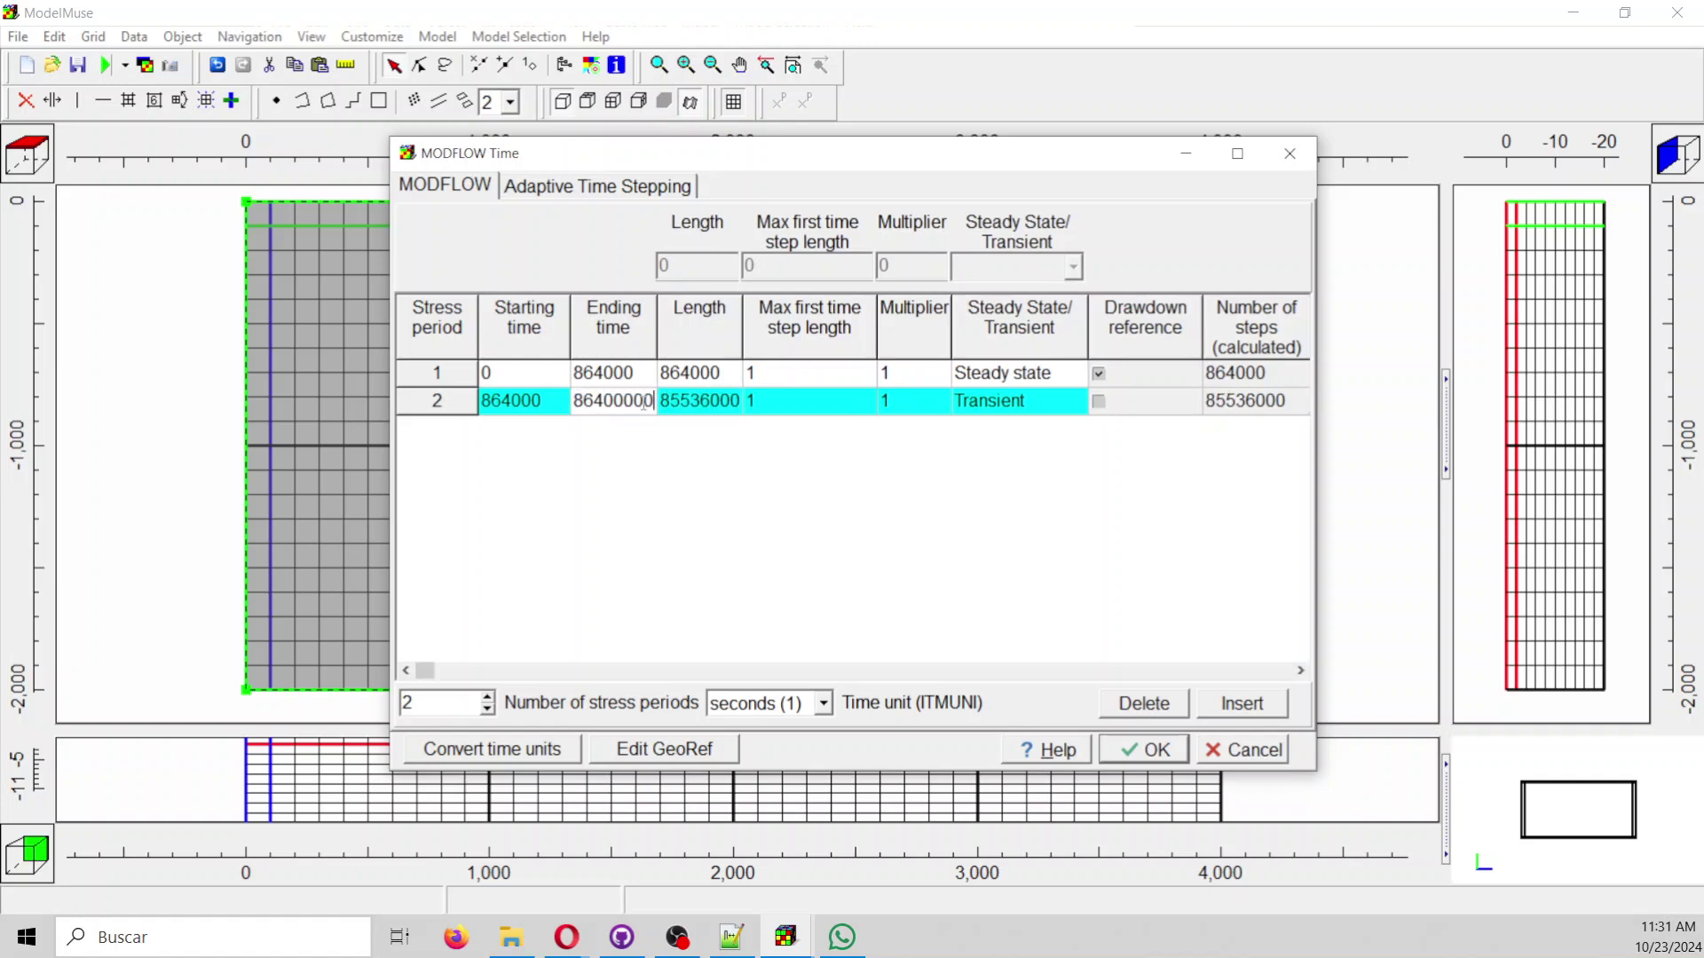
Set the number of time steps to 1 for stress period 1 and 4 for stress period 2, and apply the time settings.
{"action": "left_click", "coordinate": [816, 371]}
{"action": "left_click", "coordinate": [857, 376]}
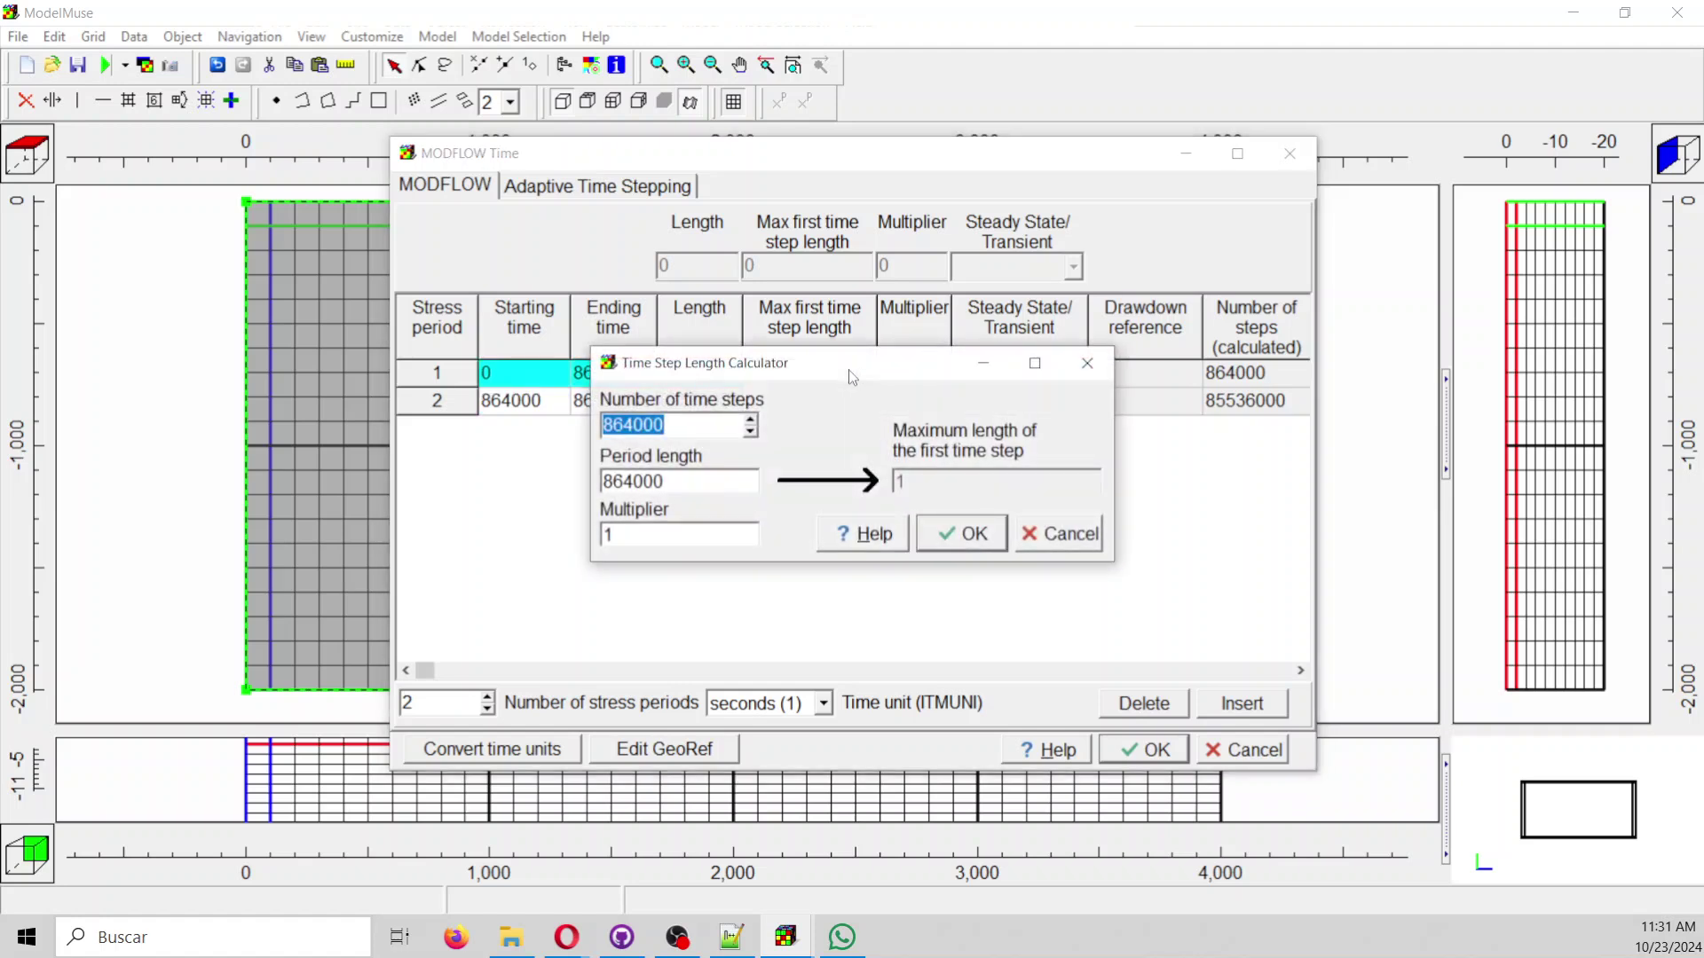
{"action": "type", "text": "1"}
{"action": "left_click", "coordinate": [942, 542]}
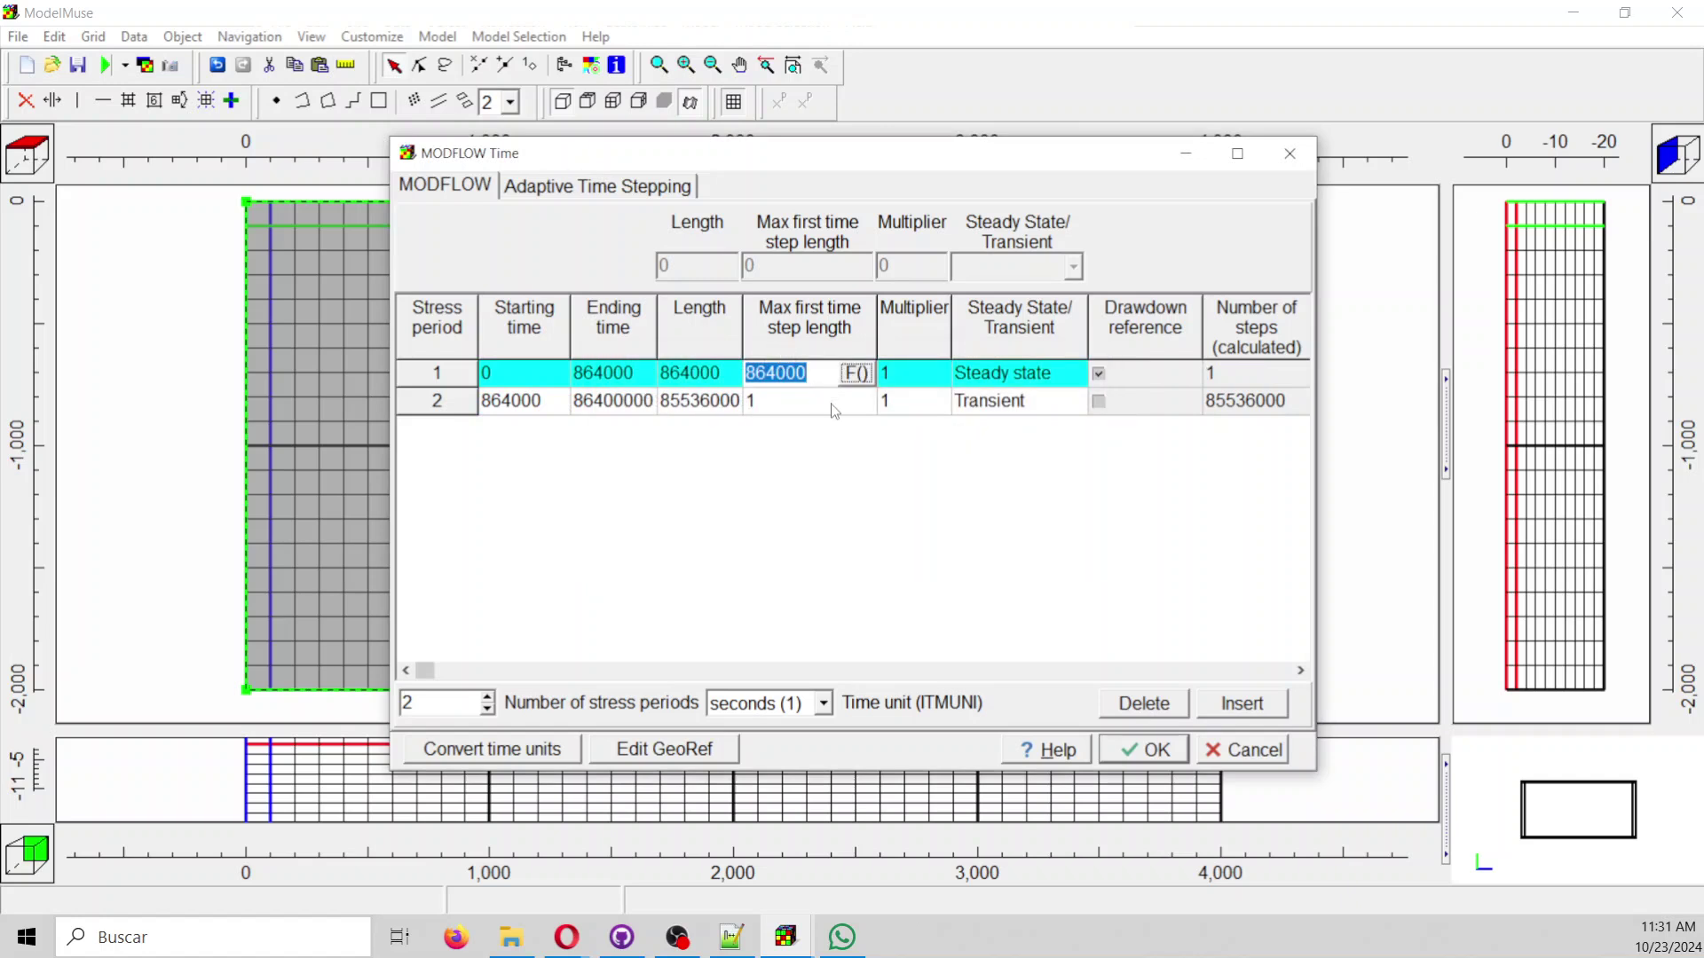
{"action": "left_click", "coordinate": [825, 404]}
{"action": "left_click", "coordinate": [857, 401]}
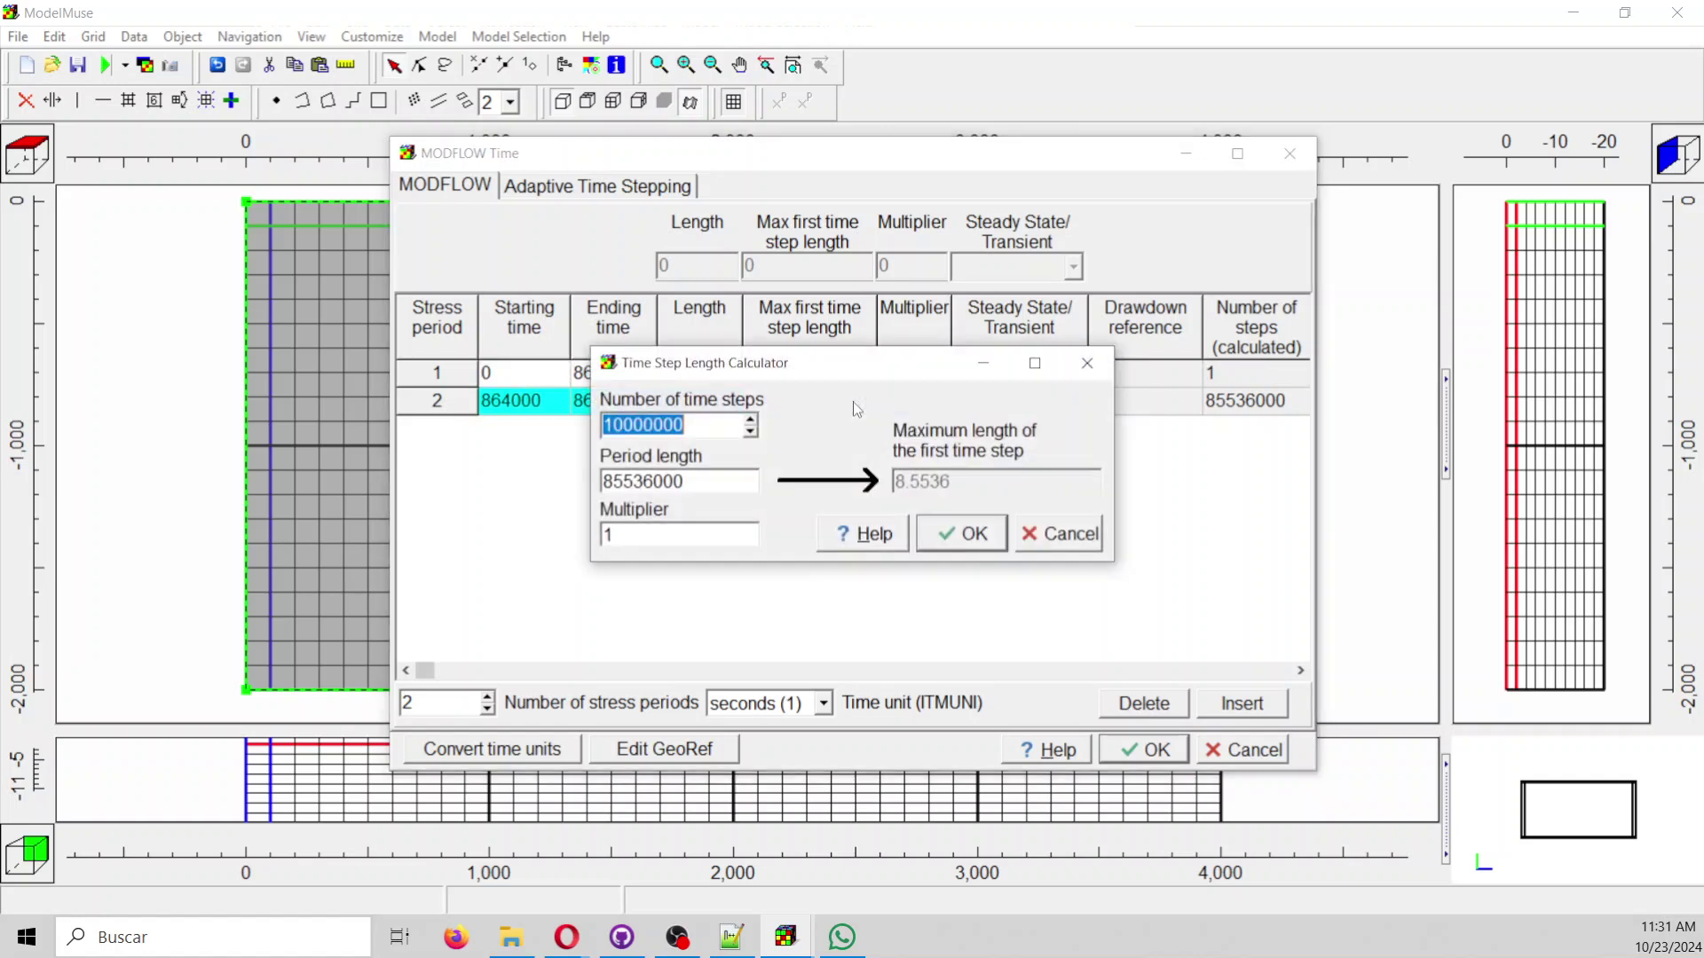
{"action": "type", "text": "4"}
{"action": "left_click", "coordinate": [963, 541]}
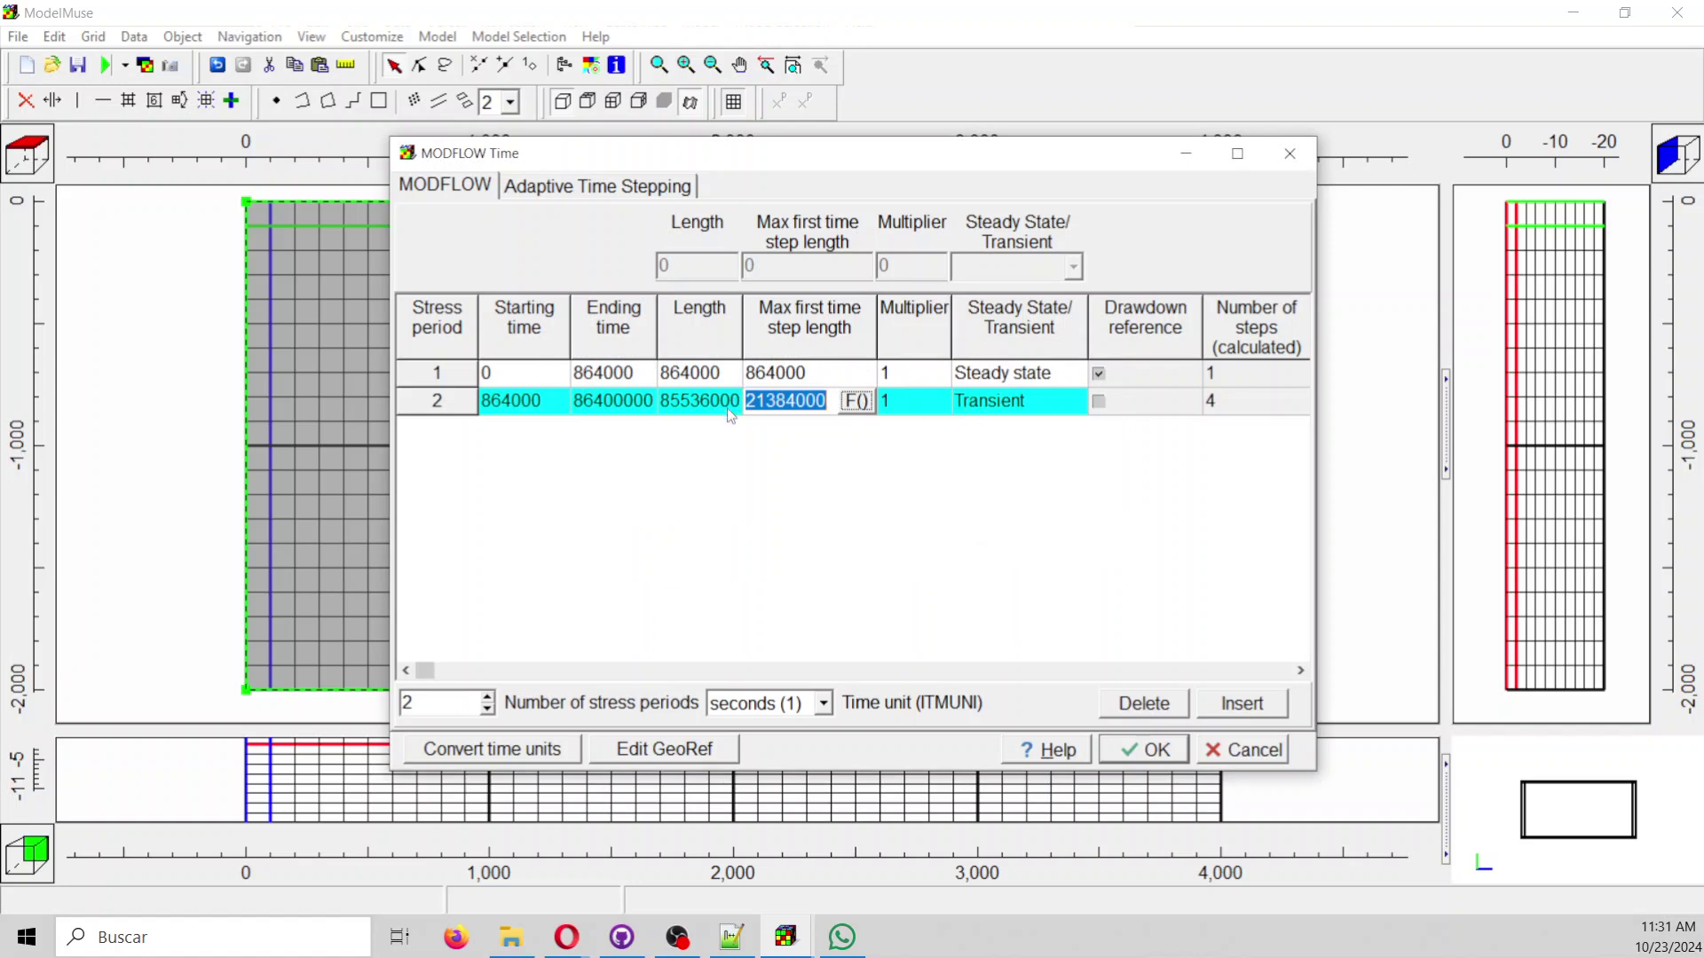
{"action": "left_click", "coordinate": [705, 439]}
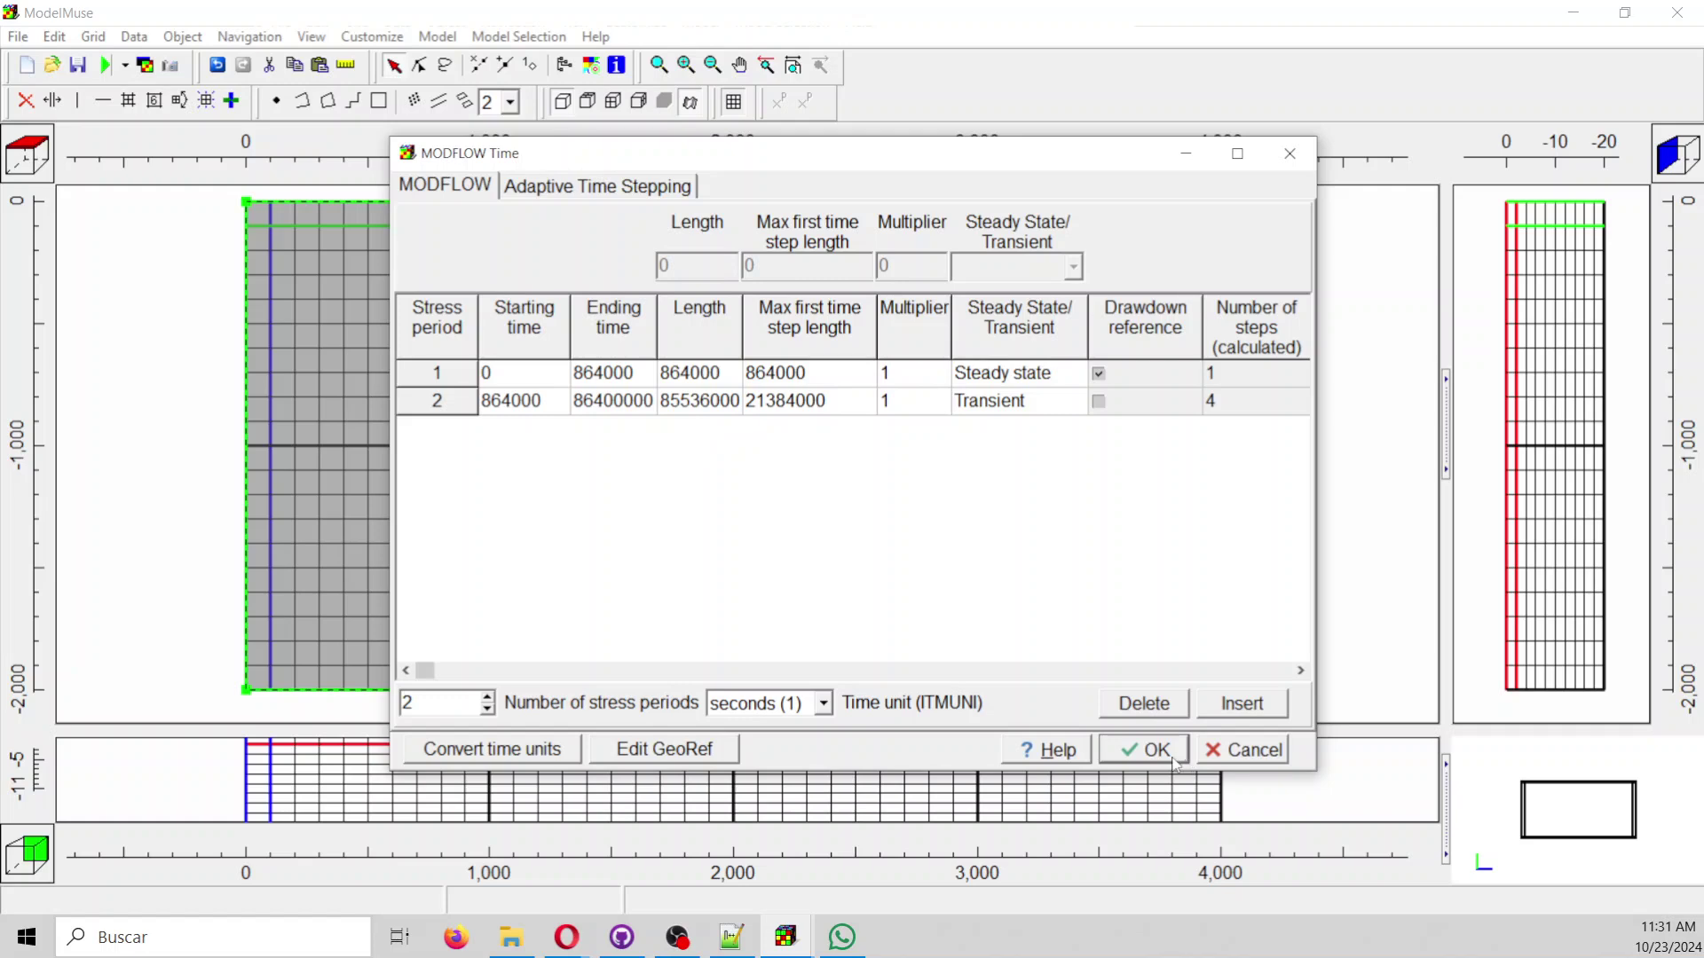
{"action": "left_click", "coordinate": [1145, 750]}
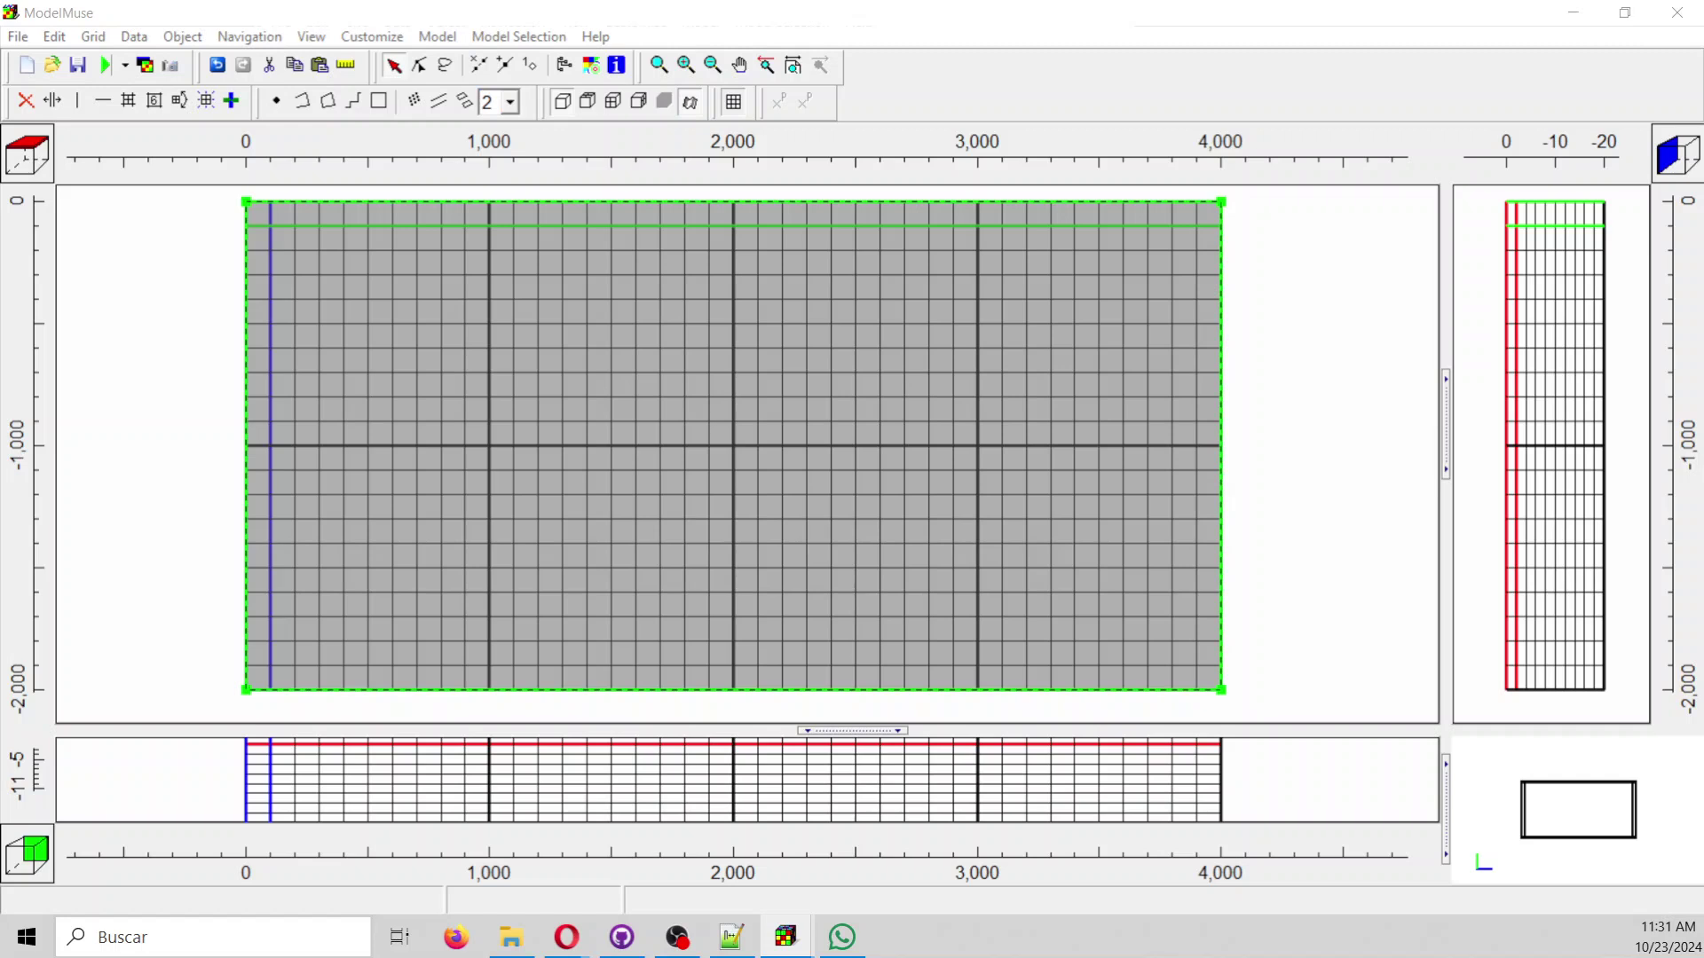
Hide the selected rectangular object covering the whole model grid.
{"action": "right_click", "coordinate": [355, 294]}
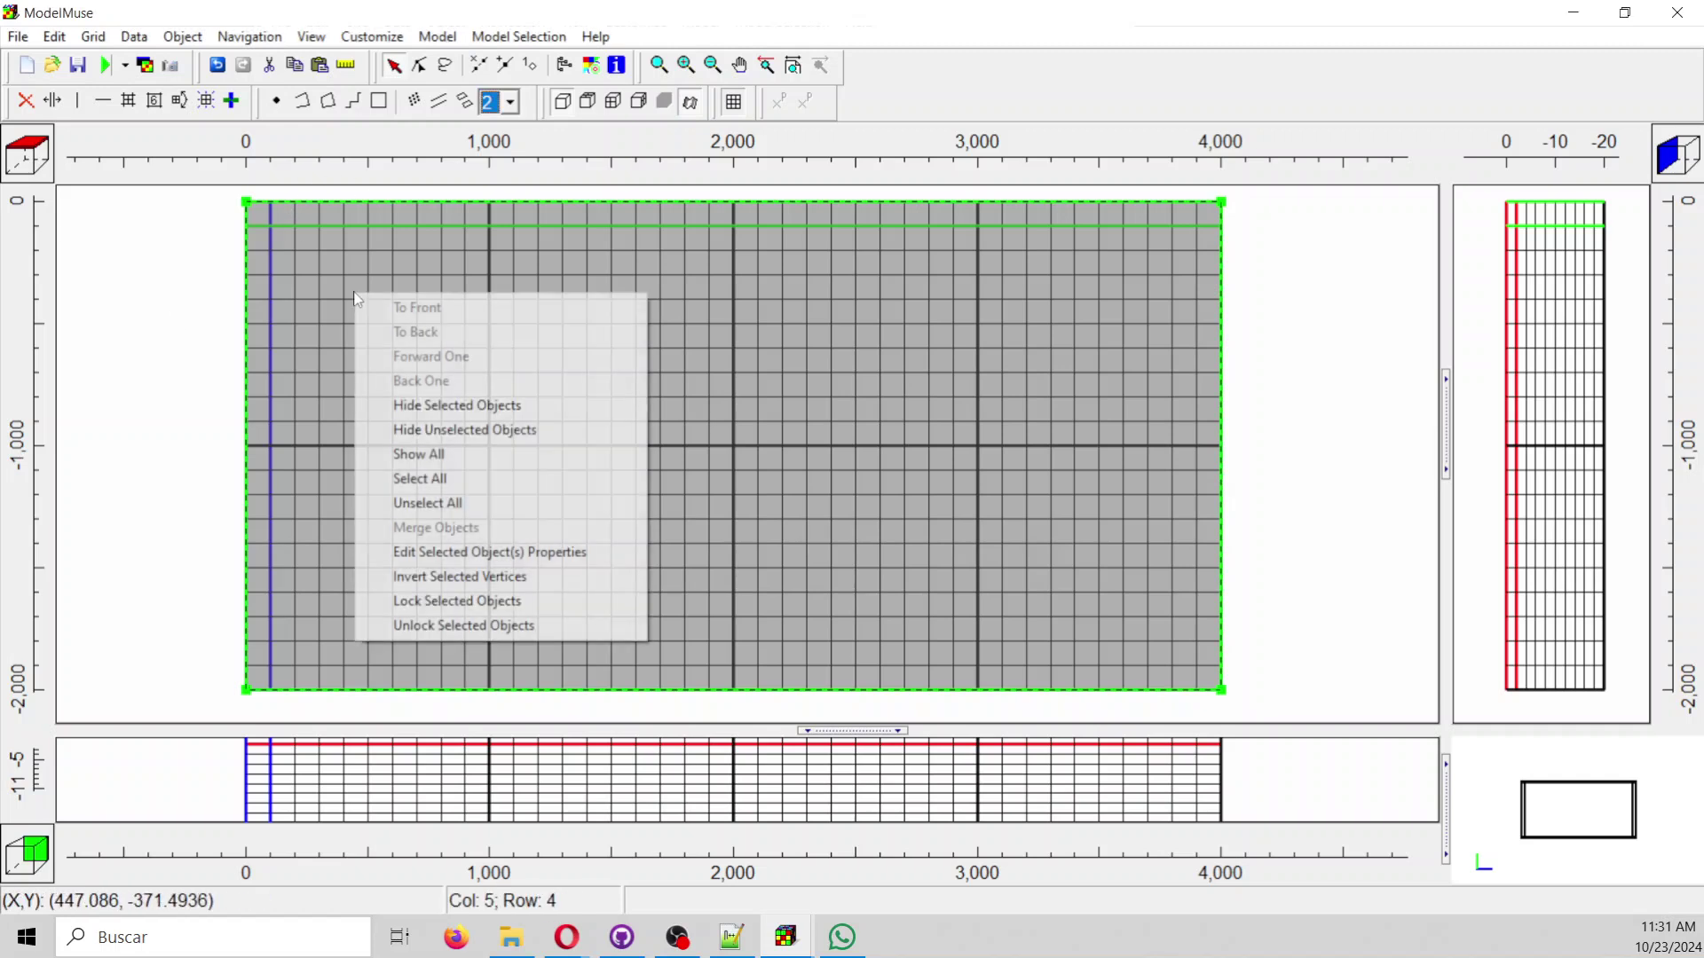
{"action": "left_click", "coordinate": [390, 405]}
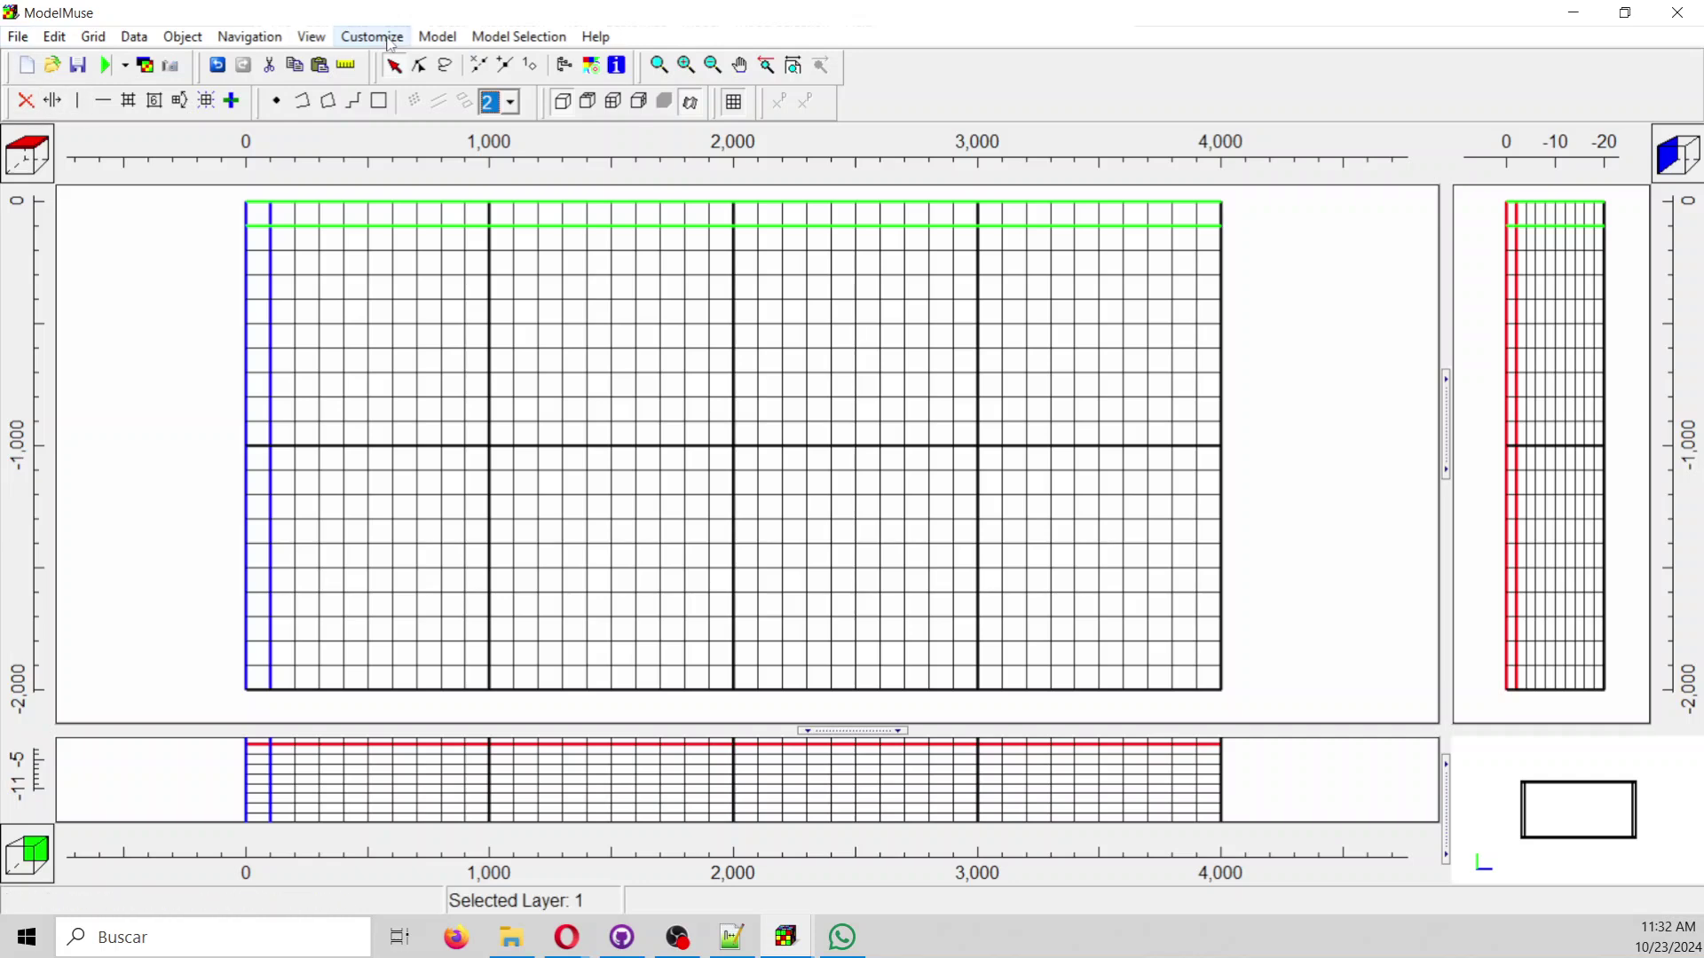
Activate the WEL Well package and the GHB General-Head Boundary package in the MODFLOW packages and apply the changes.
{"action": "left_click", "coordinate": [438, 37]}
{"action": "left_click", "coordinate": [568, 86]}
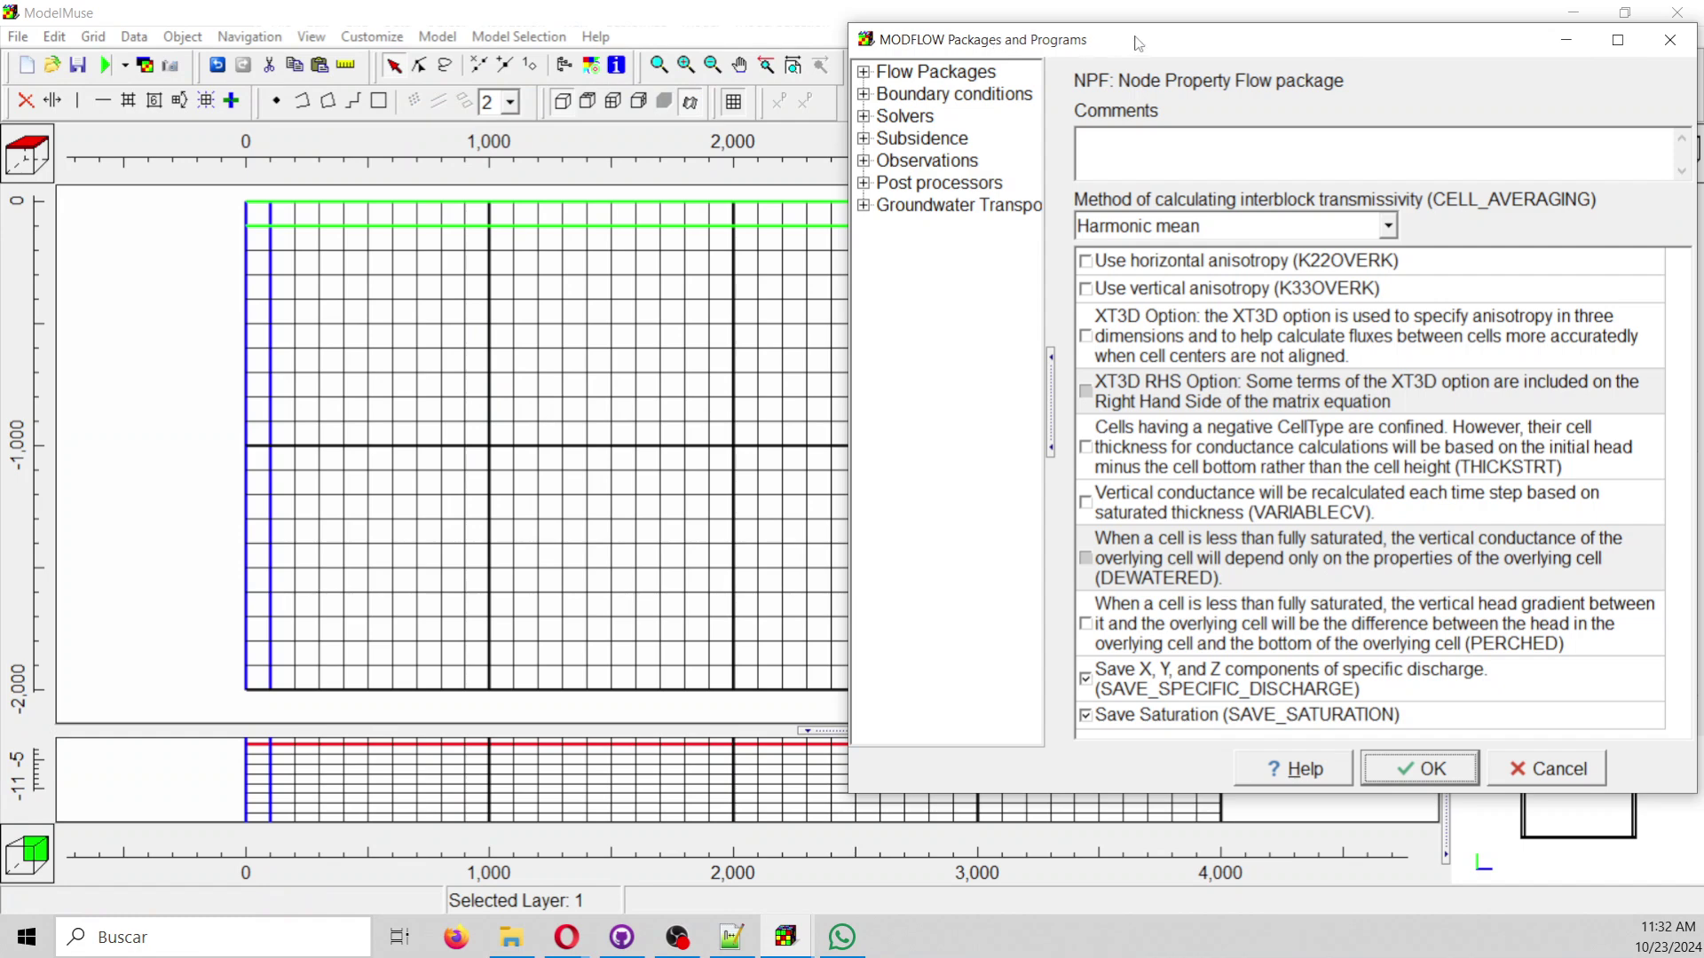
{"action": "left_click_drag", "start_coordinate": [1138, 42], "coordinate": [470, 25]}
{"action": "left_click", "coordinate": [195, 76]}
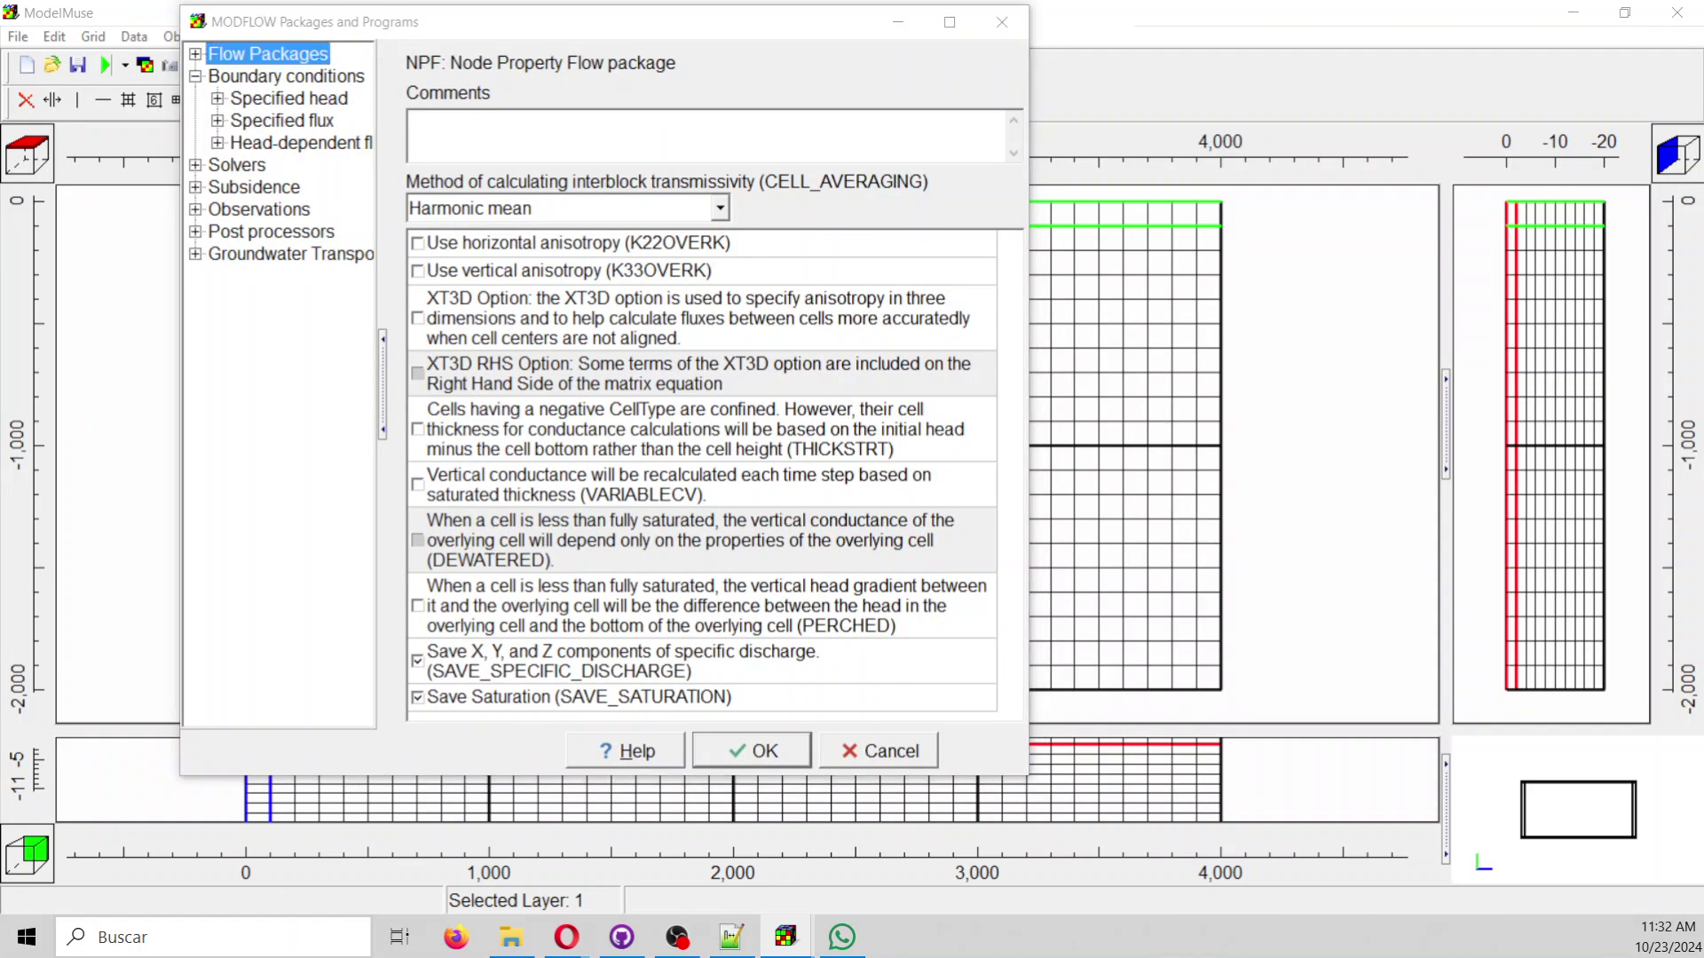
{"action": "left_click", "coordinate": [218, 98]}
{"action": "left_click", "coordinate": [217, 143]}
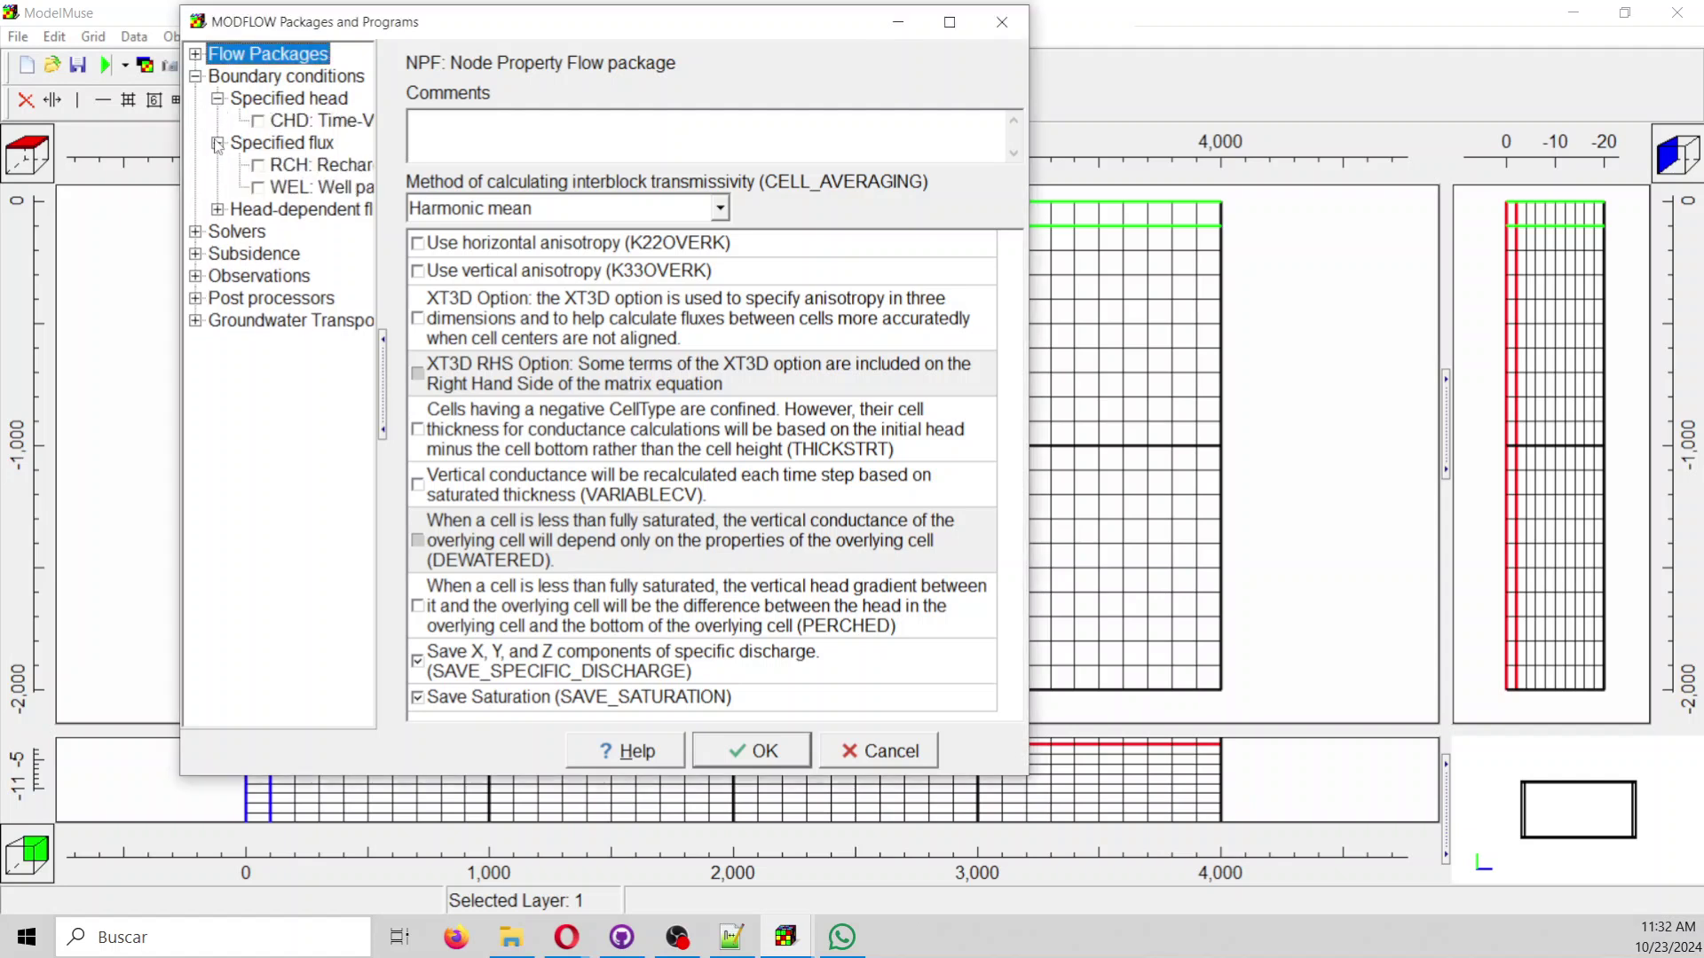
{"action": "left_click", "coordinate": [217, 210]}
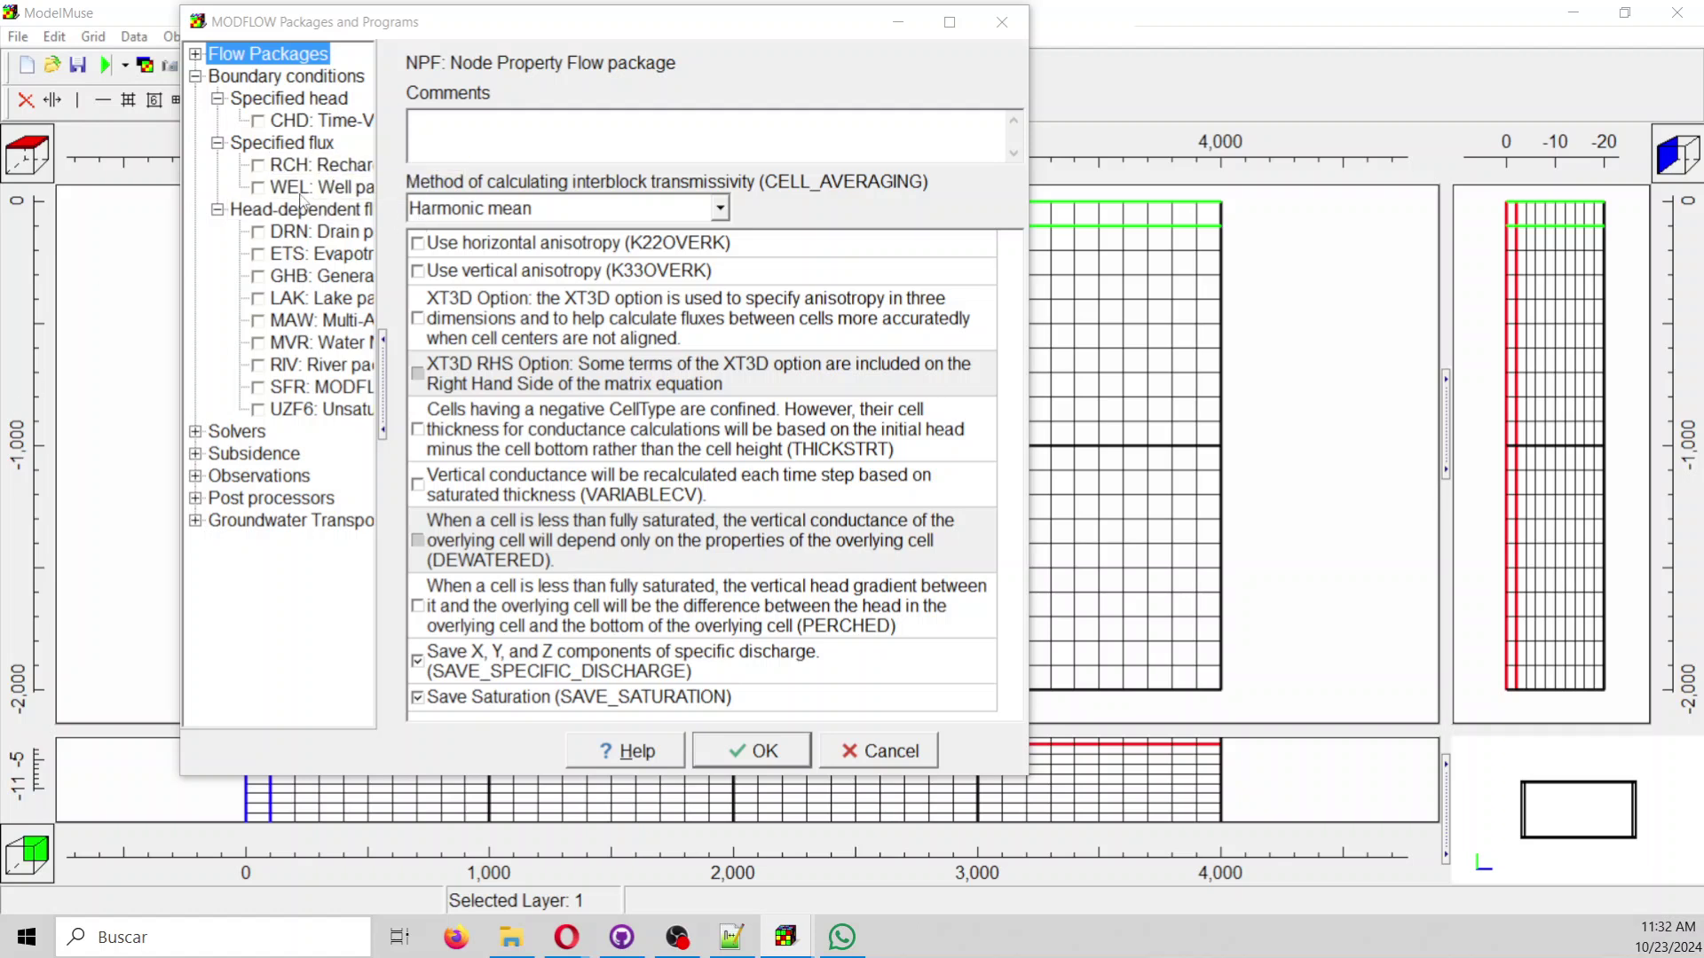
{"action": "left_click", "coordinate": [259, 188]}
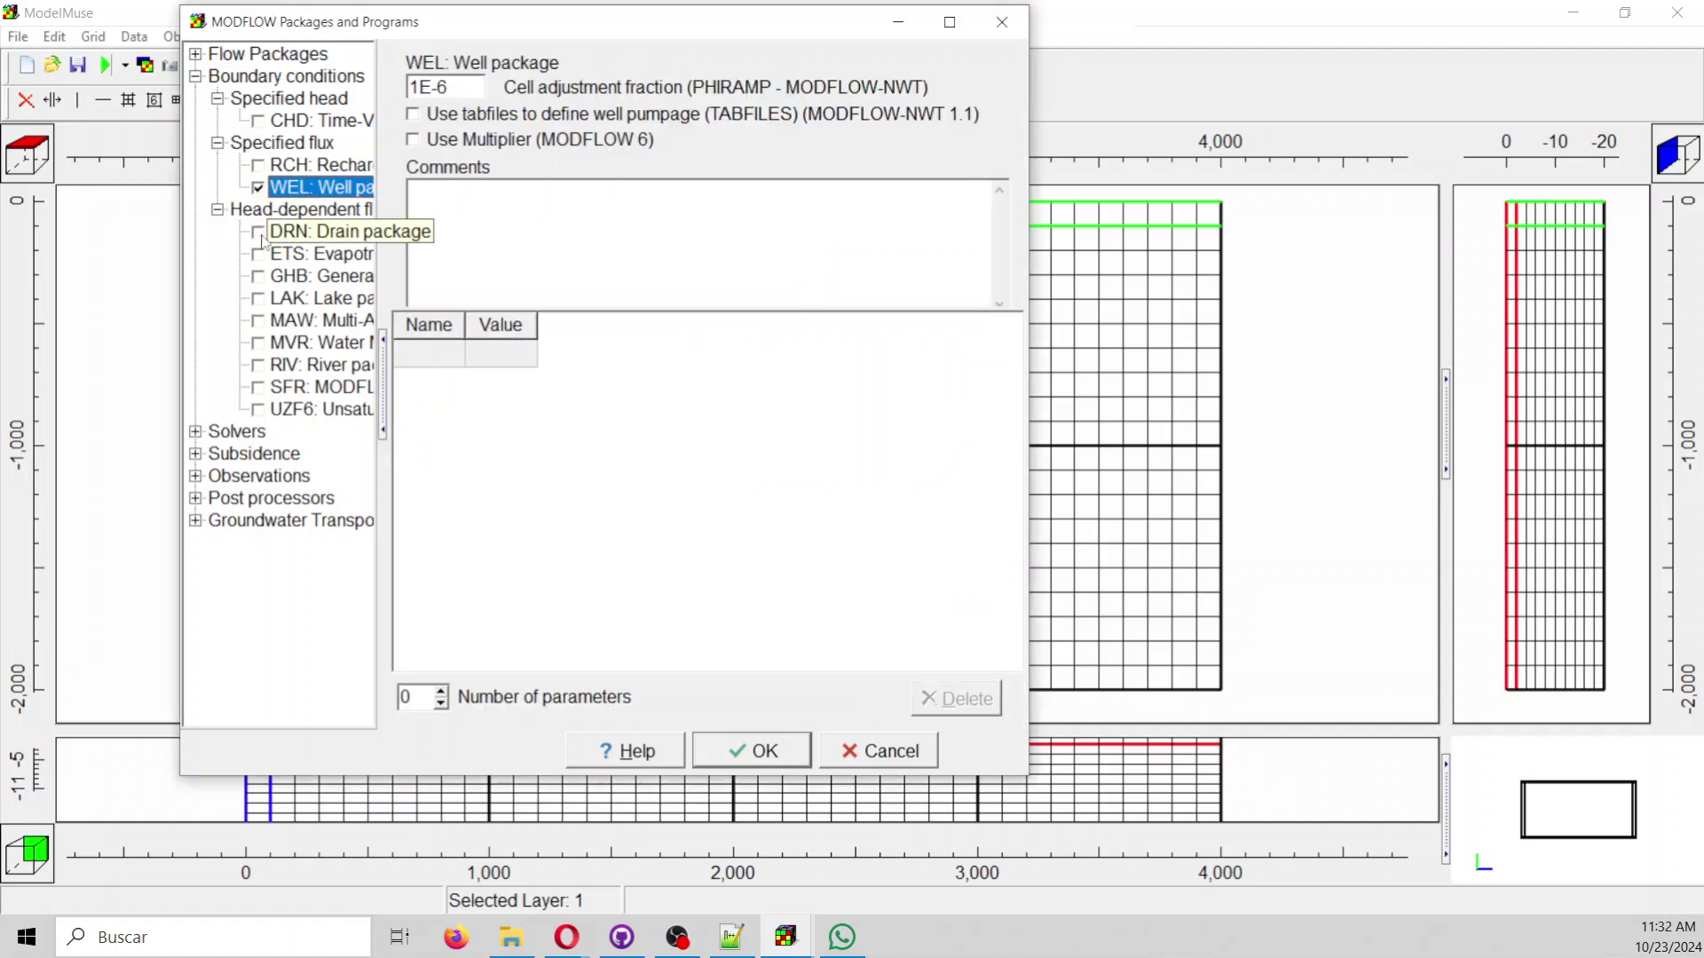
{"action": "left_click", "coordinate": [258, 276]}
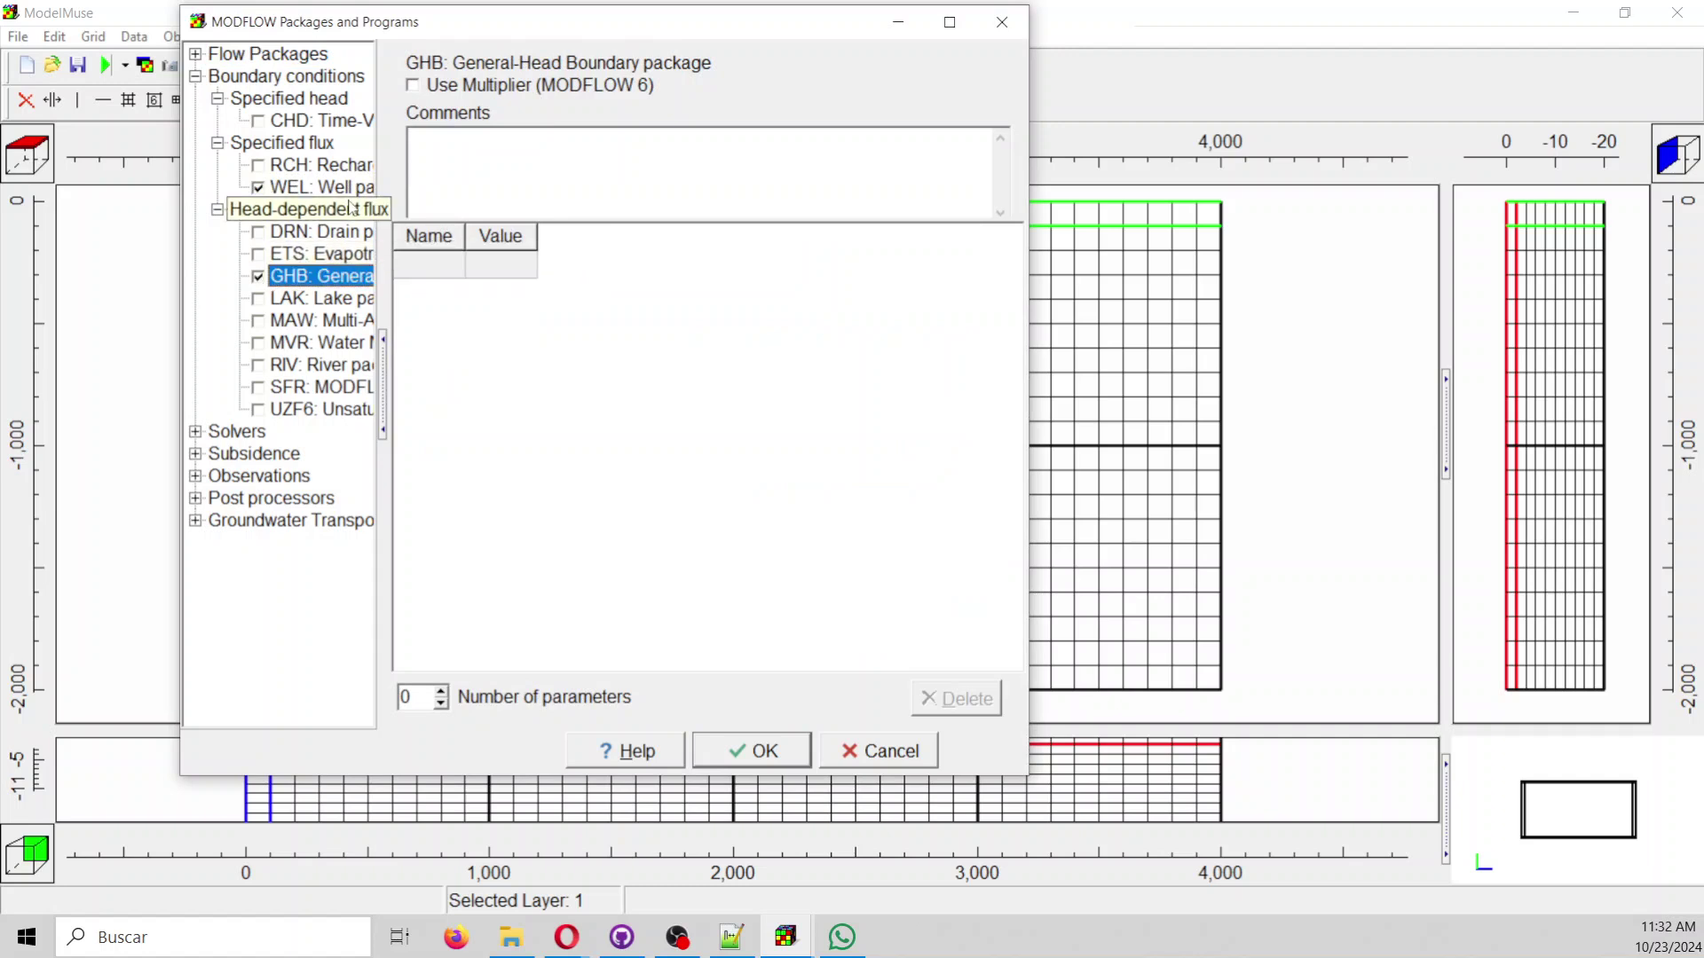
{"action": "left_click", "coordinate": [216, 209]}
{"action": "left_click", "coordinate": [217, 209]}
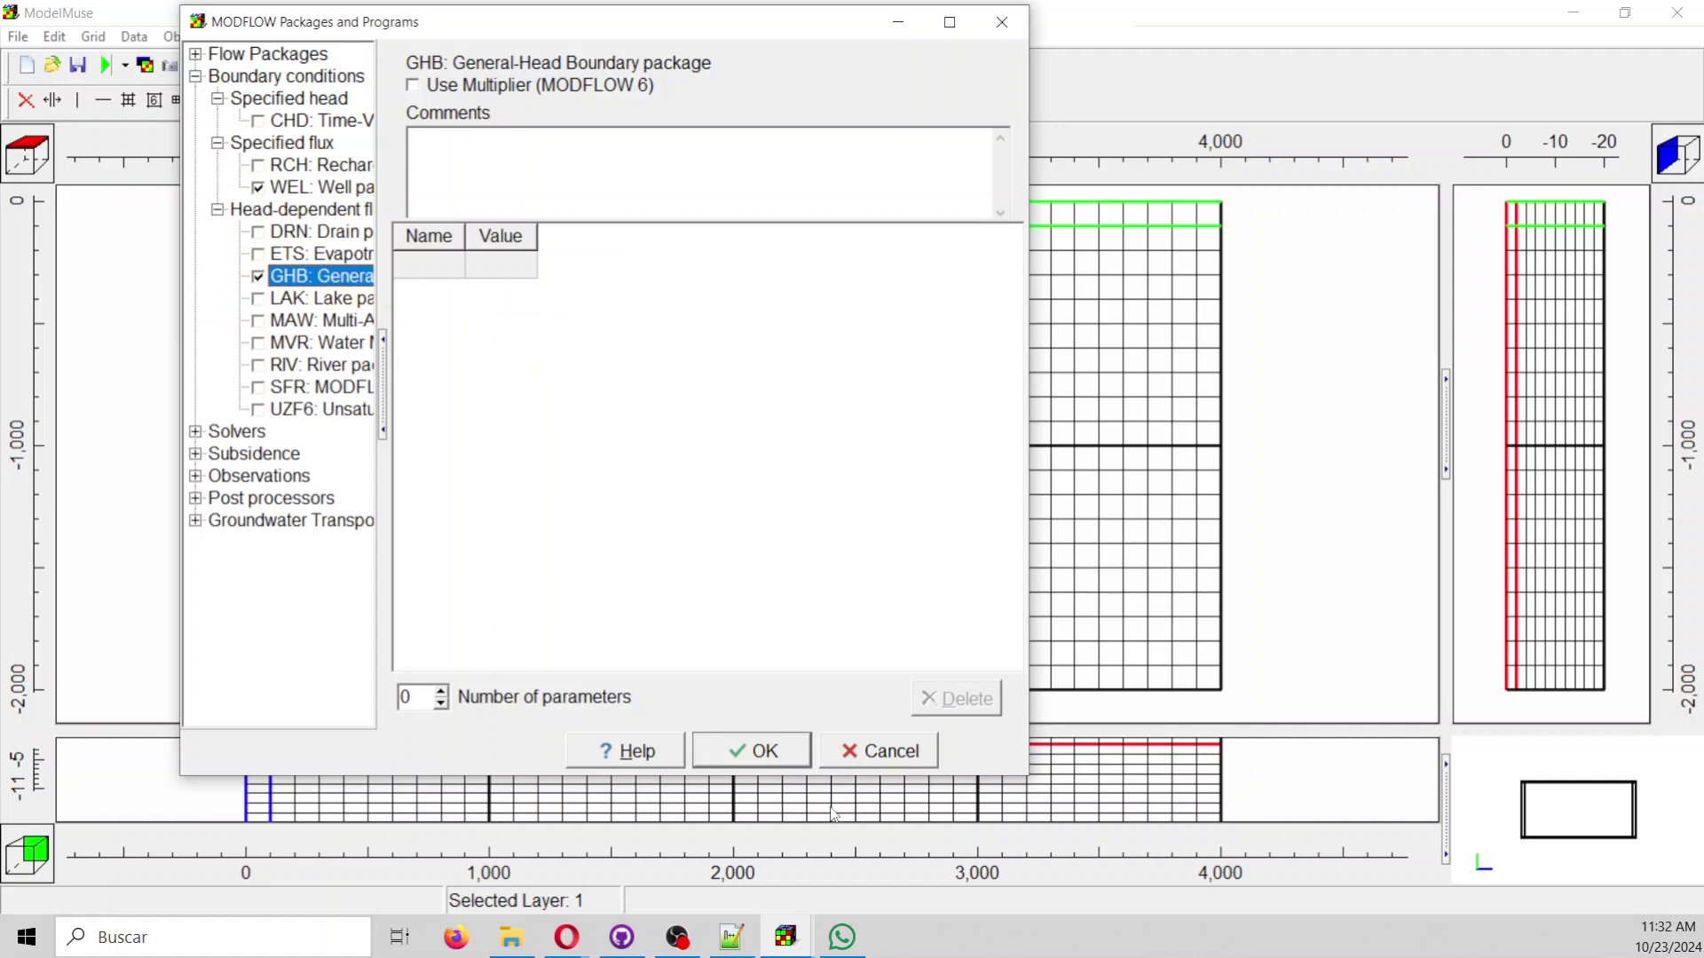
{"action": "left_click", "coordinate": [782, 743]}
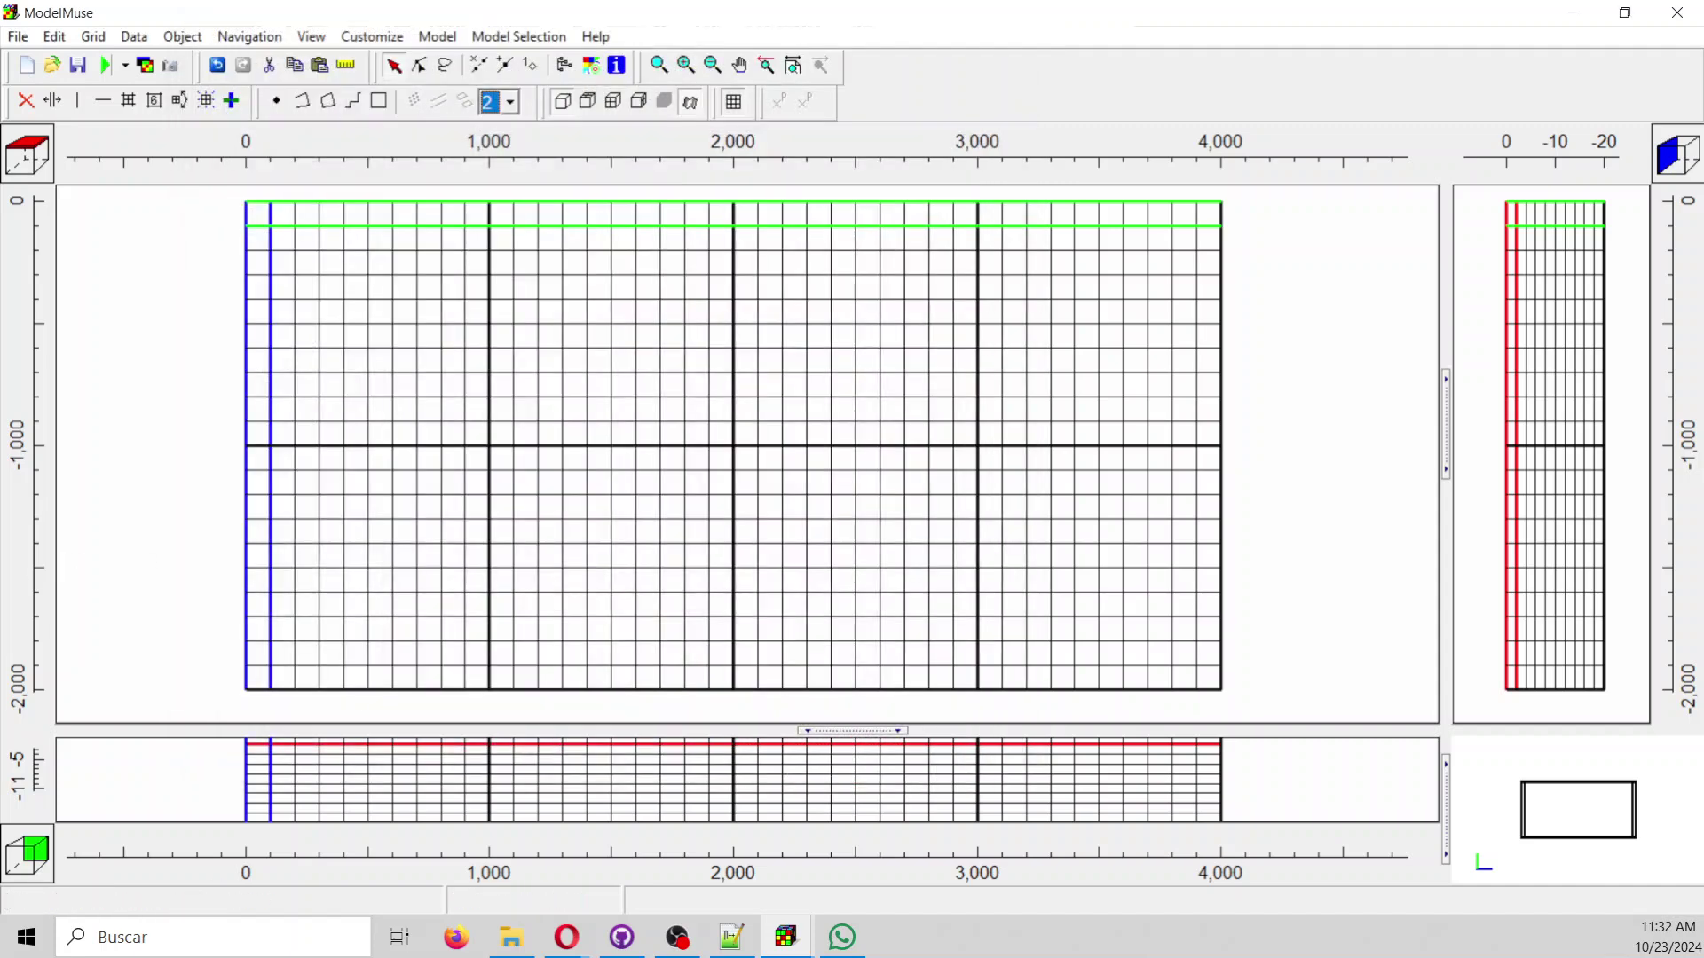
Start a shapefile import with regionalFlow.shp from the Shp folder.
{"action": "left_click", "coordinate": [18, 37]}
{"action": "mouse_move", "coordinate": [84, 182]}
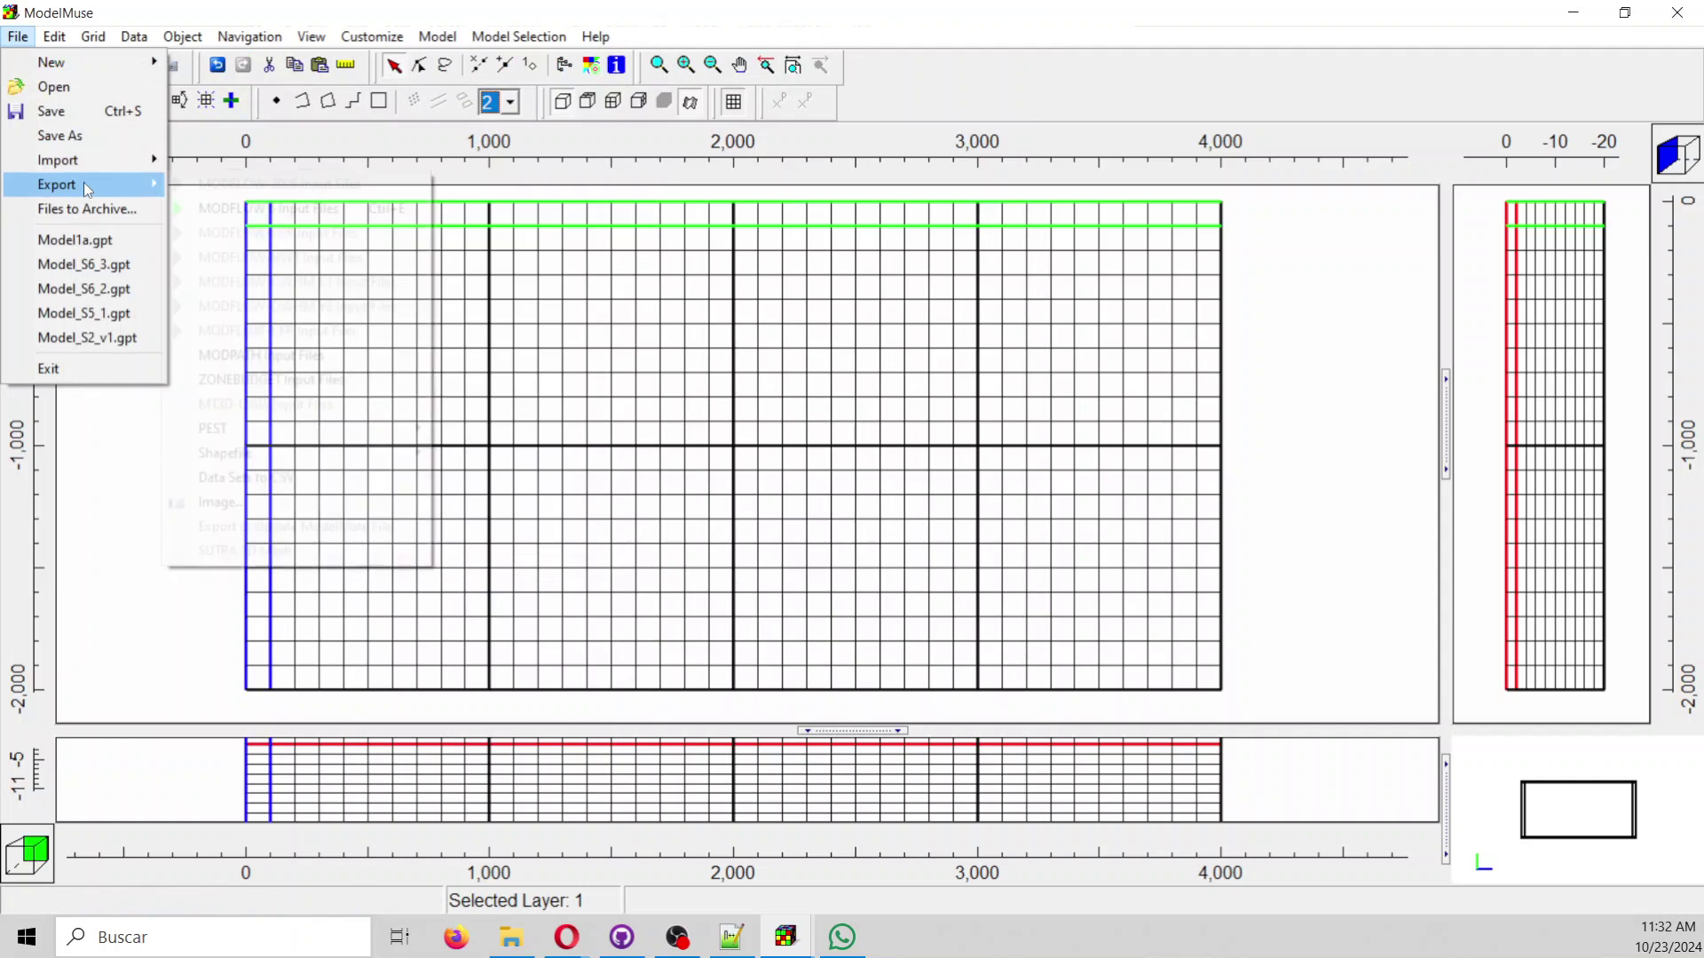
{"action": "left_click", "coordinate": [266, 184]}
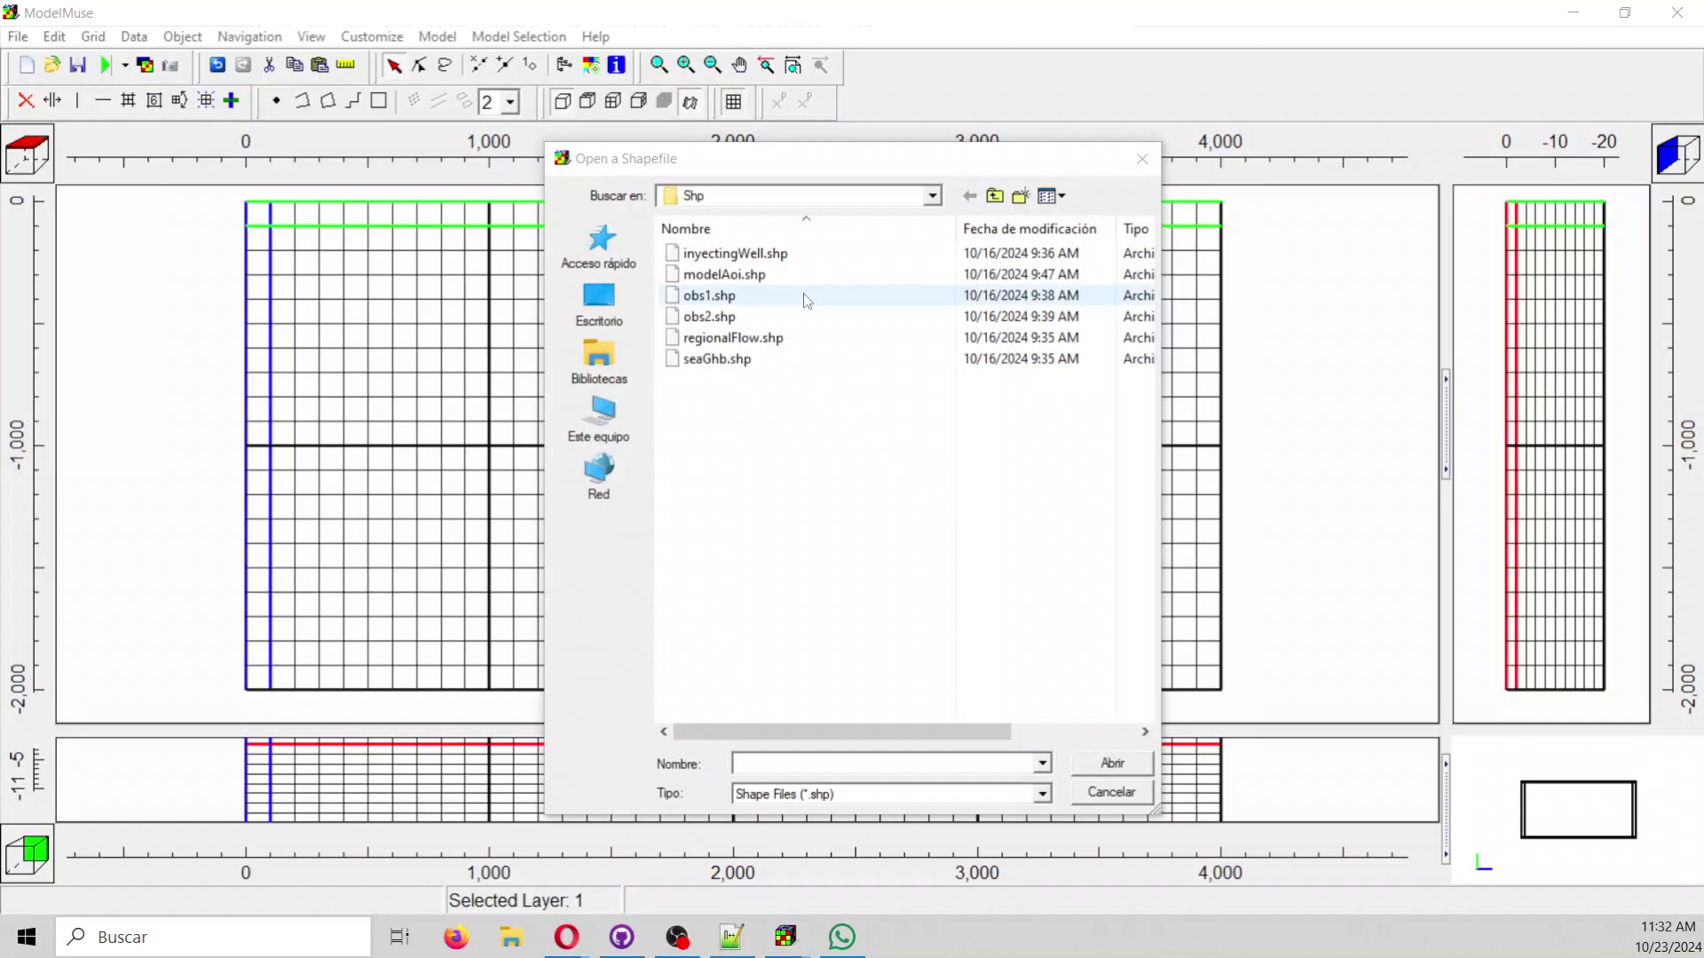
{"action": "double_click", "coordinate": [768, 338]}
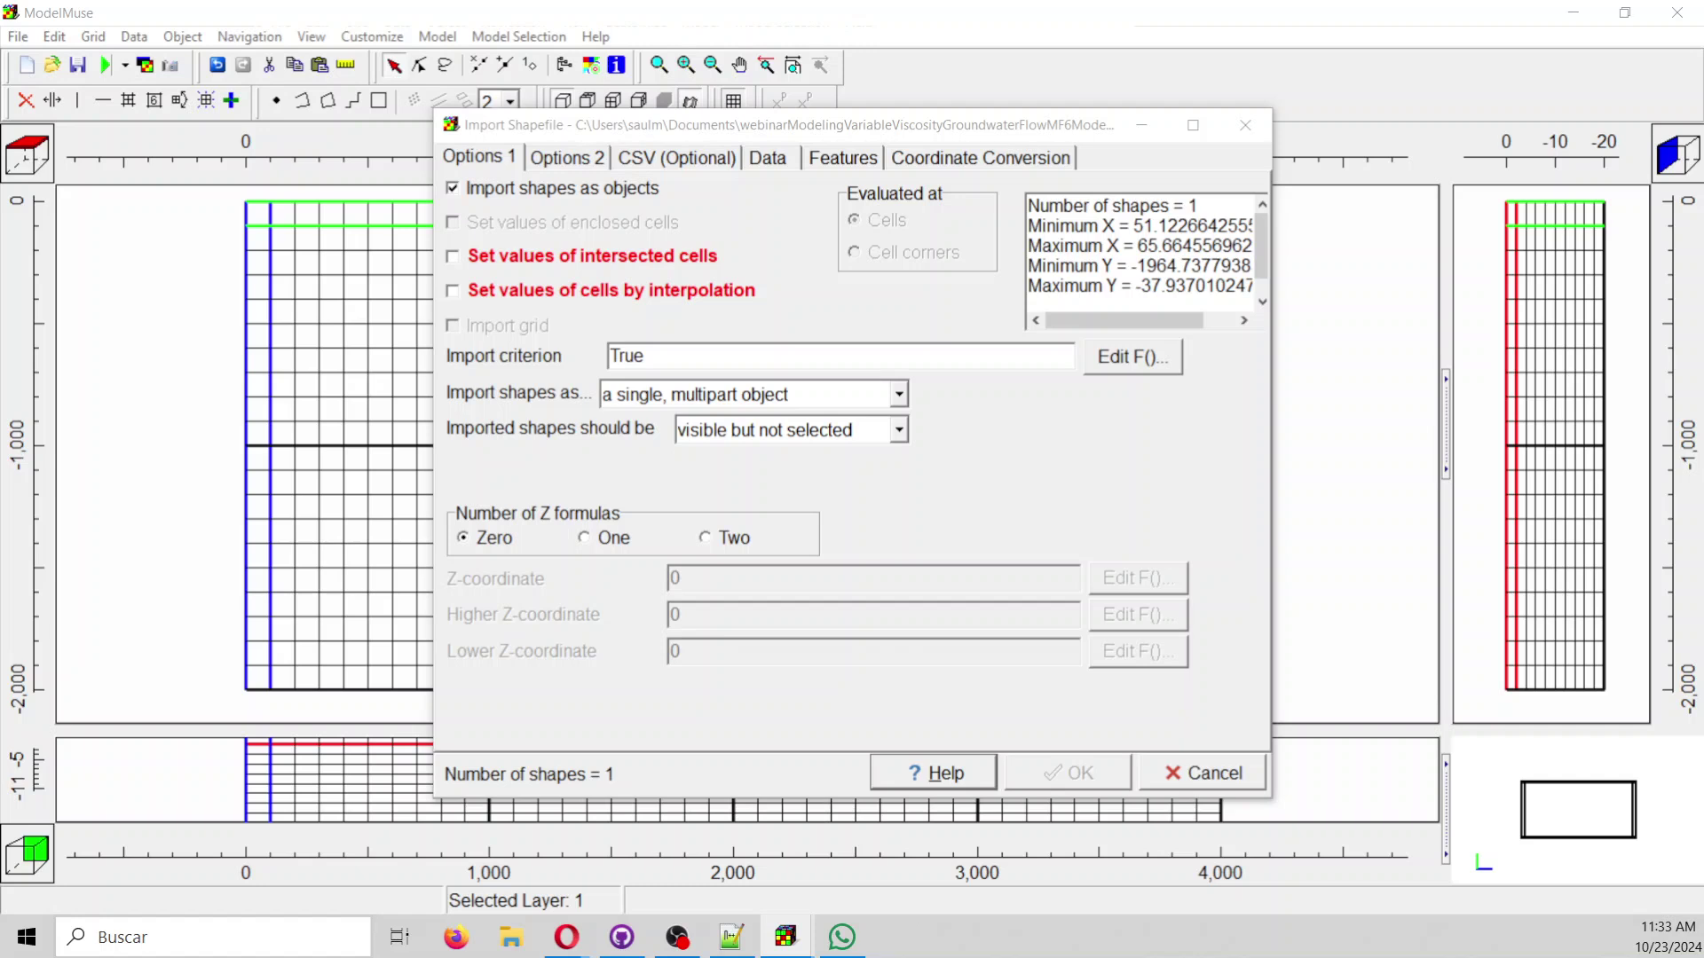
Import the regional flow shape with values set for intersected cells, two Z formulas, higher Z-coordinate 0 and lower Z-coordinate -4.
{"action": "left_click", "coordinate": [569, 257]}
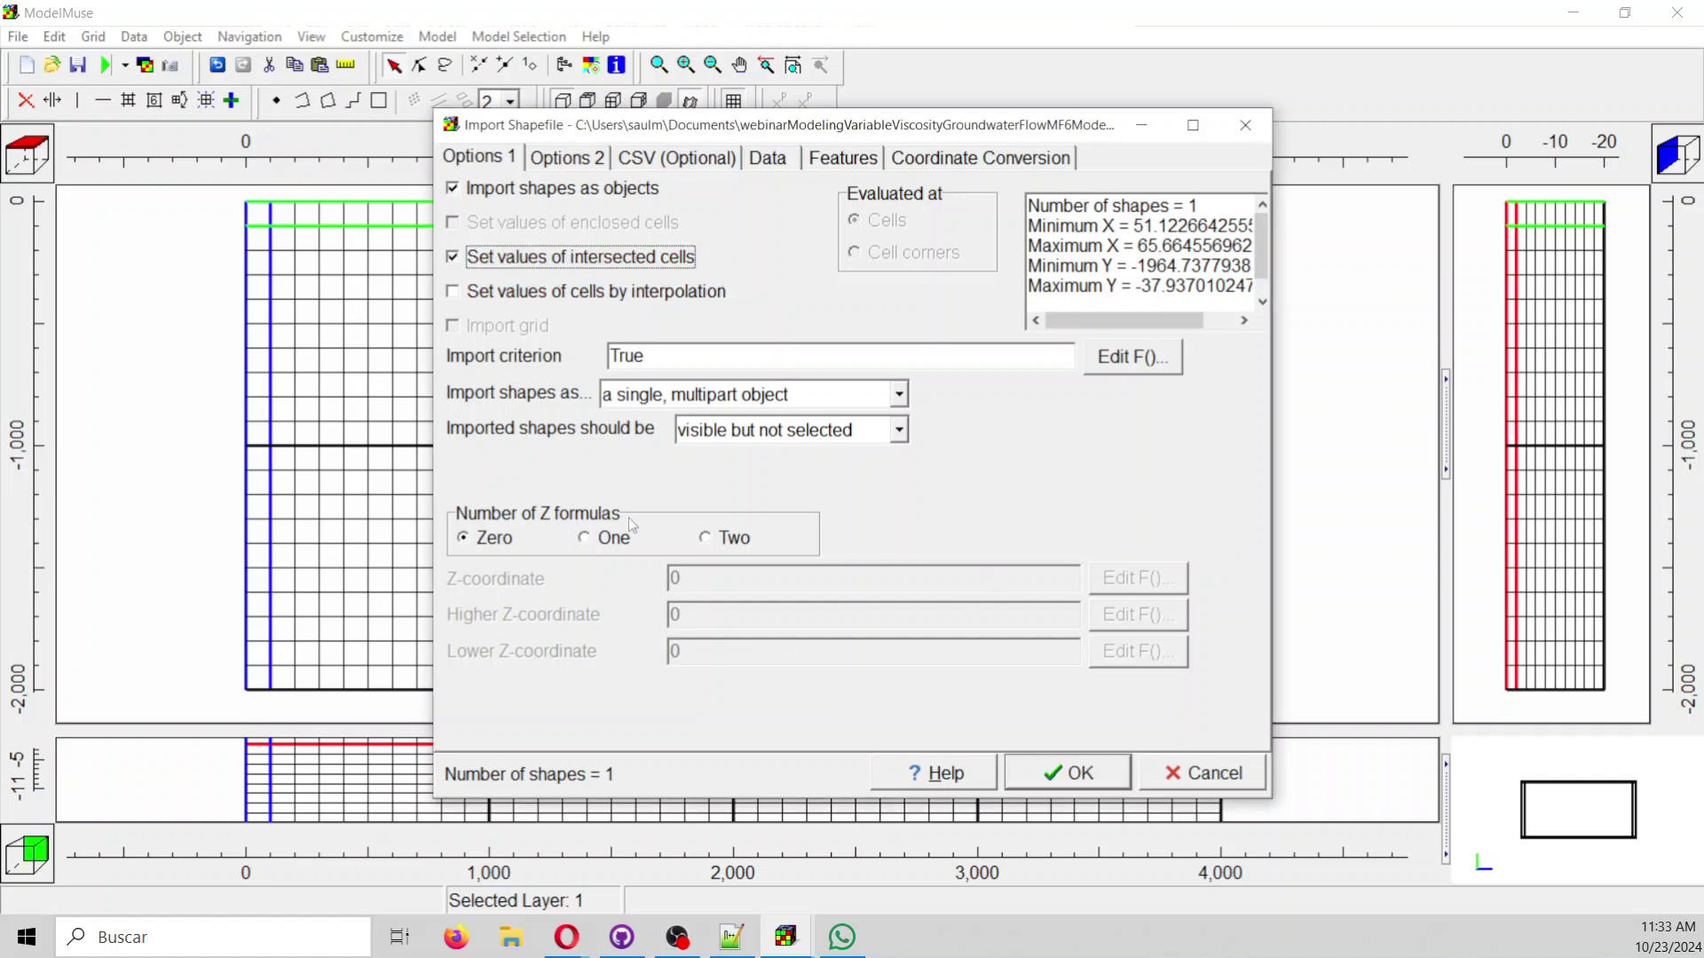
{"action": "left_click", "coordinate": [721, 538]}
{"action": "key", "text": "Tab"}
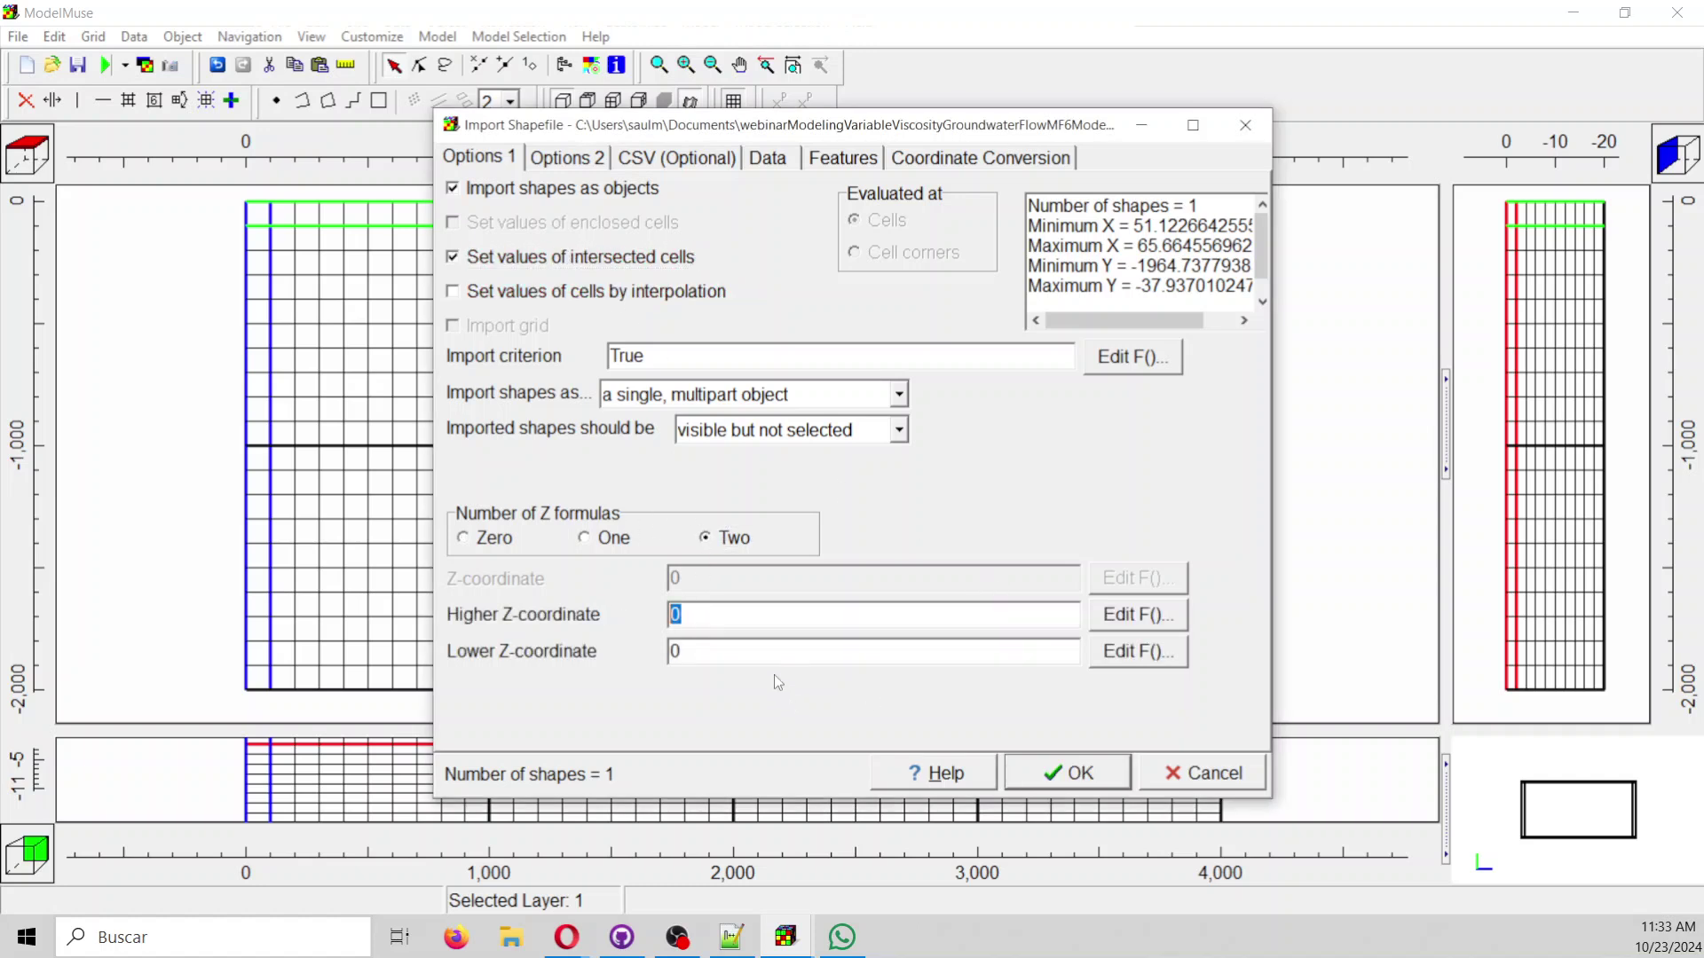
{"action": "key", "text": "Tab"}
{"action": "type", "text": "-4"}
{"action": "left_click", "coordinate": [1073, 772]}
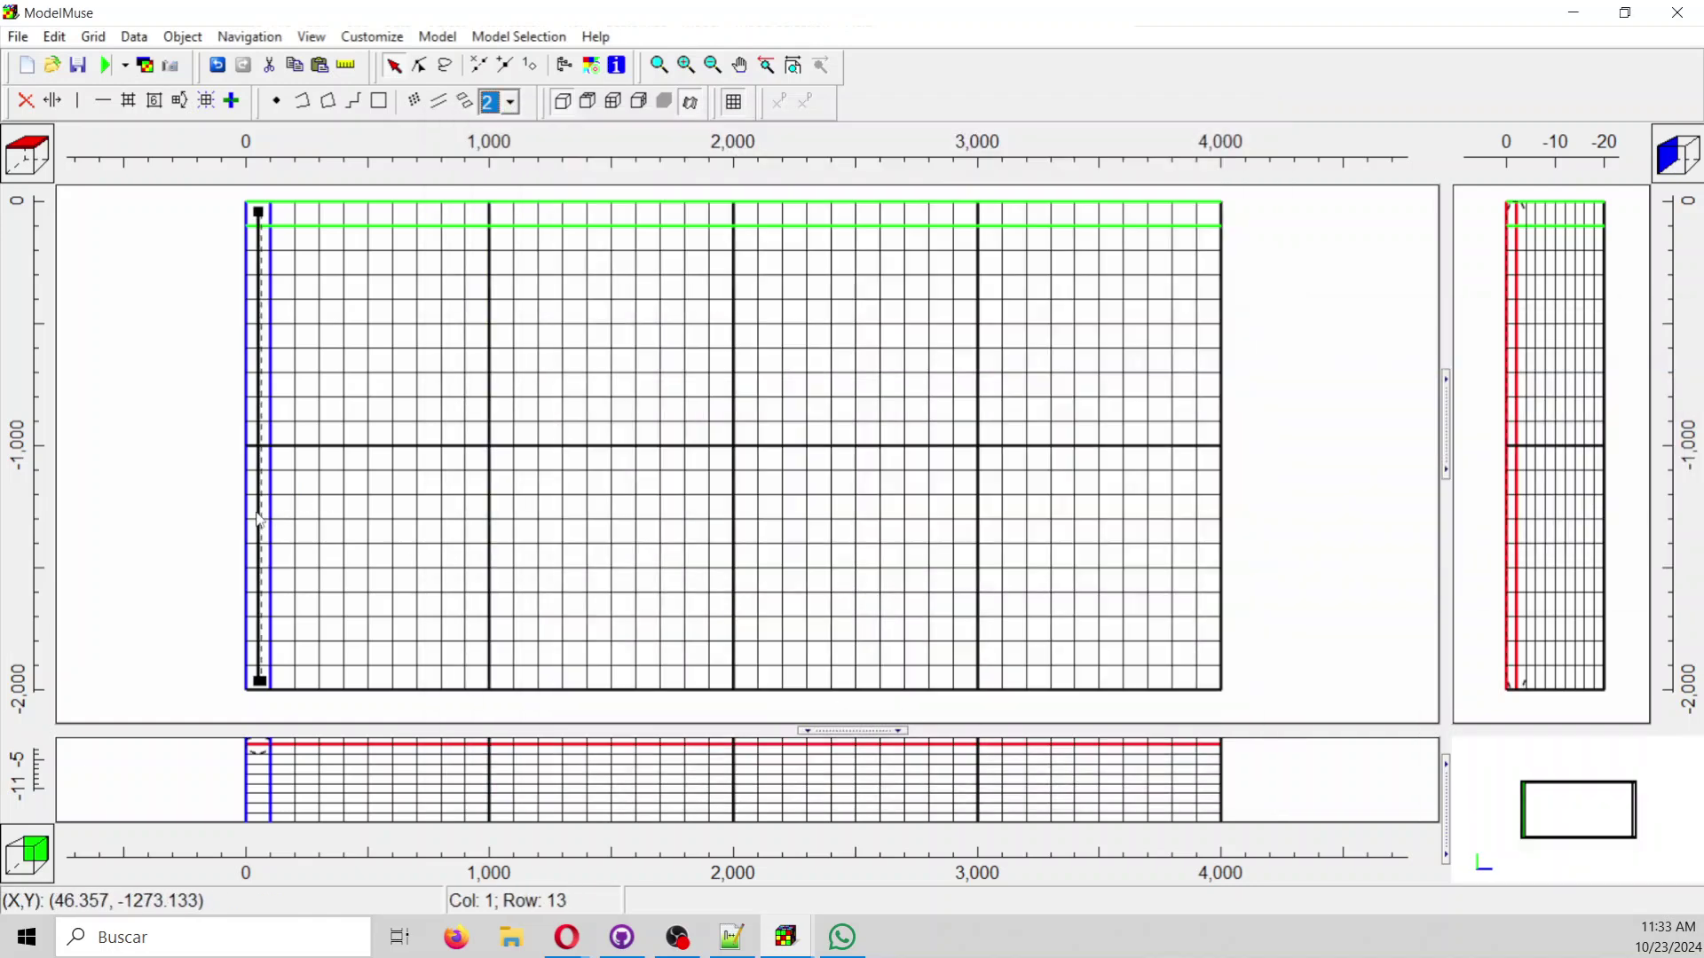
Color the regionalFlow_1 object's line light blue in its properties.
{"action": "double_click", "coordinate": [258, 519]}
{"action": "left_click_drag", "start_coordinate": [1149, 126], "coordinate": [528, 75]}
{"action": "left_click", "coordinate": [312, 353]}
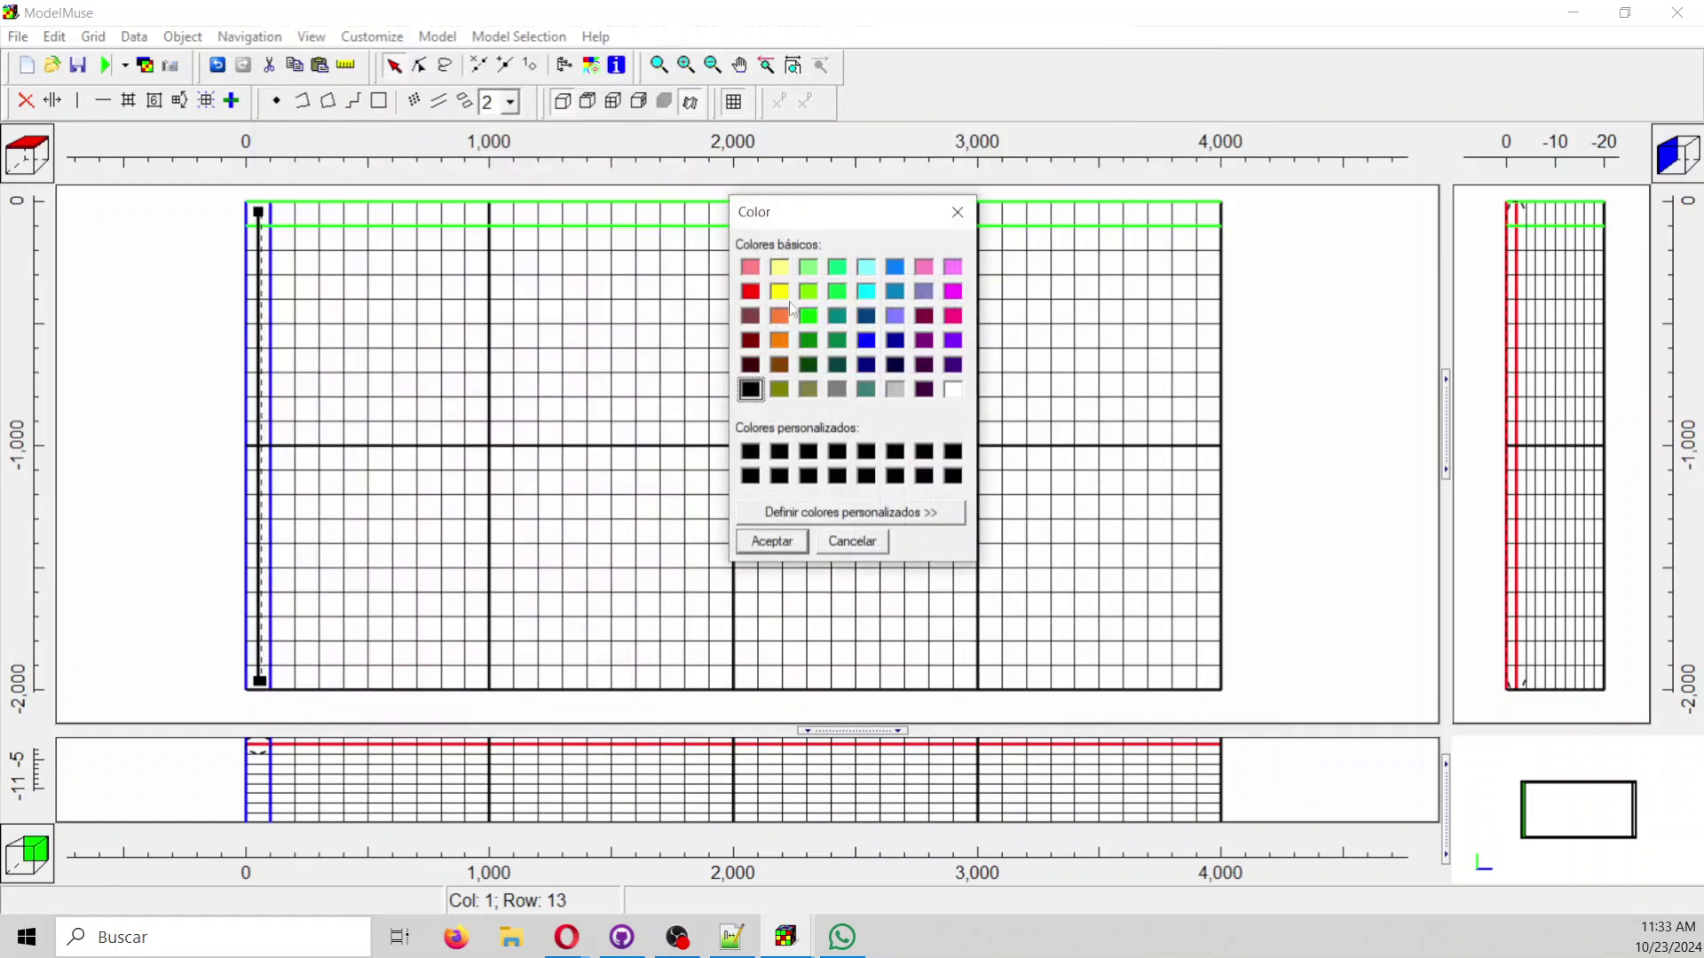
{"action": "left_click", "coordinate": [896, 269]}
{"action": "left_click", "coordinate": [789, 544]}
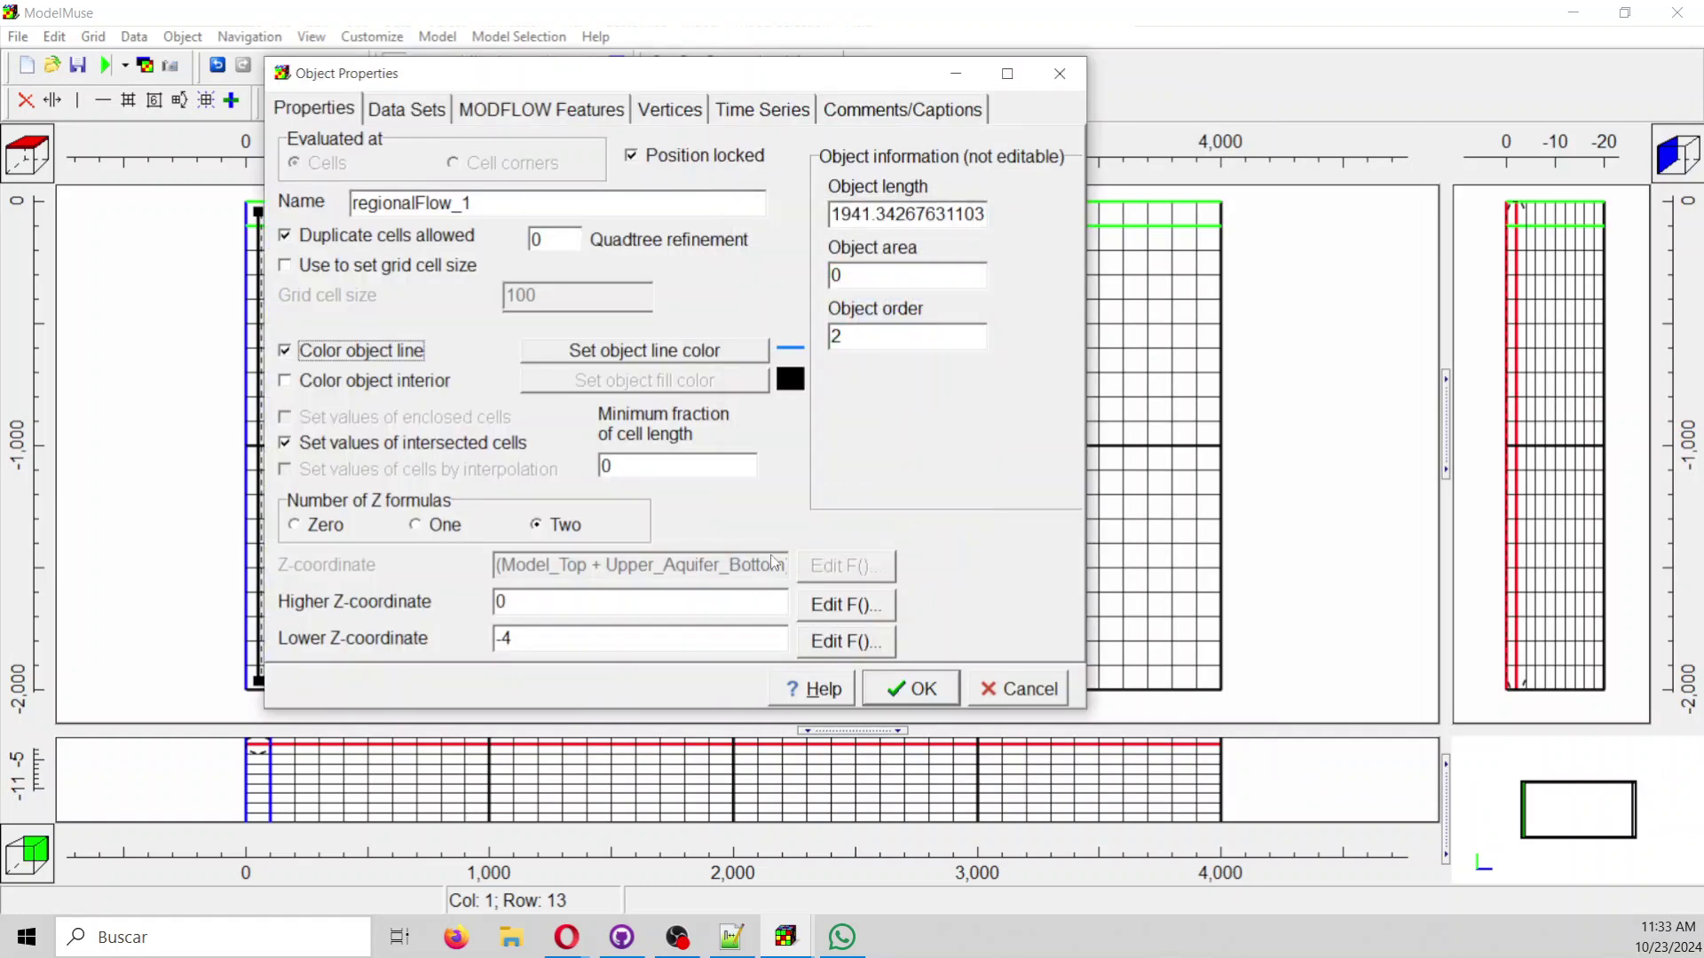
Enable the GHB General-Head Boundary for the regionalFlow_1 object with starting time 0 and ending time 86400000.
{"action": "left_click", "coordinate": [578, 115]}
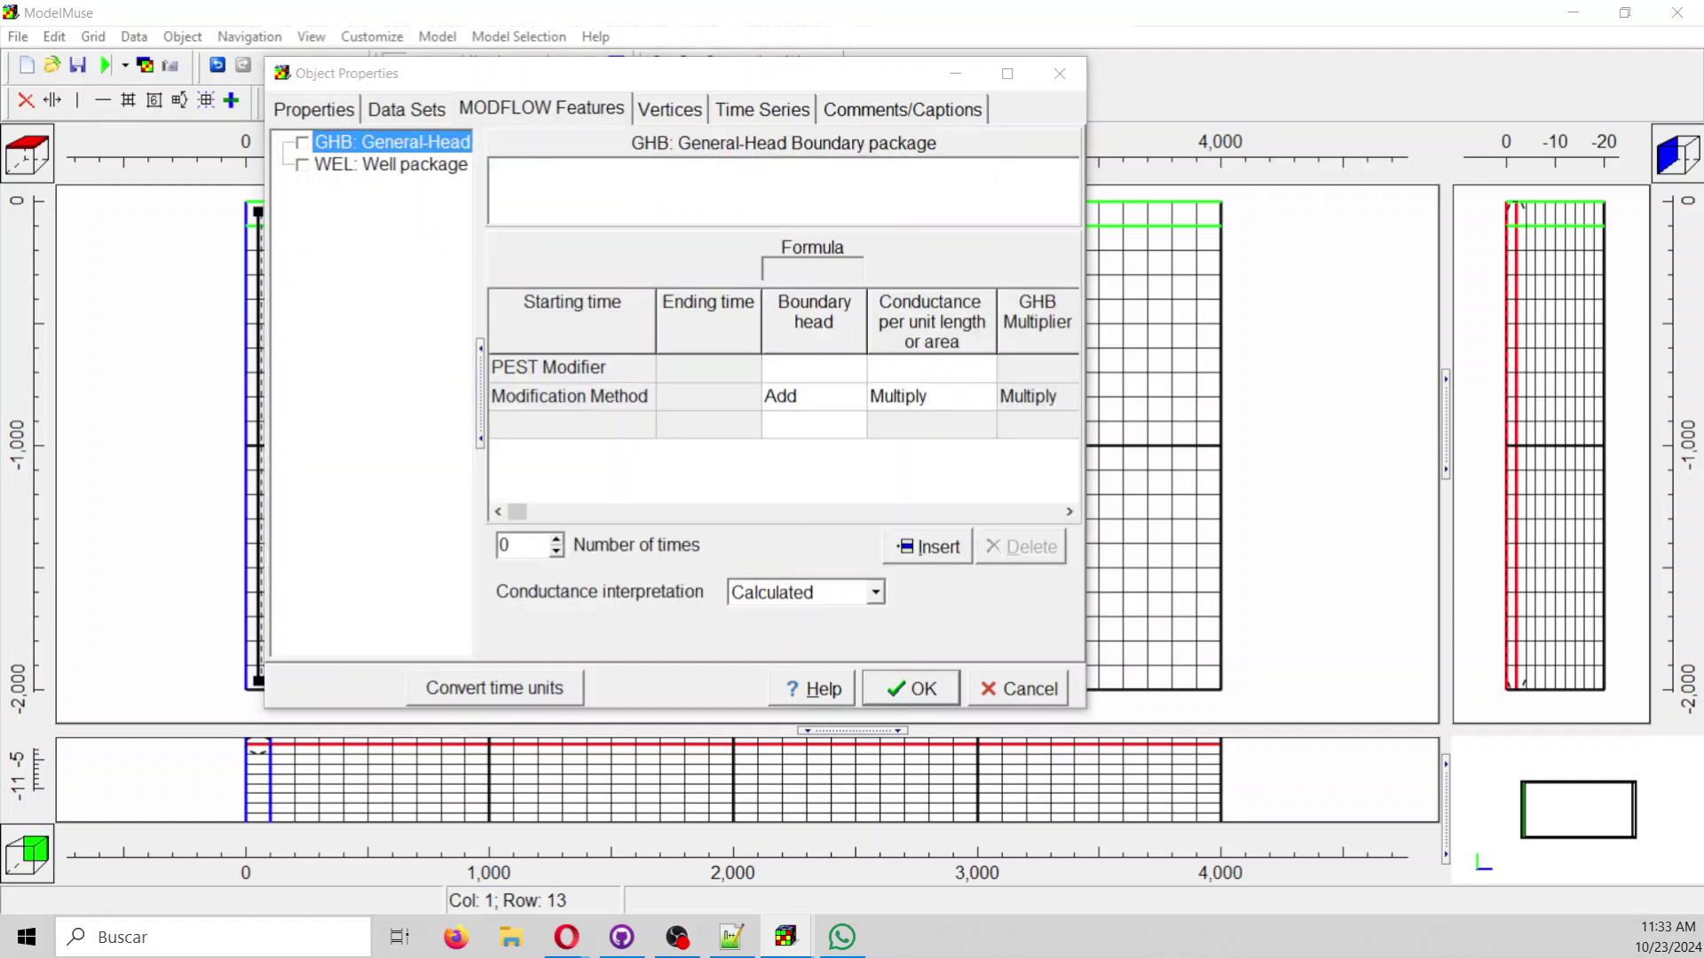
{"action": "left_click", "coordinate": [302, 142]}
{"action": "left_click", "coordinate": [649, 417]}
{"action": "left_click", "coordinate": [645, 424]}
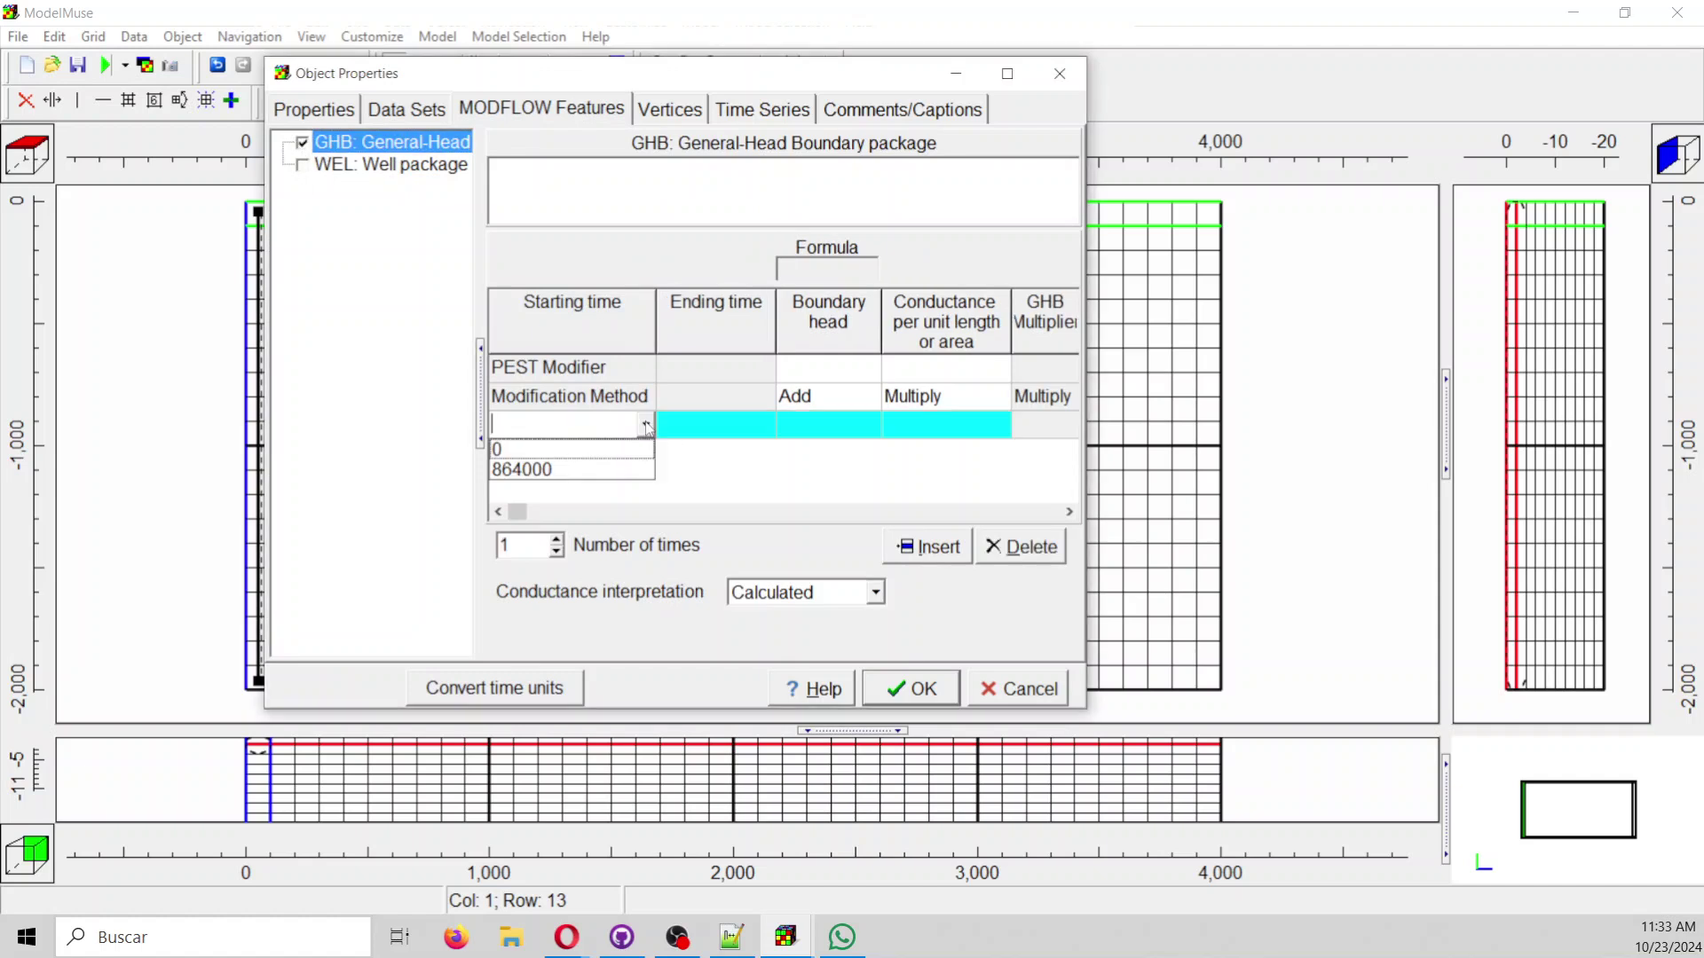
{"action": "left_click", "coordinate": [646, 449]}
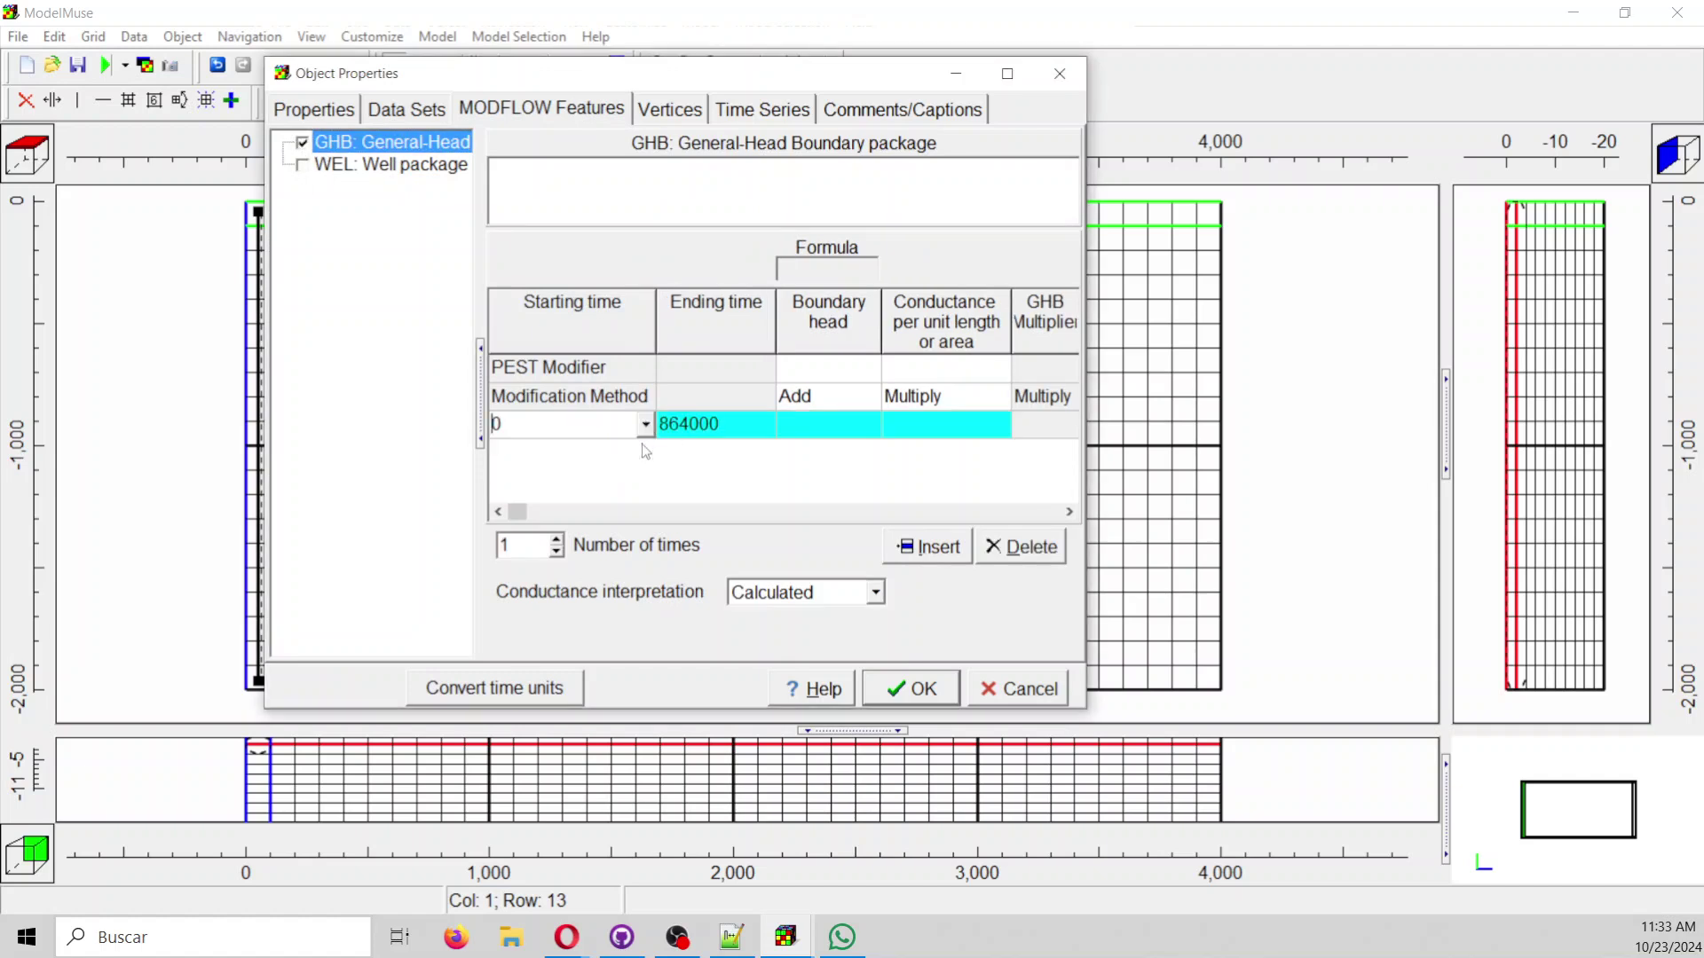
{"action": "left_click", "coordinate": [765, 428]}
{"action": "left_click", "coordinate": [766, 426]}
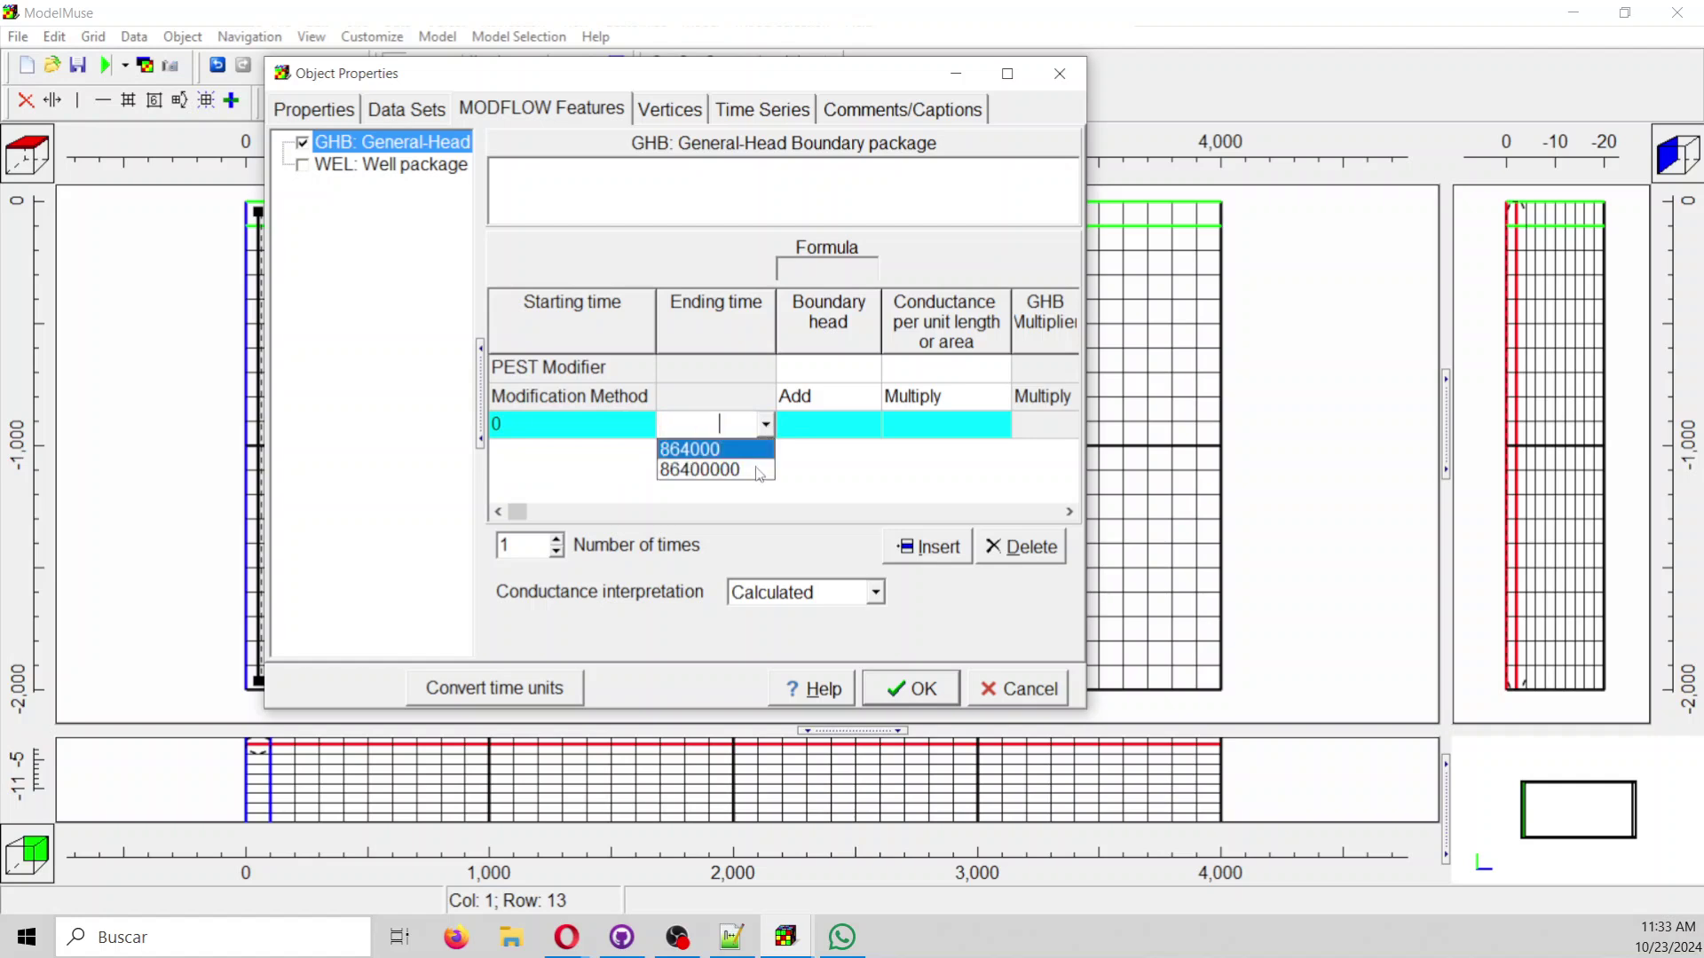
{"action": "left_click", "coordinate": [759, 472]}
Set the regional flow GHB's boundary head to 5, with Direct conductance interpretation and a conductance of 0.01.
{"action": "left_click", "coordinate": [839, 426]}
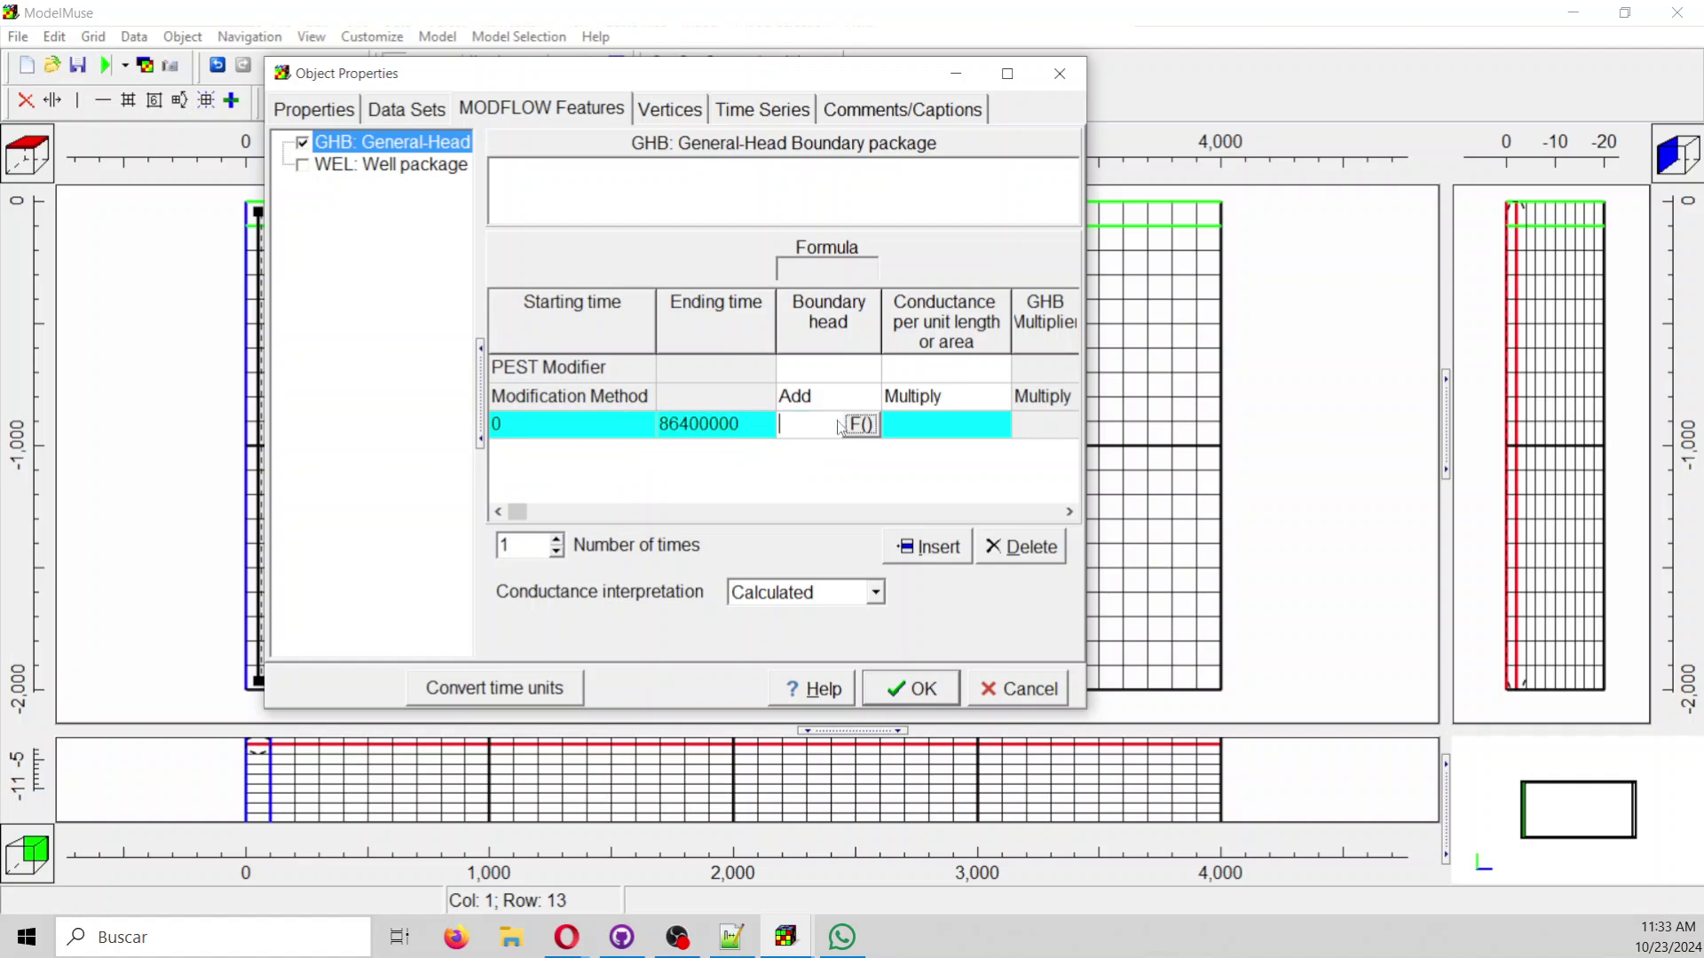
{"action": "type", "text": "5"}
{"action": "left_click", "coordinate": [845, 592]}
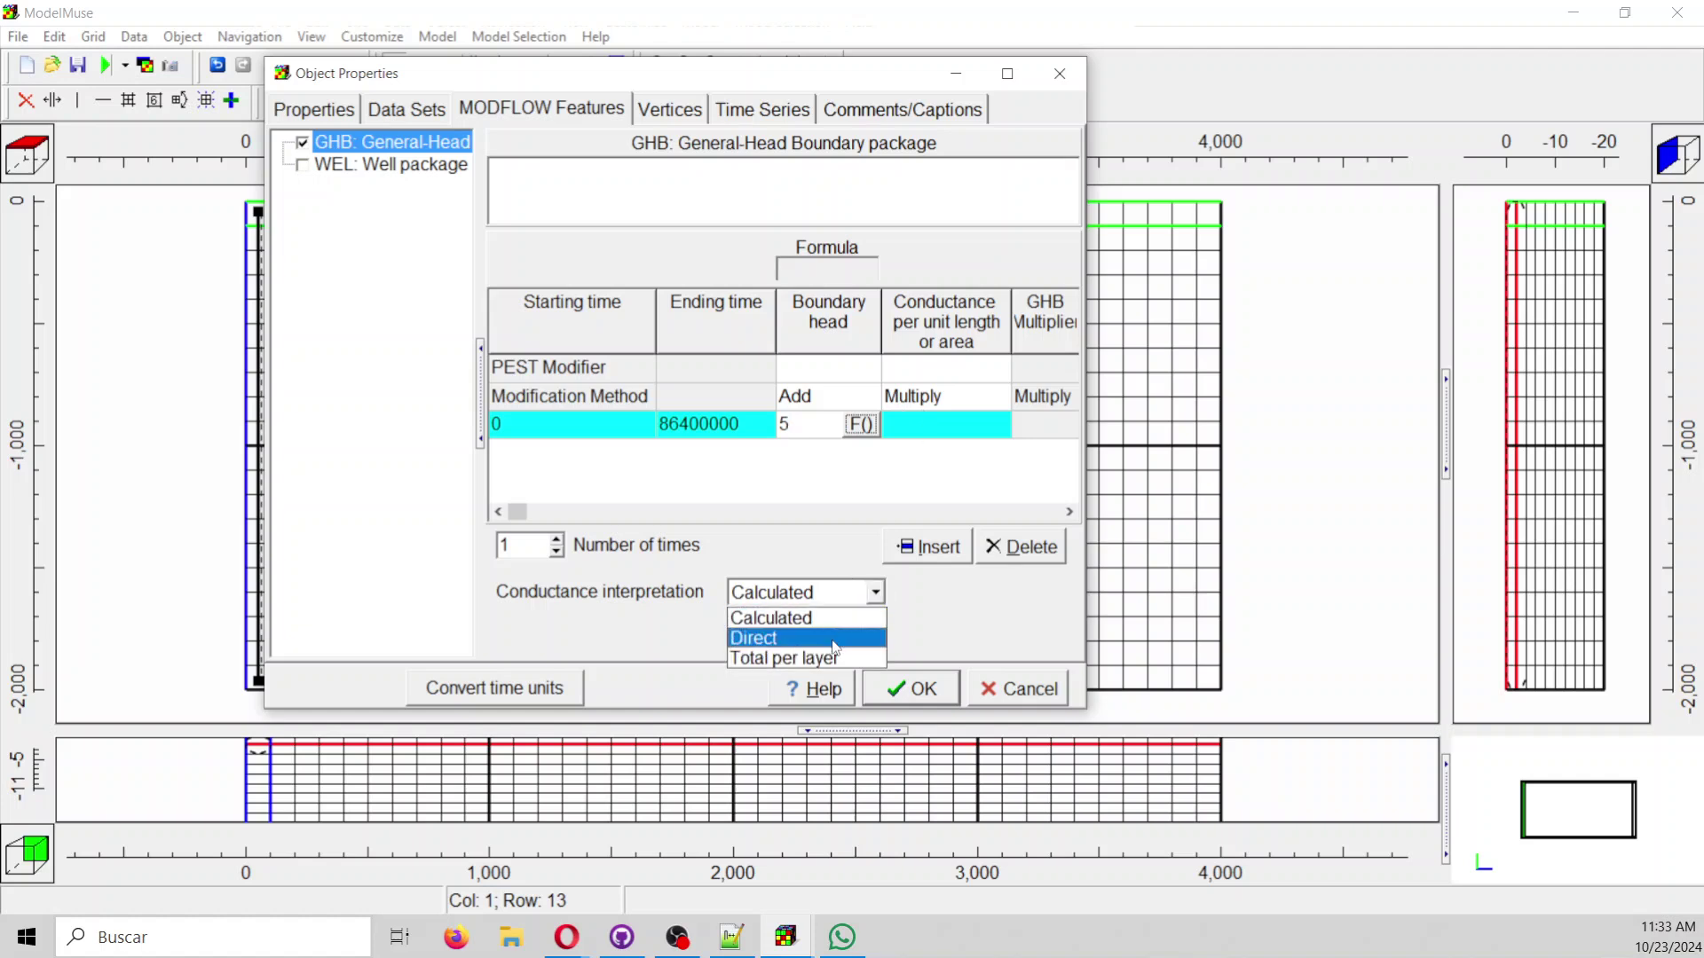
{"action": "left_click", "coordinate": [834, 637]}
{"action": "left_click", "coordinate": [964, 424]}
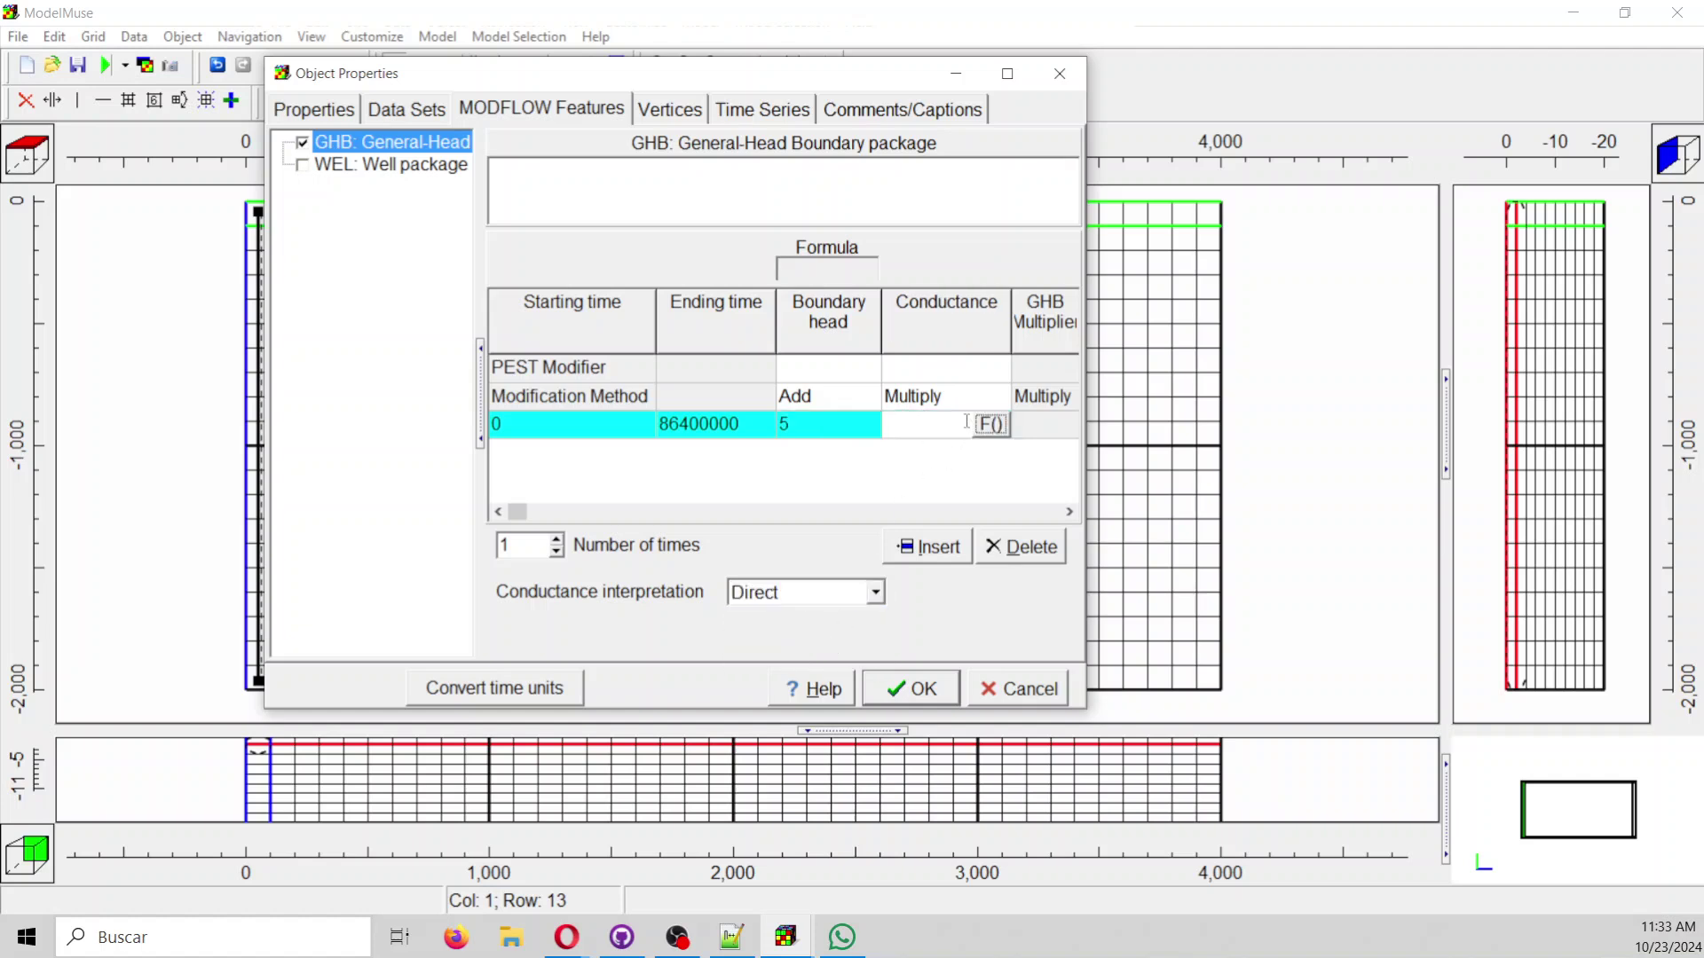
{"action": "type", "text": "0.01"}
{"action": "left_click_drag", "start_coordinate": [1085, 417], "coordinate": [1340, 410]}
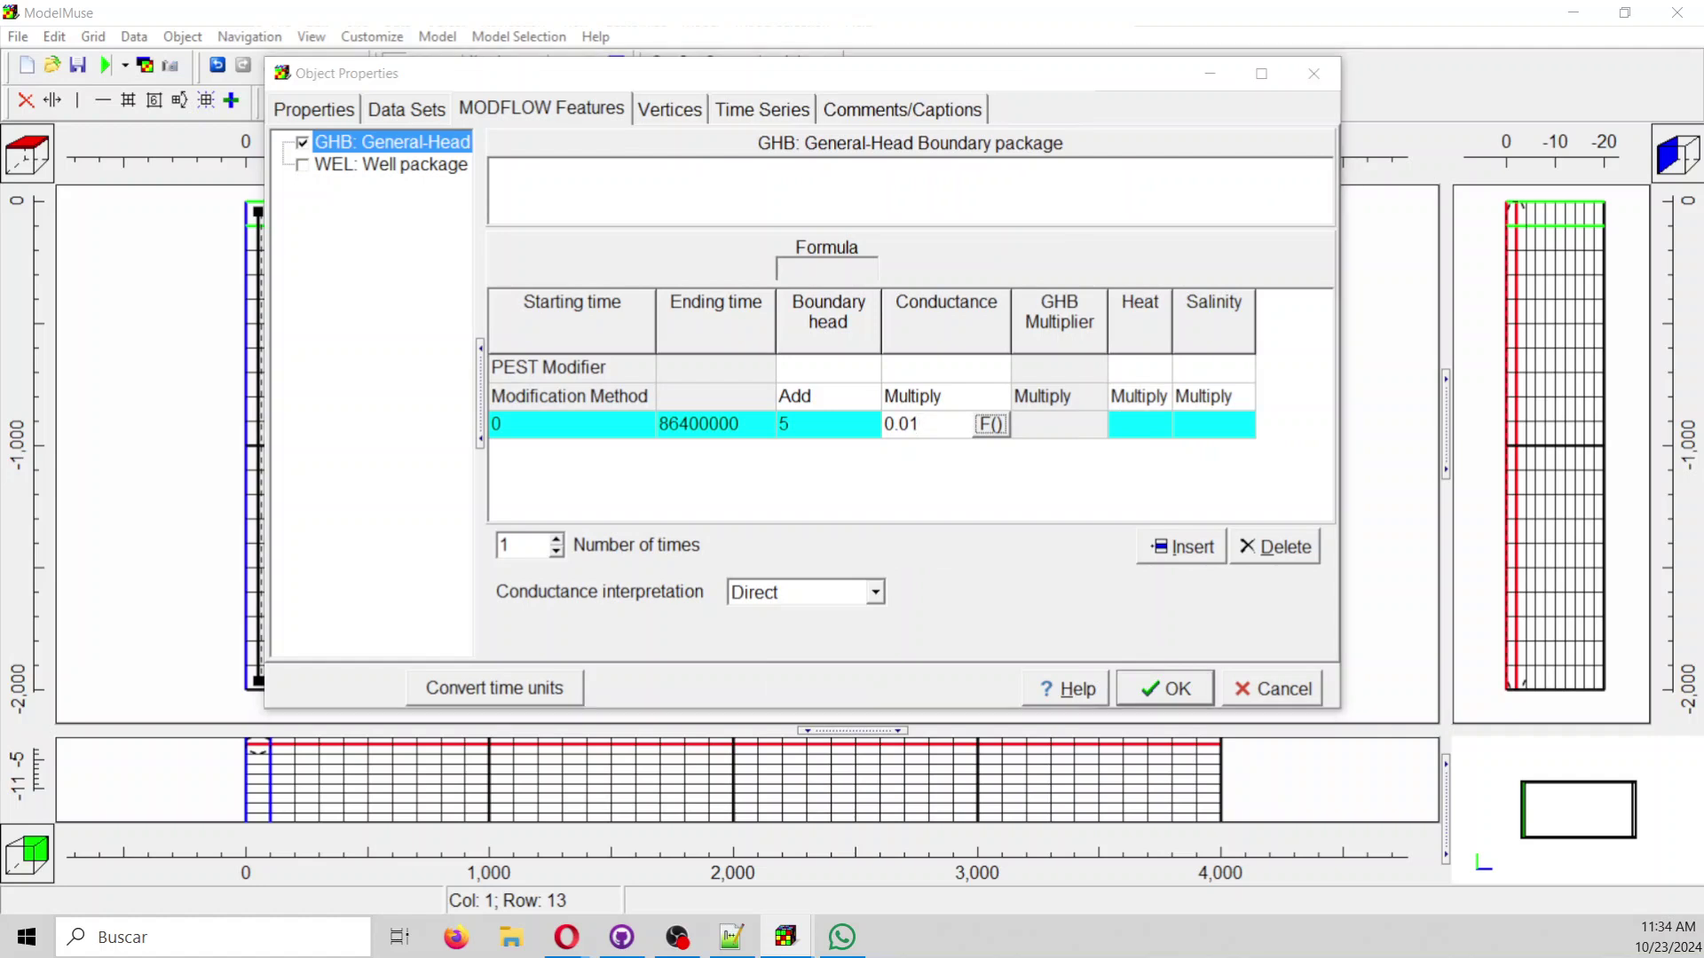
Set the regional flow GHB's heat to 20 and salinity to 0, and apply the object properties.
{"action": "left_click", "coordinate": [1168, 428]}
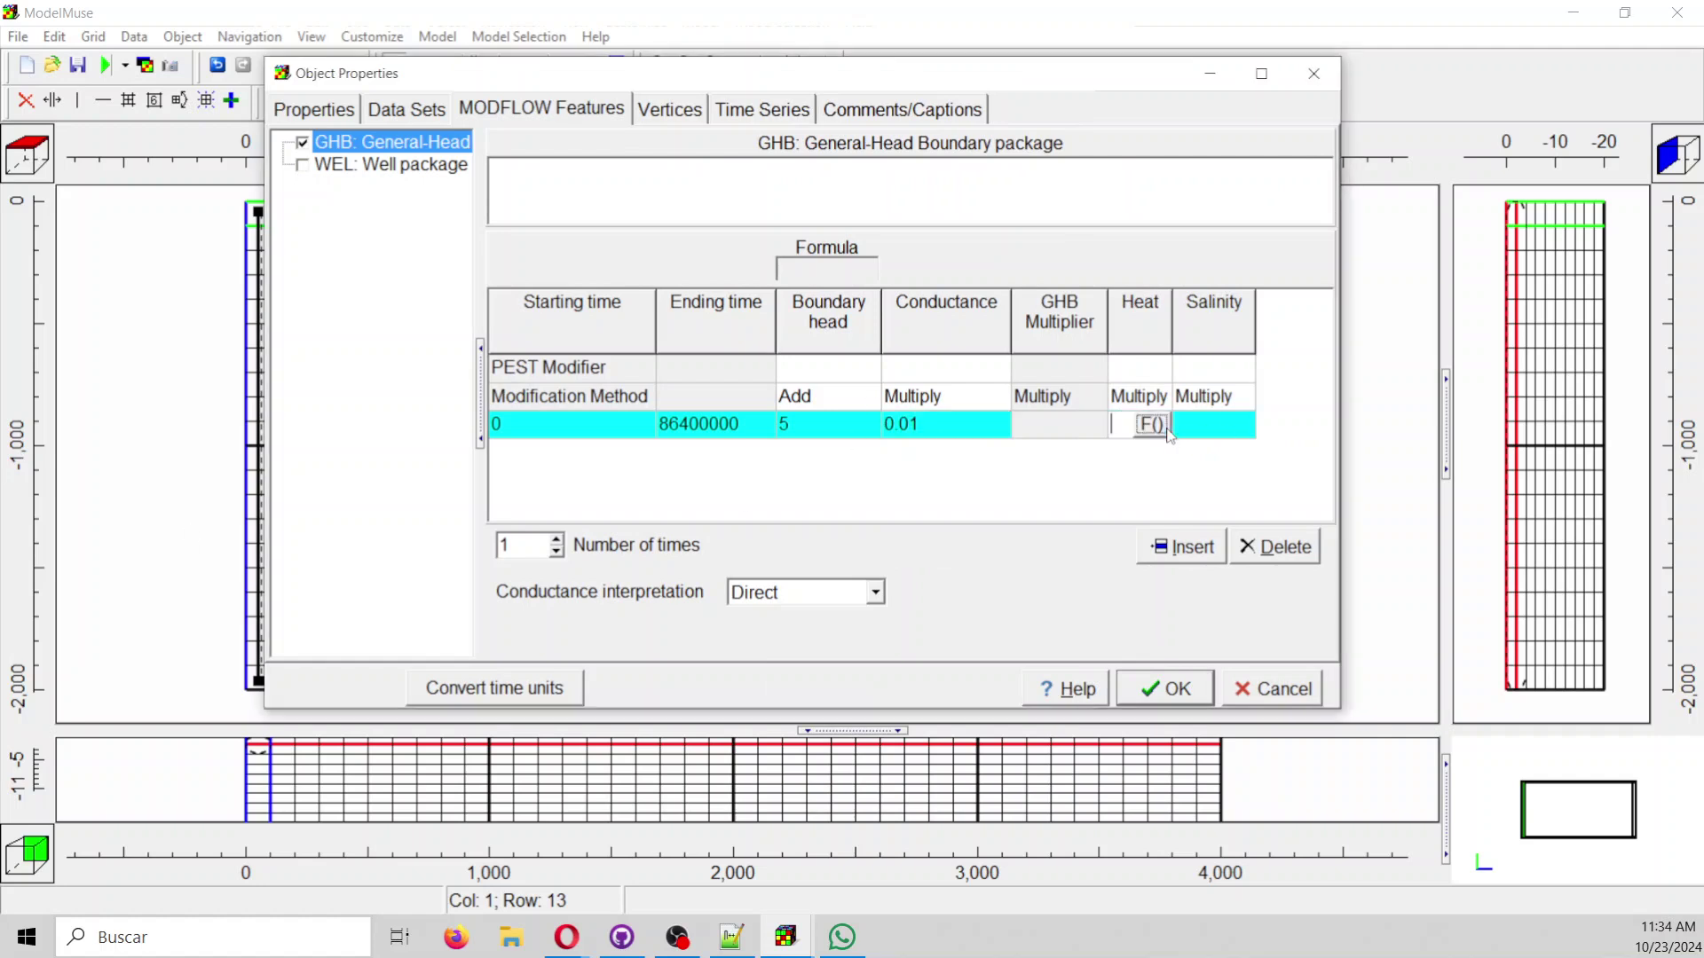
{"action": "type", "text": "20"}
{"action": "key", "text": "Tab"}
{"action": "type", "text": "0"}
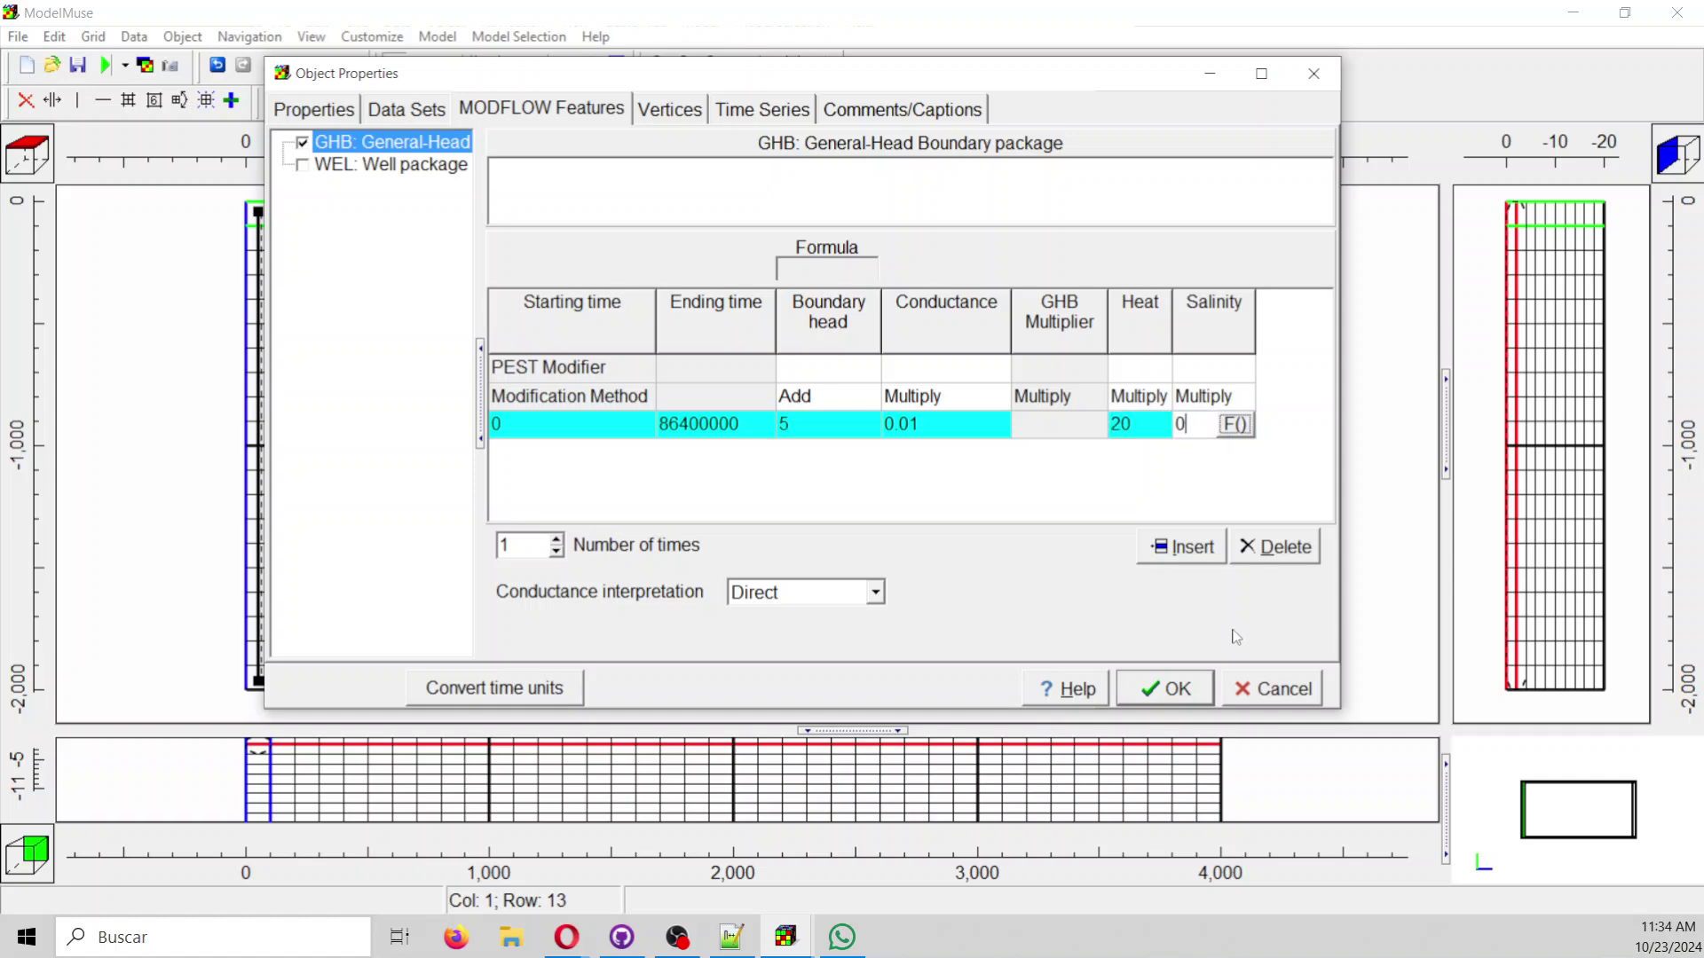
{"action": "left_click", "coordinate": [1180, 698]}
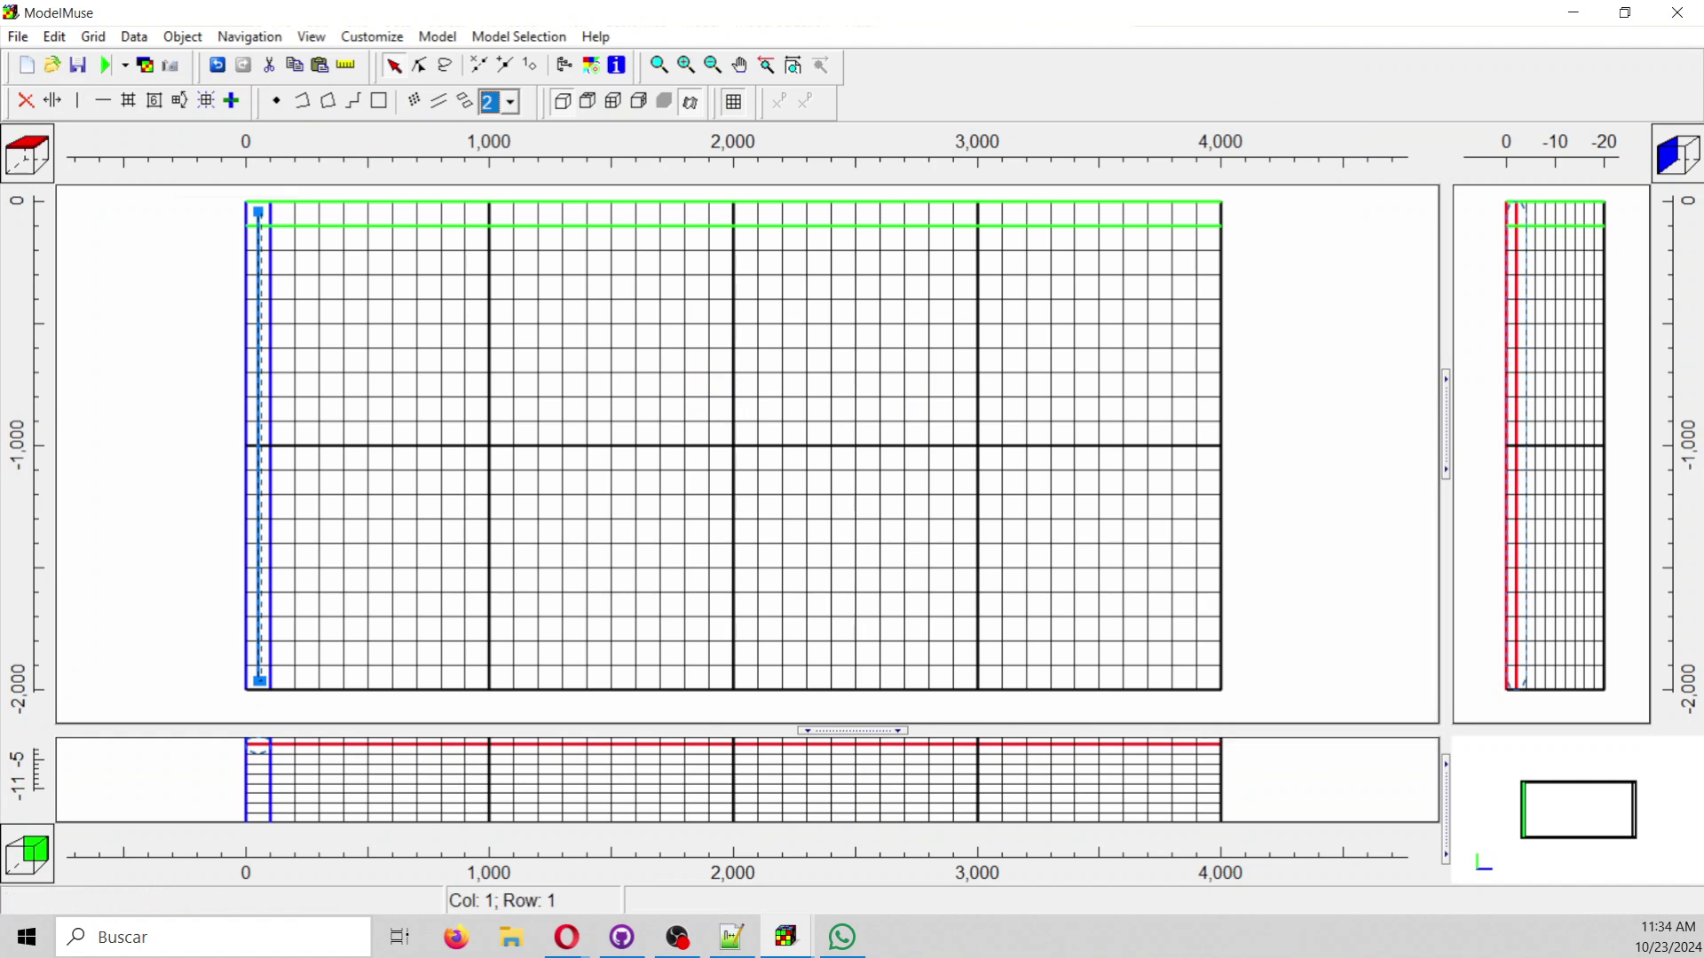
Start a shapefile import with seaGhb.shp from the Shp folder.
{"action": "left_click", "coordinate": [18, 37]}
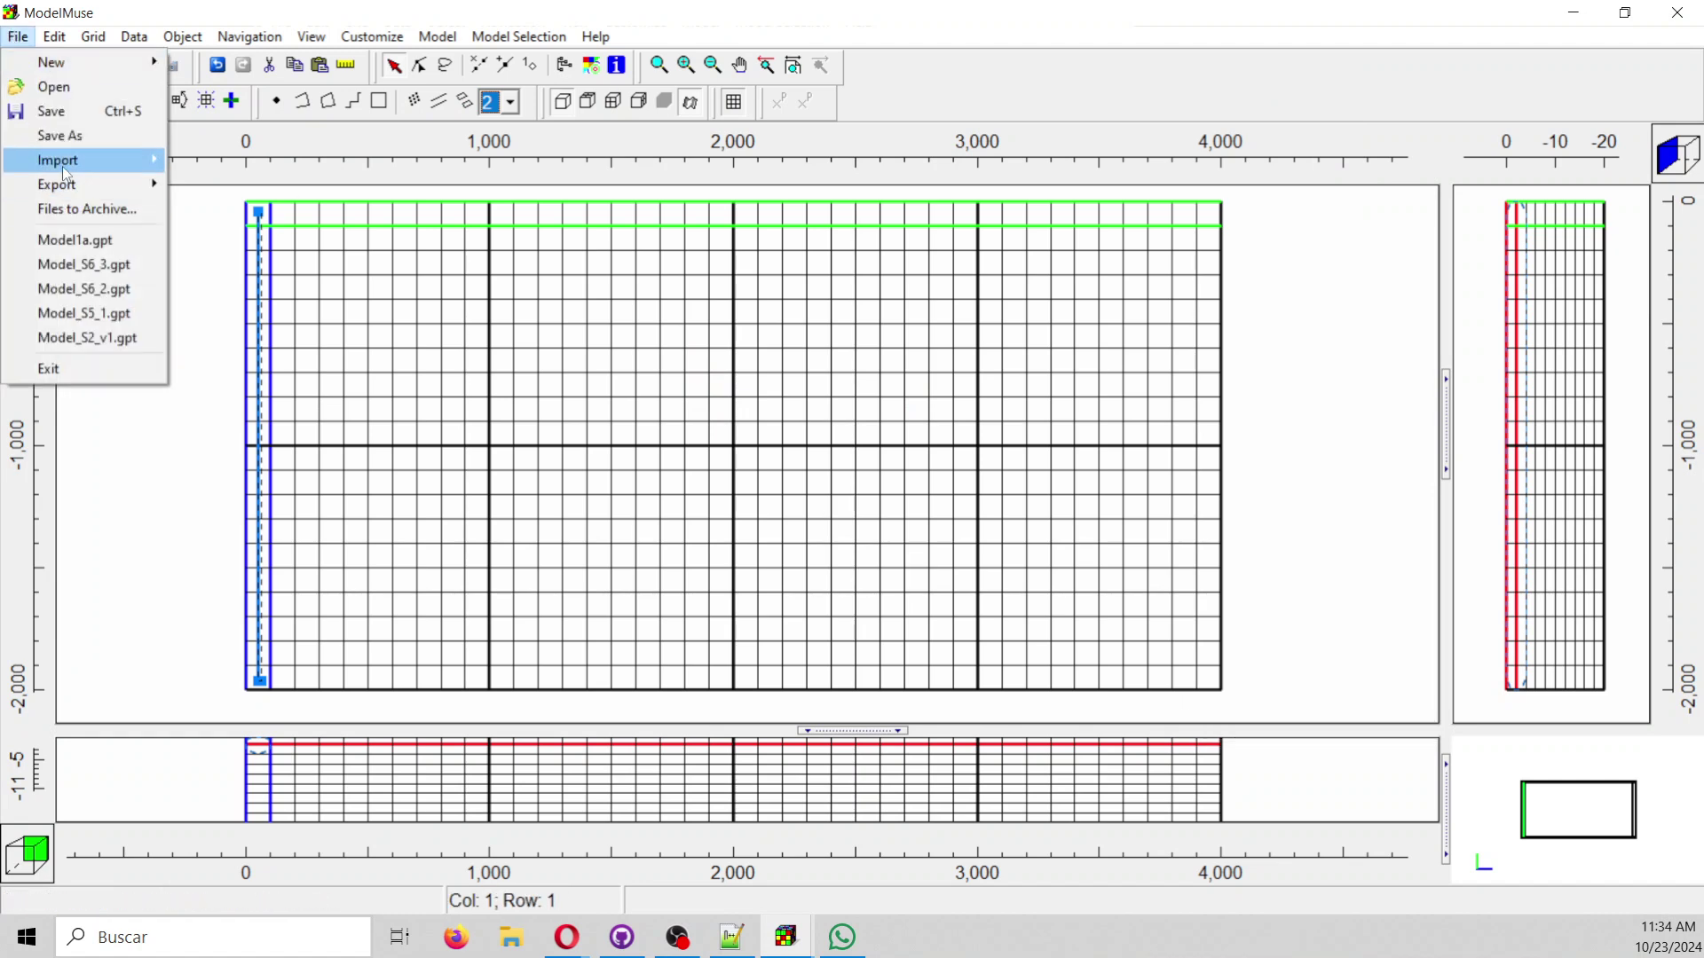
{"action": "mouse_move", "coordinate": [62, 167]}
{"action": "left_click", "coordinate": [221, 186]}
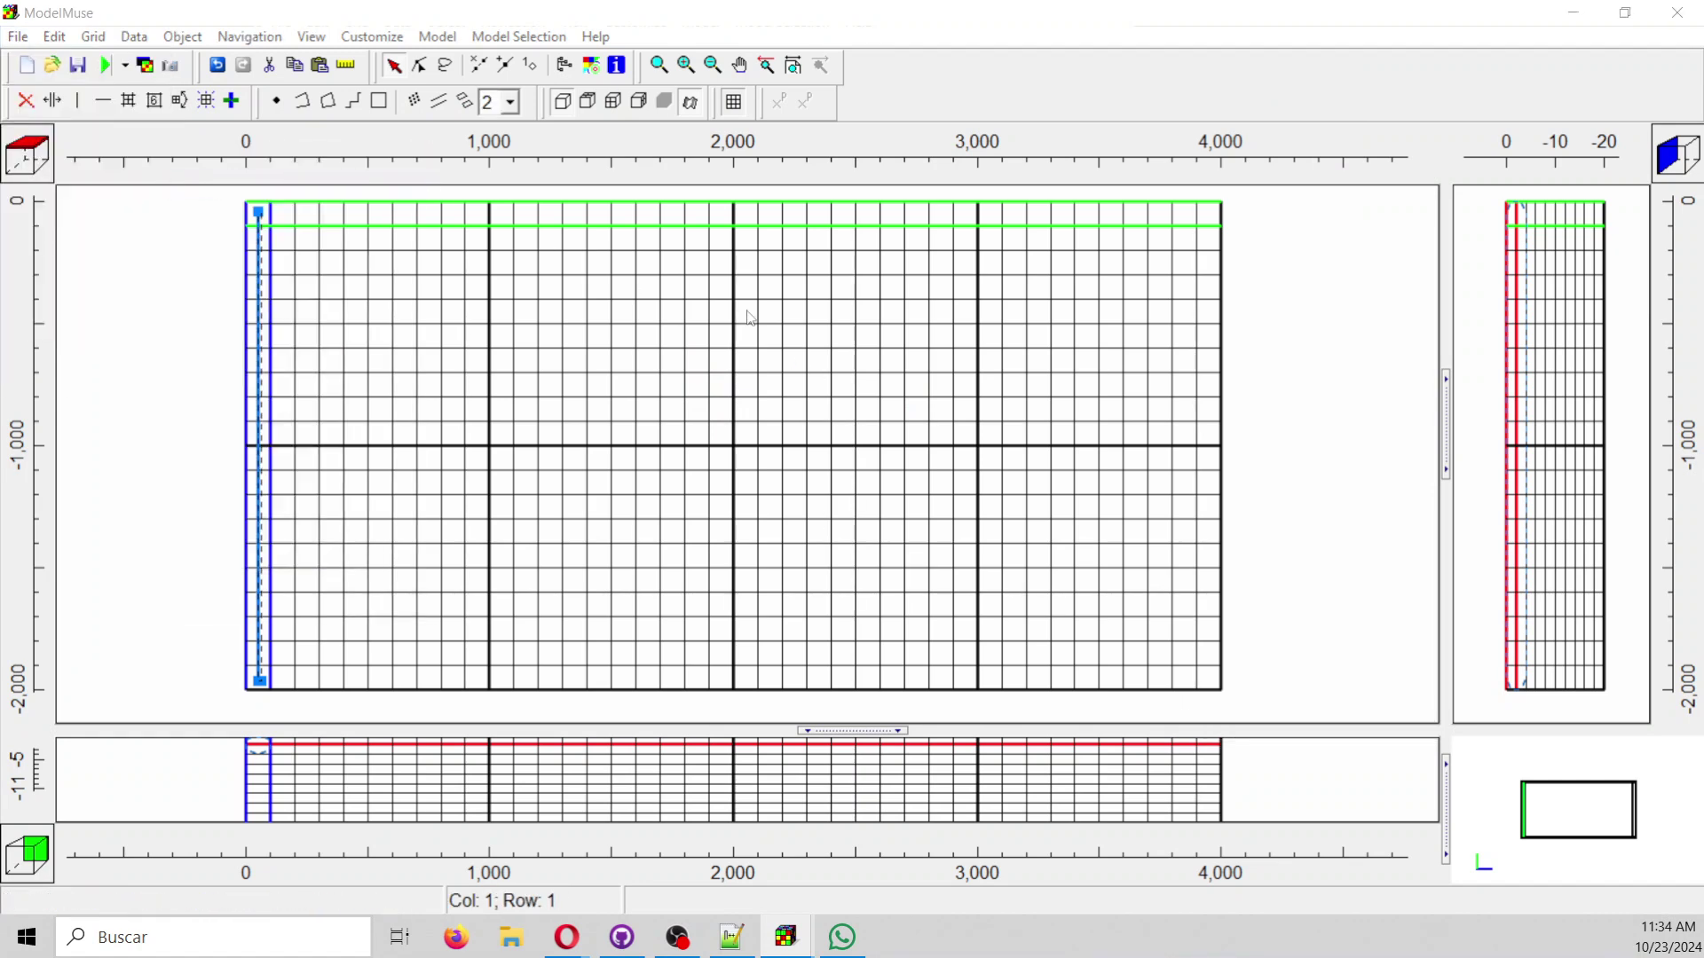
{"action": "double_click", "coordinate": [742, 364]}
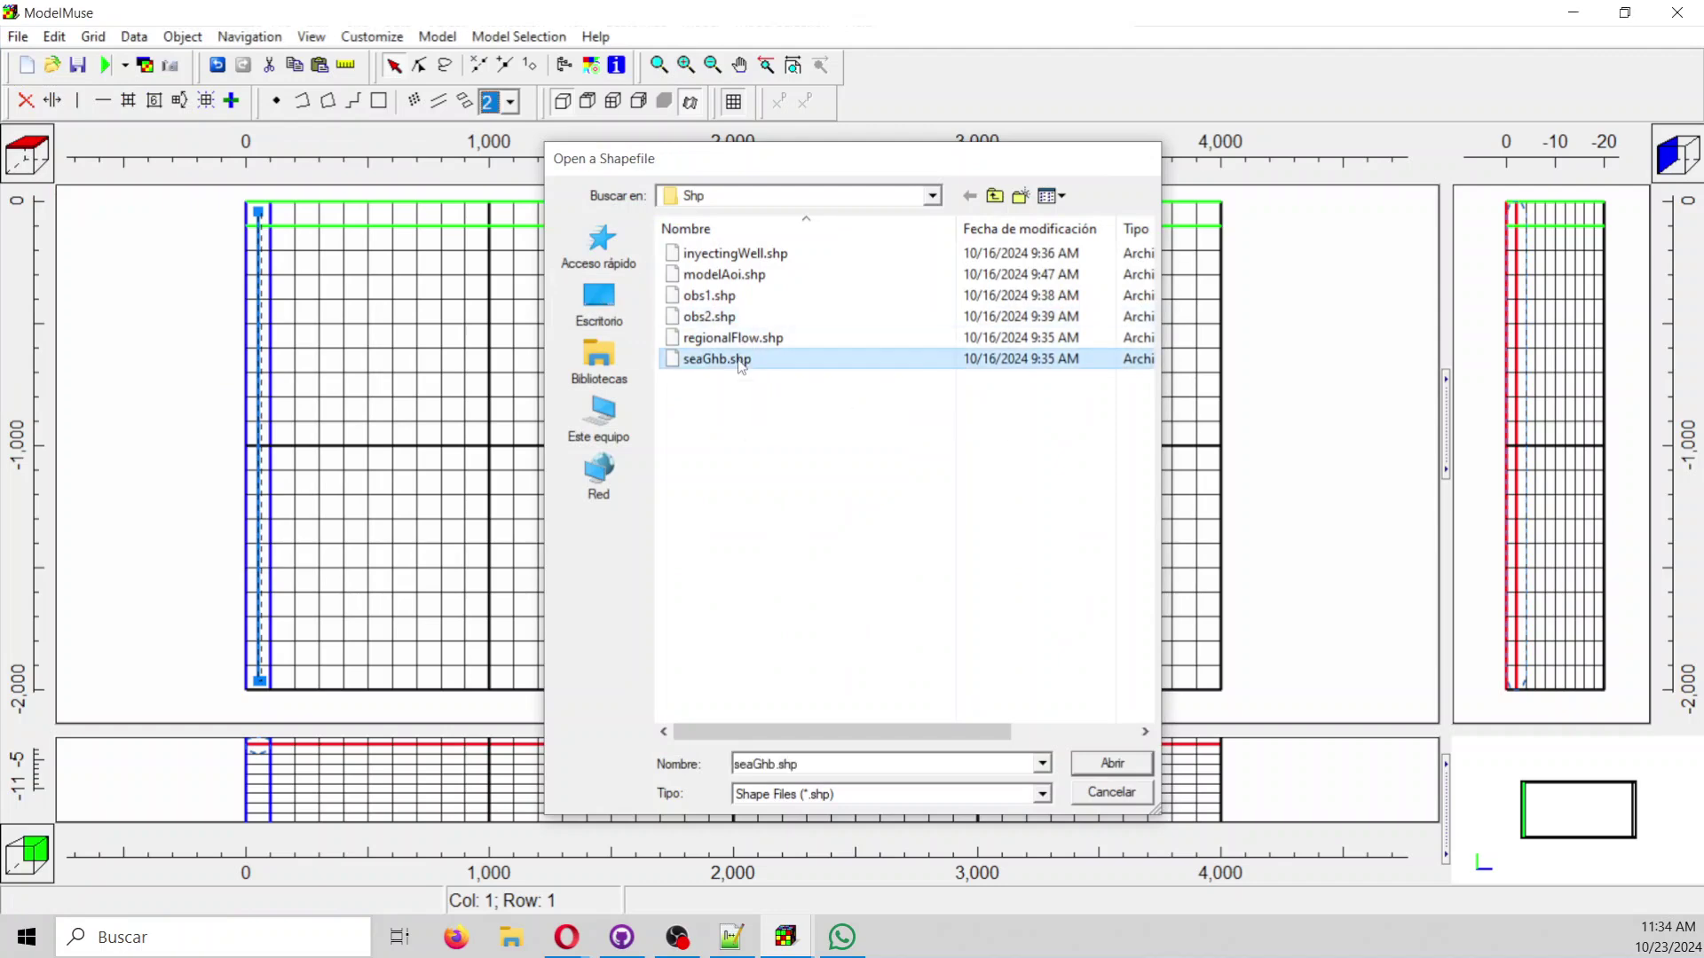
Import the sea GHB shape with values set for enclosed cells, two Z formulas, higher Z-coordinate 0 and lower Z-coordinate -4.
{"action": "left_click", "coordinate": [577, 222]}
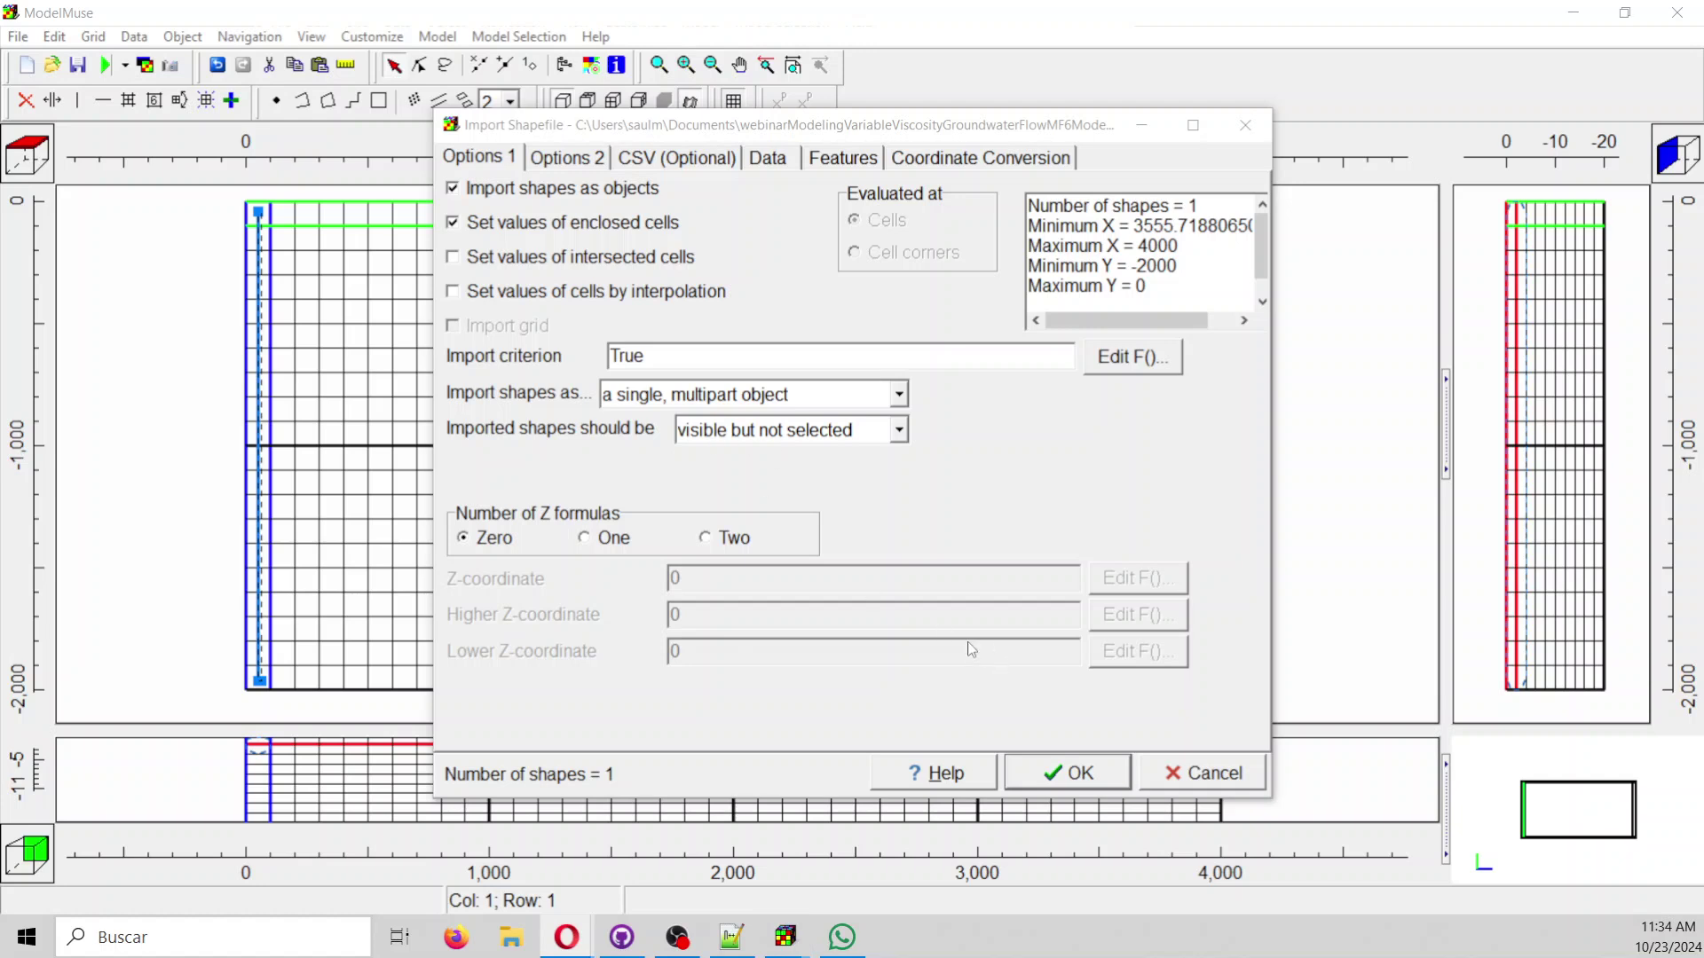
{"action": "left_click", "coordinate": [717, 539]}
{"action": "double_click", "coordinate": [708, 654]}
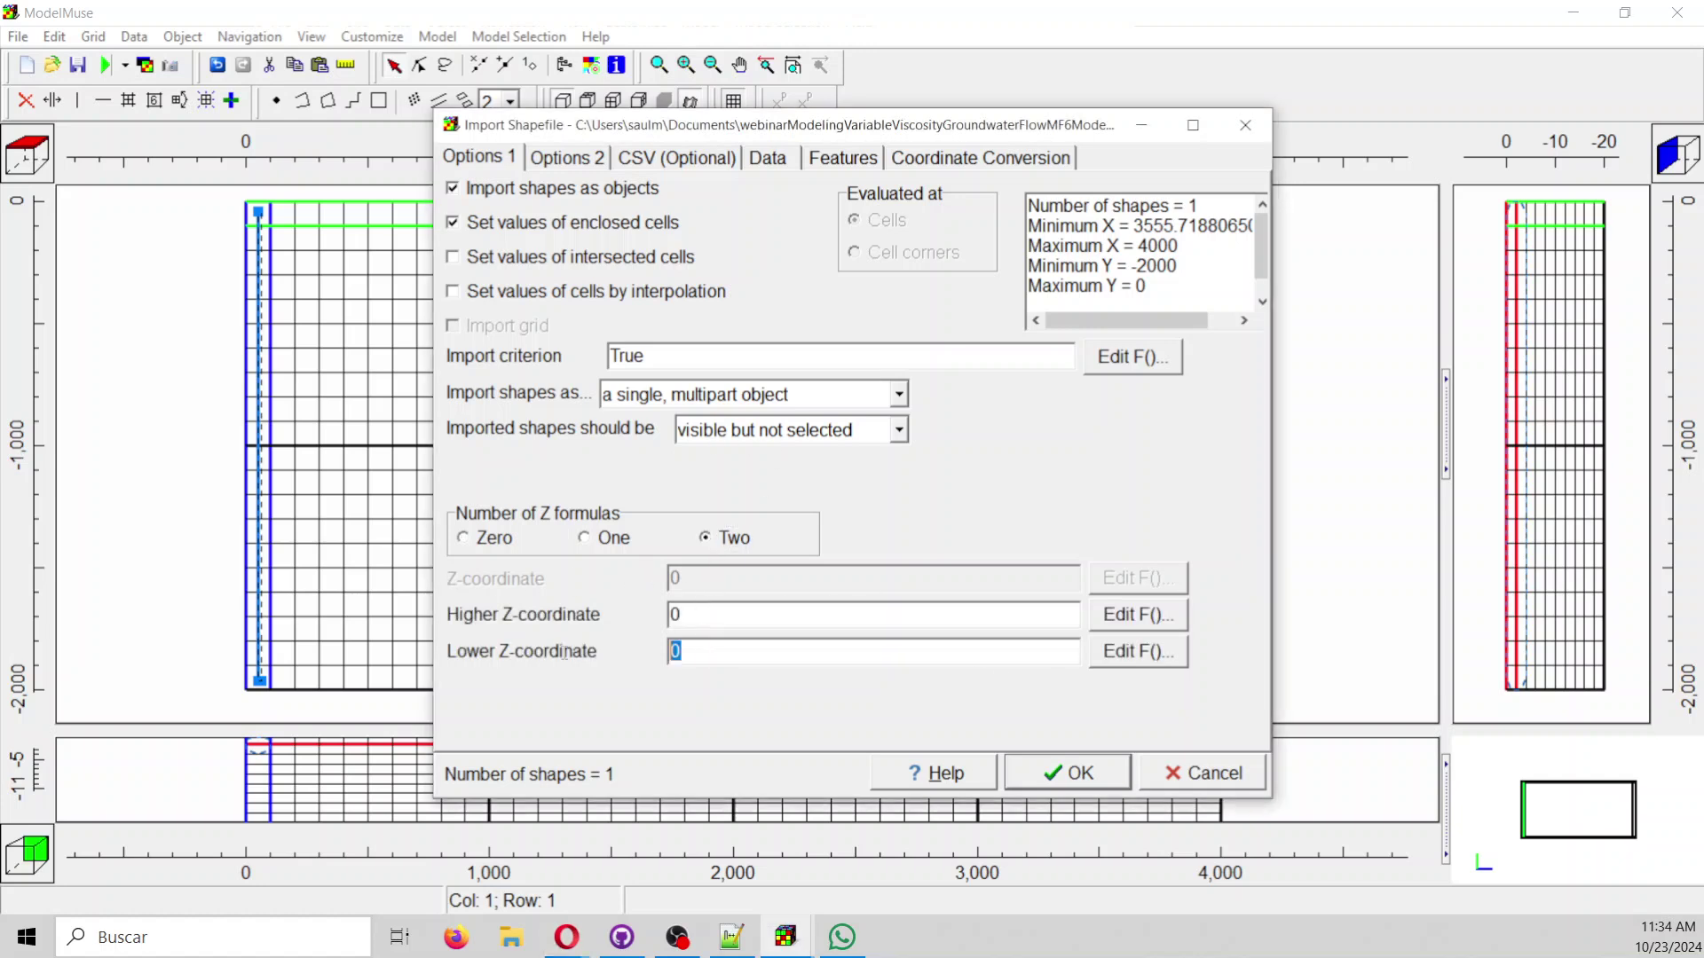
{"action": "type", "text": "-*4"}
{"action": "key", "text": "Left"}
{"action": "key", "text": "BackSpace"}
{"action": "left_click", "coordinate": [1101, 775]}
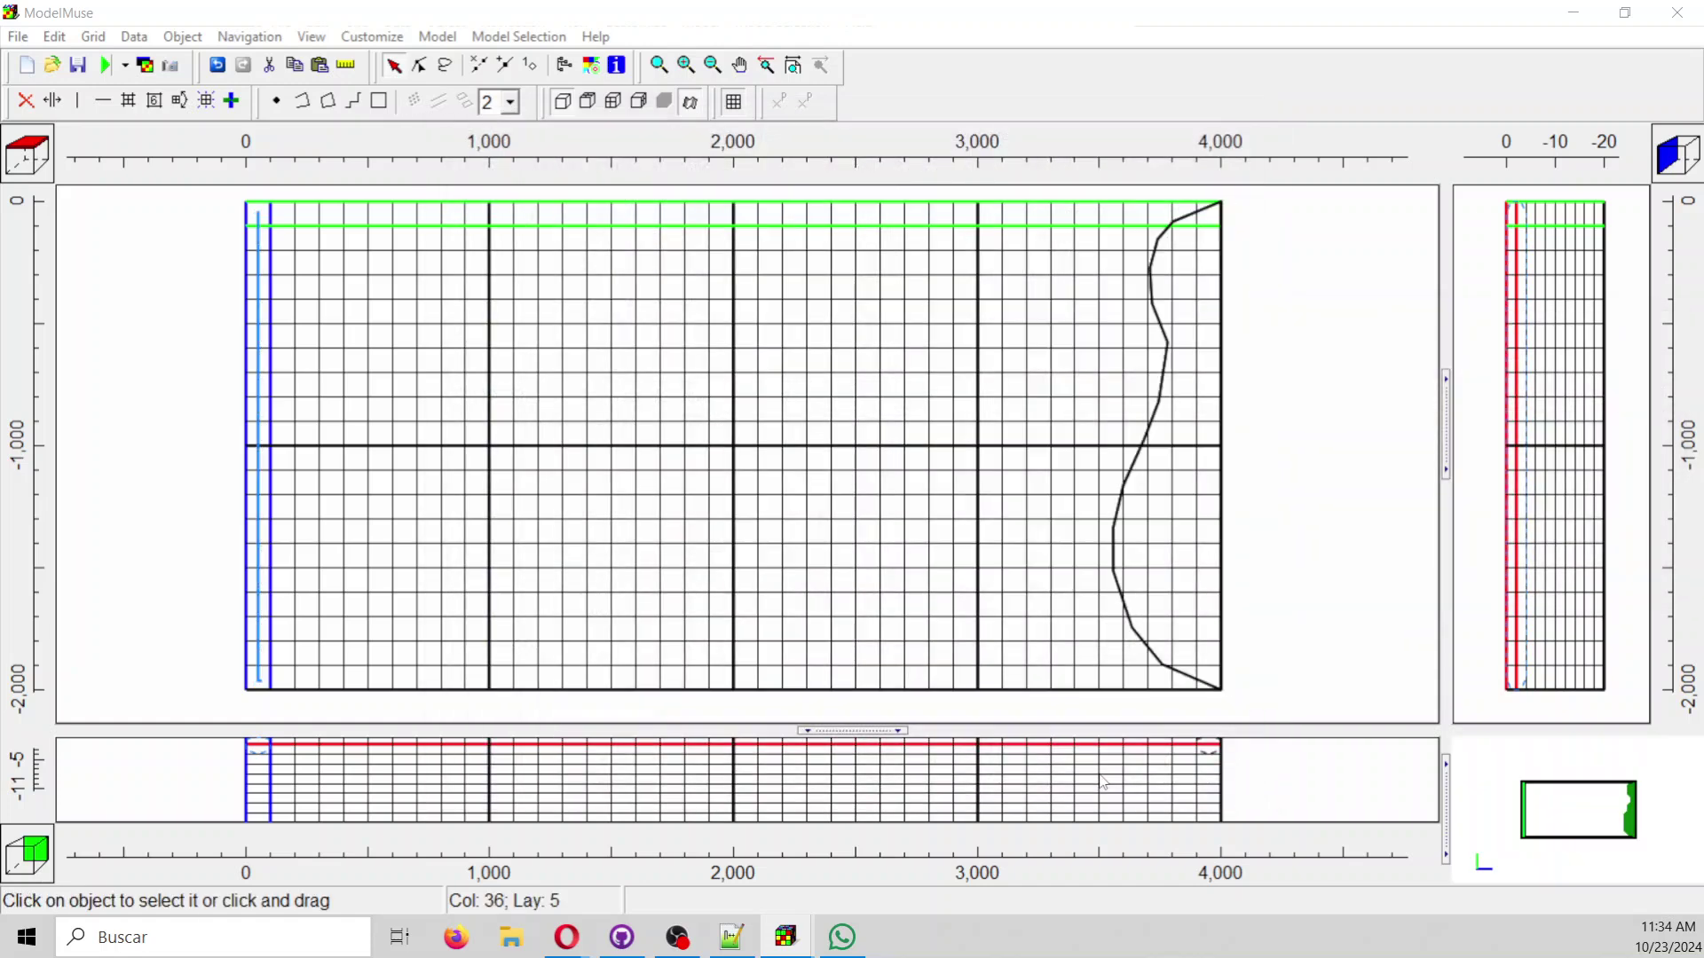
Color the imported sea GHB object's line bright green in its properties.
{"action": "left_click", "coordinate": [1146, 444]}
{"action": "double_click", "coordinate": [1146, 443]}
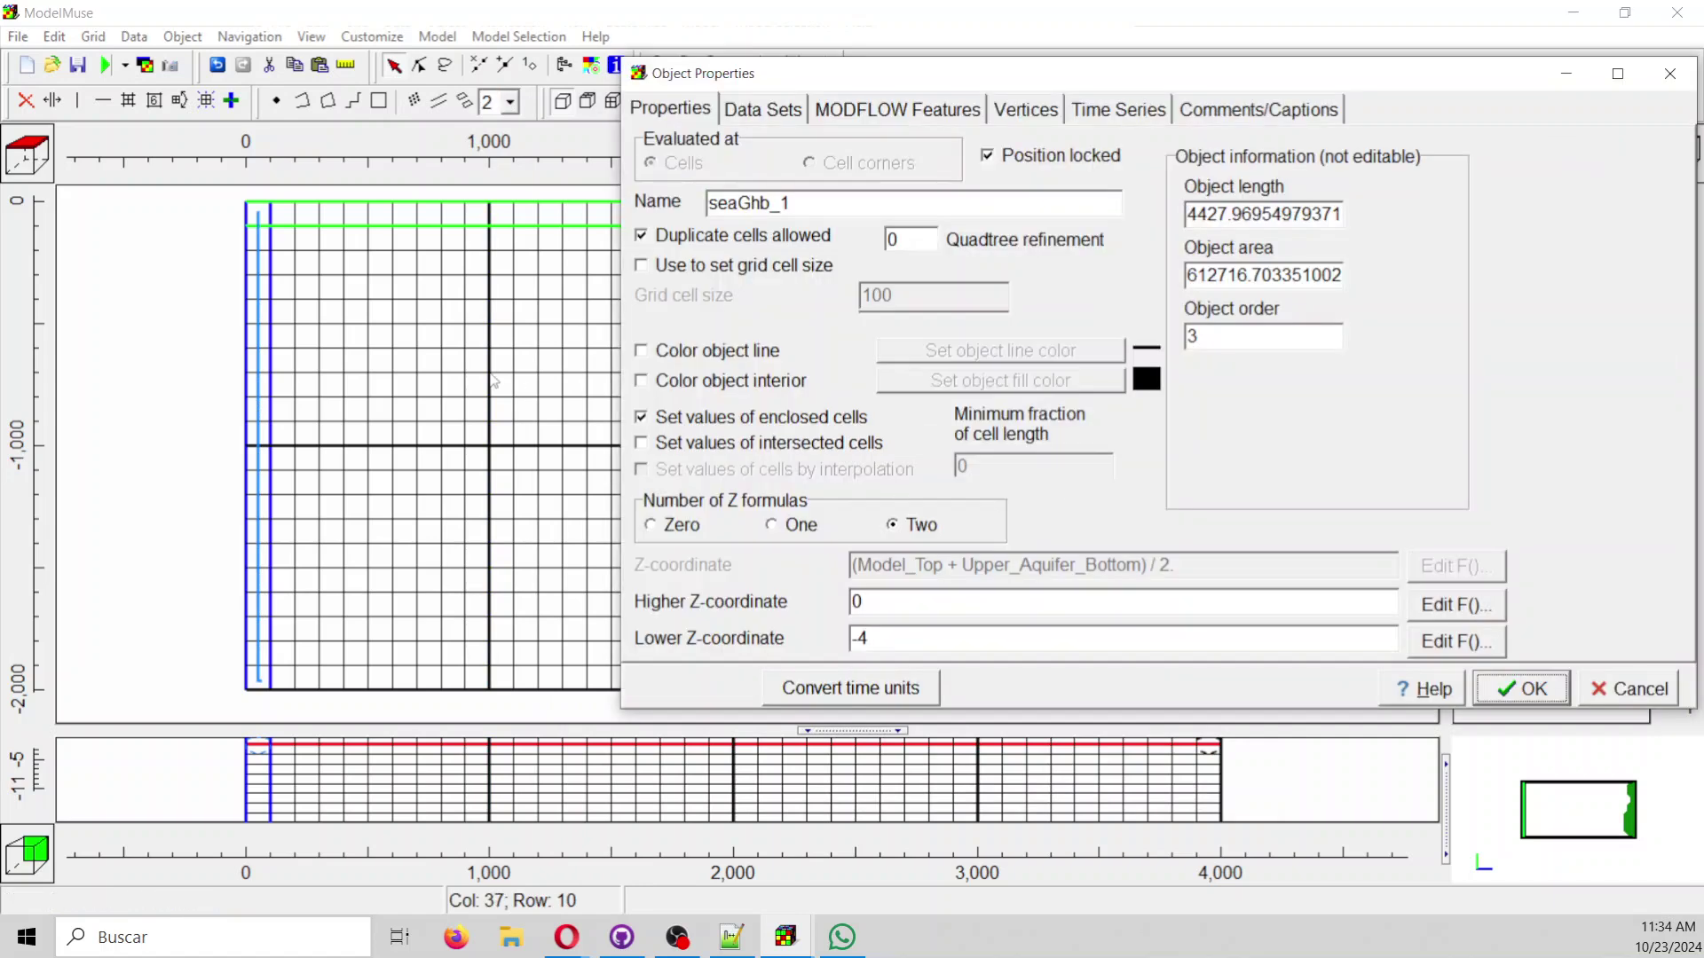
{"action": "left_click", "coordinate": [760, 355]}
{"action": "left_click", "coordinate": [808, 317]}
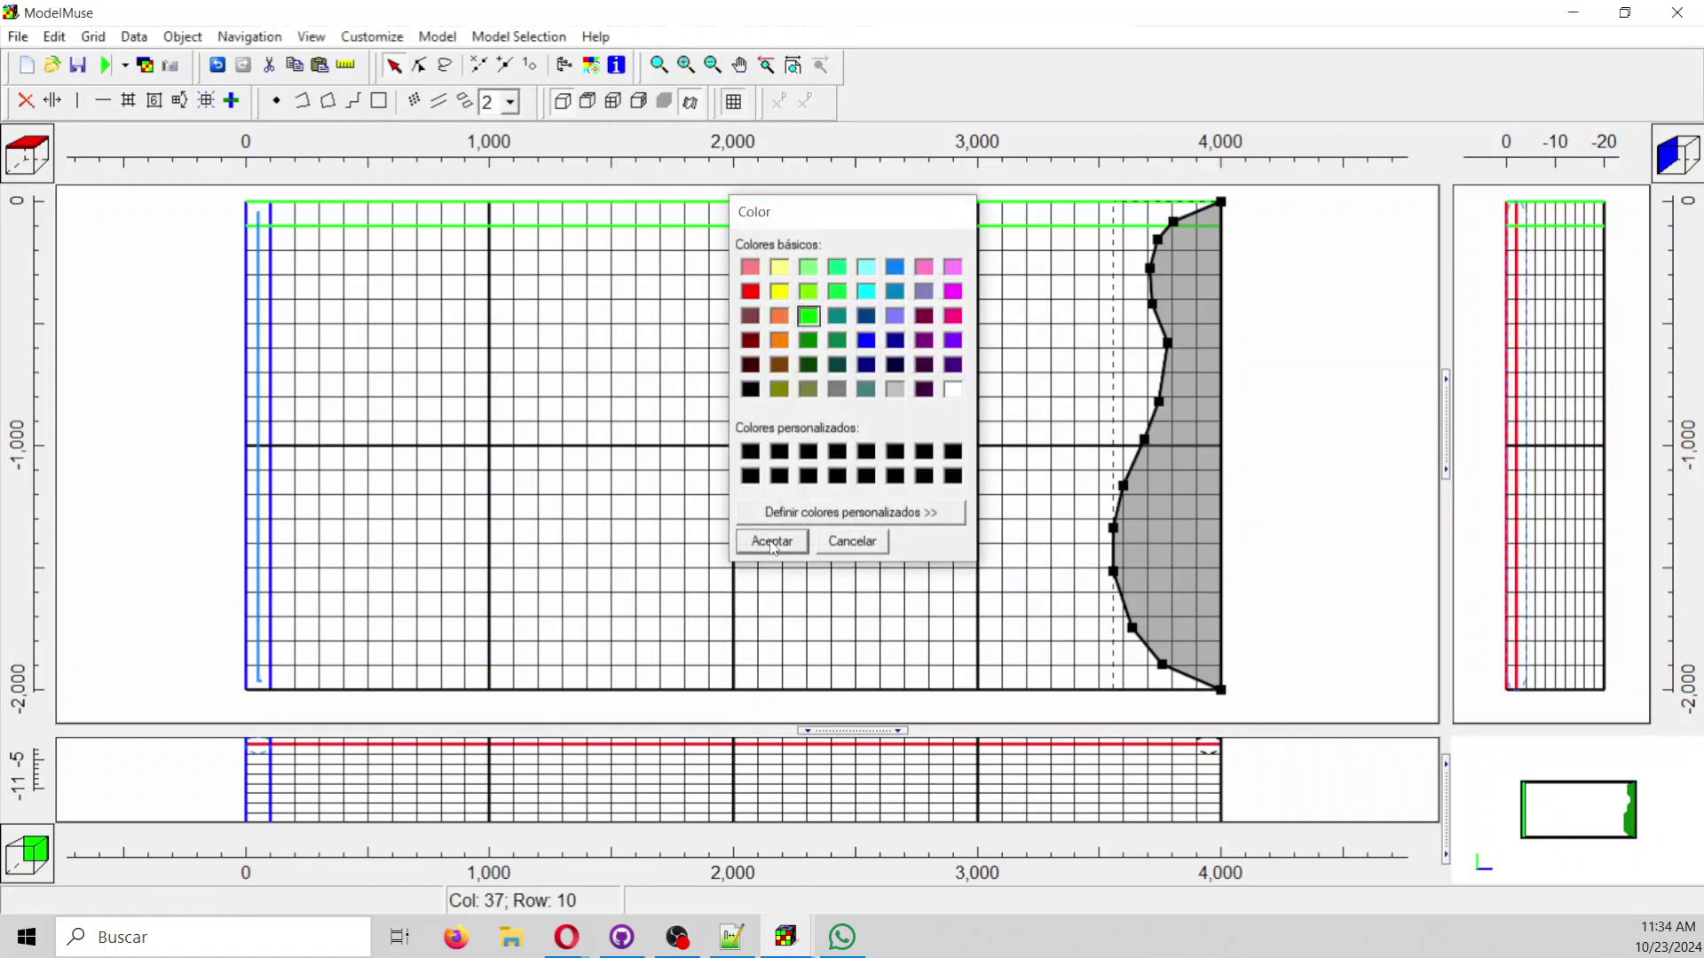
{"action": "left_click", "coordinate": [772, 542]}
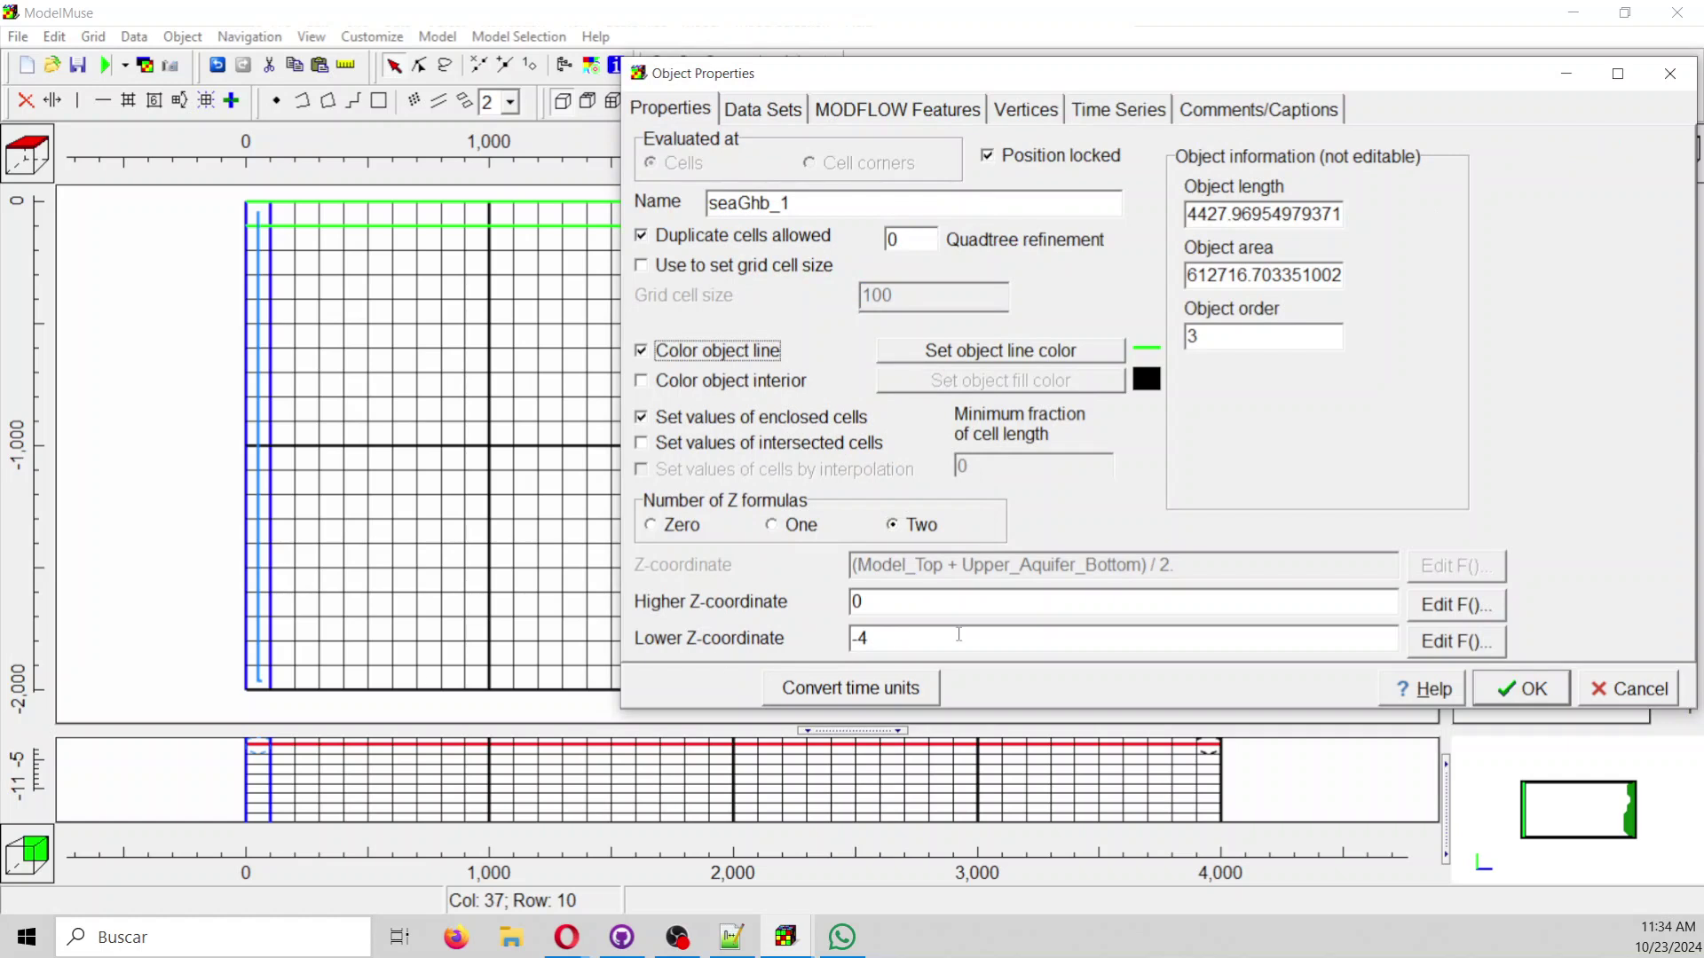
Enable the GHB General-Head Boundary for the seaGhb_1 object with starting time 0 and ending time 86400000.
{"action": "left_click", "coordinate": [896, 112]}
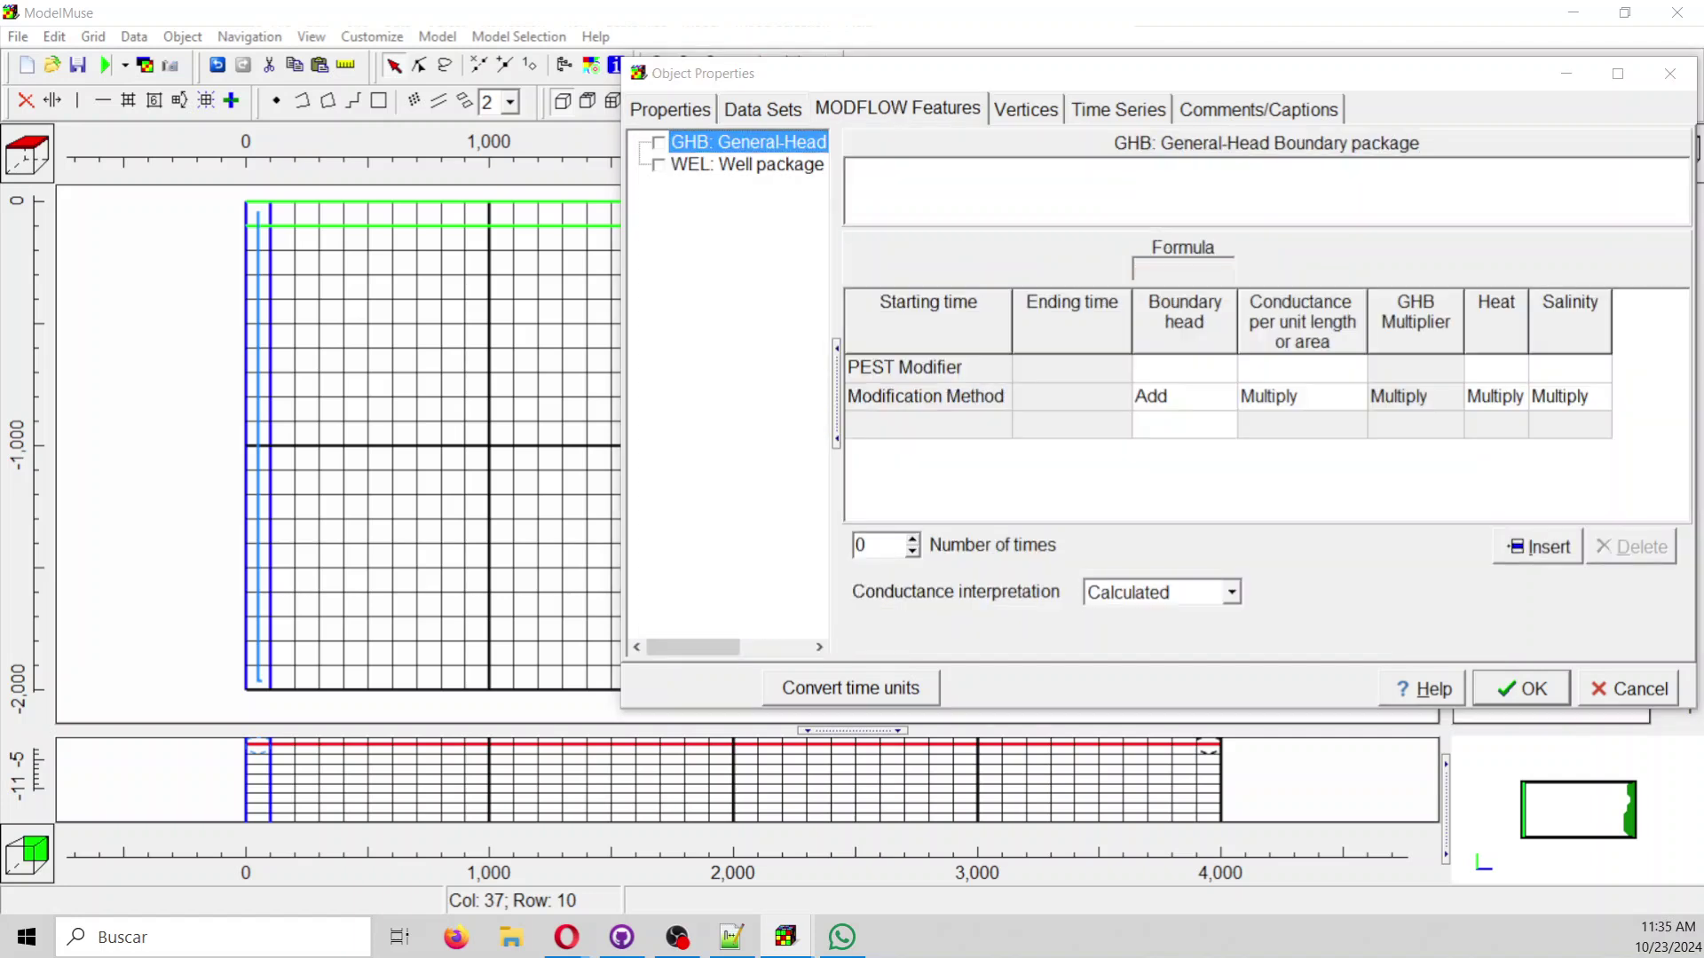
{"action": "left_click", "coordinate": [657, 143]}
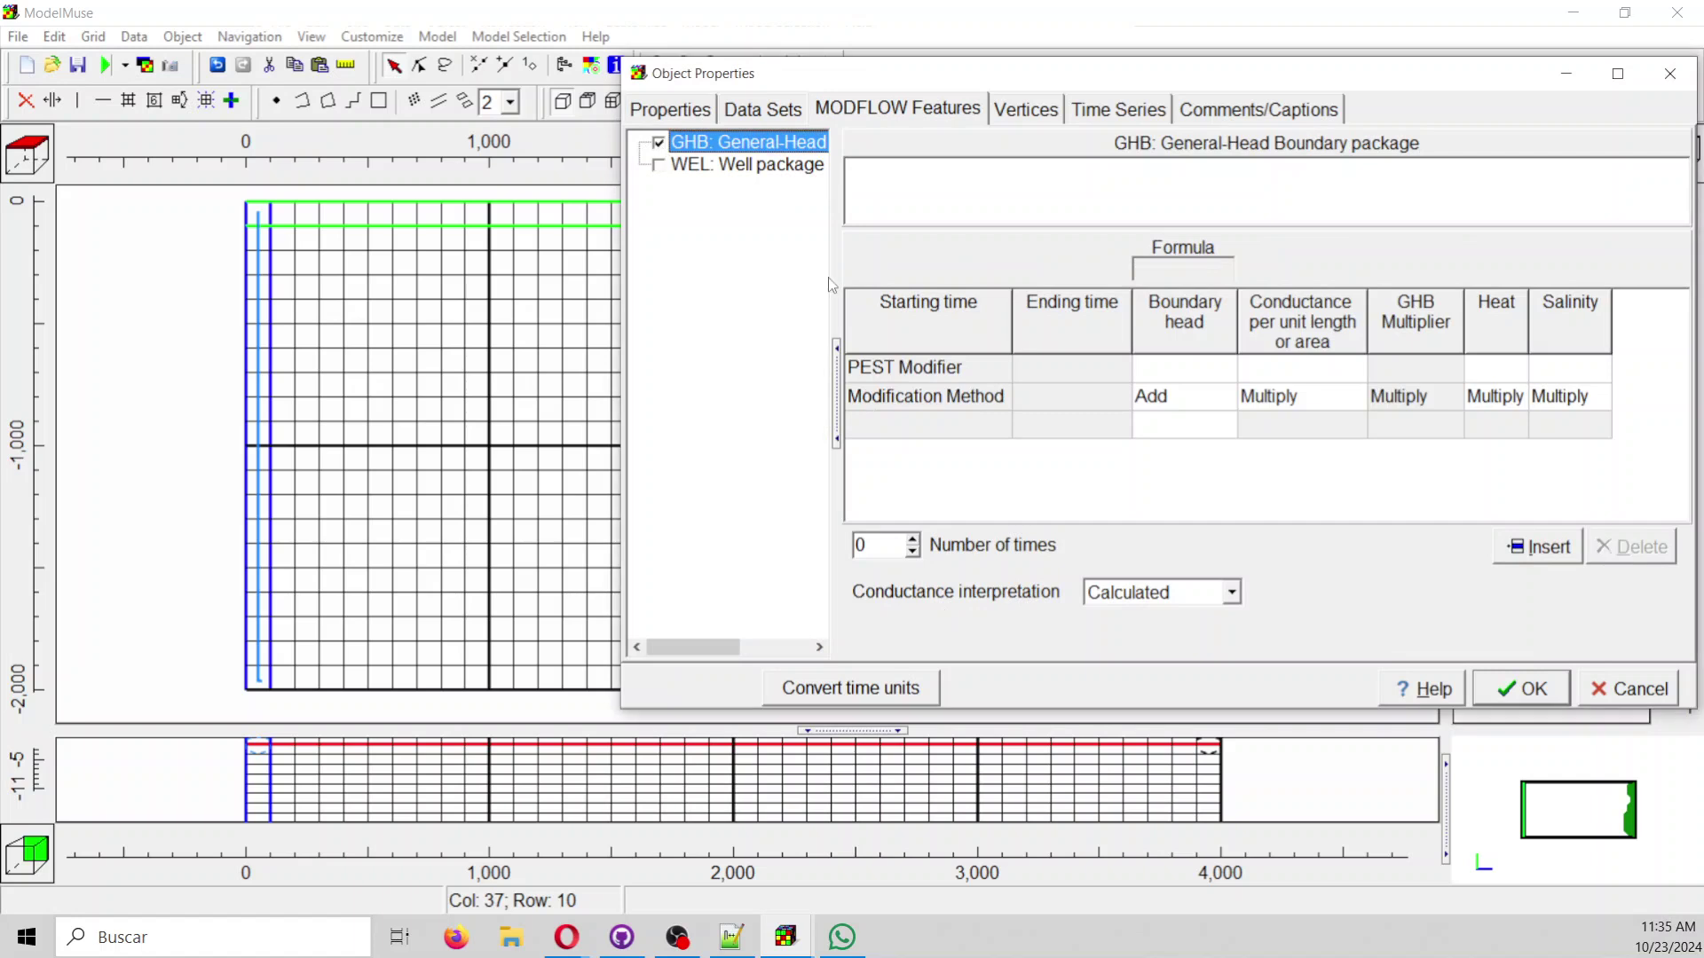
{"action": "left_click", "coordinate": [991, 436]}
{"action": "left_click", "coordinate": [1001, 426]}
{"action": "left_click", "coordinate": [976, 448]}
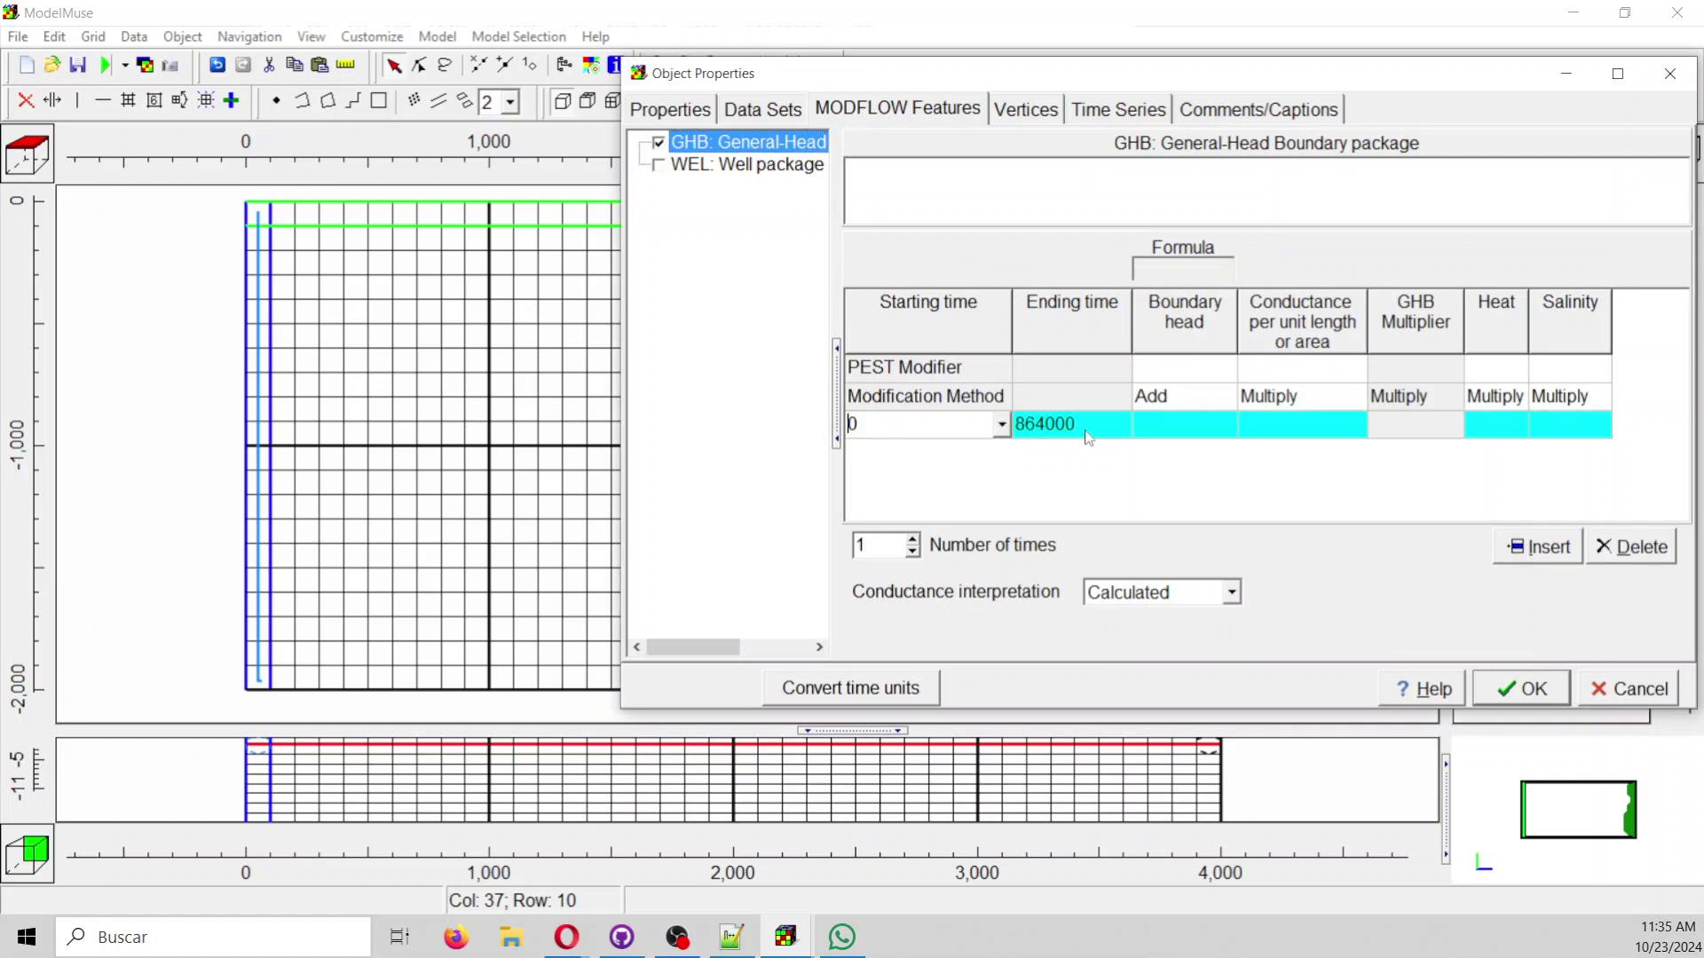
{"action": "left_click", "coordinate": [1100, 424]}
{"action": "left_click", "coordinate": [1121, 429]}
{"action": "left_click", "coordinate": [1105, 473]}
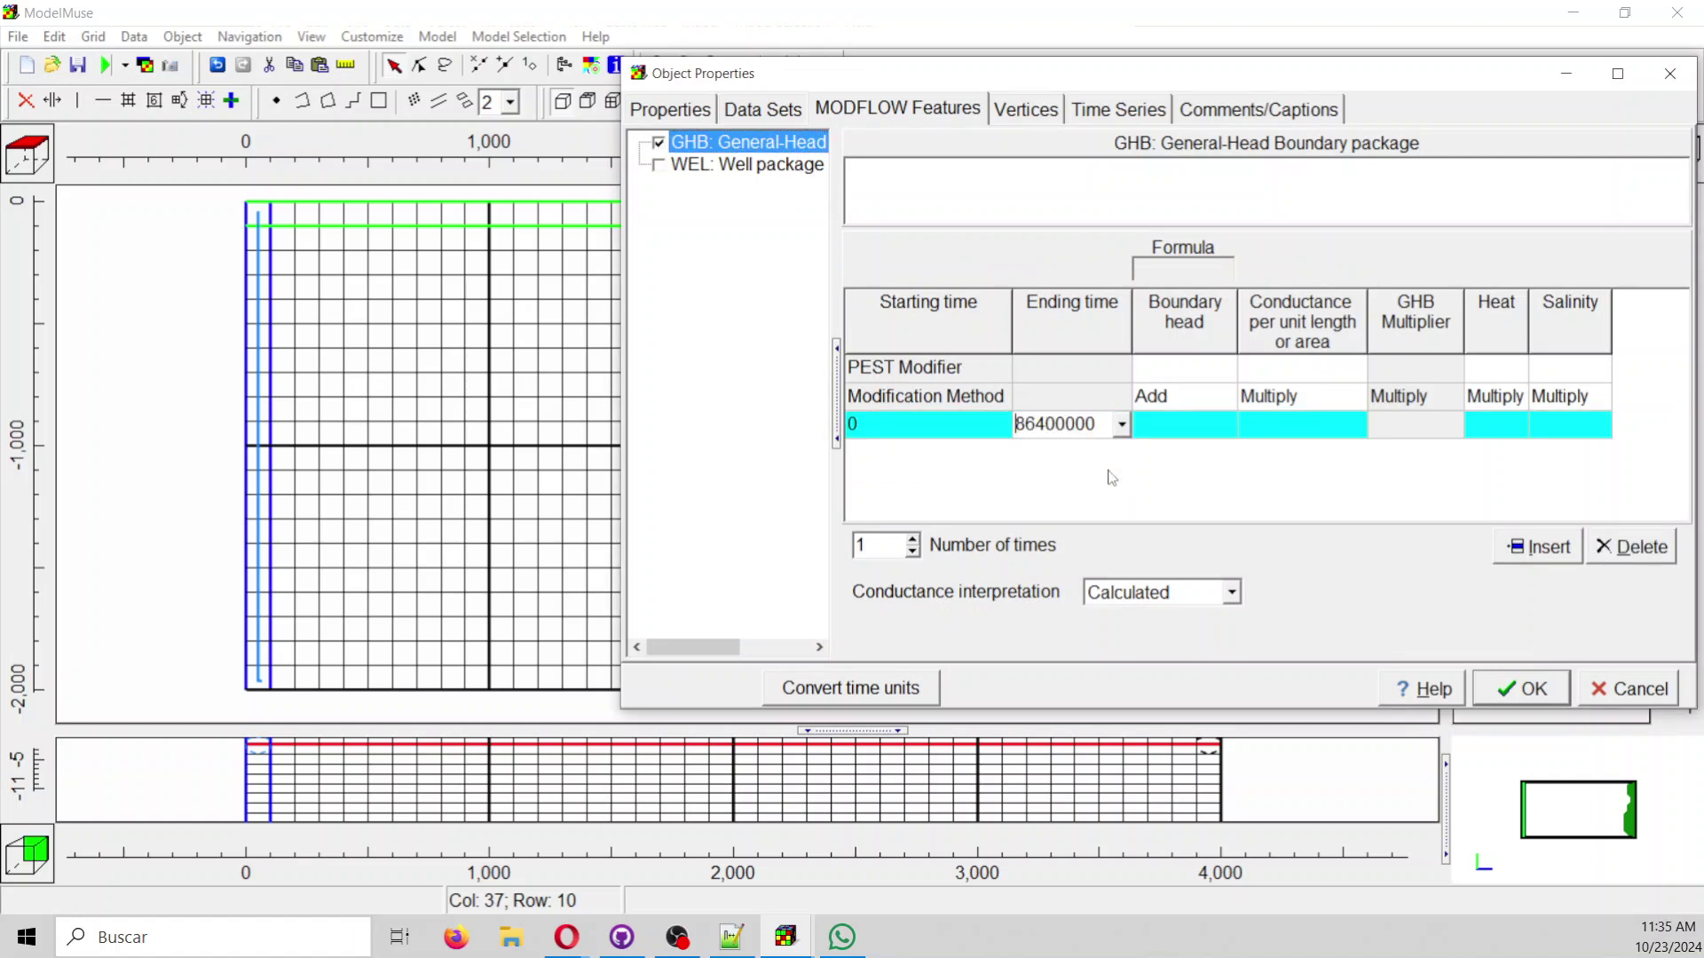
Set the sea GHB's boundary head to 0, with Direct conductance interpretation and a conductance of 0.01.
{"action": "left_click", "coordinate": [1178, 422]}
{"action": "type", "text": "0"}
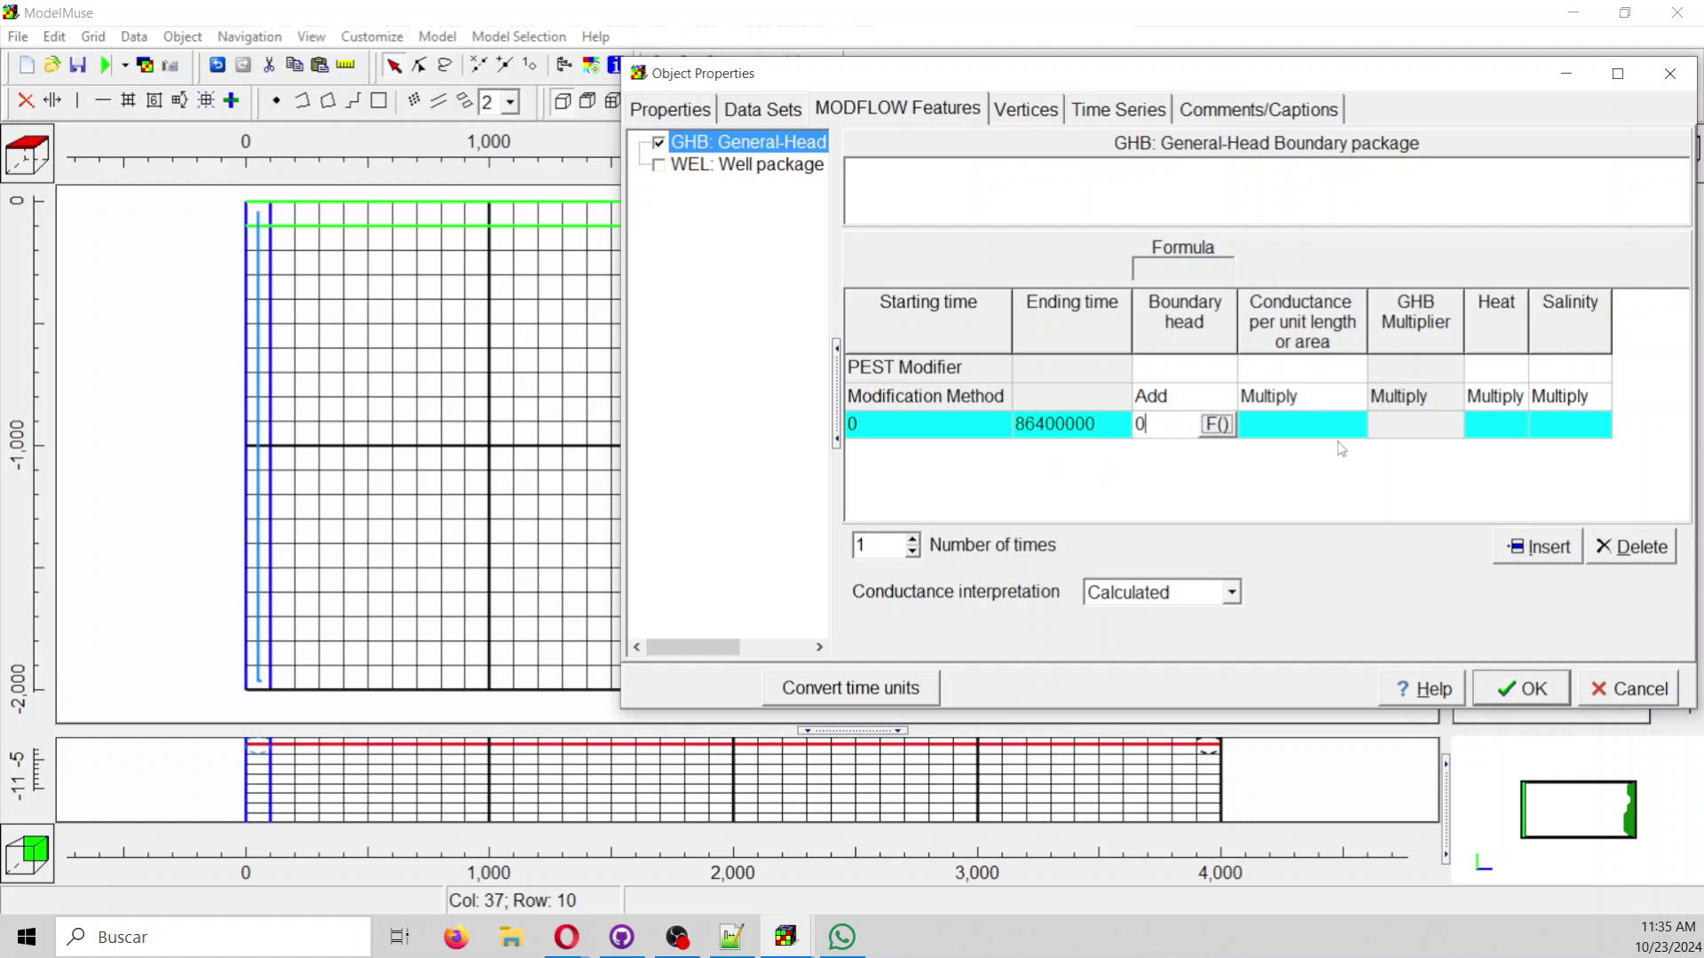
{"action": "left_click", "coordinate": [1331, 425]}
{"action": "left_click", "coordinate": [1183, 594]}
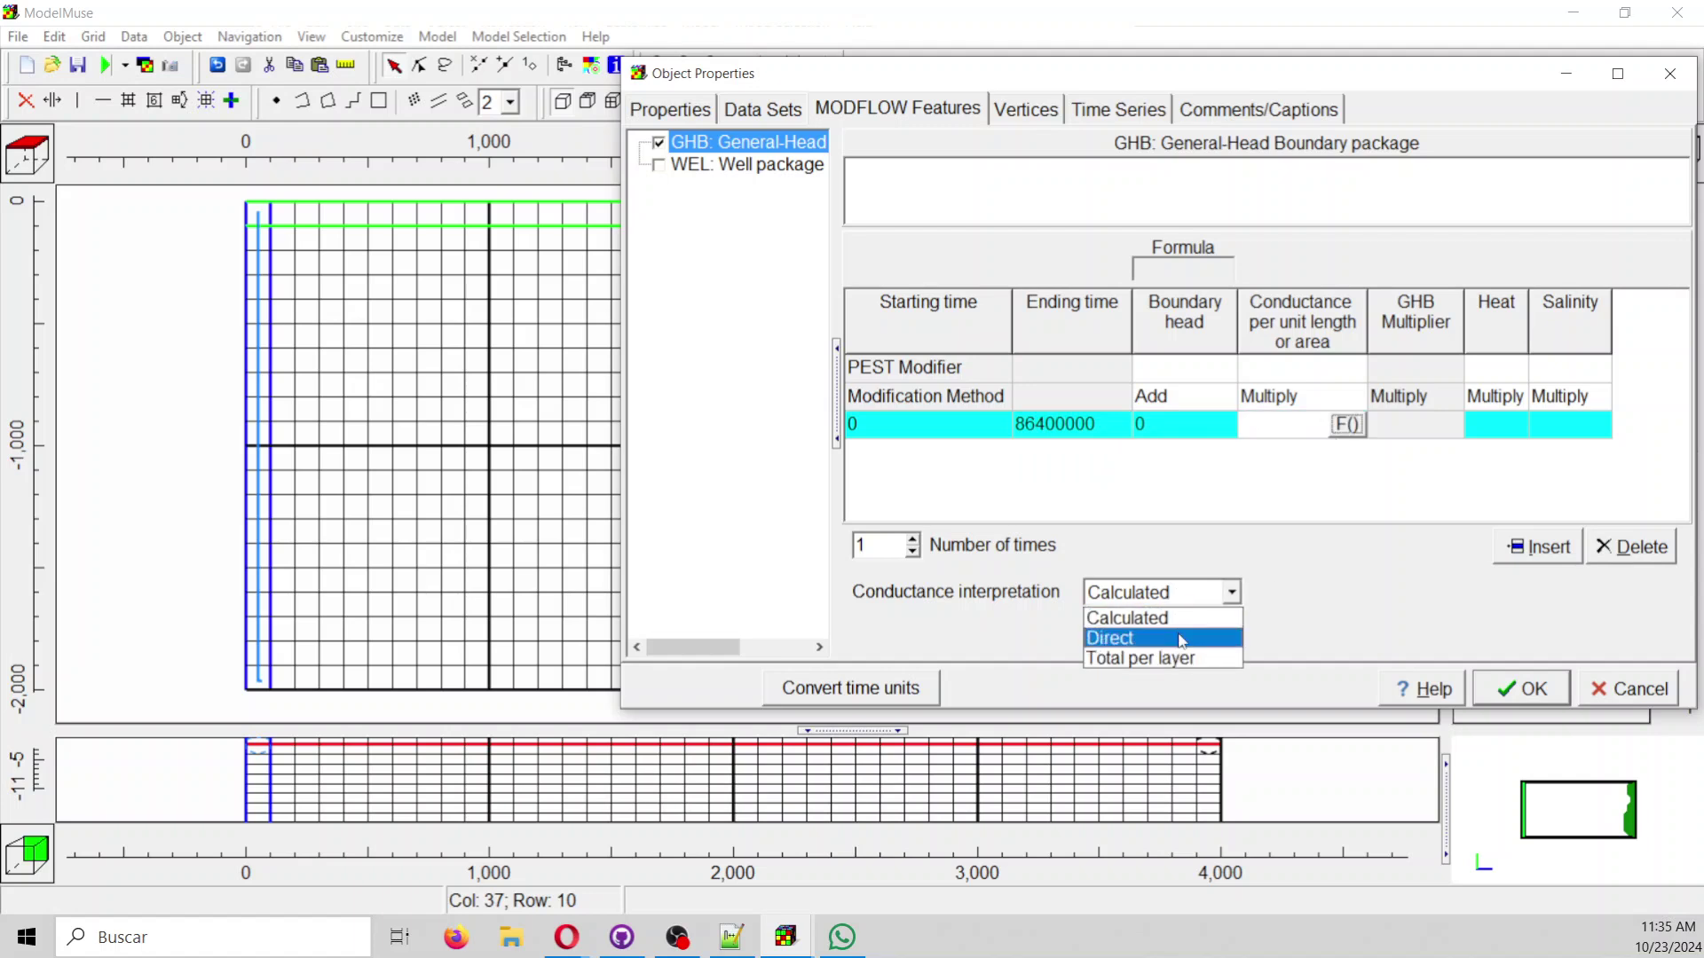
{"action": "left_click", "coordinate": [1186, 631]}
{"action": "left_click", "coordinate": [1294, 435]}
{"action": "type", "text": "0."}
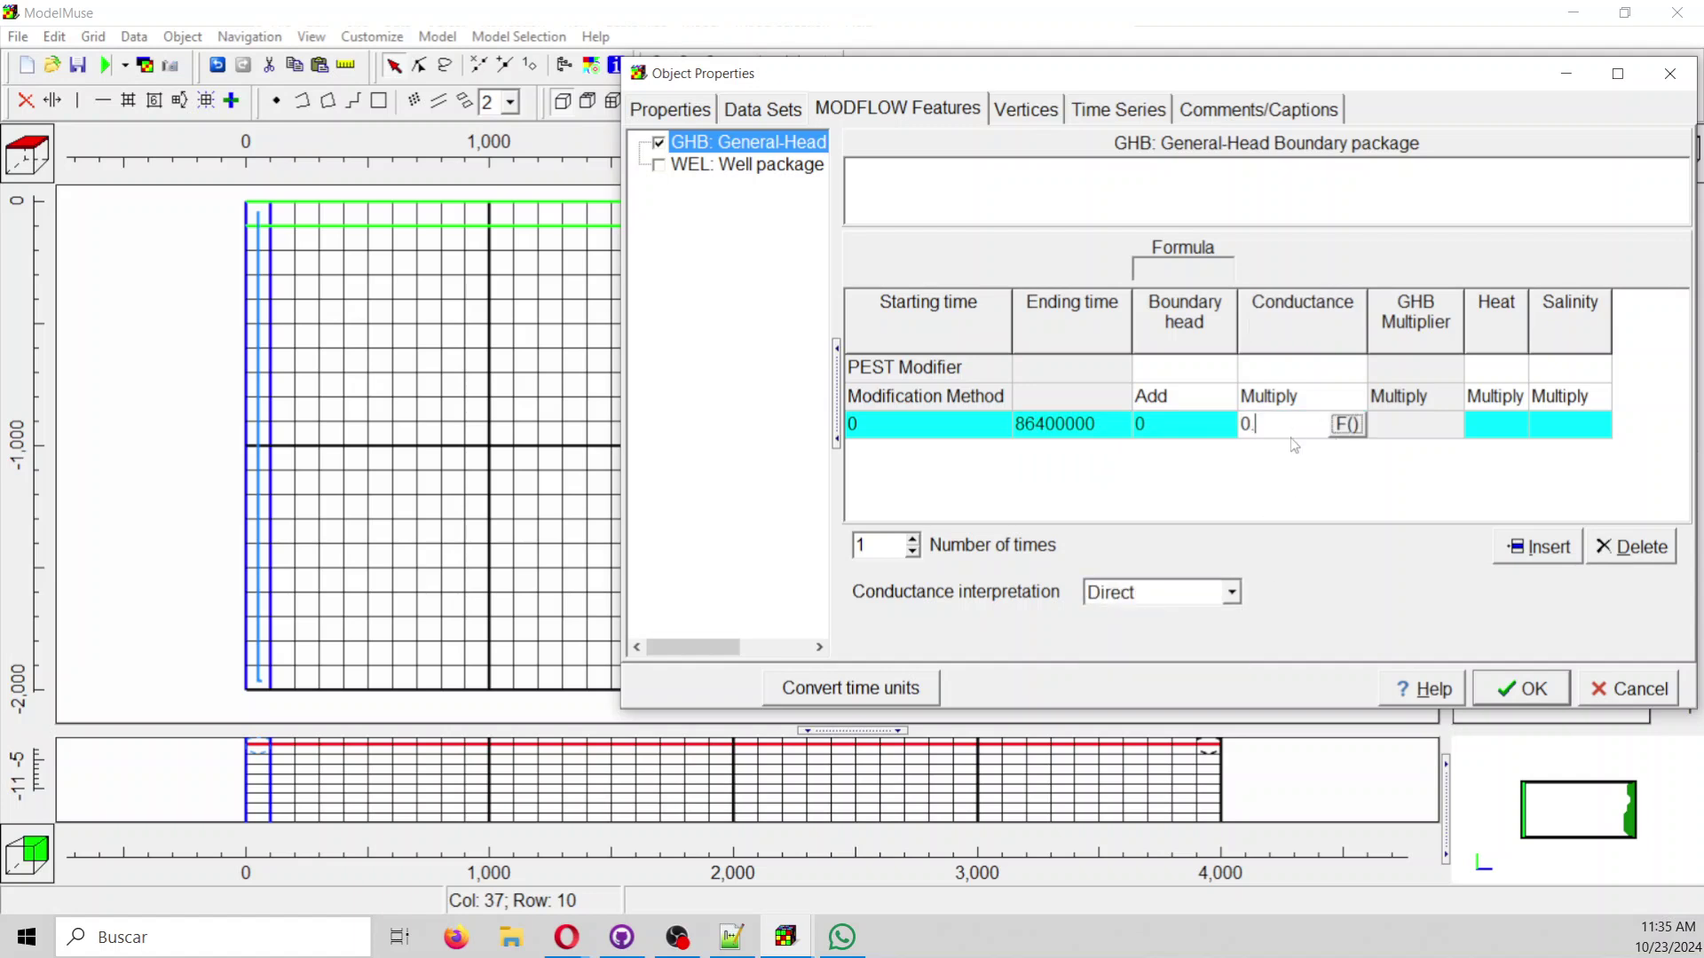
{"action": "type", "text": "01"}
Set the sea GHB's heat to 20 and salinity to 0, and apply the object properties.
{"action": "left_click", "coordinate": [1506, 426]}
{"action": "type", "text": "20"}
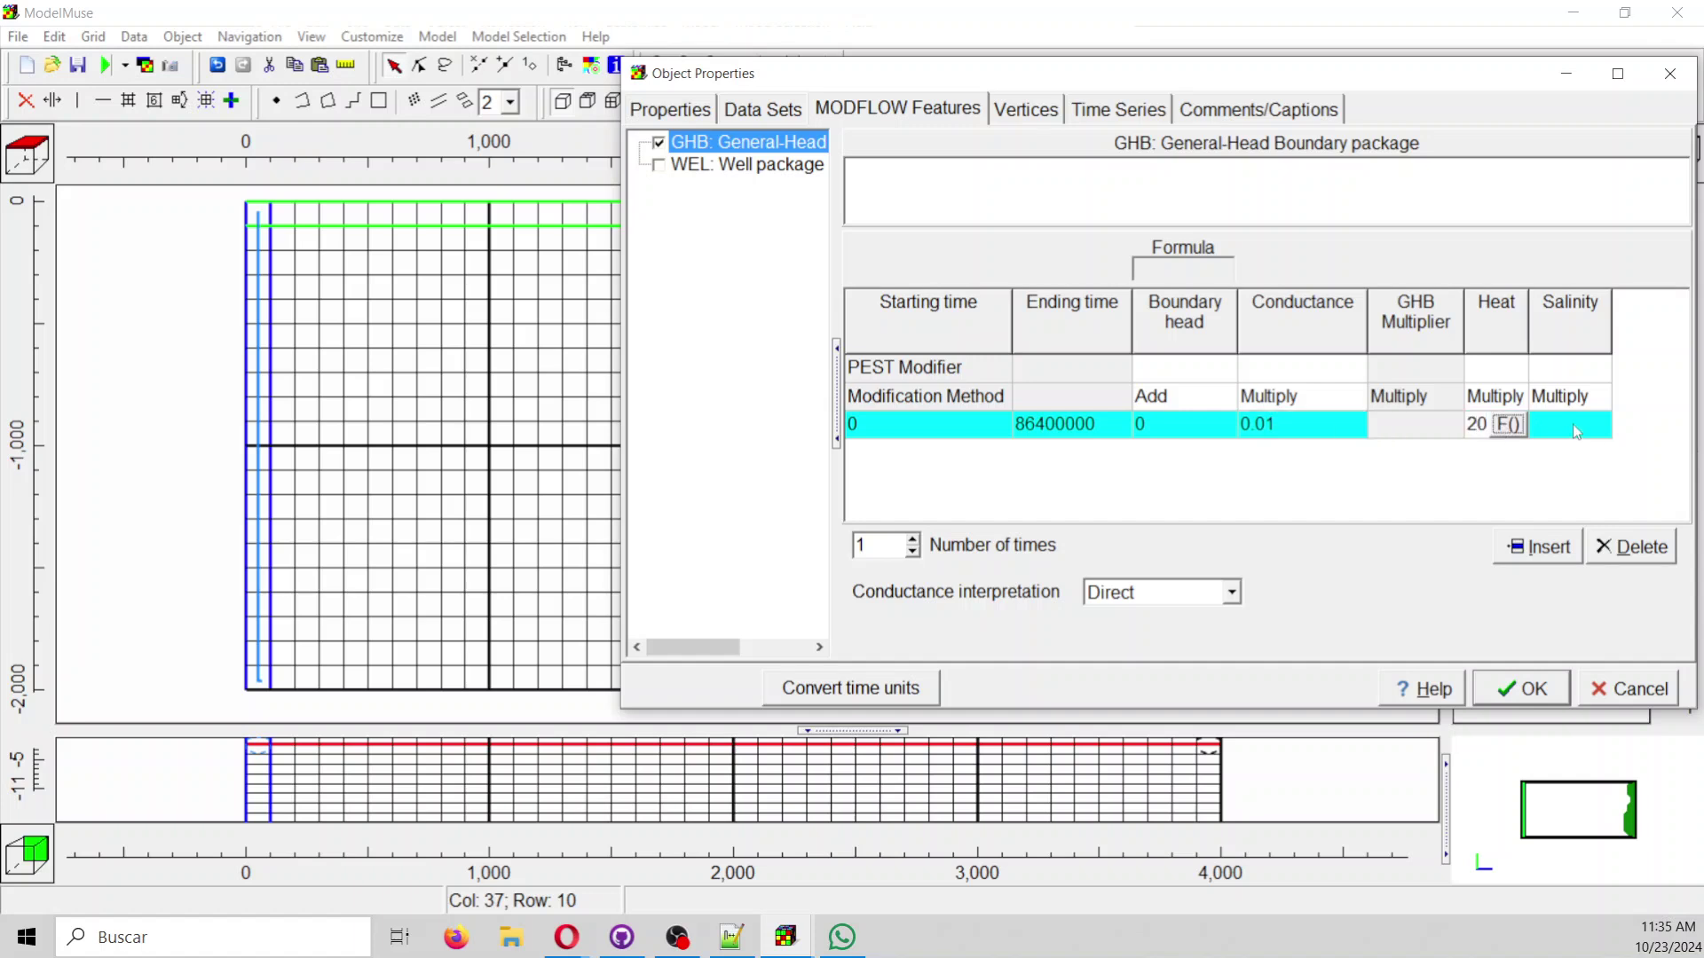
{"action": "key", "text": "Tab"}
{"action": "type", "text": "0"}
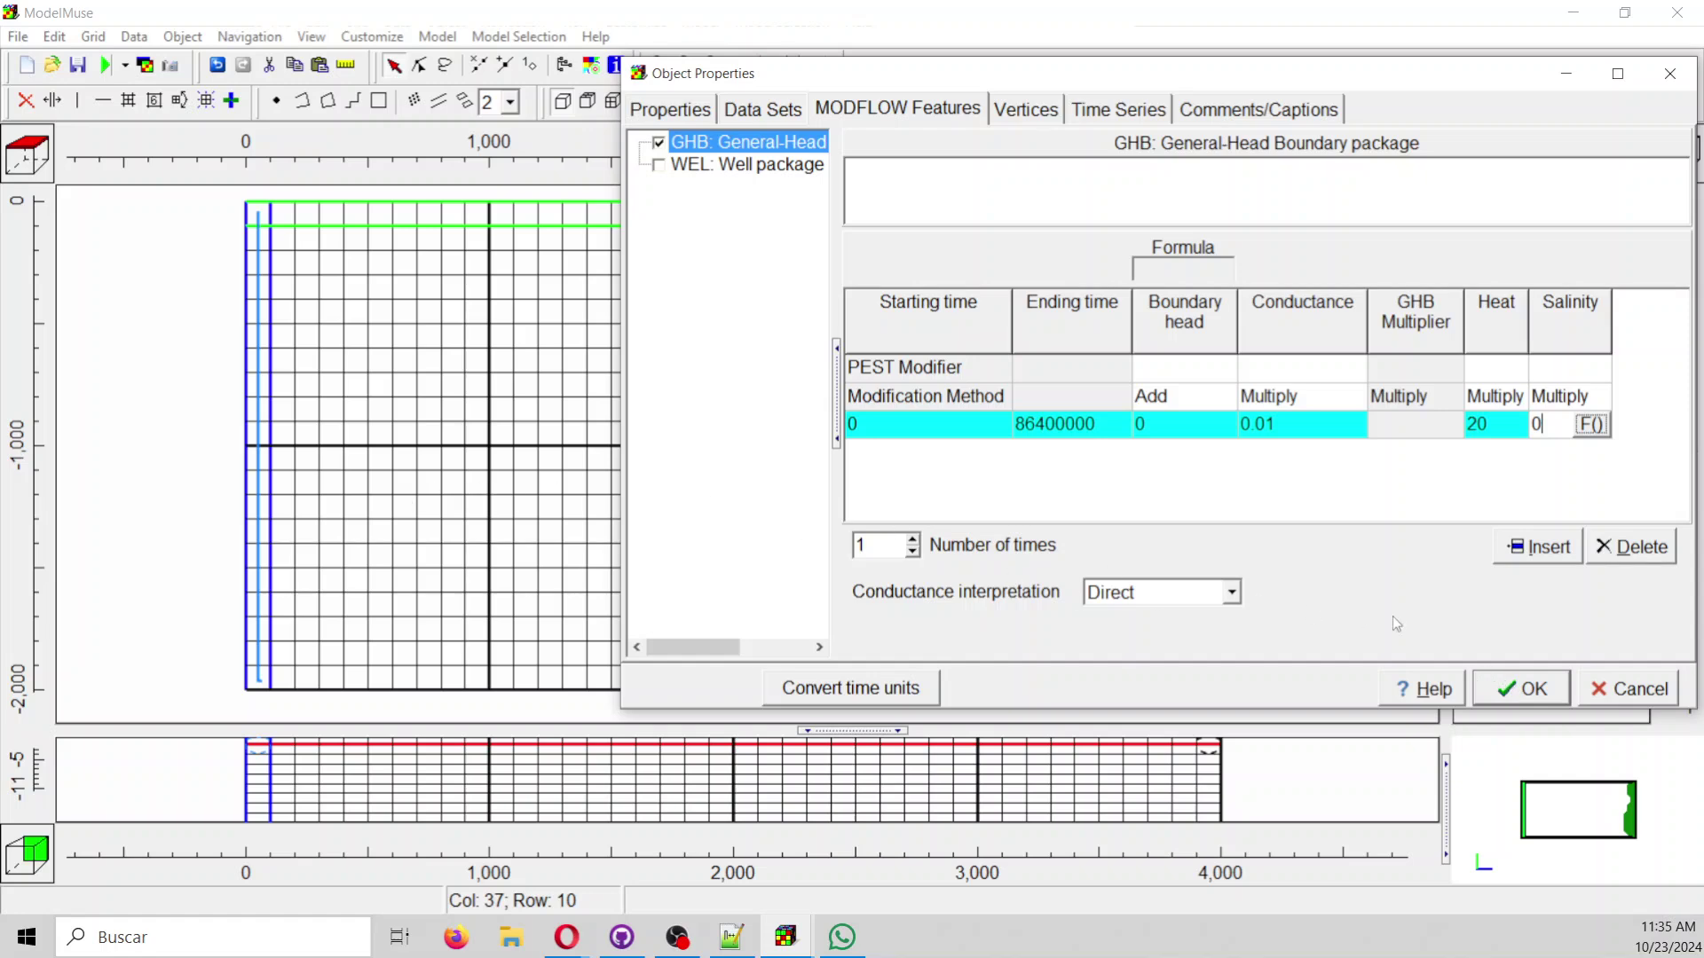
{"action": "left_click", "coordinate": [1520, 692]}
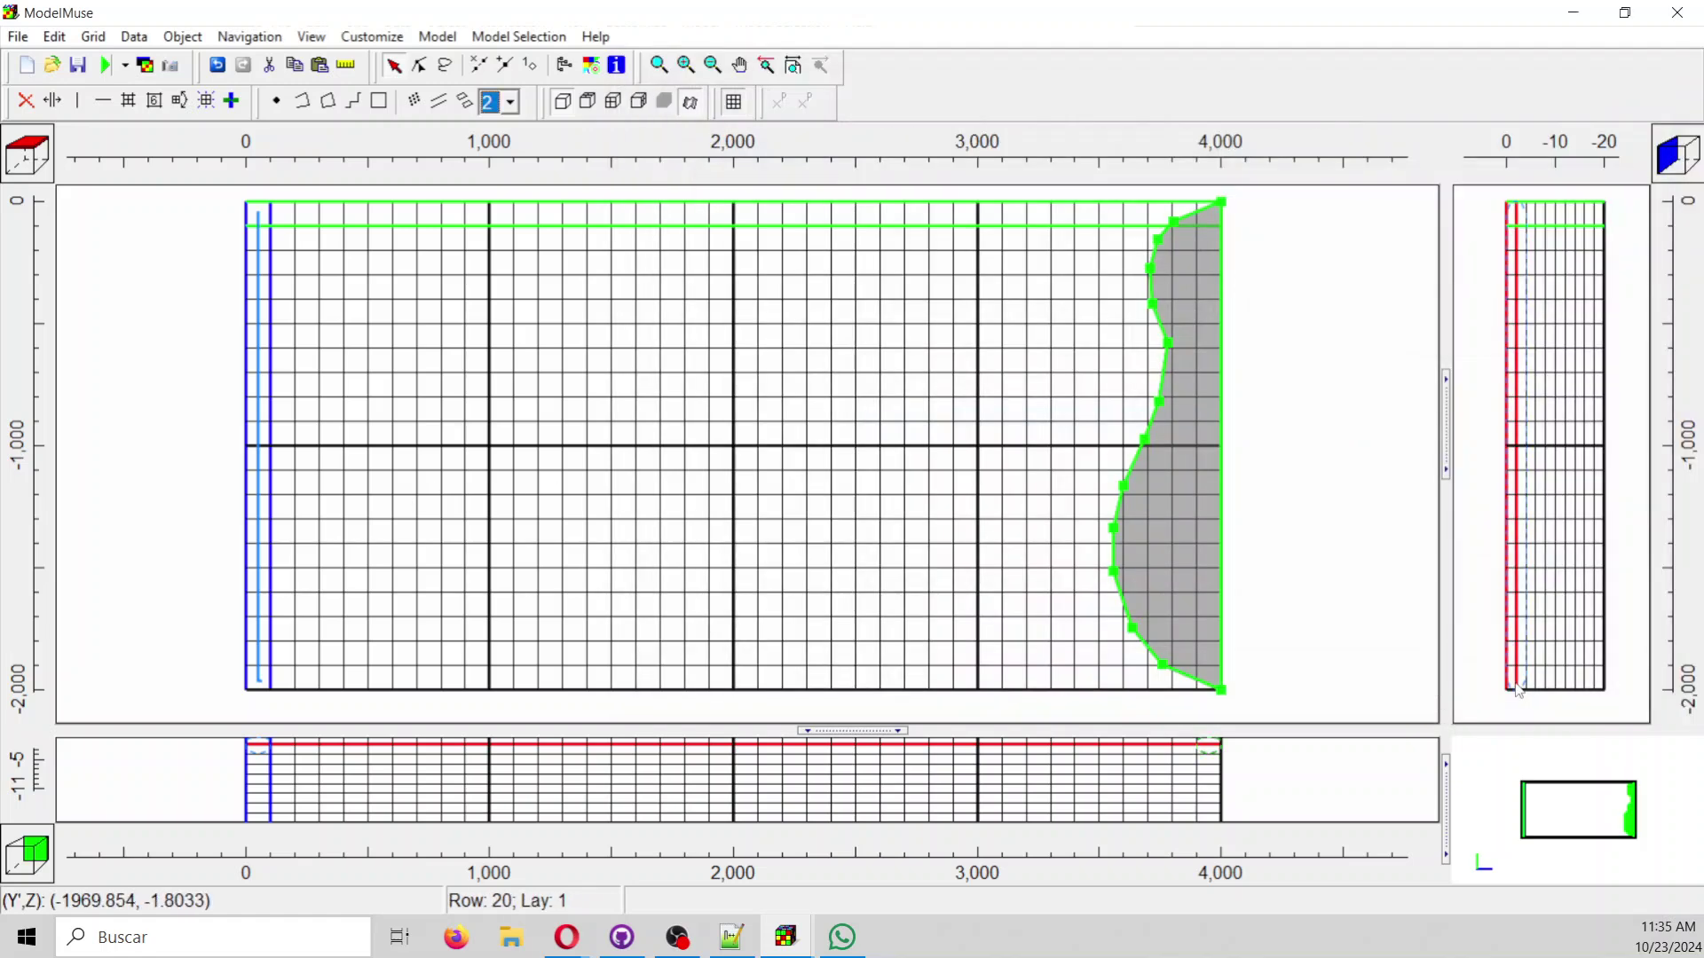
Activate the OBS Observation Utility in the MODFLOW packages and apply the change.
{"action": "left_click", "coordinate": [438, 39]}
{"action": "left_click", "coordinate": [460, 87]}
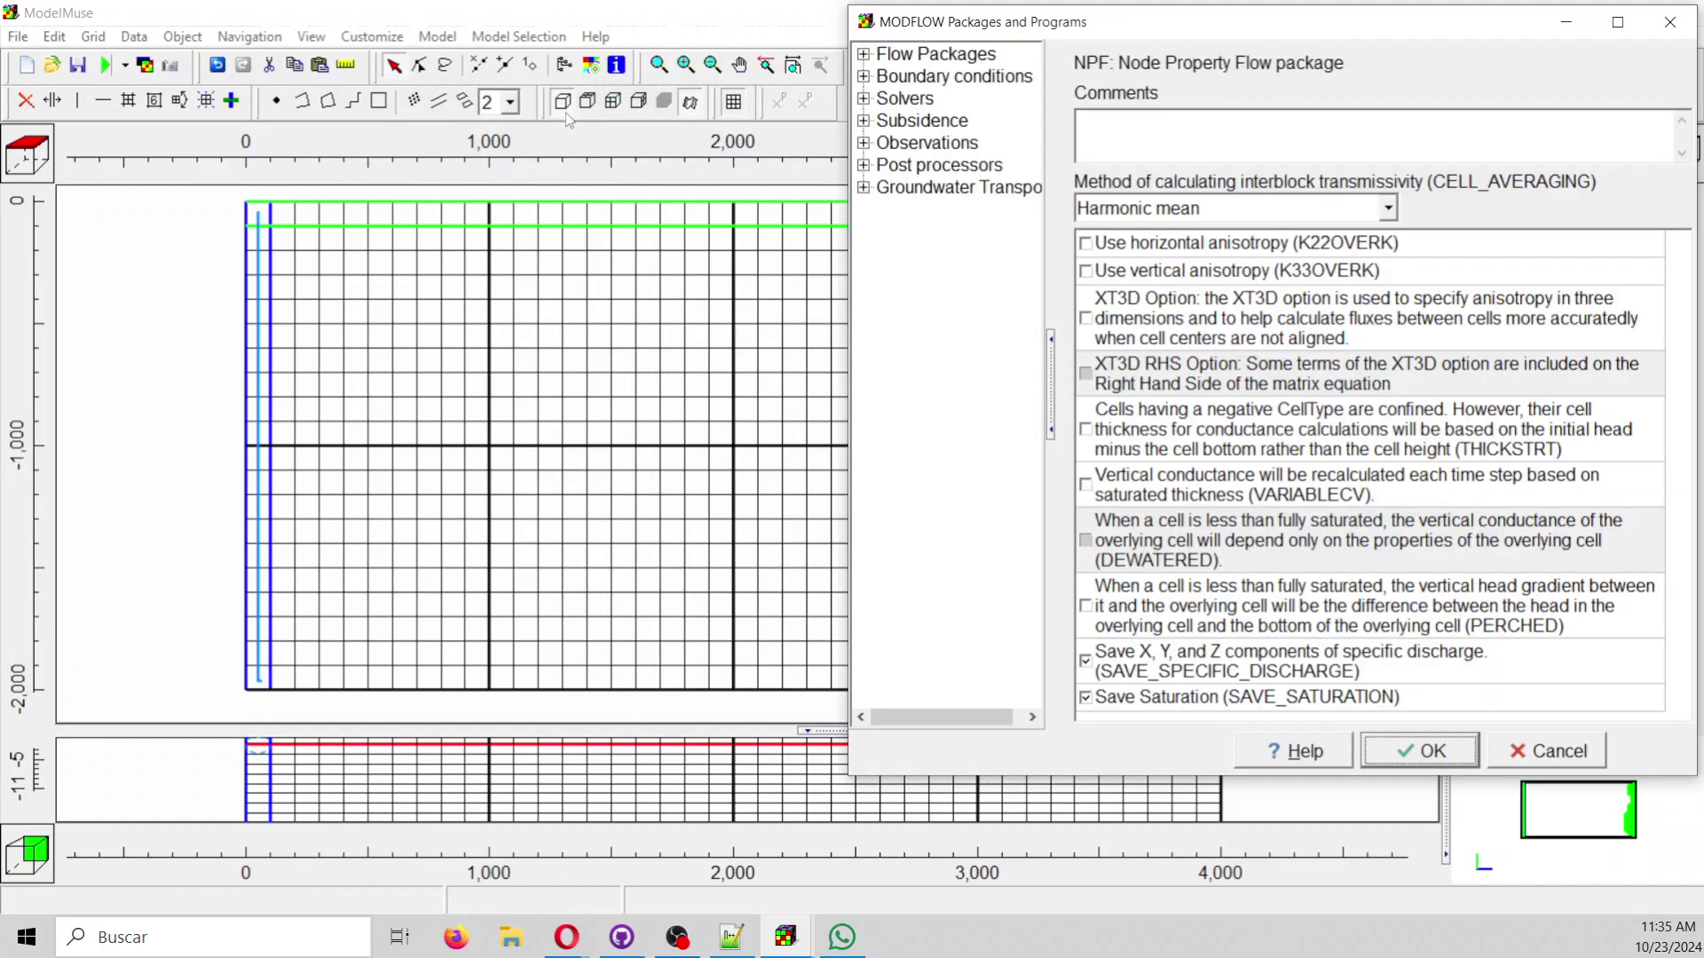
{"action": "left_click", "coordinate": [863, 143]}
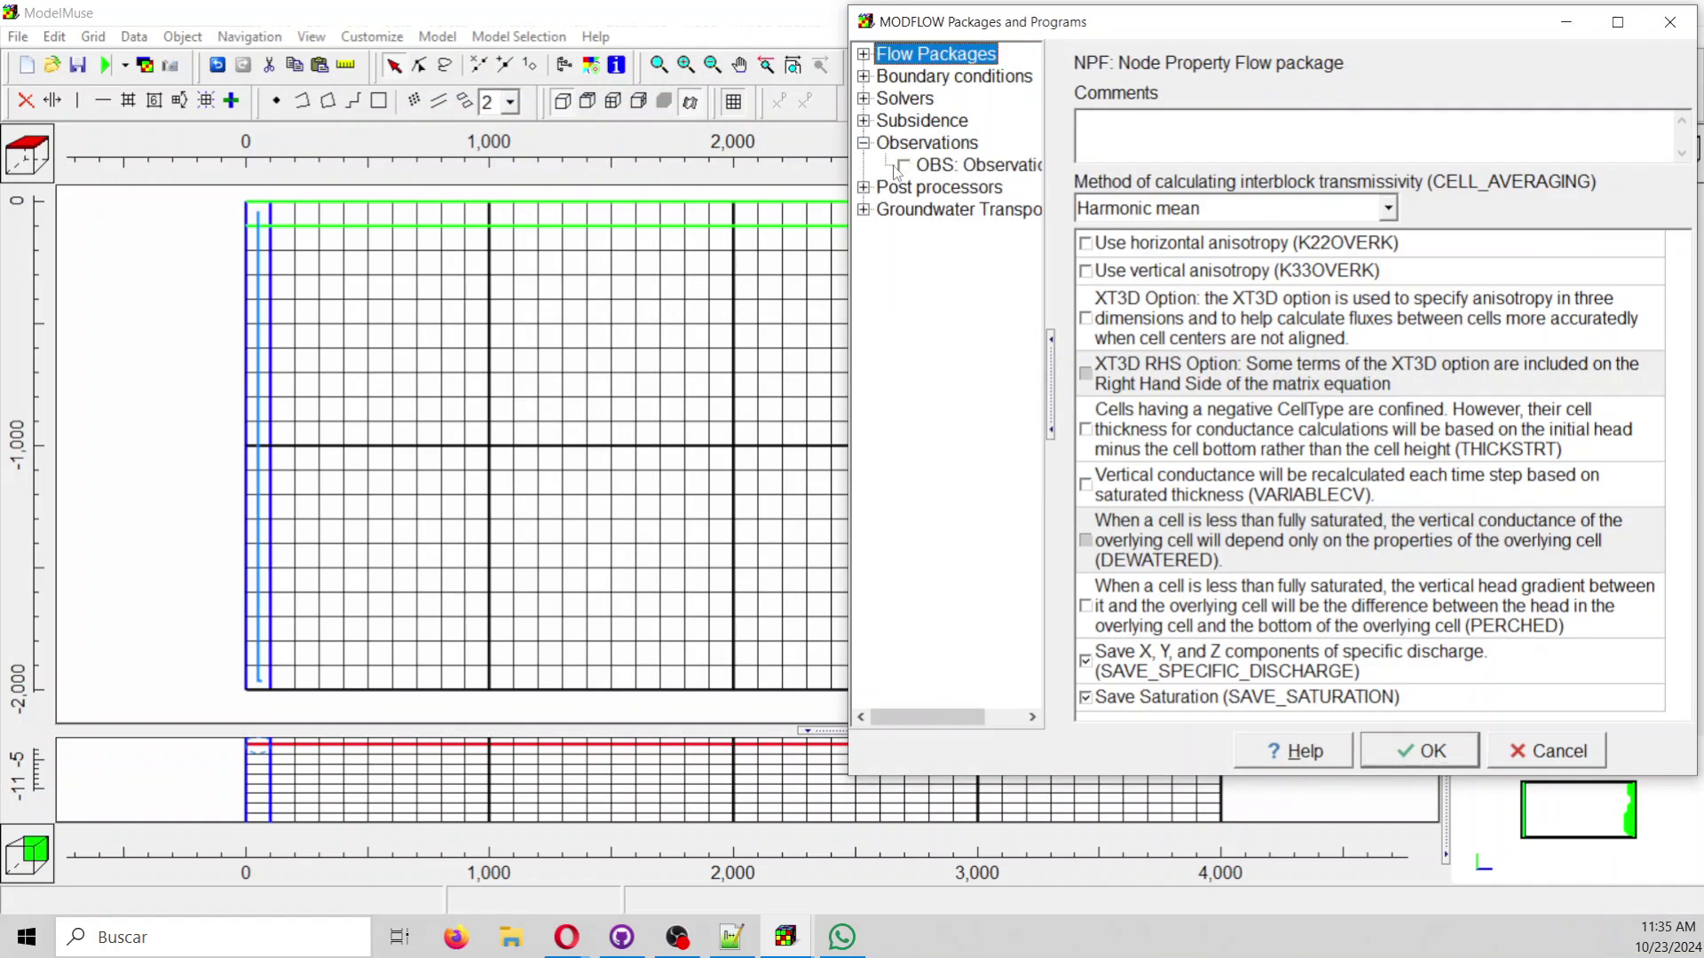
{"action": "left_click", "coordinate": [902, 168]}
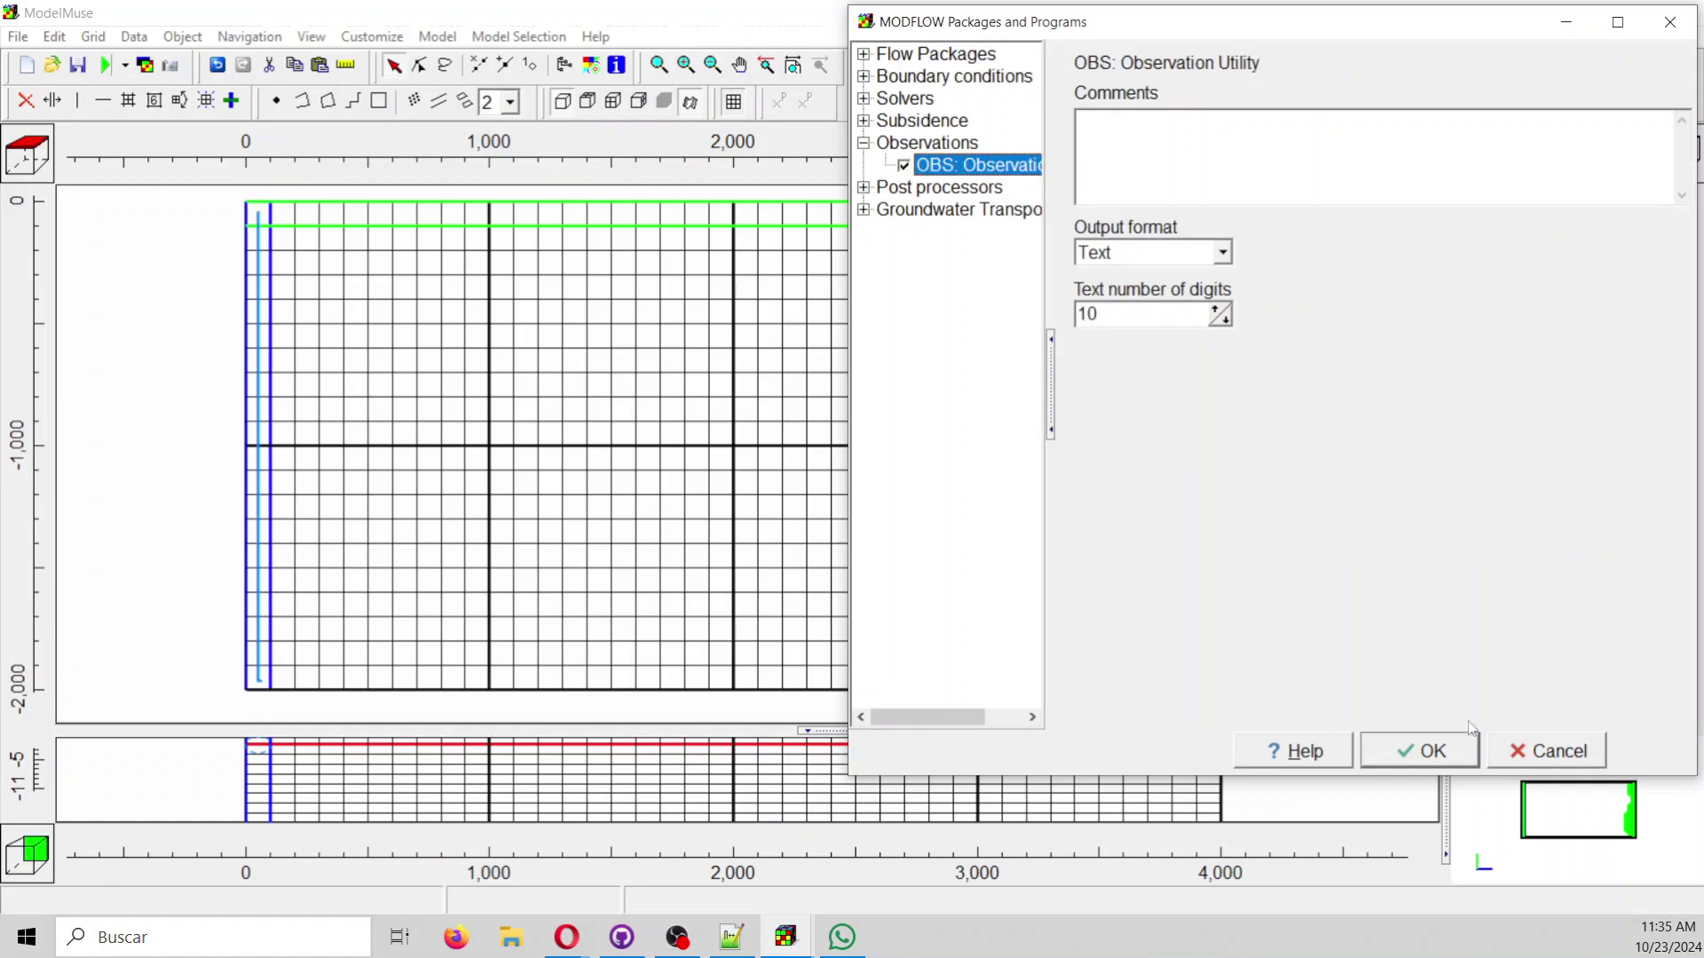
{"action": "left_click", "coordinate": [1420, 751]}
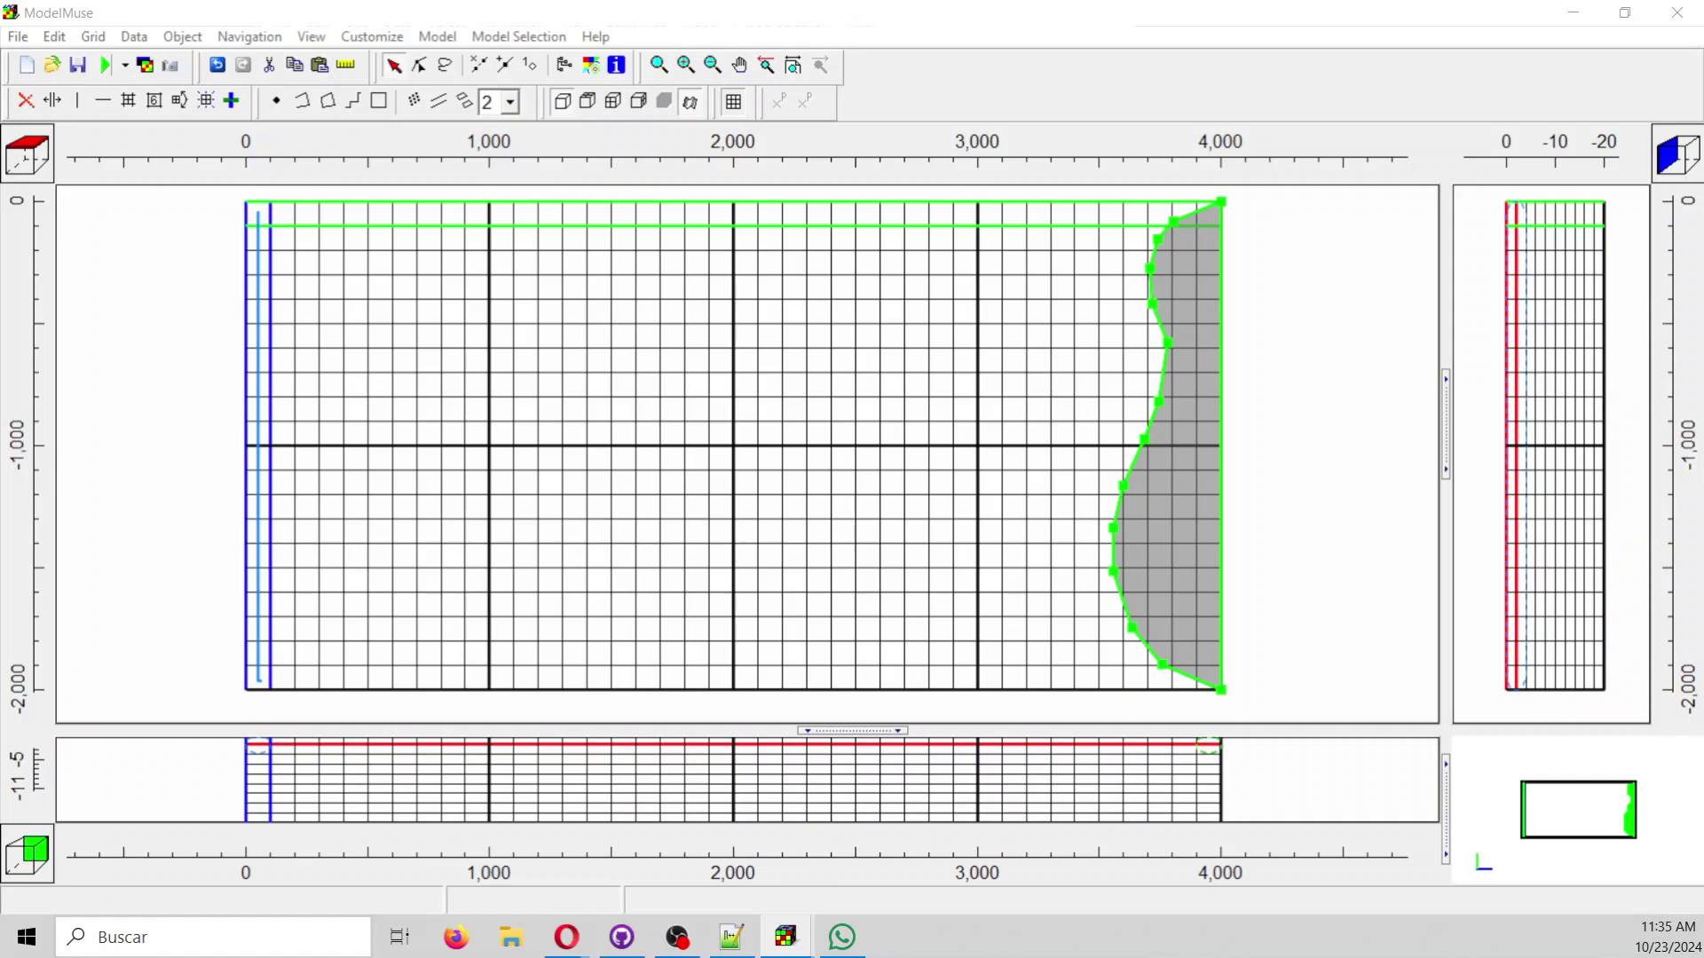
Import inyectingWell.shp as an object that sets values of intersected cells, with one Z formula at -9.
{"action": "left_click", "coordinate": [16, 36]}
{"action": "mouse_move", "coordinate": [98, 158]}
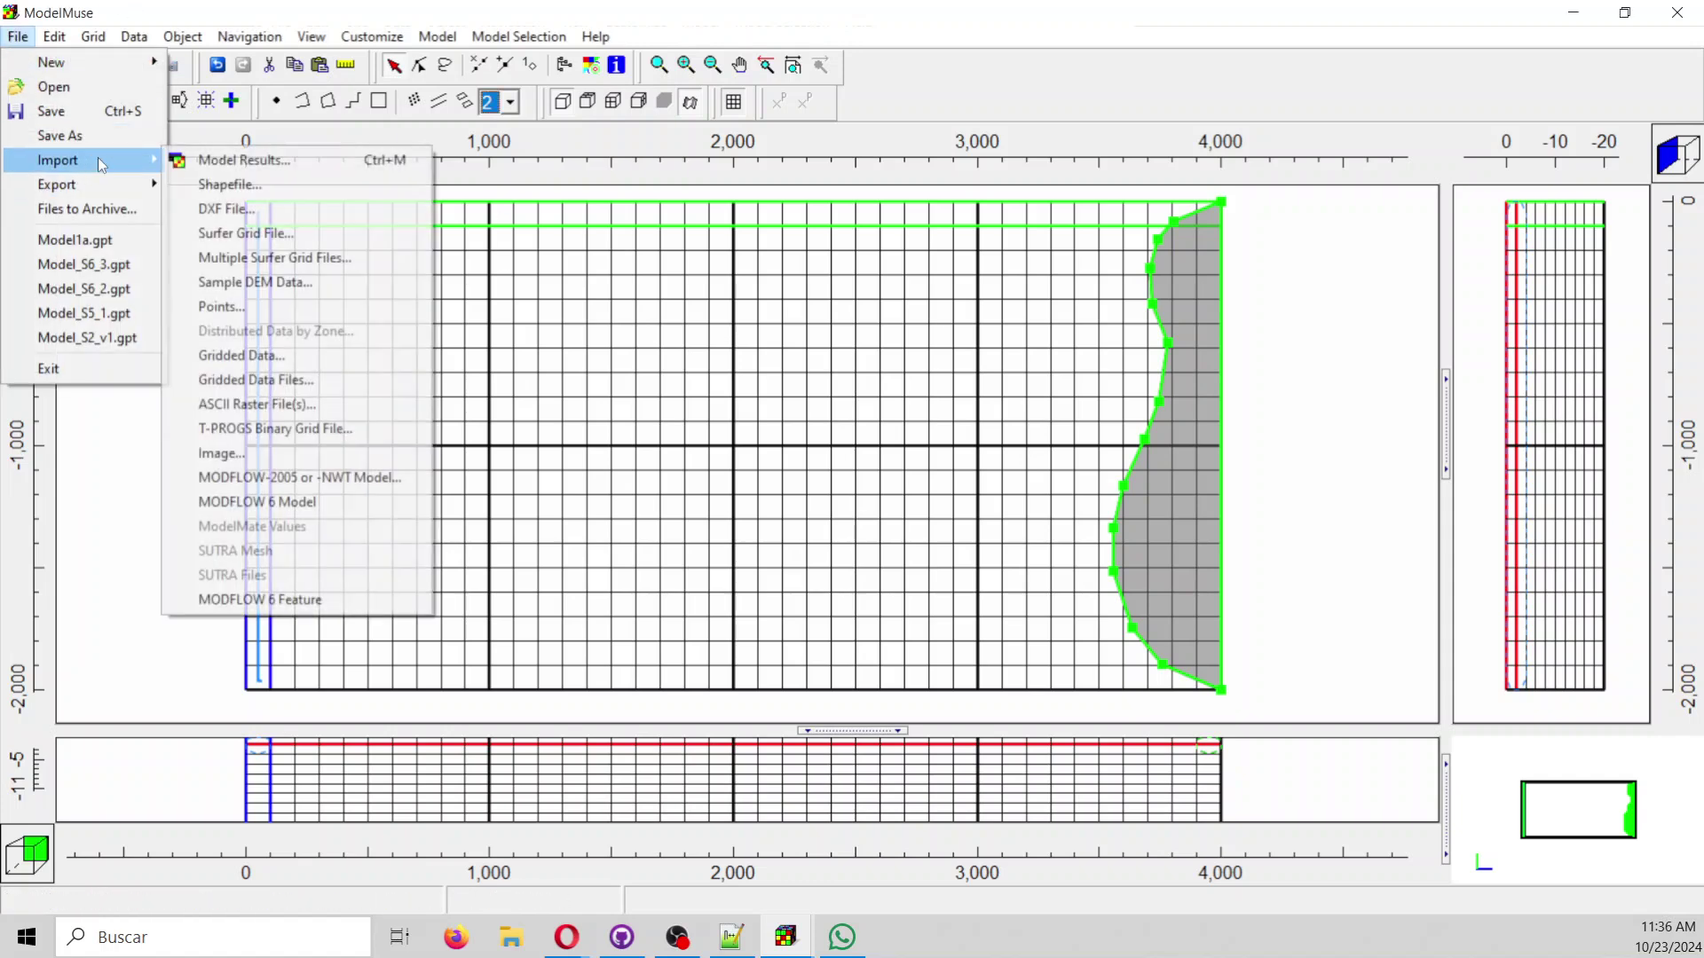
{"action": "left_click", "coordinate": [222, 184]}
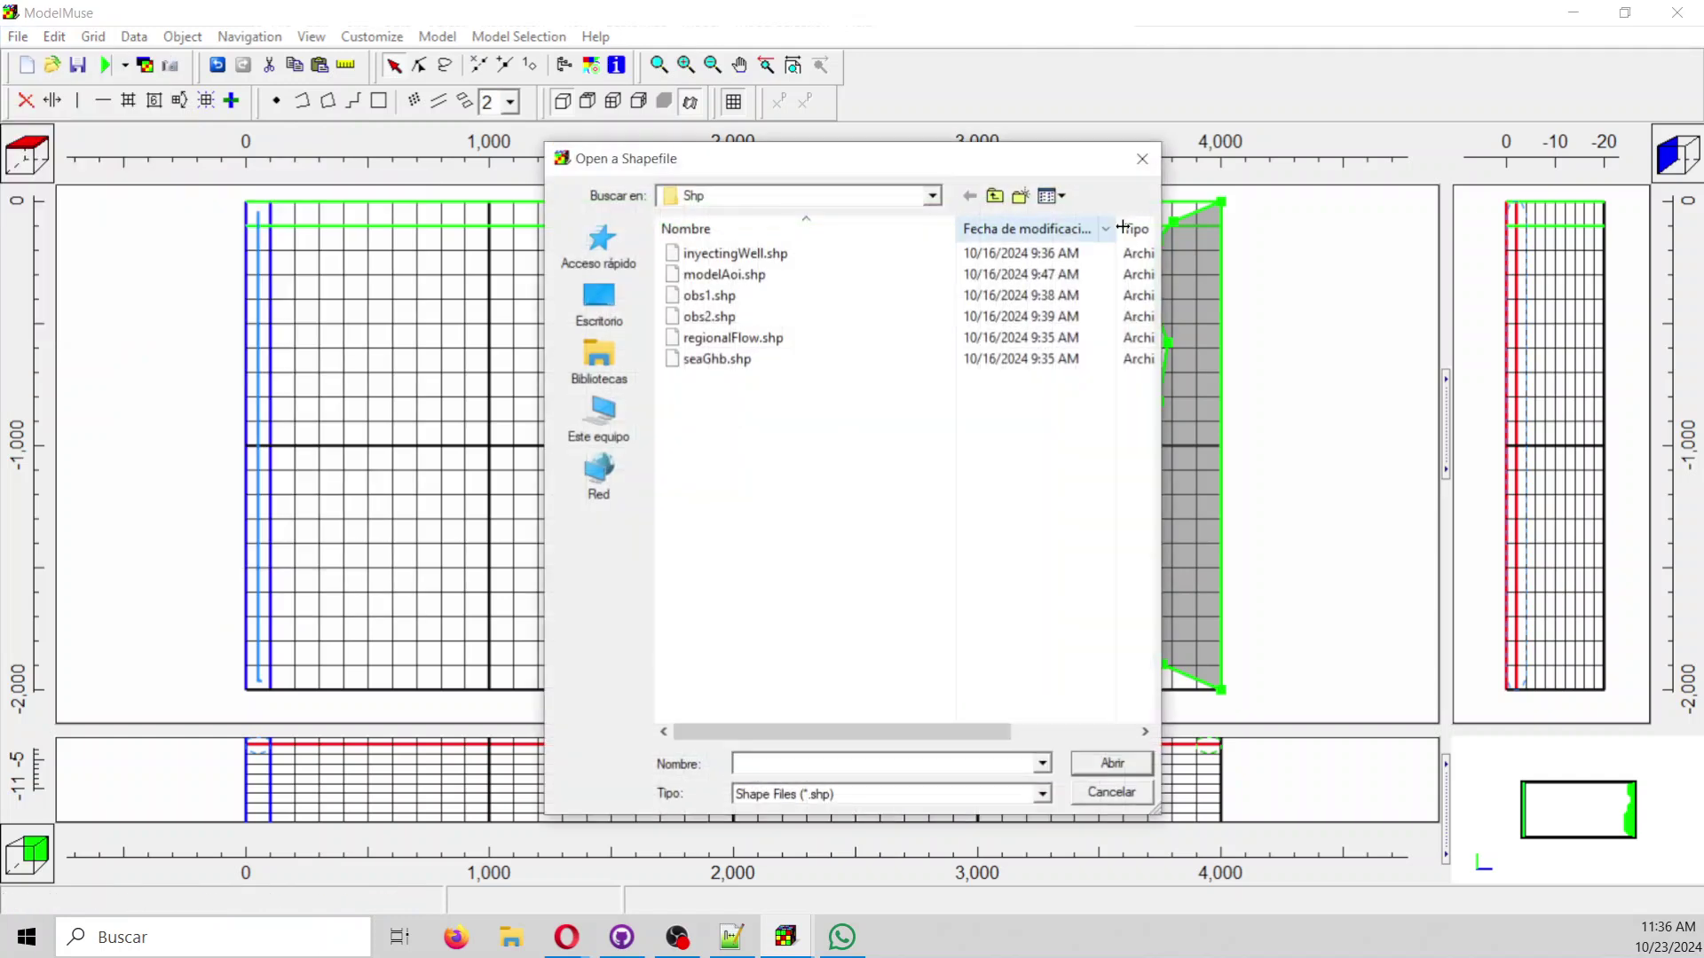
{"action": "left_click", "coordinate": [780, 254]}
{"action": "double_click", "coordinate": [780, 254]}
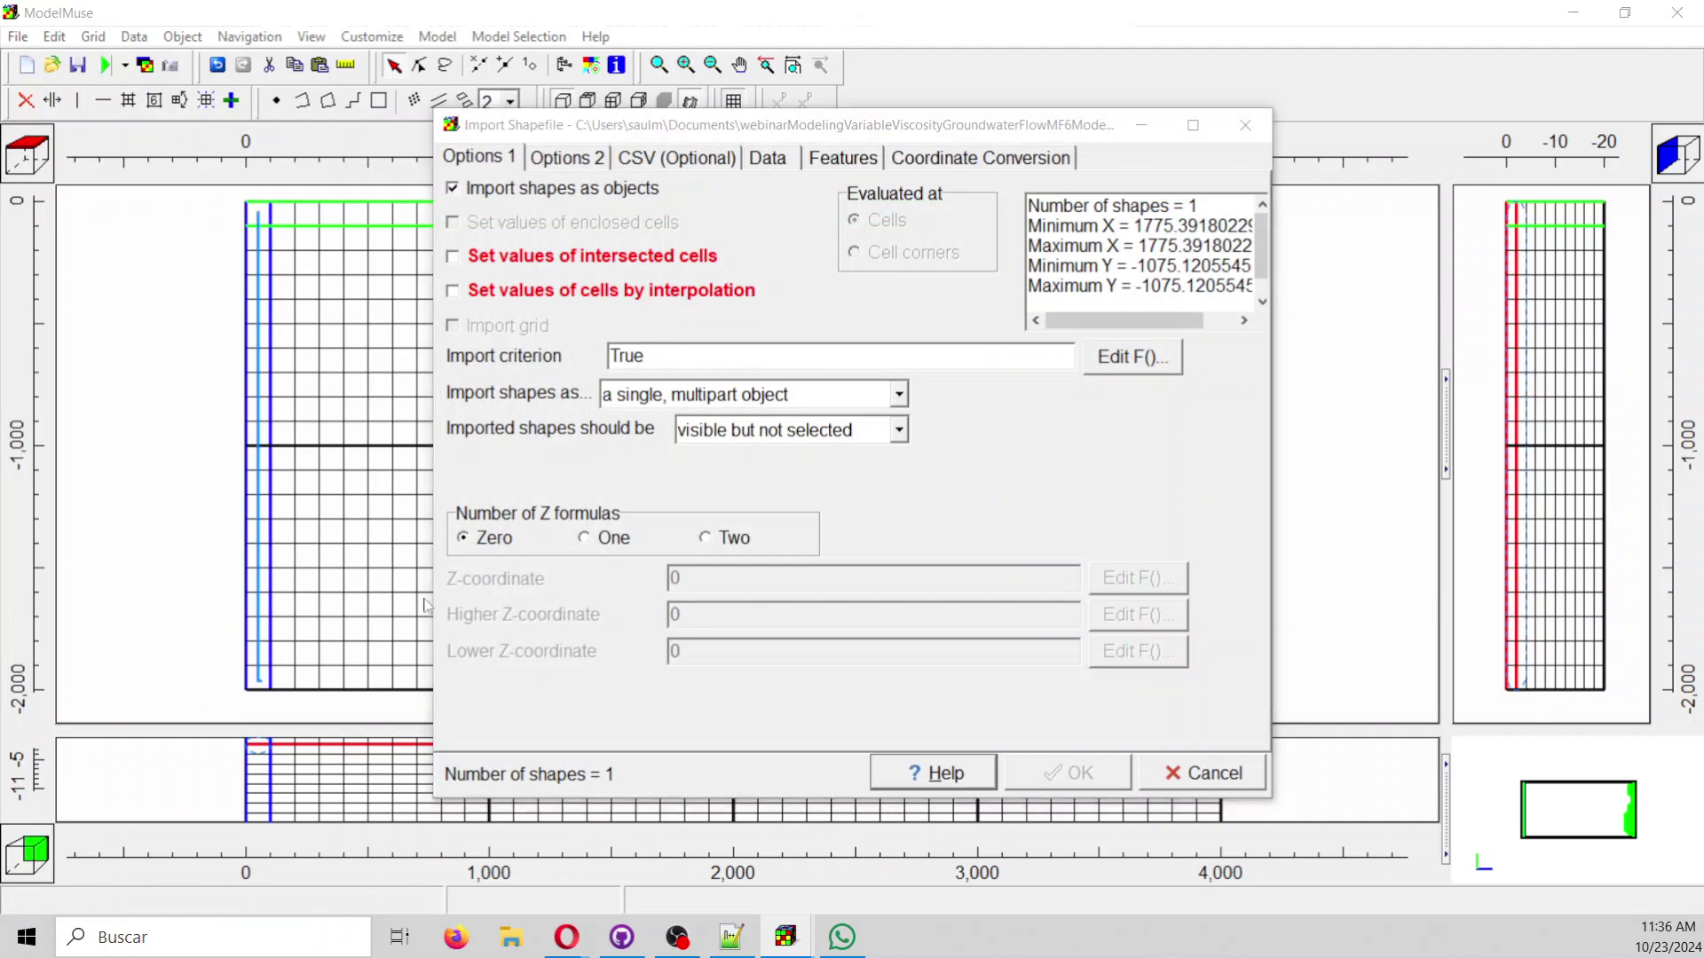
{"action": "left_click", "coordinate": [586, 539]}
{"action": "key", "text": "Tab"}
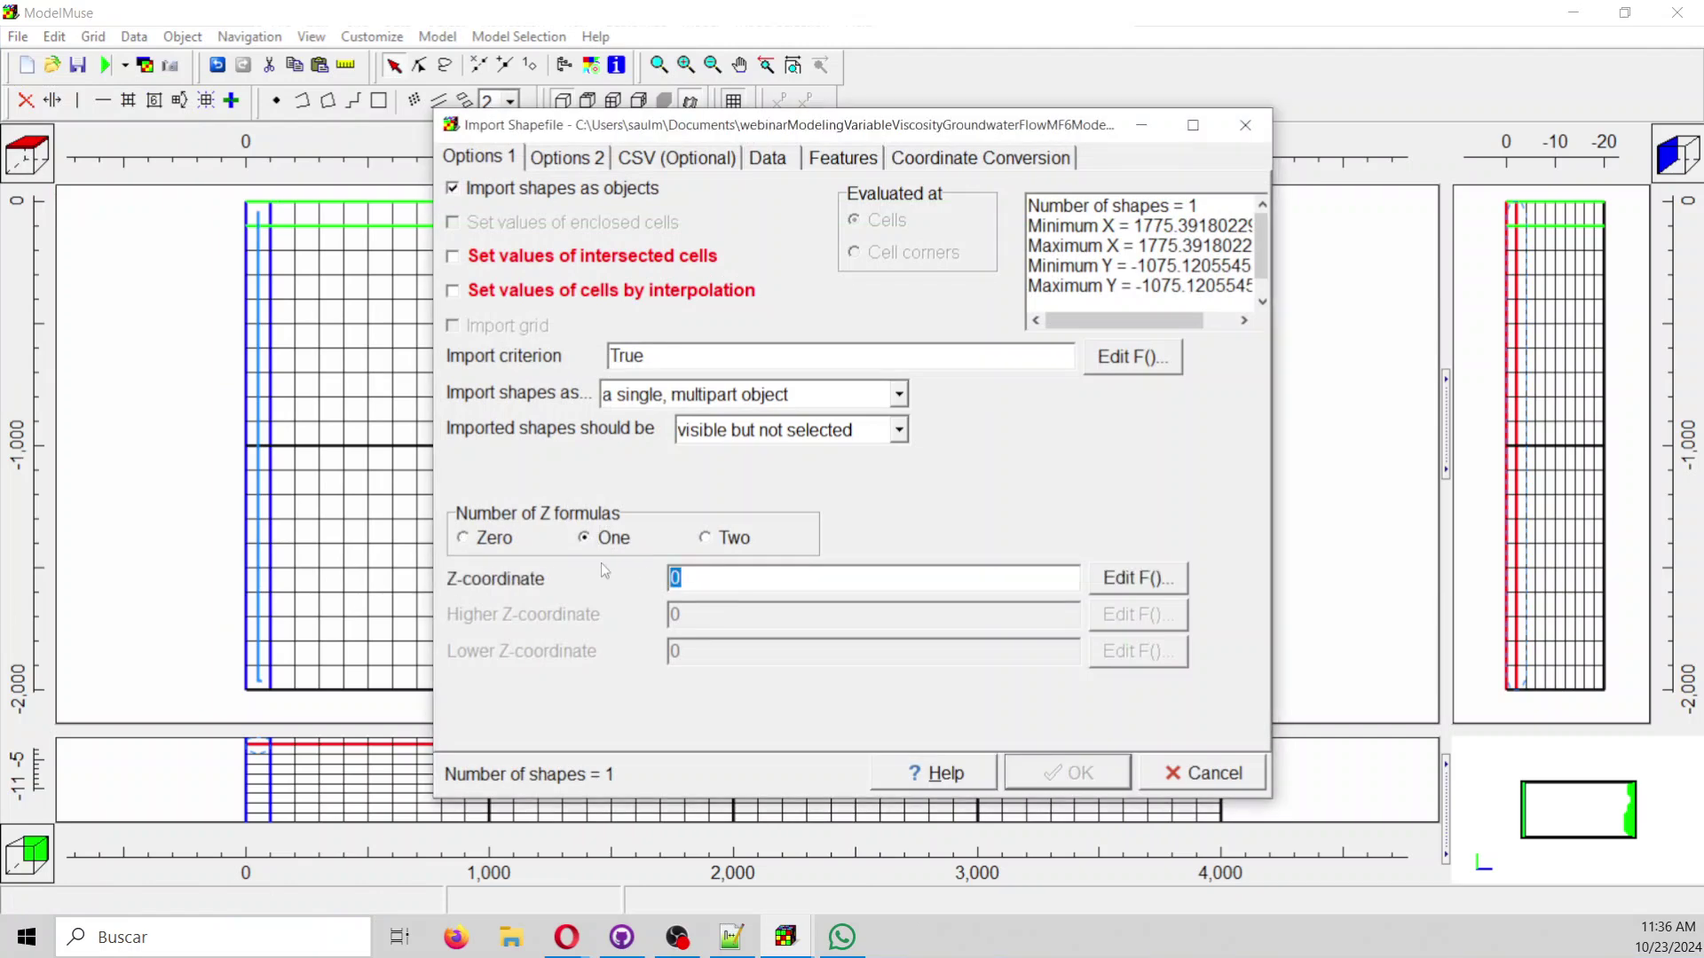
{"action": "type", "text": "-9"}
{"action": "left_click", "coordinate": [503, 262]}
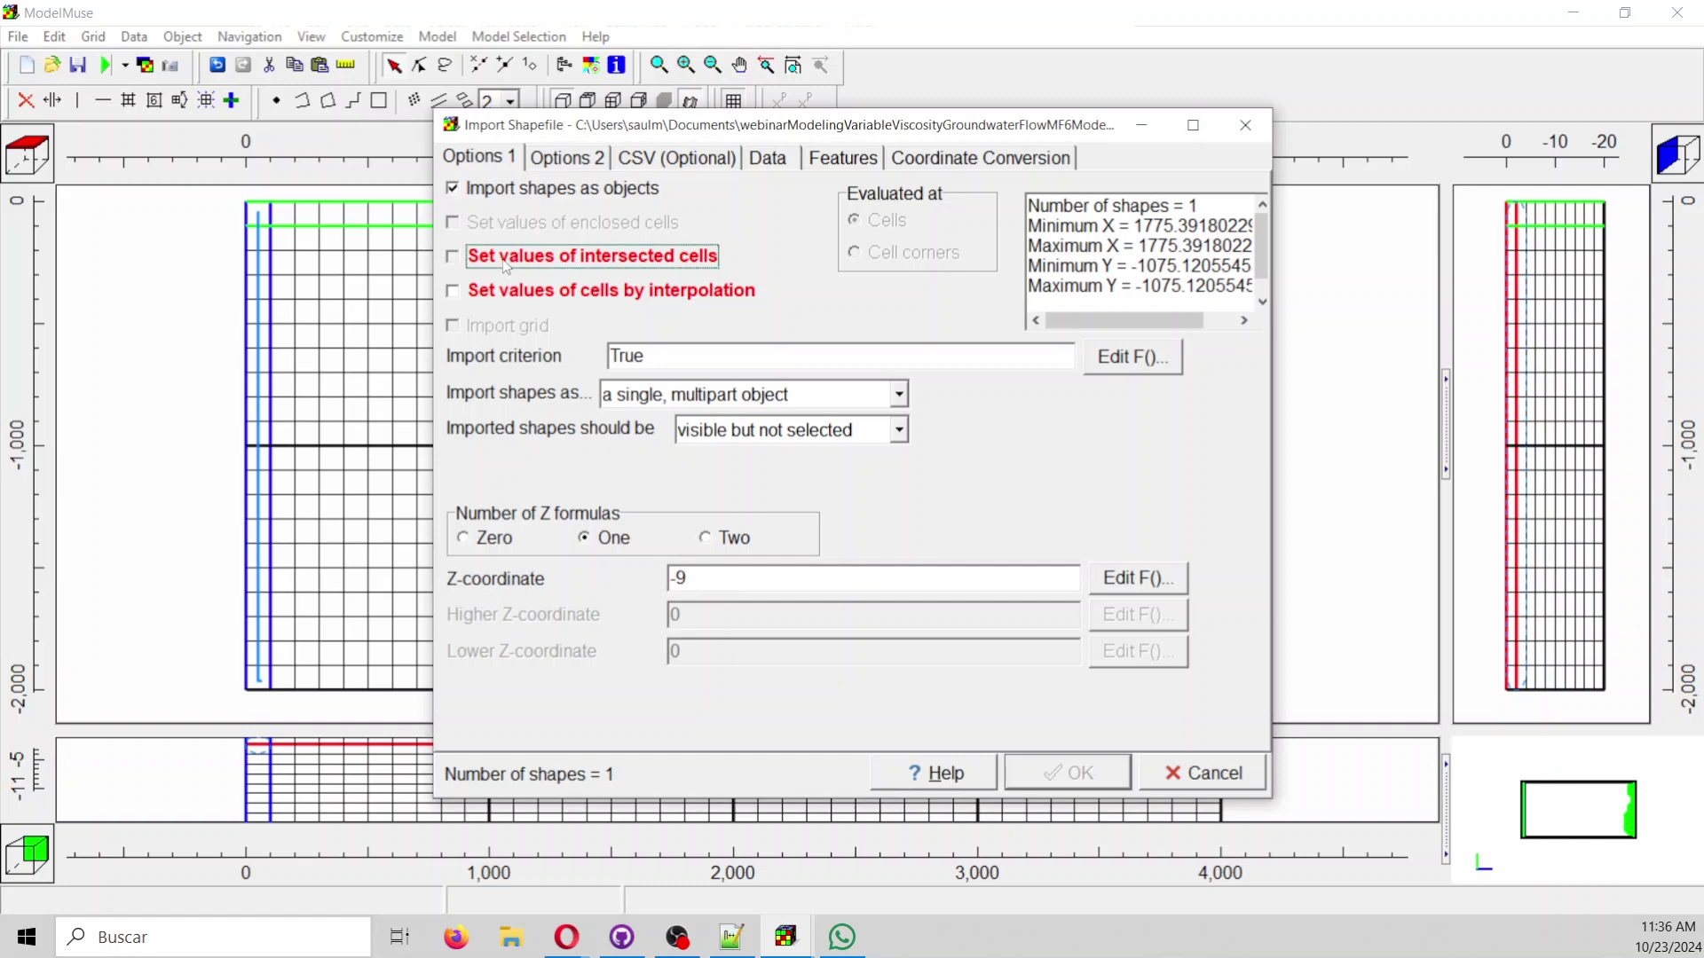
{"action": "left_click", "coordinate": [1069, 774]}
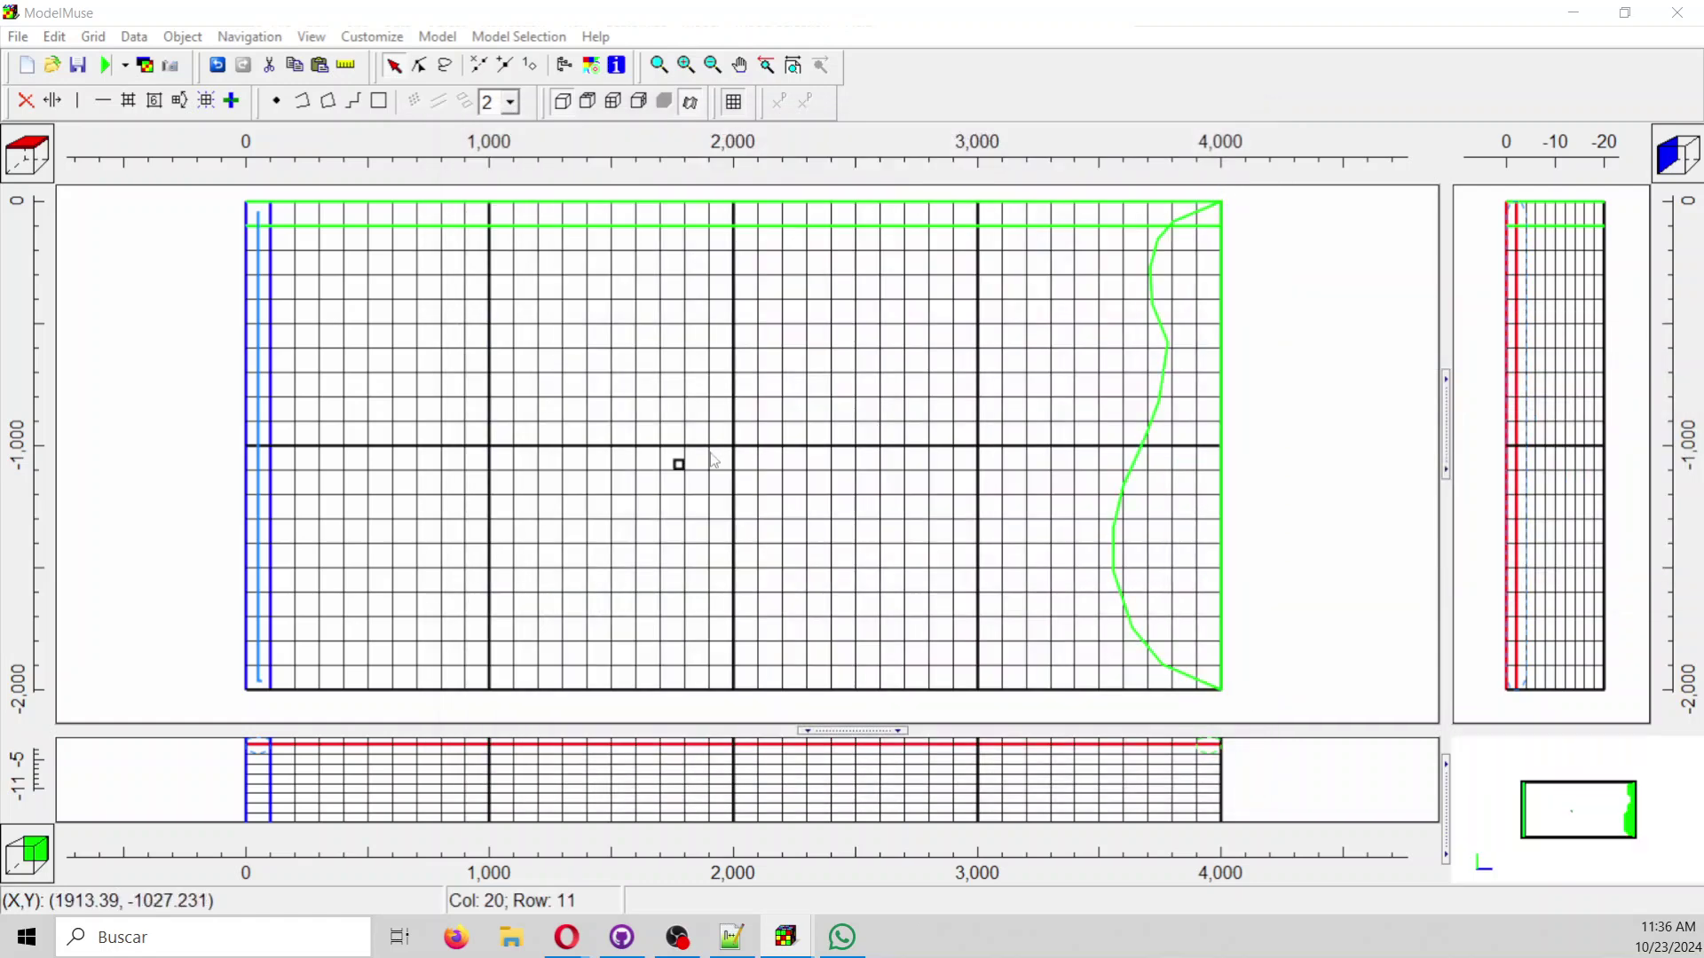
Color the injection well object's line blue in its object properties.
{"action": "double_click", "coordinate": [679, 467]}
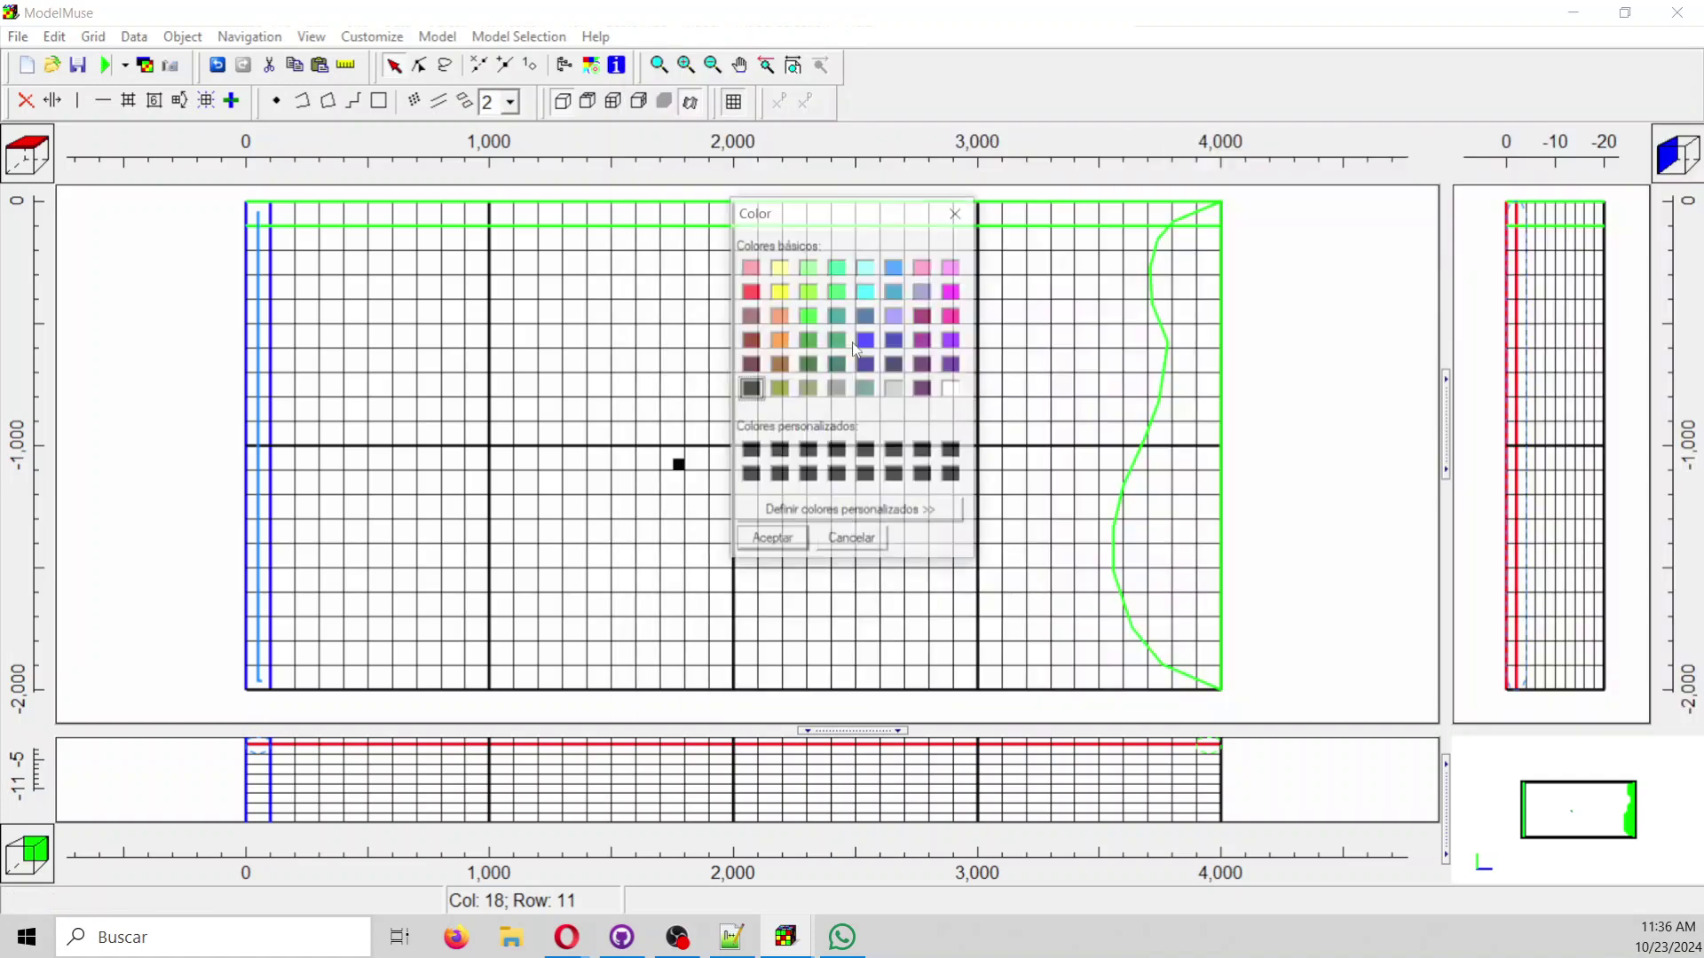
{"action": "left_click", "coordinate": [710, 353]}
{"action": "left_click", "coordinate": [891, 291]}
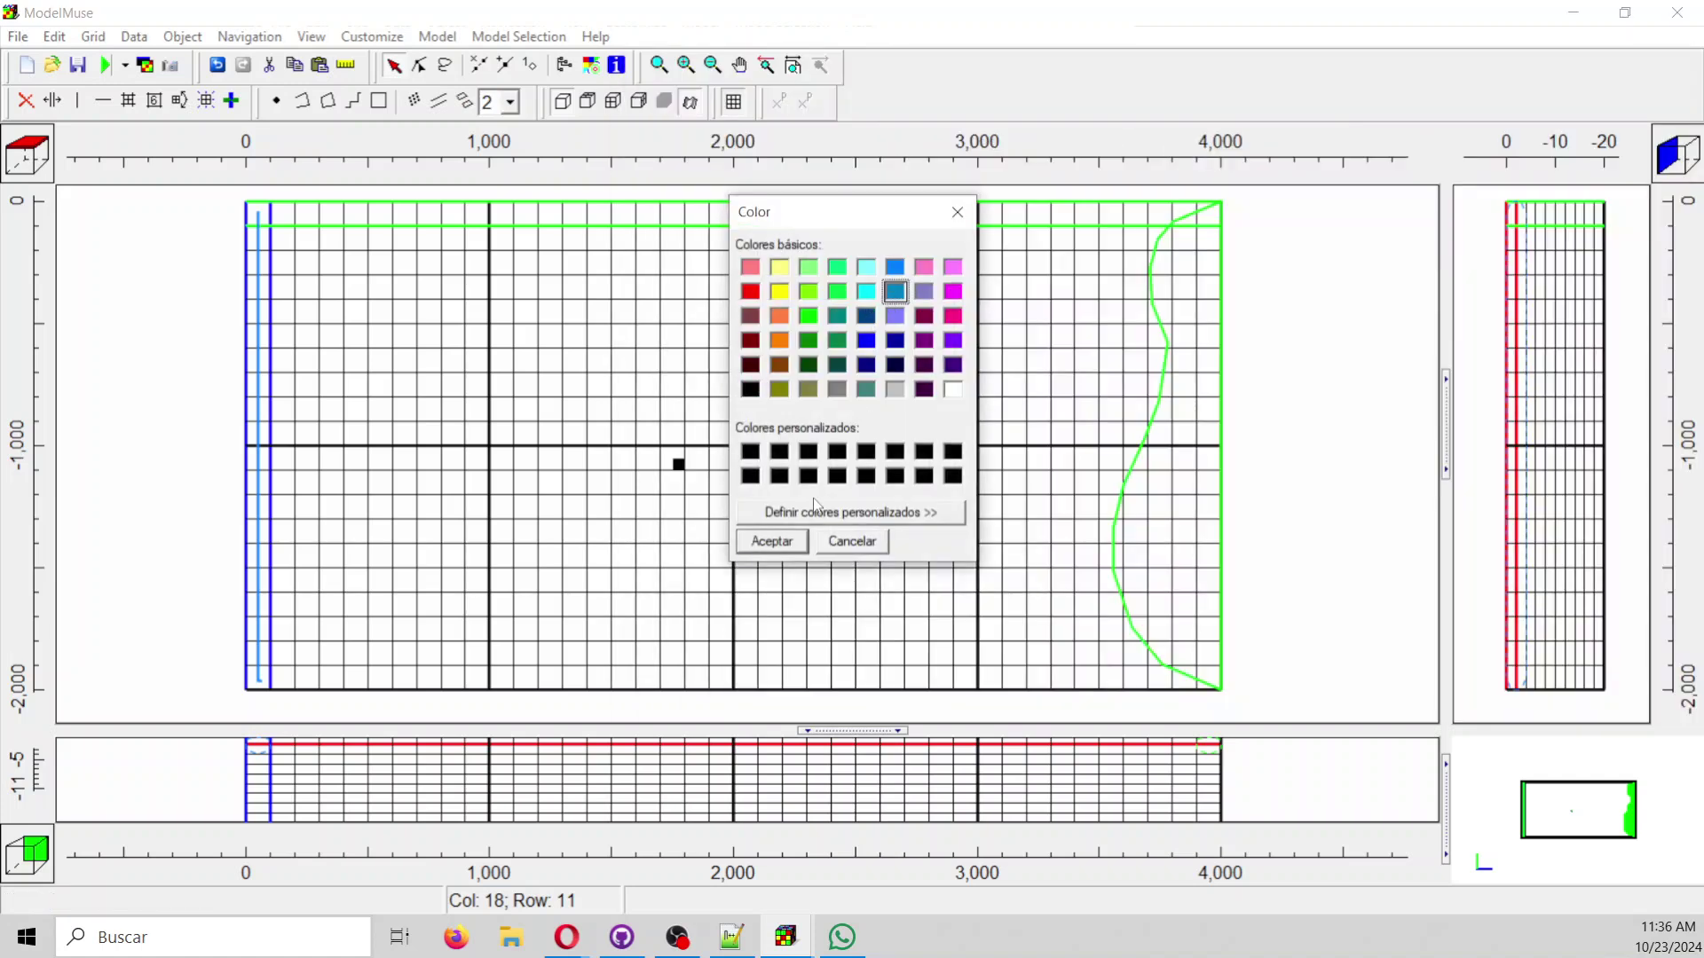
{"action": "left_click", "coordinate": [795, 548]}
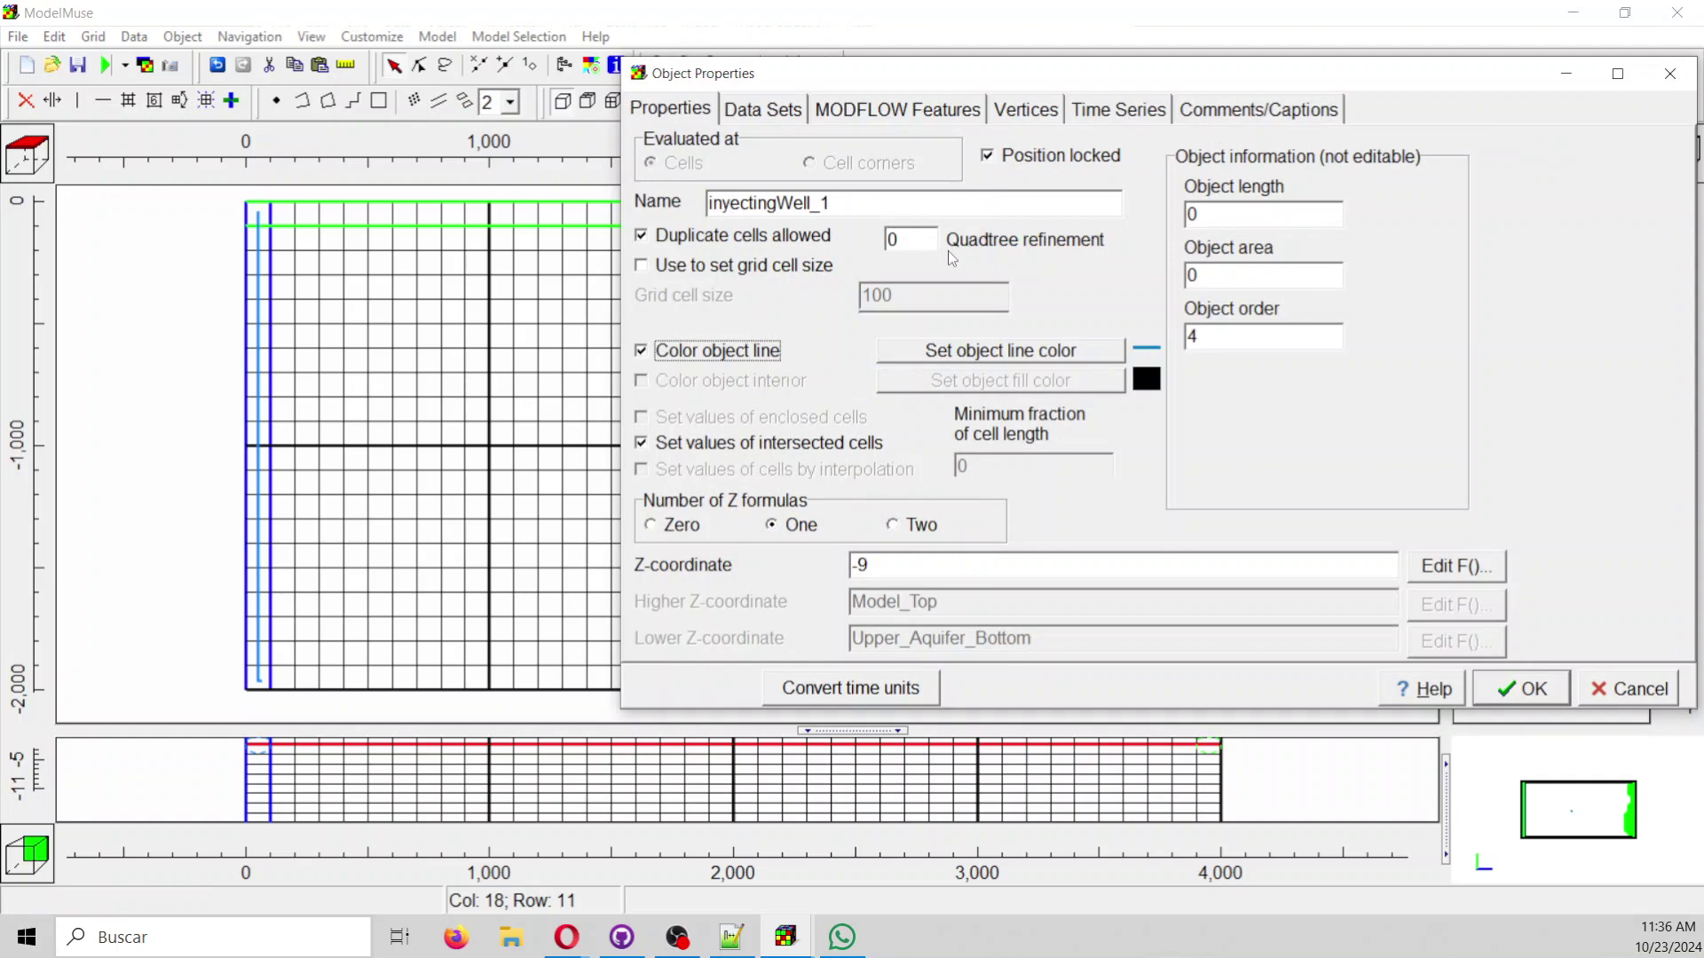
Enable the WEL Well package for the injection well with two periods, 0 to 864000 and 864000 to 86400000.
{"action": "left_click", "coordinate": [763, 108]}
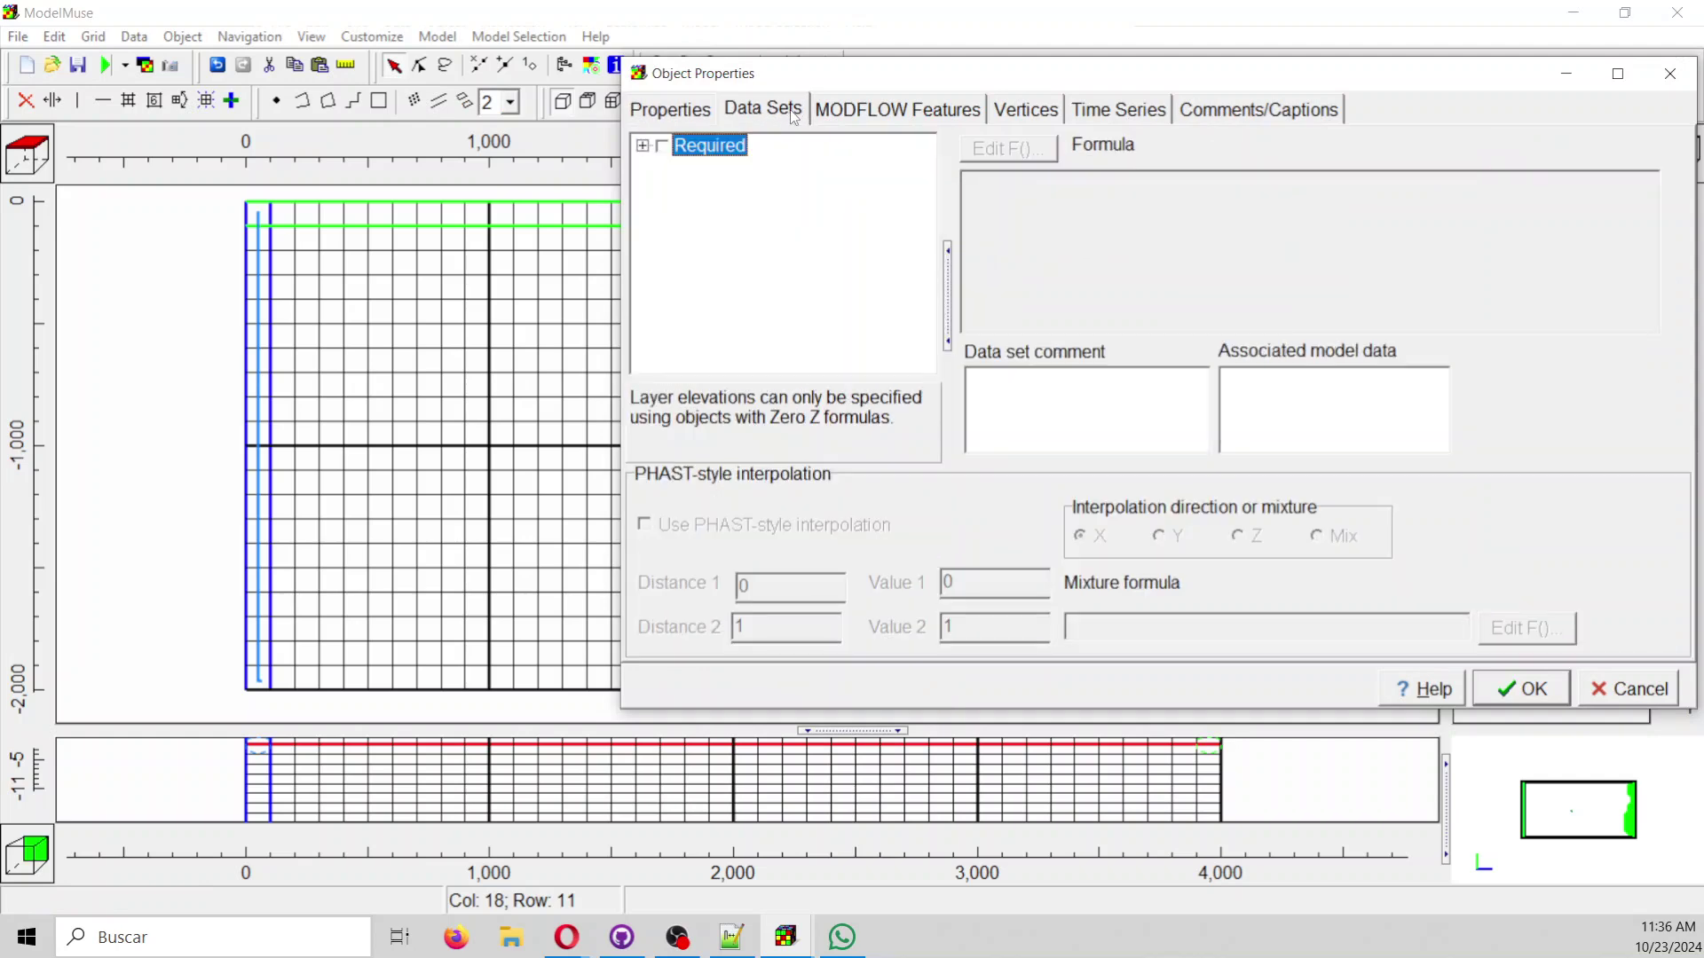
{"action": "left_click", "coordinate": [880, 111]}
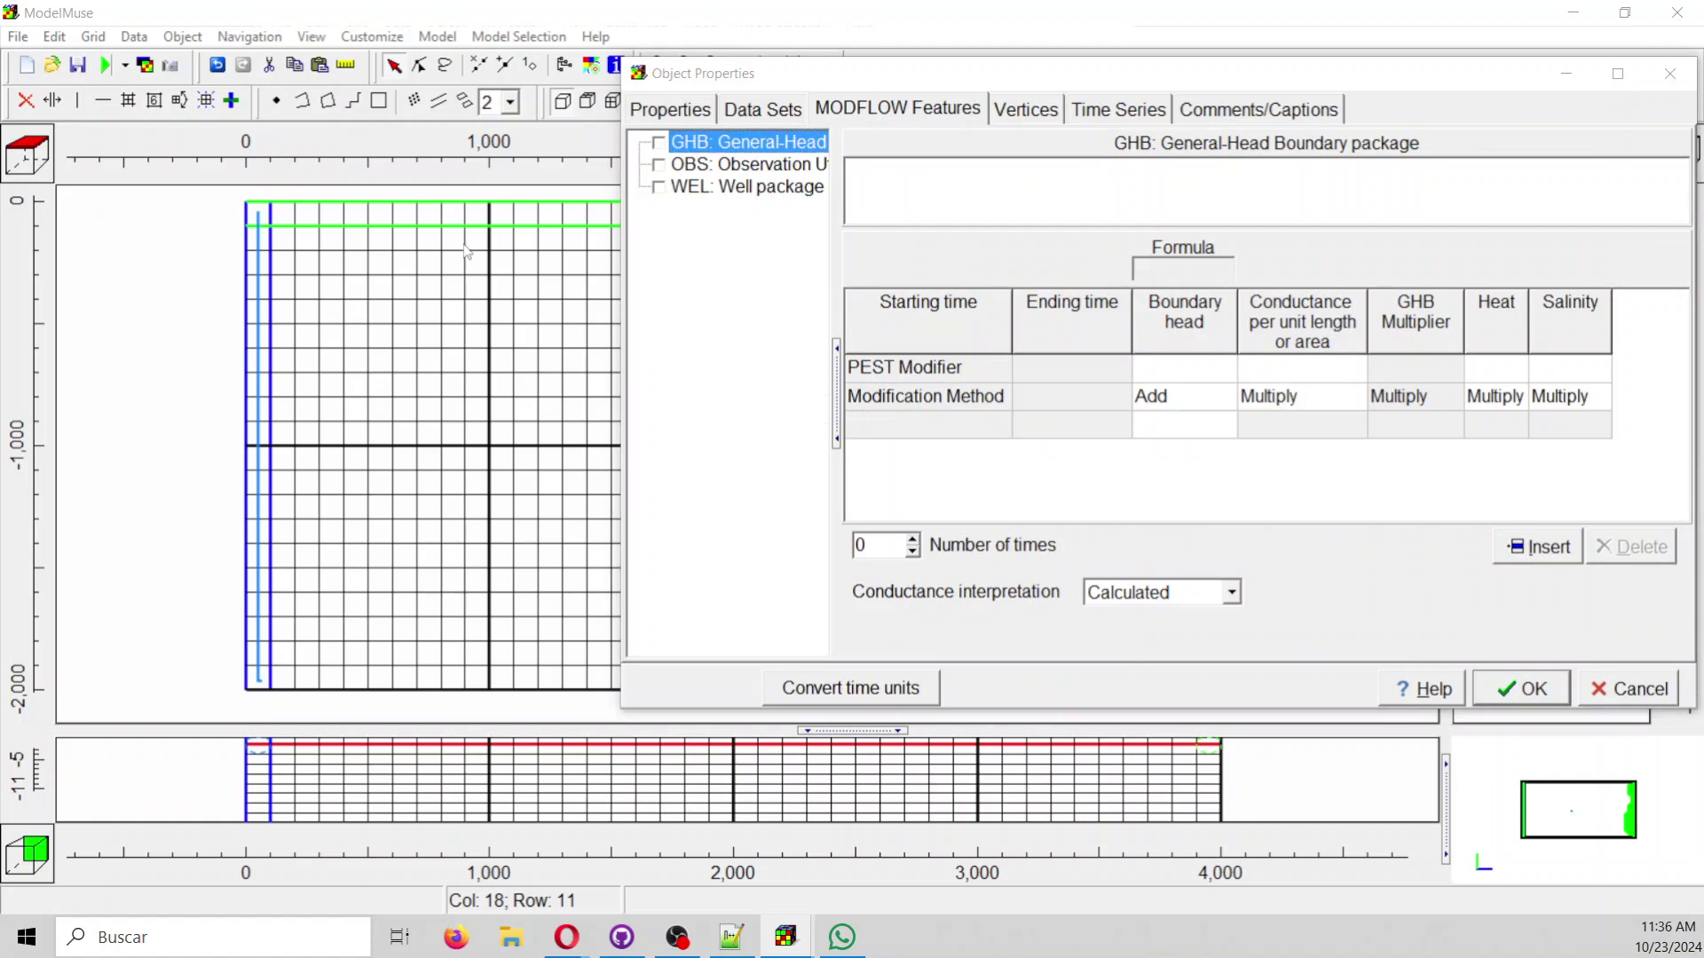
{"action": "left_click", "coordinate": [658, 188]}
{"action": "left_click", "coordinate": [1000, 448]}
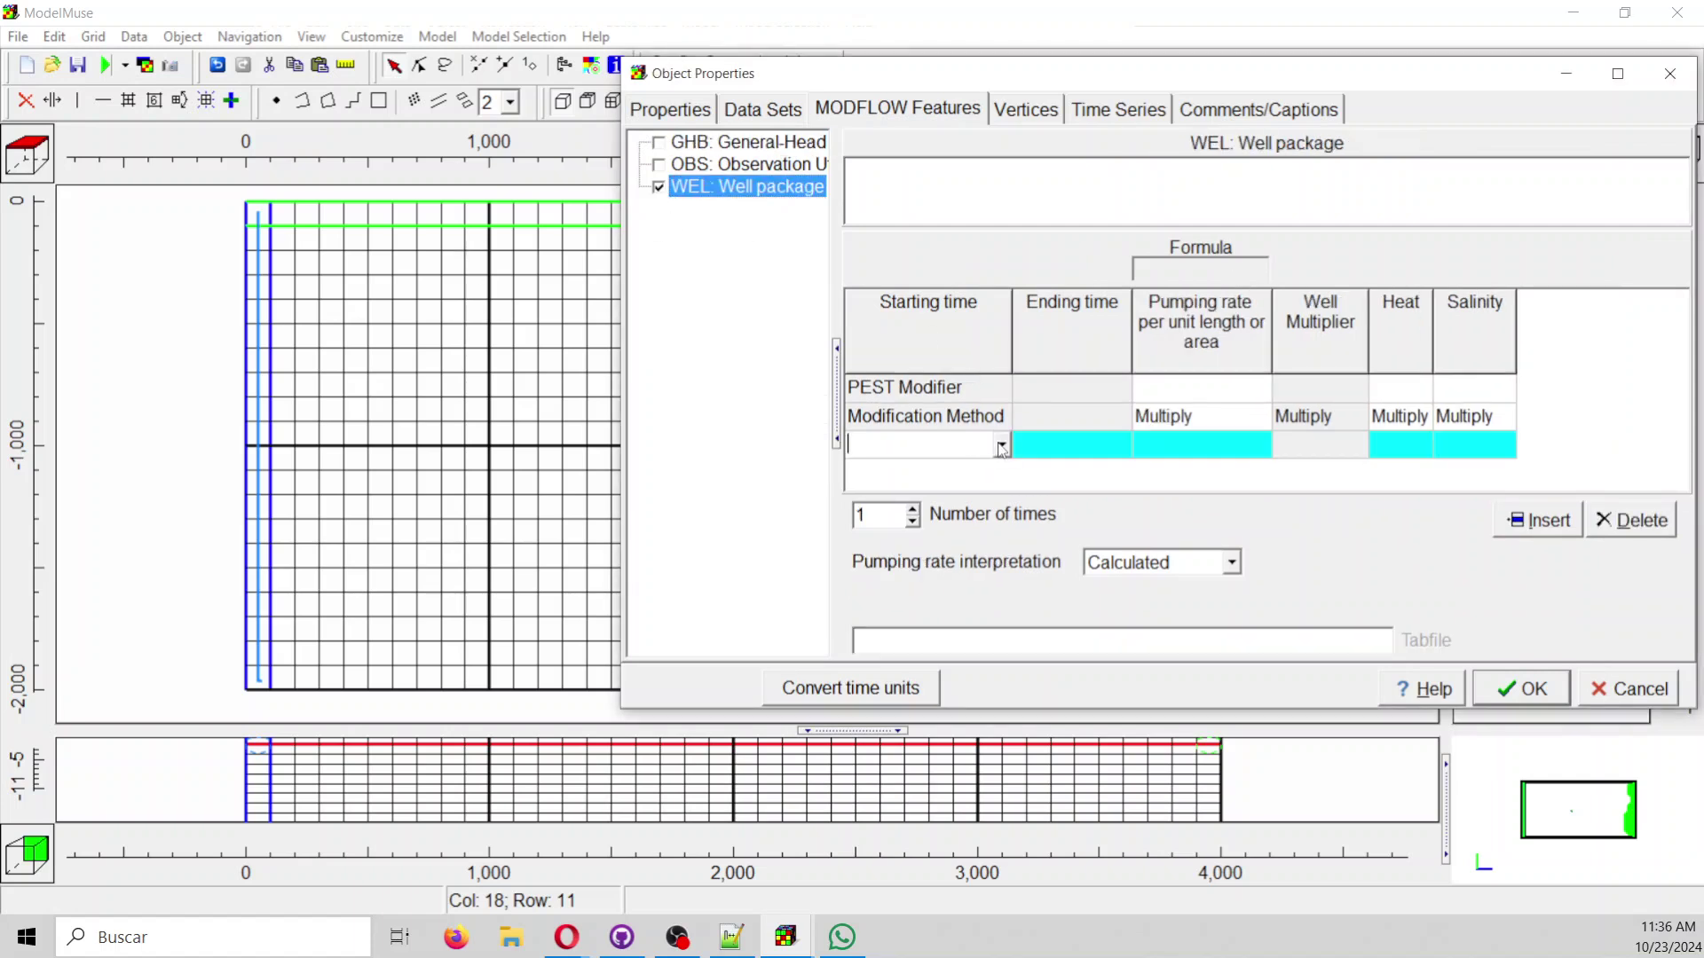
{"action": "left_click", "coordinate": [1001, 446]}
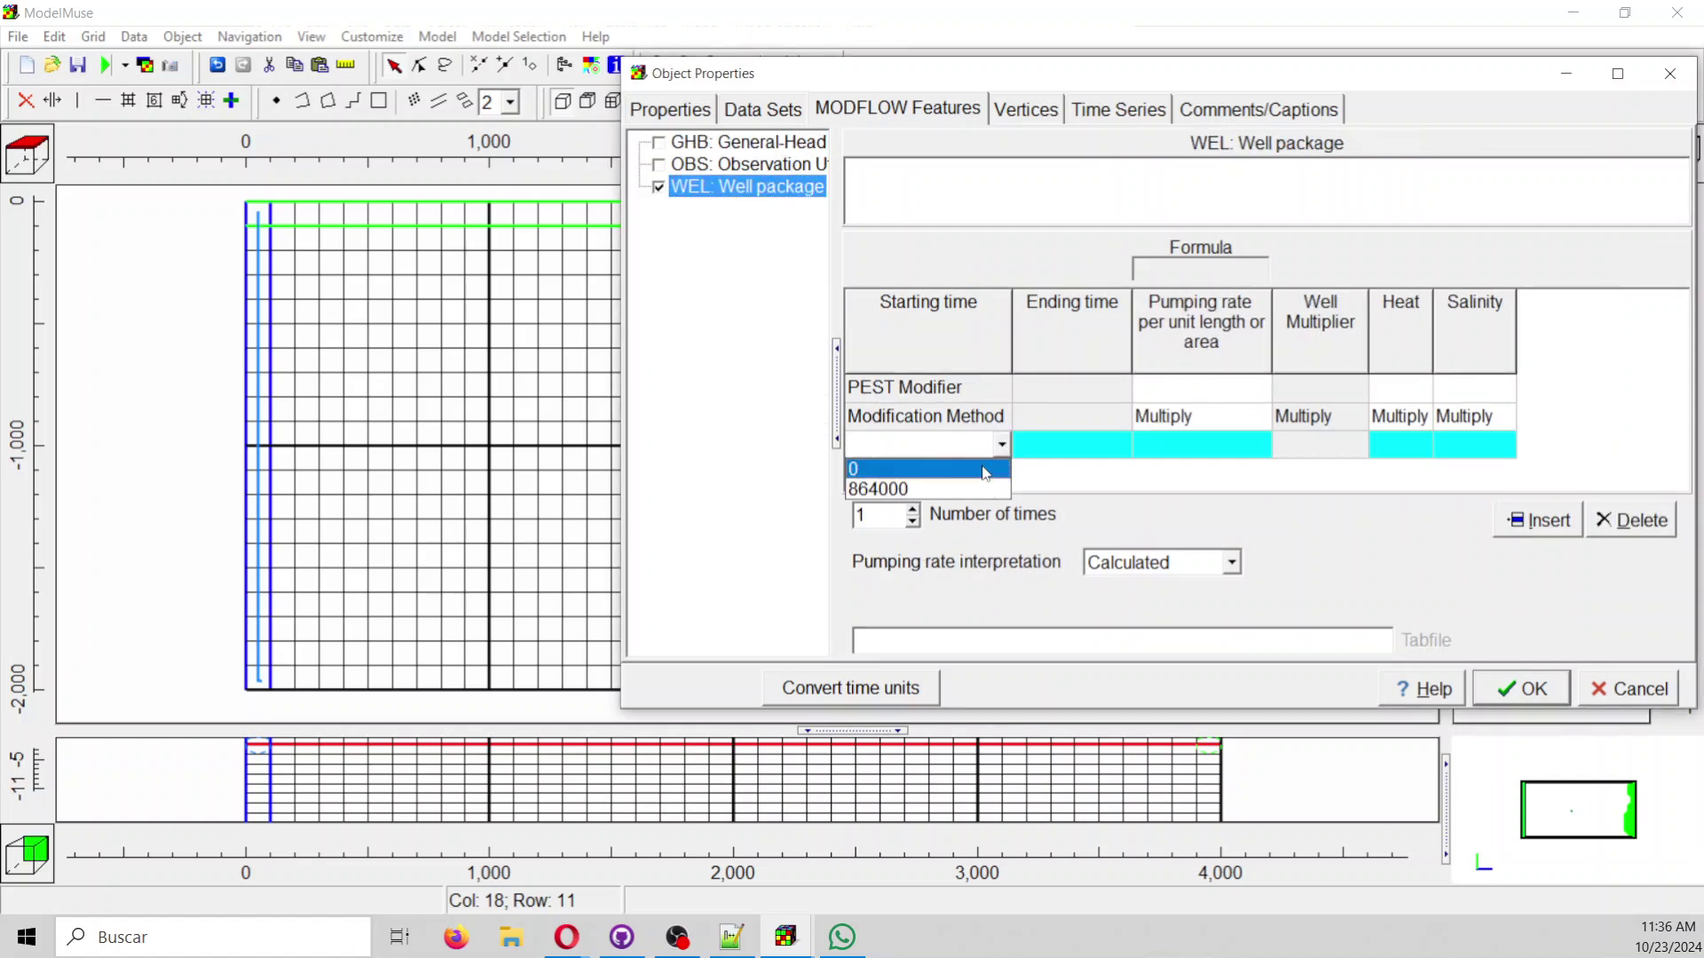
{"action": "left_click", "coordinate": [985, 471]}
{"action": "left_click", "coordinate": [917, 523]}
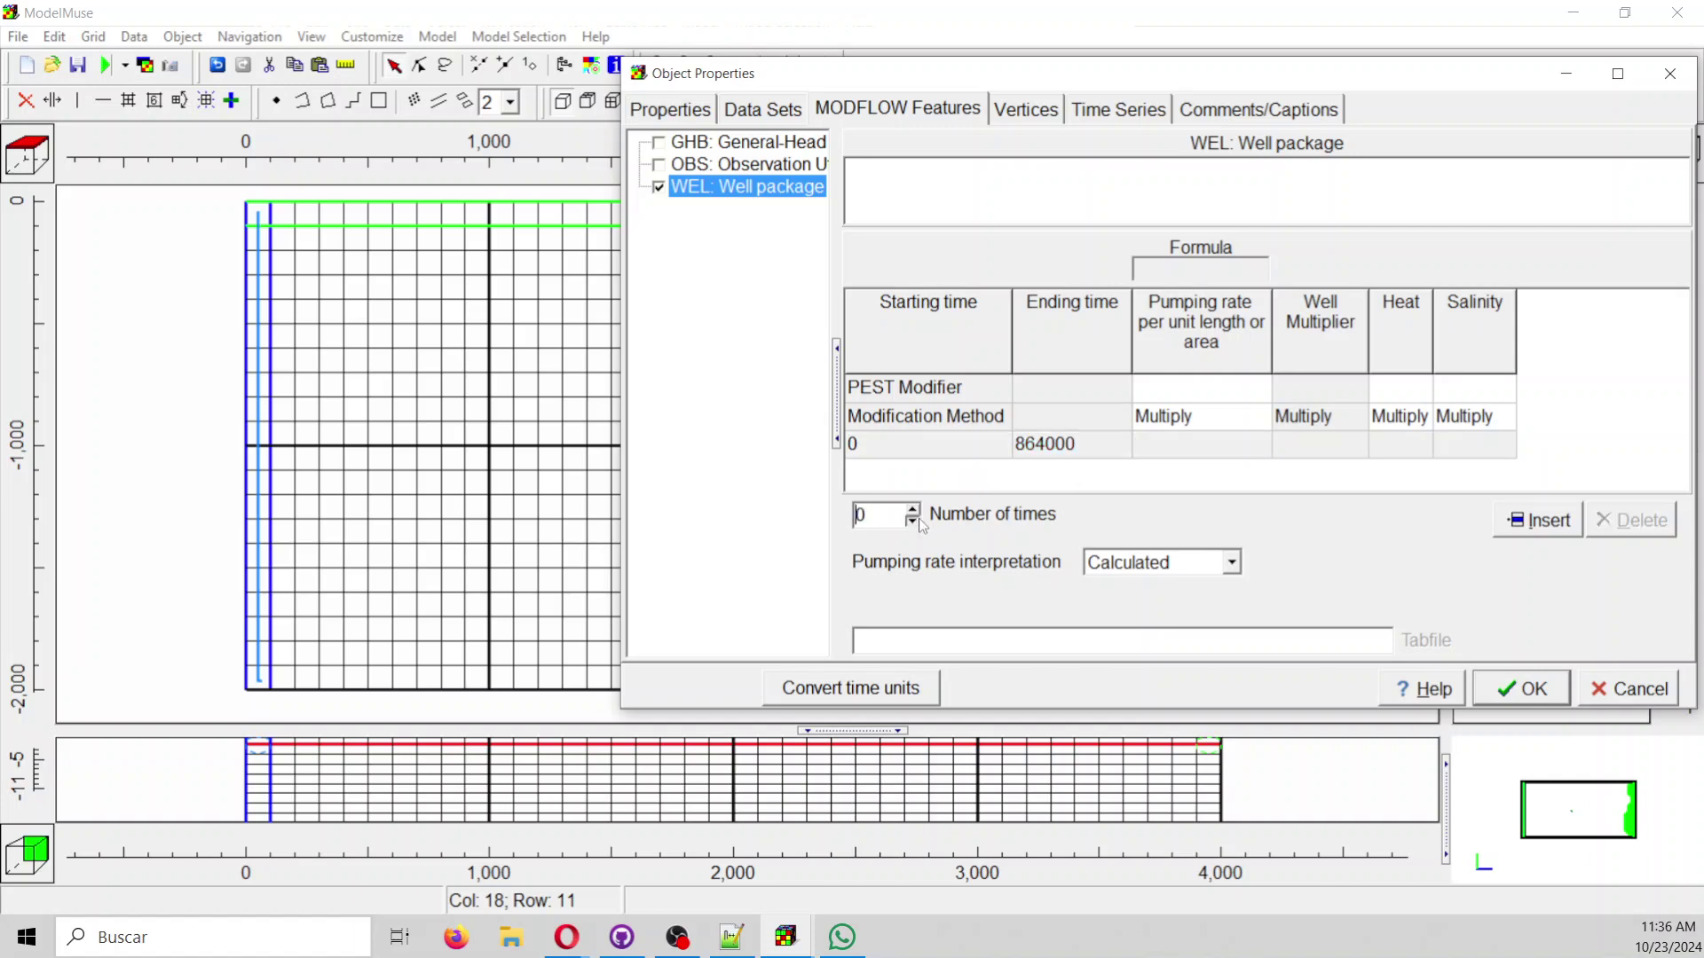
{"action": "left_click", "coordinate": [913, 510]}
{"action": "left_click", "coordinate": [913, 510]}
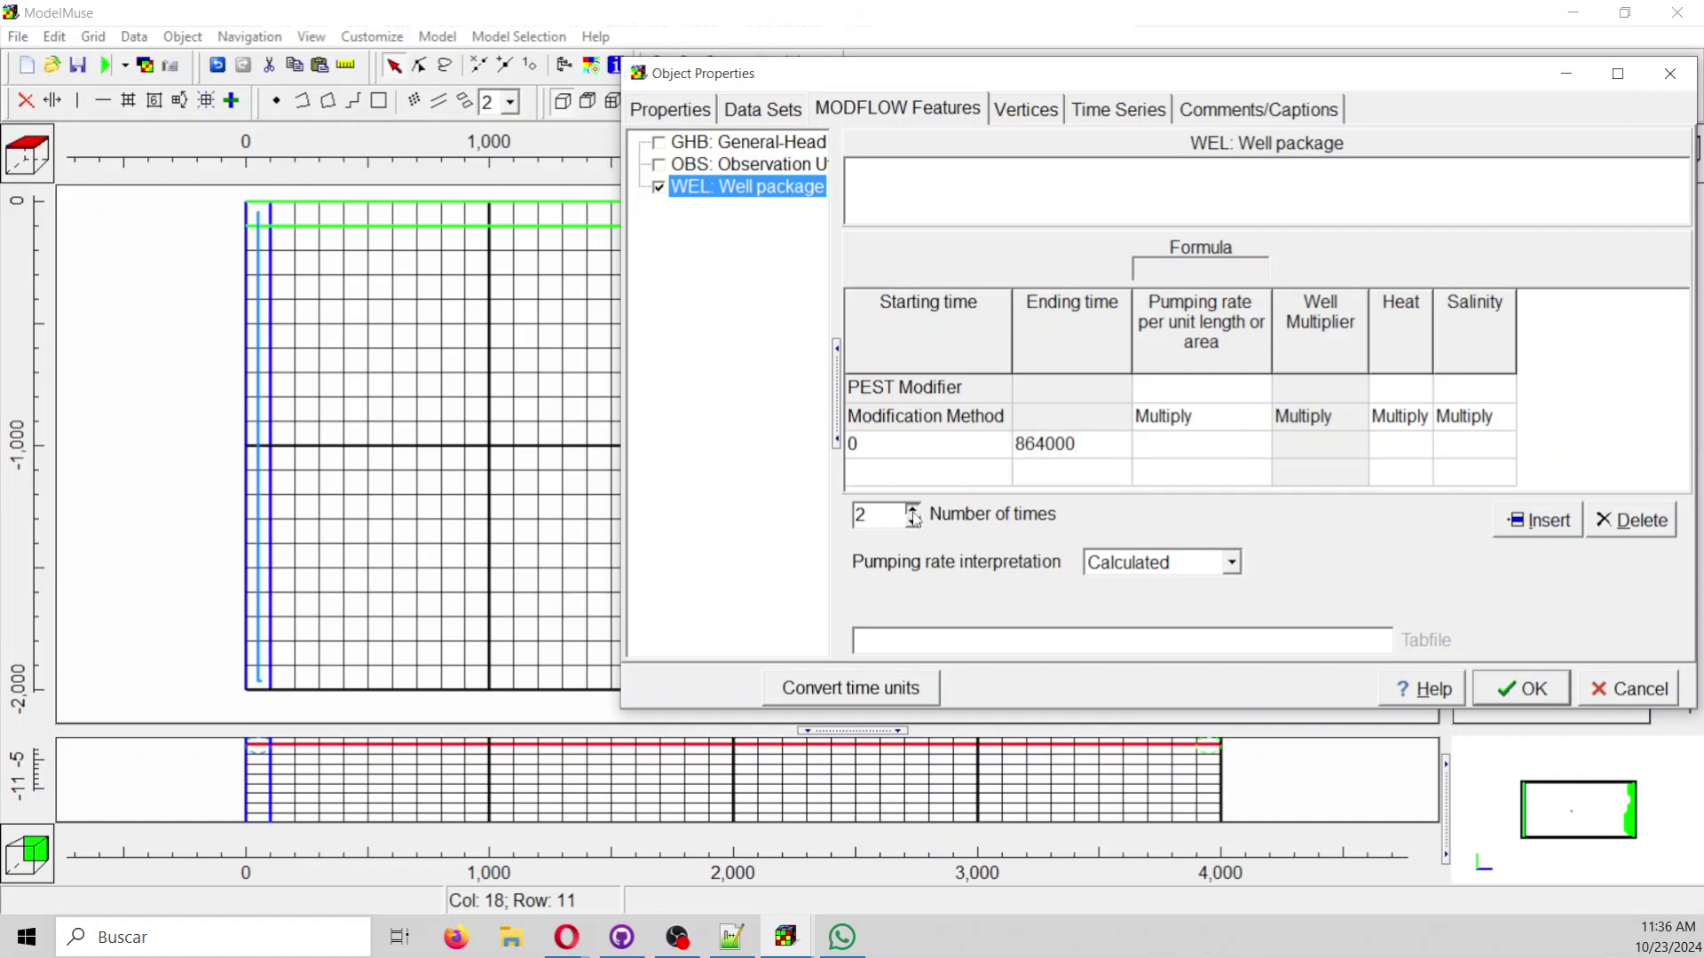
{"action": "left_click", "coordinate": [973, 476]}
{"action": "left_click", "coordinate": [1001, 472]}
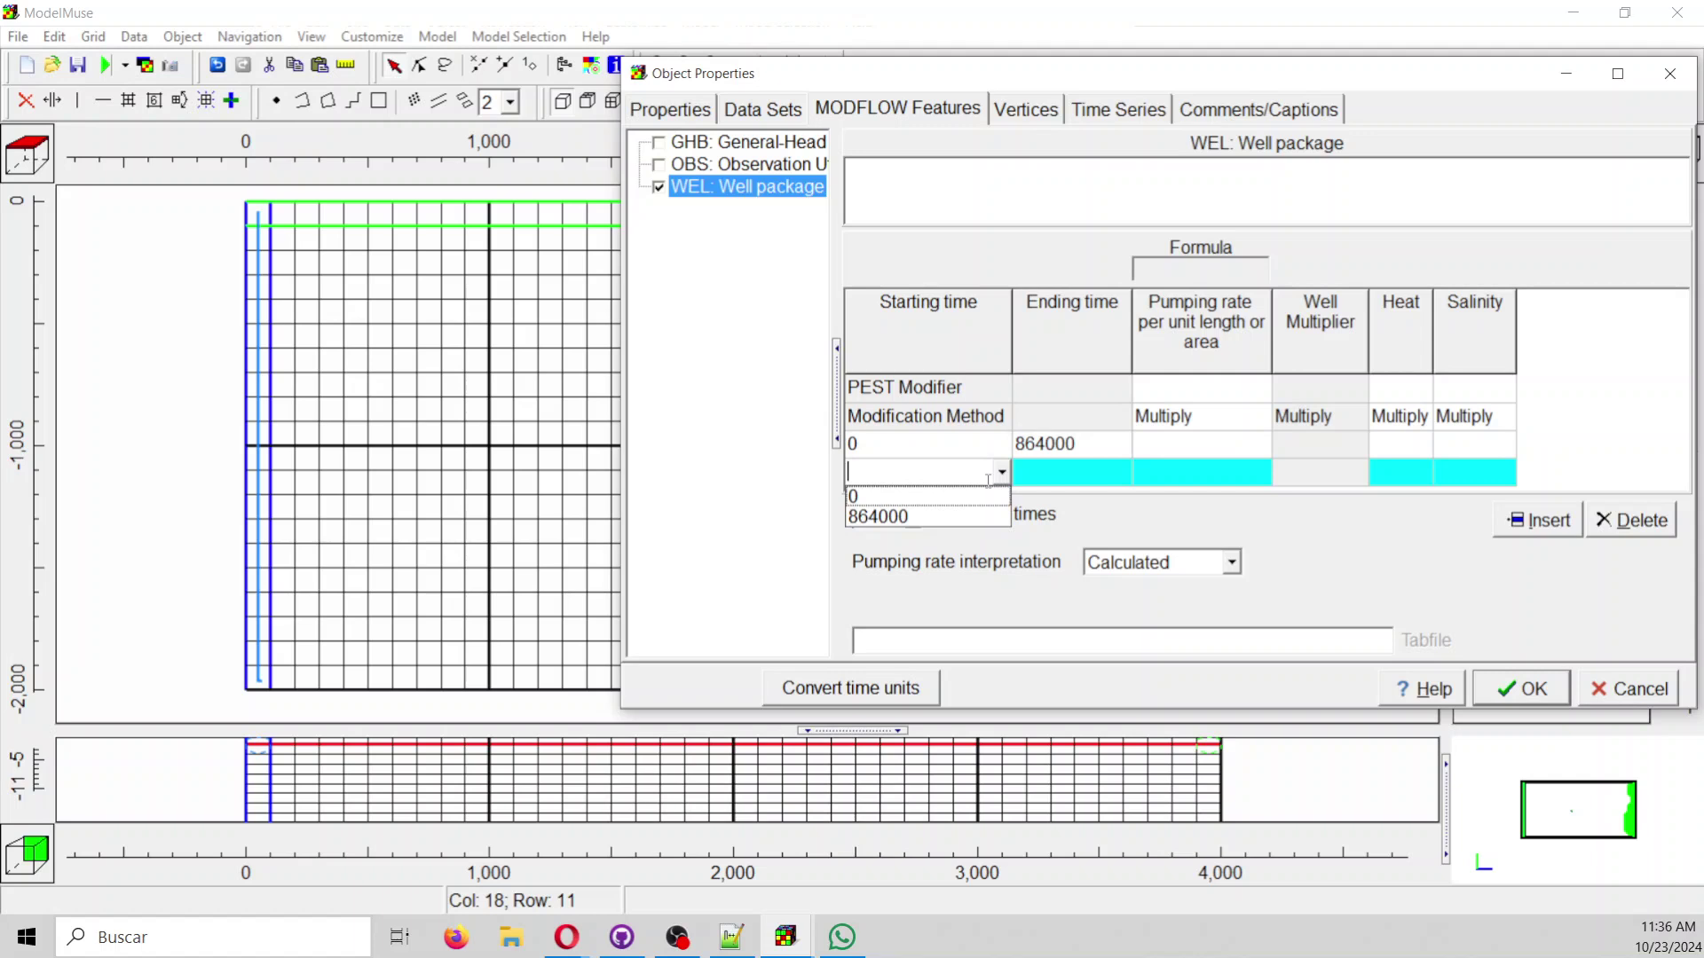
{"action": "left_click", "coordinate": [949, 520]}
Use Direct pumping rate interpretation for the injection well, with rates of 0 in the first period and 0.01 in the second.
{"action": "left_click", "coordinate": [1168, 564]}
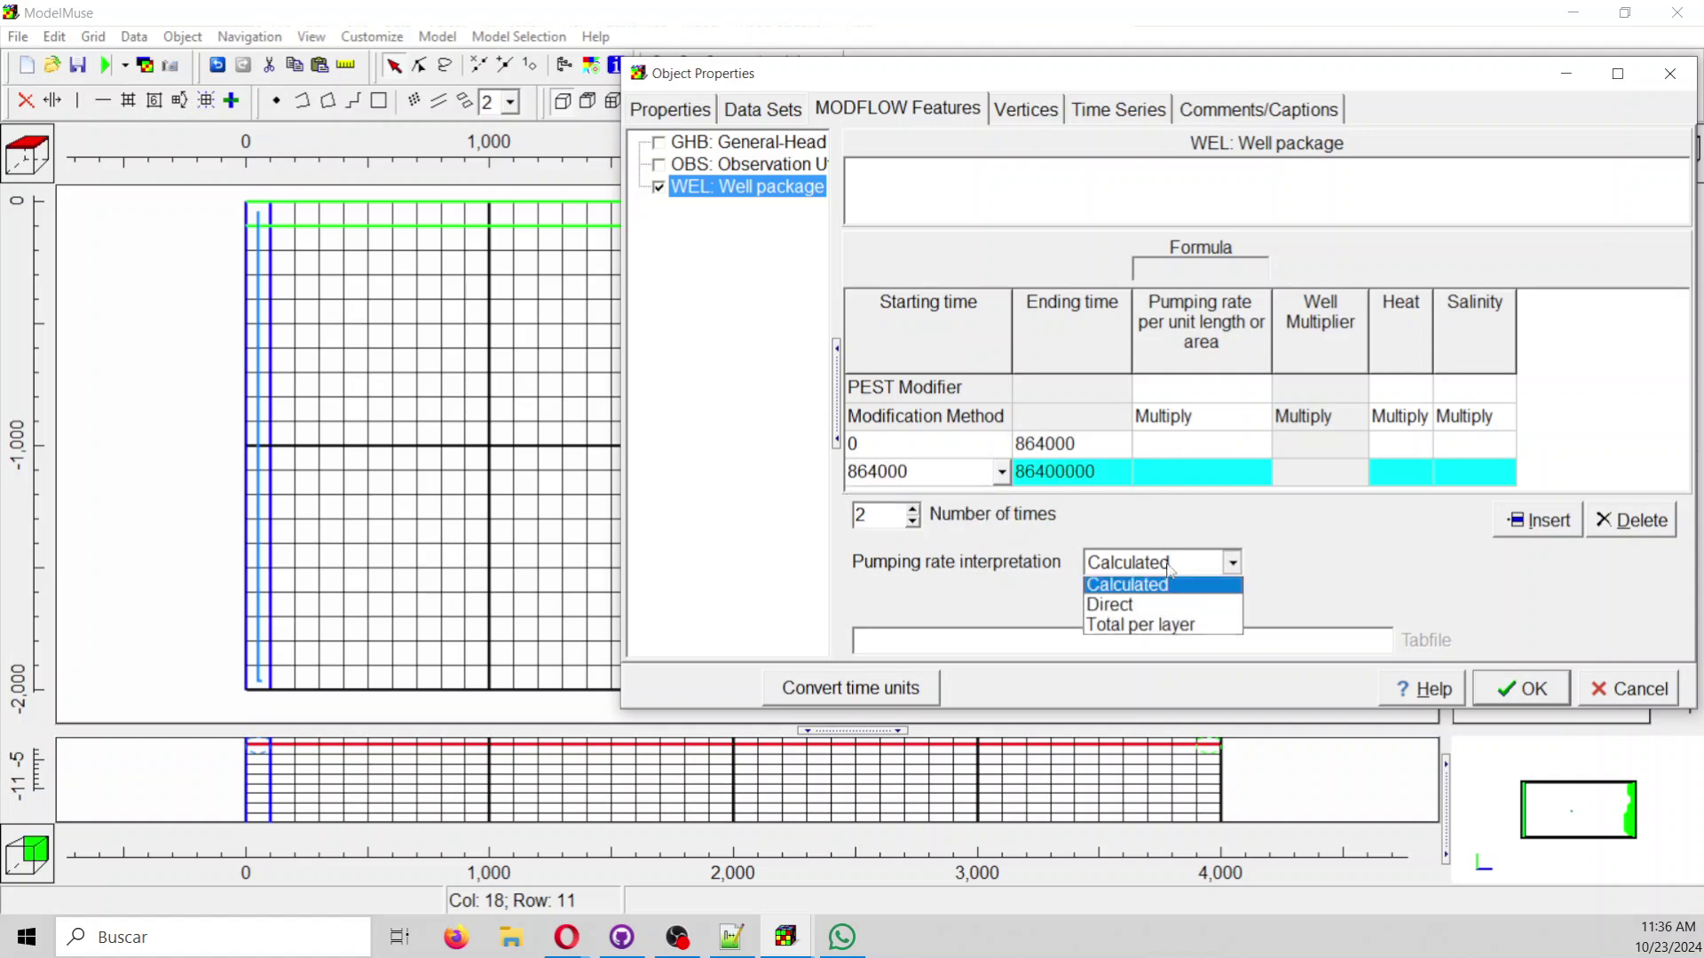
{"action": "left_click", "coordinate": [1153, 609]}
{"action": "left_click", "coordinate": [1175, 441]}
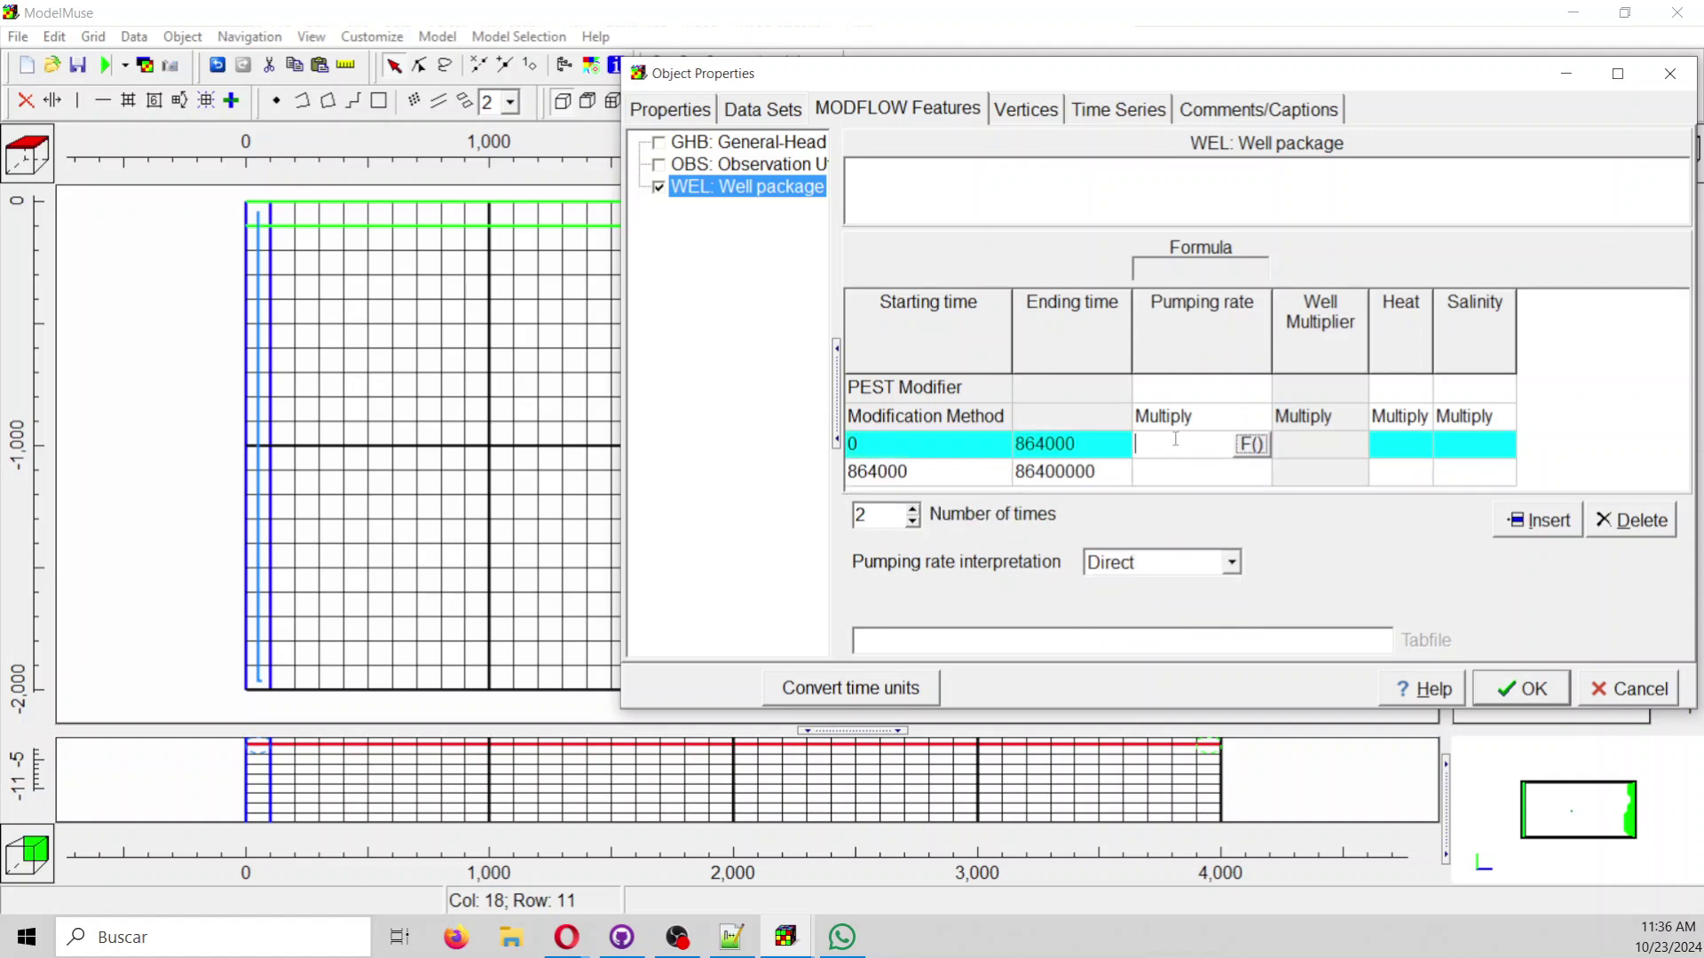
{"action": "type", "text": "0"}
{"action": "left_click", "coordinate": [1199, 479]}
{"action": "type", "text": "0.01"}
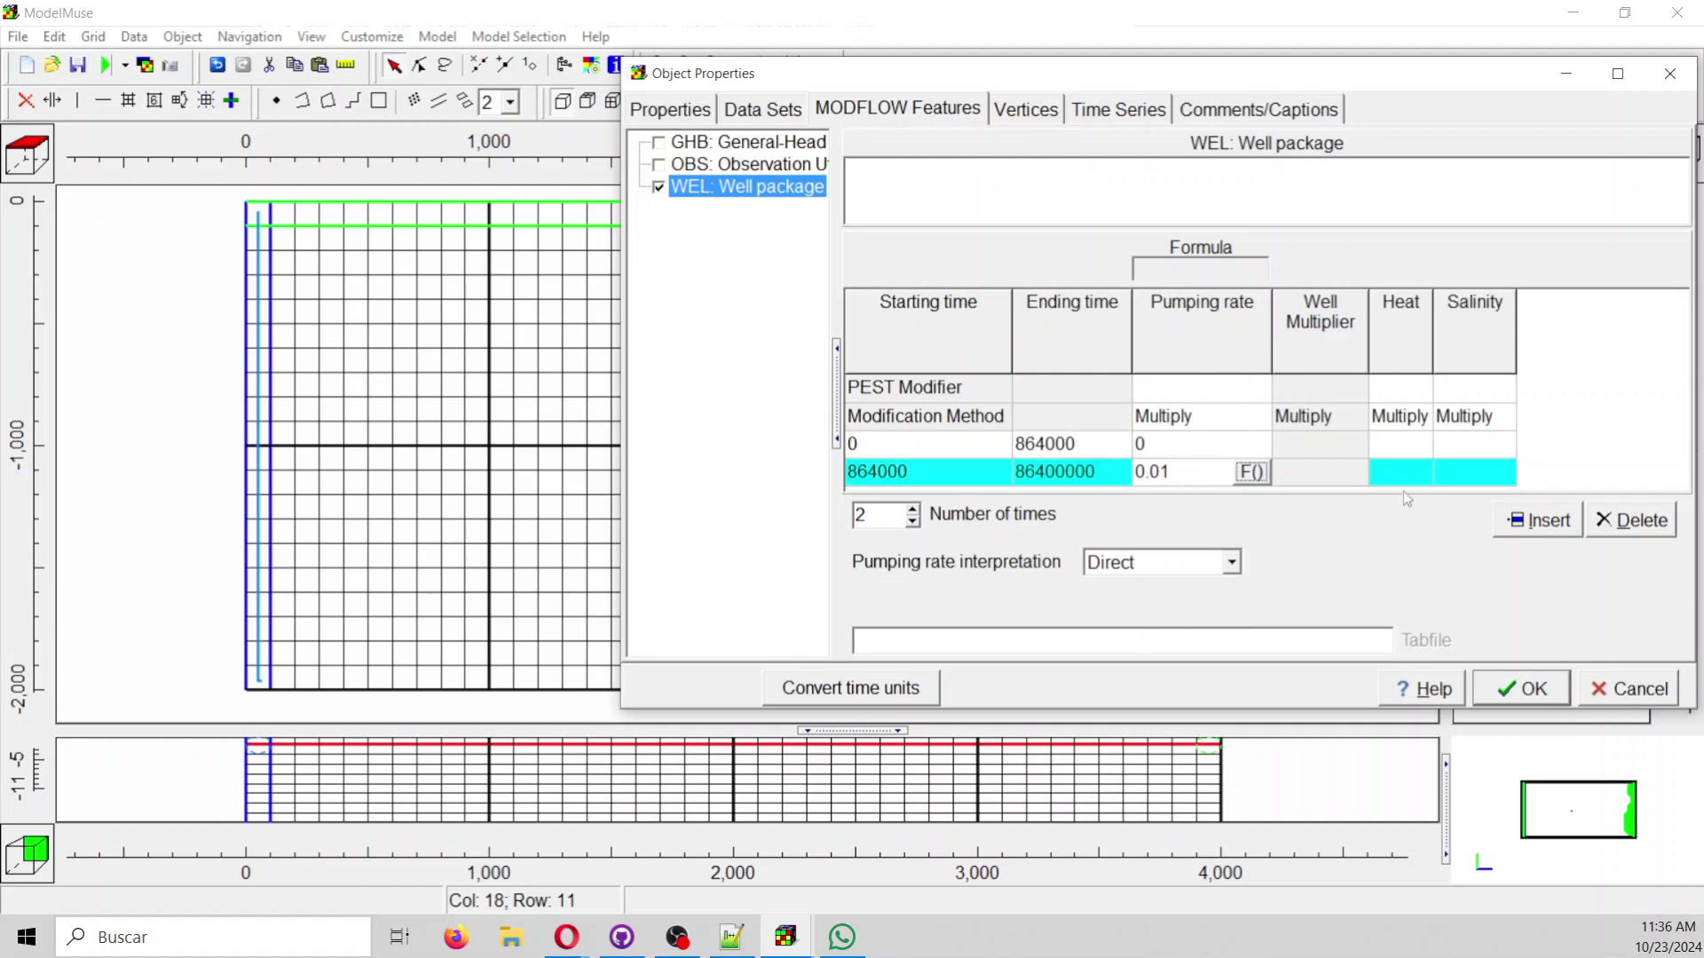
Set the well's heat and salinity to 0 and 0 for the first period and 40 and 35 for the second, and apply the properties.
{"action": "left_click", "coordinate": [1381, 444]}
{"action": "type", "text": "0"}
{"action": "key", "text": "Tab"}
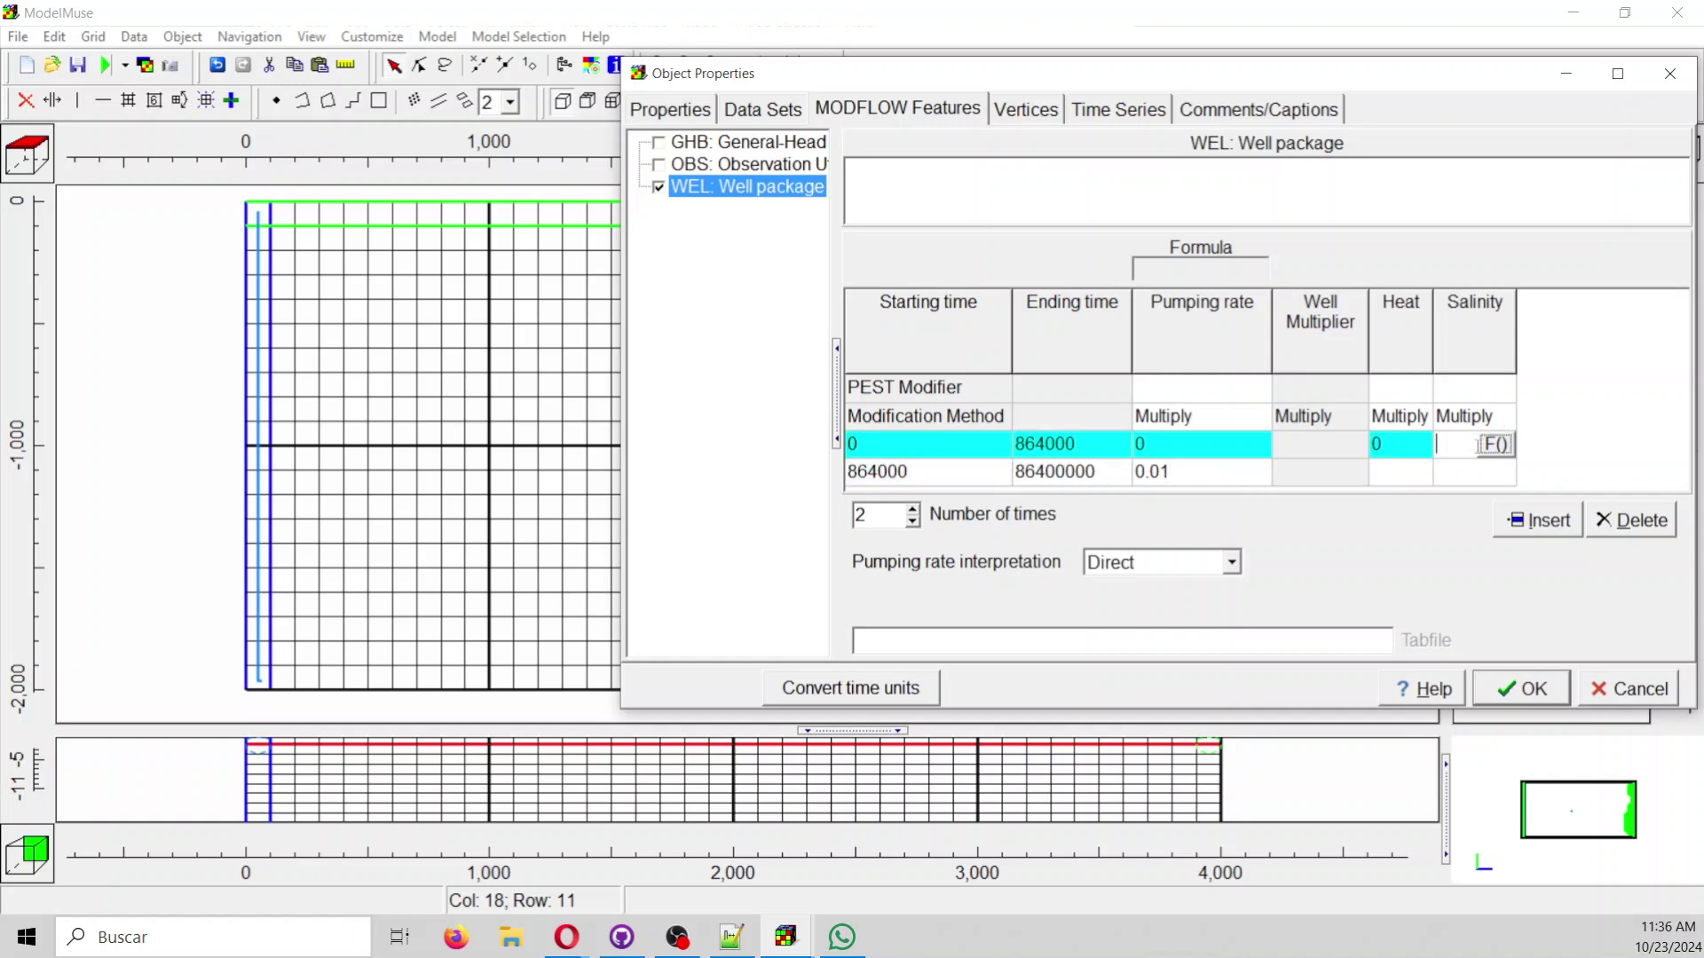
{"action": "type", "text": "0"}
{"action": "left_click", "coordinate": [1415, 477]}
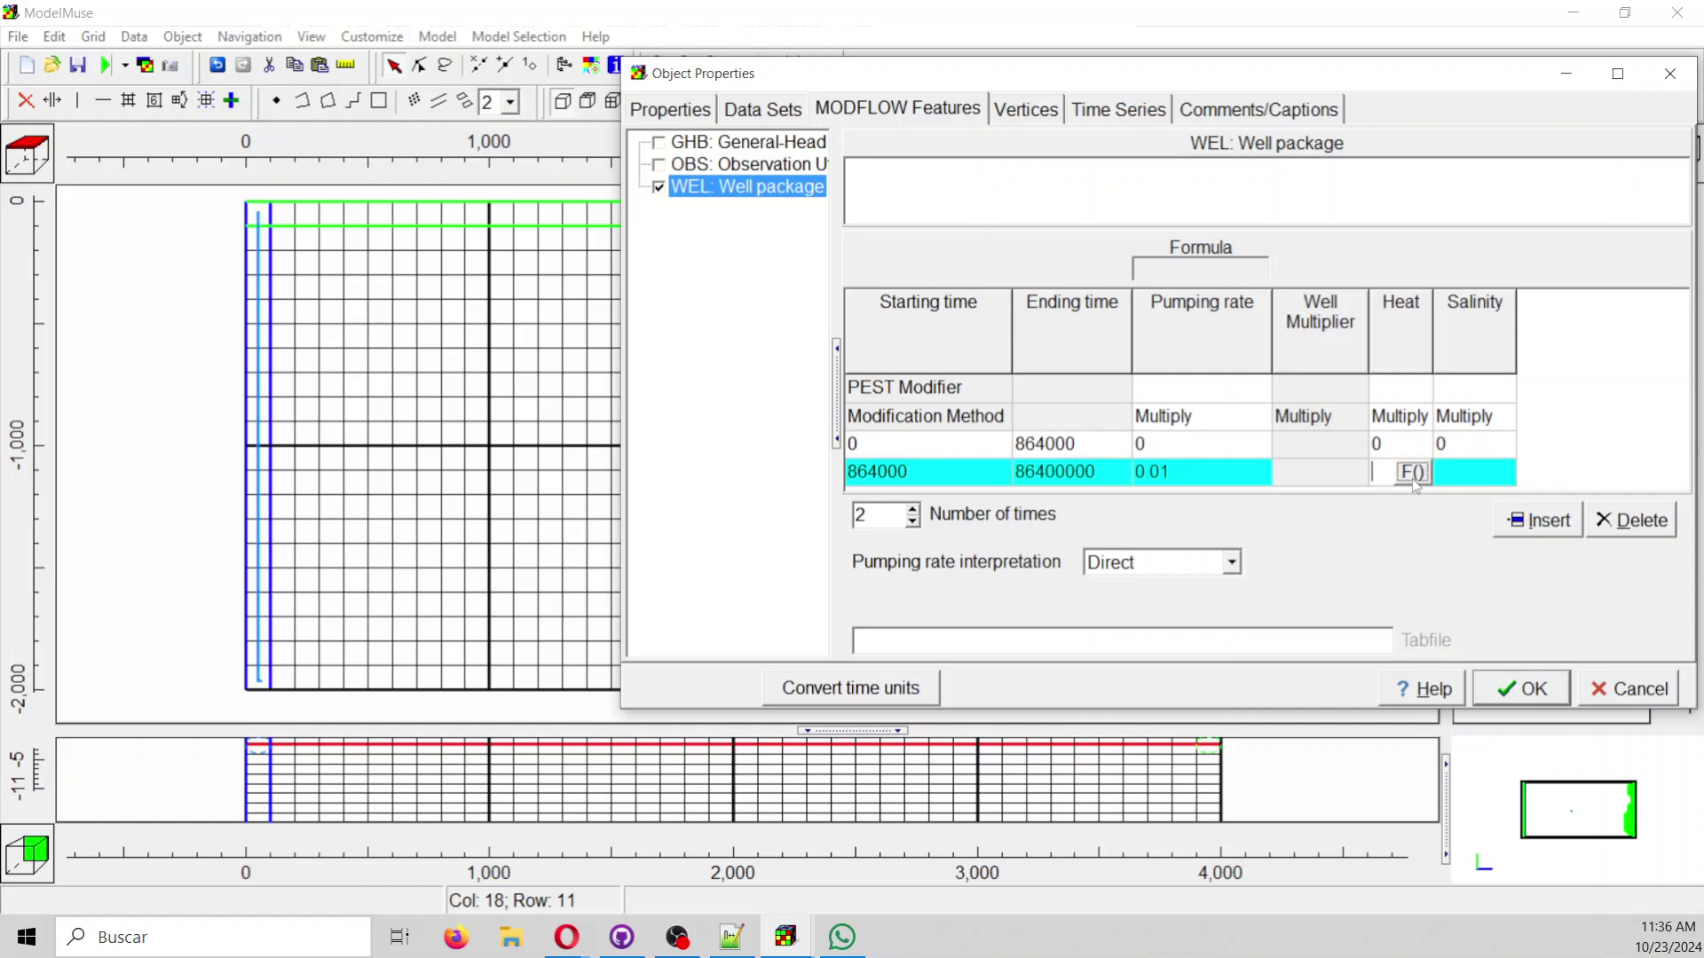
{"action": "type", "text": "40"}
{"action": "key", "text": "Tab"}
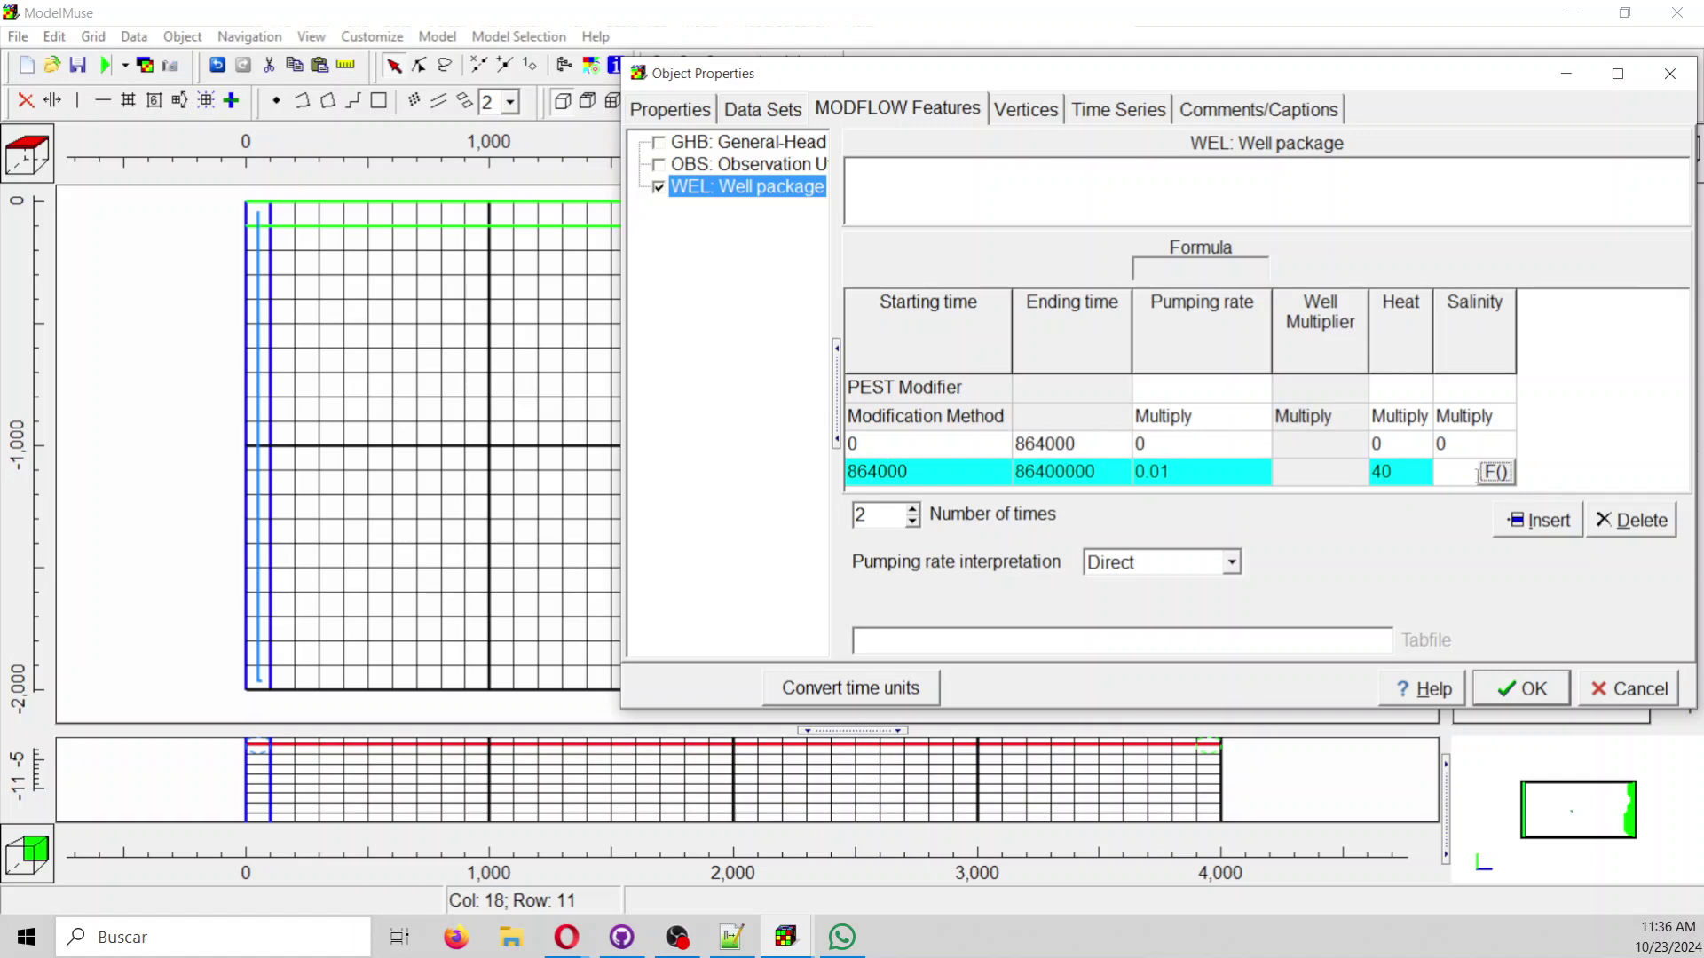
{"action": "type", "text": "35"}
{"action": "left_click", "coordinate": [1538, 692]}
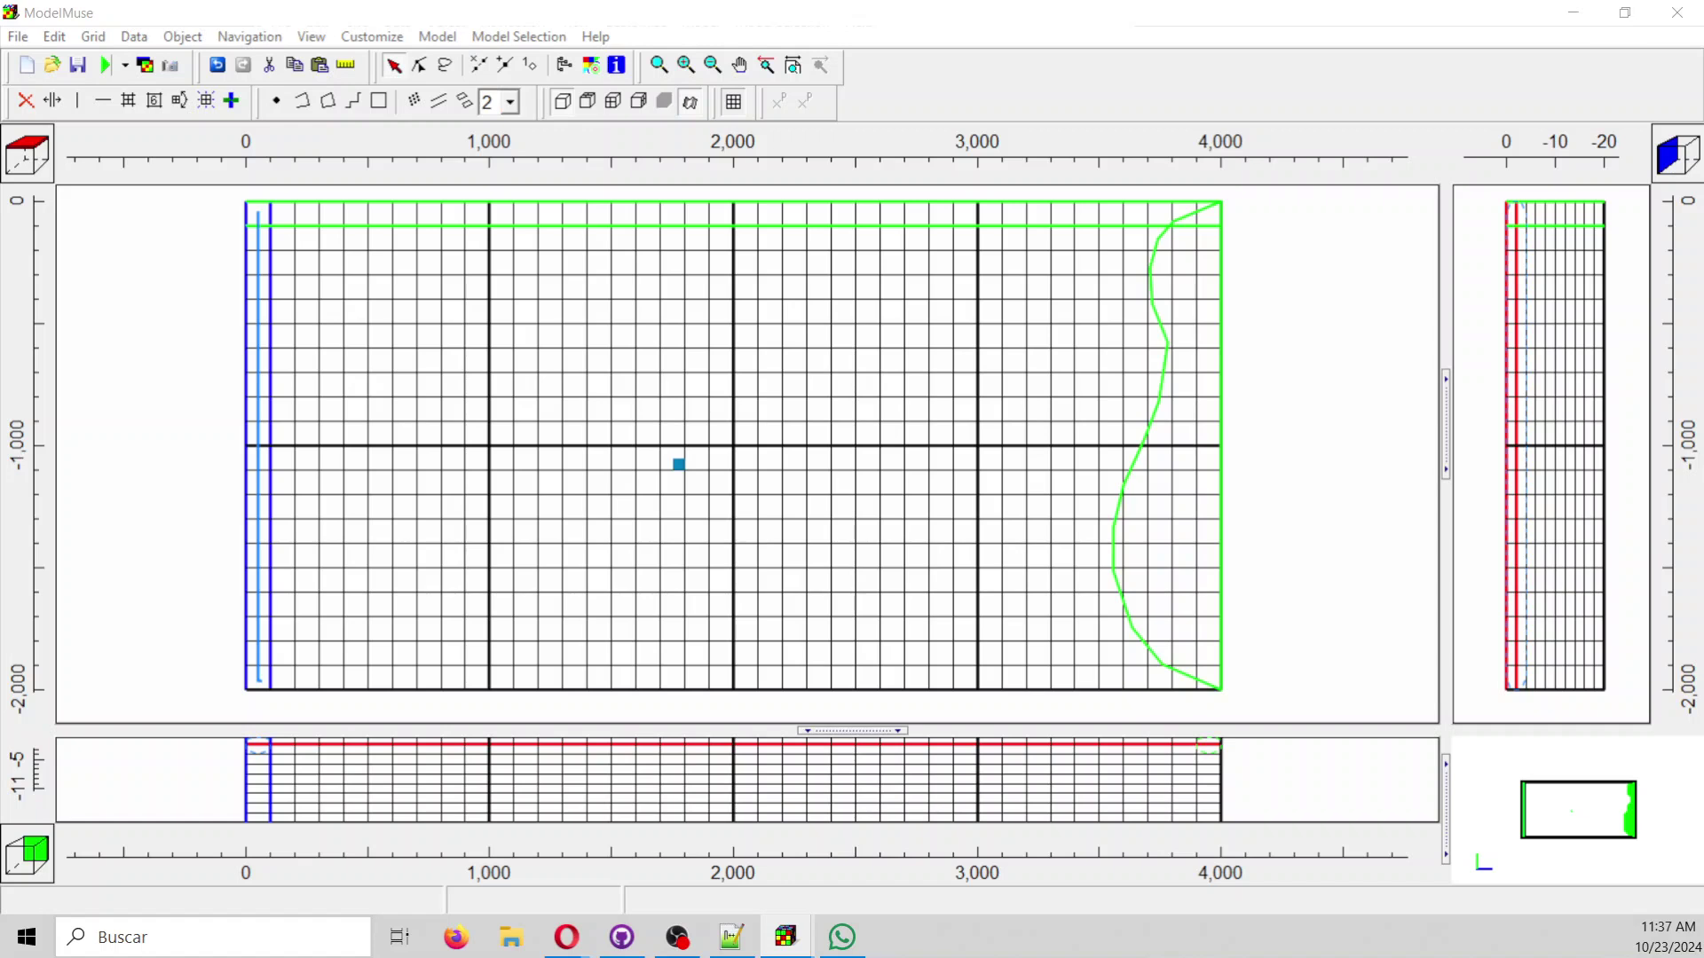
Import obs1.shp as an object that sets values of intersected cells, with one Z formula at -9.
{"action": "left_click", "coordinate": [19, 36]}
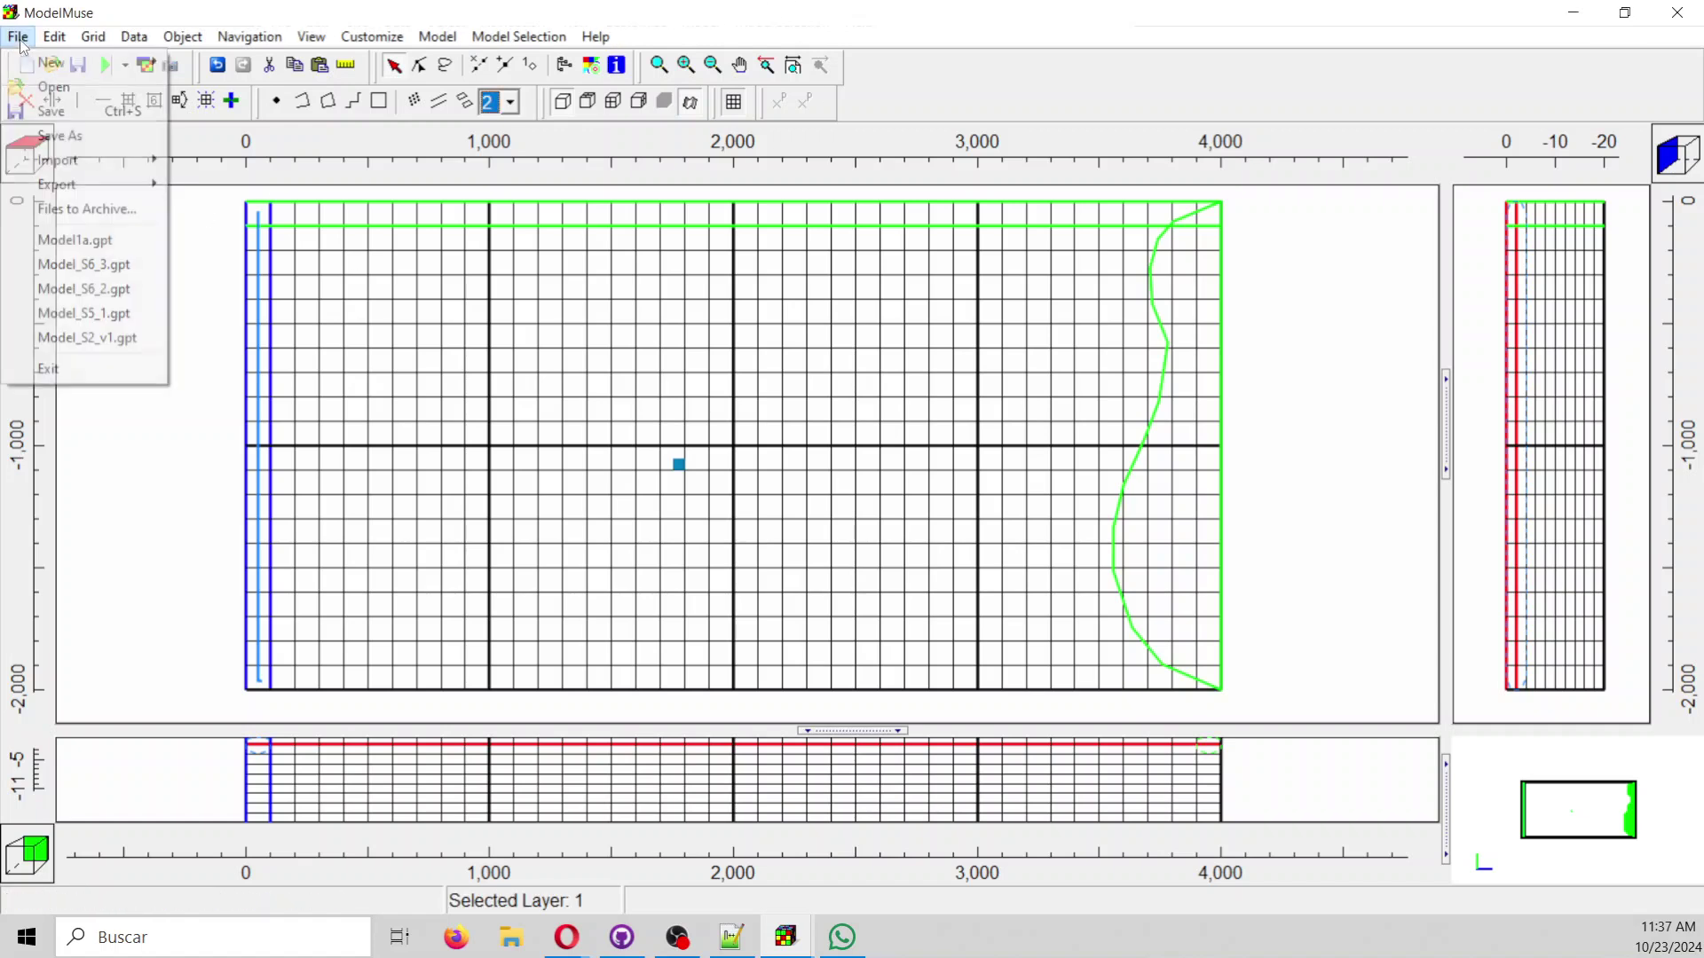
{"action": "mouse_move", "coordinate": [45, 153]}
{"action": "left_click", "coordinate": [222, 182]}
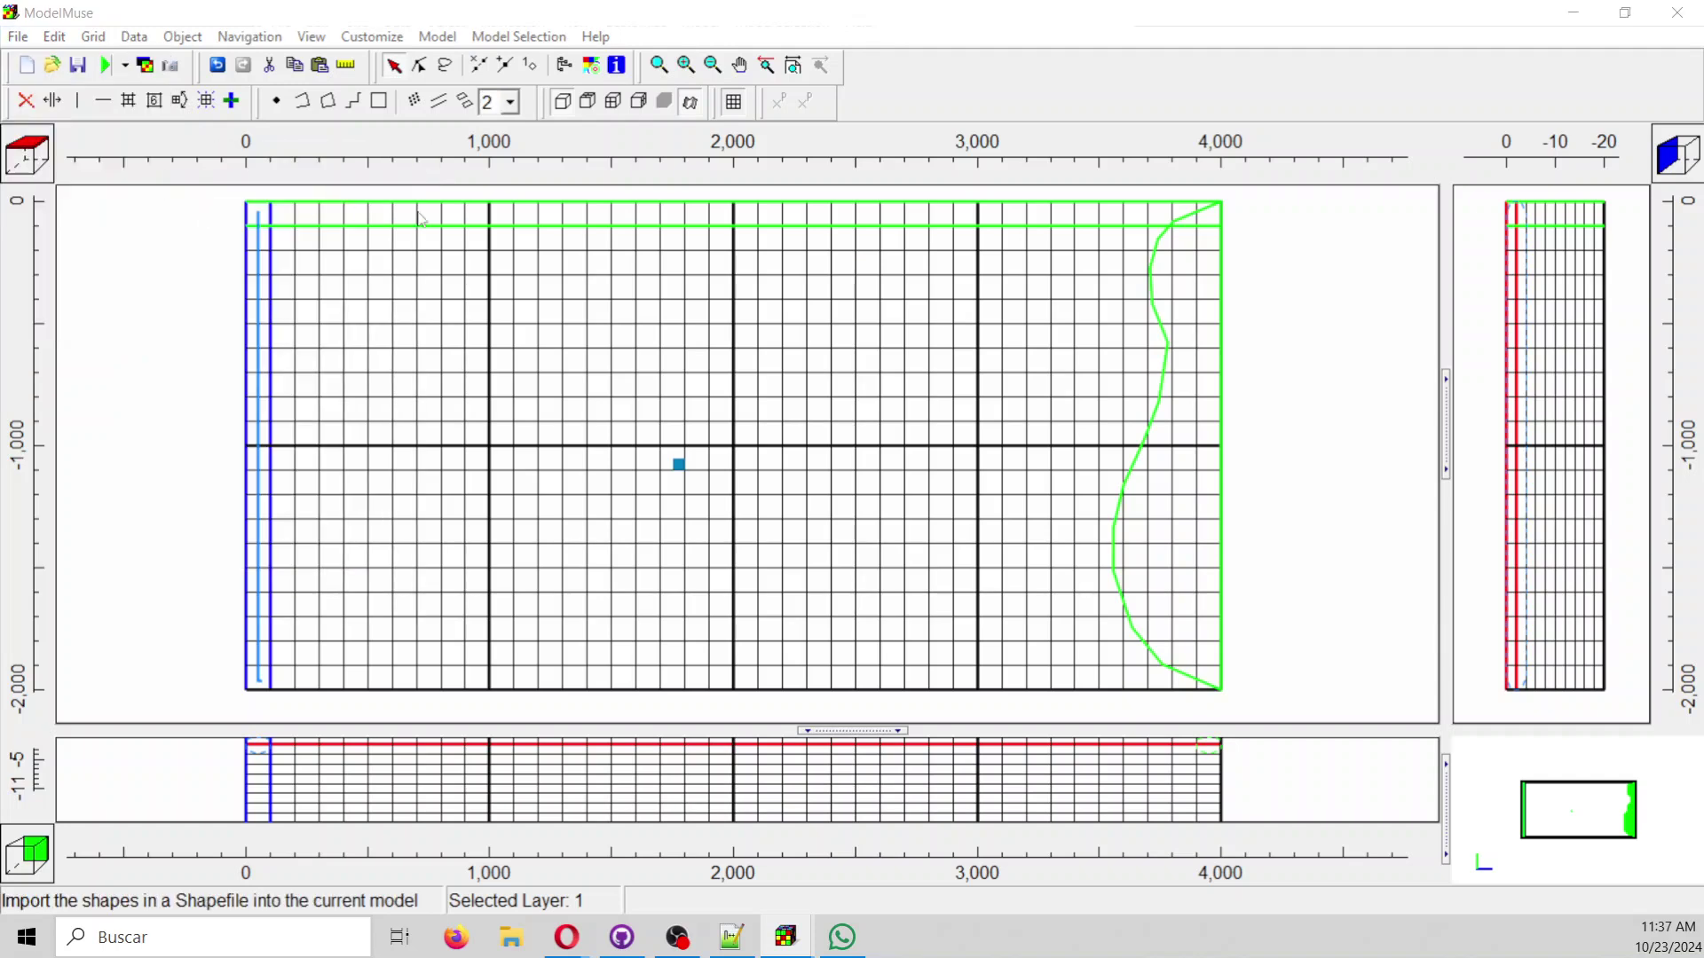
{"action": "double_click", "coordinate": [731, 299]}
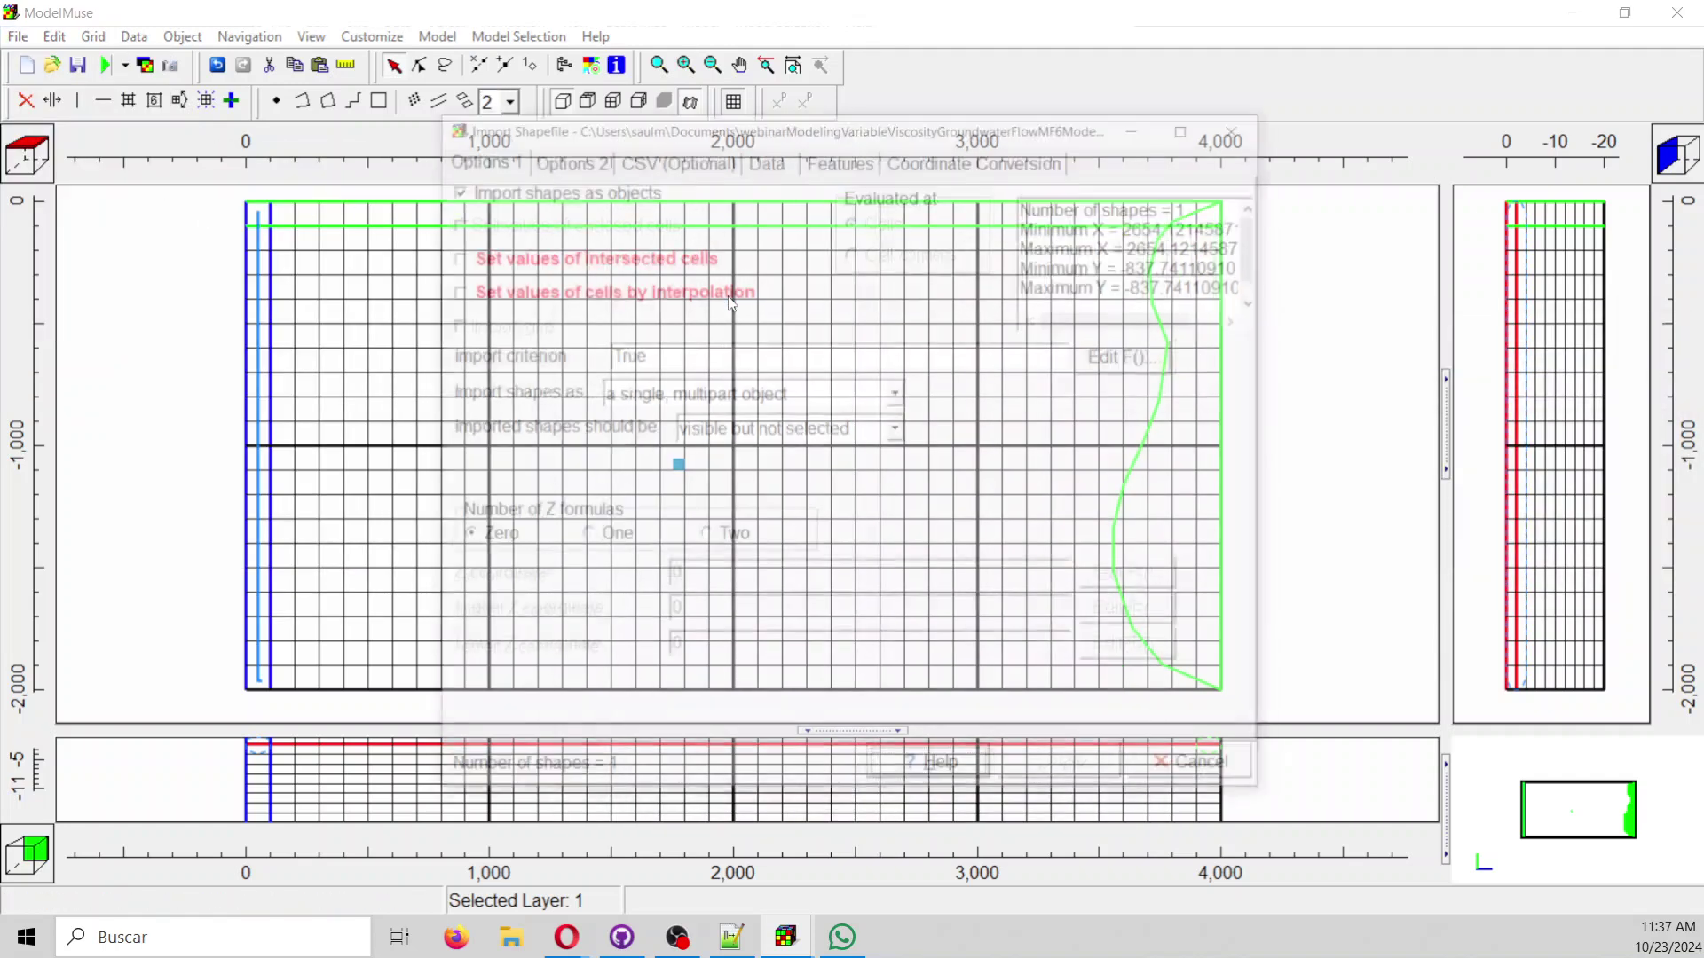
{"action": "left_click", "coordinate": [646, 265]}
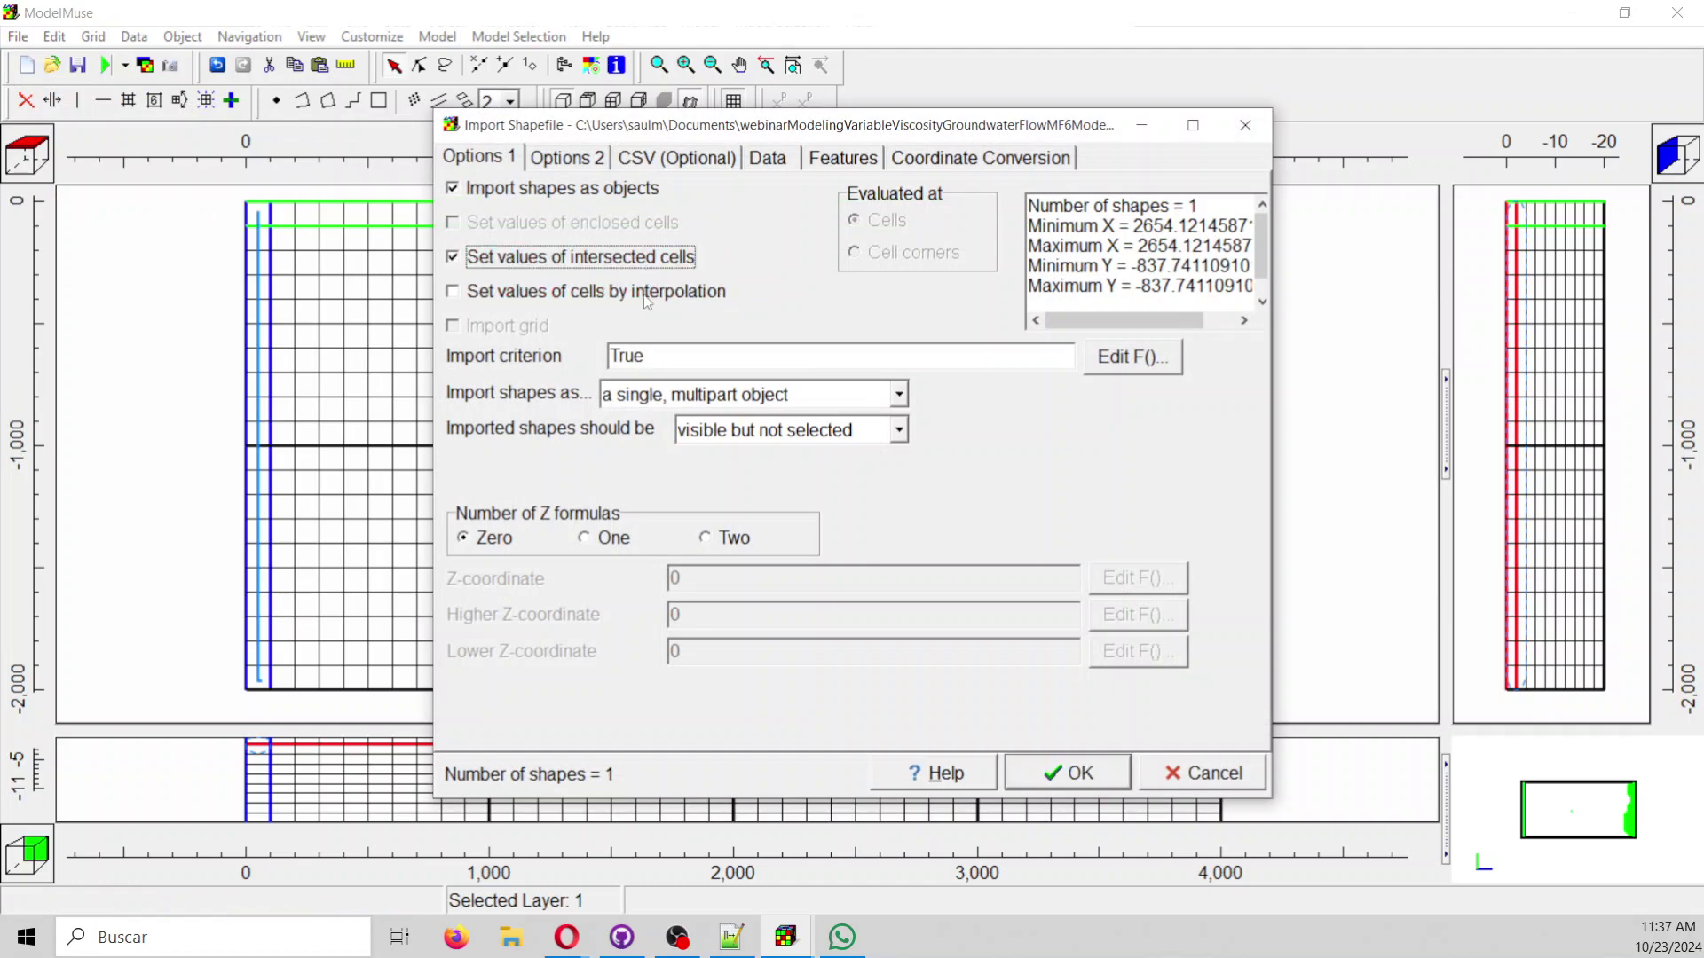
{"action": "left_click", "coordinate": [582, 538]}
{"action": "key", "text": "Tab"}
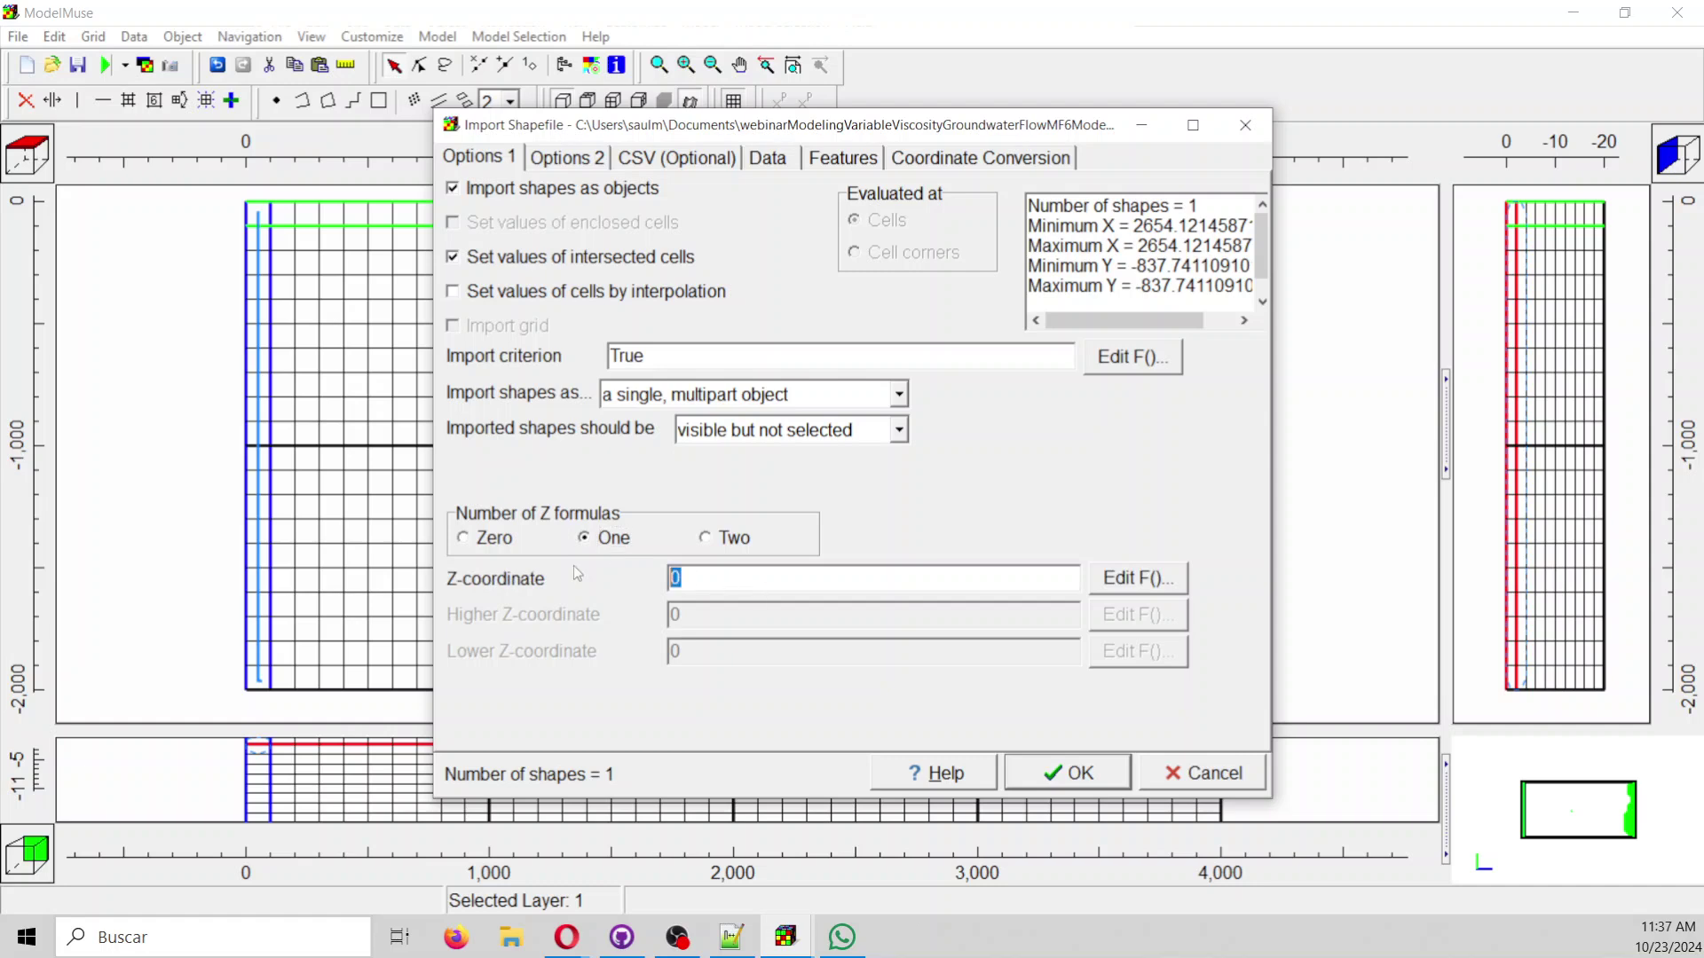
{"action": "type", "text": "-9"}
{"action": "left_click", "coordinate": [1117, 788]}
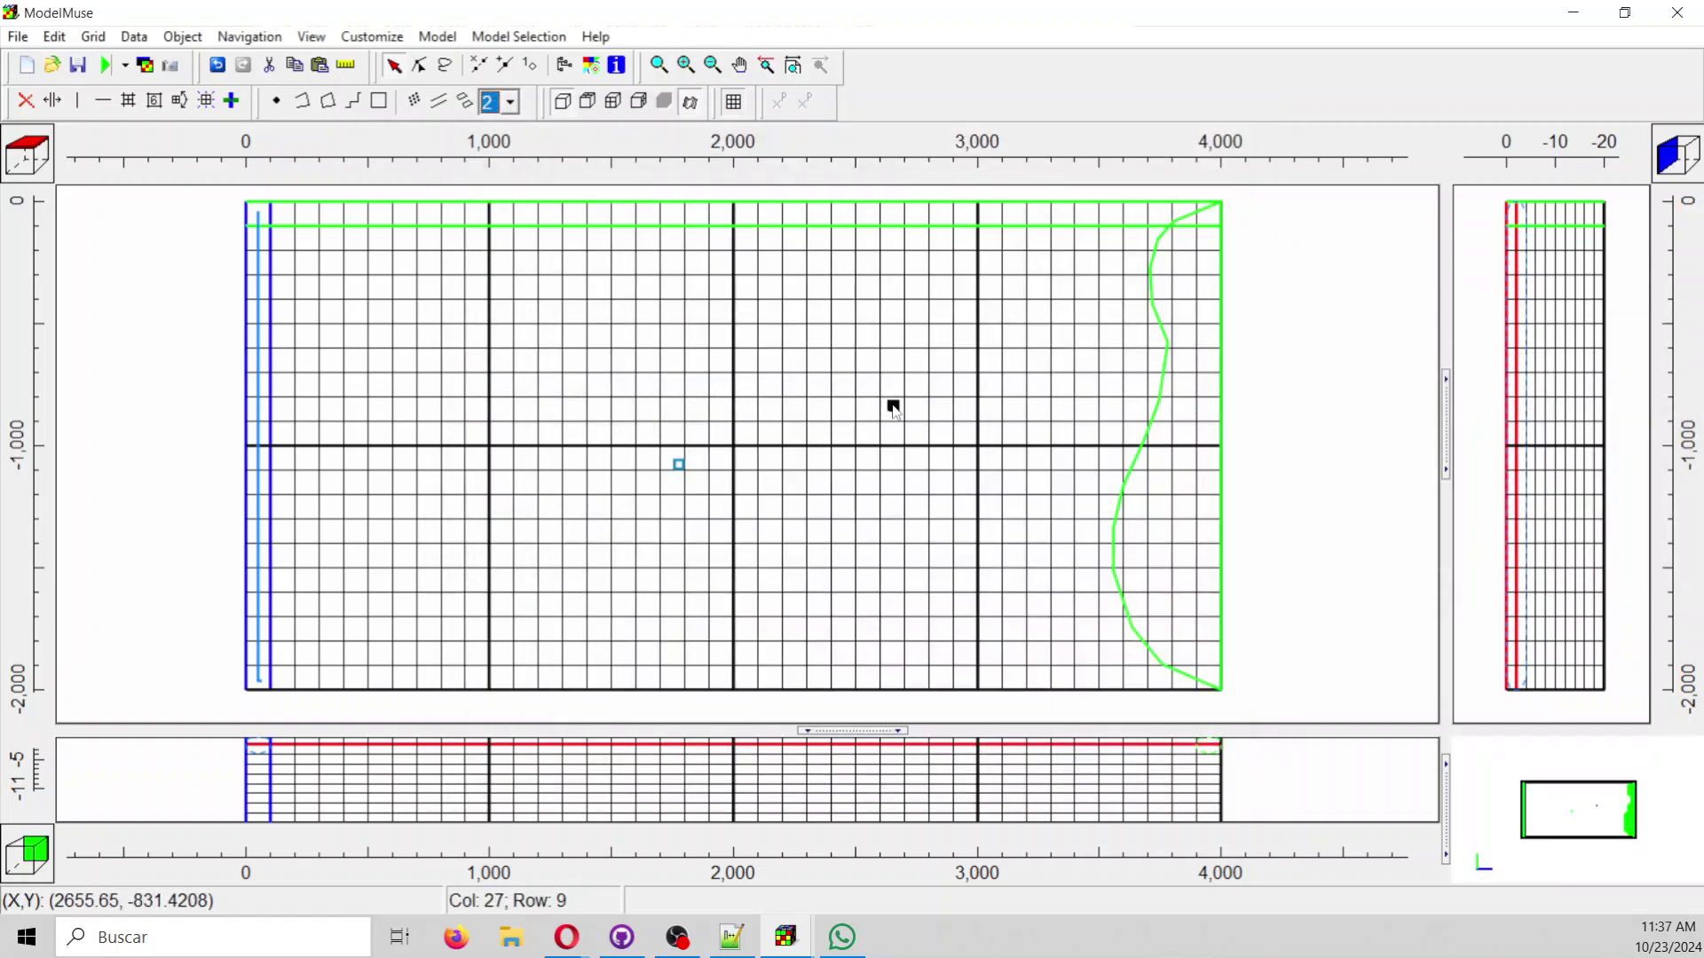
Color the obs1 observation point's object line light green in its object properties.
{"action": "double_click", "coordinate": [893, 407]}
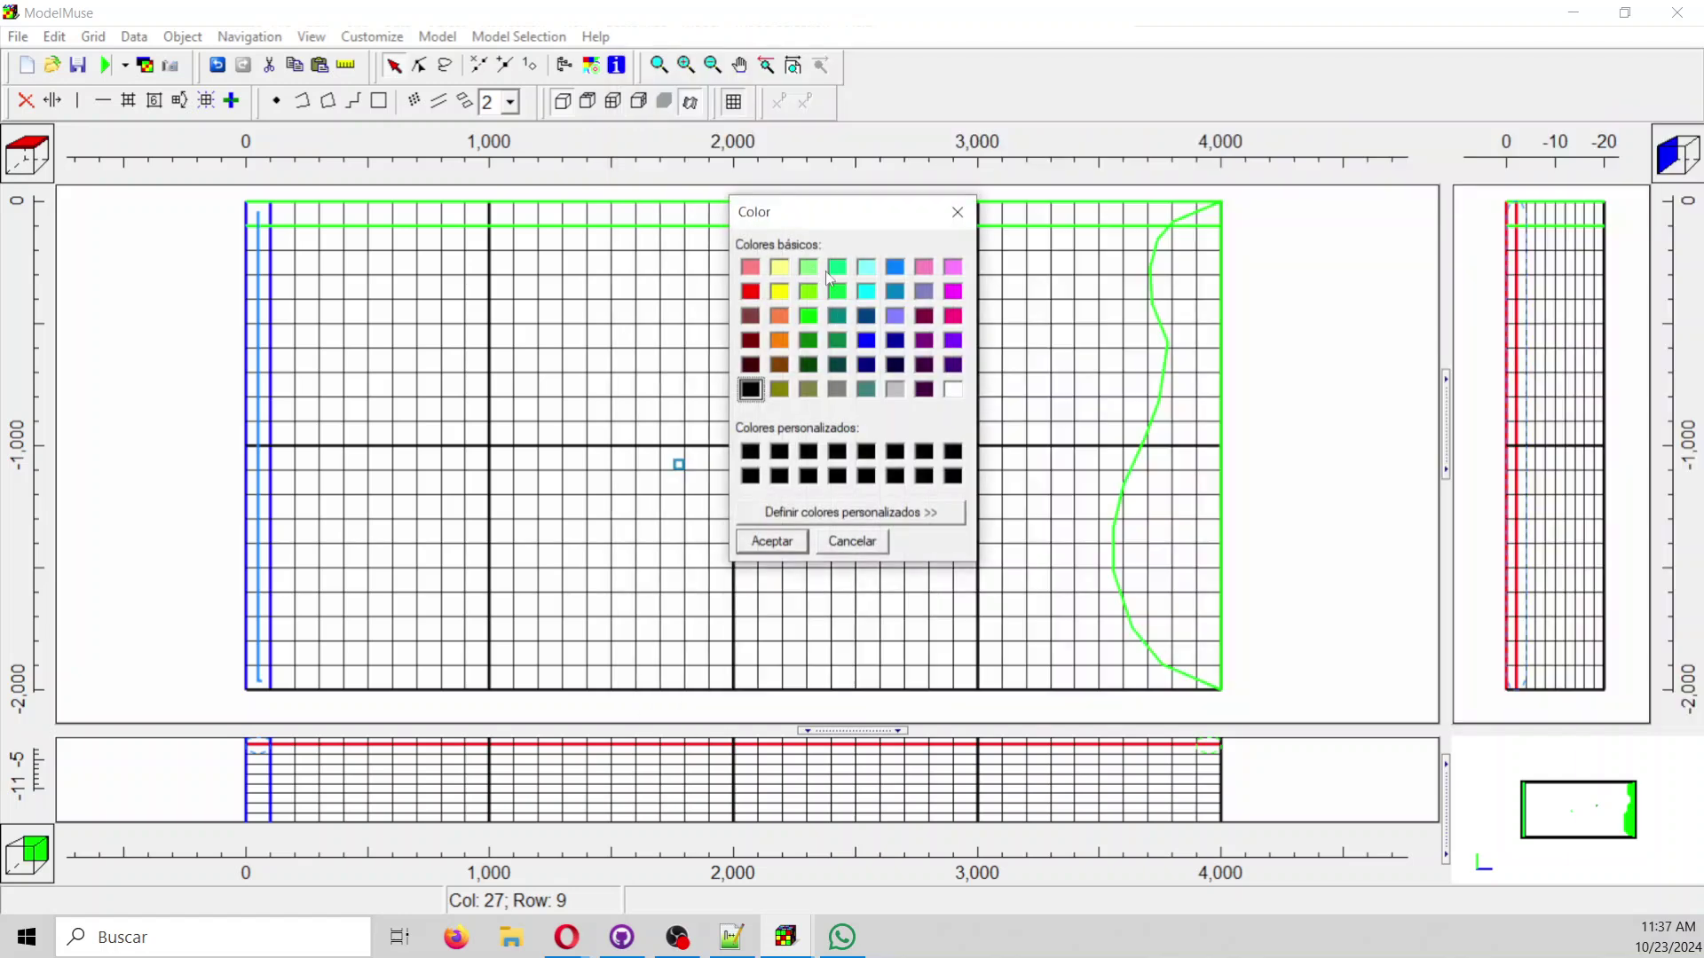
{"action": "left_click", "coordinate": [838, 266]}
{"action": "left_click", "coordinate": [789, 546]}
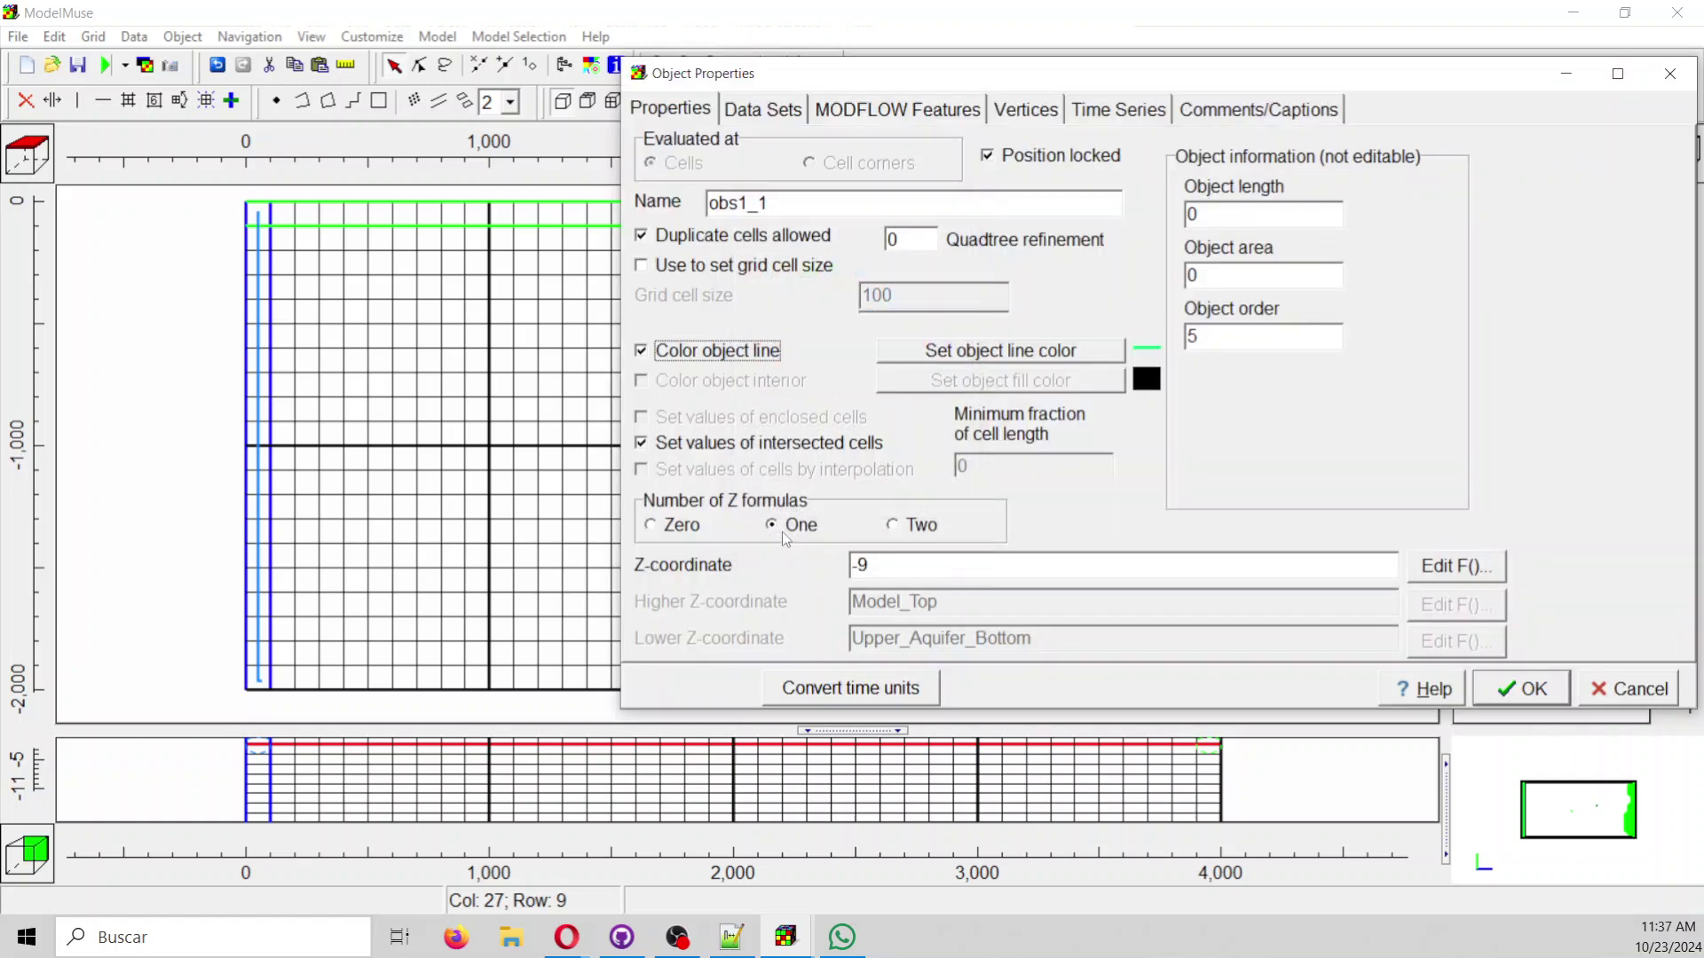
Enable the OBS Observation Utility for the obs1 point as Obs1, with concentration observations of Heat and Salinity, and apply the properties.
{"action": "left_click", "coordinate": [880, 108]}
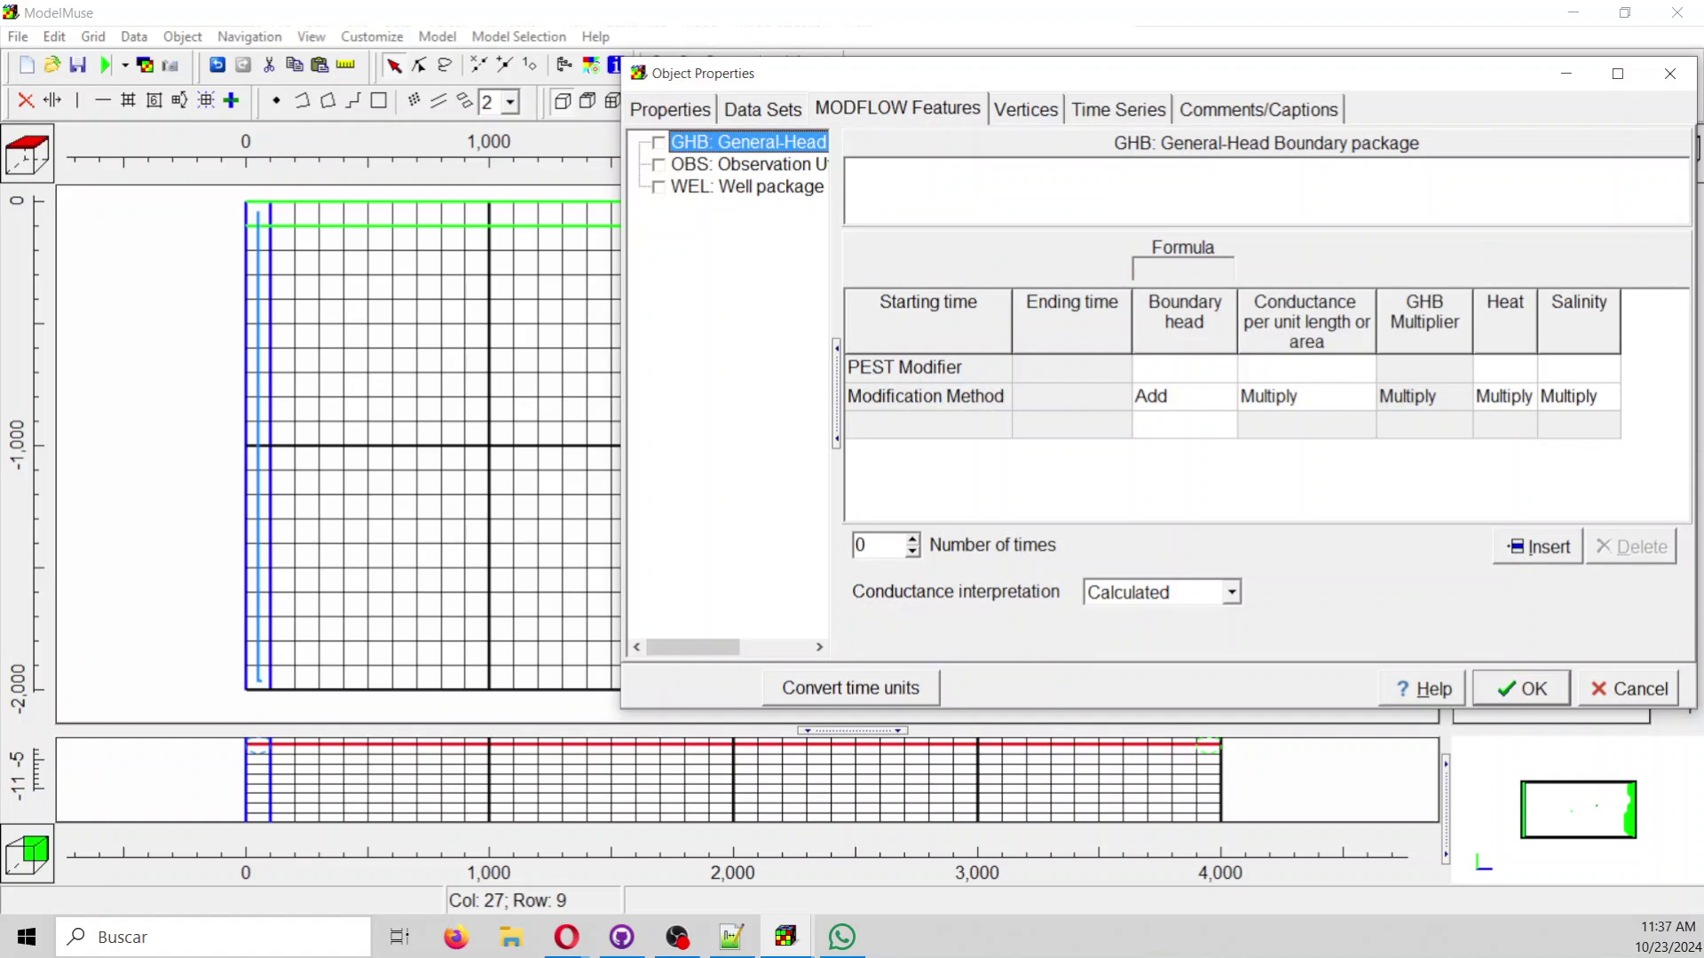
{"action": "left_click", "coordinate": [658, 164]}
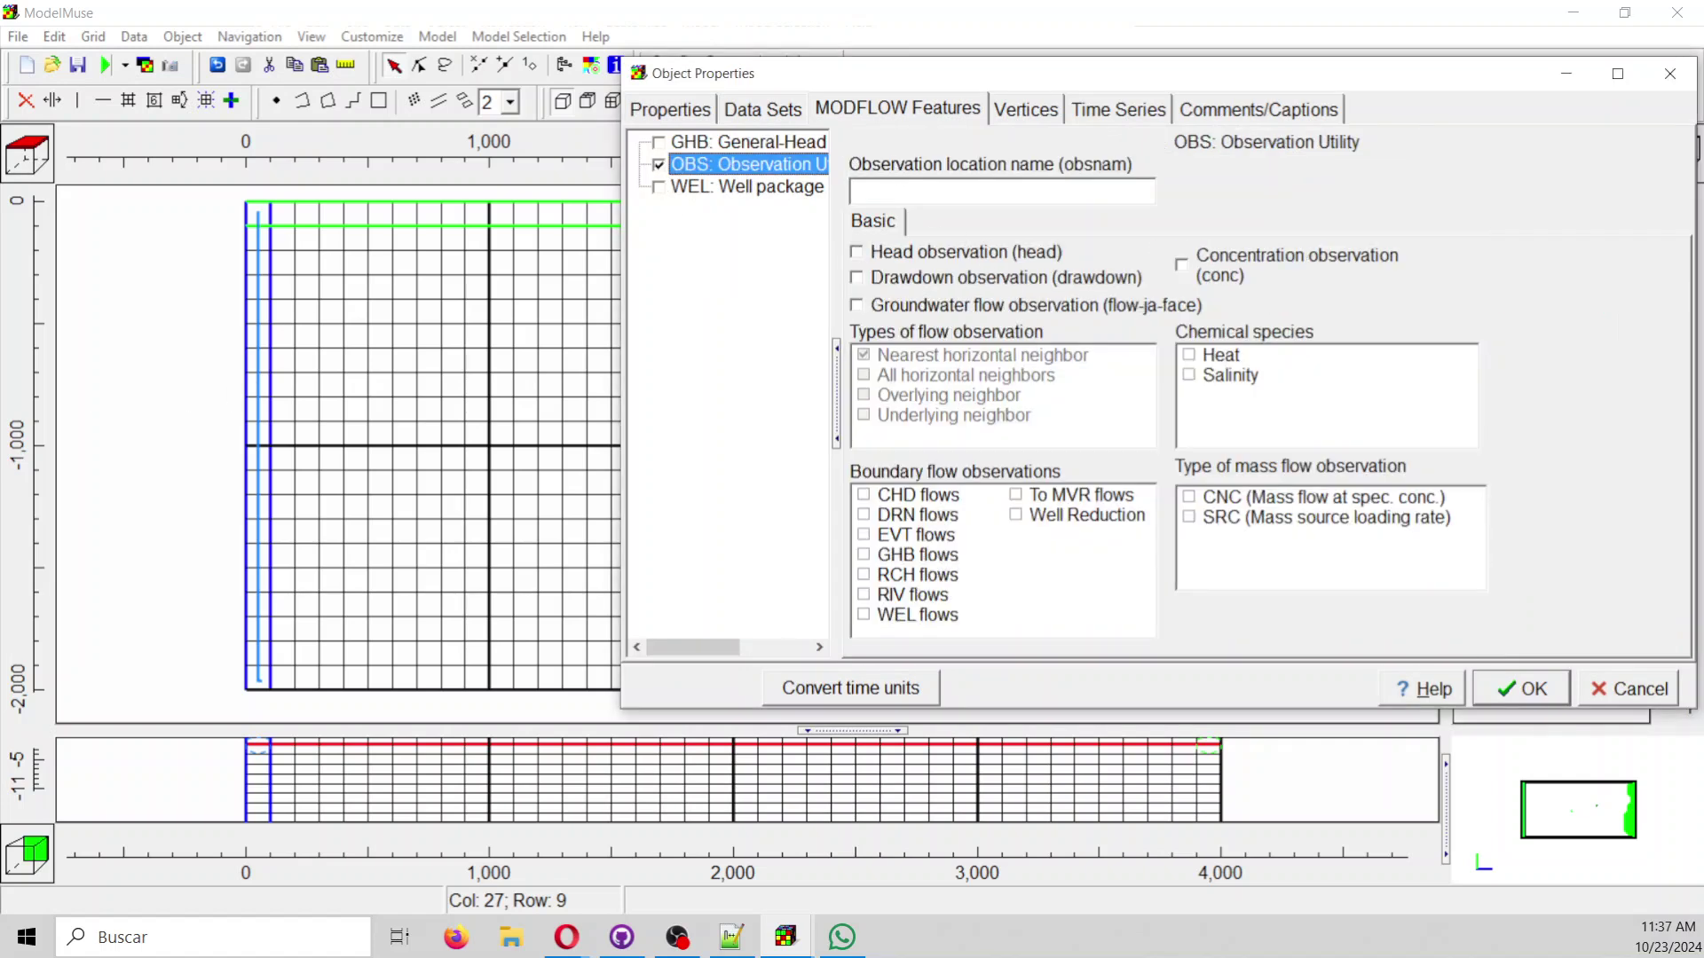
{"action": "left_click", "coordinate": [1018, 190]}
{"action": "type", "text": "Obs1"}
{"action": "left_click", "coordinate": [1185, 266]}
{"action": "left_click", "coordinate": [1205, 362]}
{"action": "left_click", "coordinate": [1189, 375]}
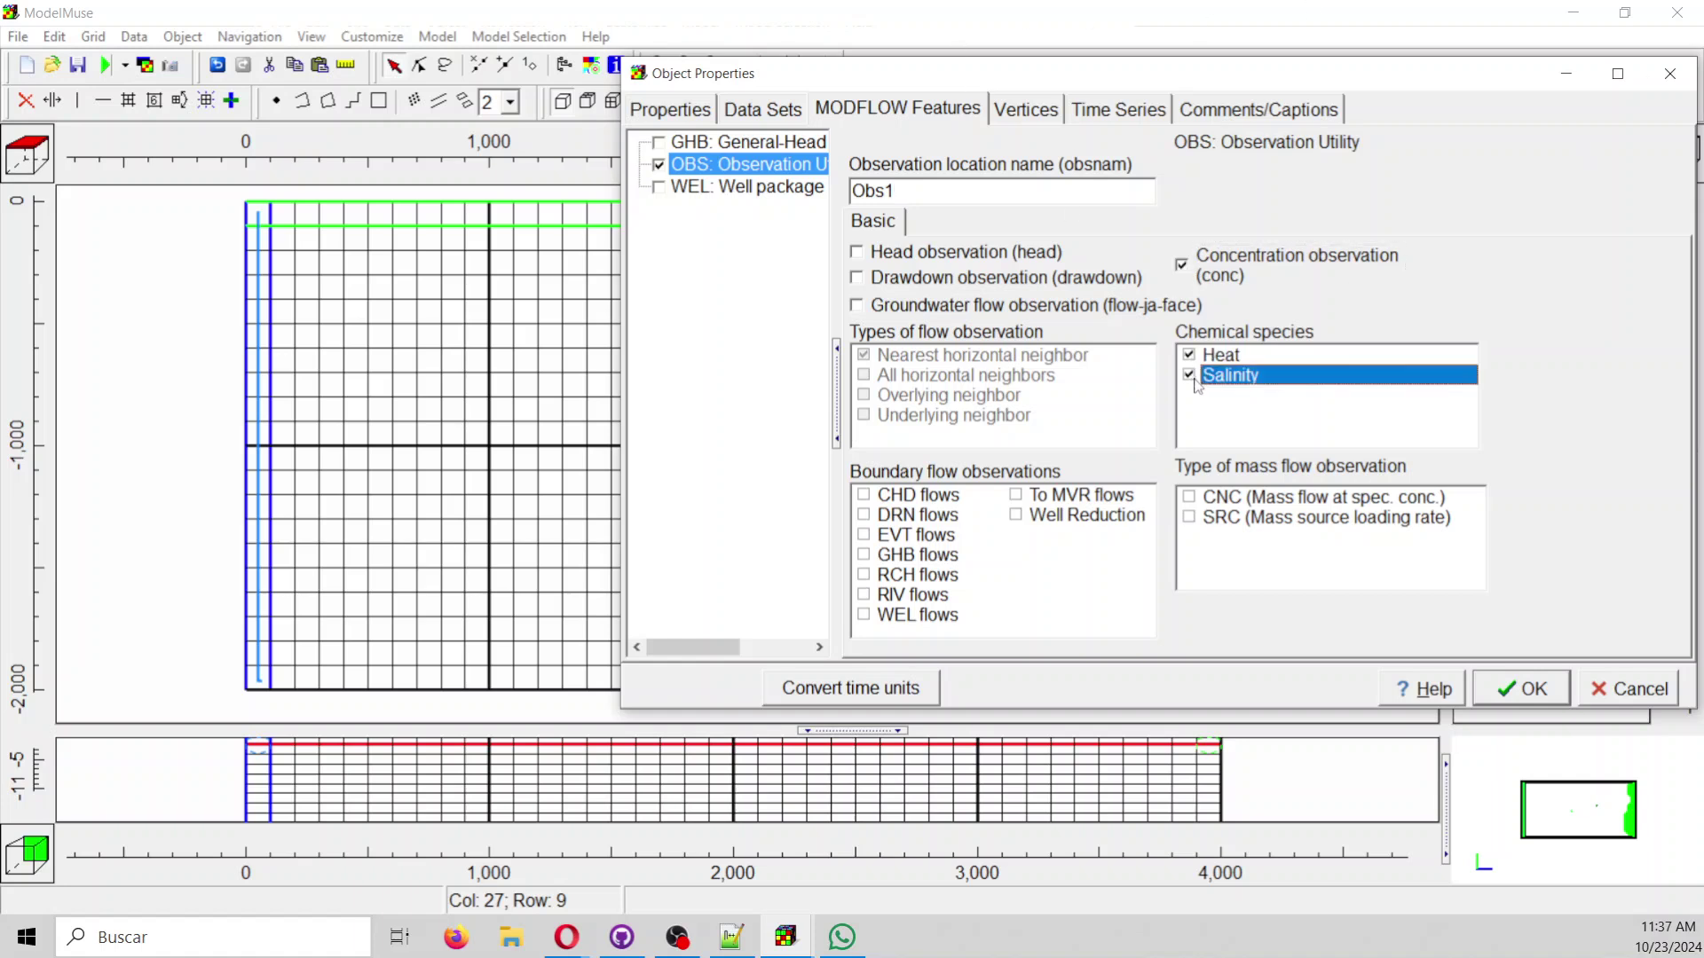
{"action": "left_click", "coordinate": [1189, 355]}
{"action": "left_click", "coordinate": [1519, 691]}
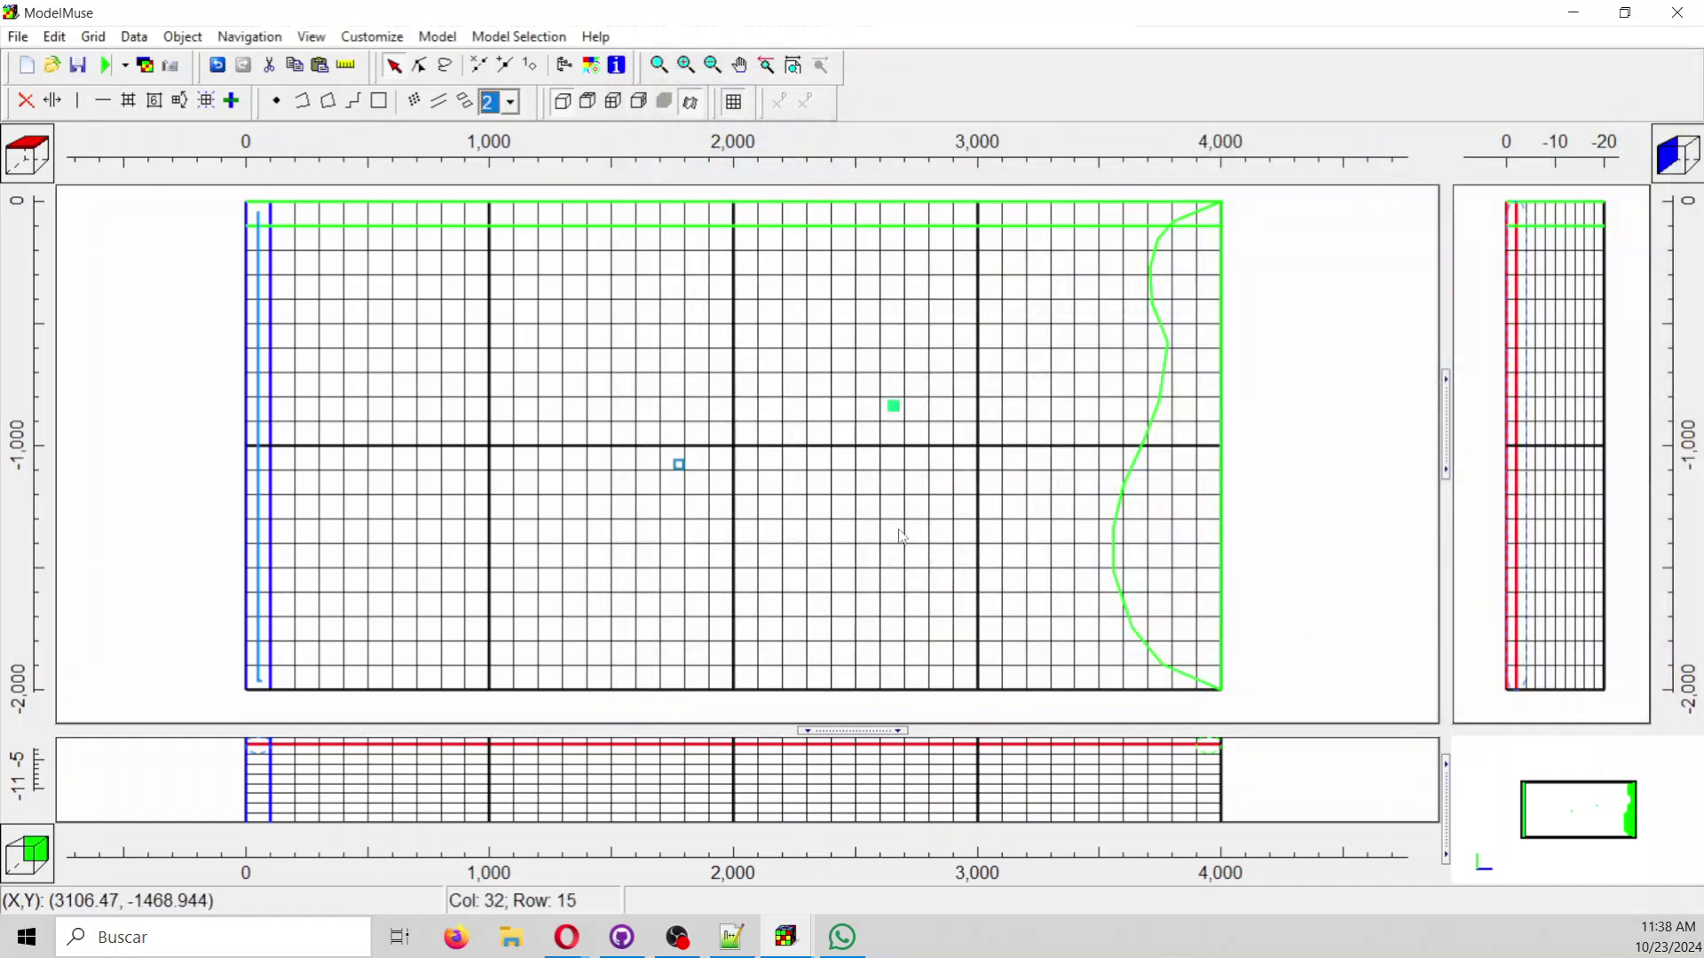
Import obs2.shp as an object that sets values of intersected cells, with one Z formula at -9.
{"action": "left_click", "coordinate": [18, 37]}
{"action": "mouse_move", "coordinate": [57, 156]}
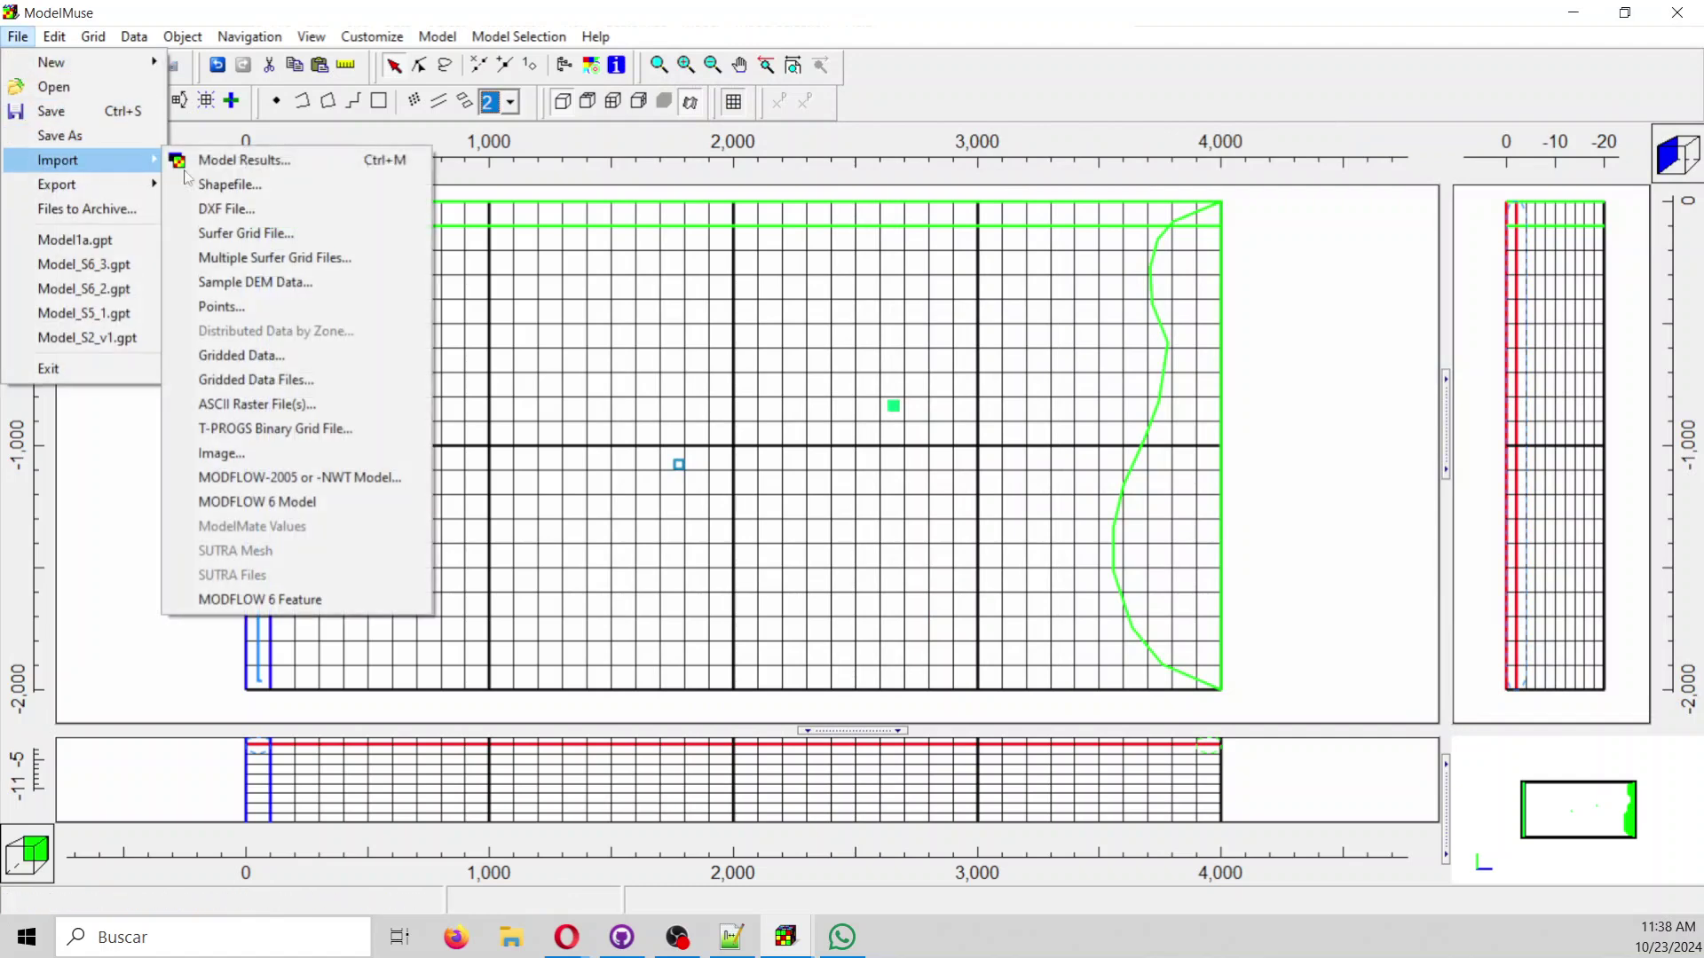
{"action": "left_click", "coordinate": [221, 183]}
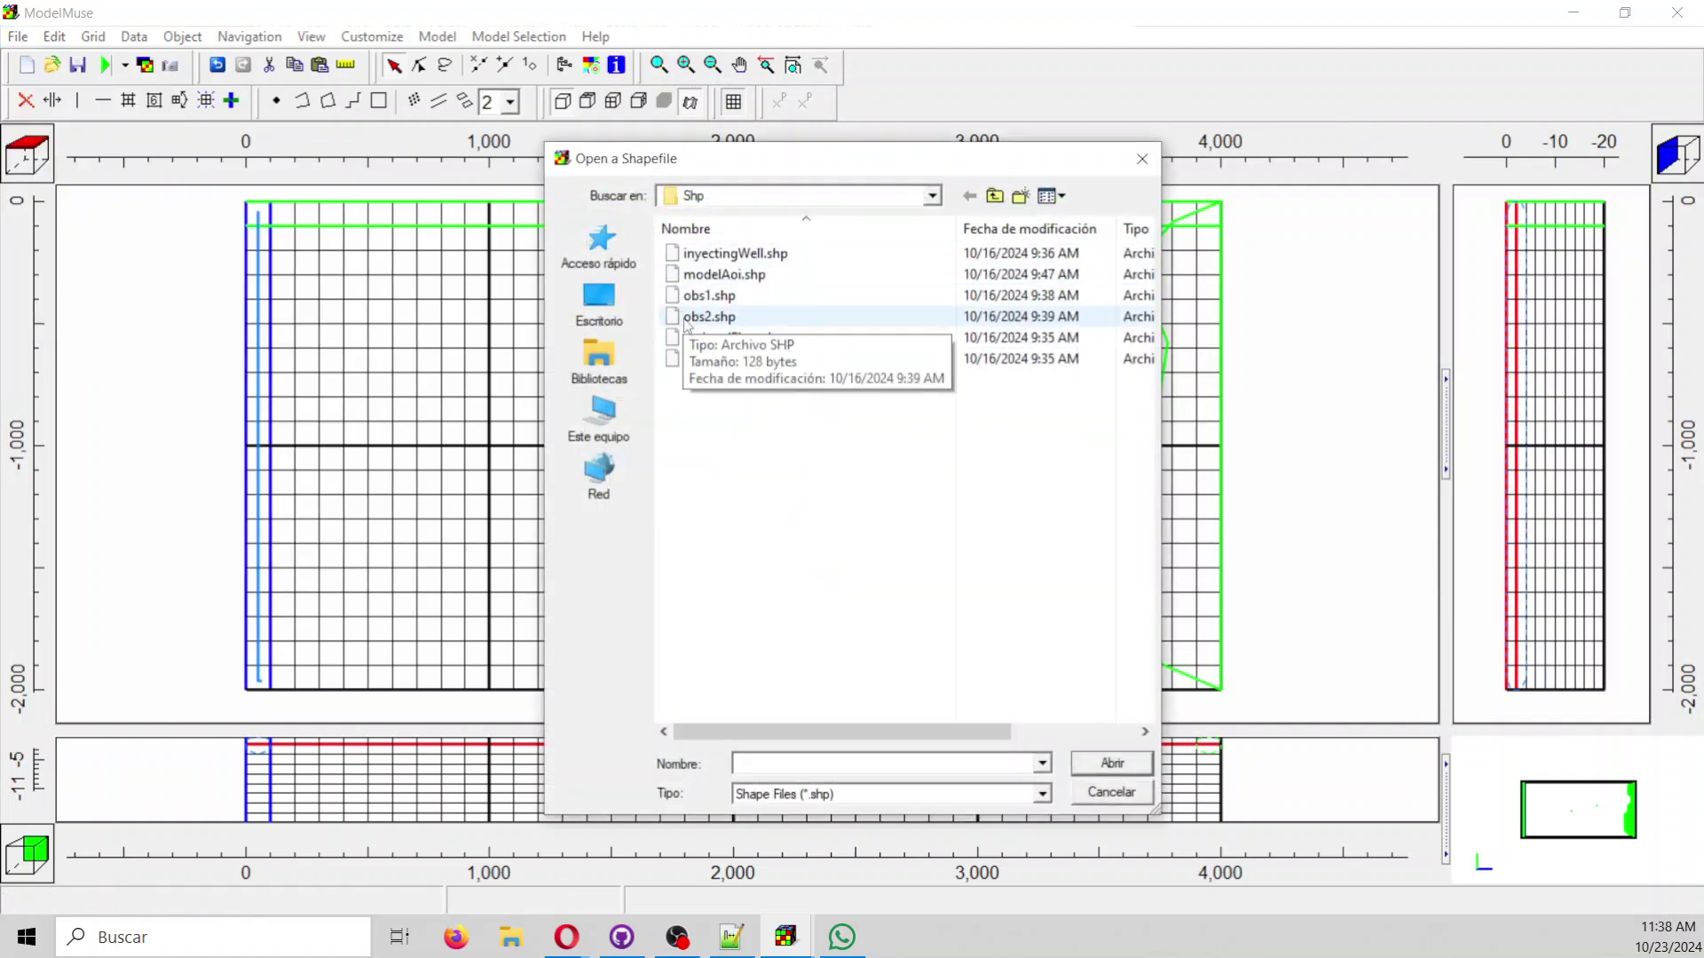
{"action": "double_click", "coordinate": [701, 316]}
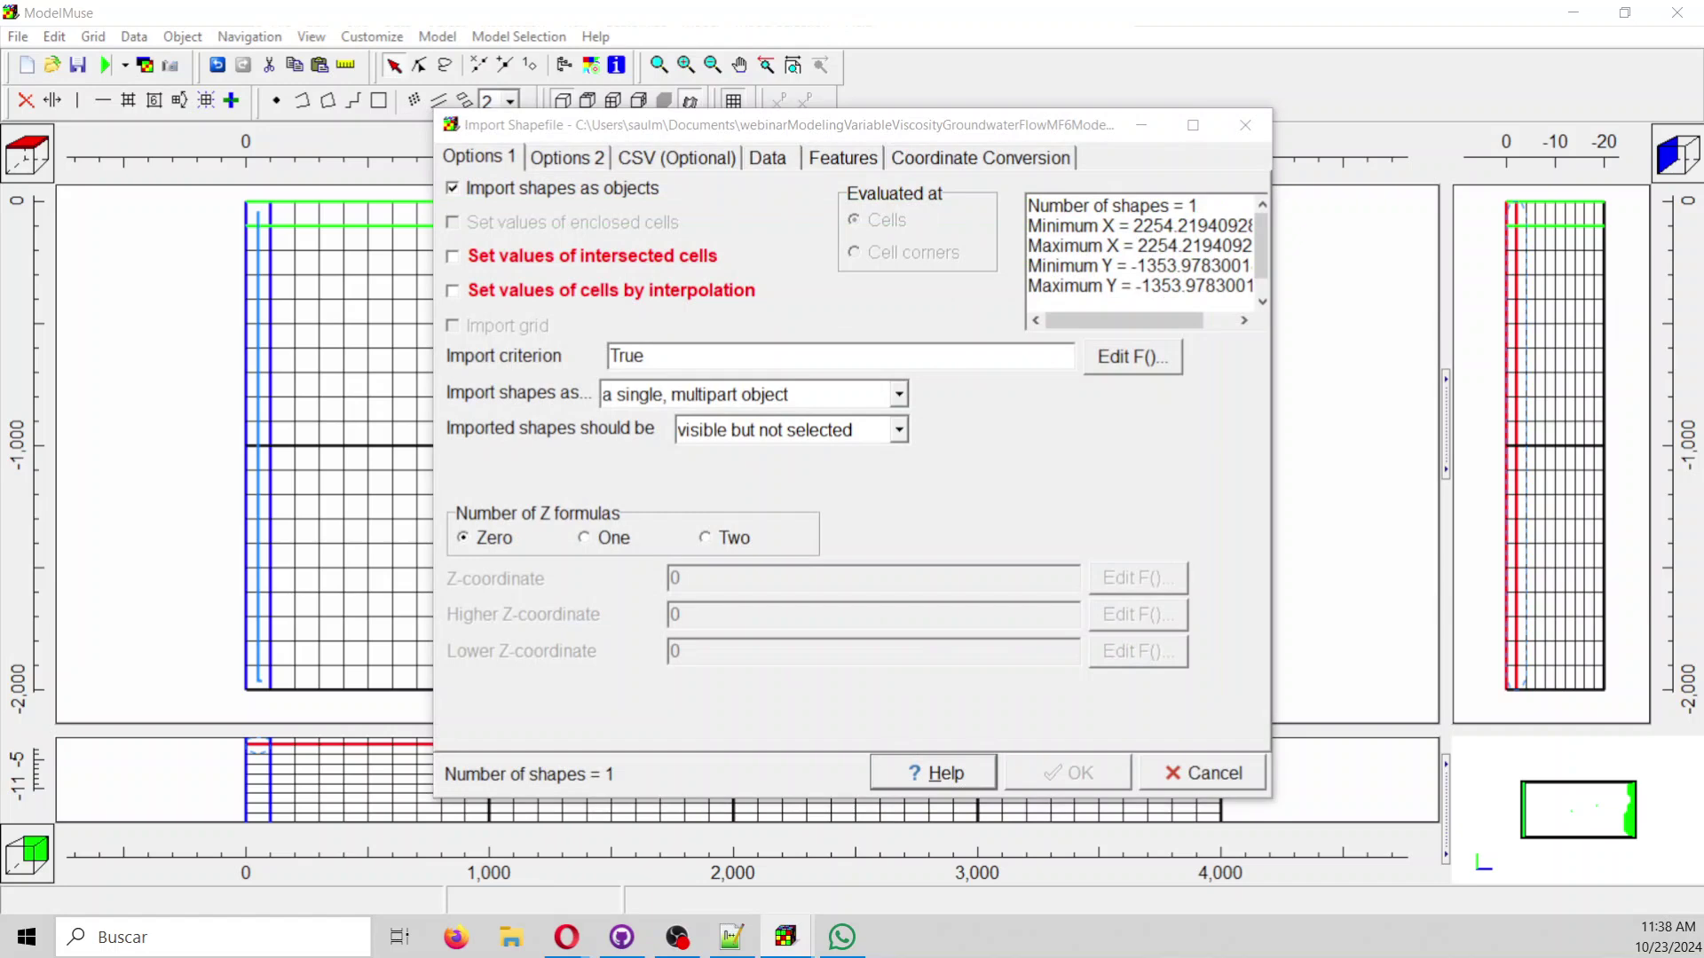
{"action": "left_click", "coordinate": [530, 266]}
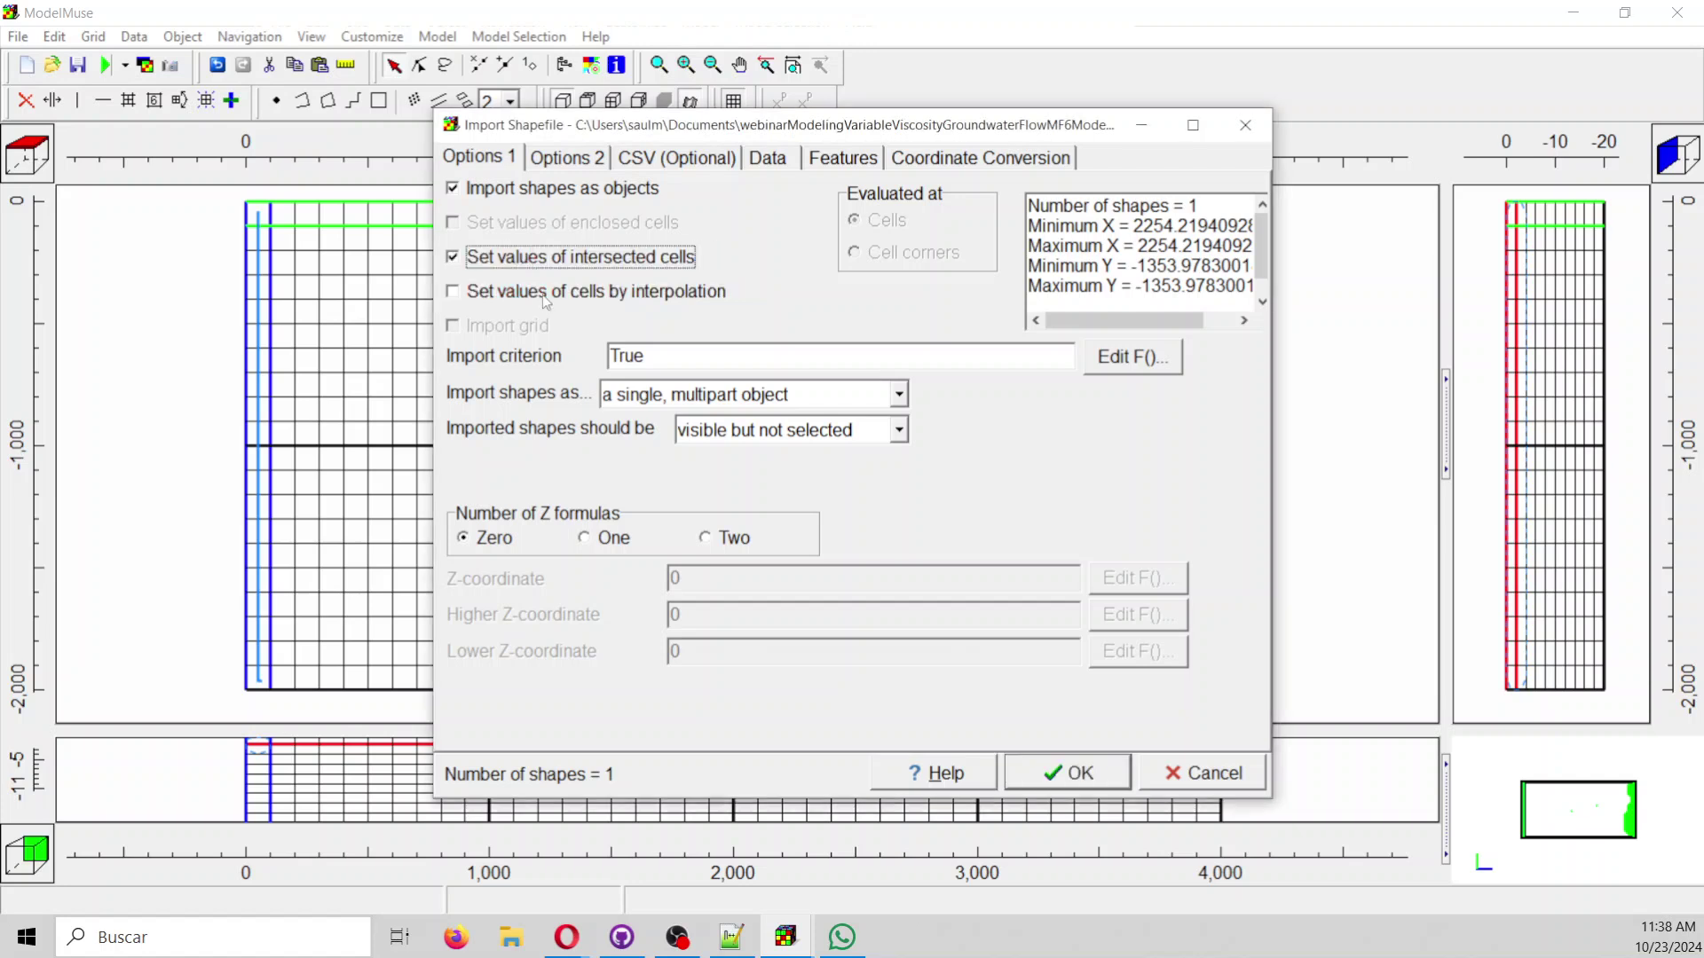
{"action": "left_click", "coordinate": [584, 537]}
{"action": "key", "text": "Tab"}
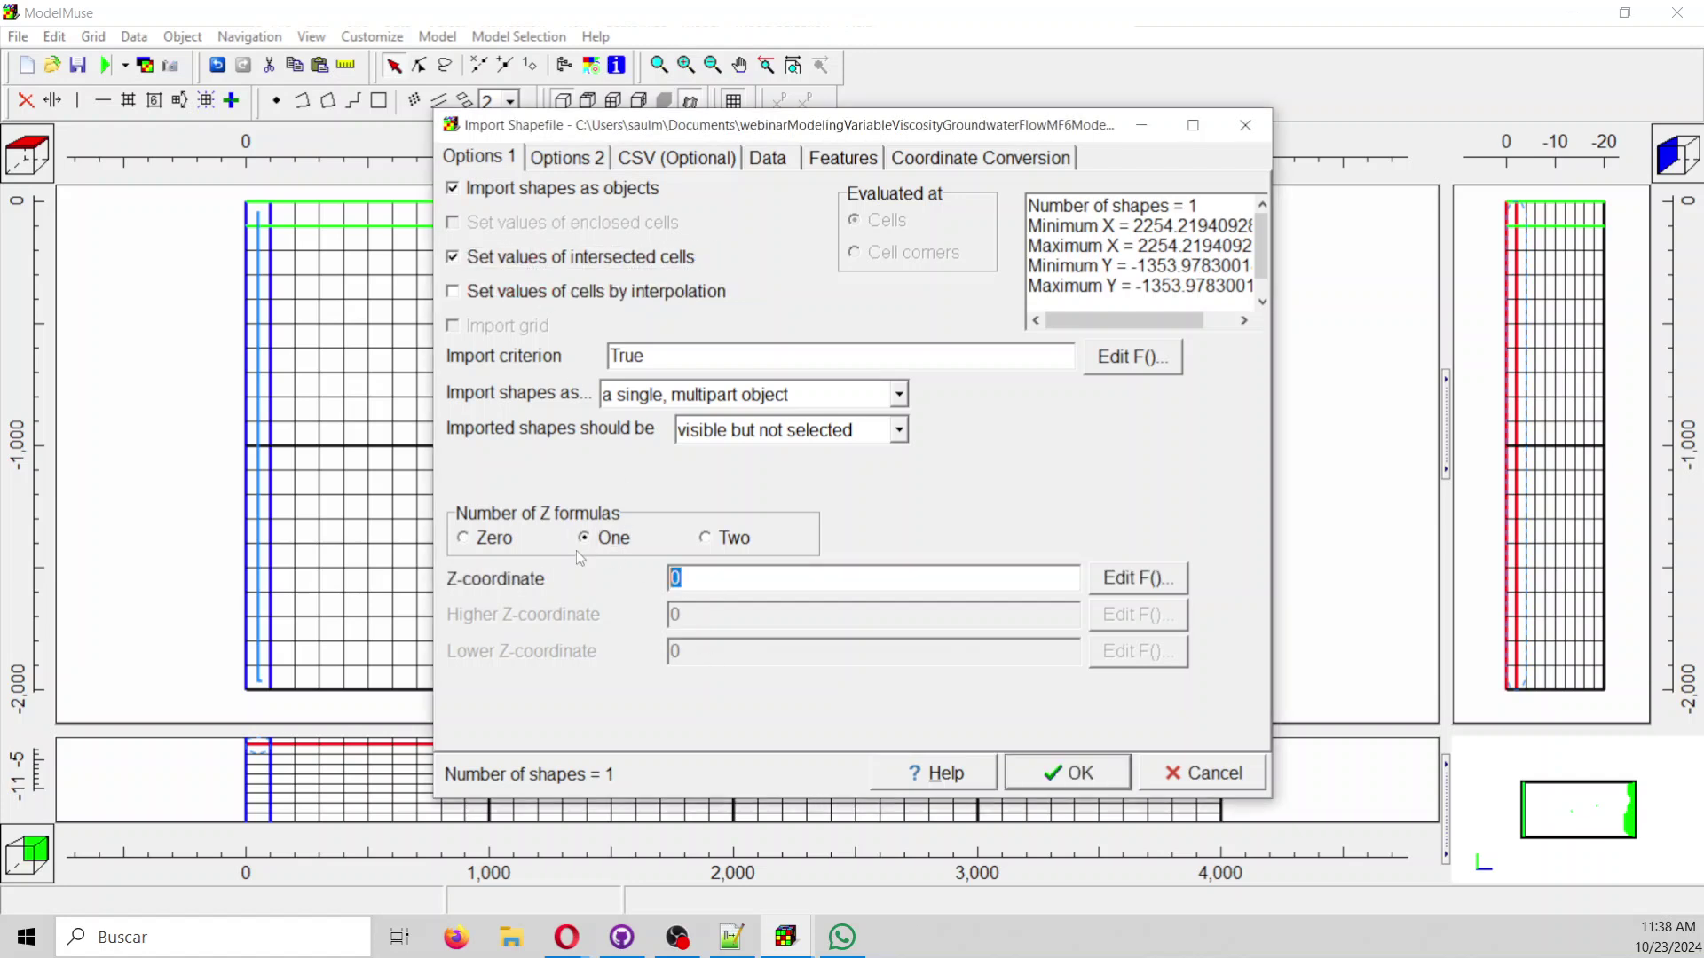
{"action": "type", "text": "-9"}
{"action": "left_click", "coordinate": [1090, 781]}
Color the obs2 observation point's object line light purple in its object properties.
{"action": "double_click", "coordinate": [795, 533]}
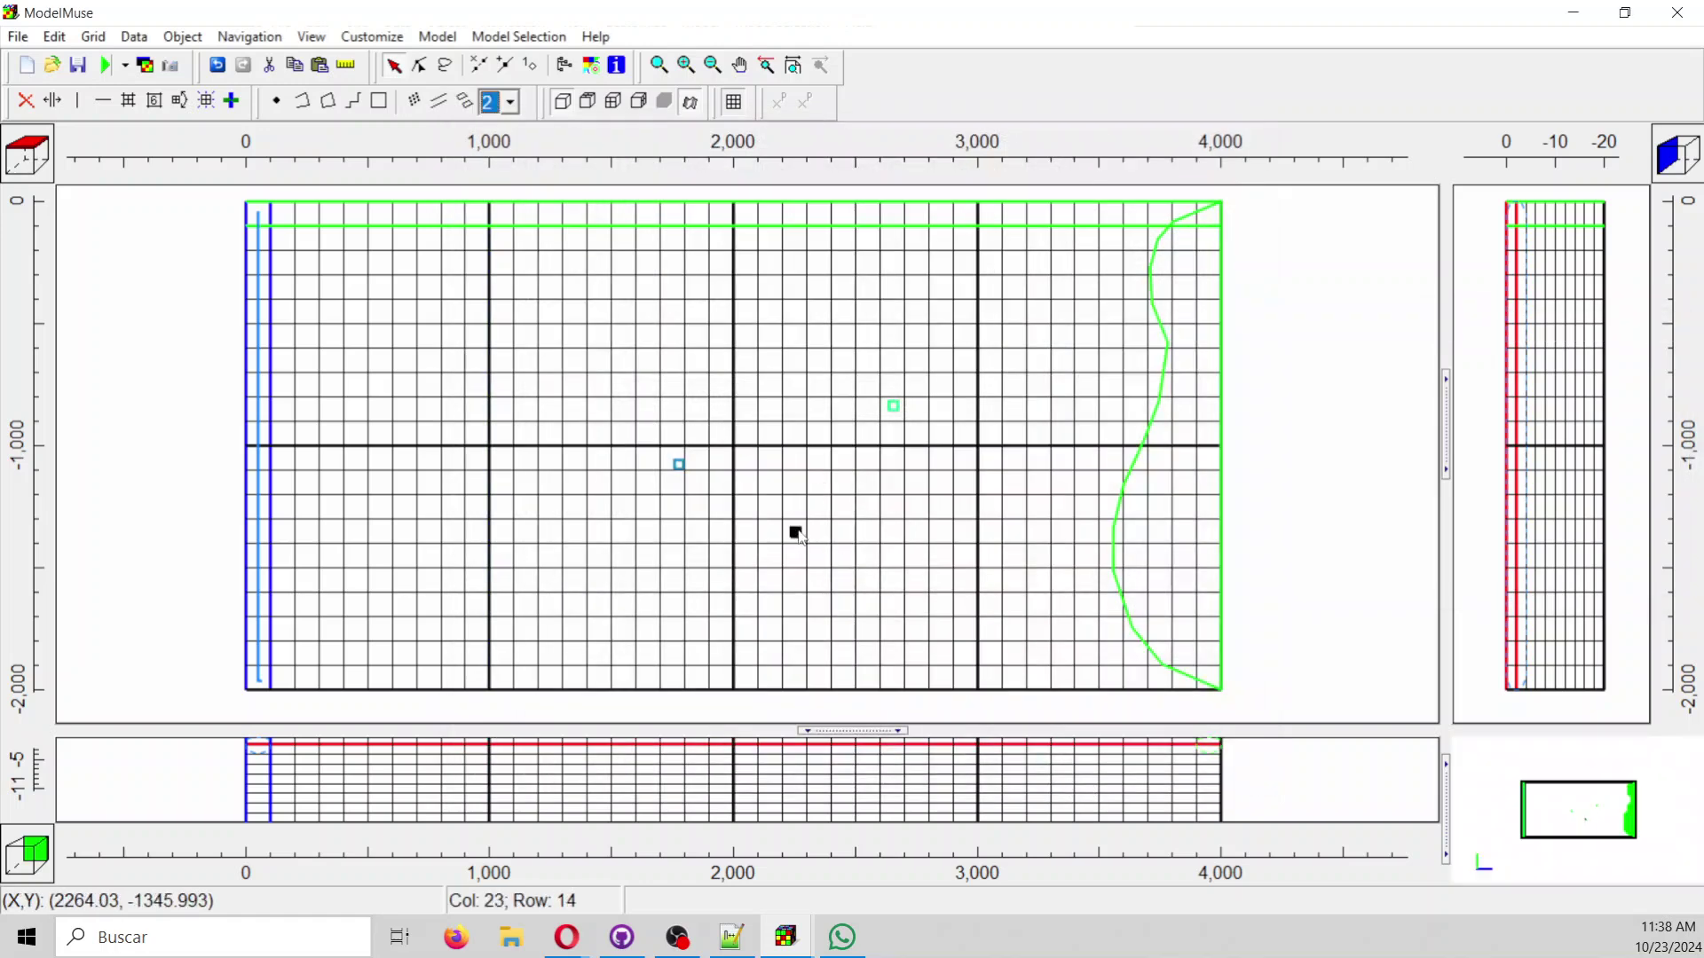
{"action": "key", "text": "Escape"}
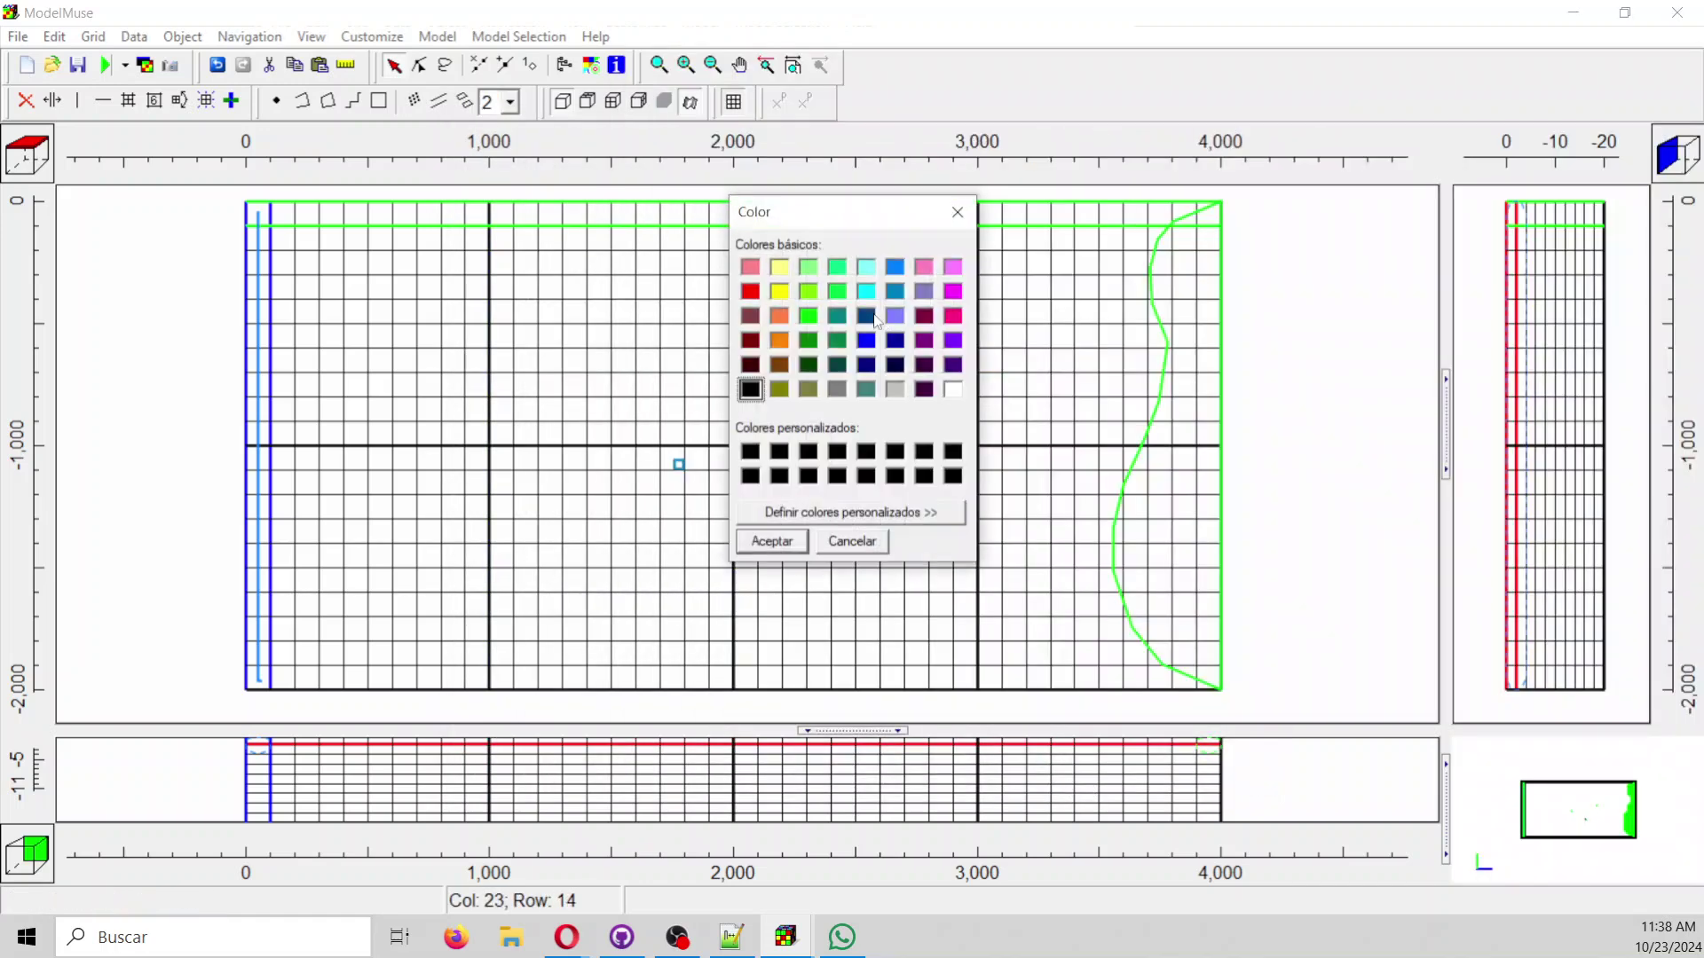
{"action": "left_click", "coordinate": [894, 316]}
{"action": "left_click", "coordinate": [785, 543]}
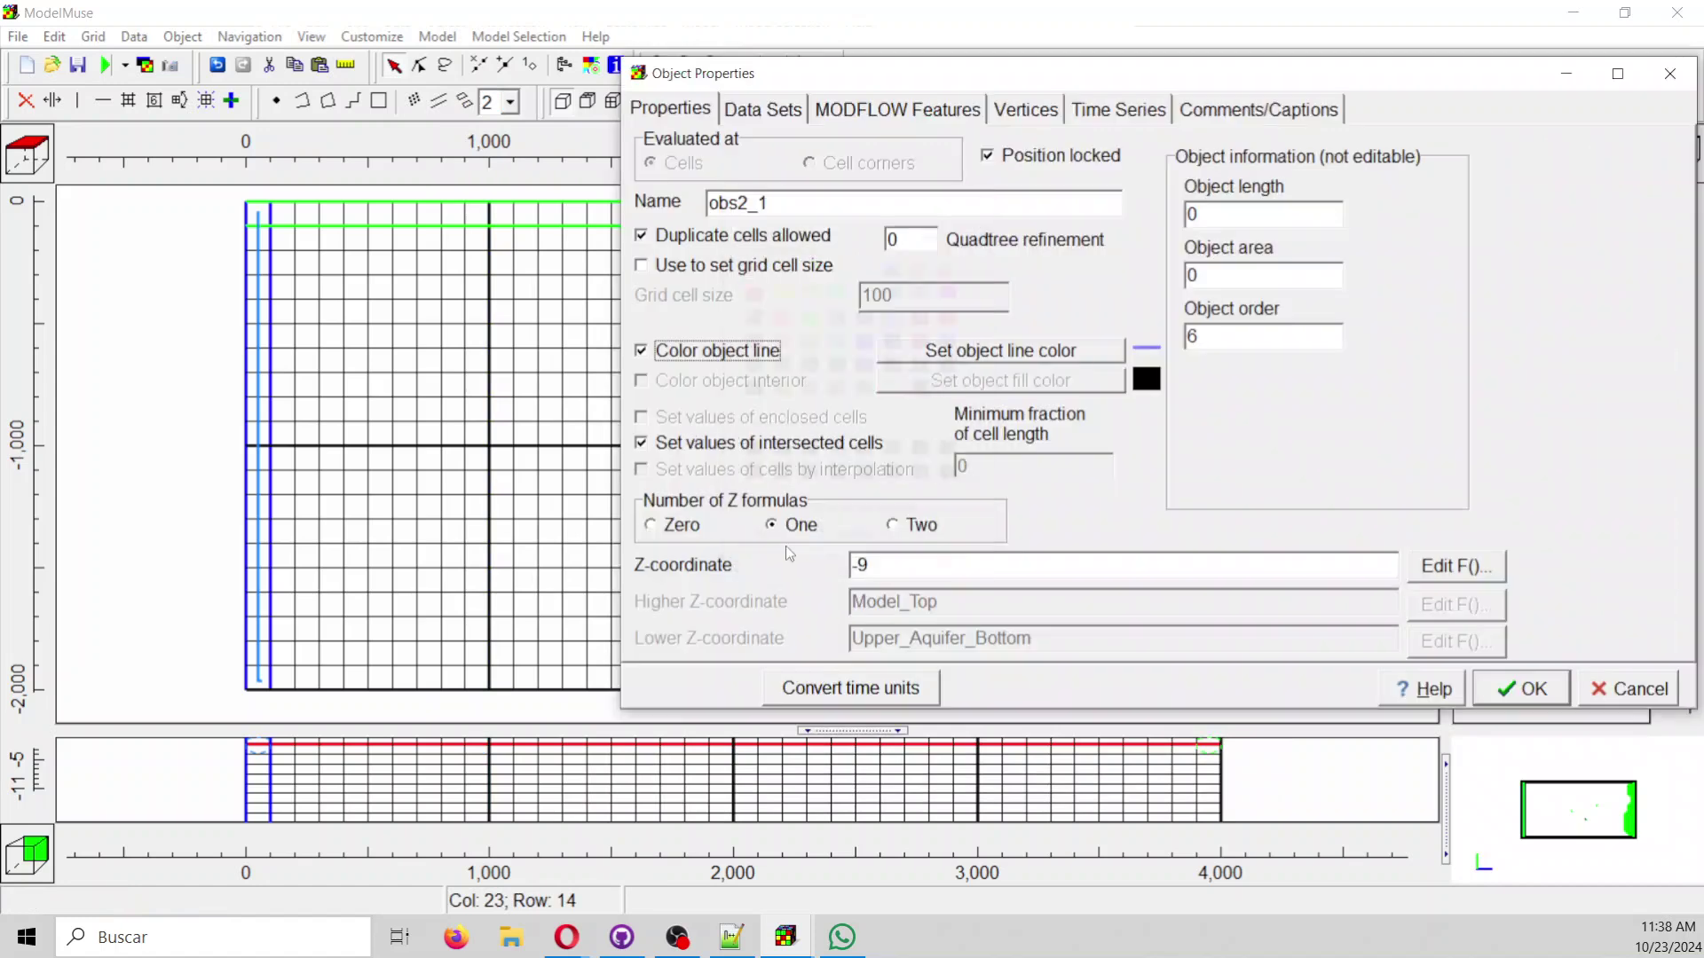
Enable the OBS Observation Utility for the obs2 point as Obs2, with concentration observations of Heat and Salinity, and apply the properties.
{"action": "left_click", "coordinate": [894, 110]}
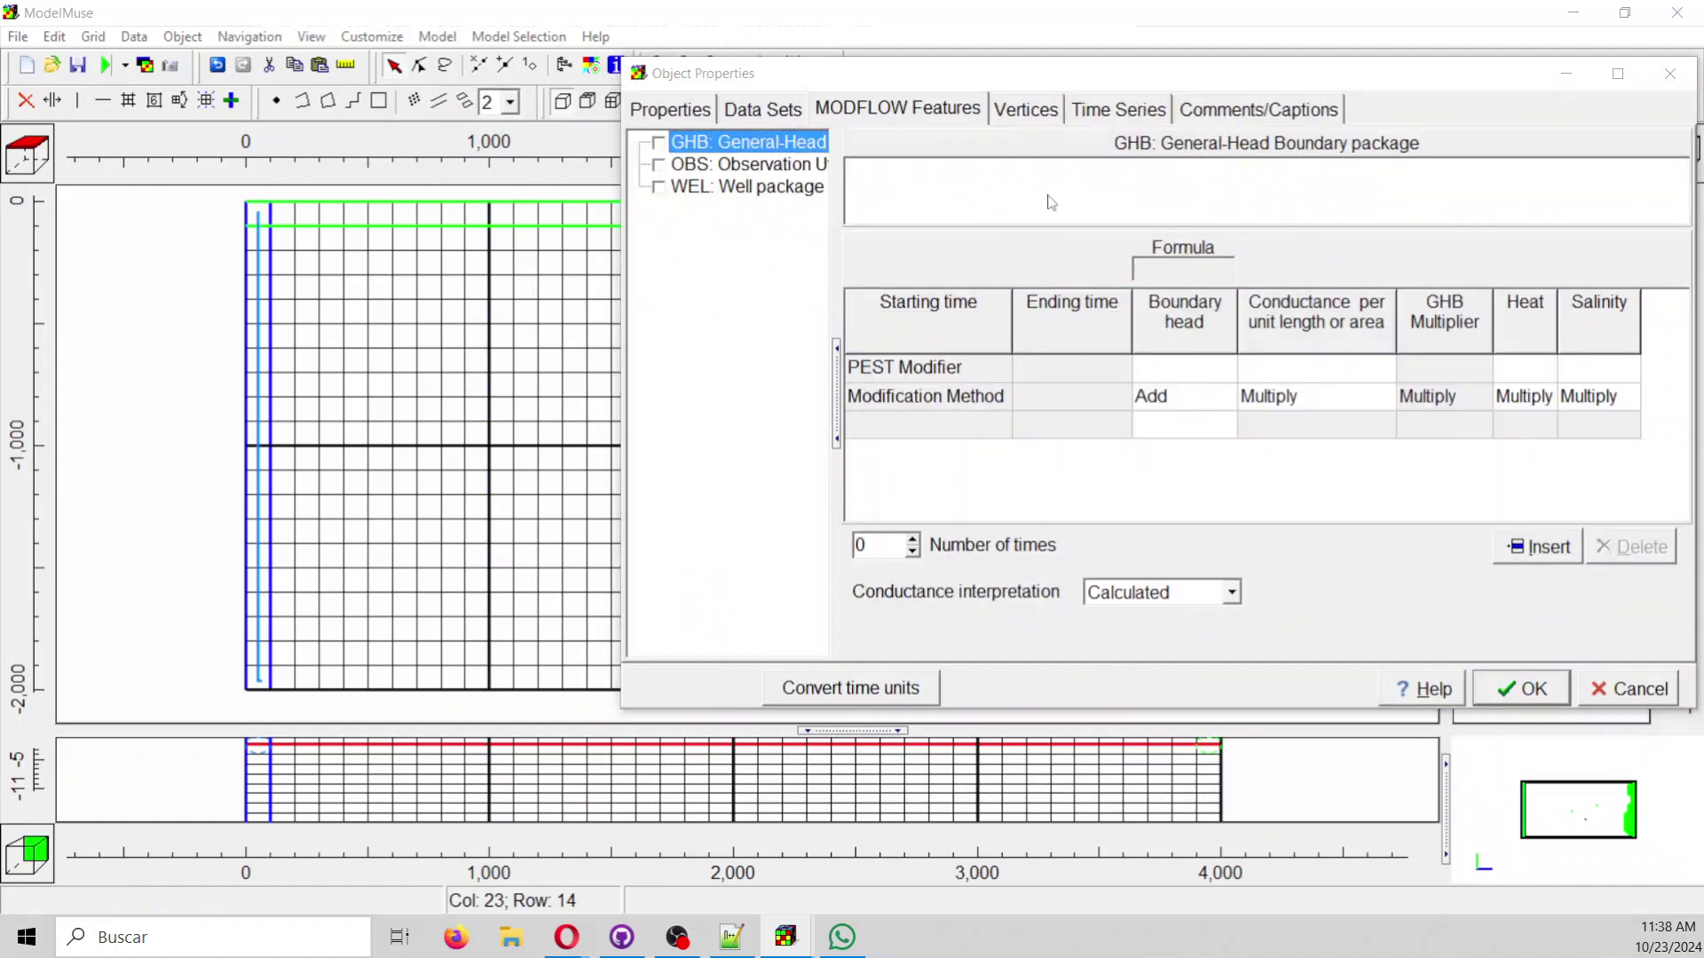
{"action": "left_click", "coordinate": [672, 172]}
{"action": "left_click", "coordinate": [945, 188]}
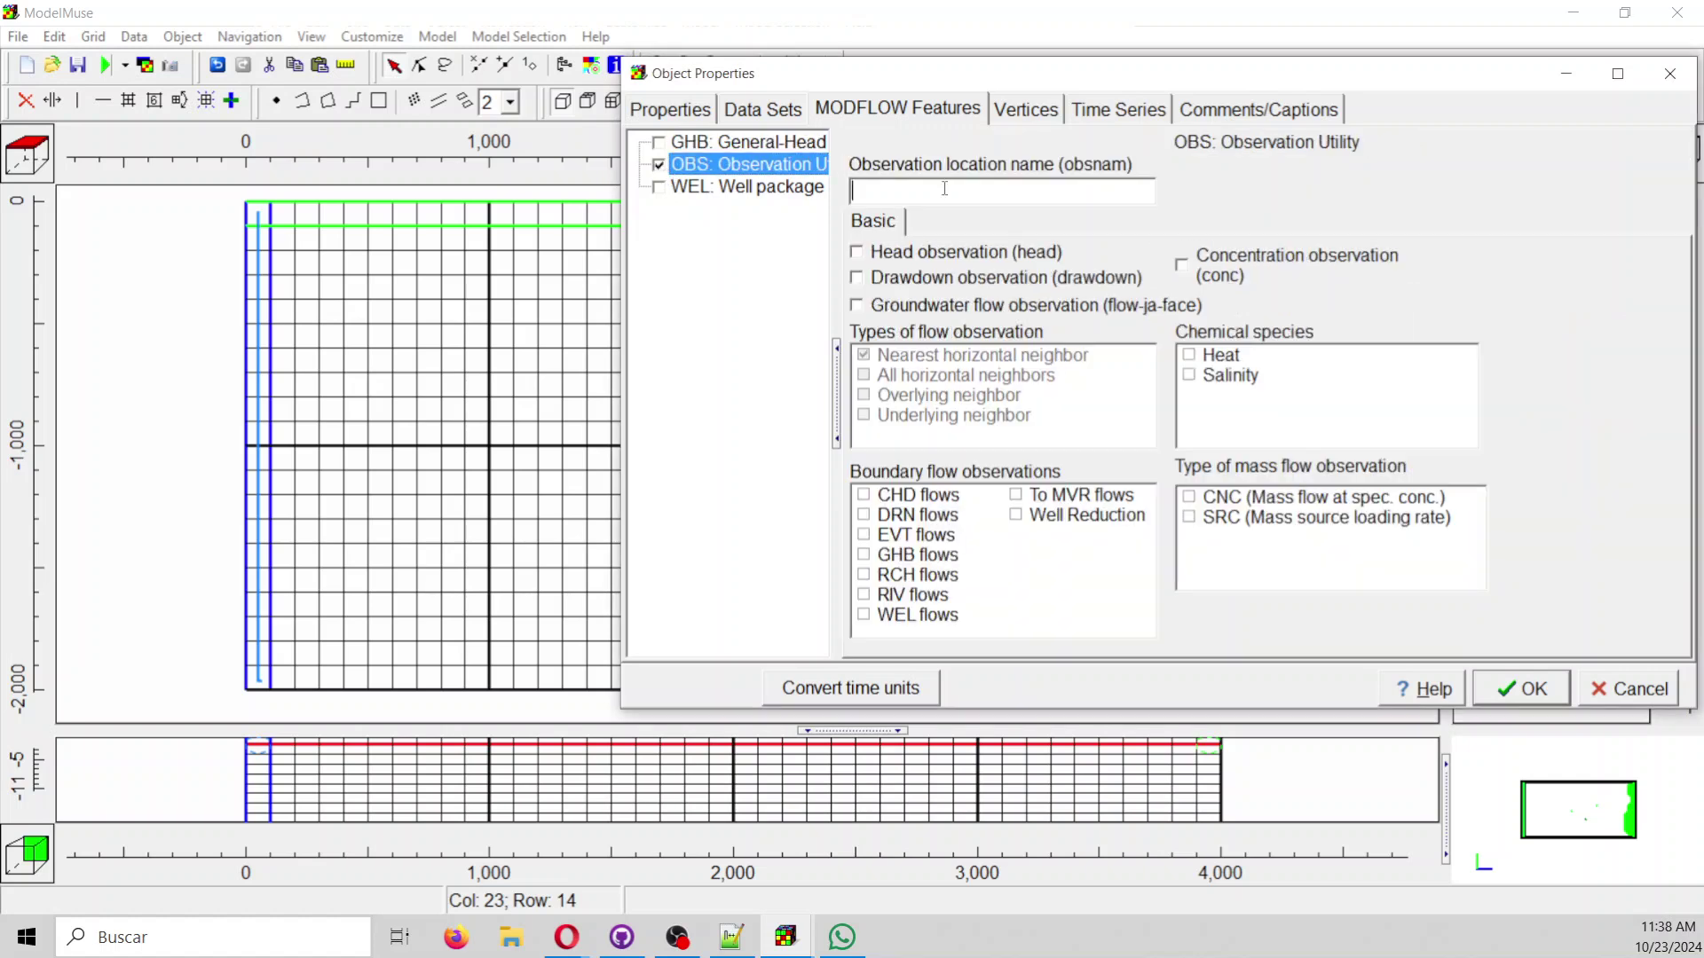
{"action": "type", "text": "Obs3"}
{"action": "key", "text": "BackSpace"}
{"action": "type", "text": "2"}
{"action": "left_click", "coordinate": [1187, 273]}
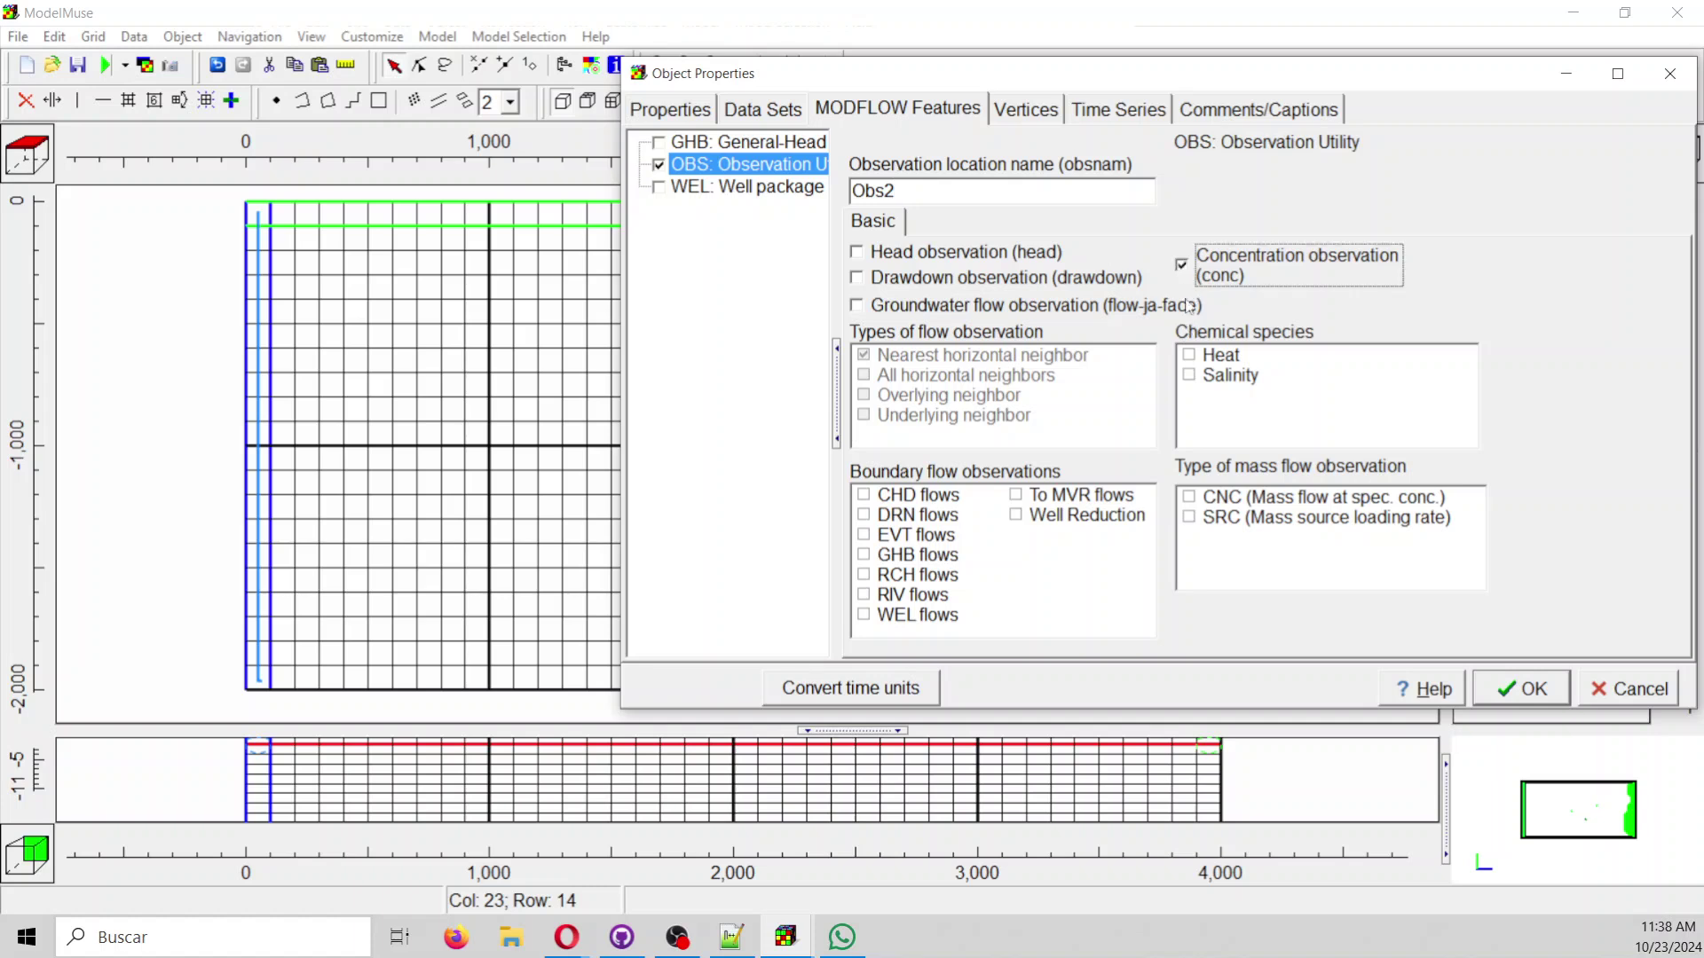
{"action": "left_click", "coordinate": [1190, 355]}
{"action": "left_click", "coordinate": [1189, 374]}
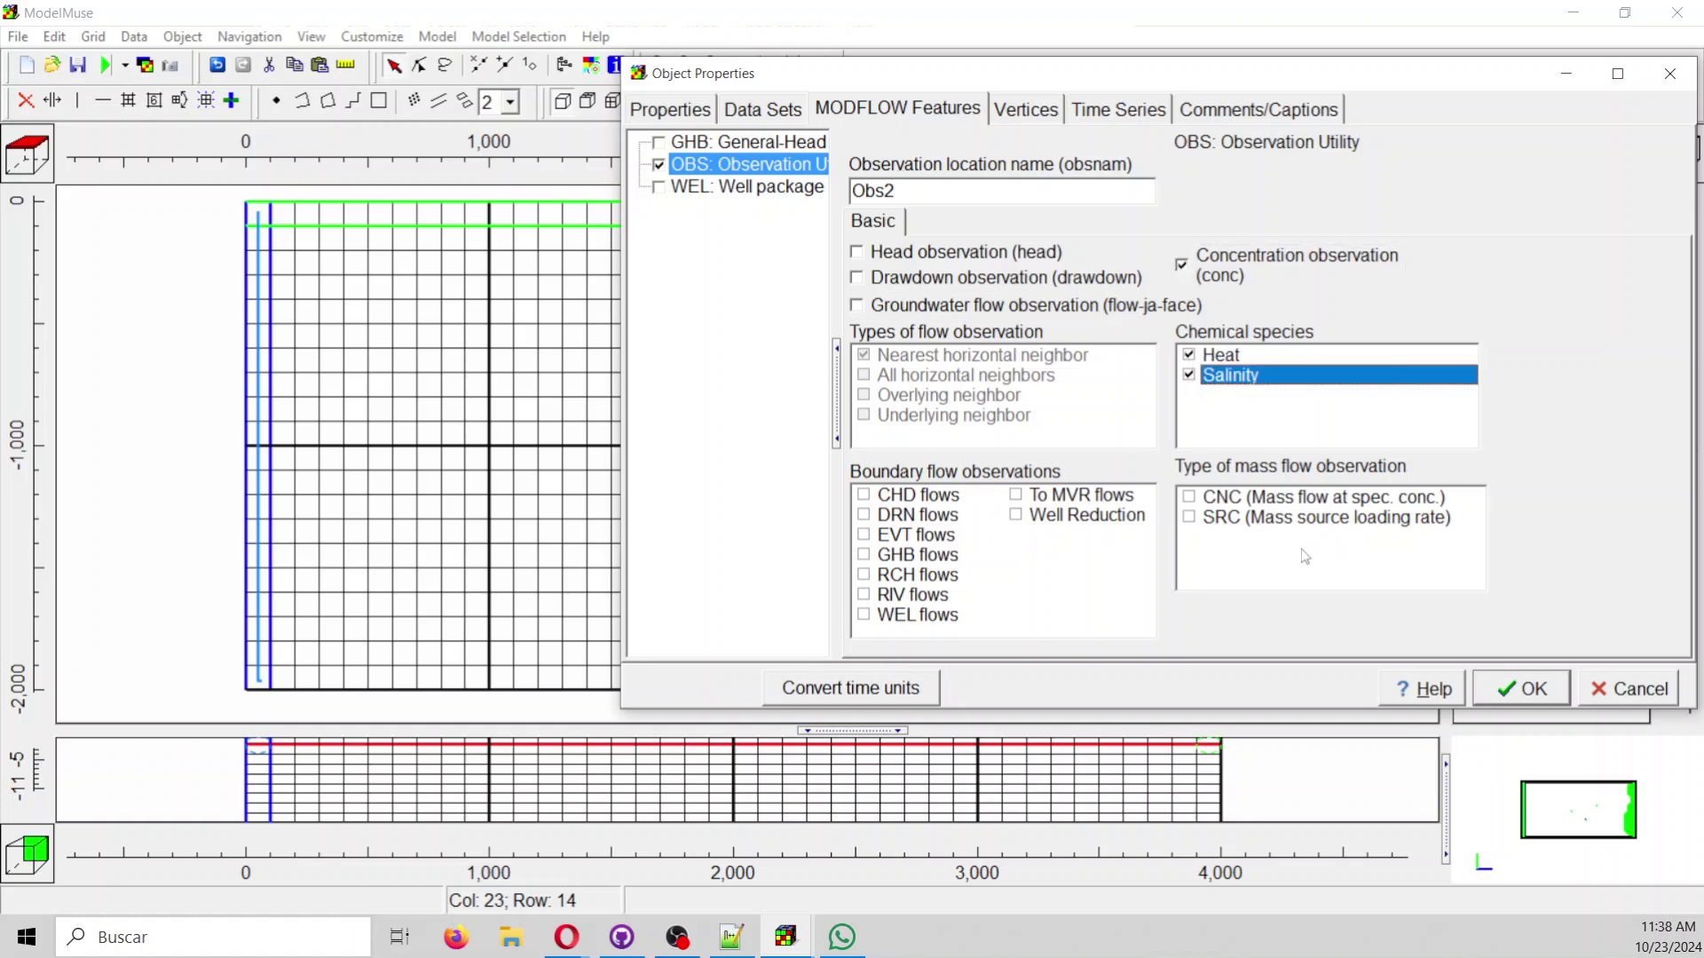
{"action": "left_click", "coordinate": [1546, 689]}
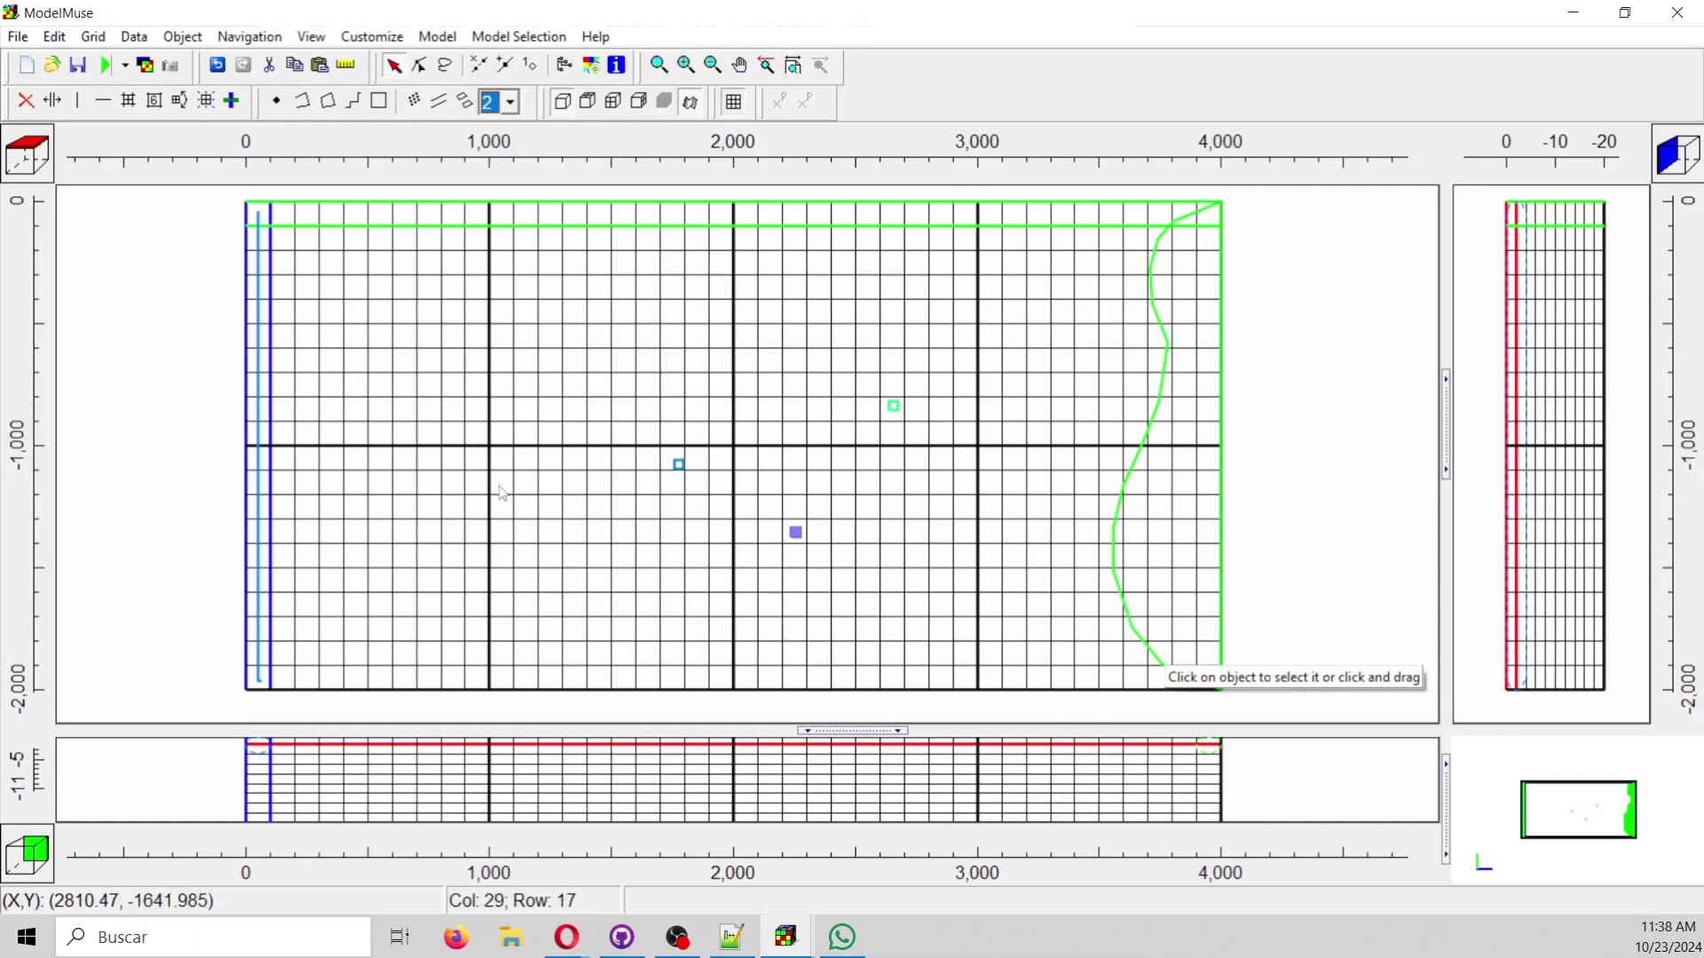
Inspect the cross sections at the obs2, obs1 and well points by selecting each point's grid column and row in turn.
{"action": "left_click", "coordinate": [233, 102]}
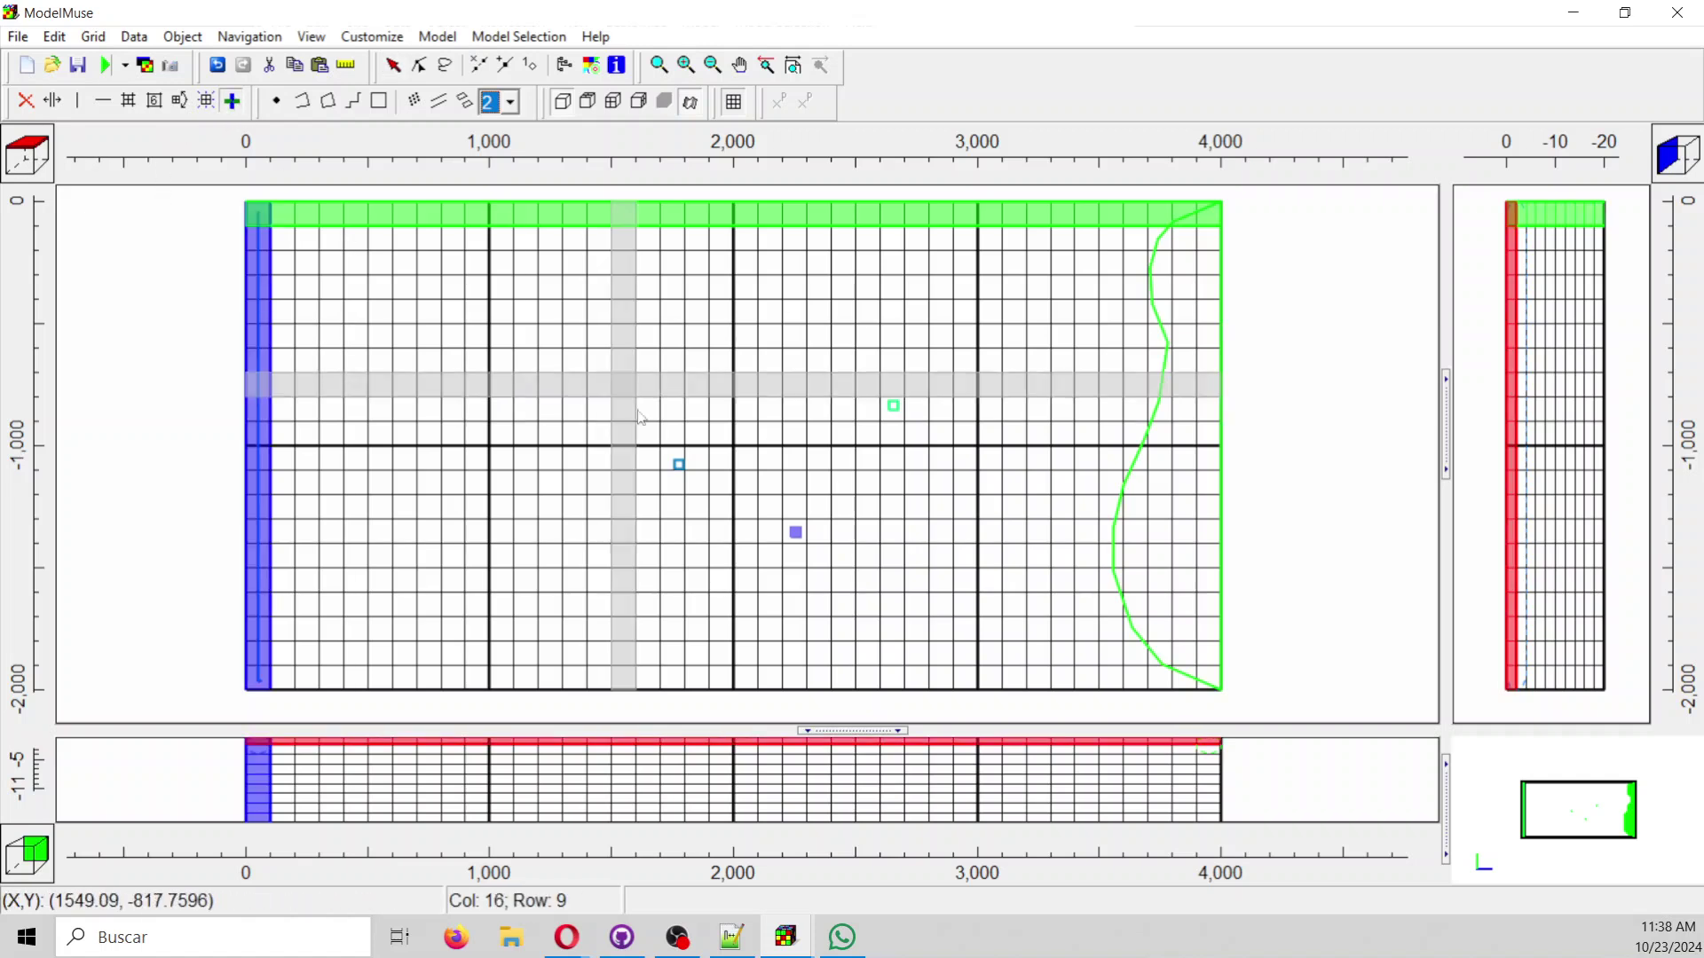
{"action": "left_click", "coordinate": [792, 537]}
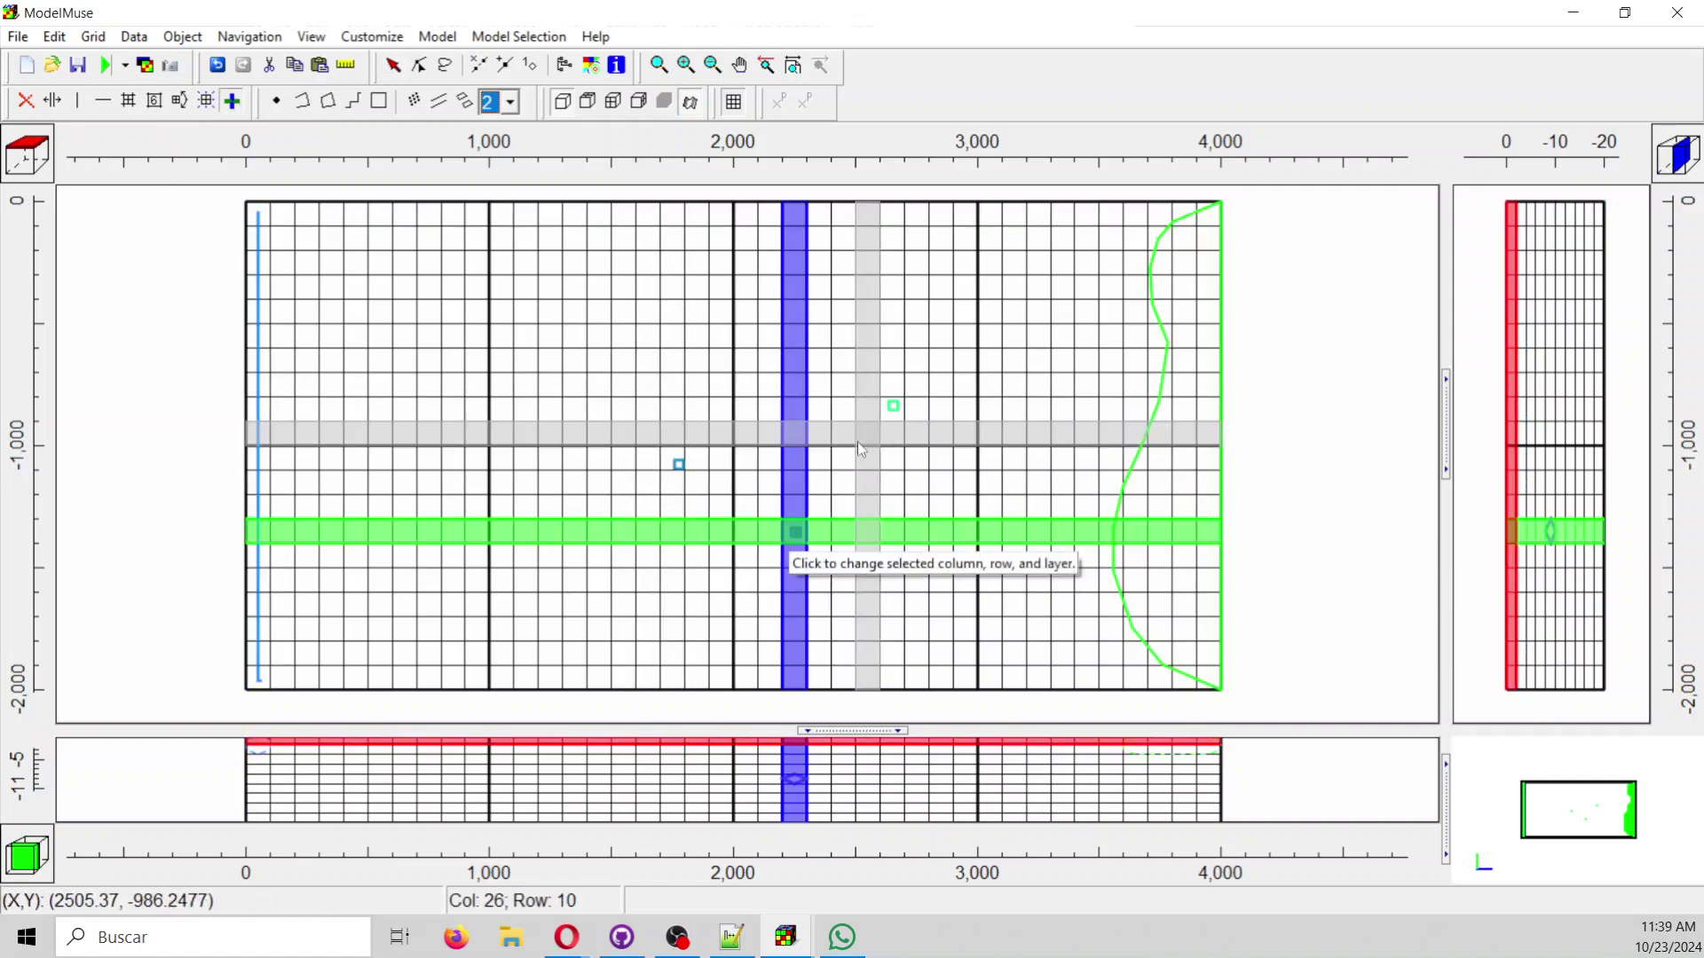
{"action": "left_click", "coordinate": [893, 406]}
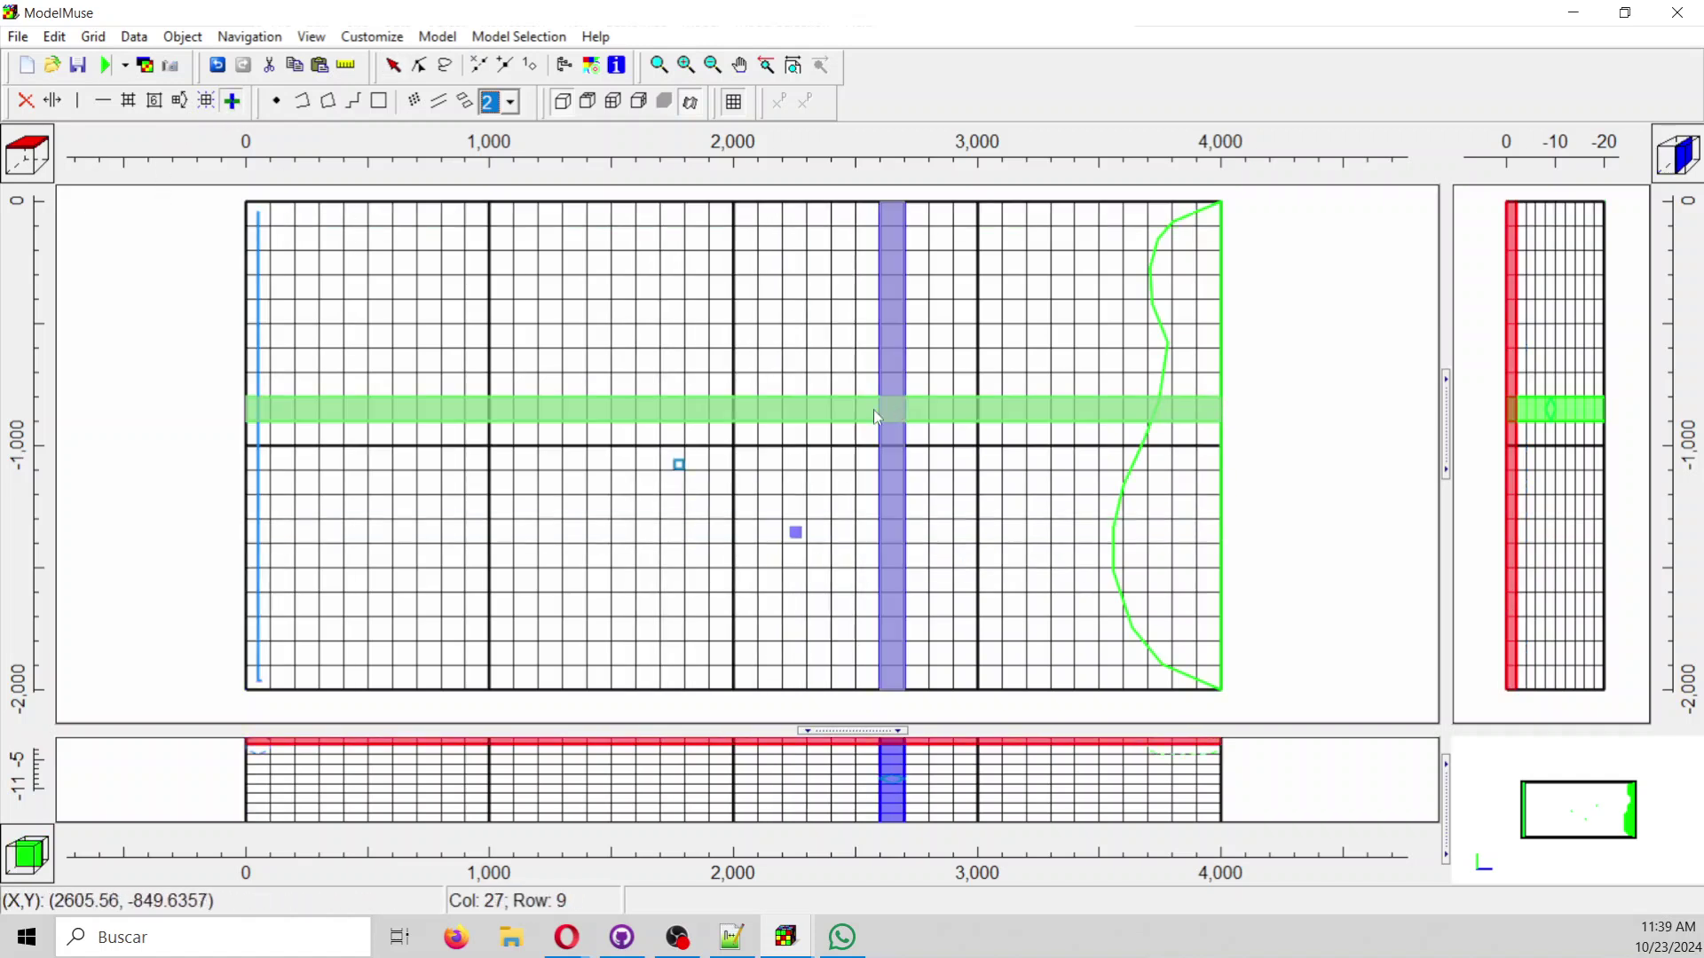
{"action": "left_click", "coordinate": [674, 463]}
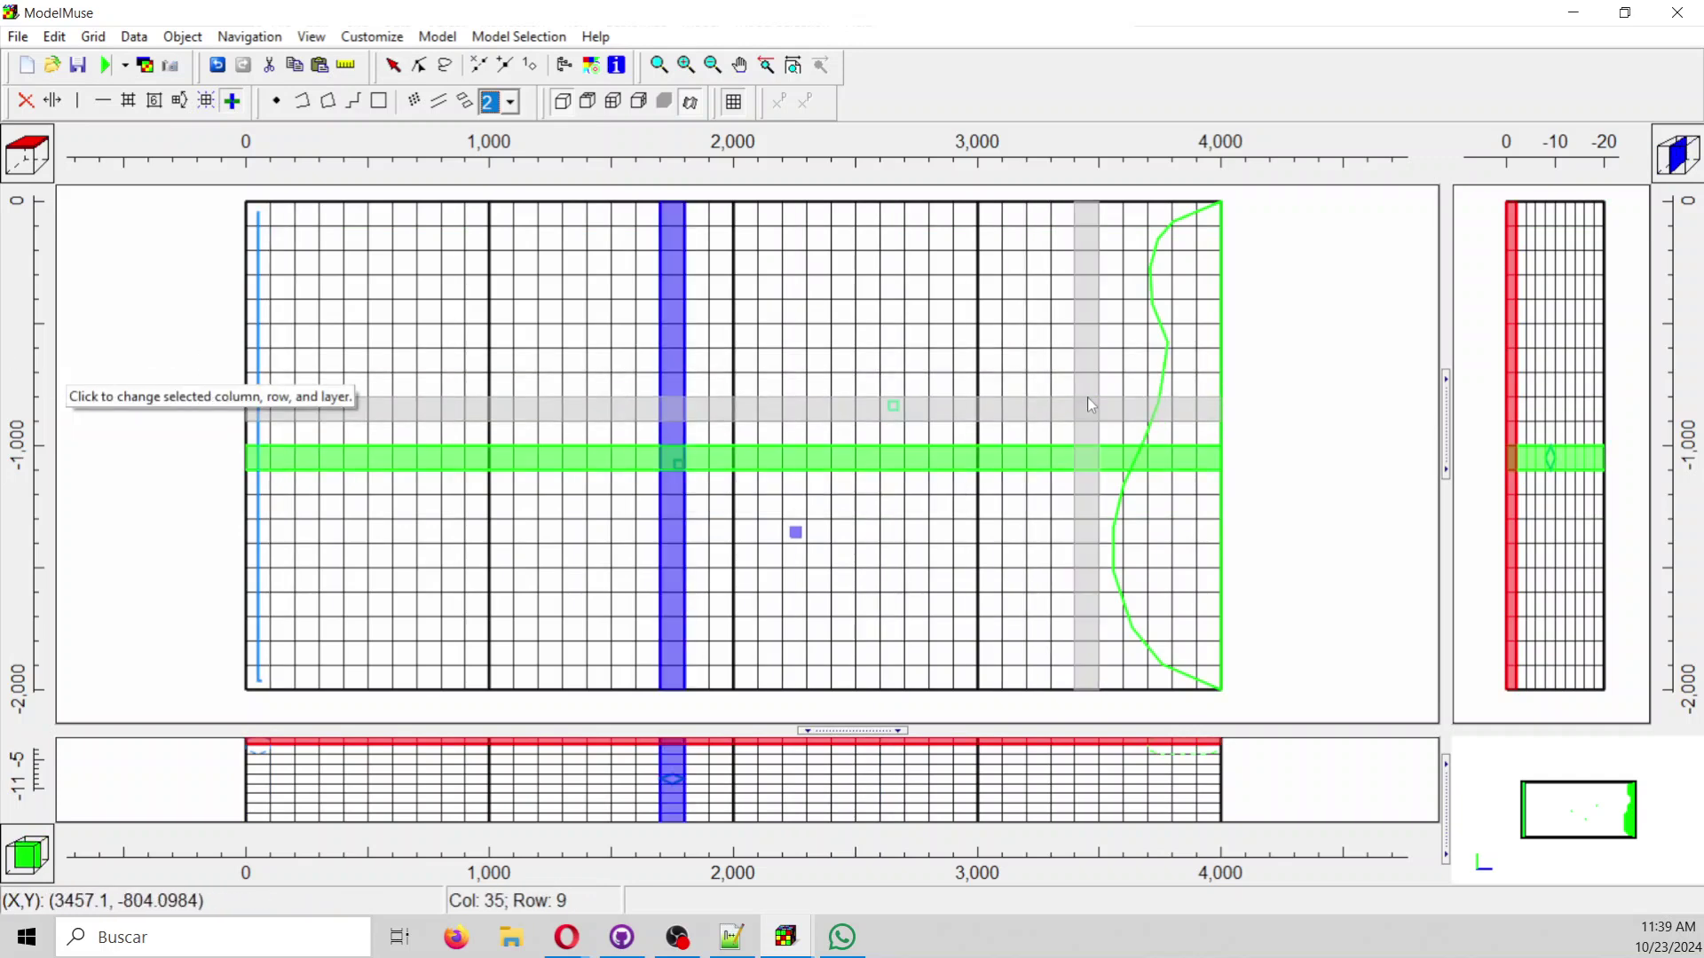
Open the data set editor and set the default formula of the Kx hydrology data set to 0.002.
{"action": "left_click", "coordinate": [135, 40]}
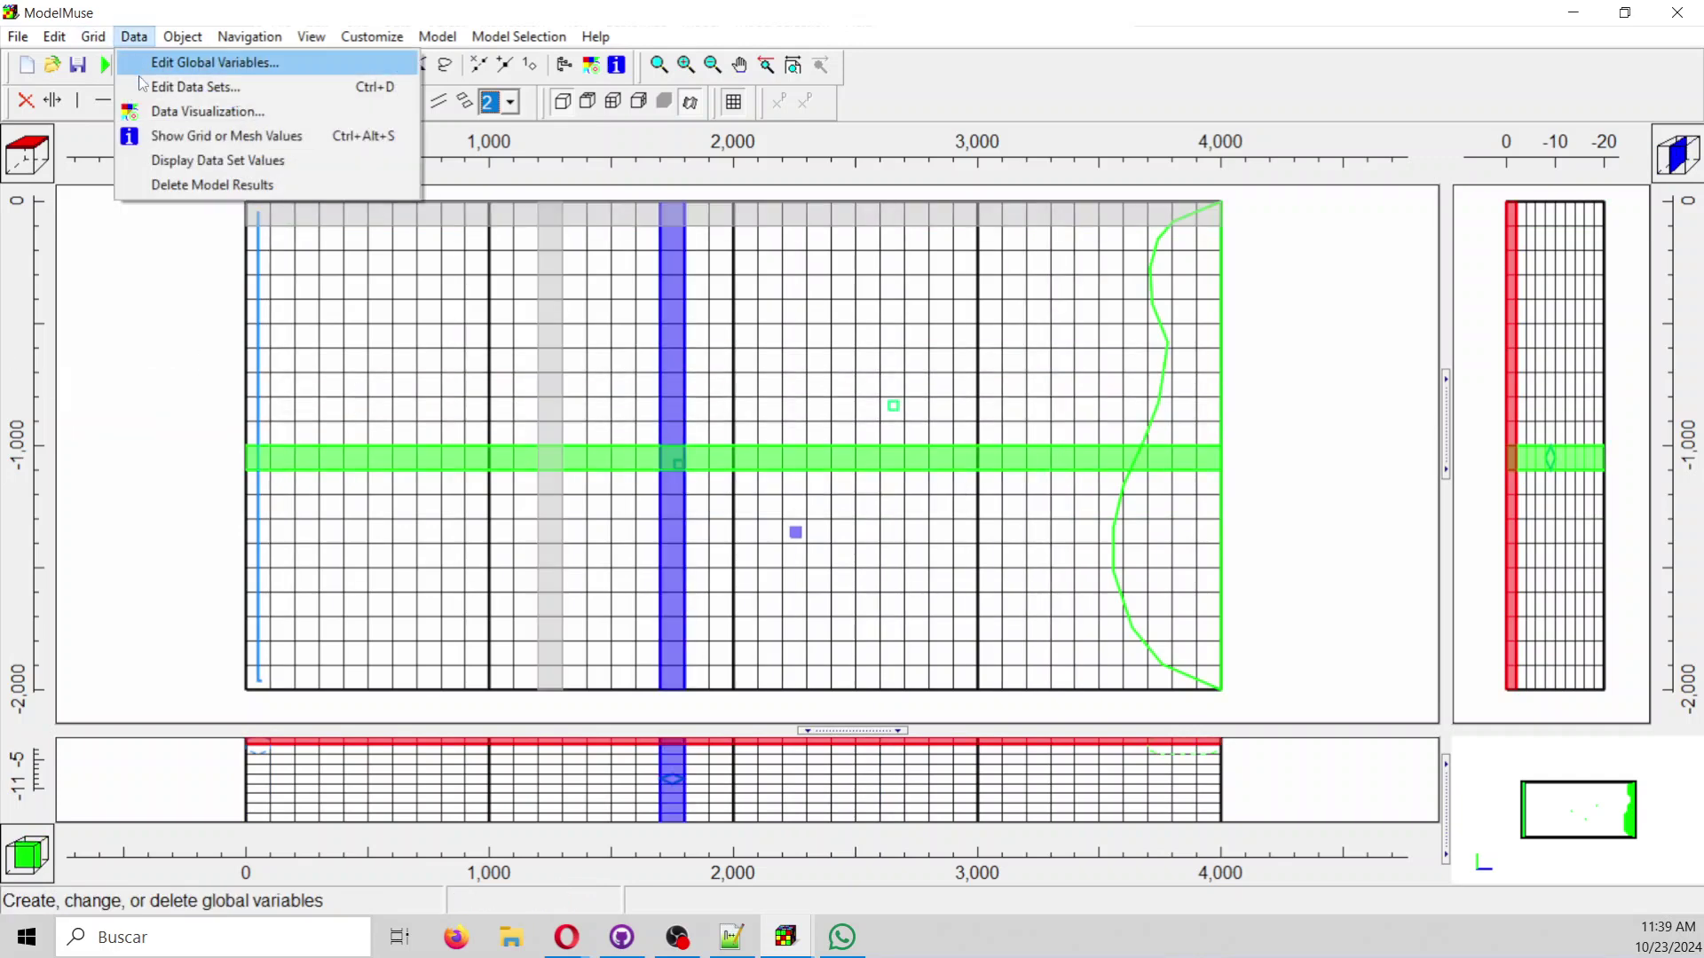
{"action": "left_click", "coordinate": [191, 86]}
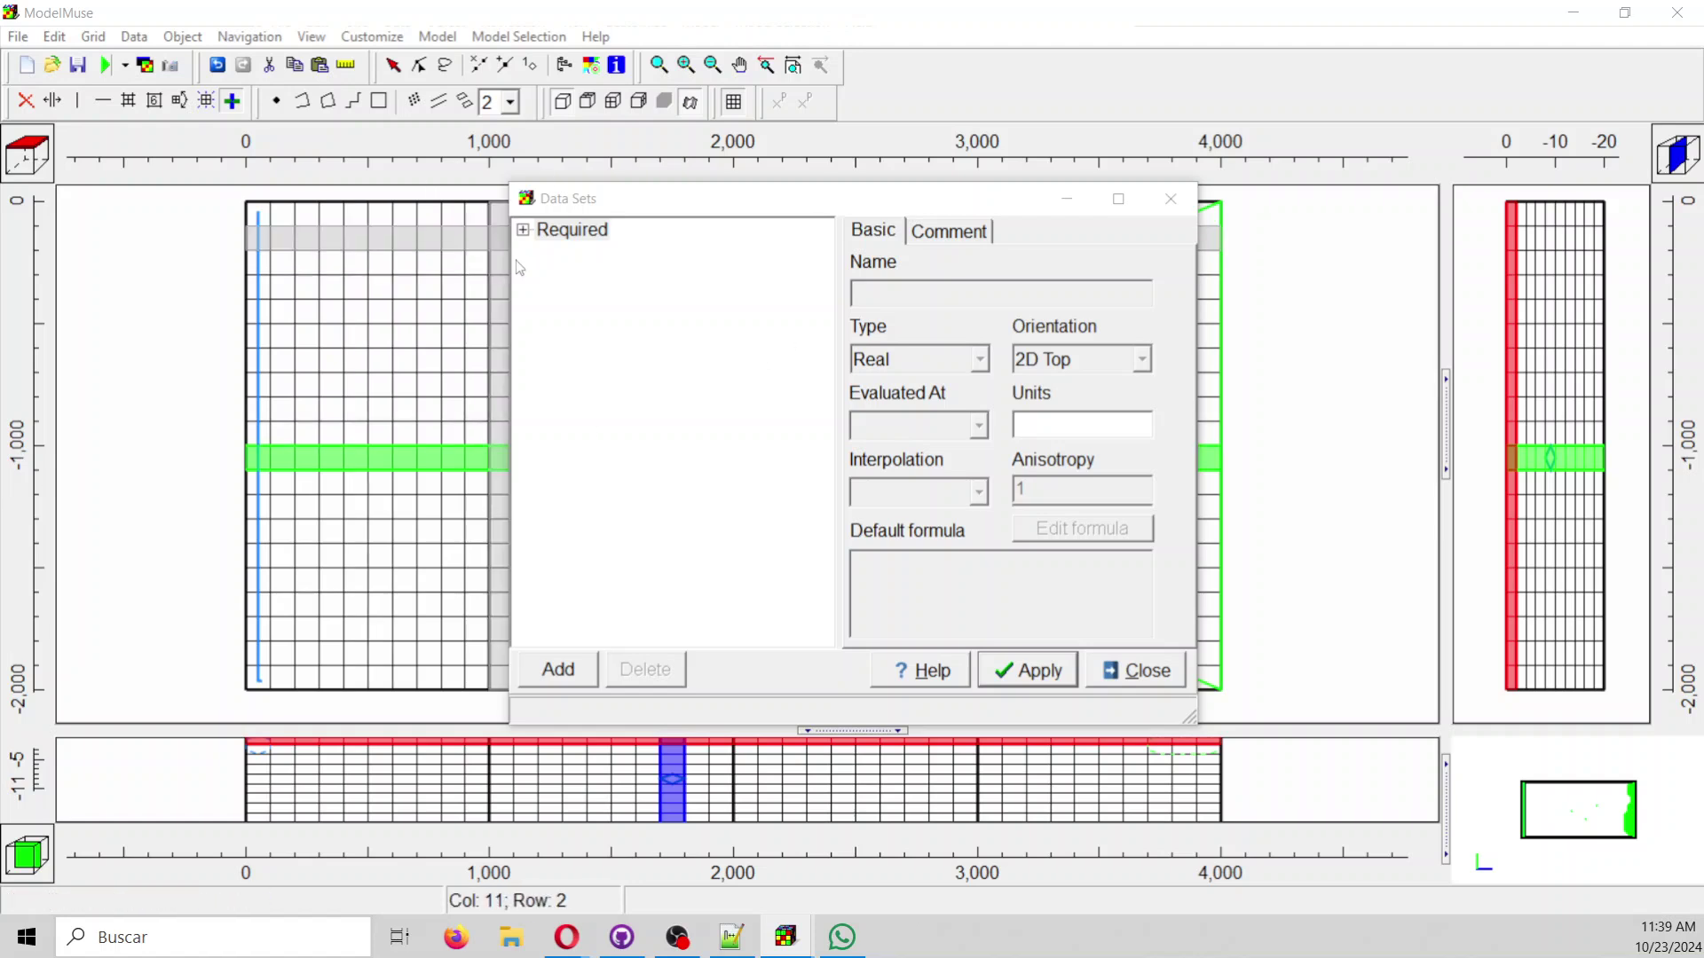
{"action": "left_click", "coordinate": [523, 230]}
{"action": "left_click", "coordinate": [546, 274]}
{"action": "left_click", "coordinate": [621, 301]}
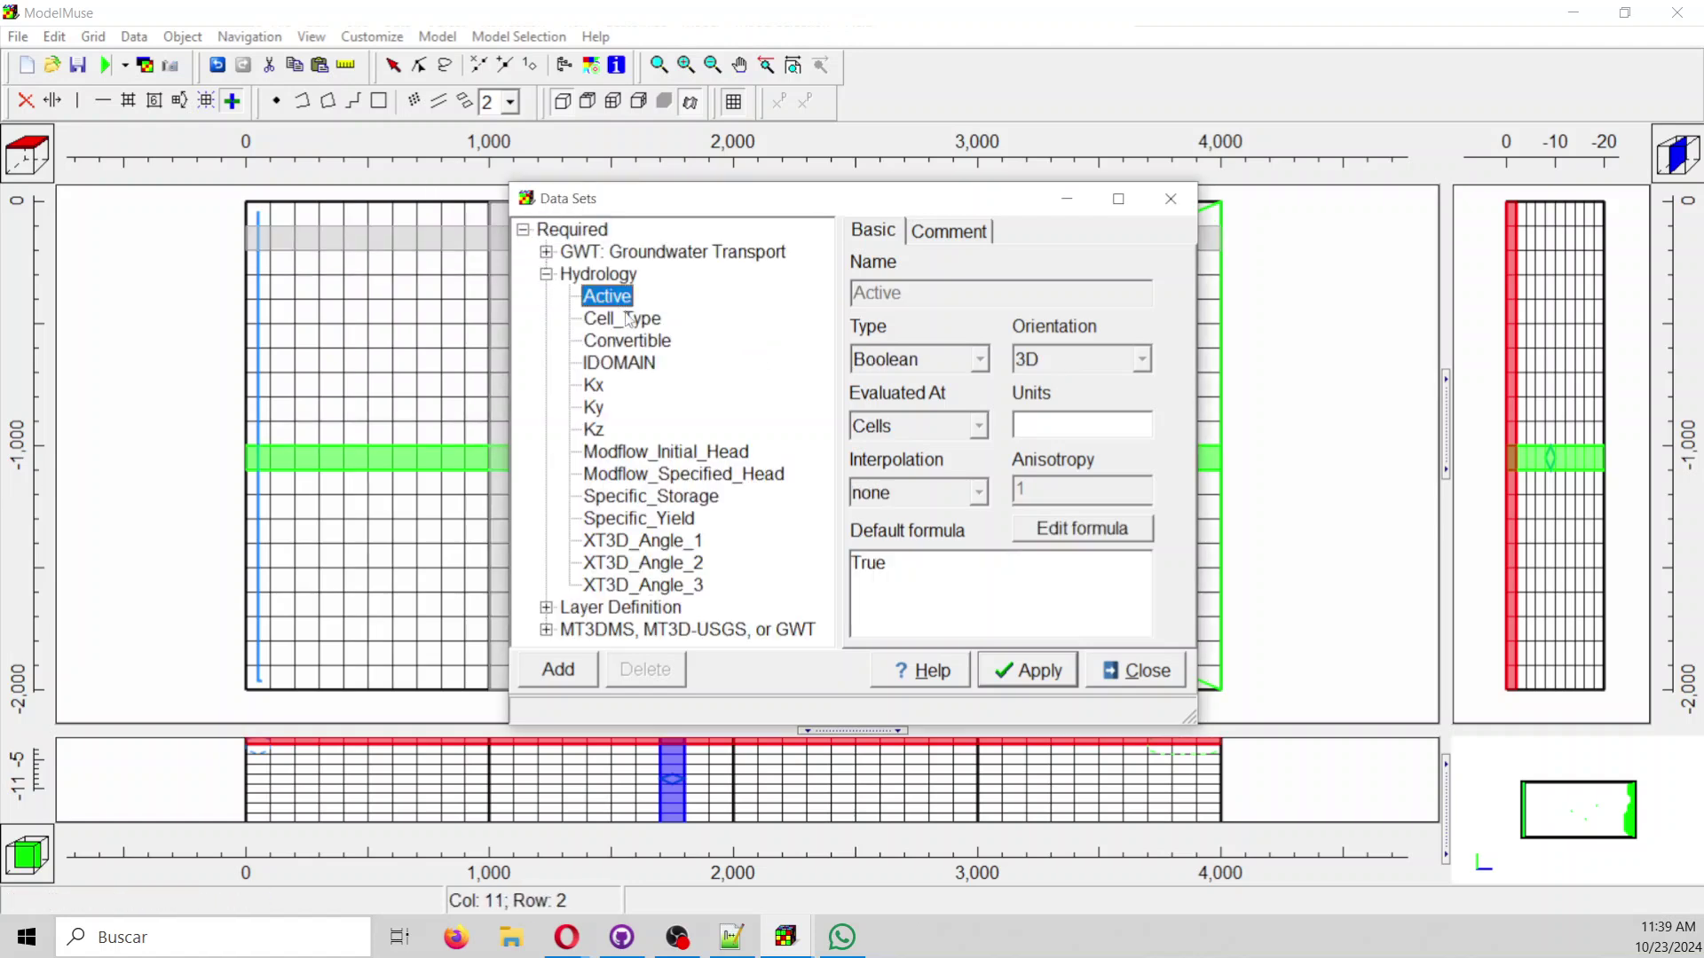
{"action": "left_click", "coordinate": [631, 337]}
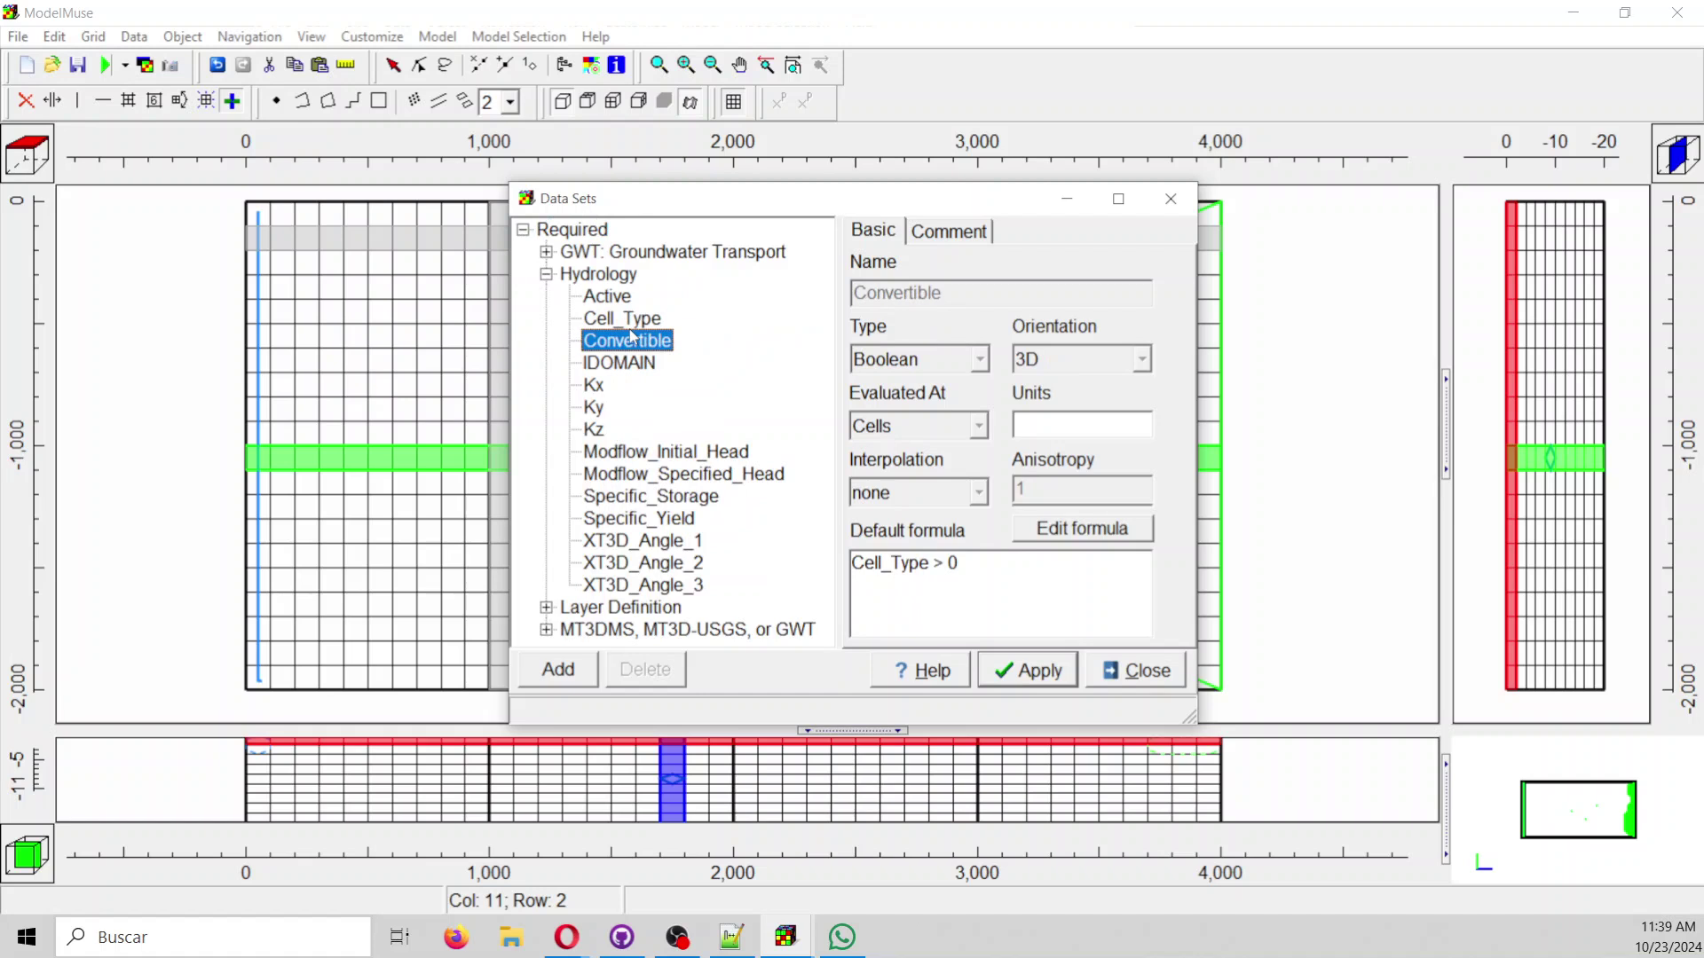
{"action": "left_click", "coordinate": [630, 321]}
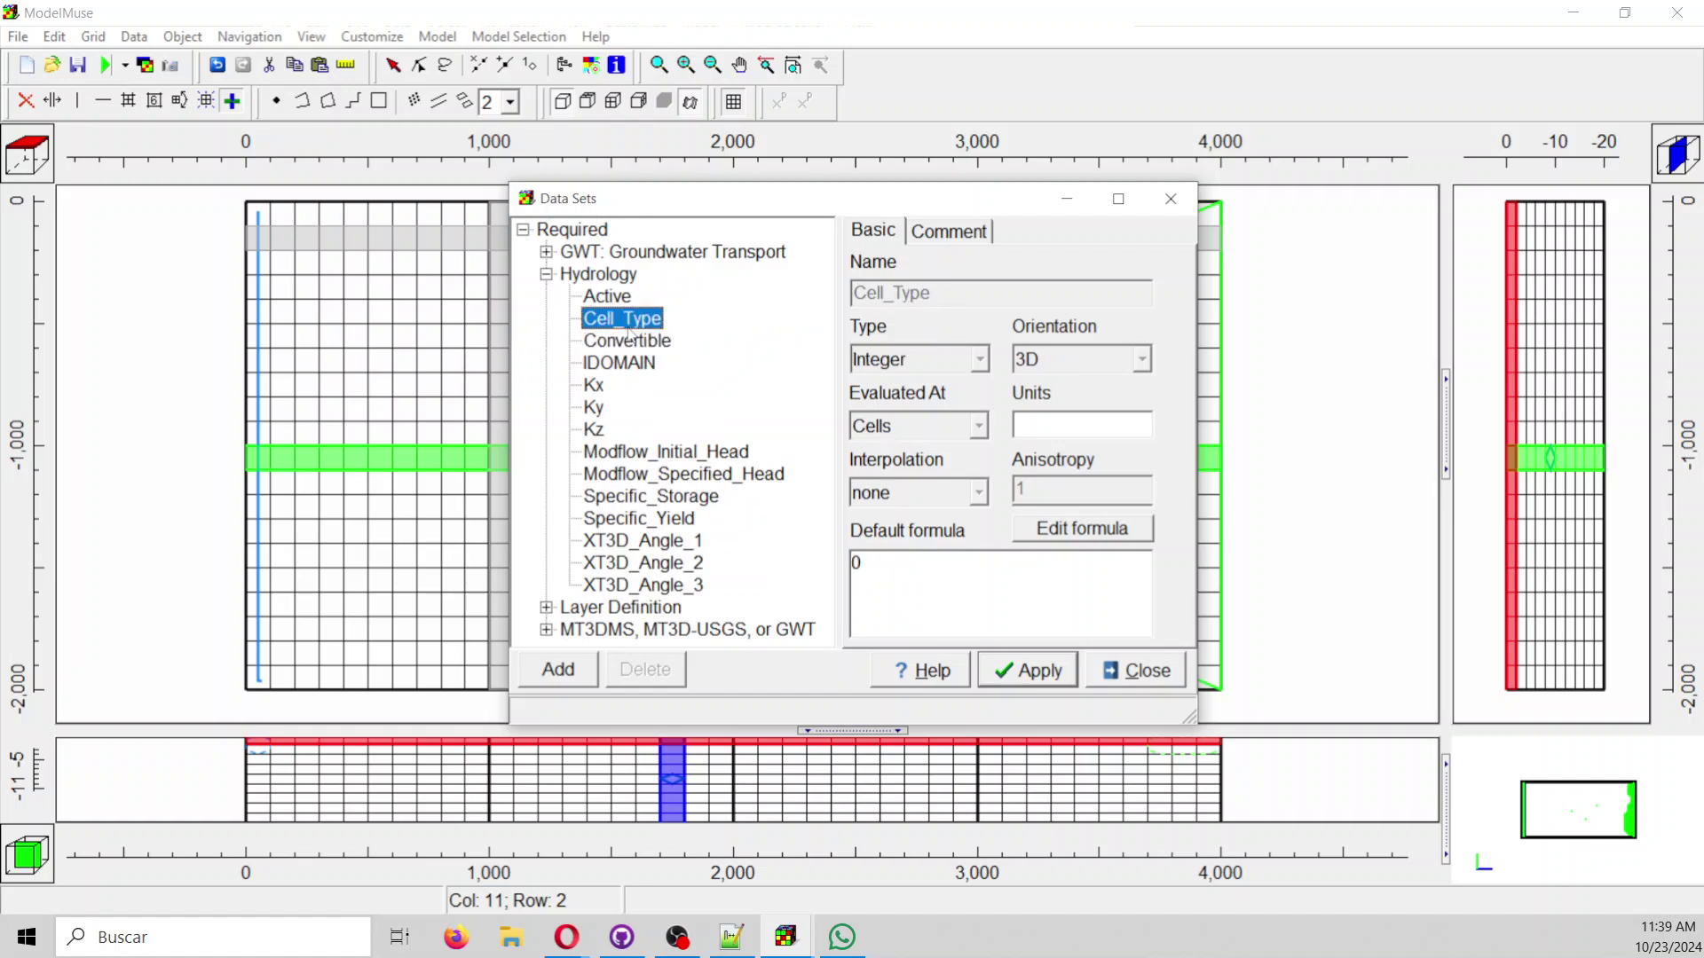
{"action": "left_click", "coordinate": [621, 363]}
{"action": "left_click", "coordinate": [594, 387]}
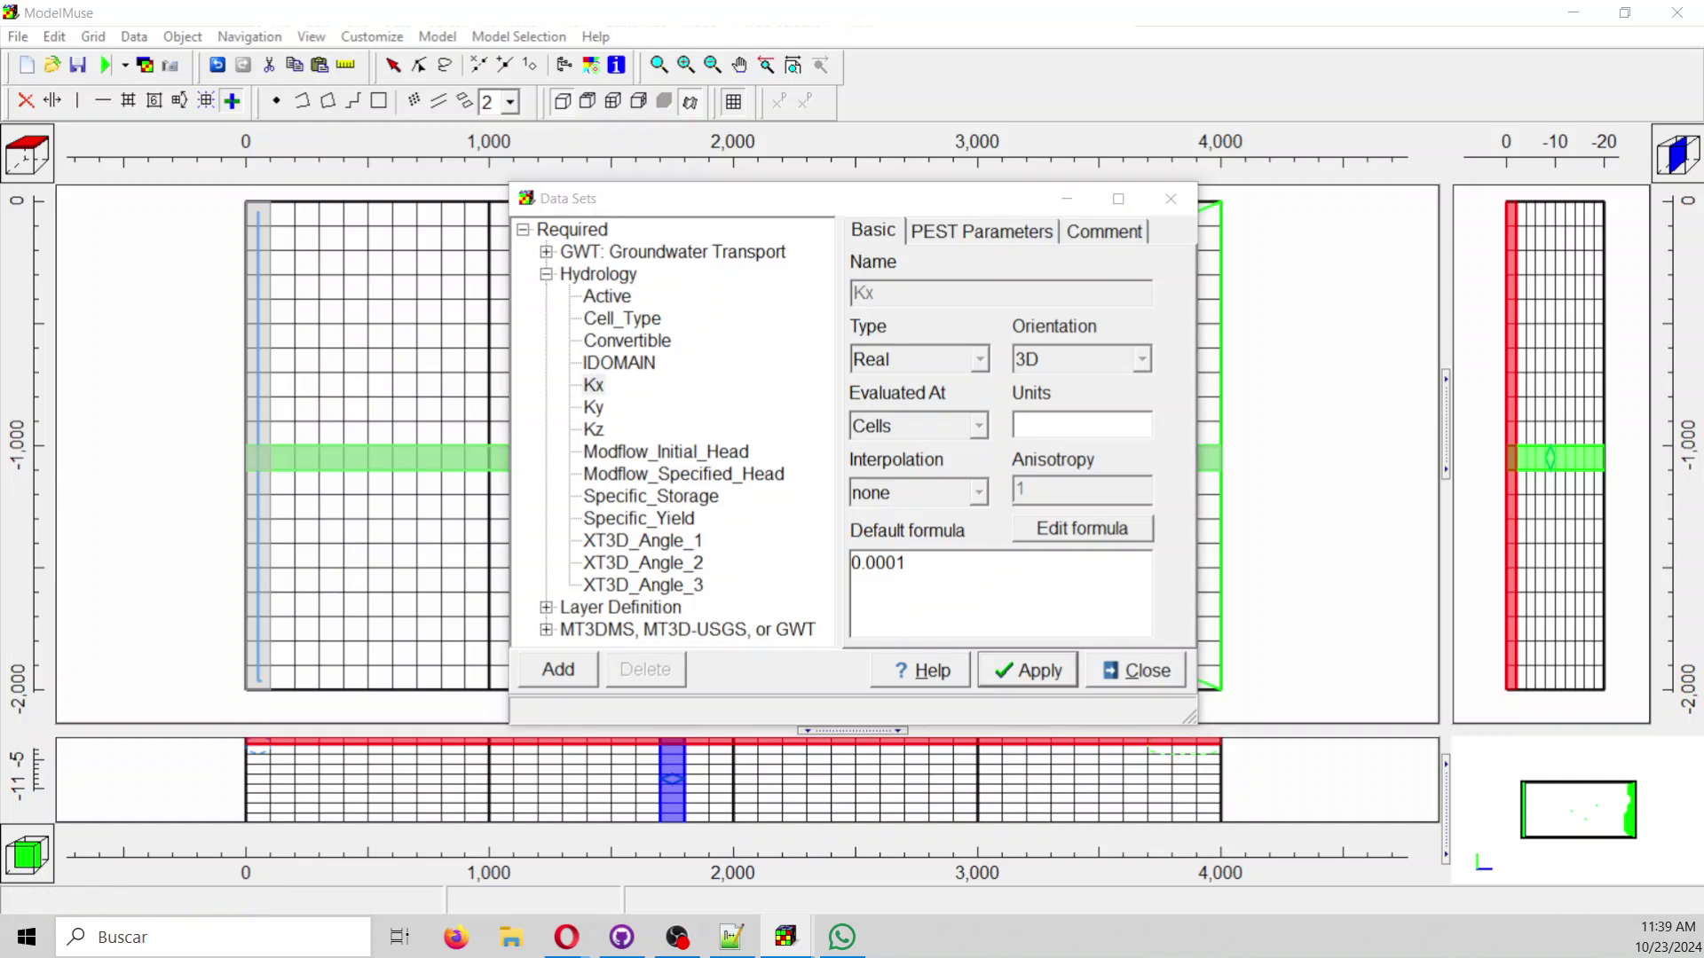
{"action": "left_click", "coordinate": [921, 562]}
{"action": "left_click_drag", "start_coordinate": [885, 564], "coordinate": [900, 564]}
{"action": "type", "text": "3"}
{"action": "type", "text": "2"}
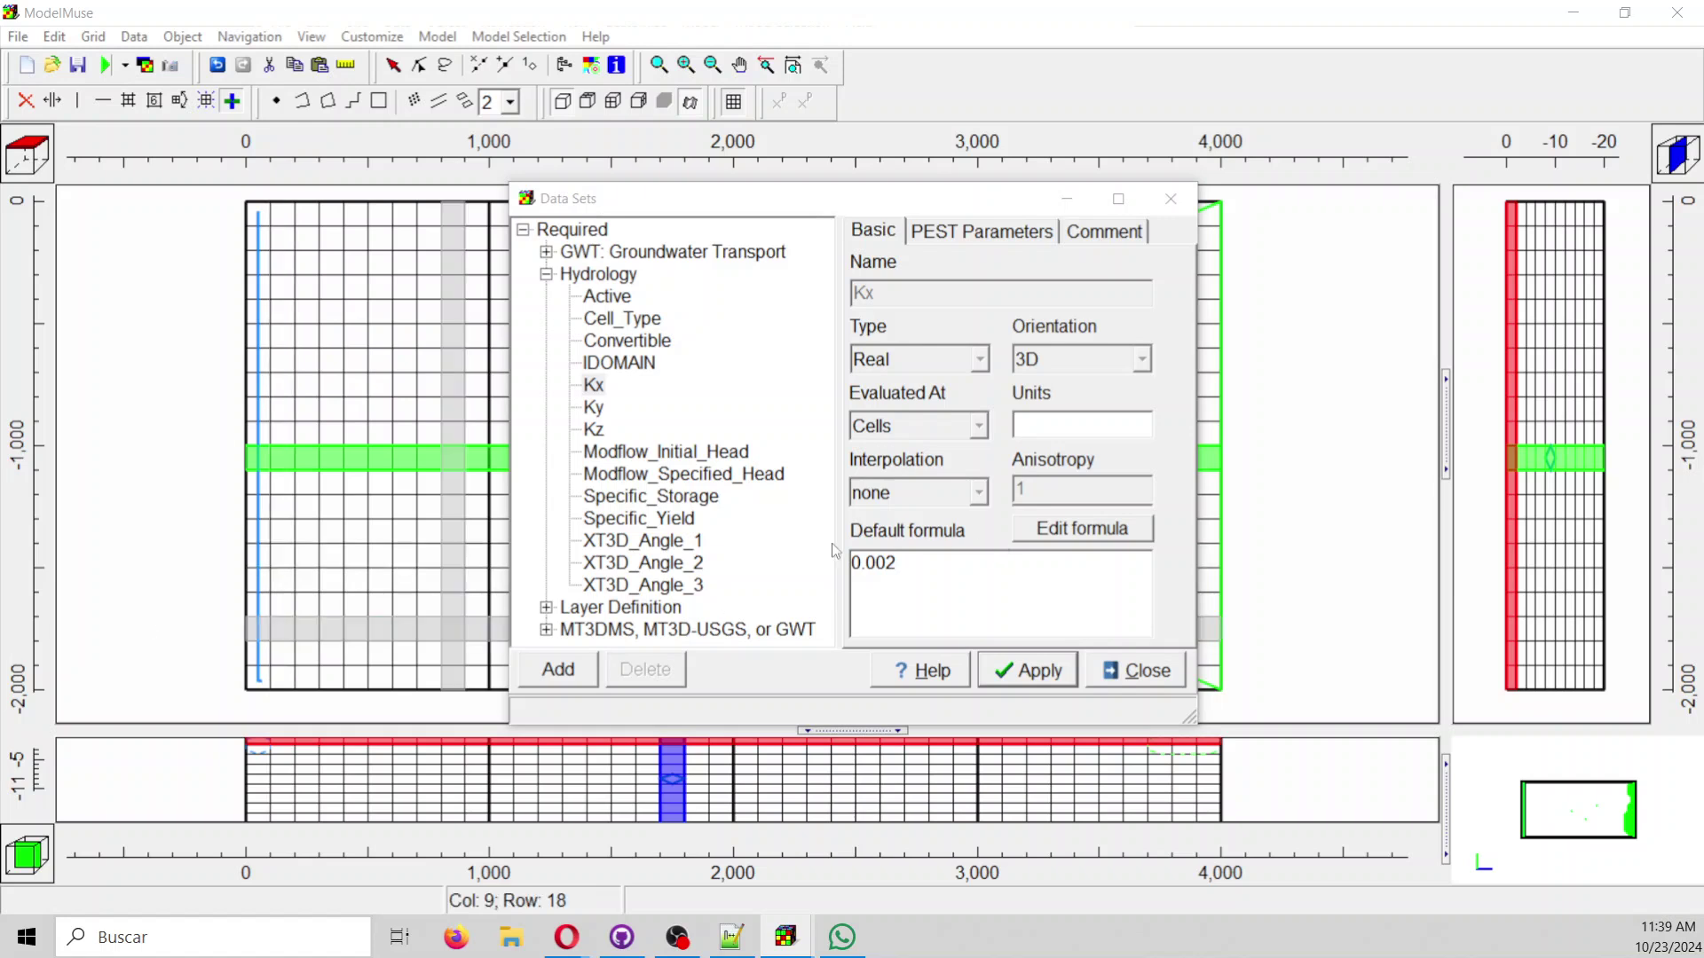
Check the initial head, specific storage and specific yield data sets, and apply the data set changes.
{"action": "left_click", "coordinate": [655, 456]}
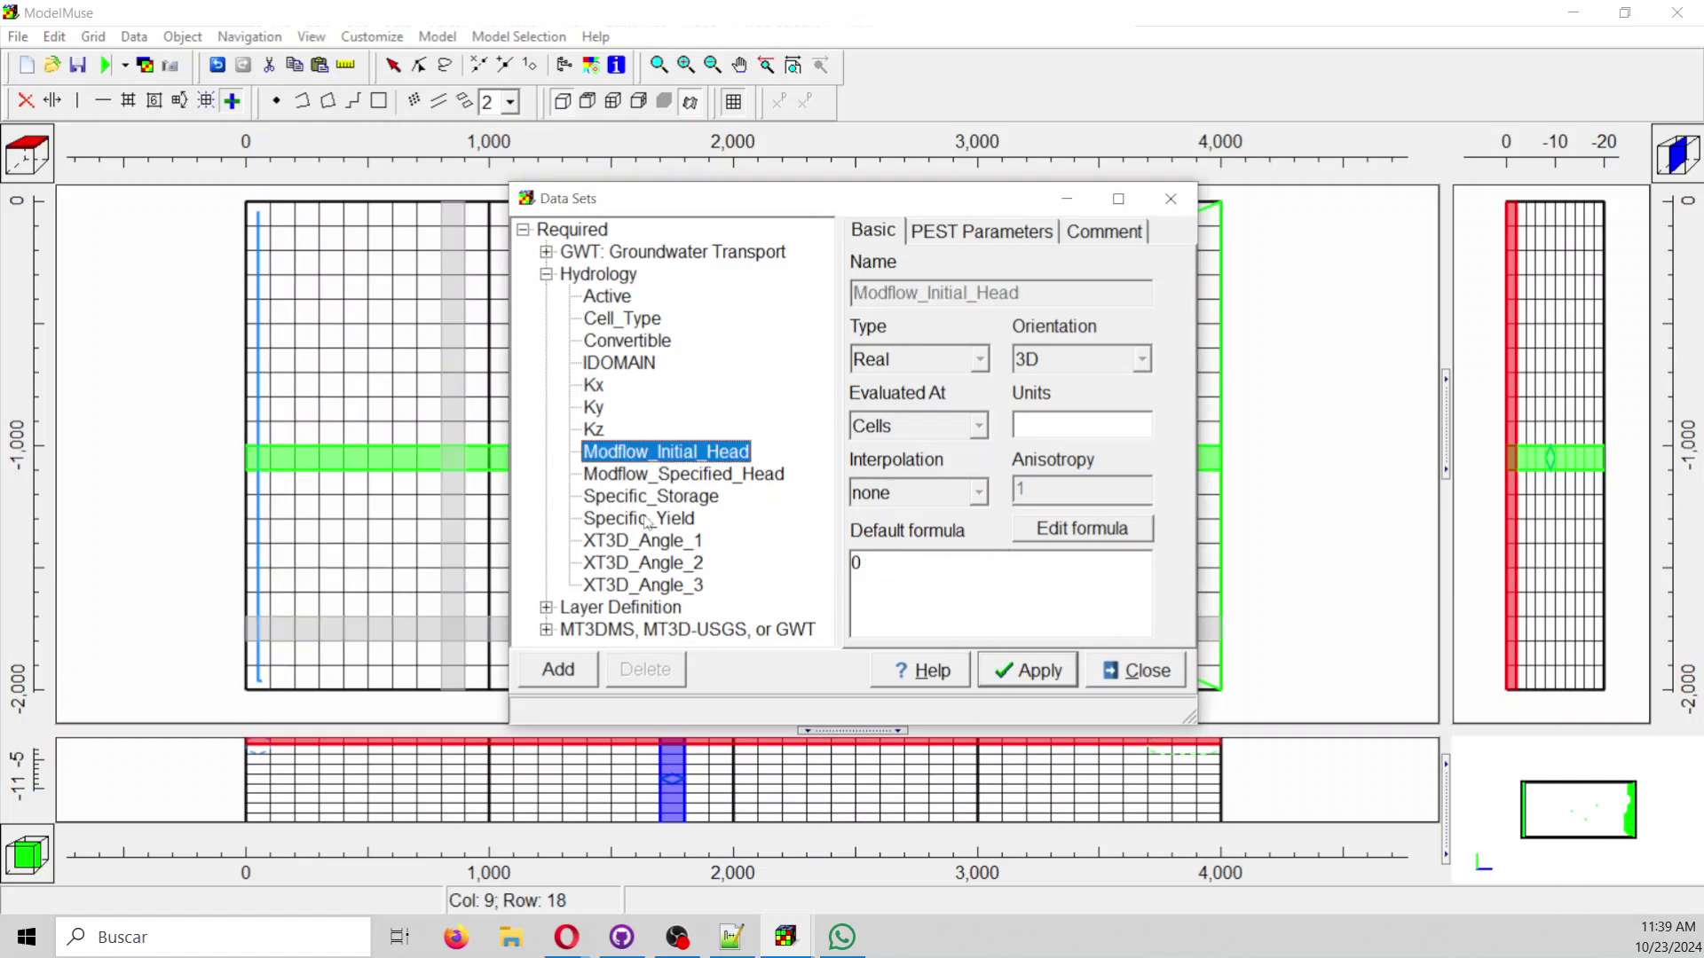
{"action": "left_click", "coordinate": [652, 498]}
{"action": "left_click", "coordinate": [644, 519]}
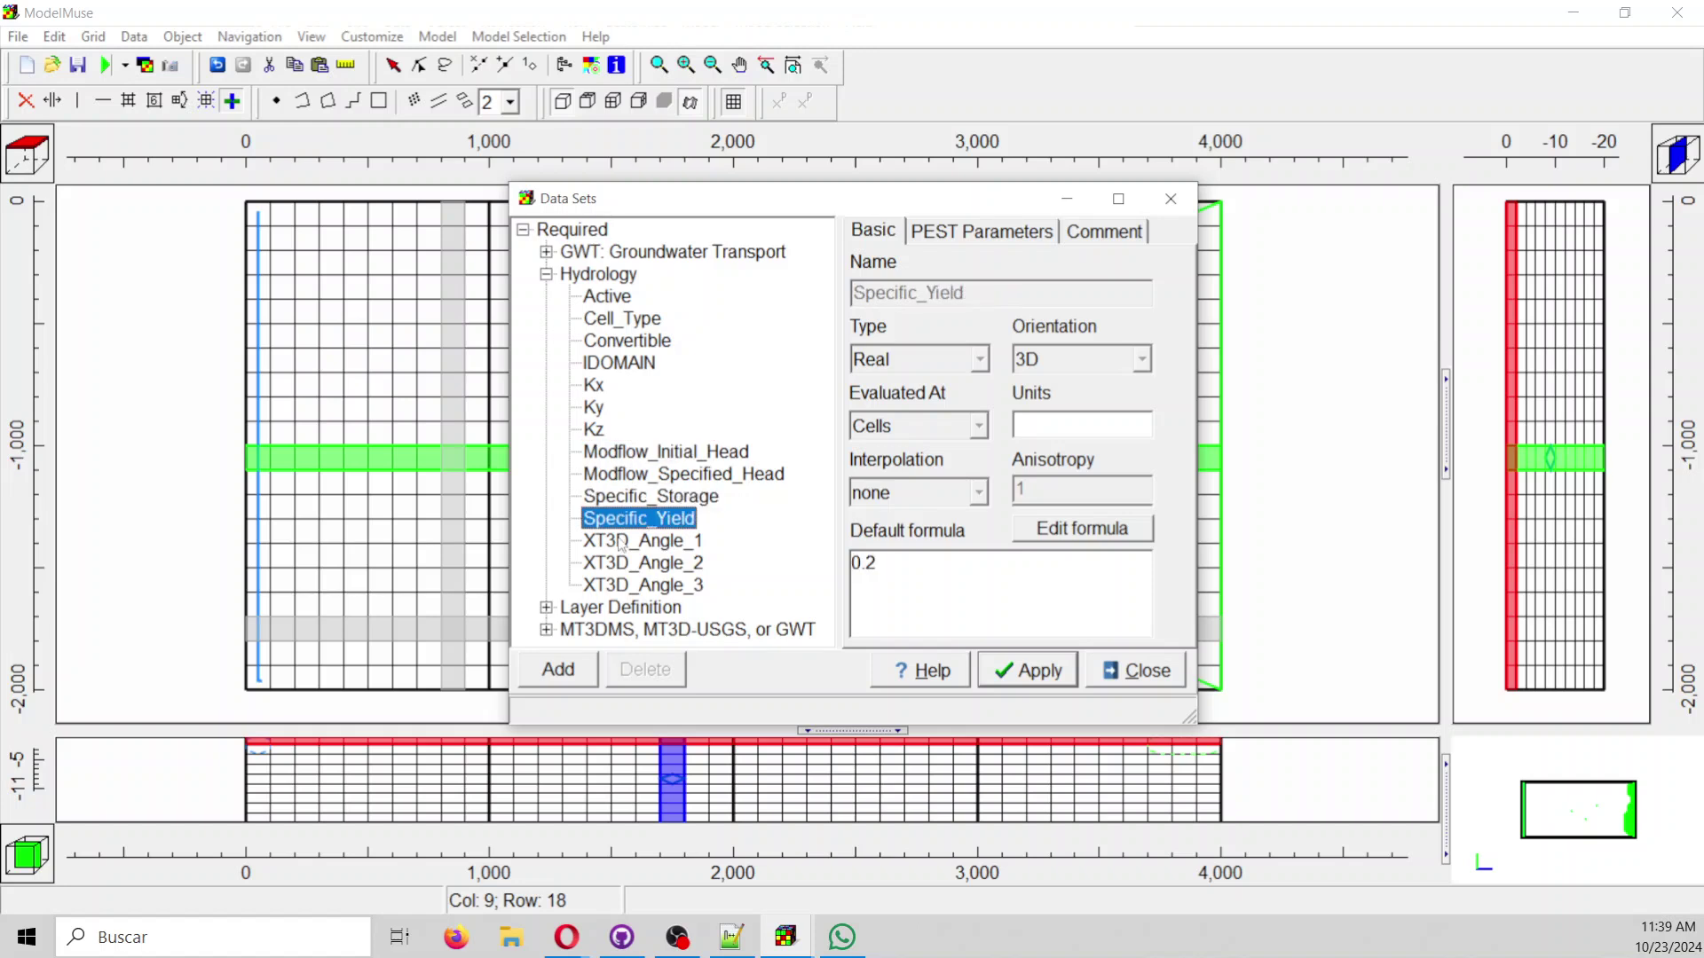
{"action": "left_click", "coordinate": [598, 389]}
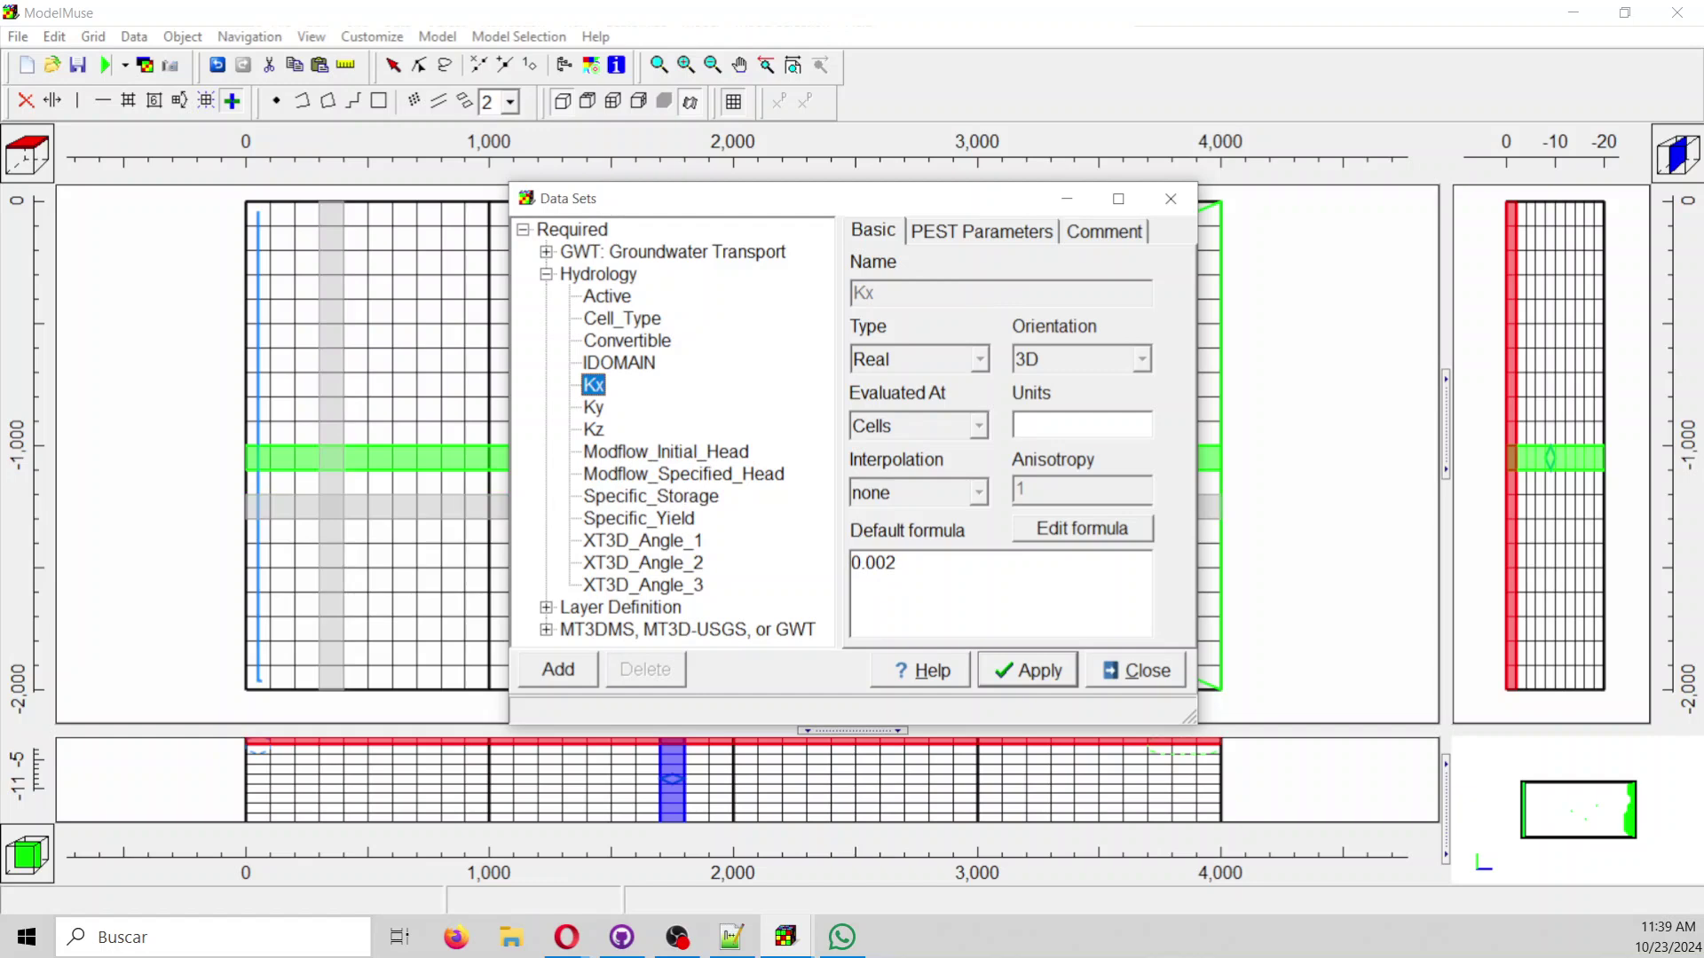
{"action": "left_click", "coordinate": [1028, 670]}
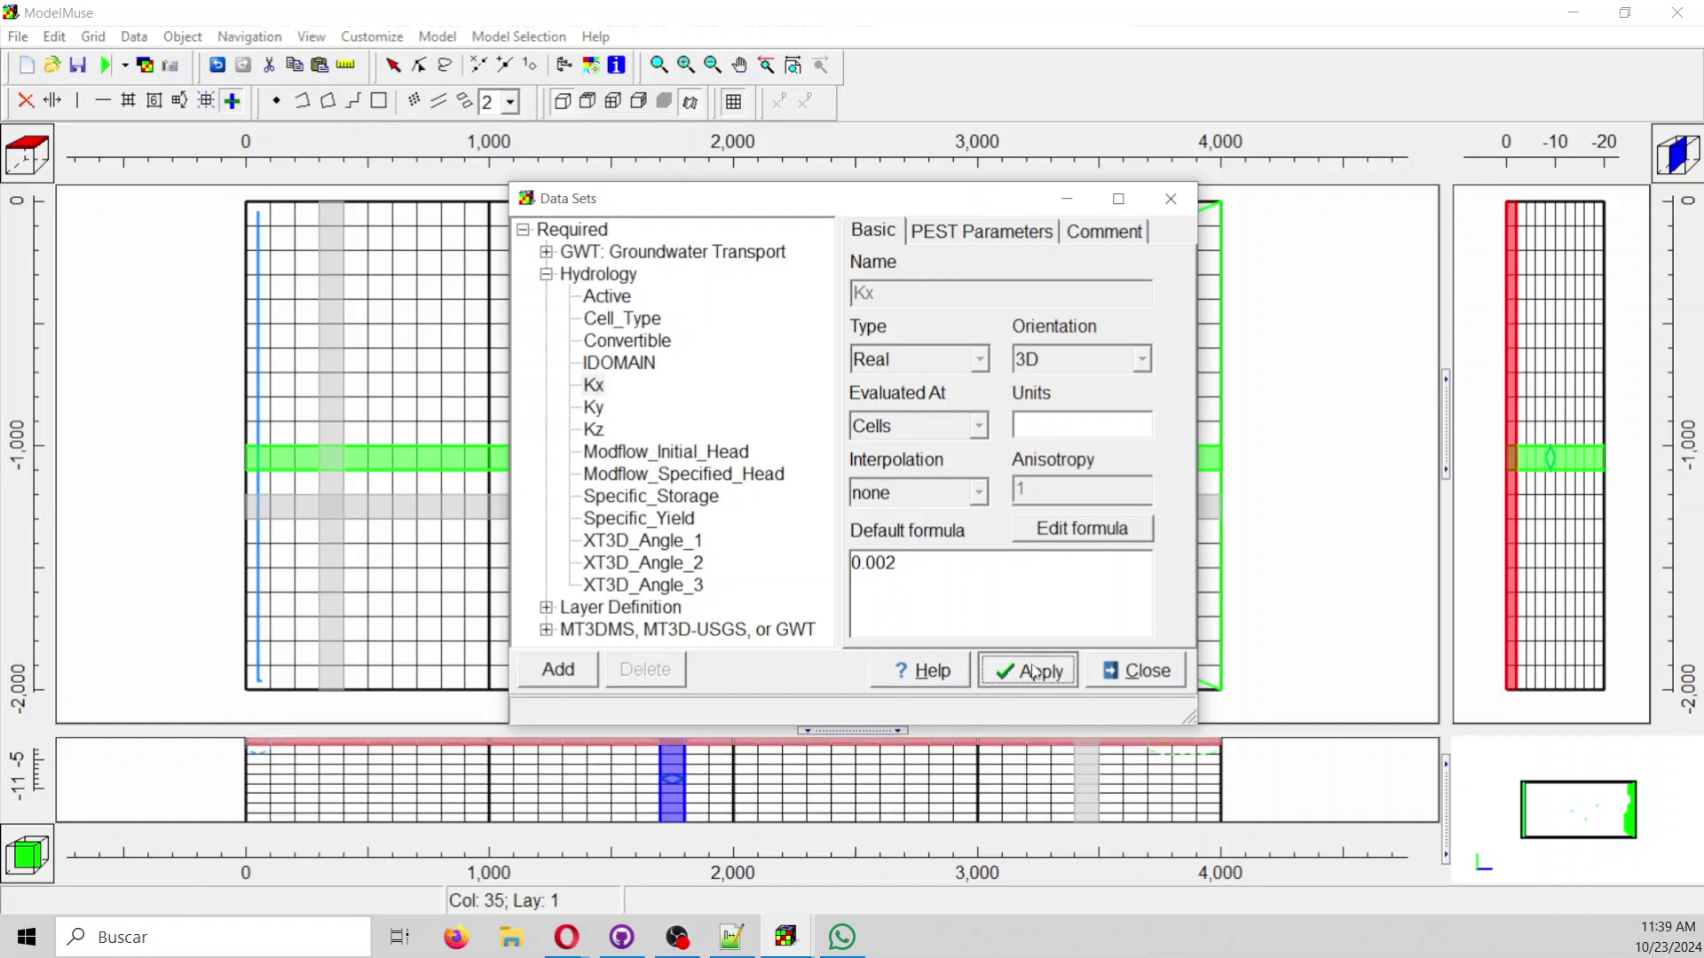
{"action": "left_click", "coordinate": [1140, 670]}
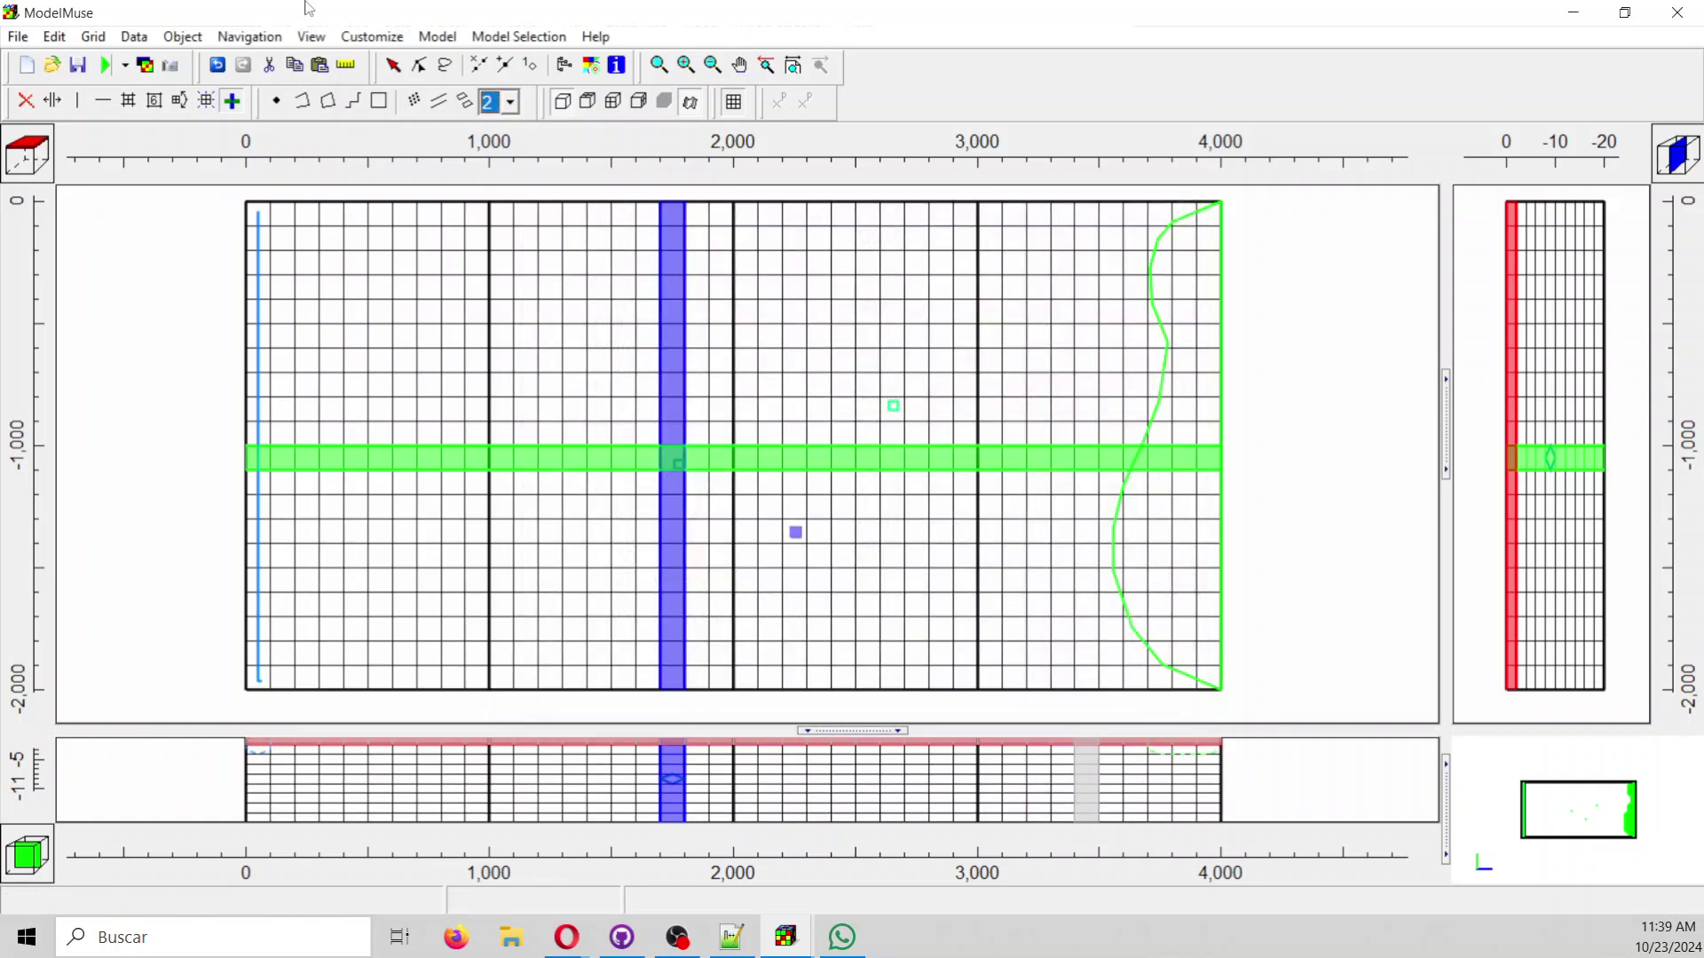
Start saving the model and create a folder named Model in the main project folder.
{"action": "left_click", "coordinate": [78, 64]}
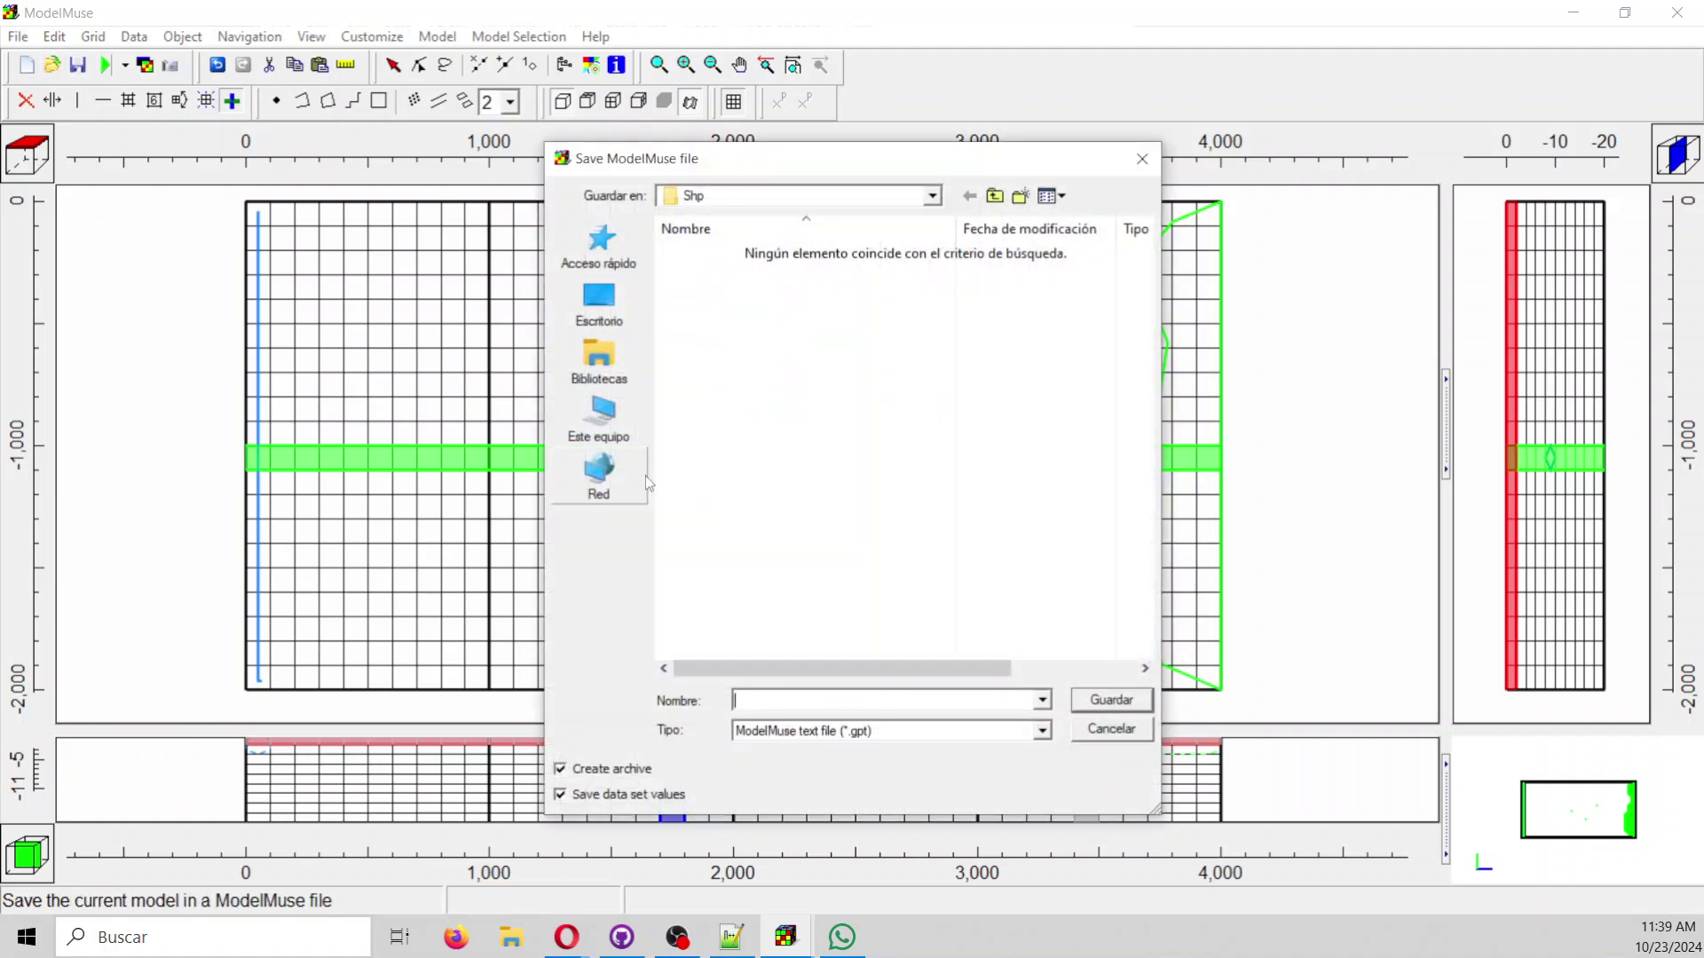
{"action": "left_click", "coordinate": [1001, 199]}
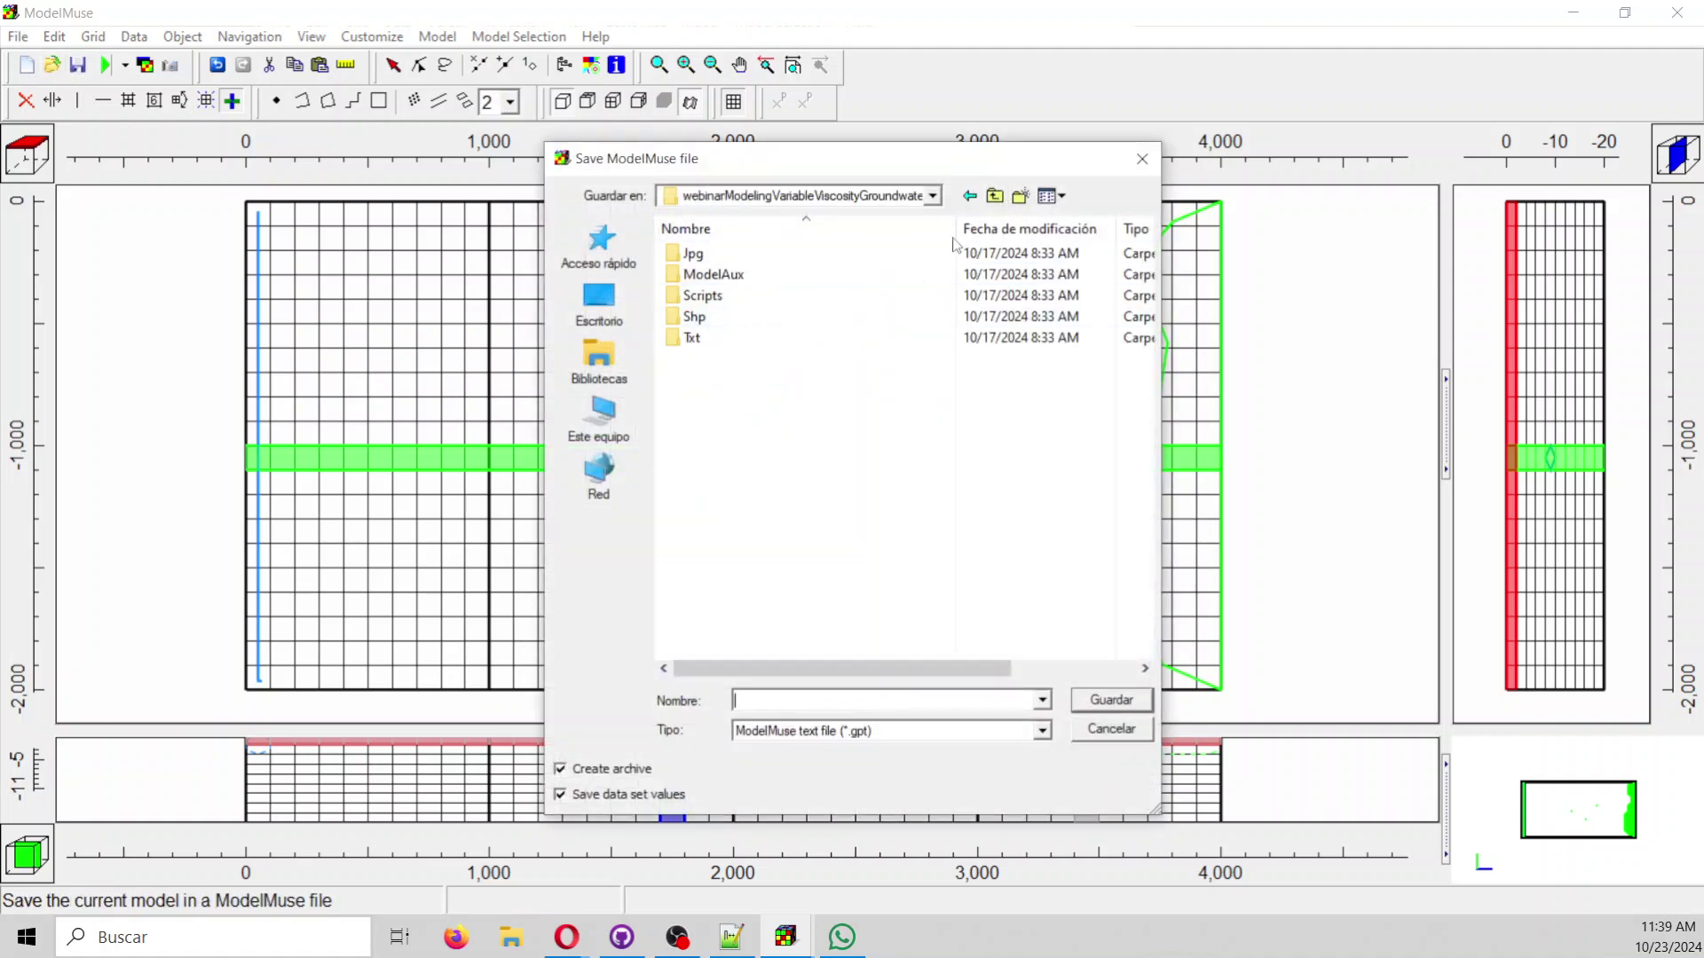
{"action": "left_click", "coordinate": [1019, 195]}
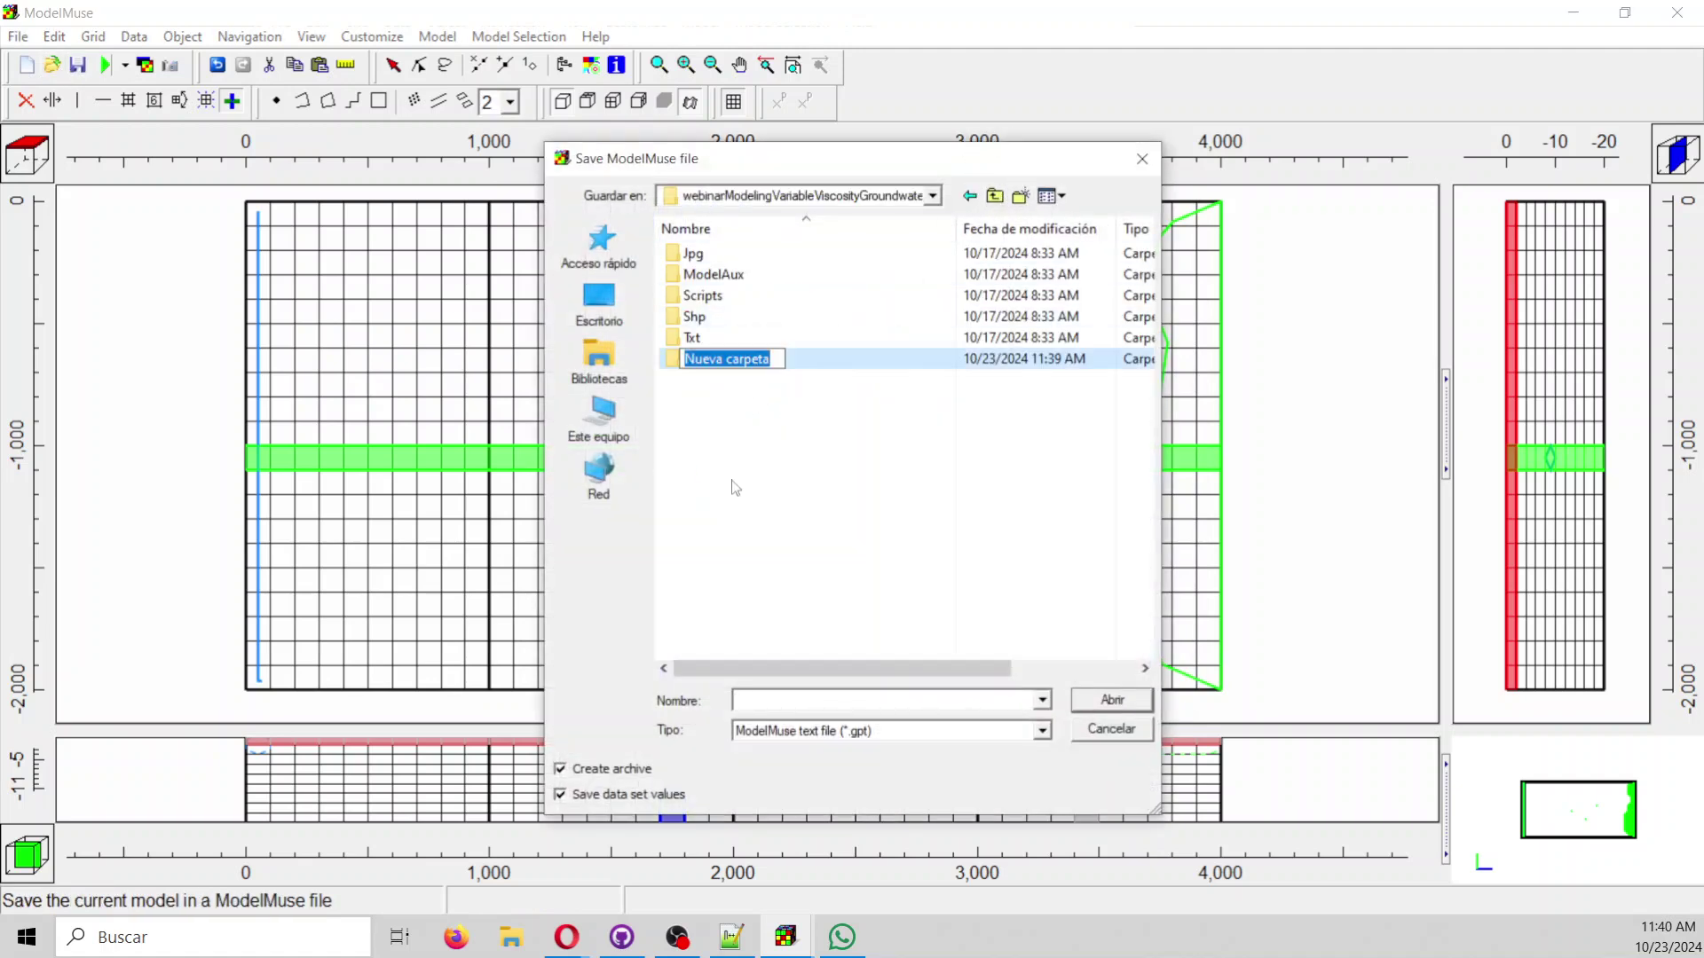
{"action": "type", "text": "Model"}
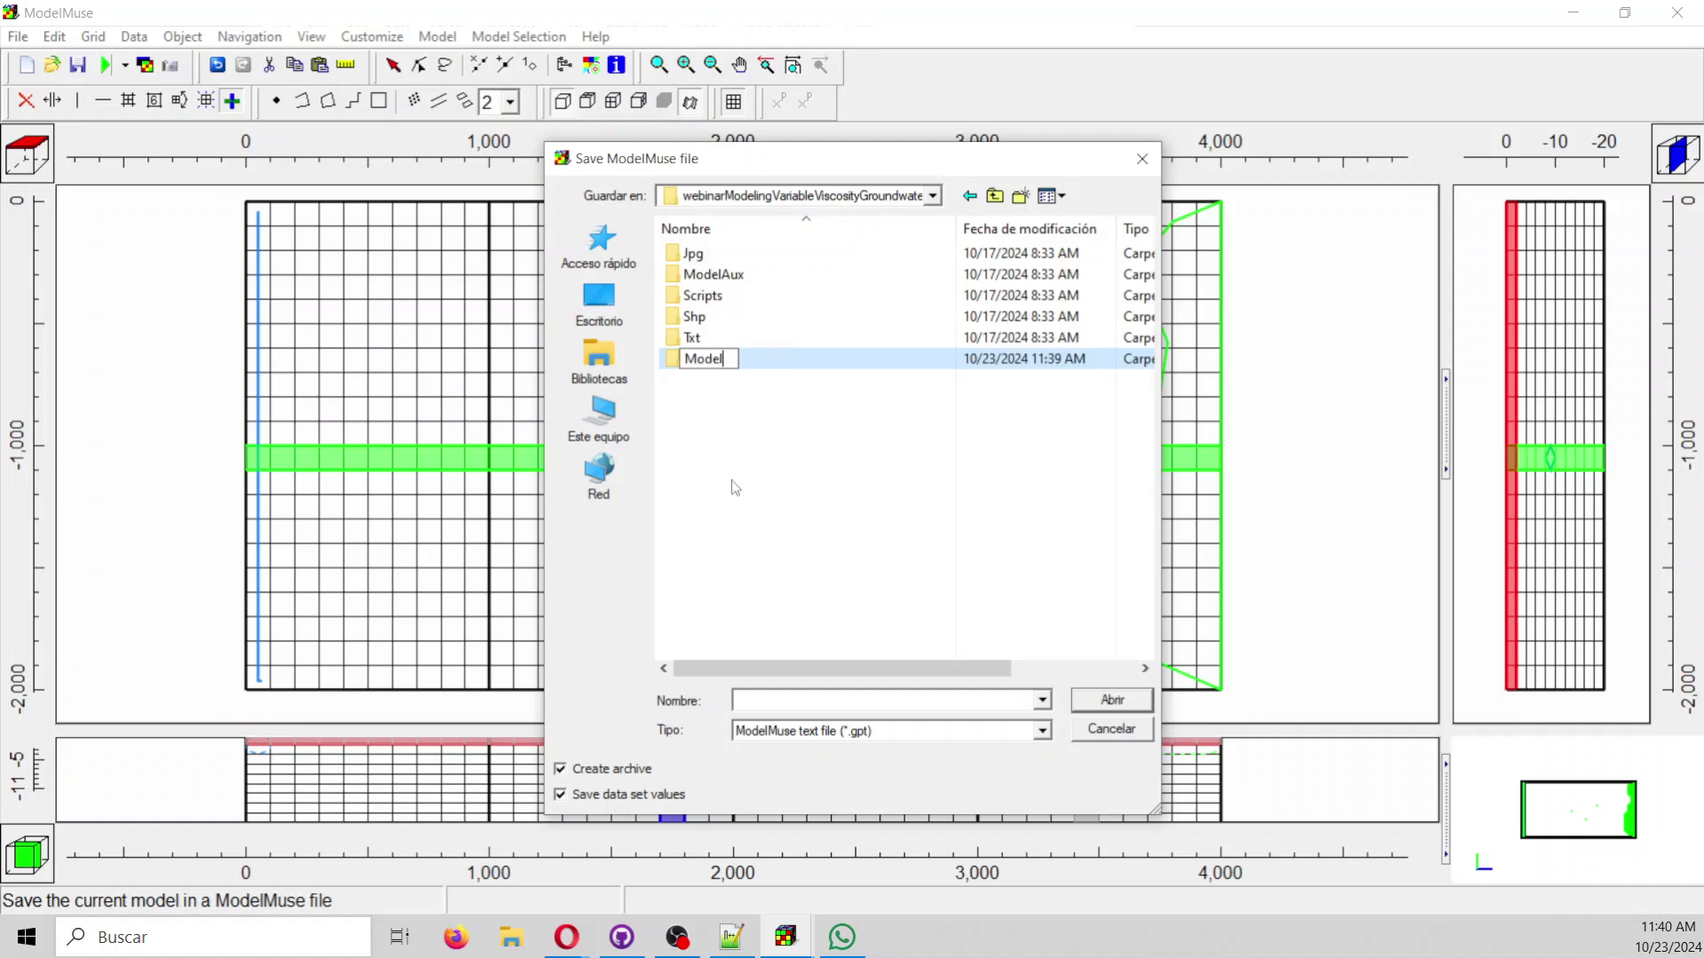
{"action": "key", "text": "Return"}
Save the model as Model1 inside the new Model folder.
{"action": "double_click", "coordinate": [745, 358]}
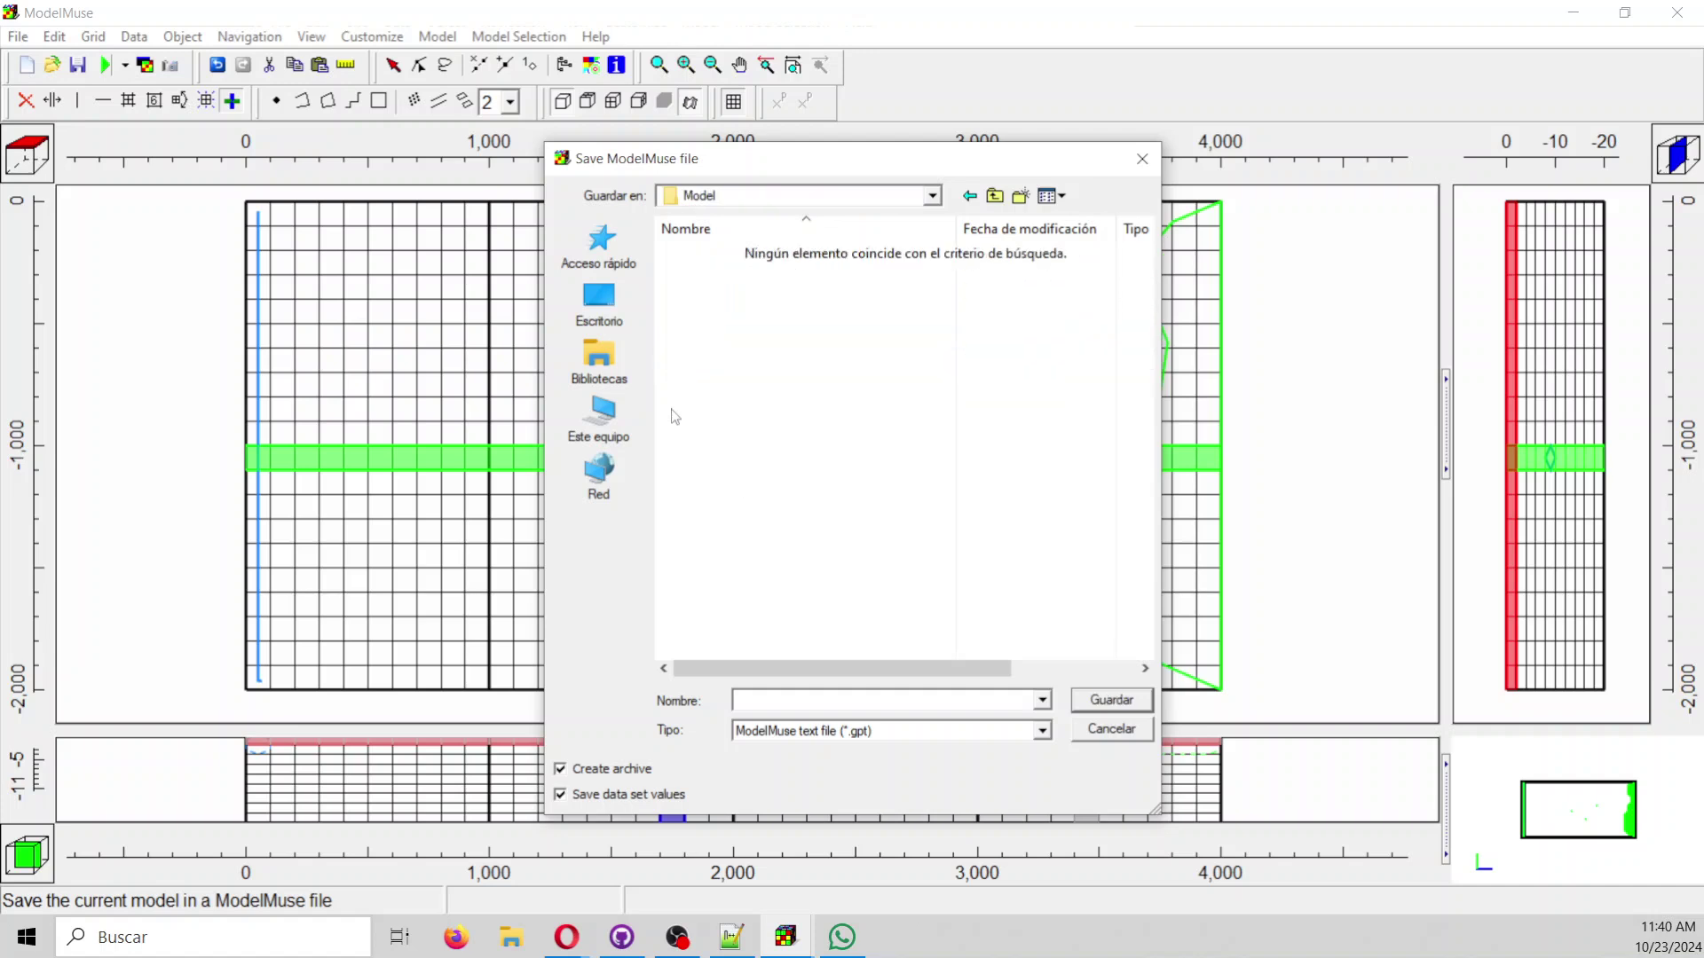
{"action": "left_click", "coordinate": [766, 696]}
{"action": "type", "text": "Model1"}
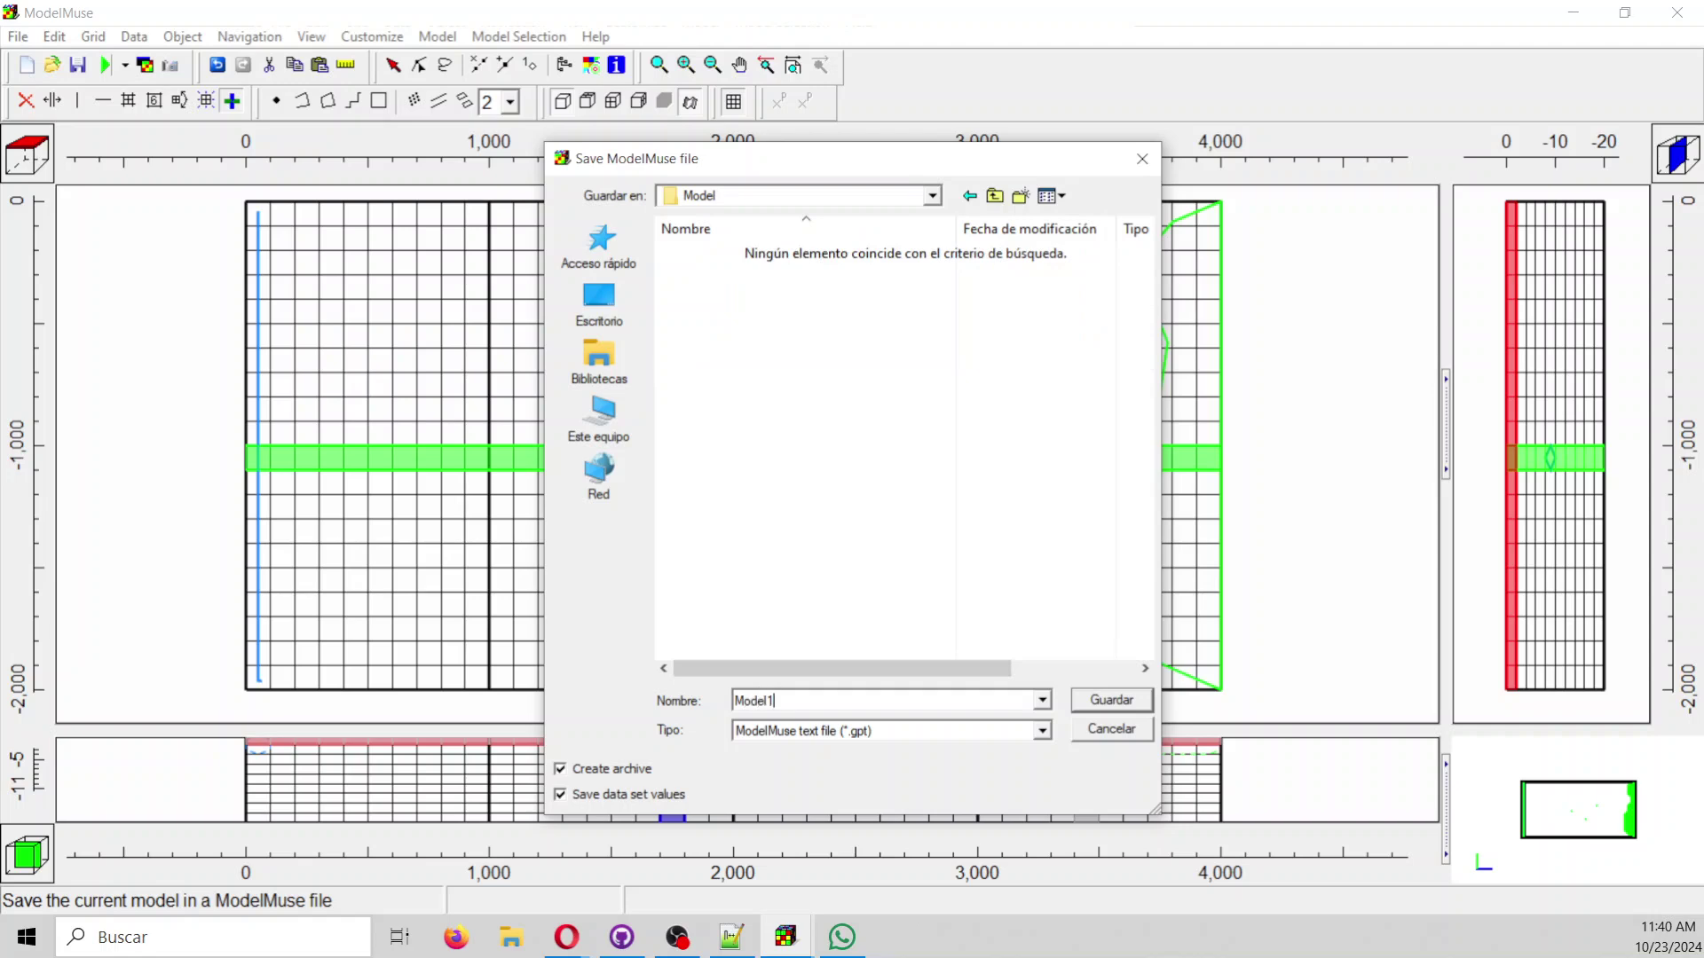
{"action": "key", "text": "Return"}
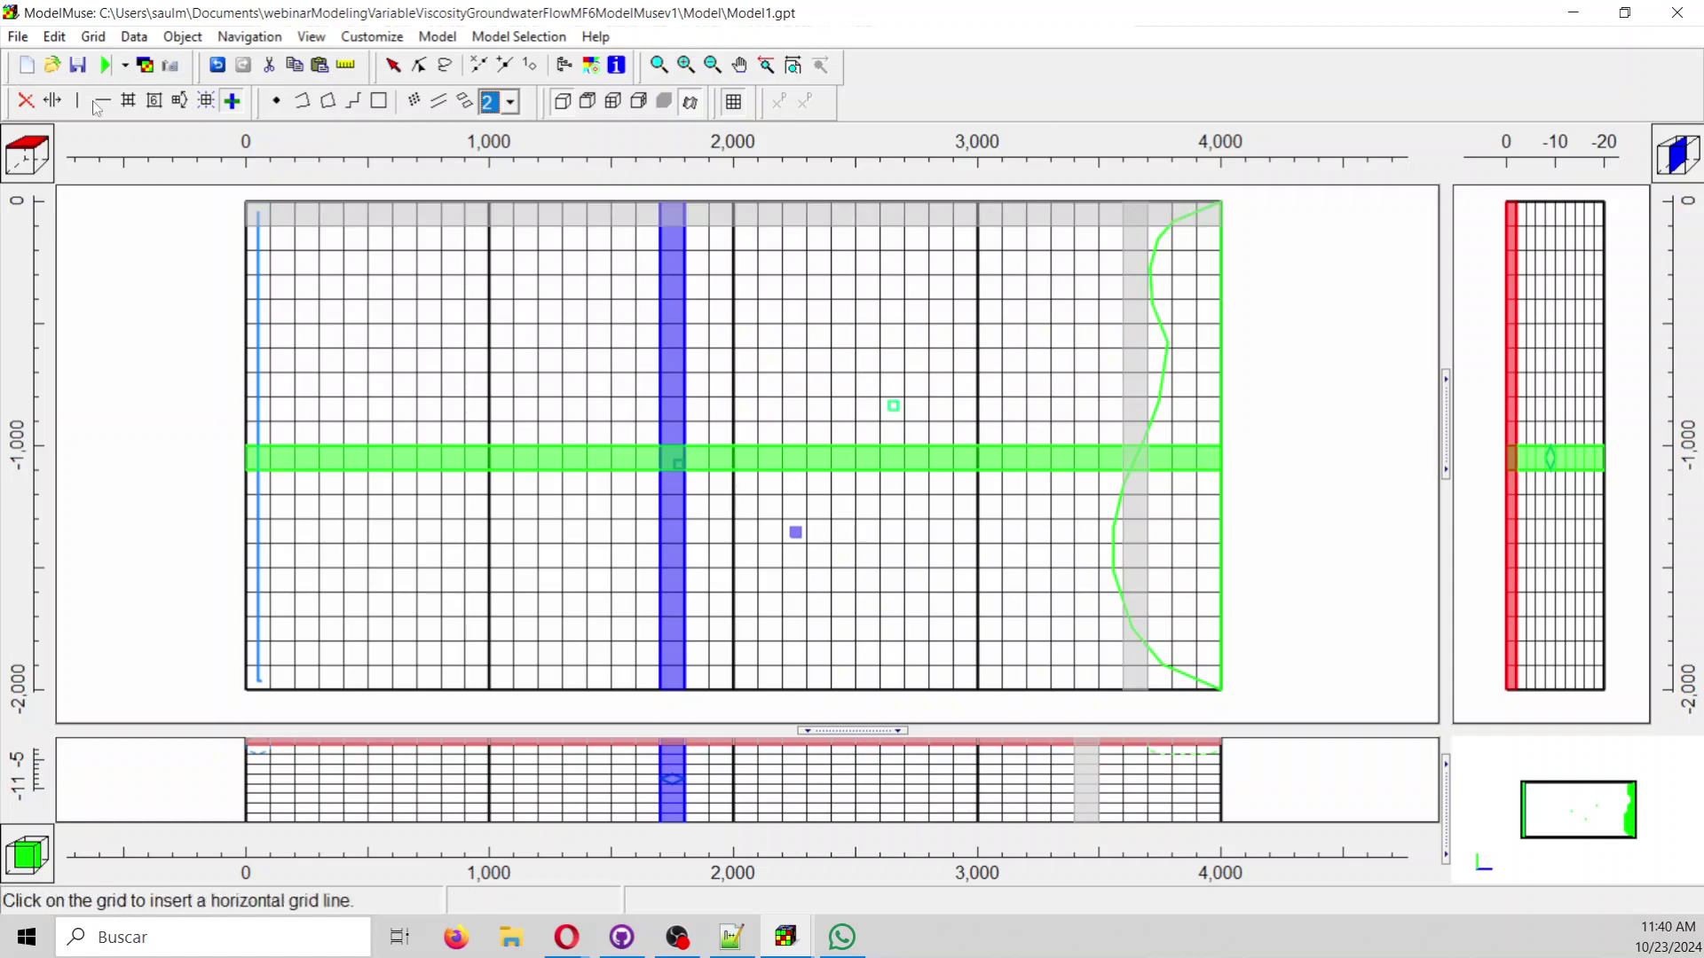
Export the MODFLOW 6 input files as Model1.nam and run the model, continuing past the version warning.
{"action": "left_click", "coordinate": [113, 70]}
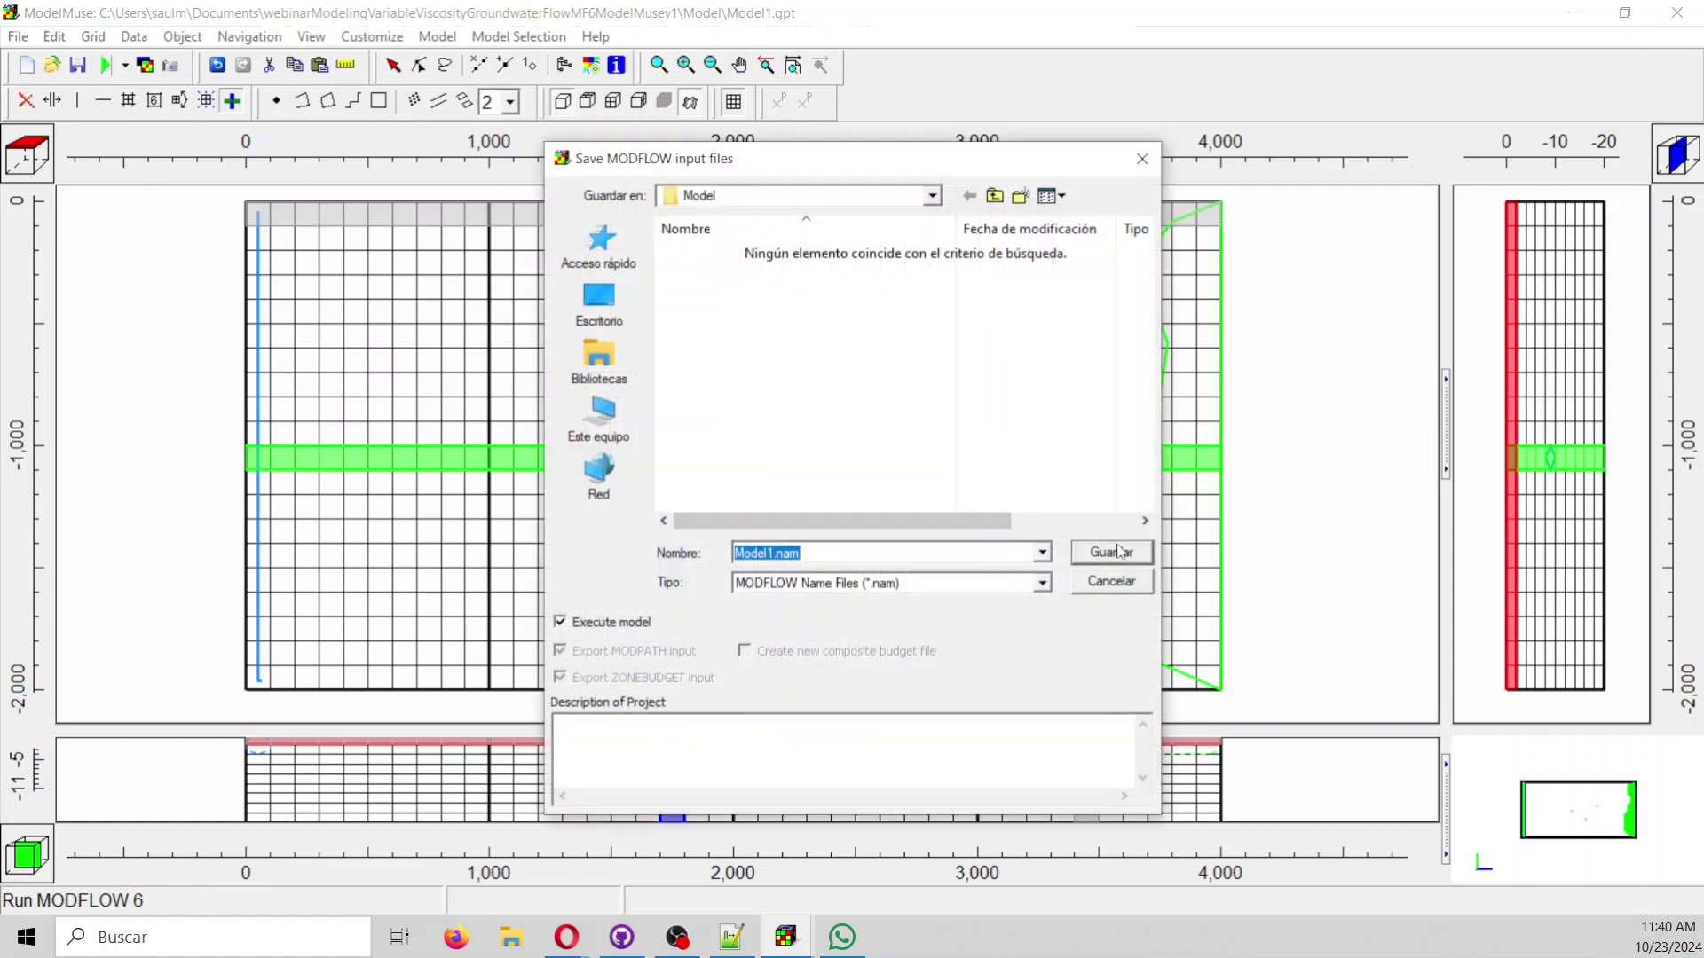
{"action": "left_click", "coordinate": [1116, 552]}
{"action": "left_click", "coordinate": [793, 504]}
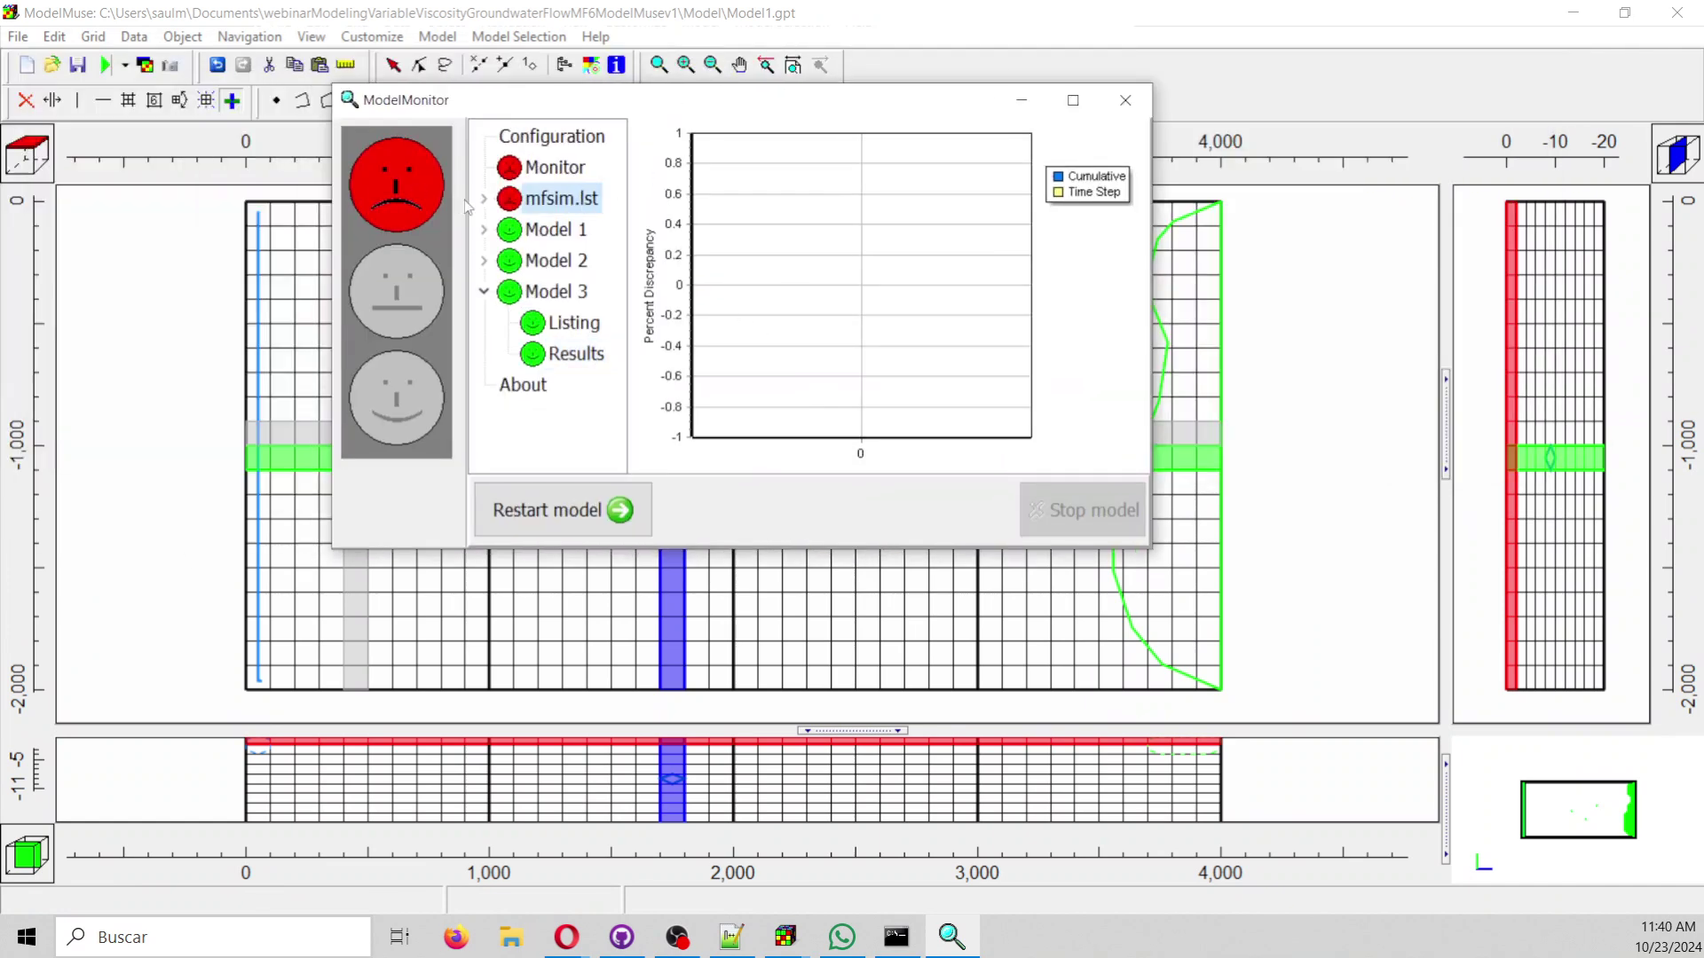
Examine the errors in the mfsim.lst listing with the monitor window widened, and close the monitor.
{"action": "left_click", "coordinate": [484, 199]}
{"action": "left_click", "coordinate": [556, 231]}
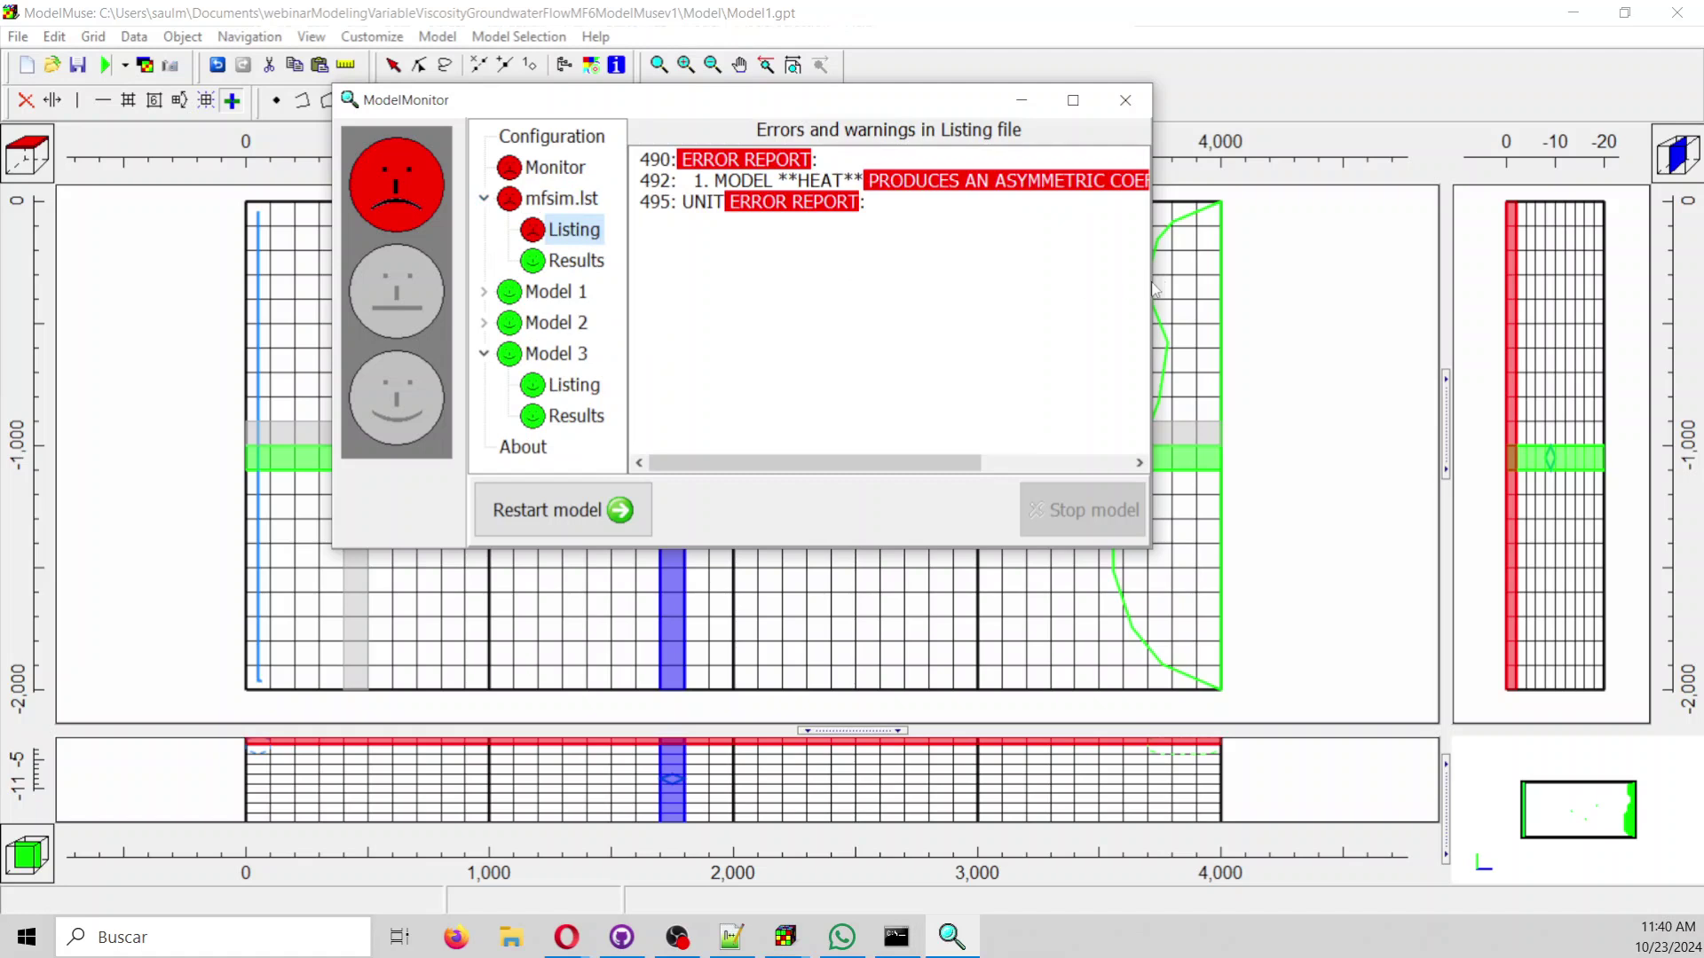
{"action": "left_click_drag", "start_coordinate": [1509, 260], "coordinate": [1511, 260]}
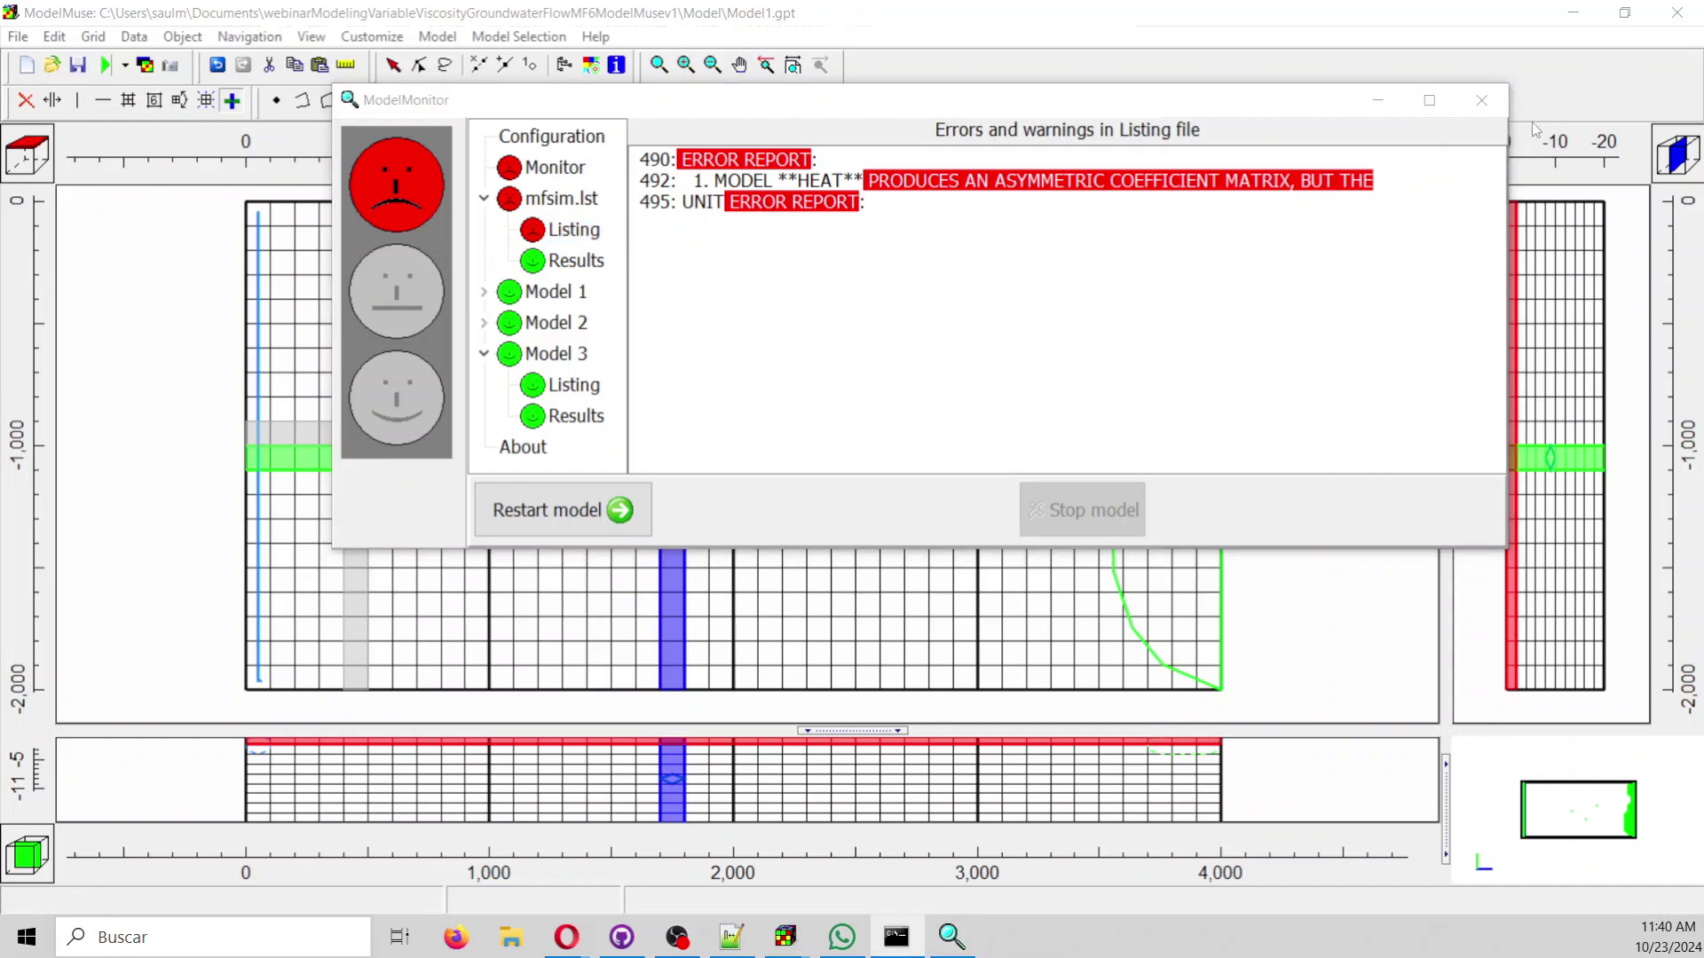
{"action": "left_click", "coordinate": [1481, 100]}
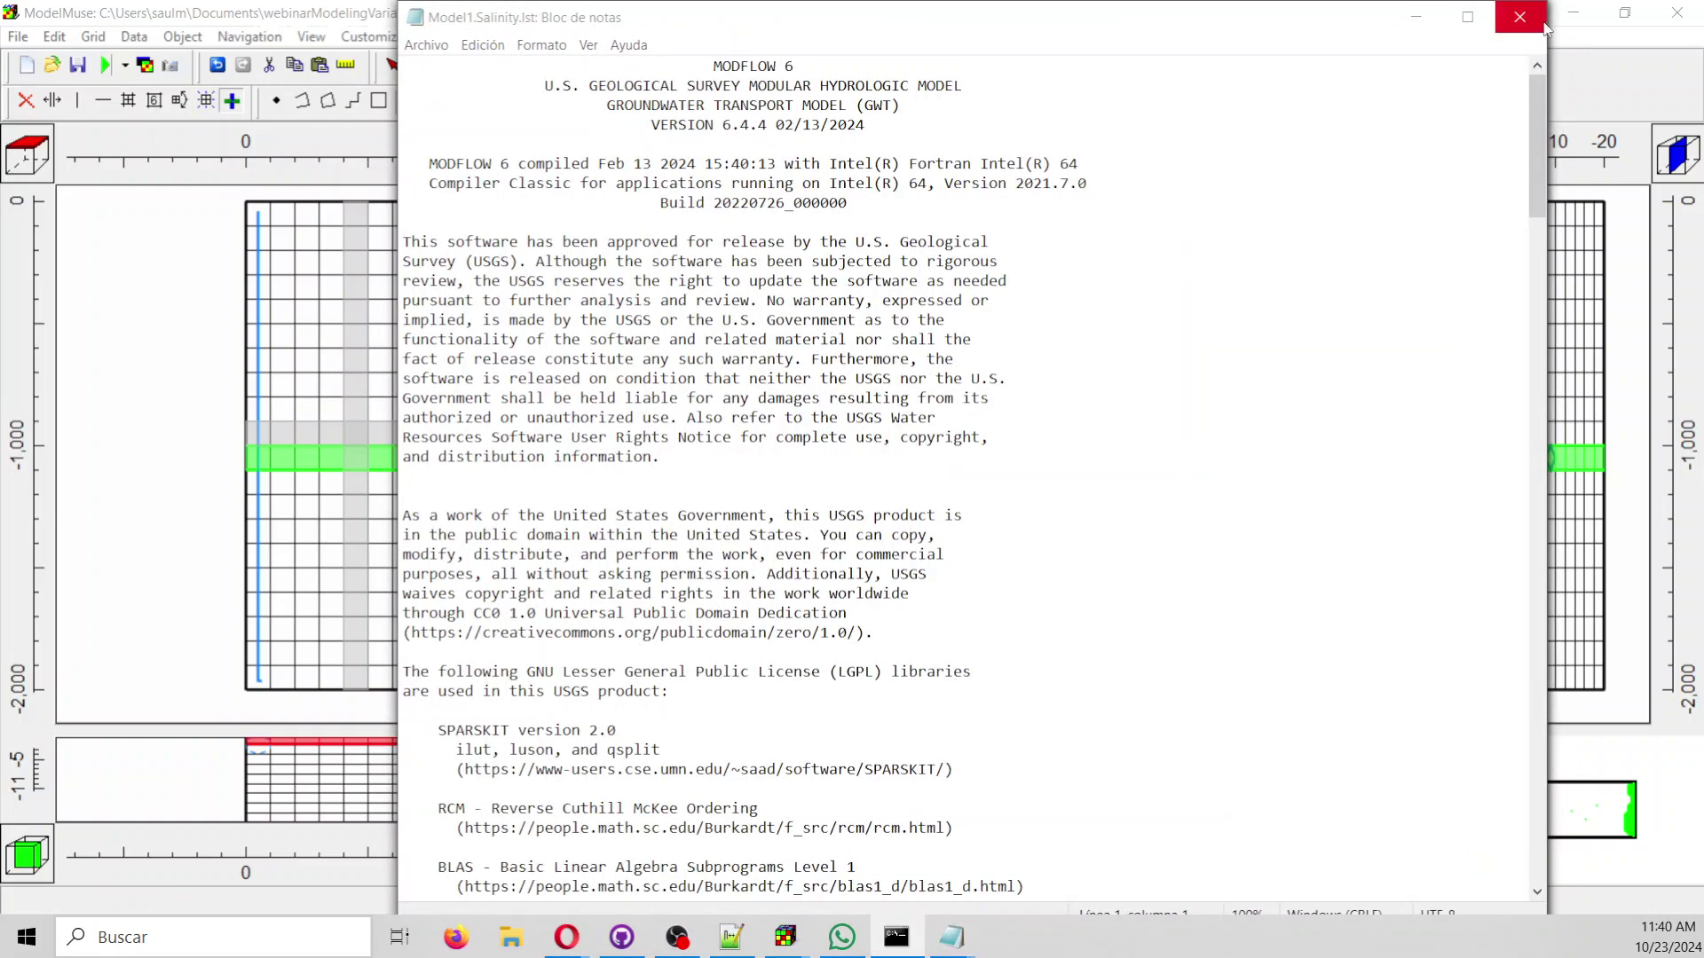
Look through the Salinity listing file to its end and close all the opened listing files.
{"action": "scroll", "coordinate": [1229, 632], "scroll_direction": "down", "scroll_amount": 10}
{"action": "scroll", "coordinate": [1229, 631], "scroll_direction": "down", "scroll_amount": 20}
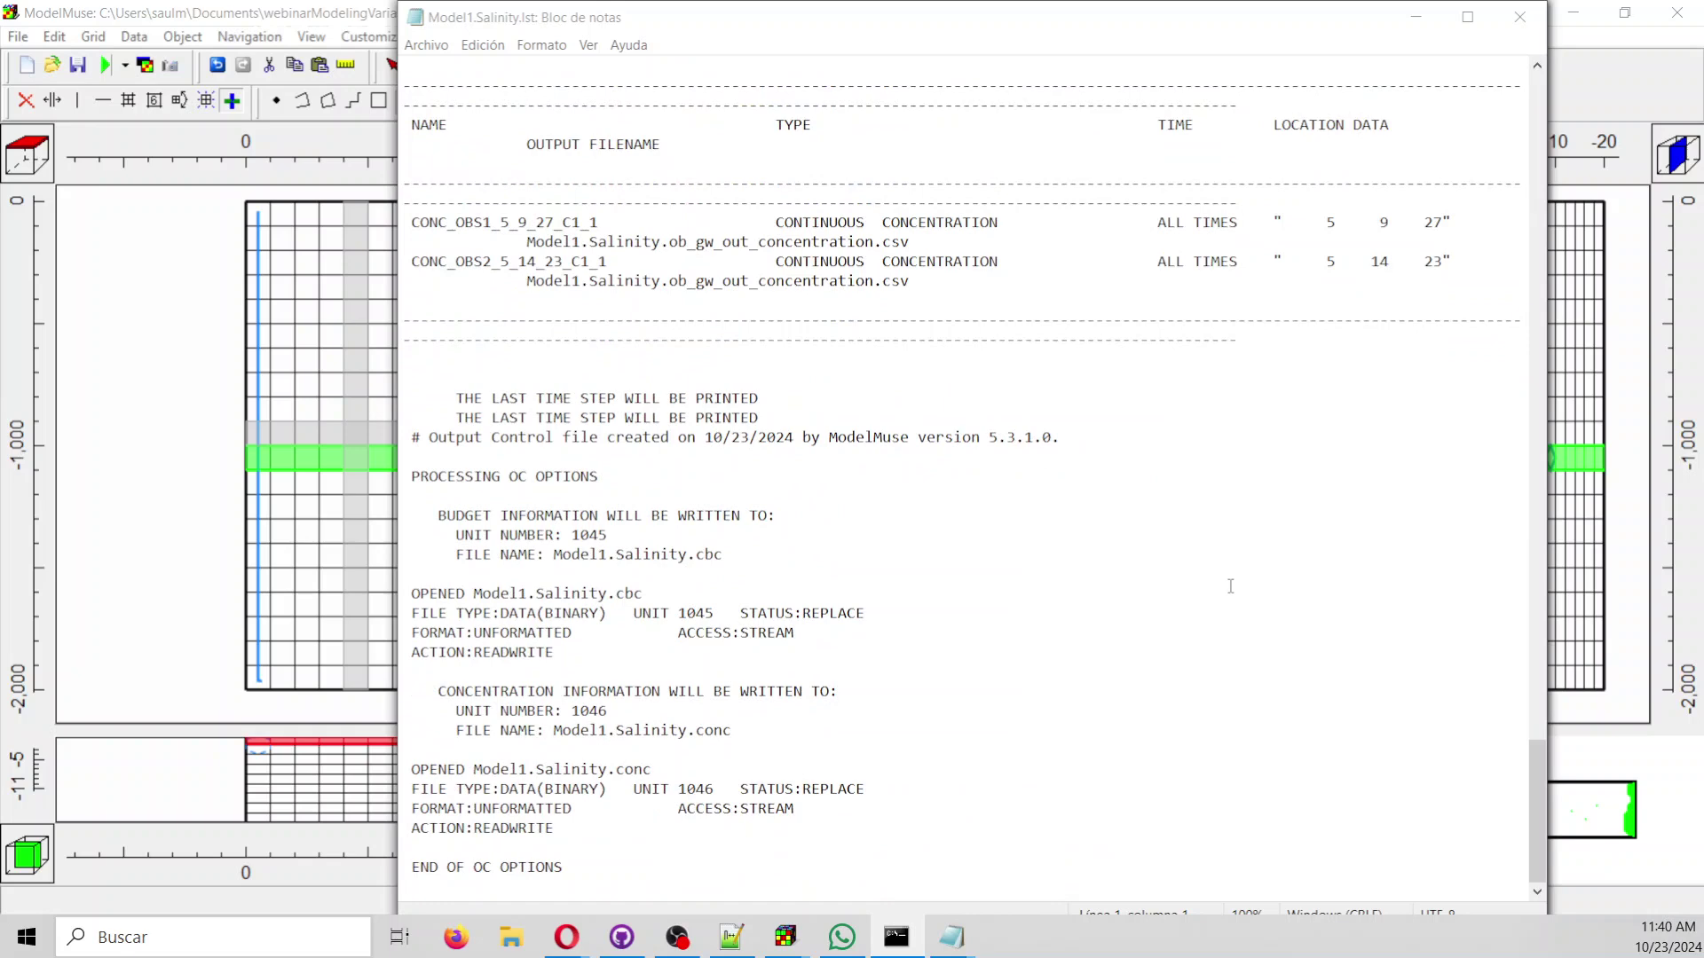
{"action": "left_click", "coordinate": [1520, 16]}
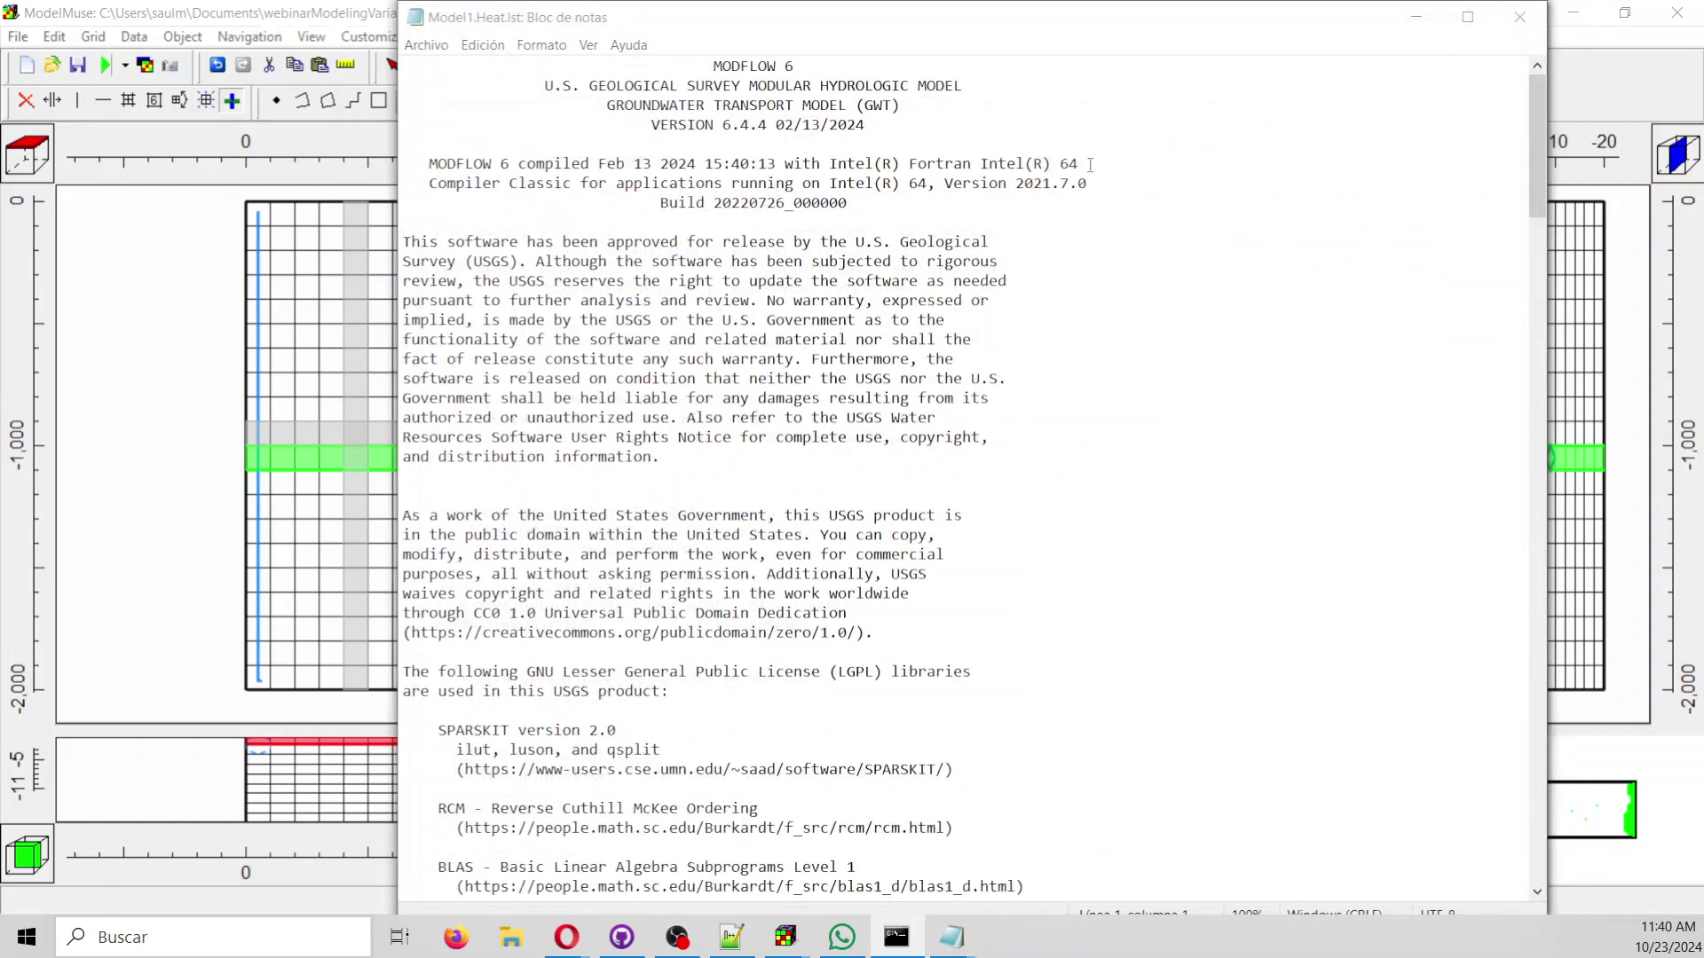
{"action": "left_click", "coordinate": [1519, 17]}
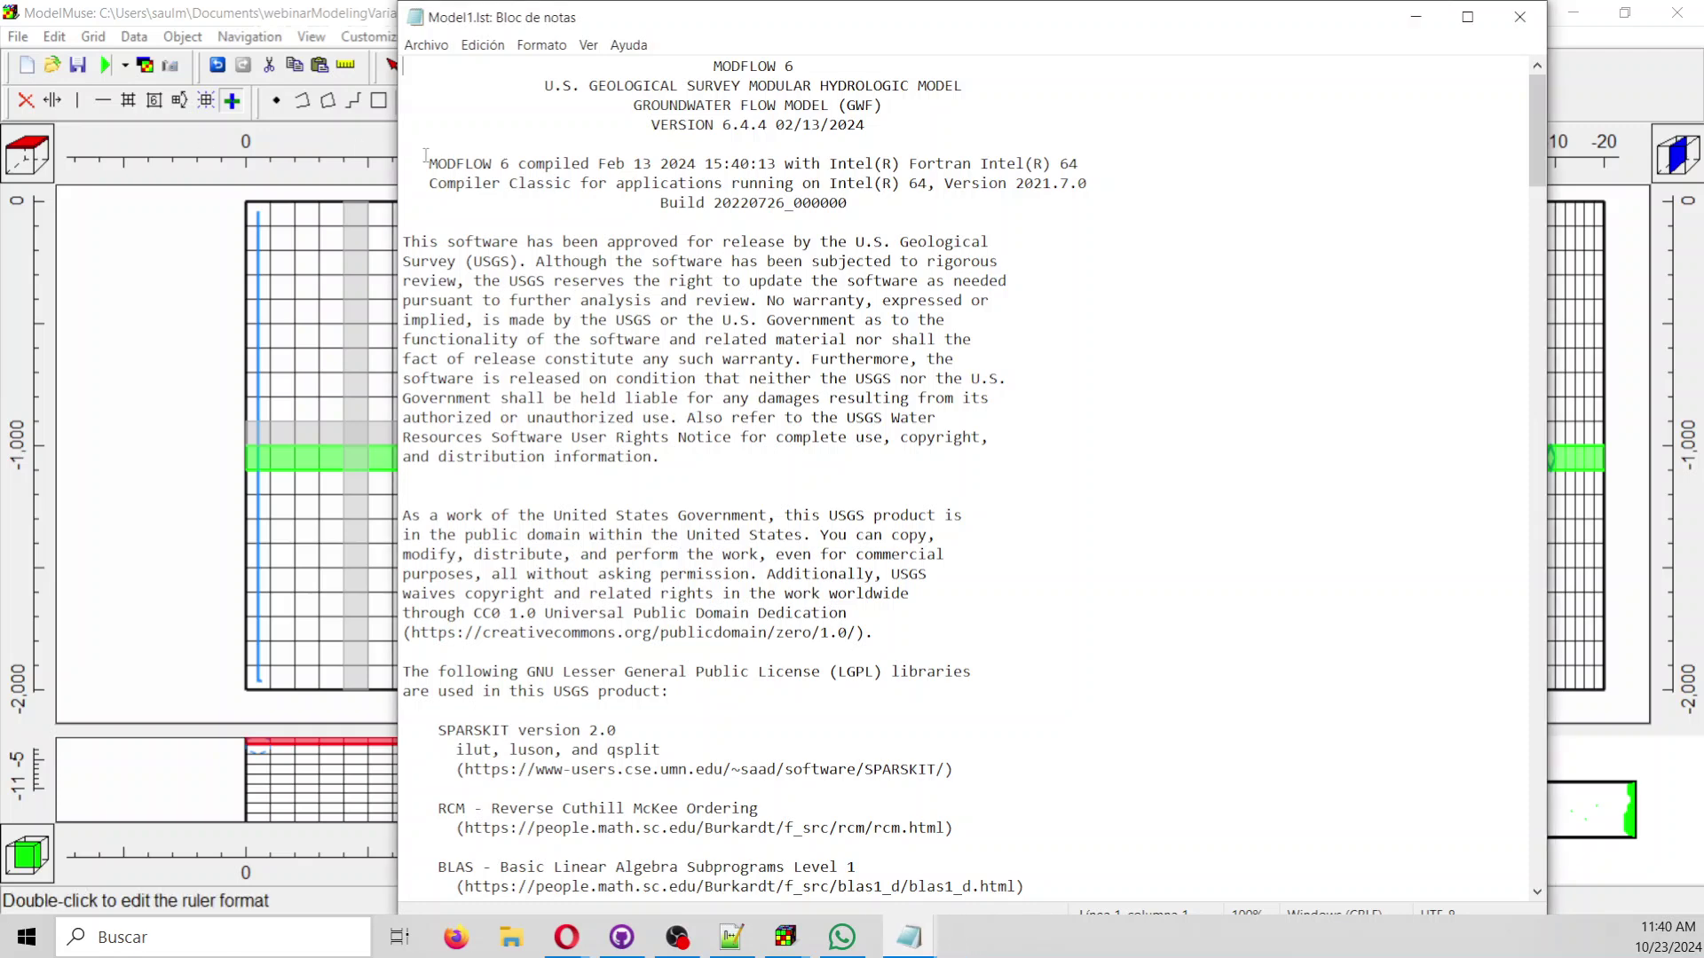
{"action": "left_click", "coordinate": [1520, 17]}
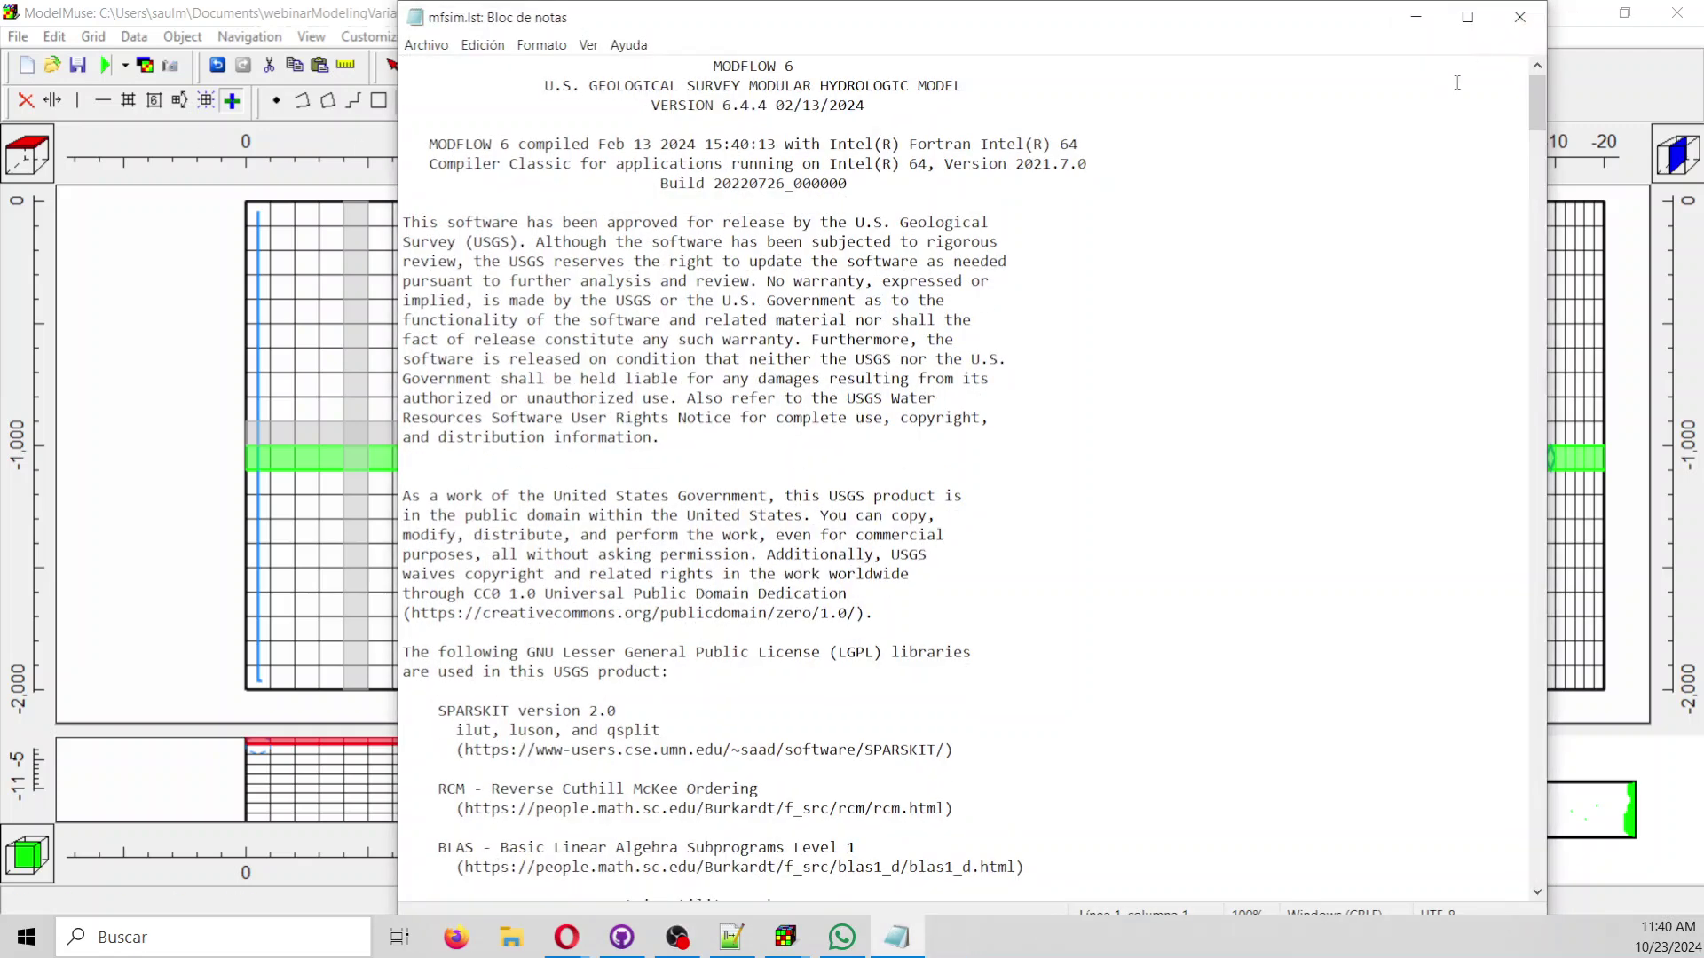
{"action": "left_click", "coordinate": [1519, 16]}
Check the default formulas of the Heat and Salinity initial concentration data sets, and apply and close the data set editor.
{"action": "left_click", "coordinate": [130, 39]}
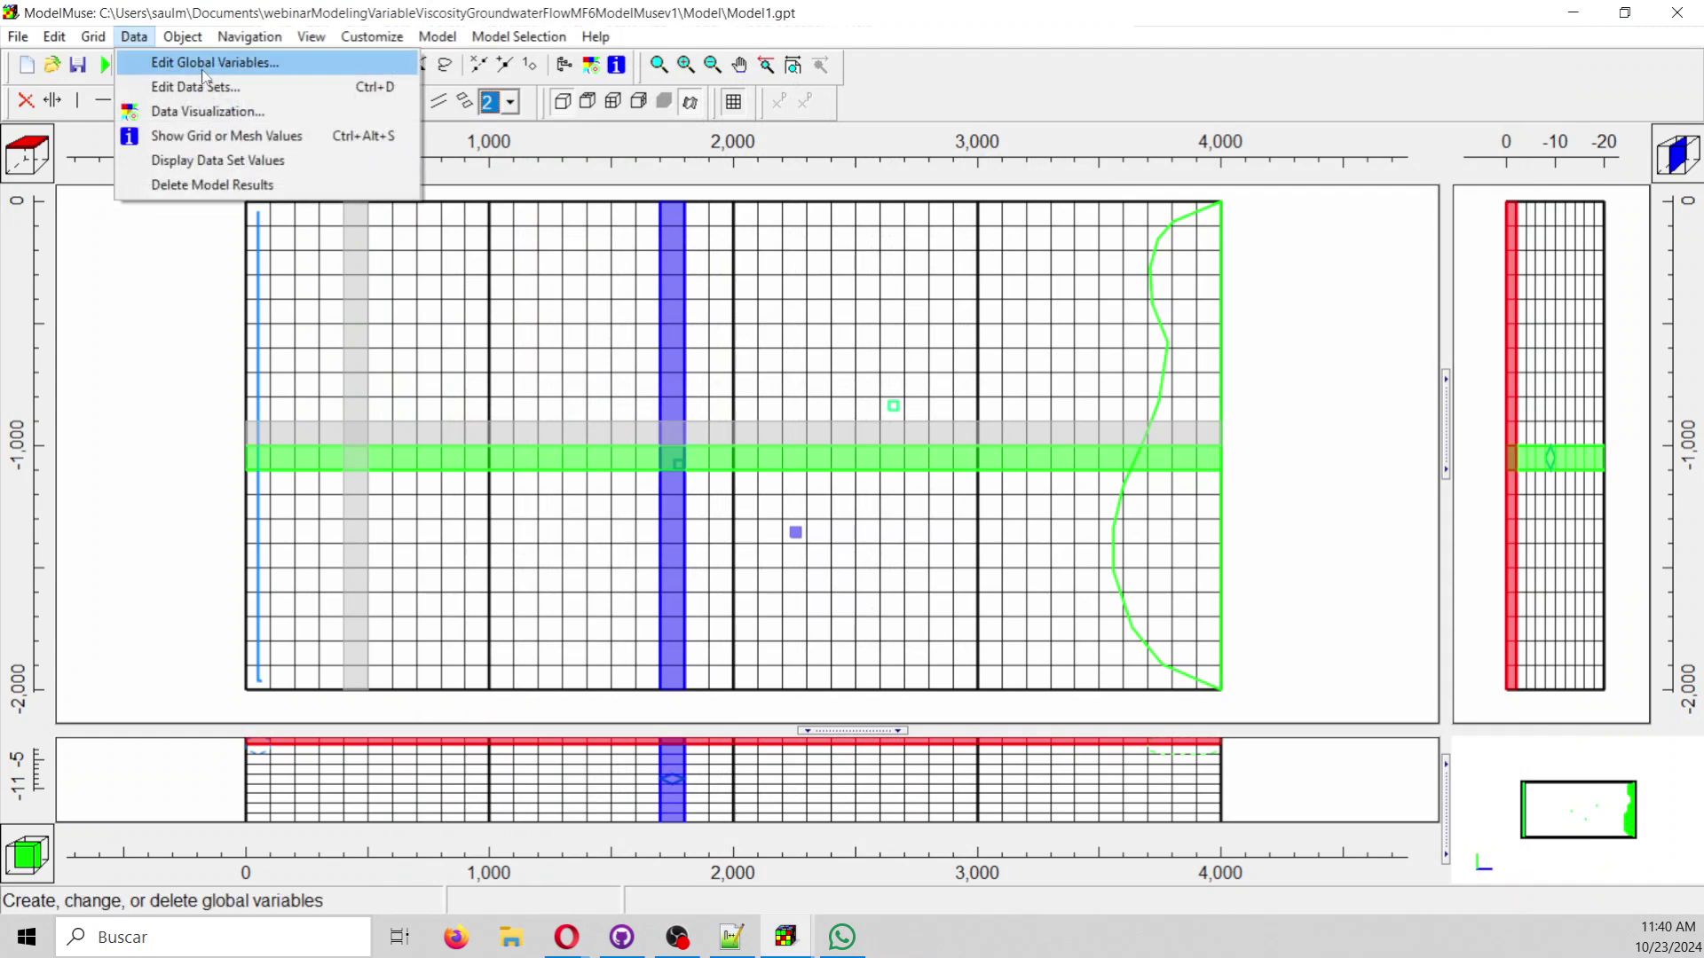
{"action": "left_click", "coordinate": [204, 86]}
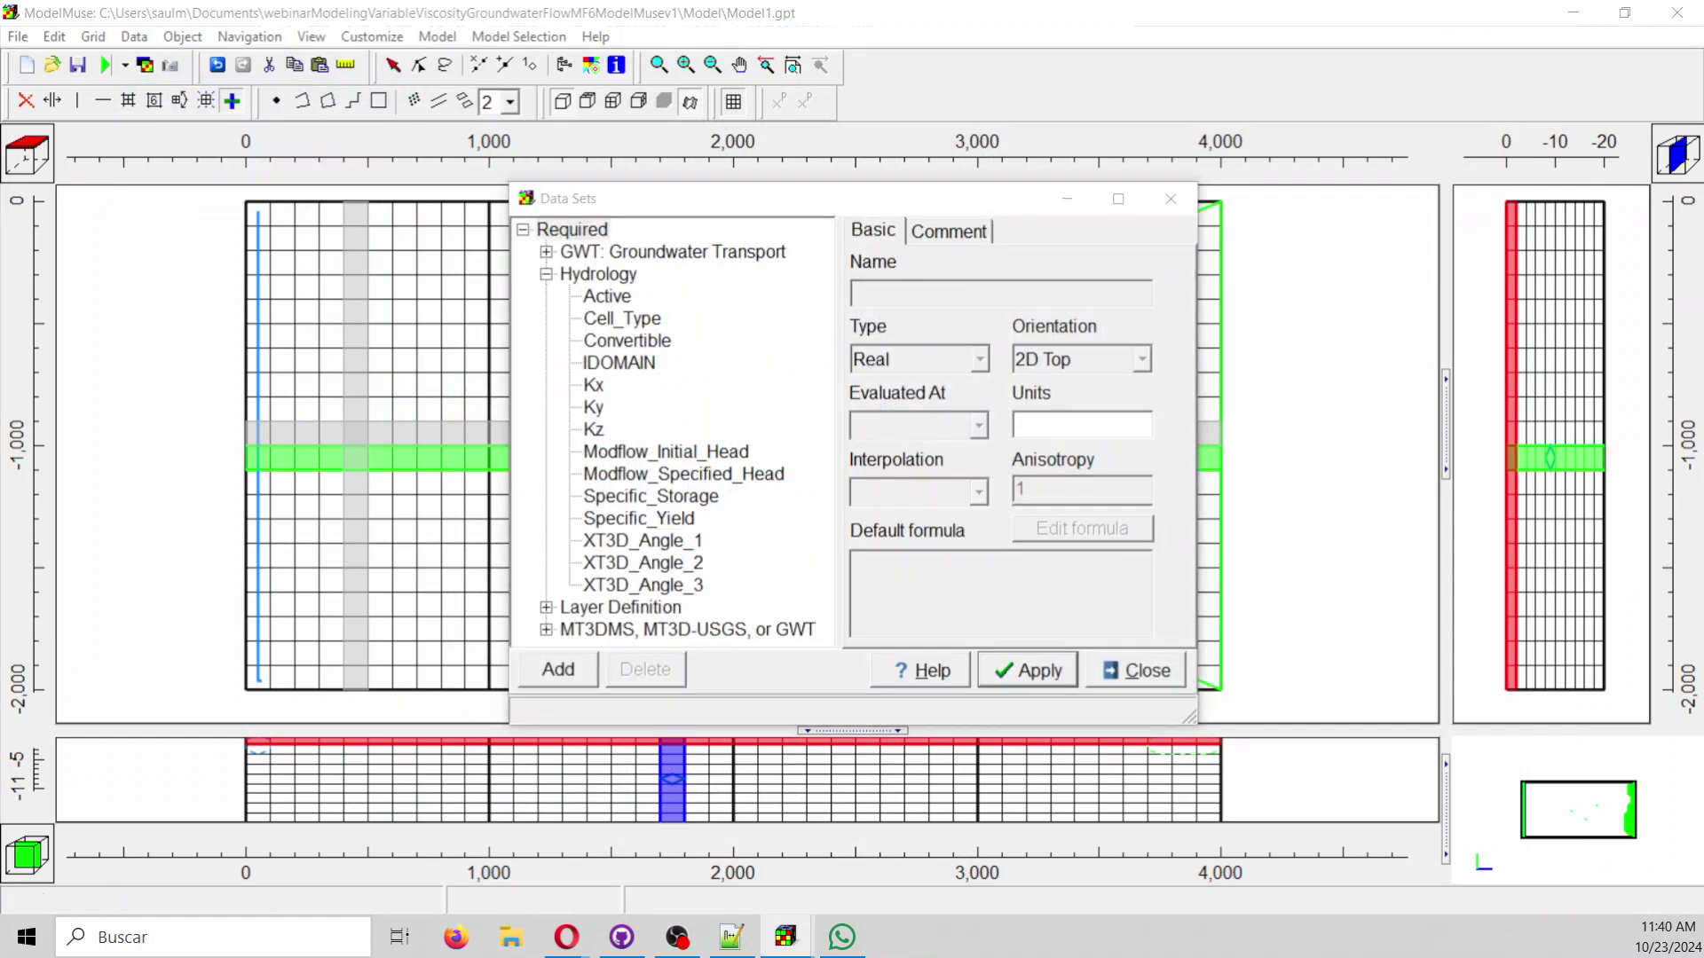
{"action": "left_click", "coordinate": [546, 630]}
{"action": "left_click", "coordinate": [665, 543]}
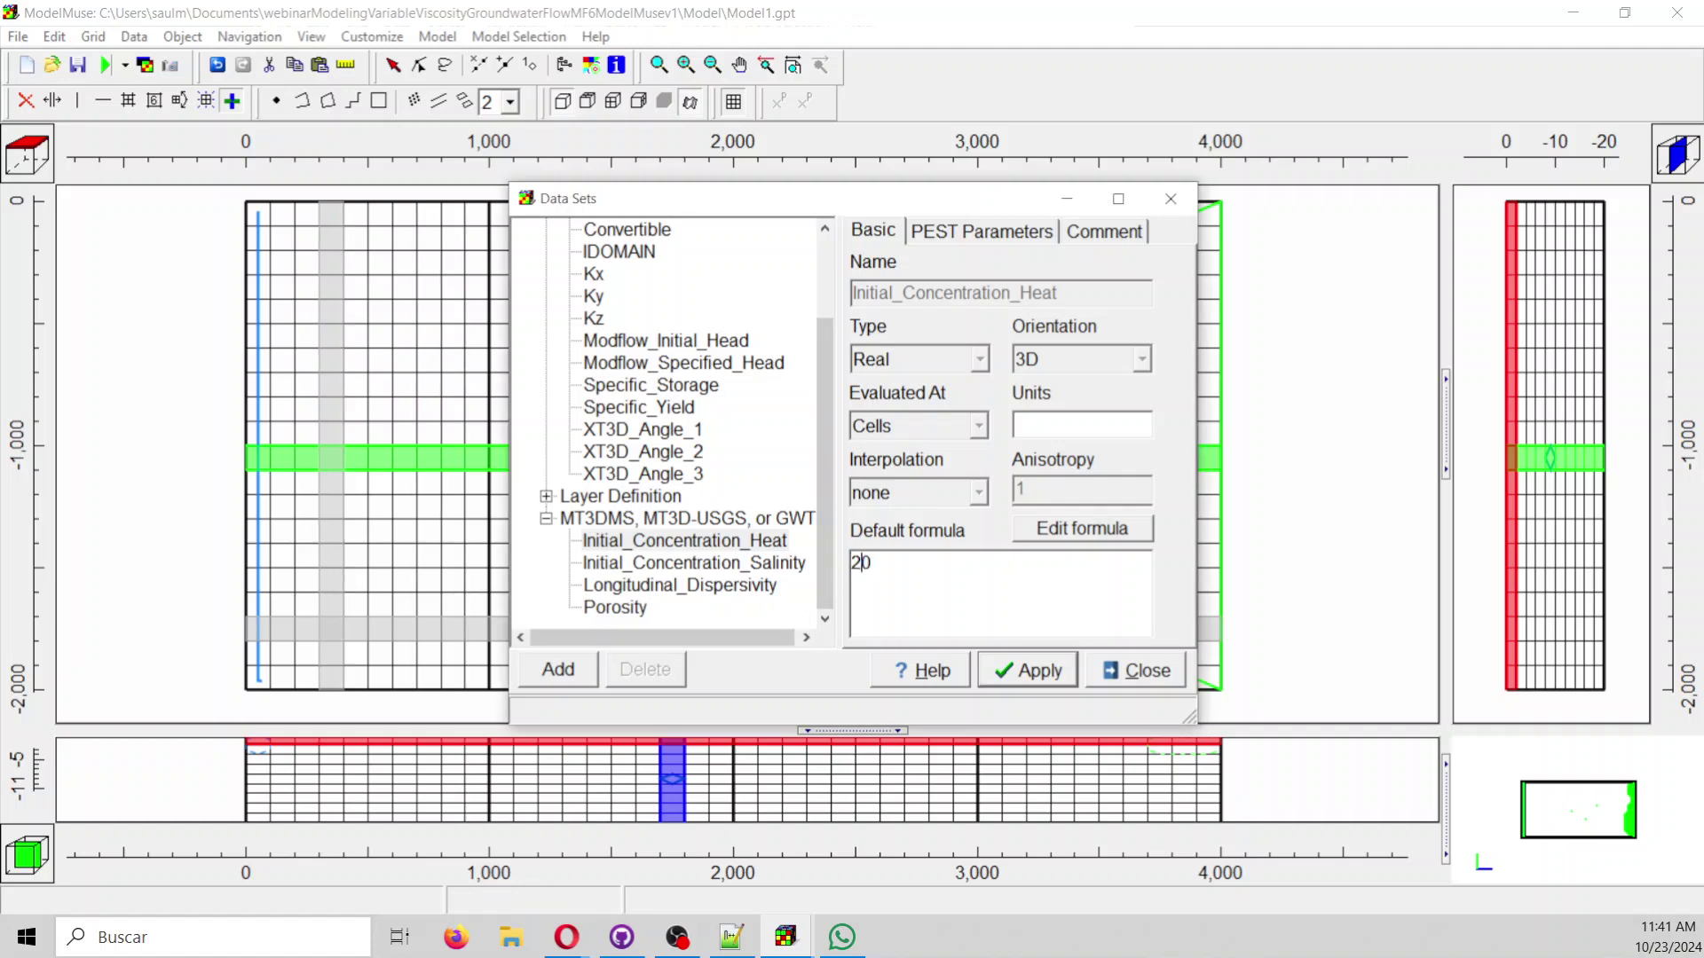
{"action": "left_click", "coordinate": [736, 568]}
{"action": "left_click", "coordinate": [751, 544]}
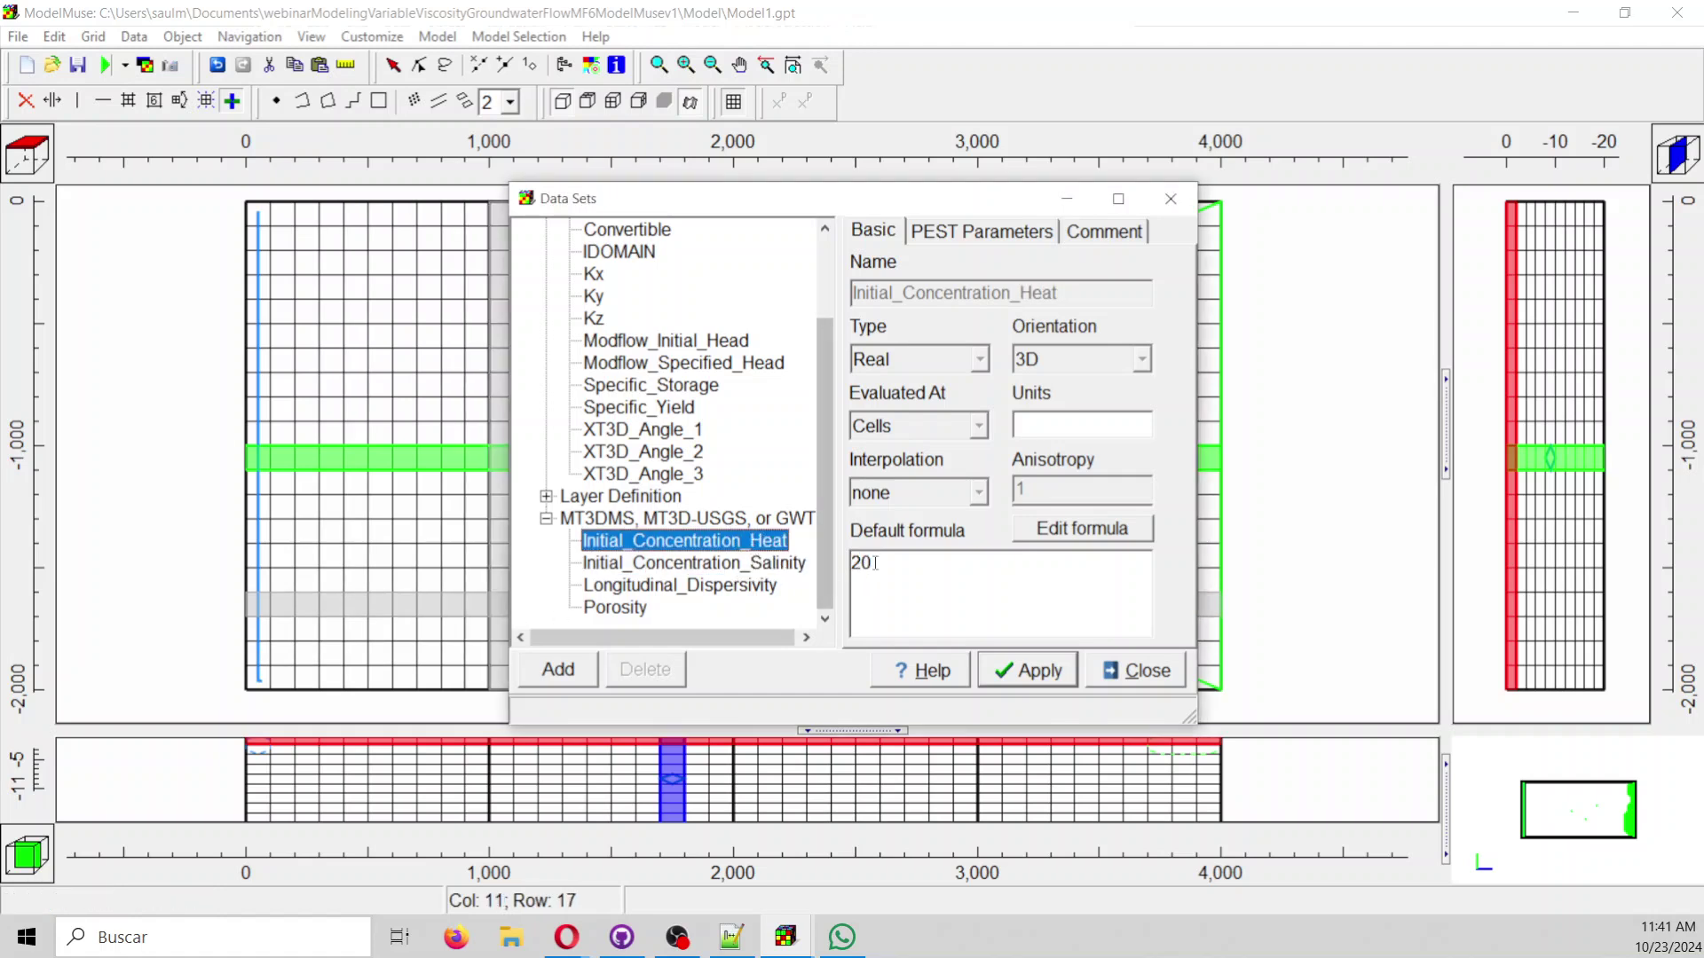
{"action": "left_click", "coordinate": [1040, 672]}
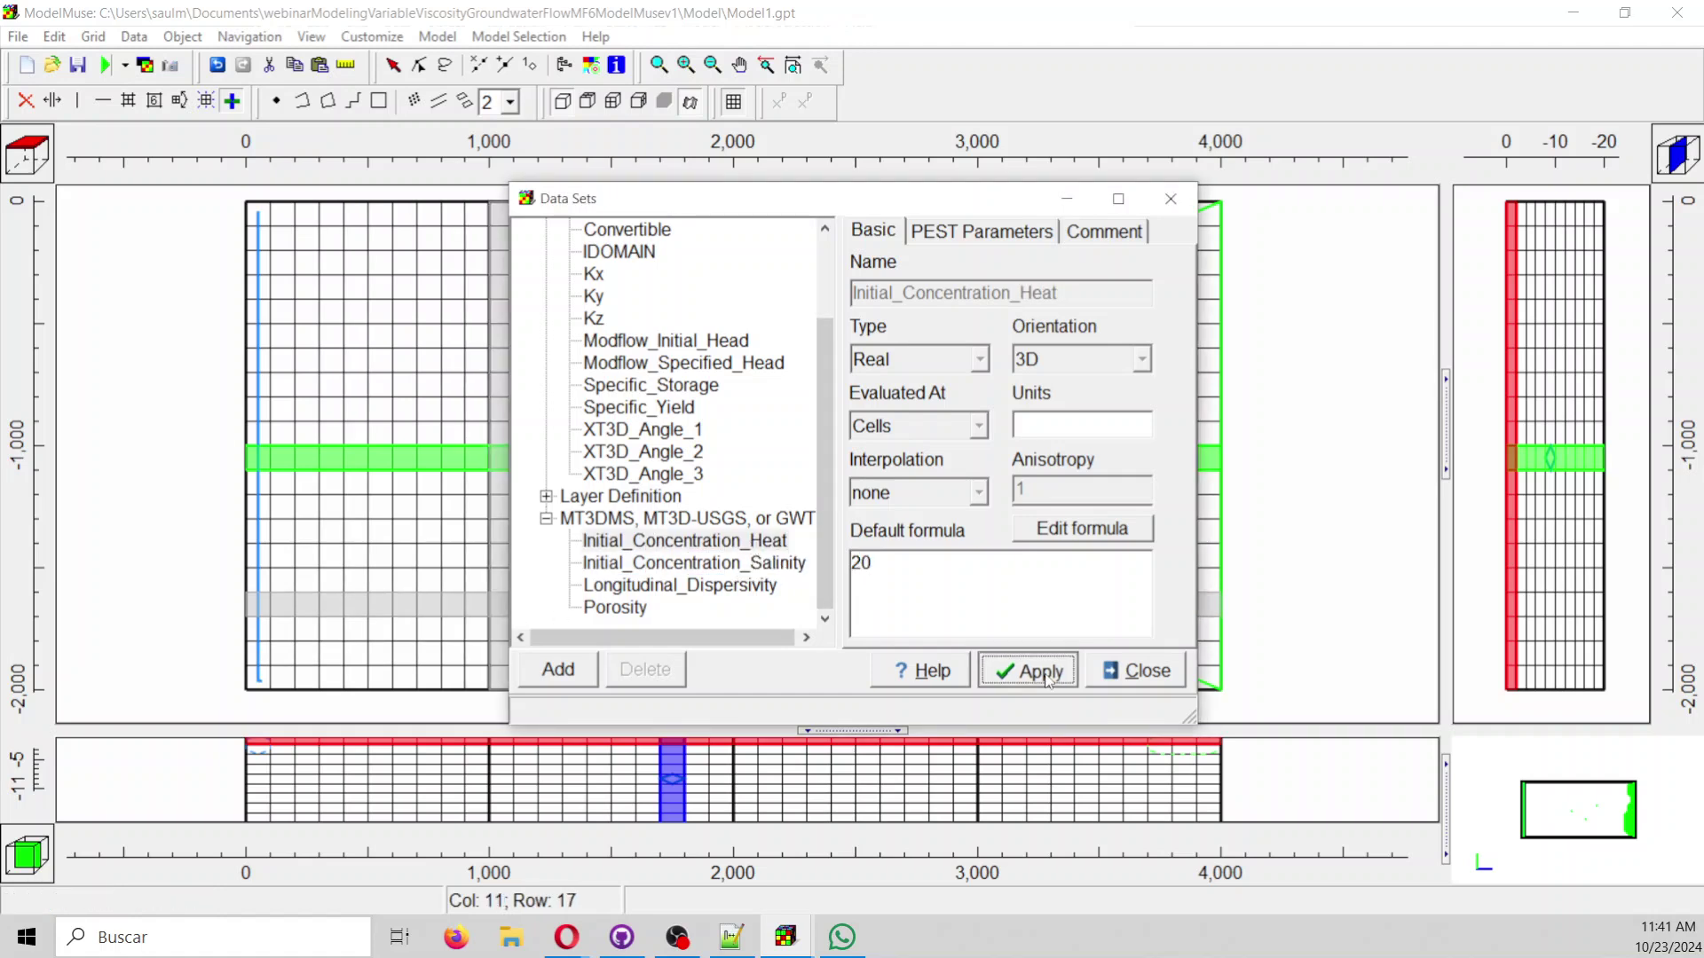
{"action": "left_click", "coordinate": [1140, 672]}
Save the model and rerun MODFLOW 6, overwriting Model1.nam and continuing past the version warning.
{"action": "left_click", "coordinate": [77, 64]}
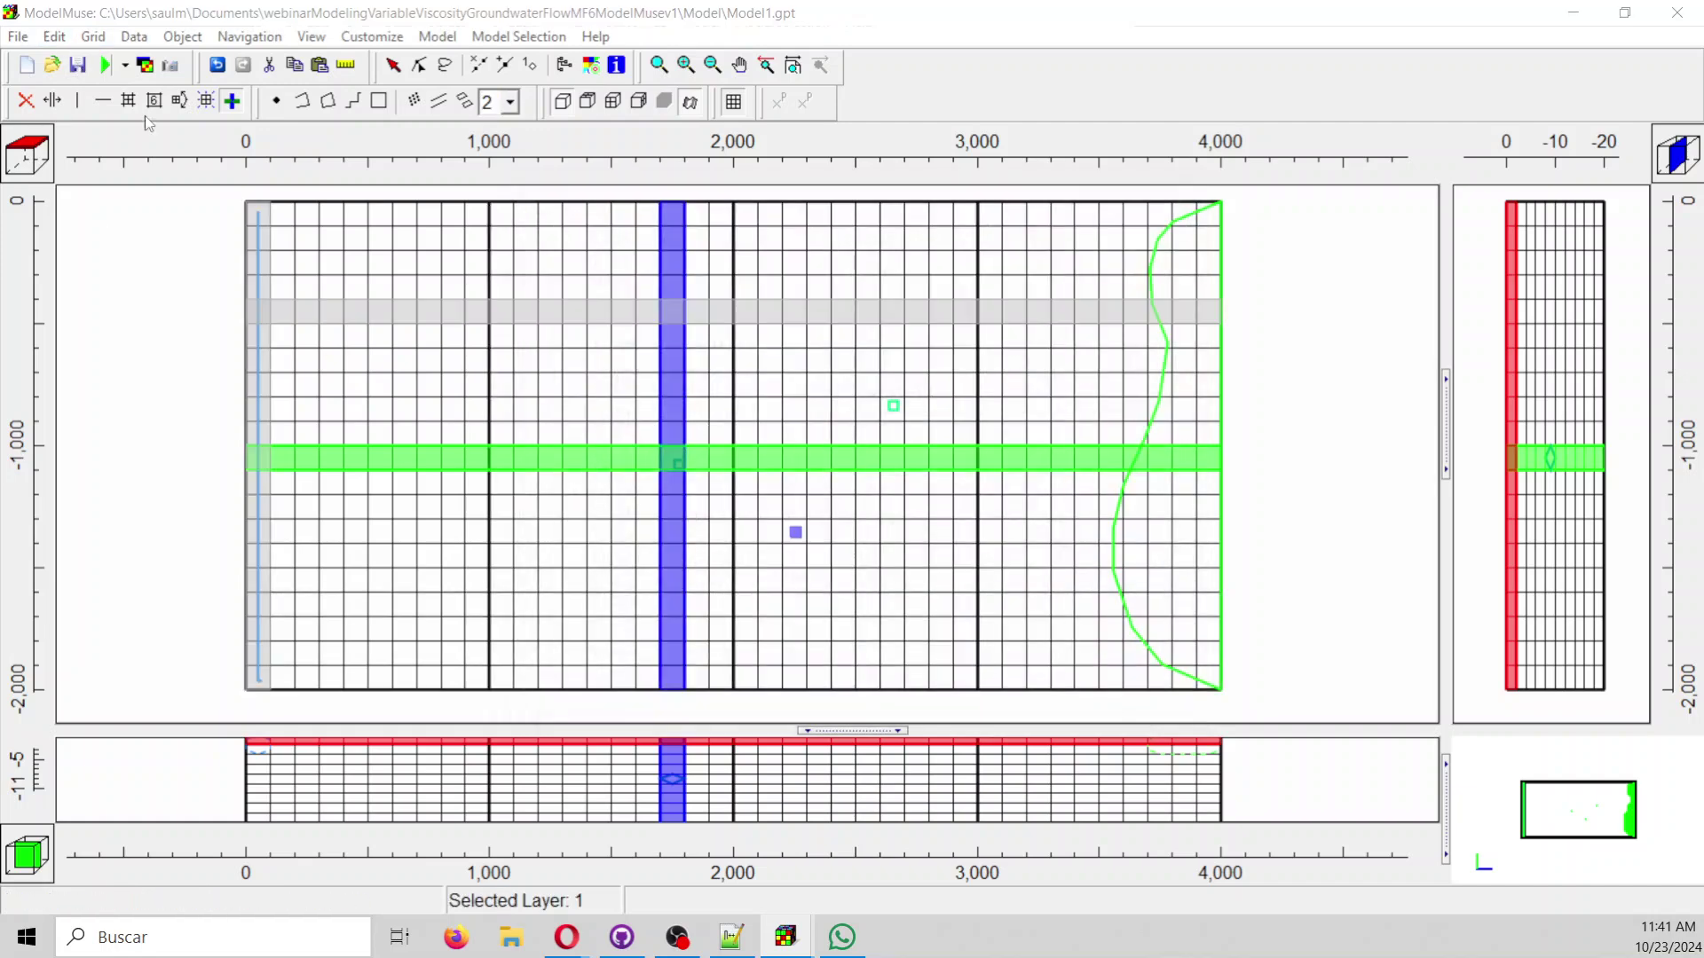
{"action": "left_click", "coordinate": [851, 531]}
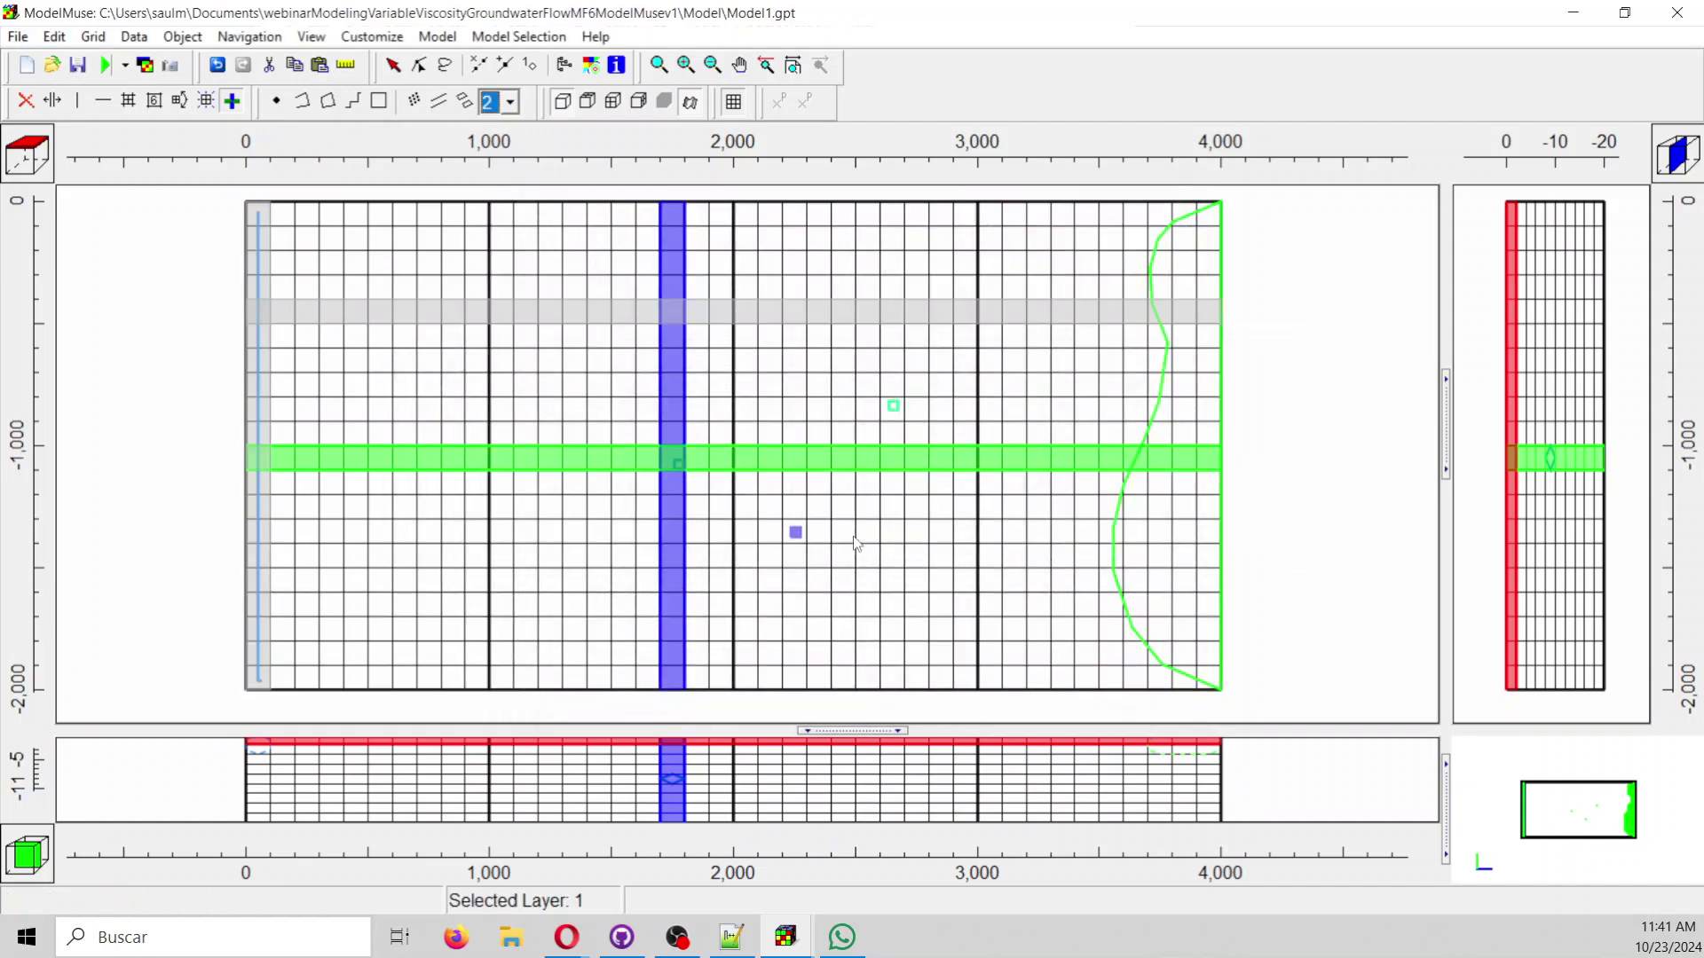
{"action": "left_click", "coordinate": [105, 67]}
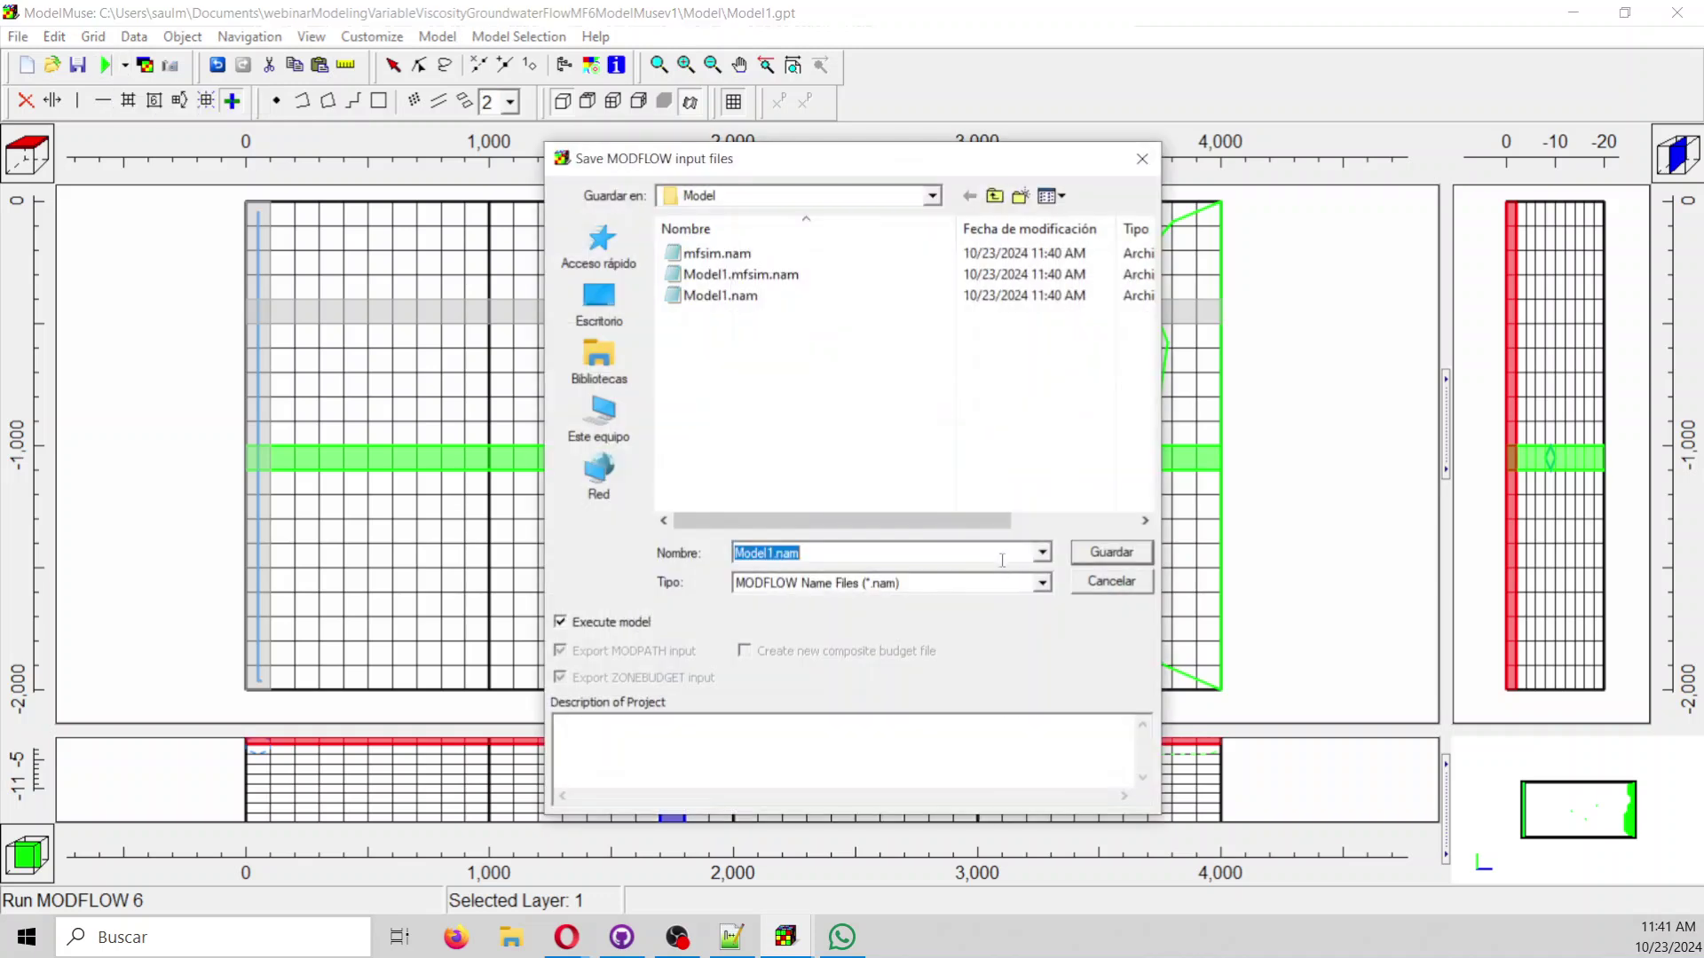
{"action": "left_click", "coordinate": [1088, 556]}
{"action": "left_click", "coordinate": [907, 469]}
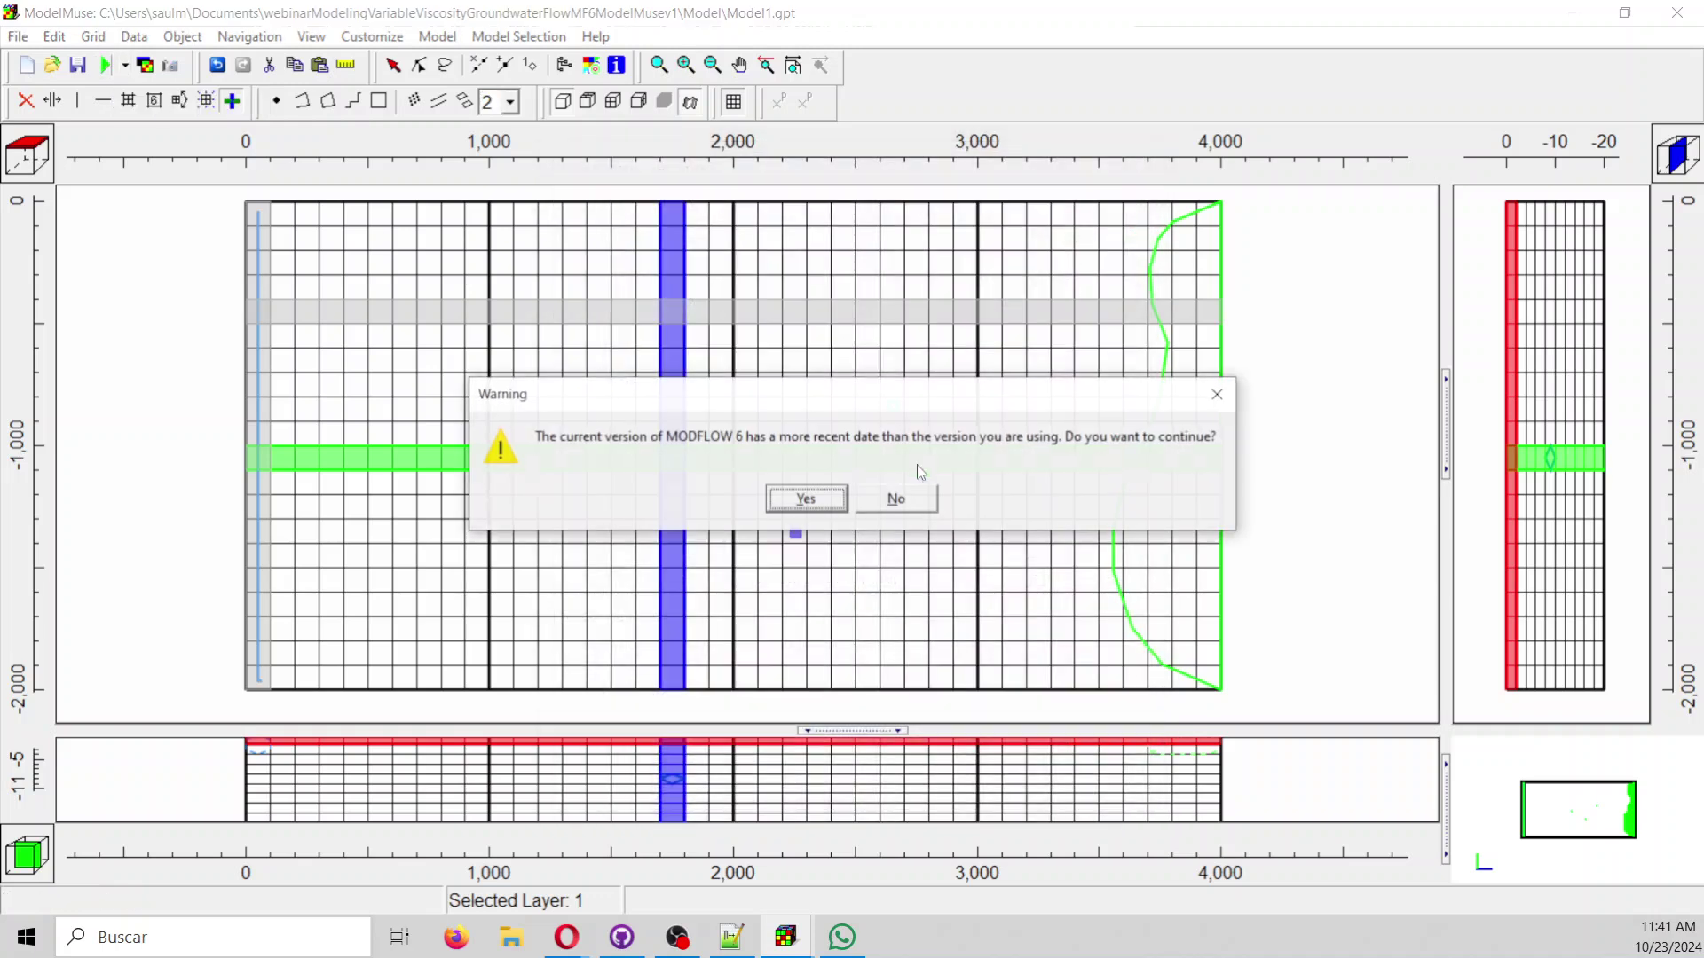
{"action": "left_click", "coordinate": [799, 502]}
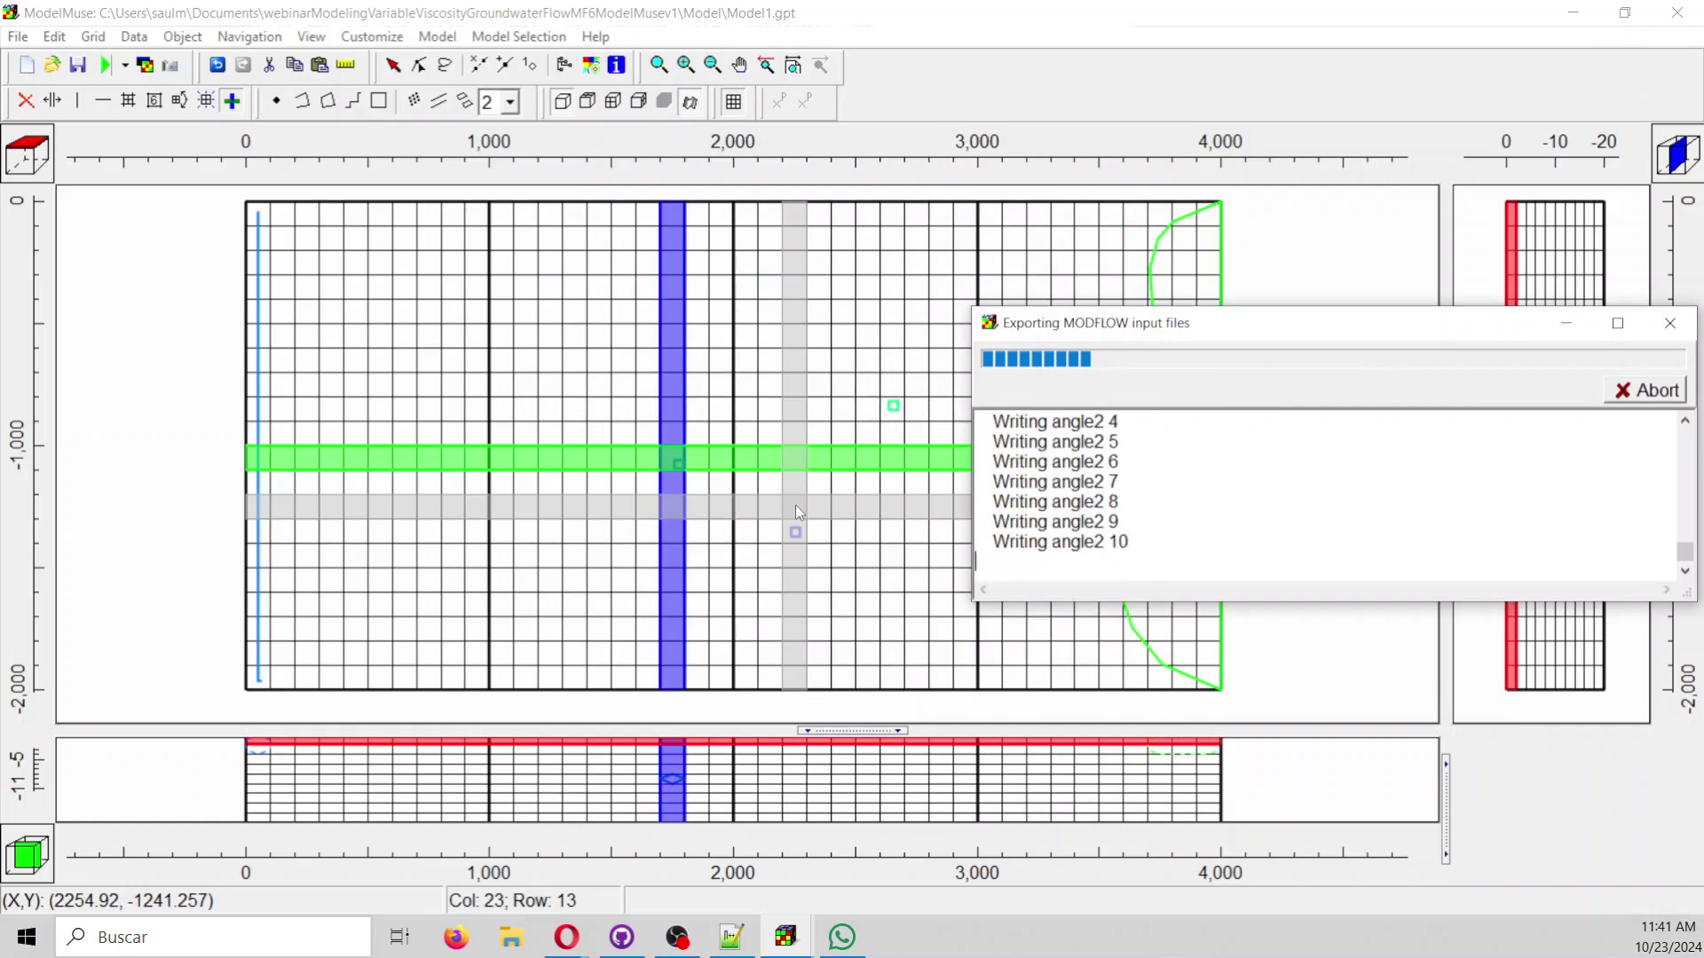
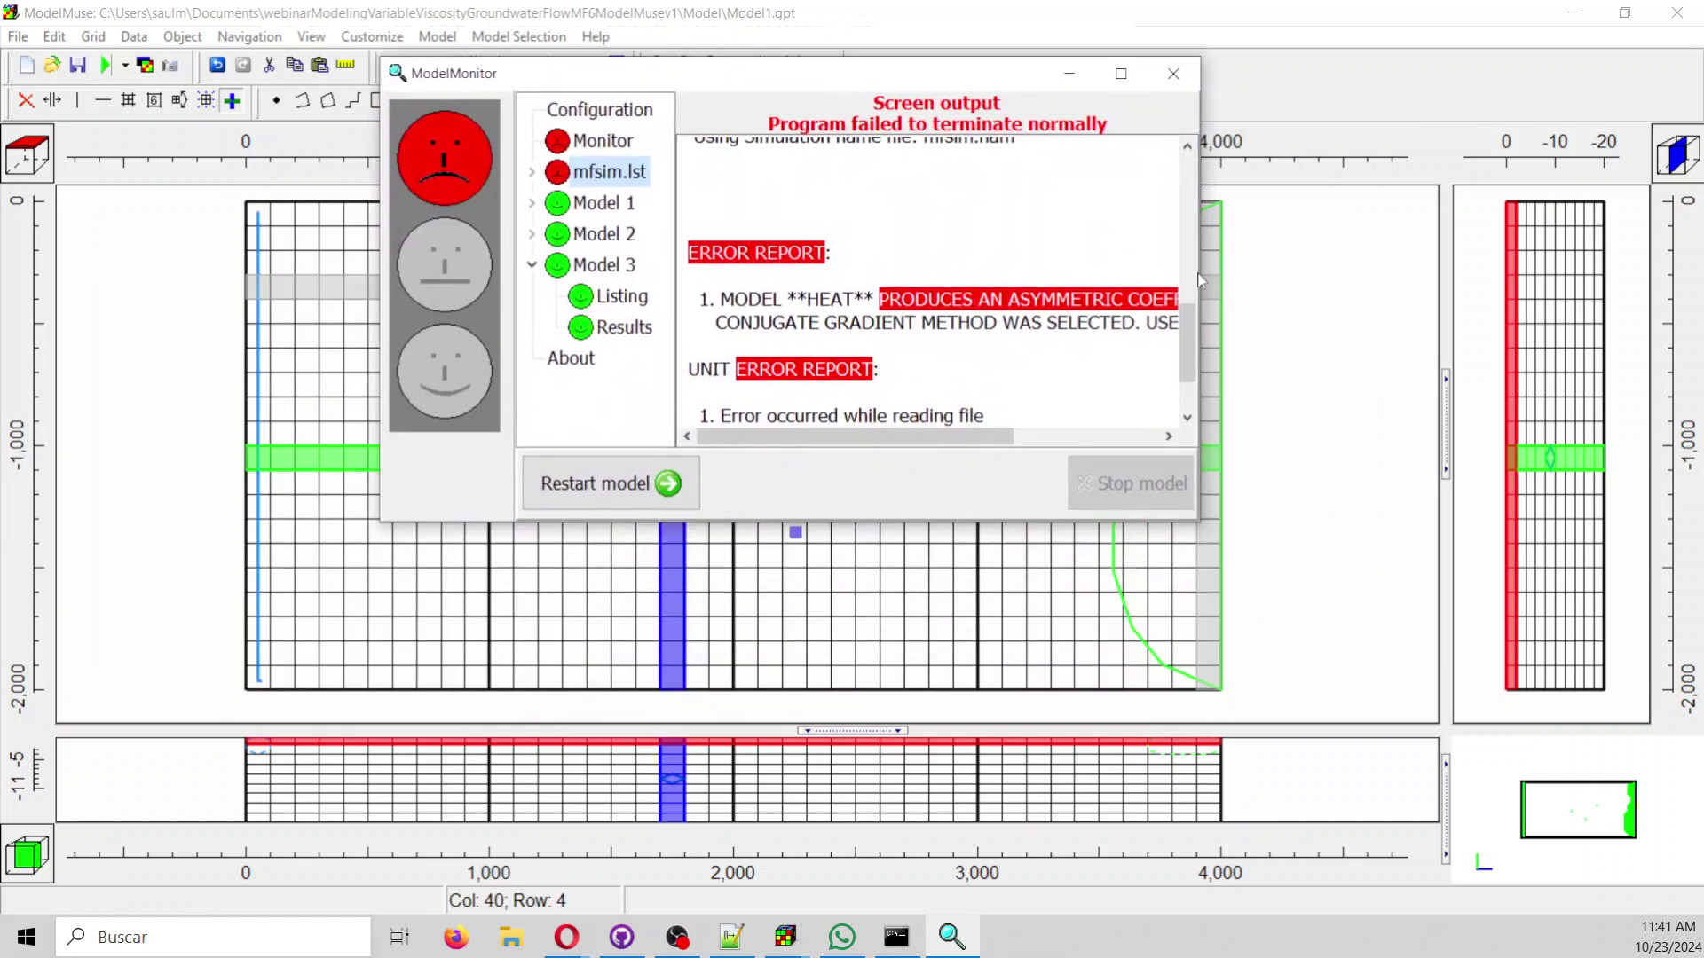
Read the error report in the run monitor's screen output, and close the monitor and the listing files.
{"action": "scroll", "coordinate": [906, 442], "scroll_direction": "up", "scroll_amount": 1}
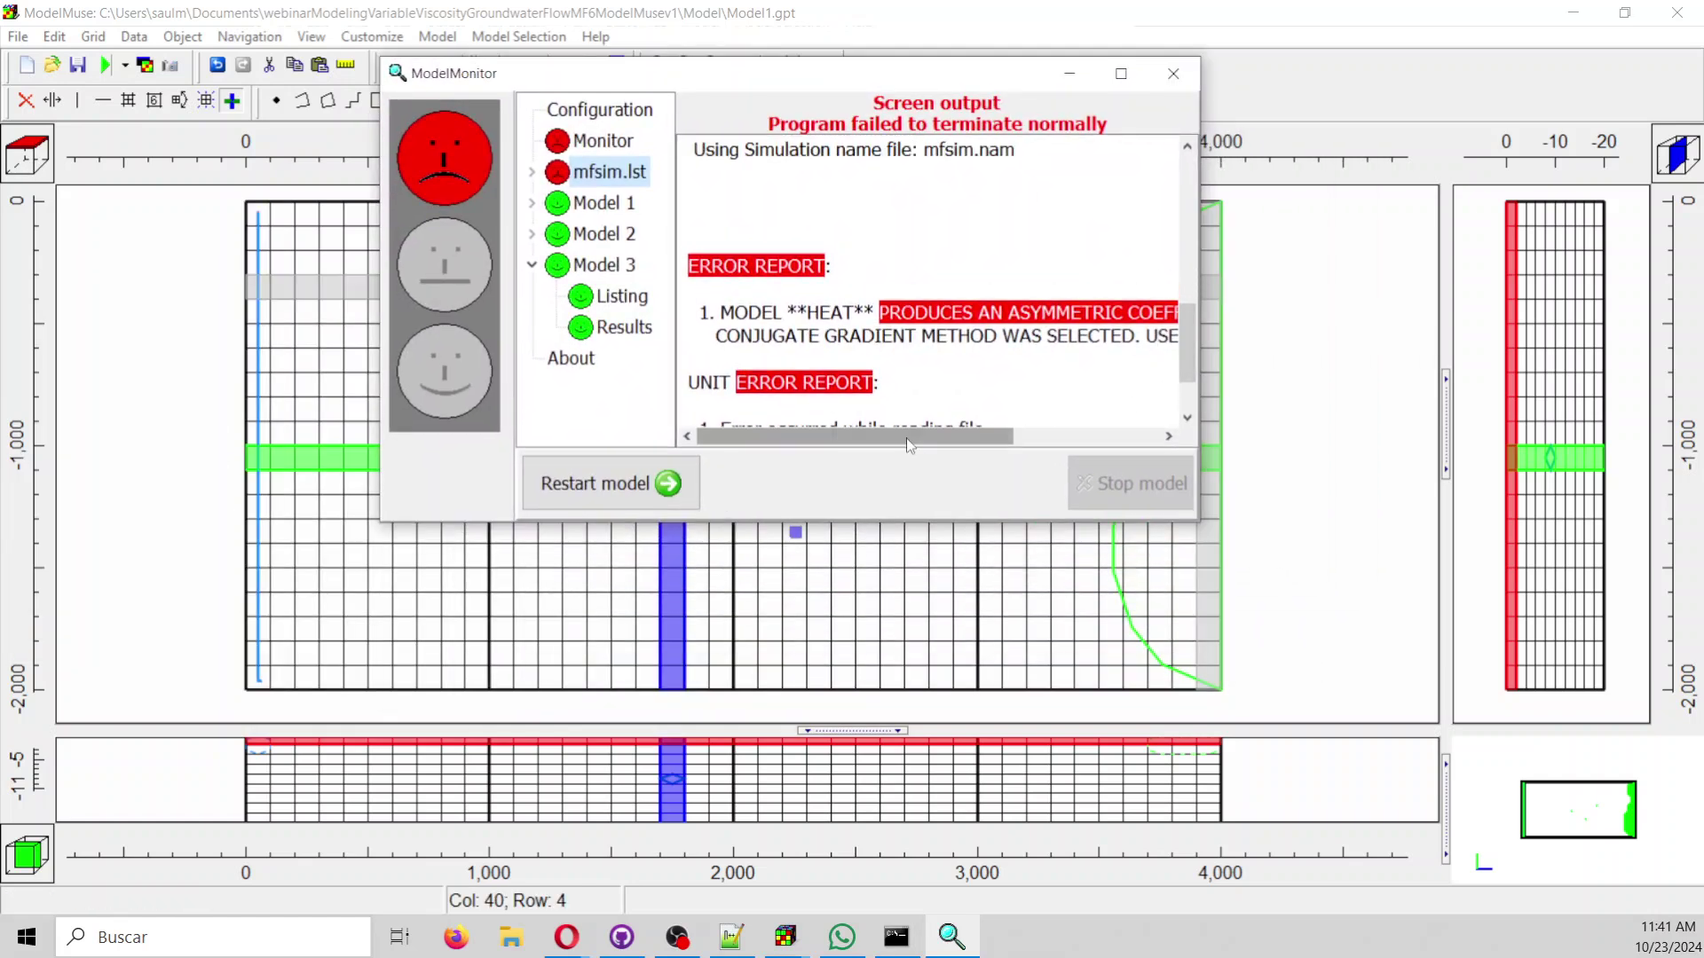
{"action": "mouse_move", "coordinate": [907, 439]}
{"action": "left_mouse_down"}
{"action": "mouse_move", "coordinate": [1141, 449]}
{"action": "mouse_move", "coordinate": [923, 444]}
{"action": "left_mouse_up"}
{"action": "left_click", "coordinate": [1173, 73]}
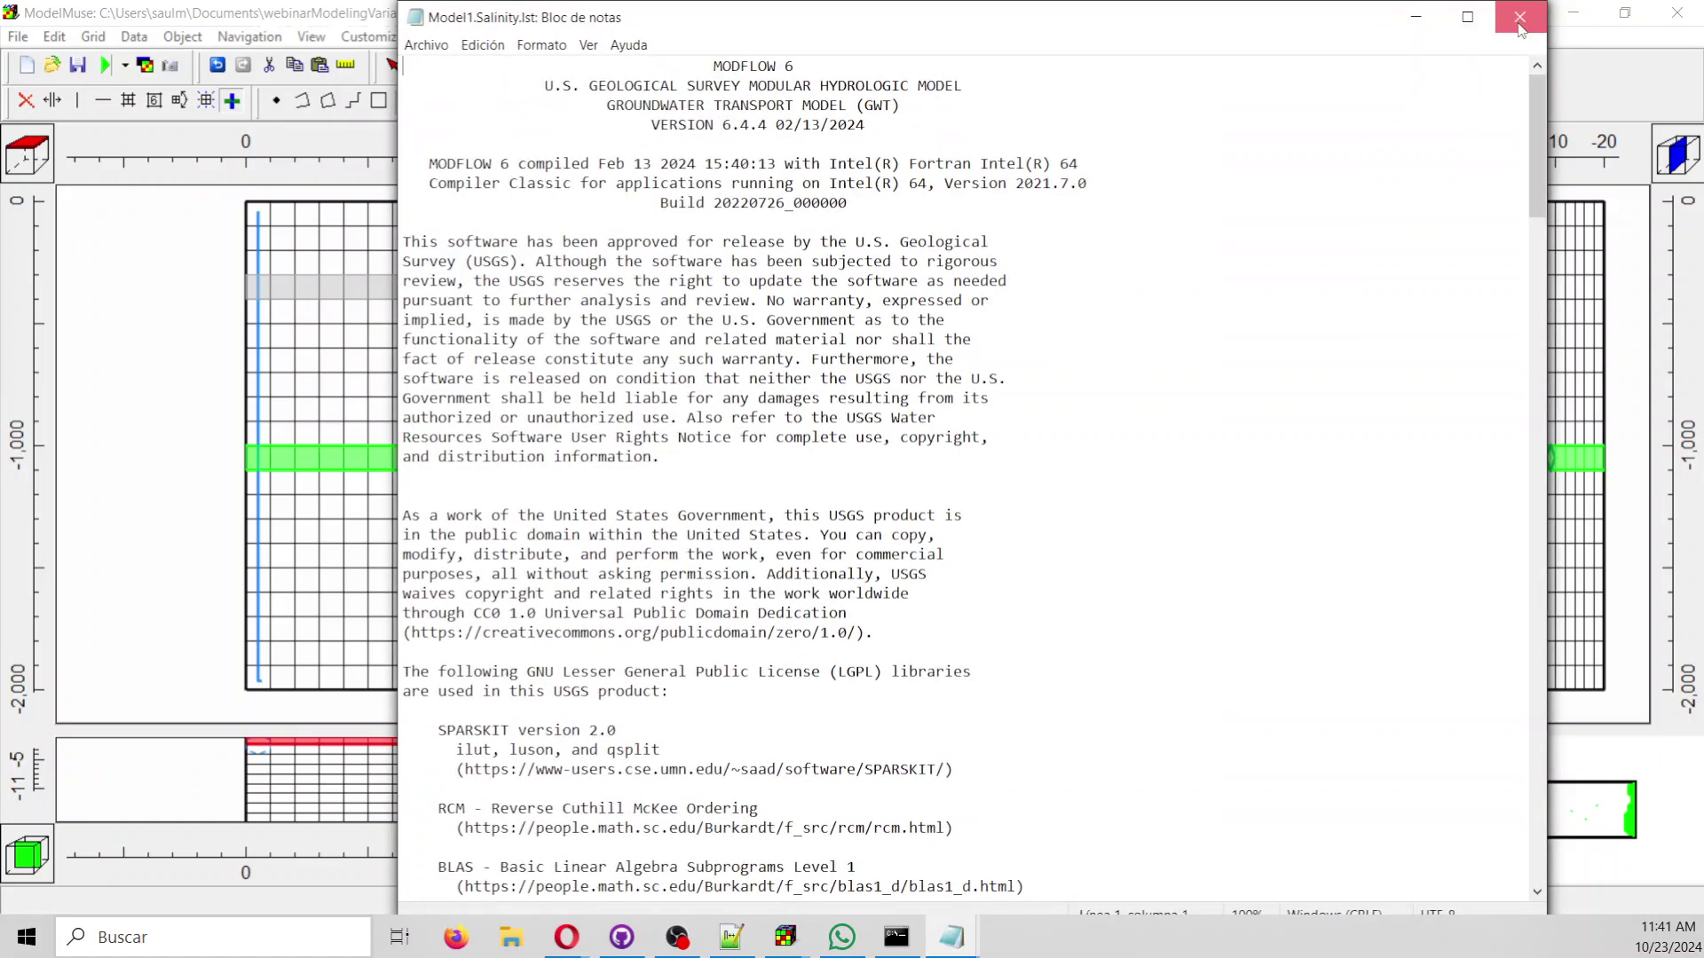
{"action": "left_click", "coordinate": [1520, 18]}
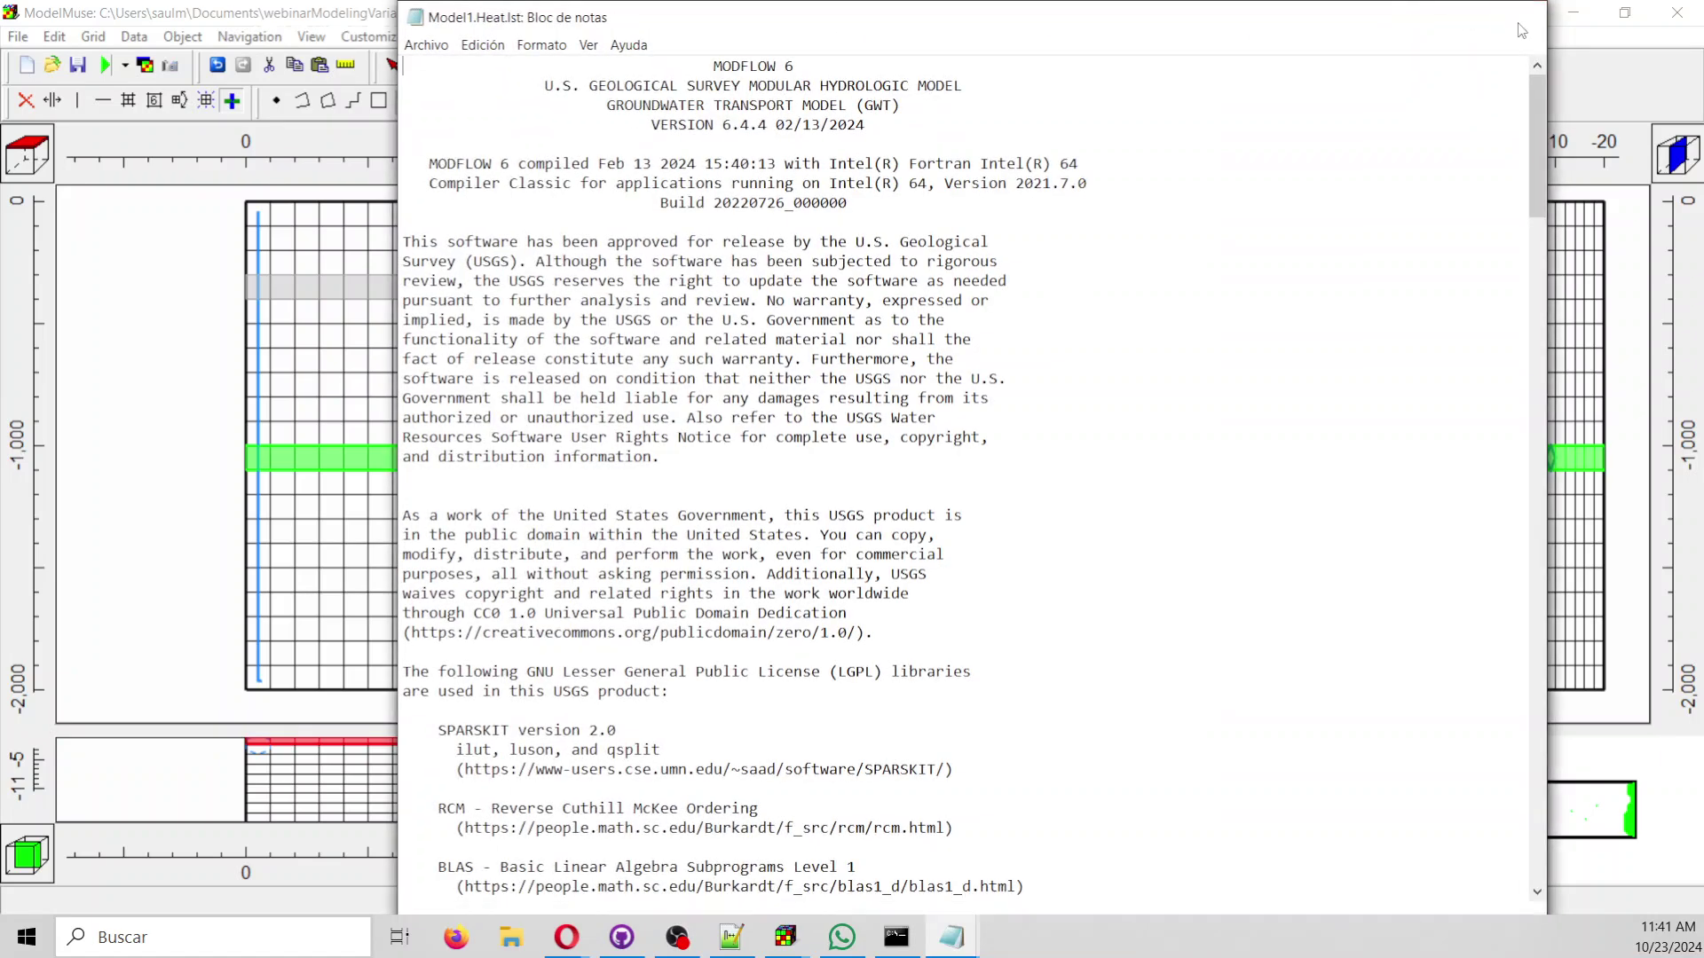
{"action": "left_click", "coordinate": [1519, 18]}
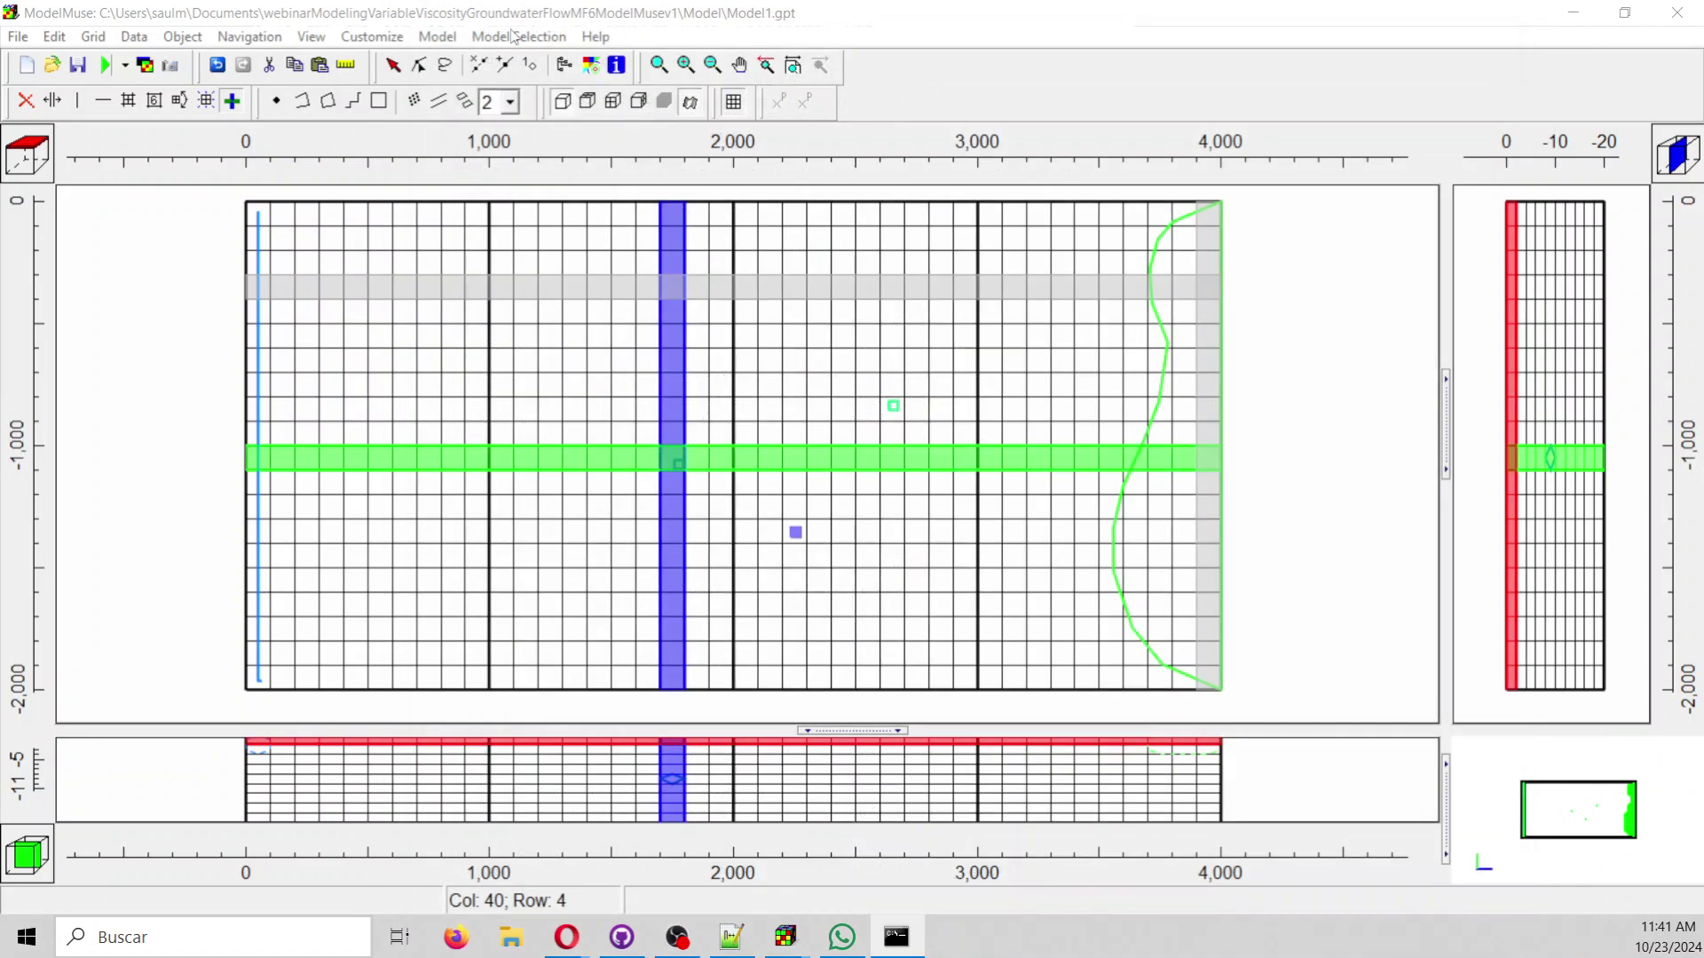
In the MODFLOW packages, override the linear acceleration of the Heat transport IMS solver with BICGSTAB.
{"action": "left_click", "coordinate": [437, 37]}
{"action": "left_click", "coordinate": [497, 87]}
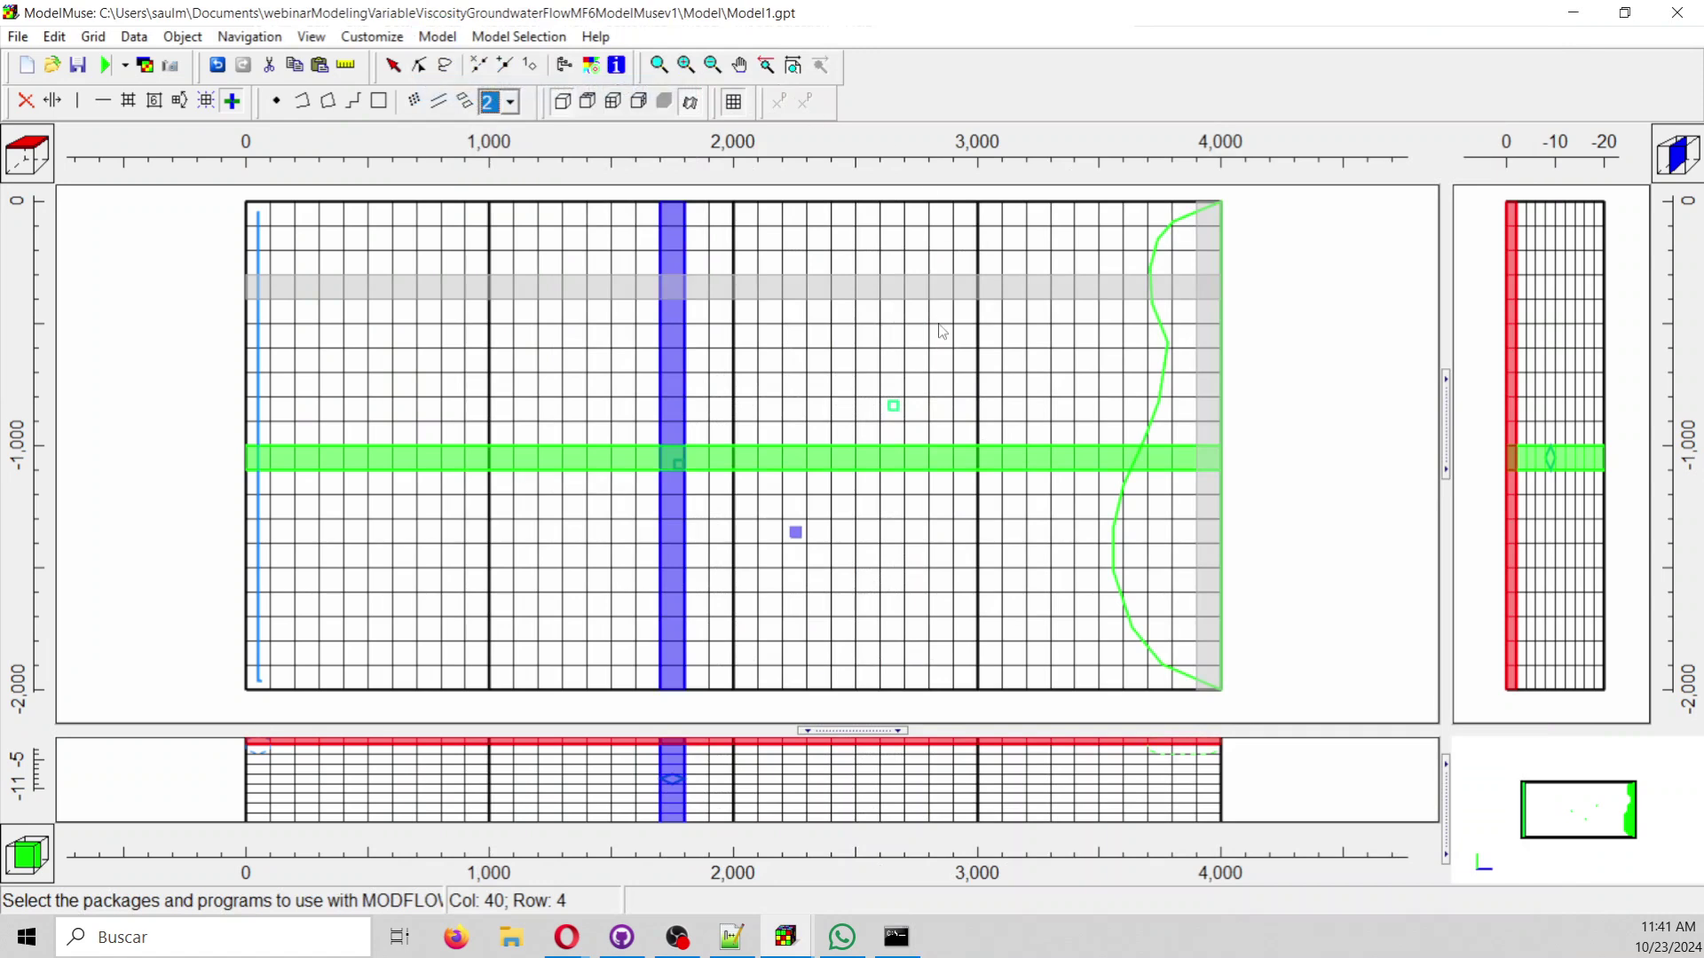
{"action": "left_click", "coordinate": [864, 188]}
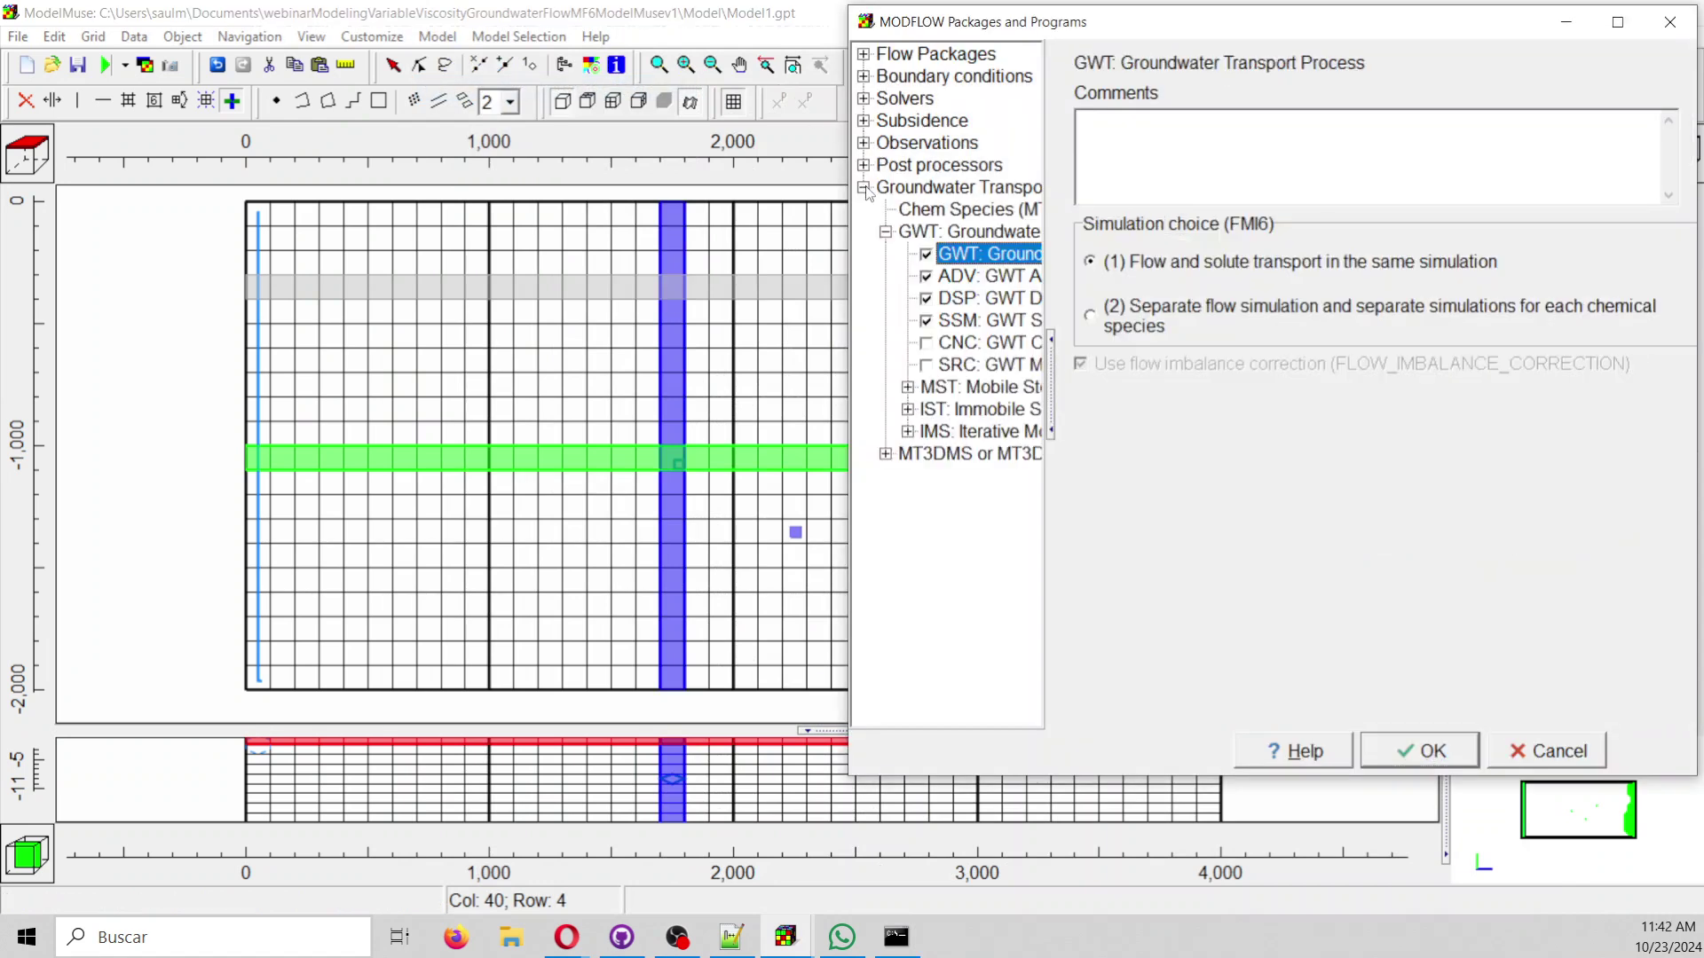
{"action": "left_click", "coordinate": [907, 409]}
{"action": "left_click", "coordinate": [907, 477]}
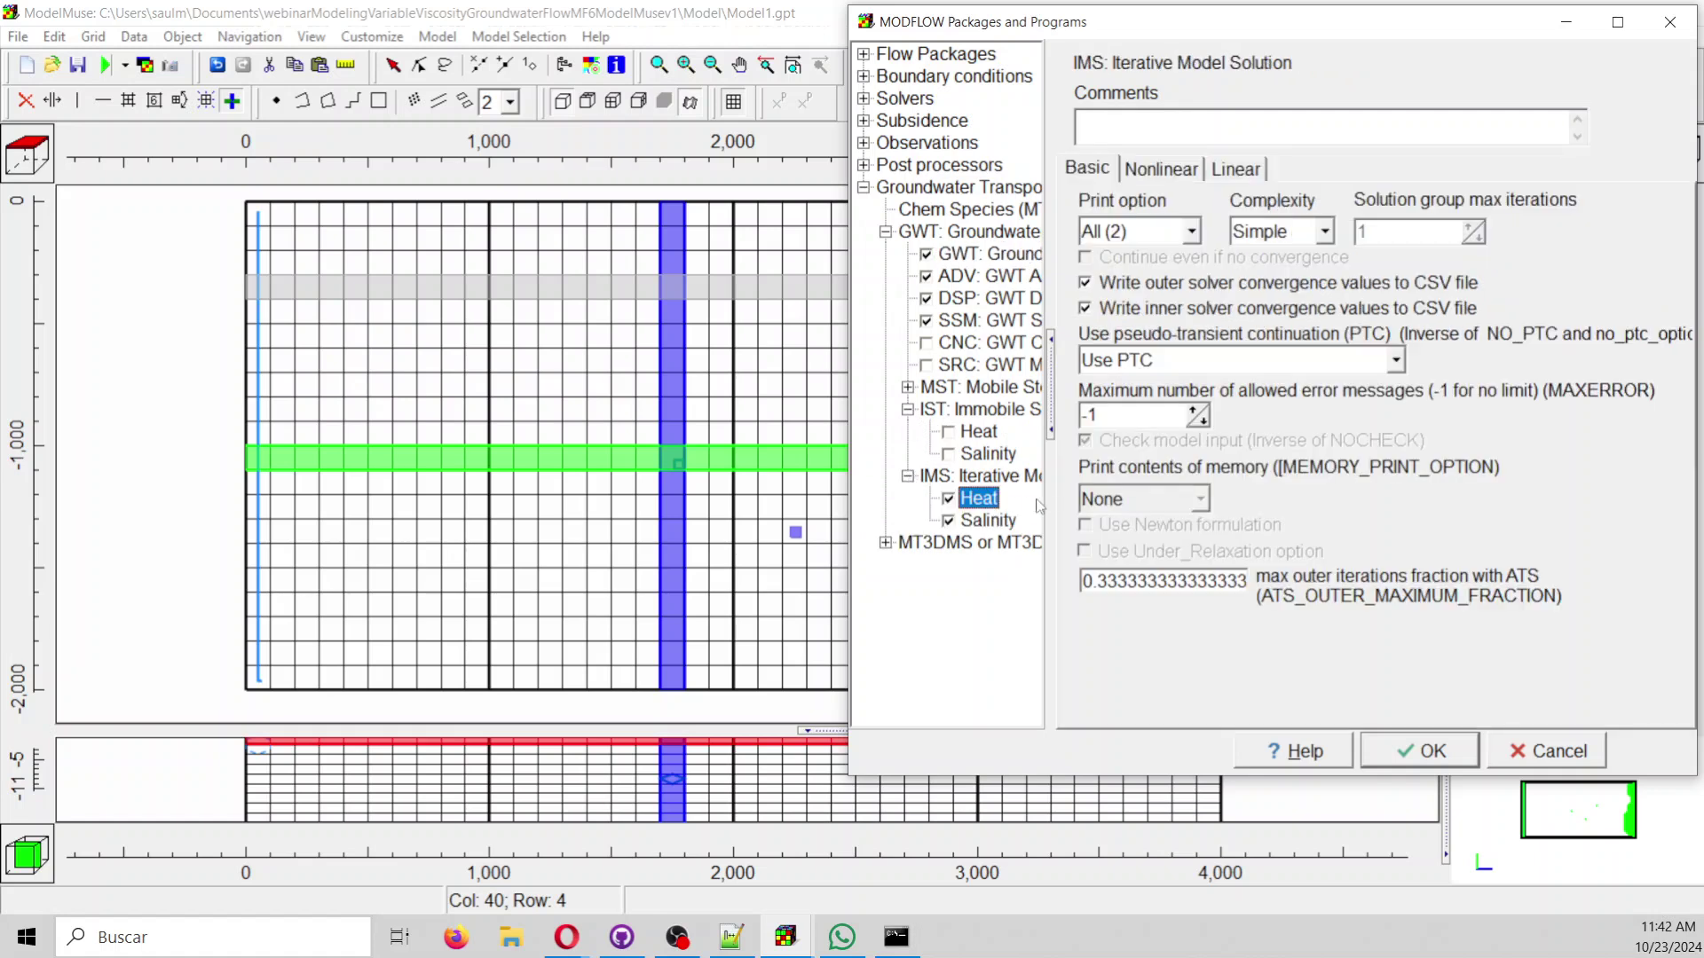
{"action": "left_click", "coordinate": [1245, 170]}
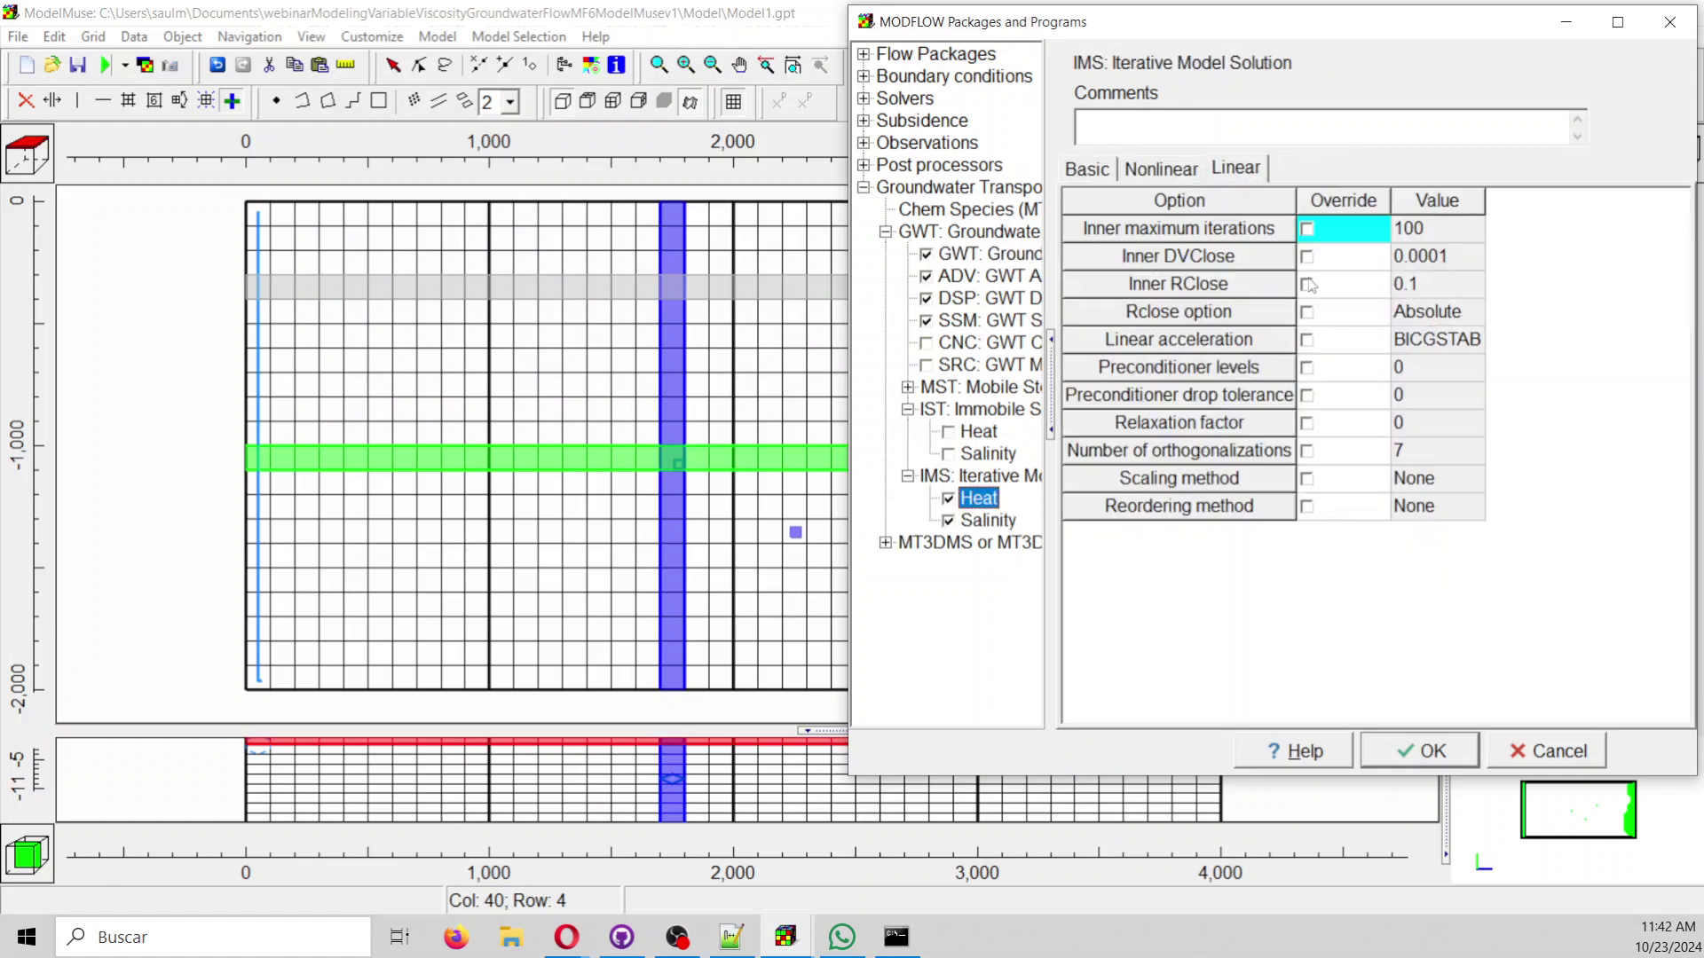
{"action": "left_click", "coordinate": [1308, 339]}
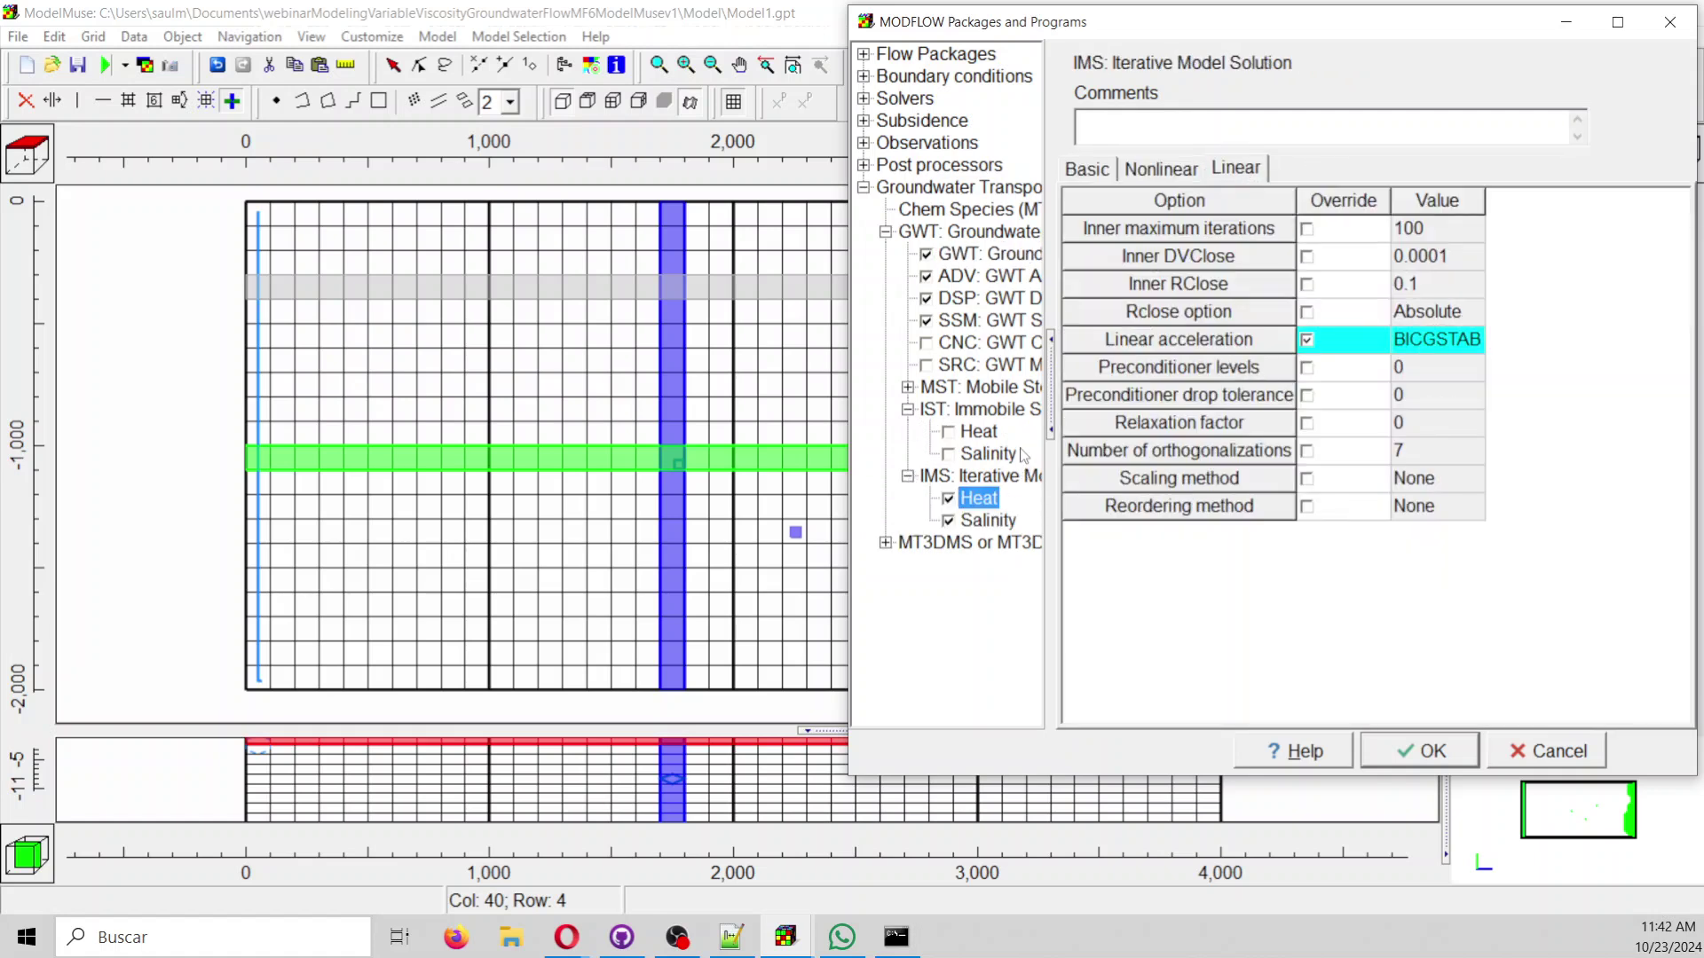
Review the linear options of the Salinity and Heat IMS solvers and accept the package changes.
{"action": "left_click", "coordinate": [994, 522]}
{"action": "left_click", "coordinate": [1240, 172]}
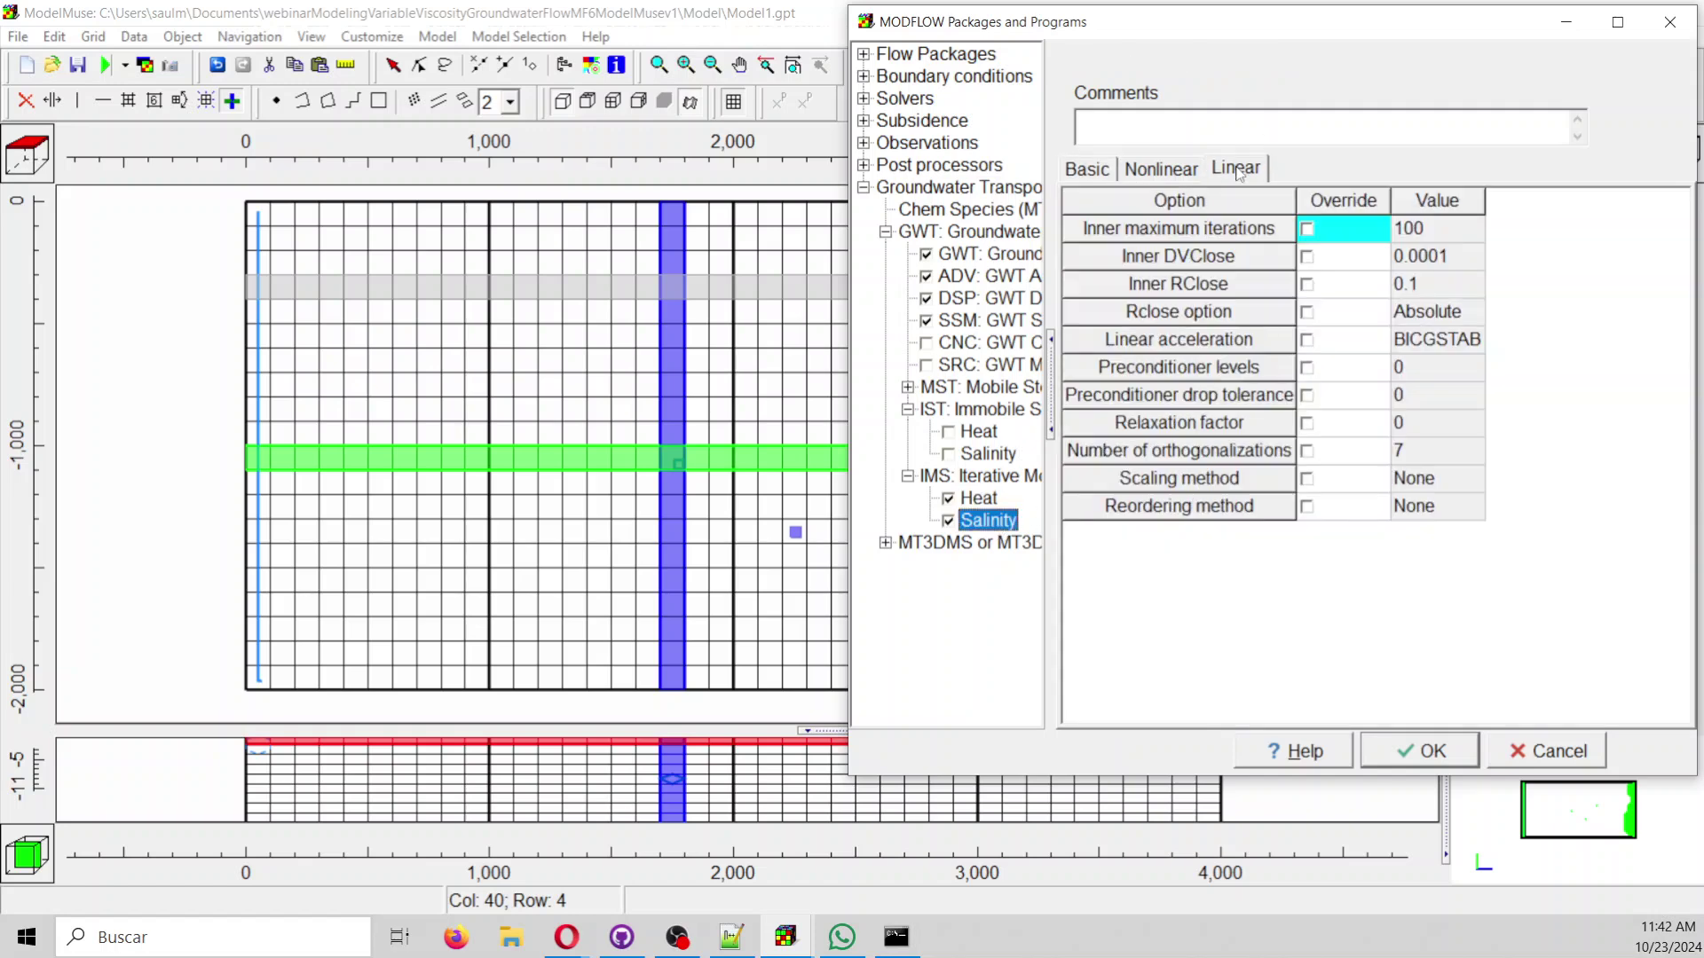
{"action": "left_click", "coordinate": [977, 501]}
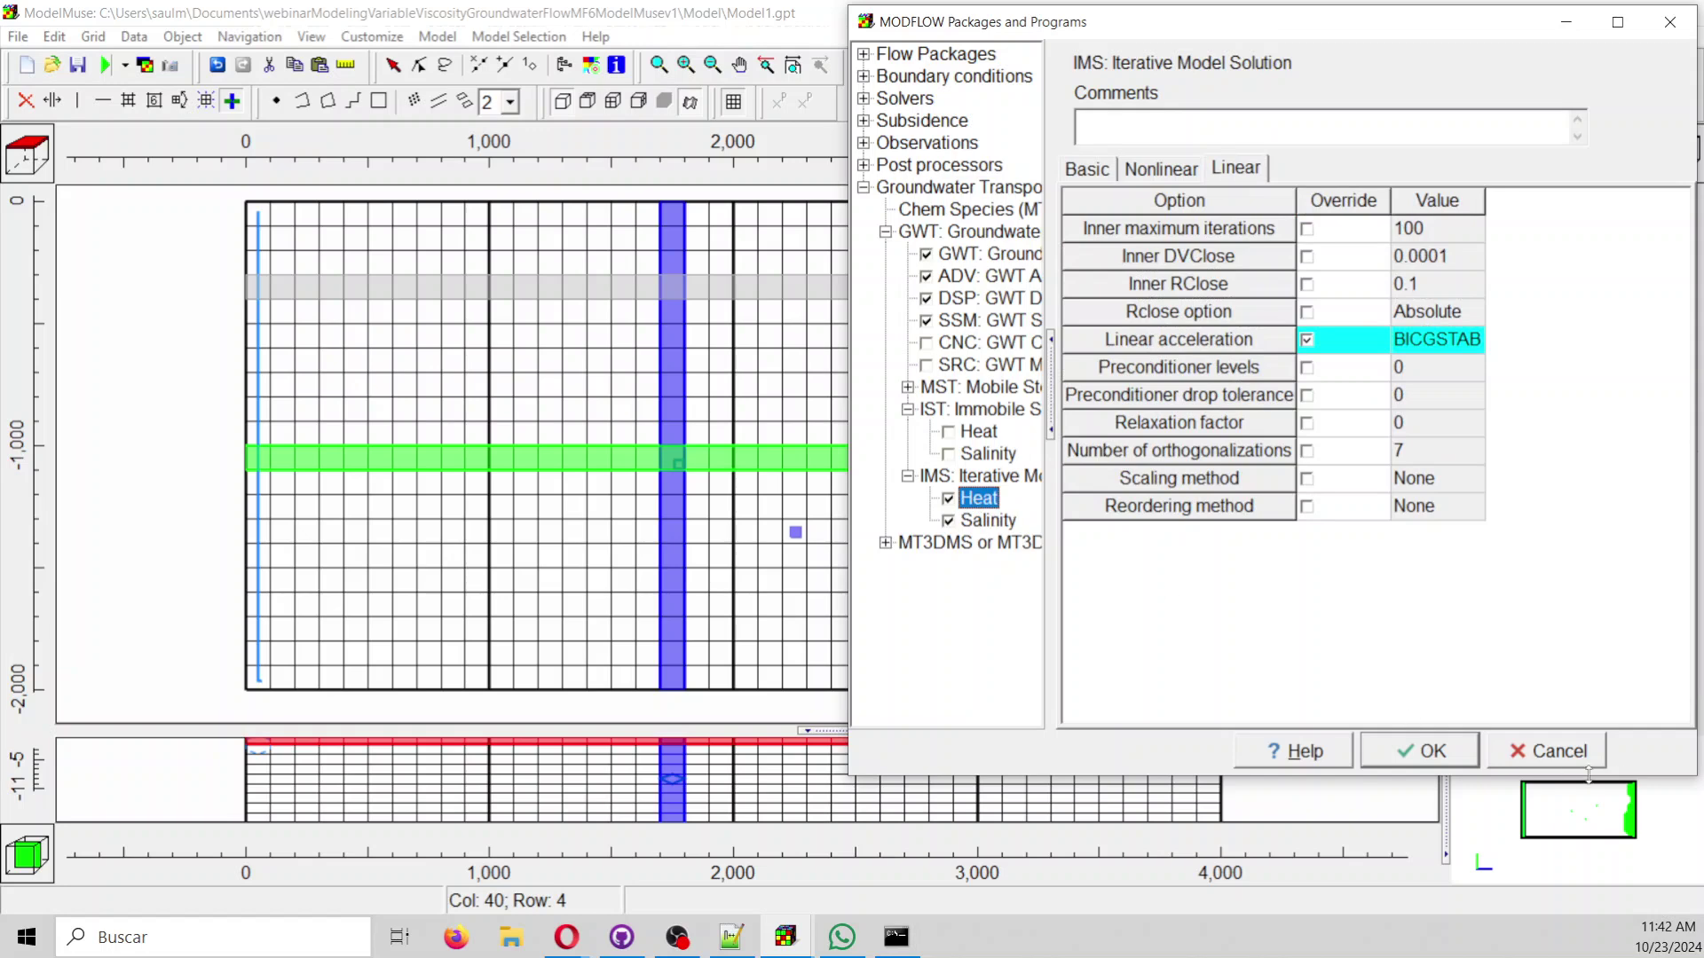
{"action": "left_click", "coordinate": [1459, 750]}
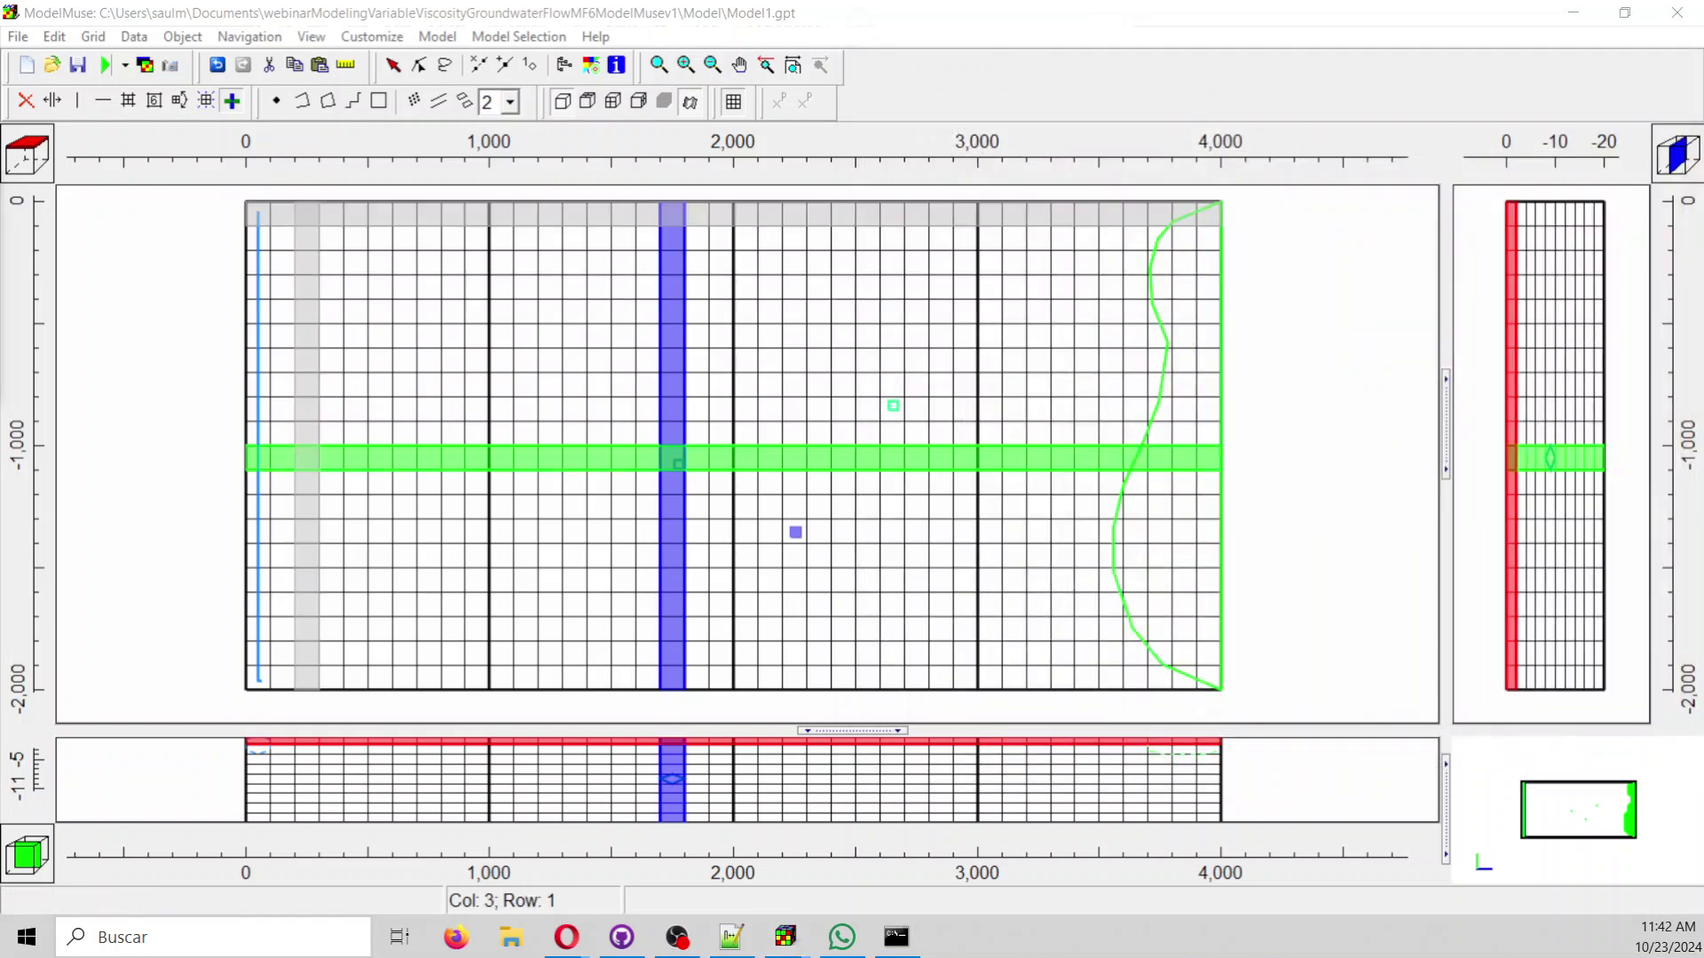
Run MODFLOW 6 again, overwriting Model1.nam and continuing past the version warning.
{"action": "left_click", "coordinate": [105, 65]}
{"action": "left_click", "coordinate": [1108, 554]}
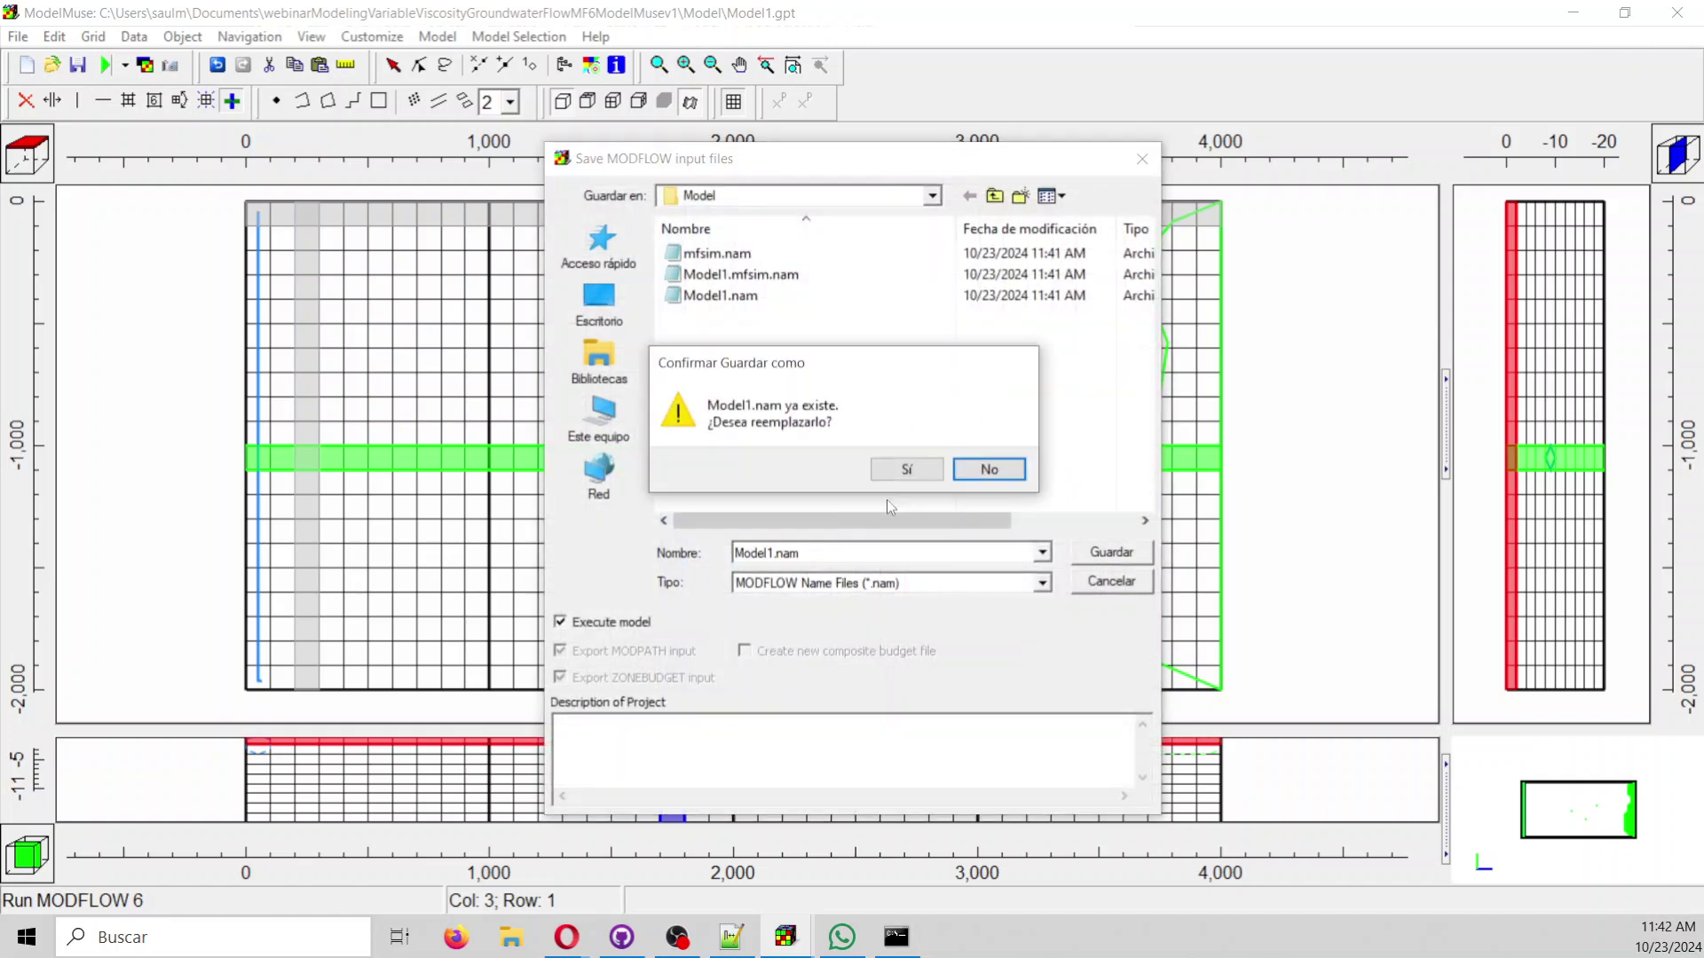
{"action": "left_click", "coordinate": [923, 470]}
{"action": "left_click", "coordinate": [803, 499]}
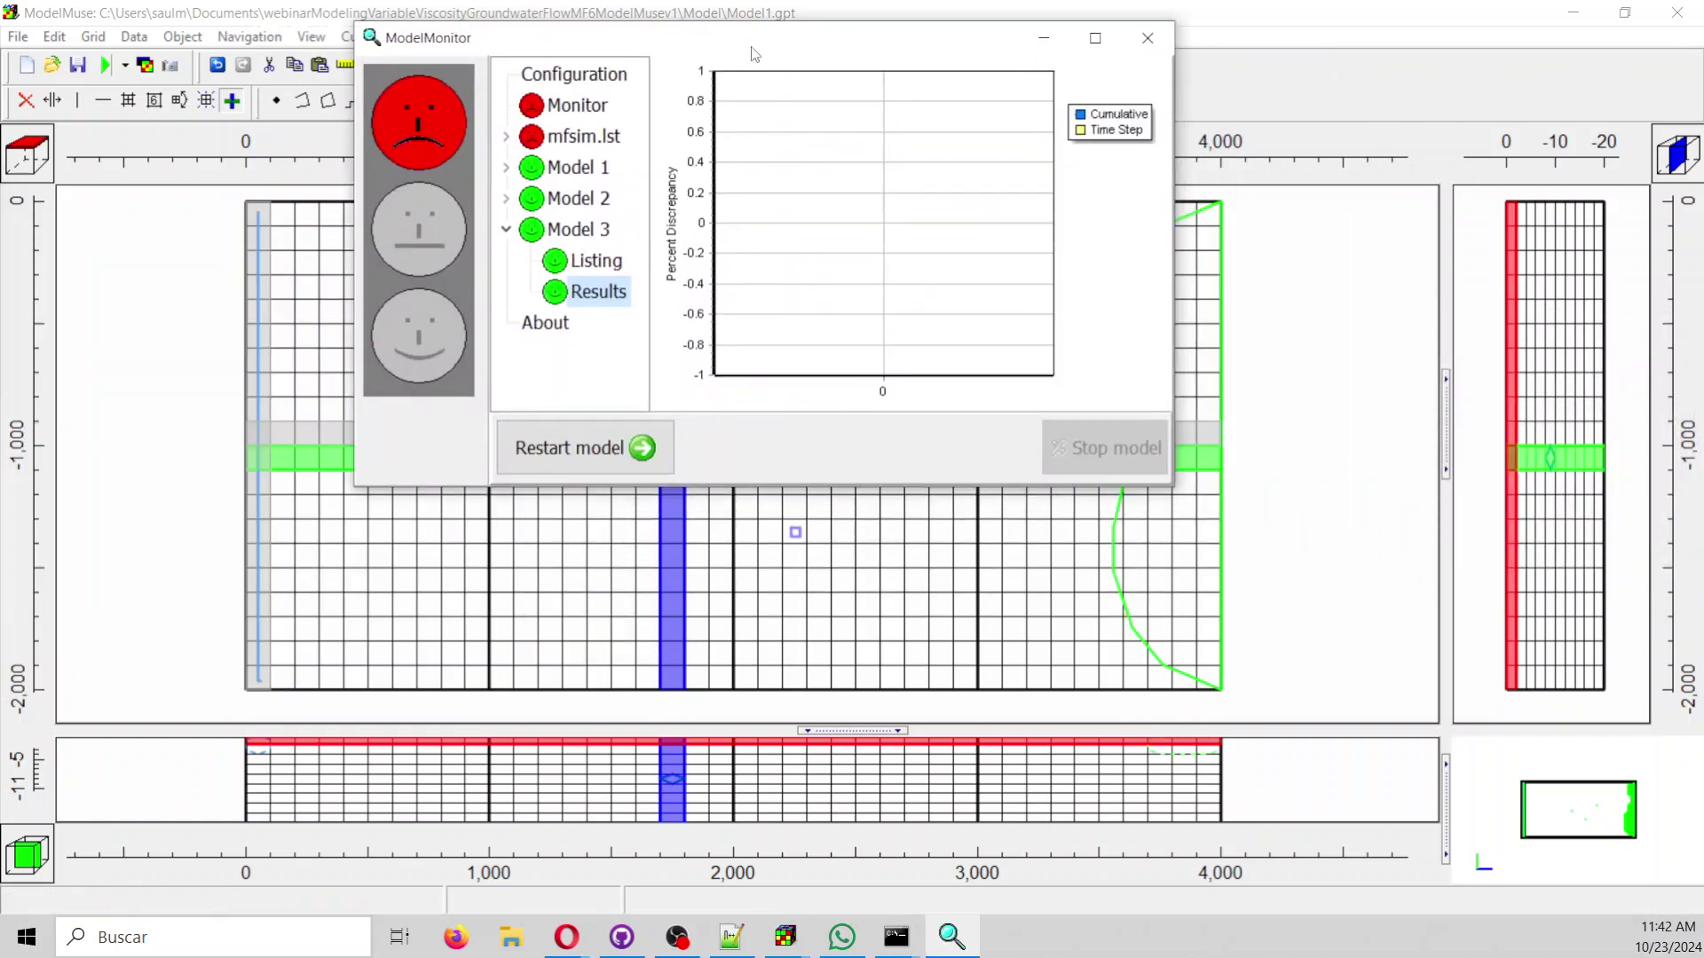
Check the mfsim.lst listing status in the run monitor, and close the monitor and the opened listing files.
{"action": "left_click", "coordinate": [509, 140]}
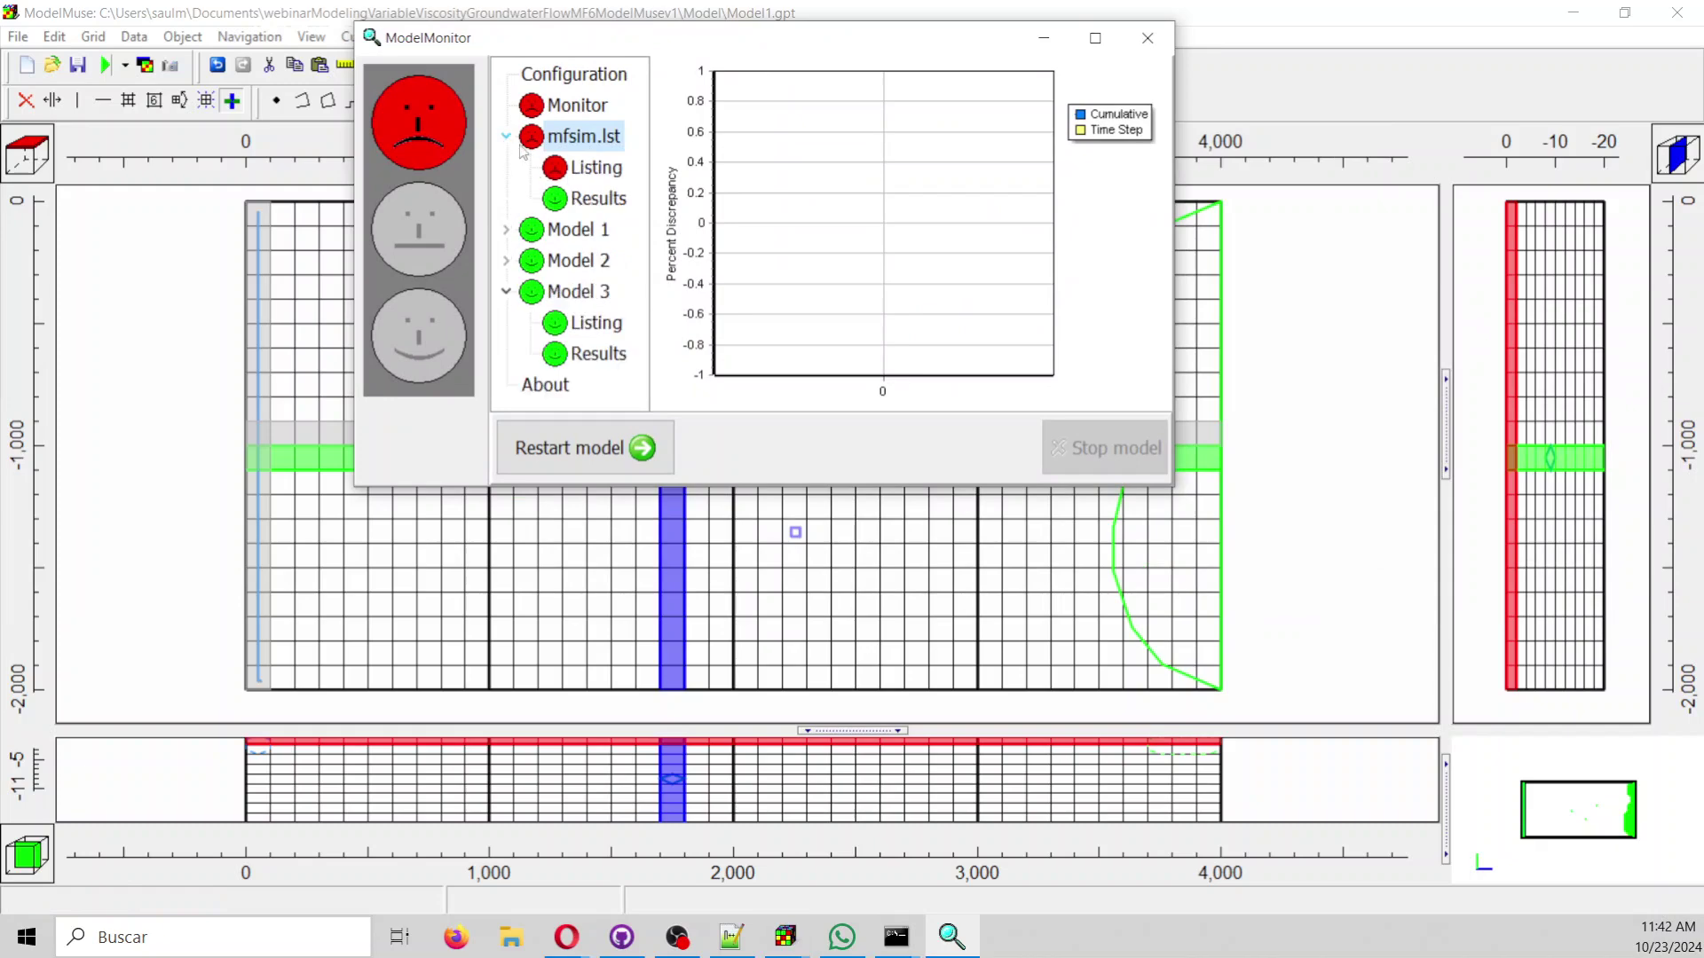
{"action": "left_click", "coordinate": [572, 170]}
{"action": "left_click", "coordinate": [1148, 37]}
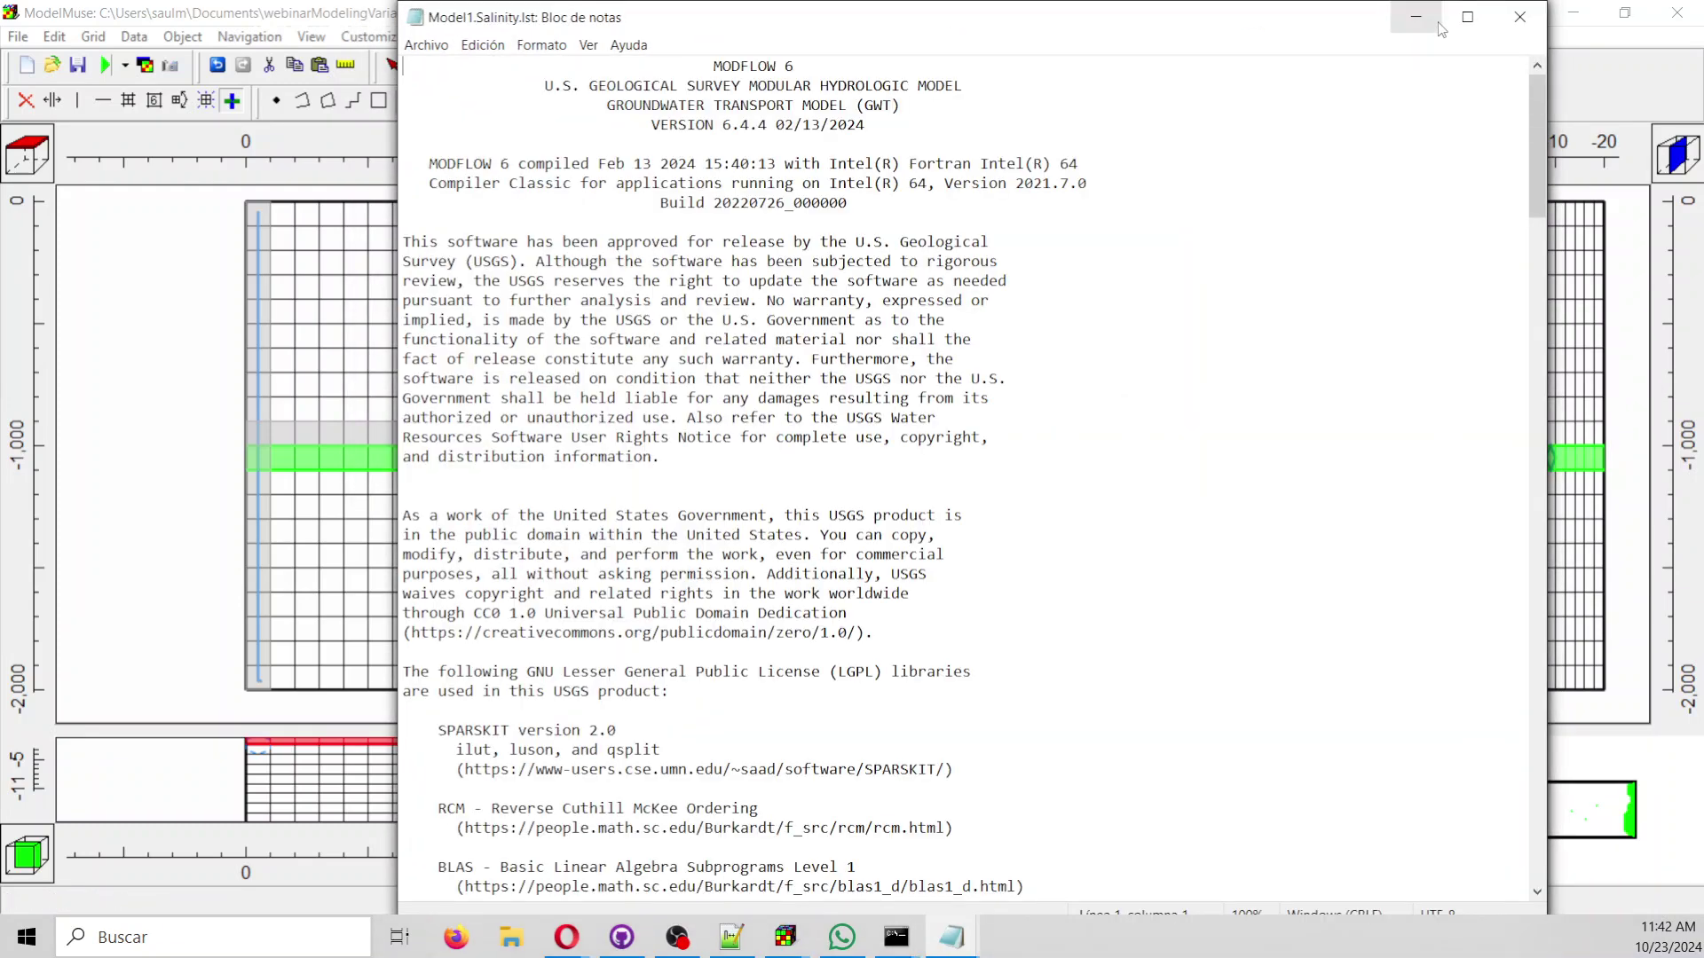
{"action": "left_click", "coordinate": [1529, 23]}
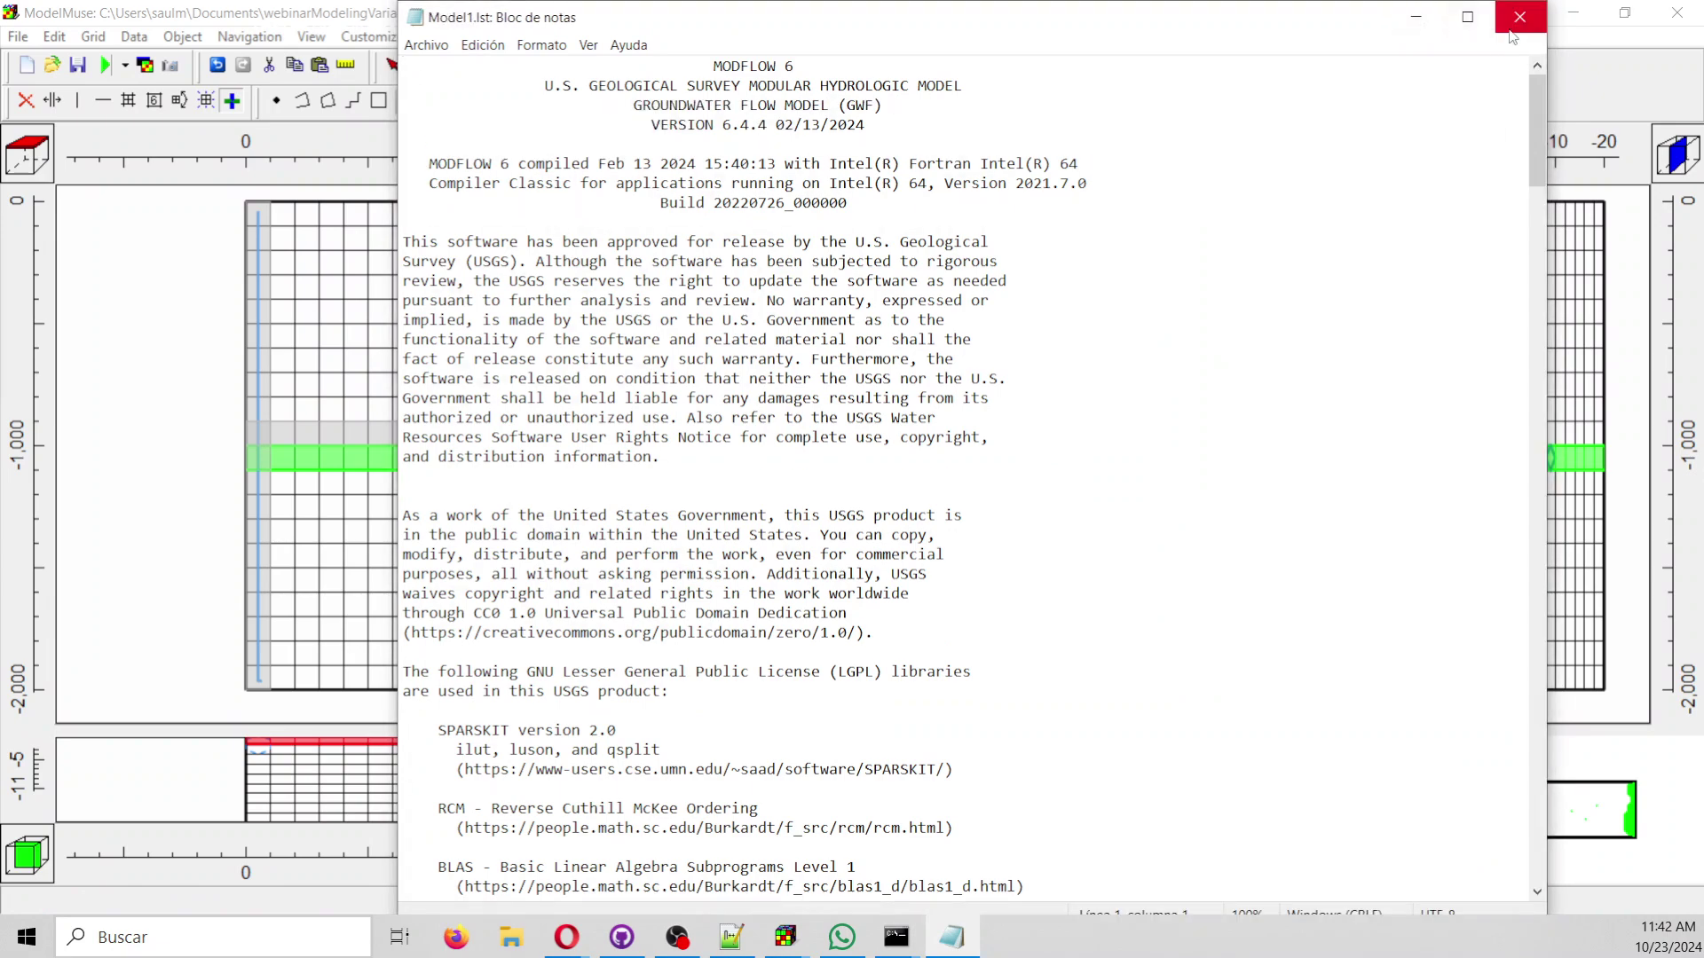
{"action": "left_click", "coordinate": [1520, 18]}
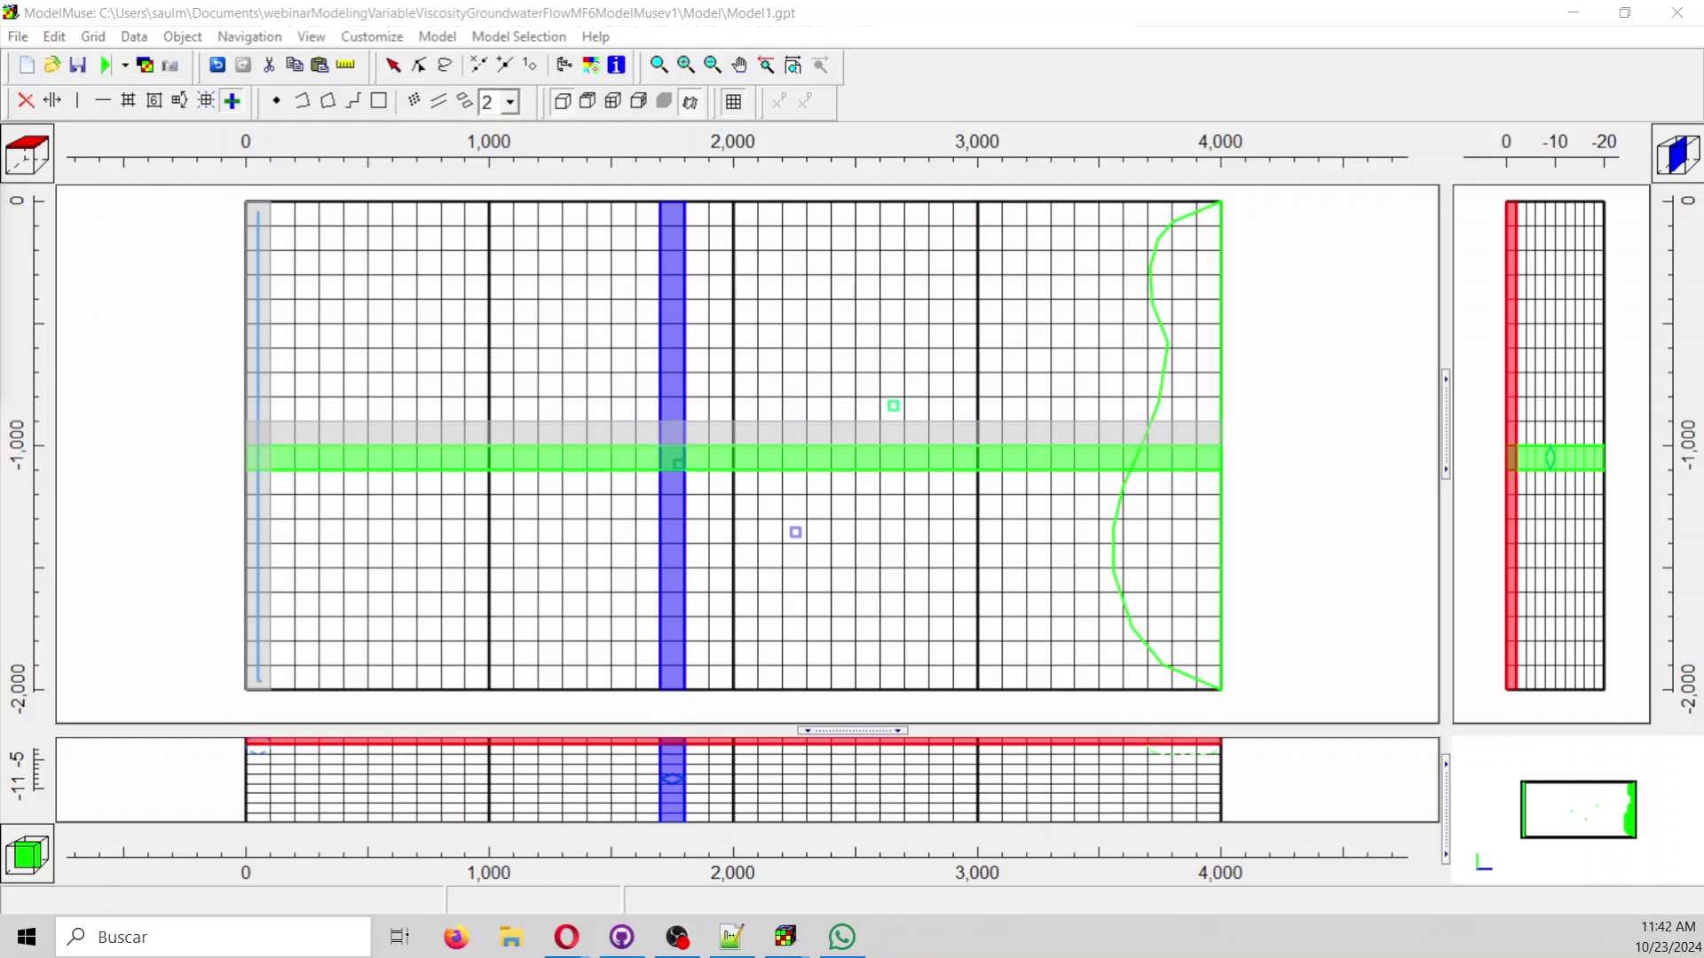
In the MODFLOW packages, override the linear acceleration of the Salinity transport IMS solver with BICGSTAB and accept the change.
{"action": "left_click", "coordinate": [438, 37]}
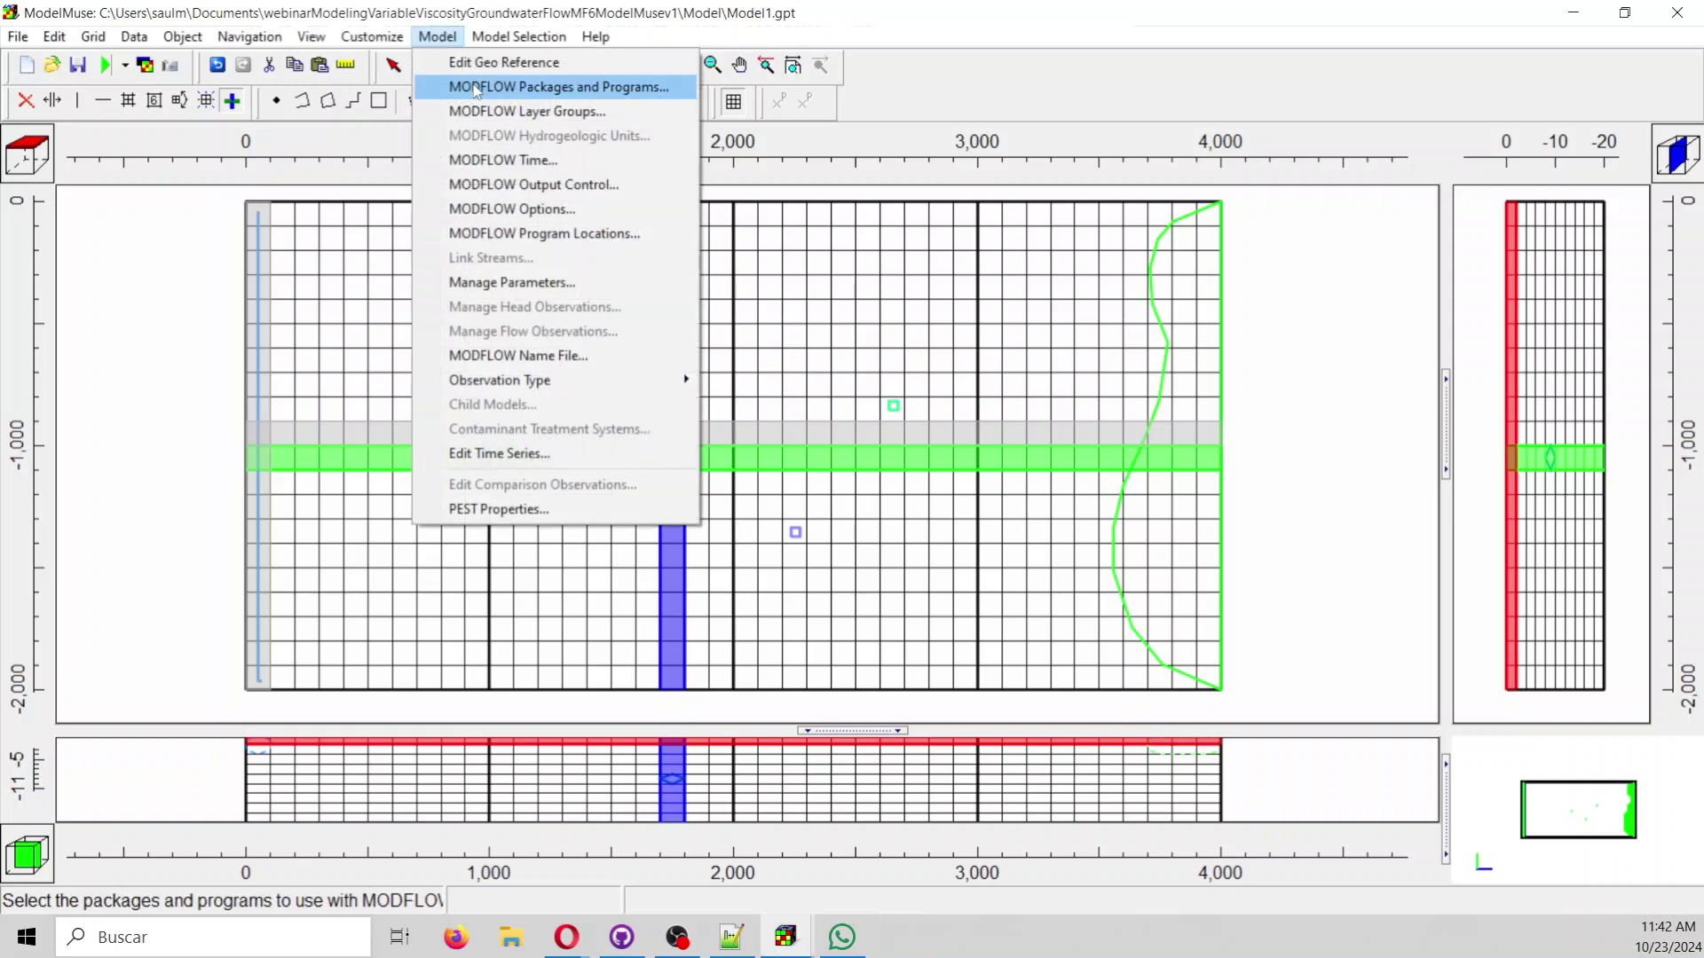
{"action": "left_click", "coordinate": [497, 88]}
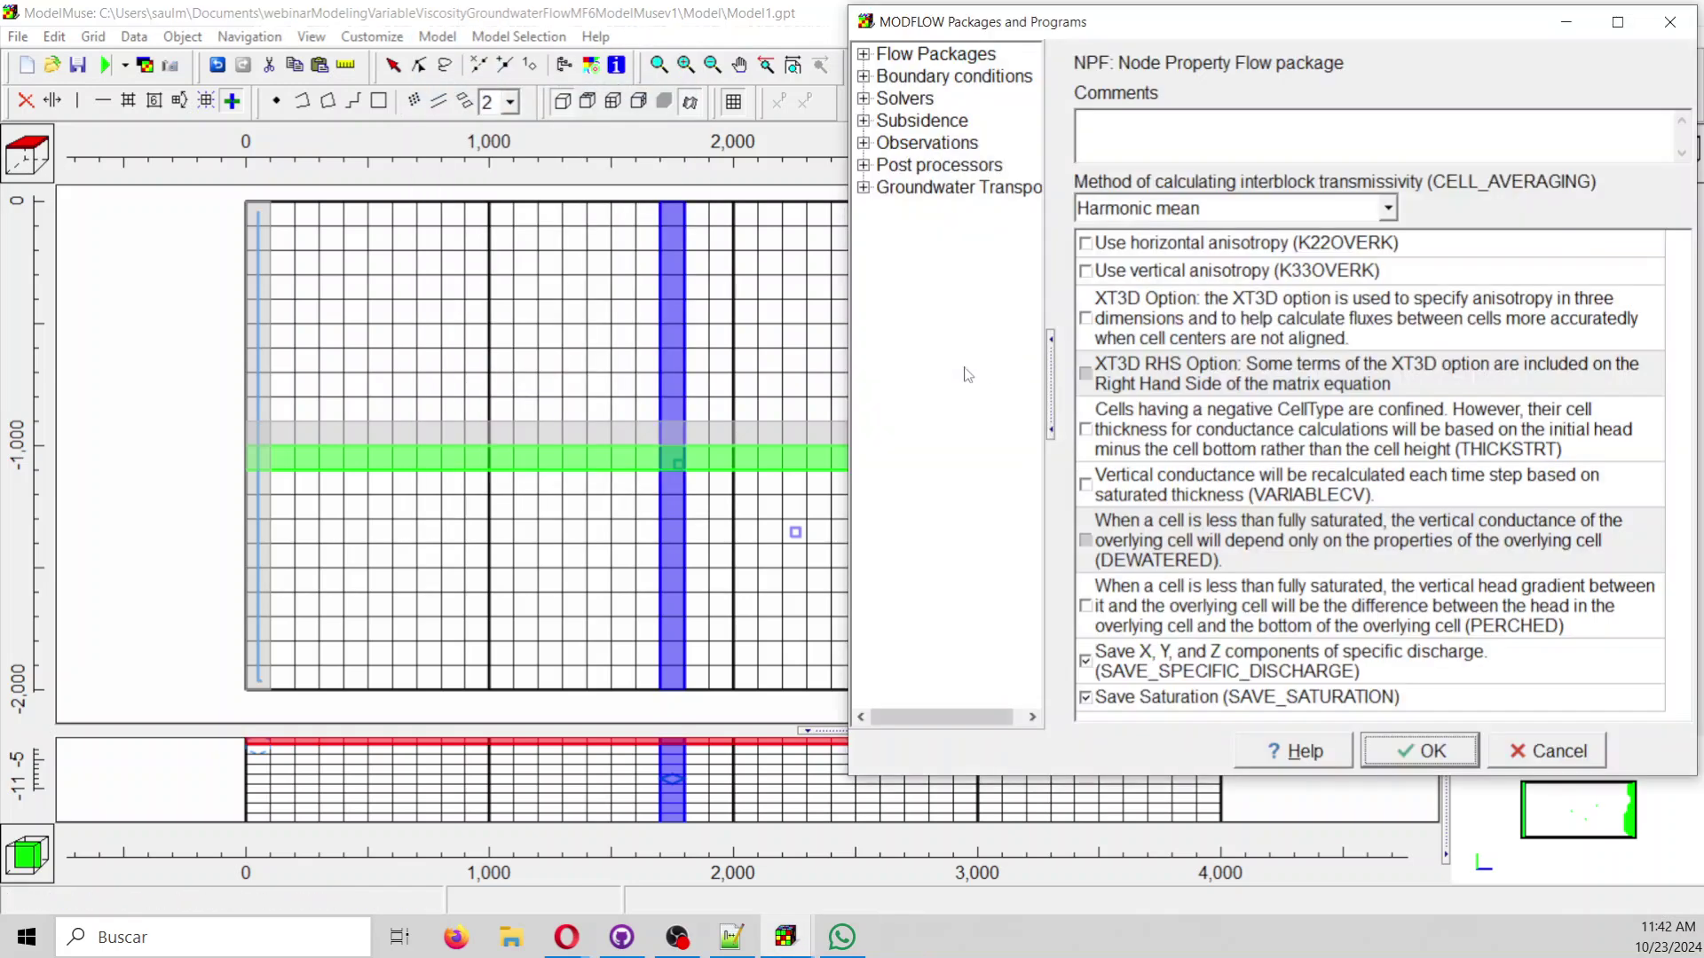
{"action": "left_click", "coordinate": [864, 166]}
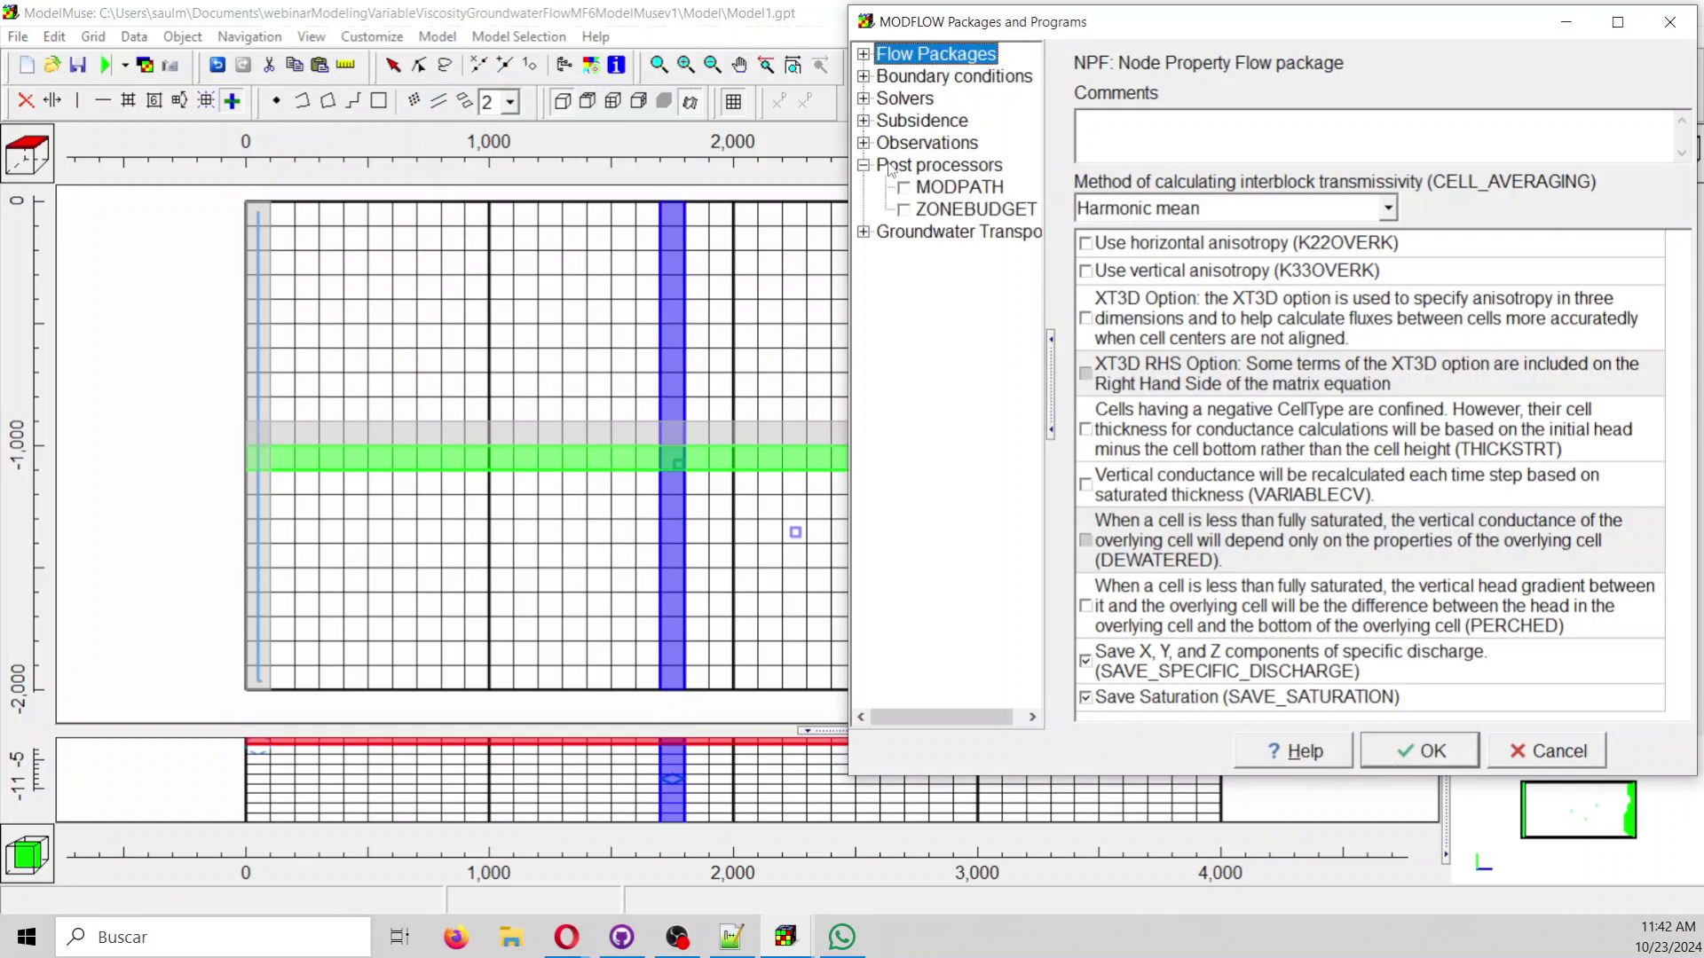
{"action": "left_click", "coordinate": [865, 232]}
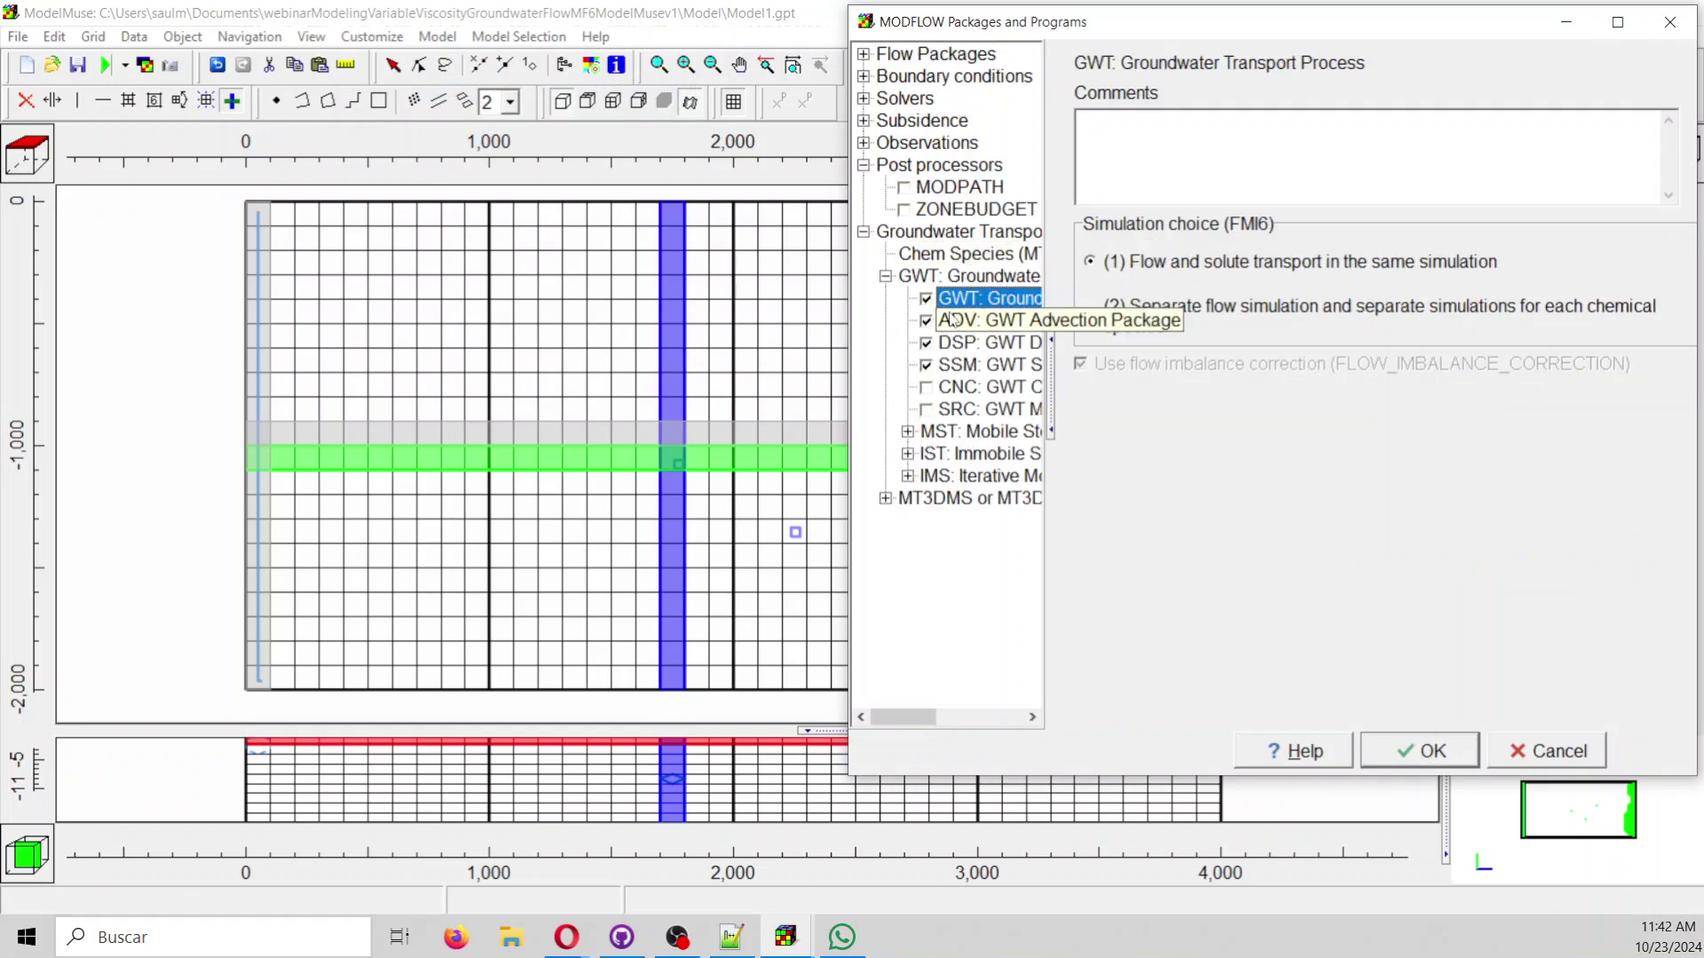
{"action": "left_click", "coordinate": [908, 477]}
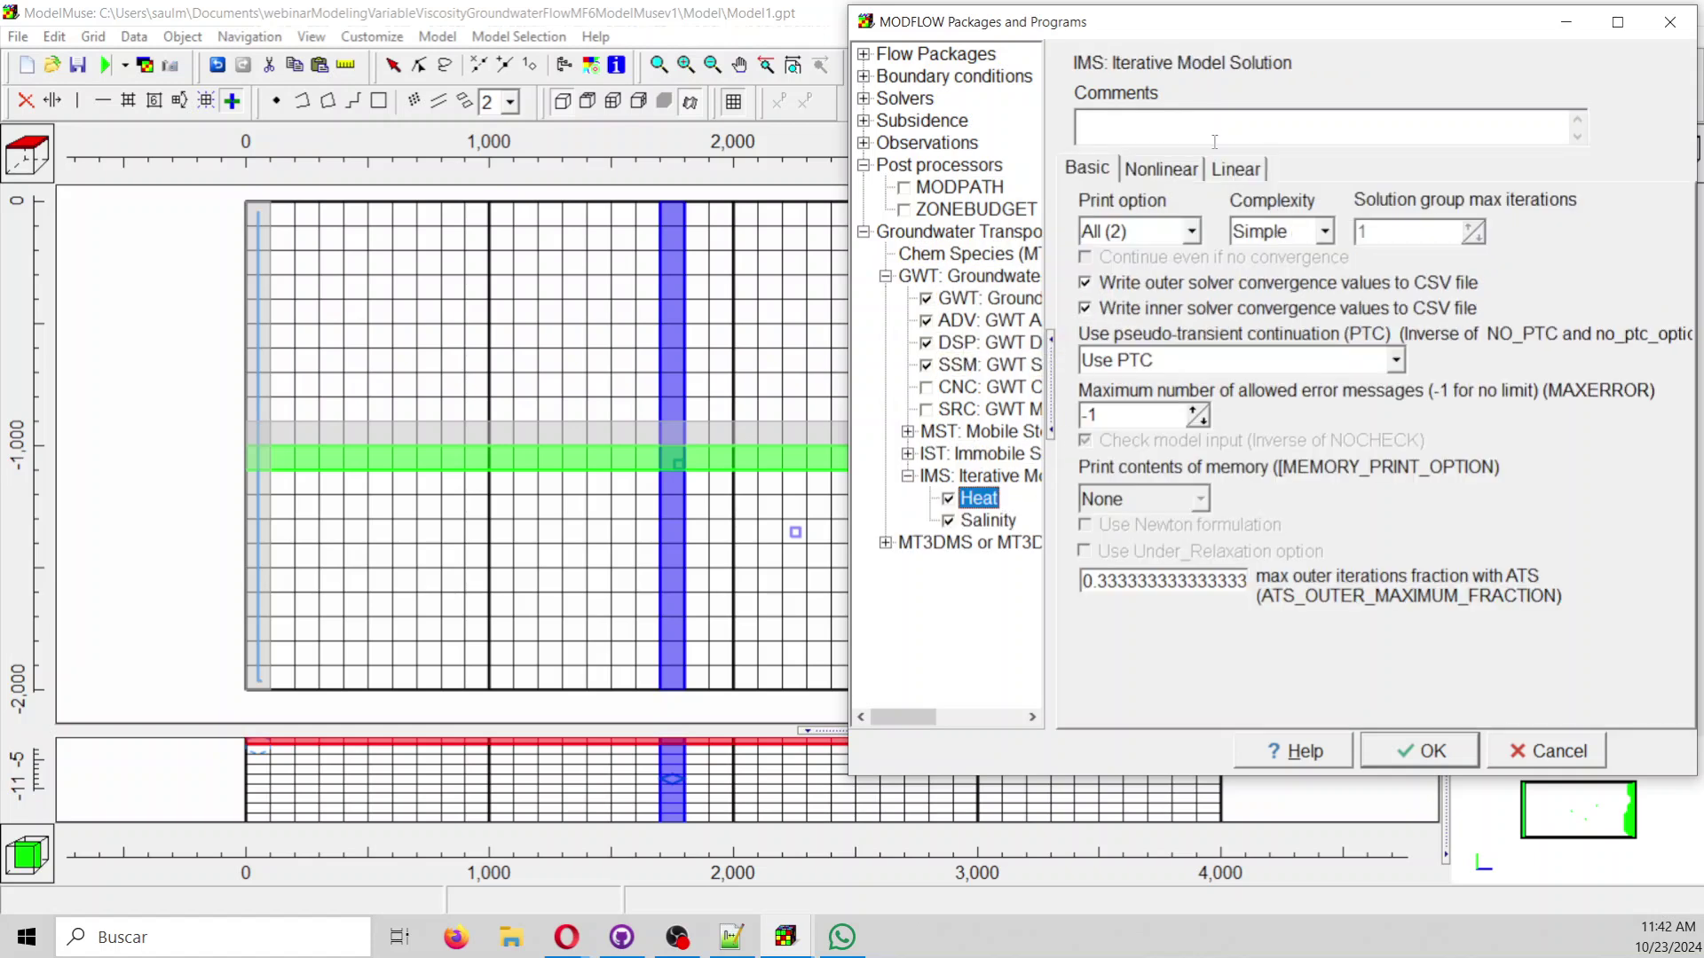
{"action": "left_click", "coordinate": [986, 523]}
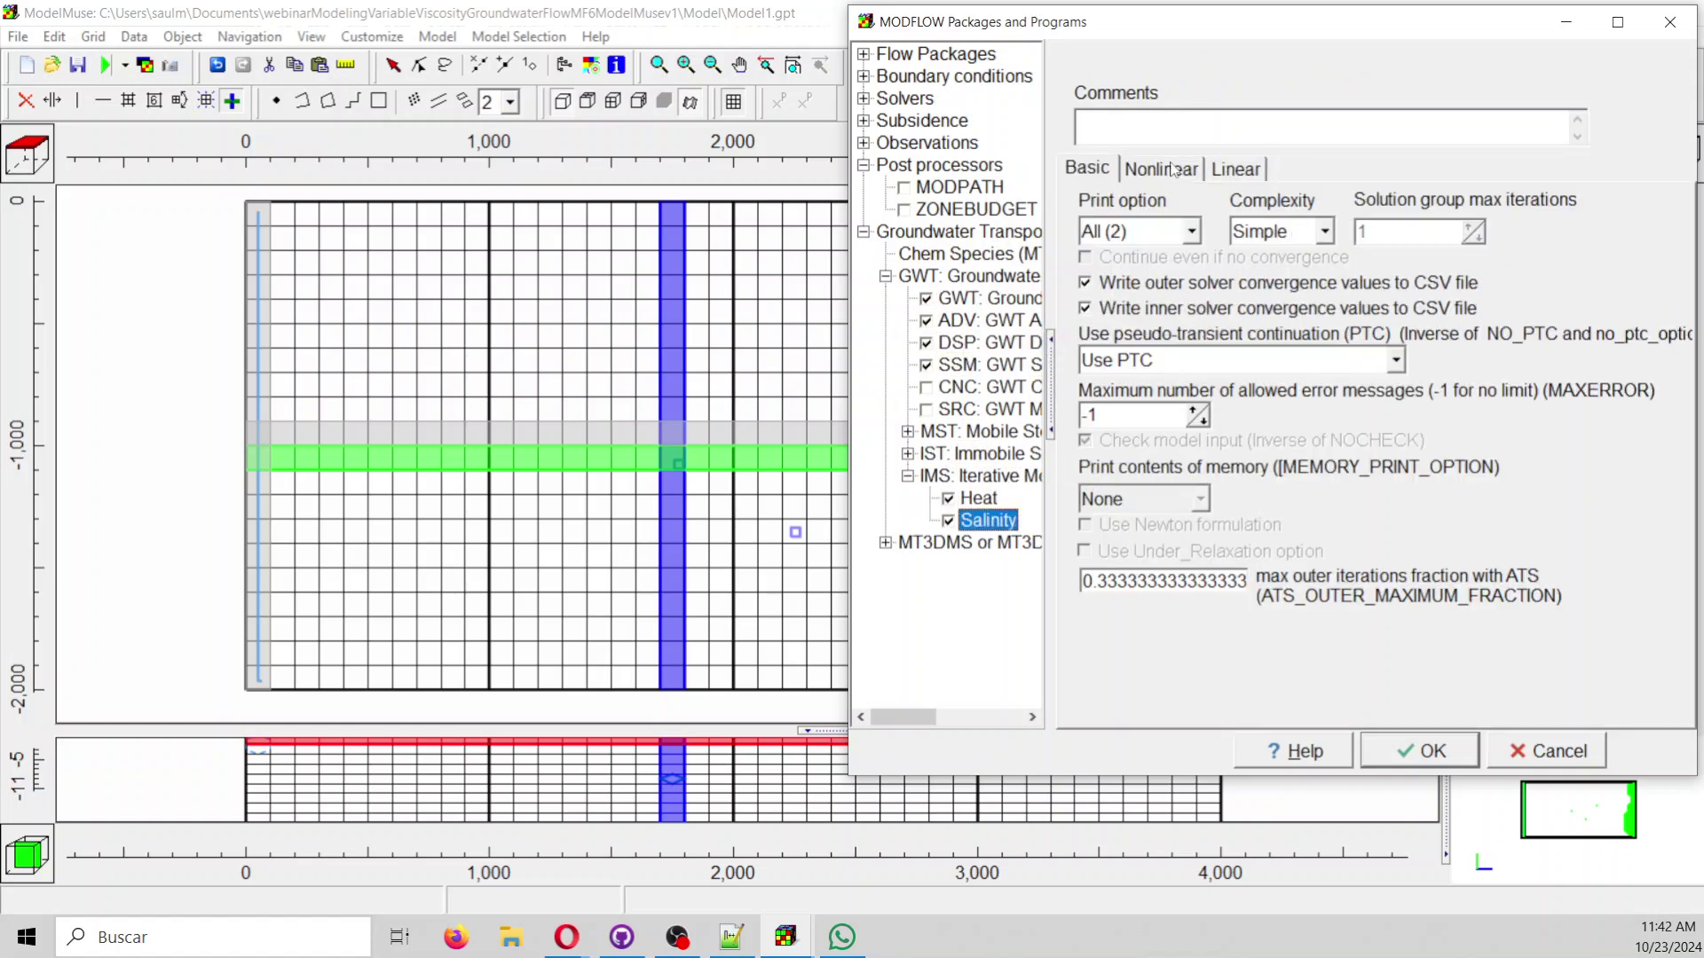
{"action": "left_click", "coordinate": [1229, 170]}
{"action": "left_click", "coordinate": [1308, 342]}
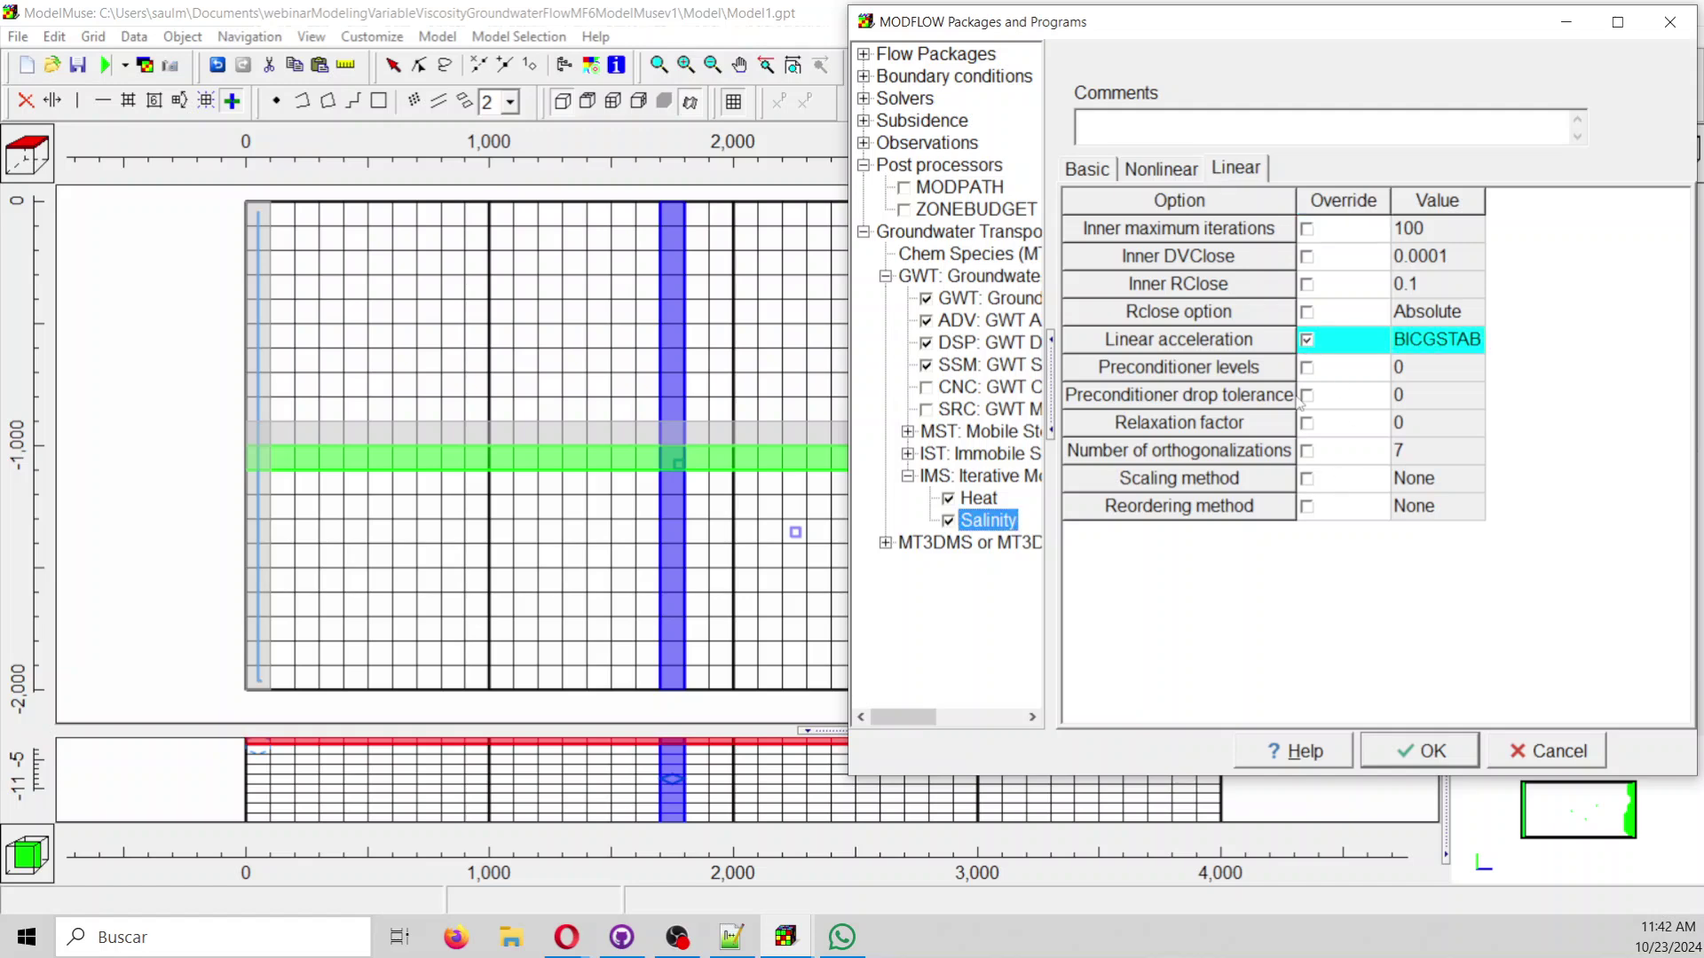
{"action": "left_click", "coordinate": [1412, 748]}
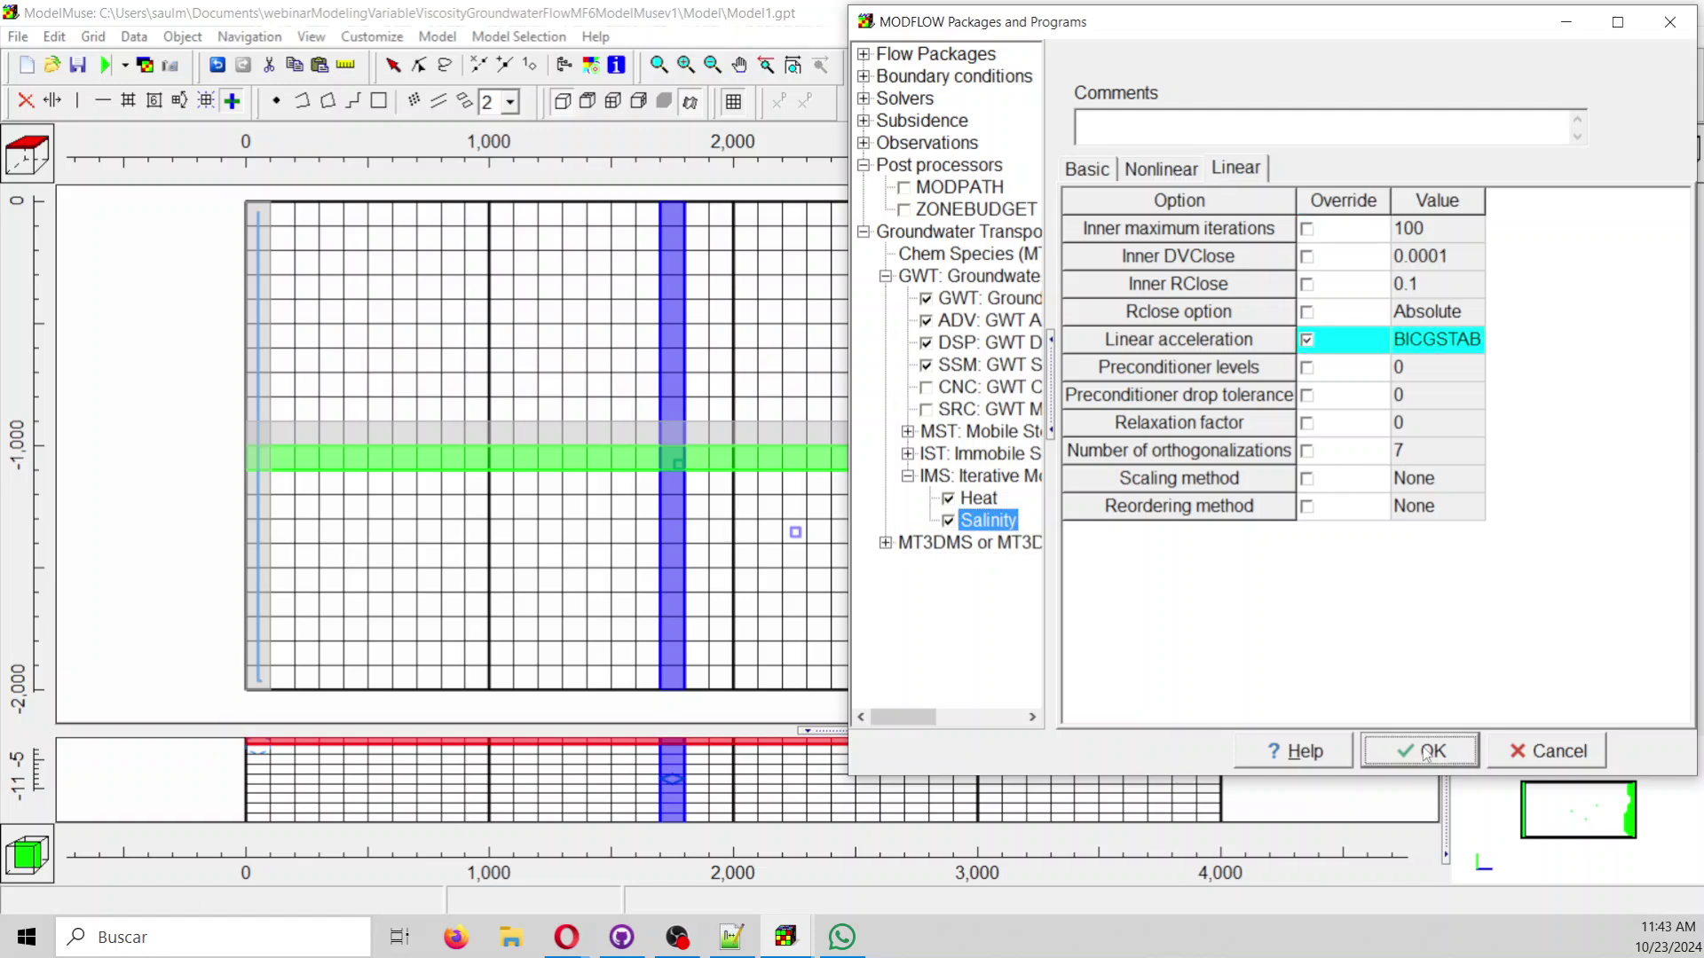
Save the model and rerun MODFLOW 6, replacing Model1.nam and continuing despite the version warning.
{"action": "left_click", "coordinate": [78, 65]}
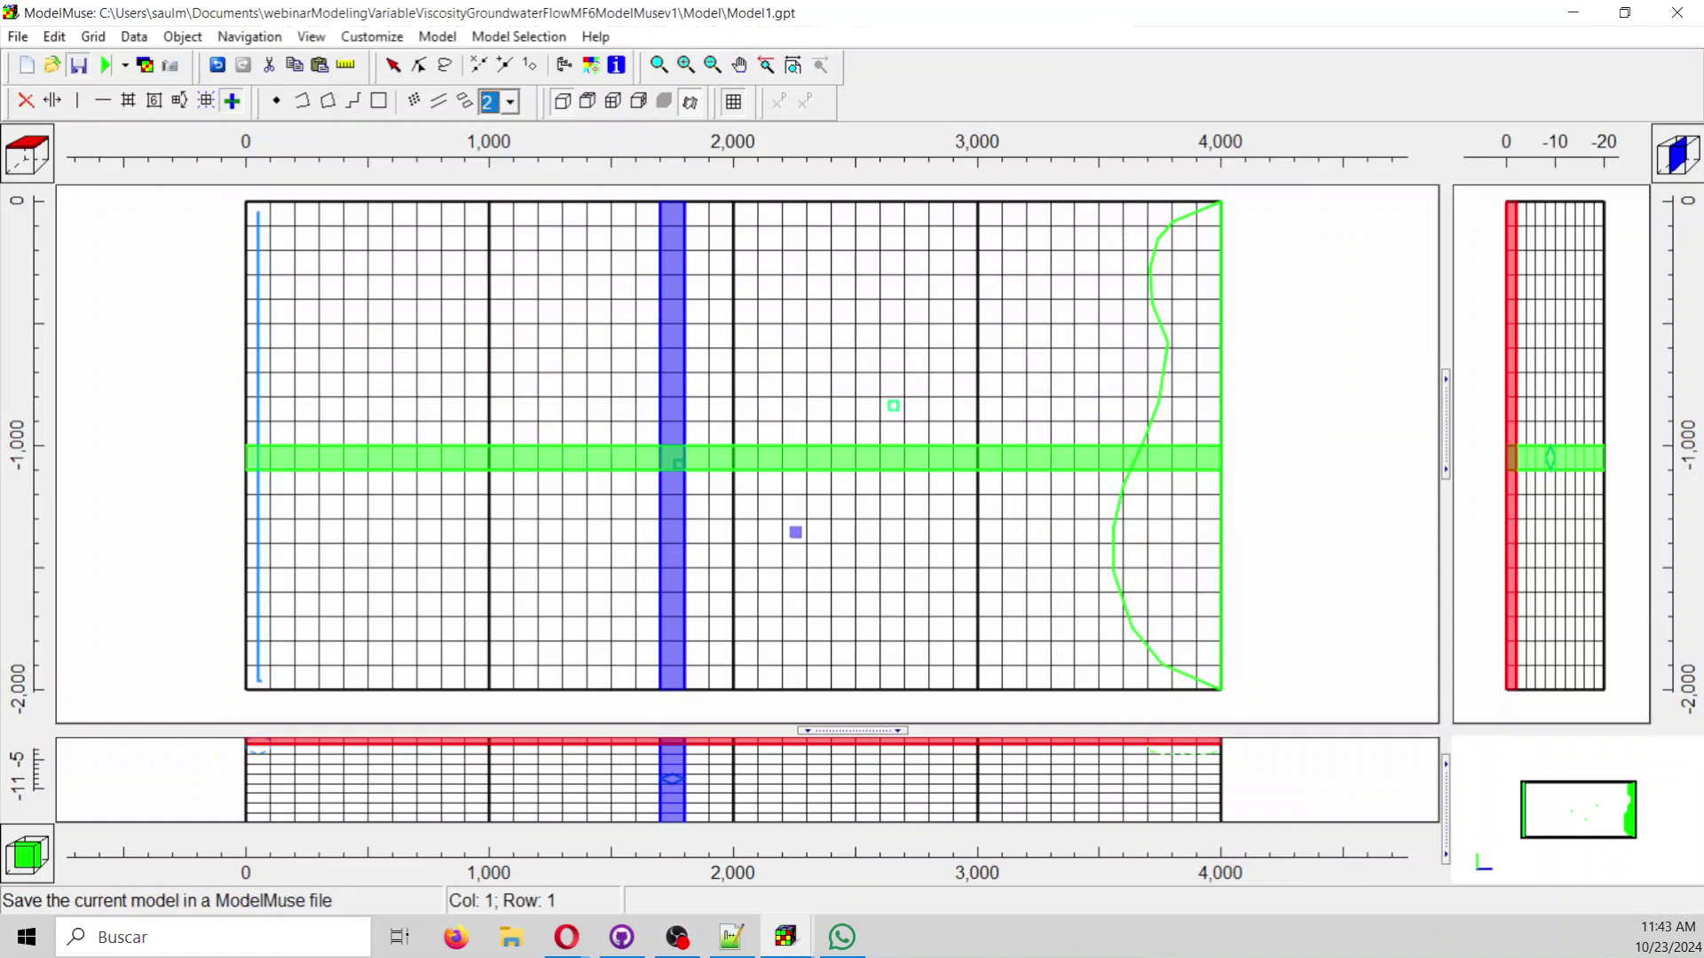
{"action": "left_click", "coordinate": [106, 66]}
{"action": "left_click", "coordinate": [1118, 557]}
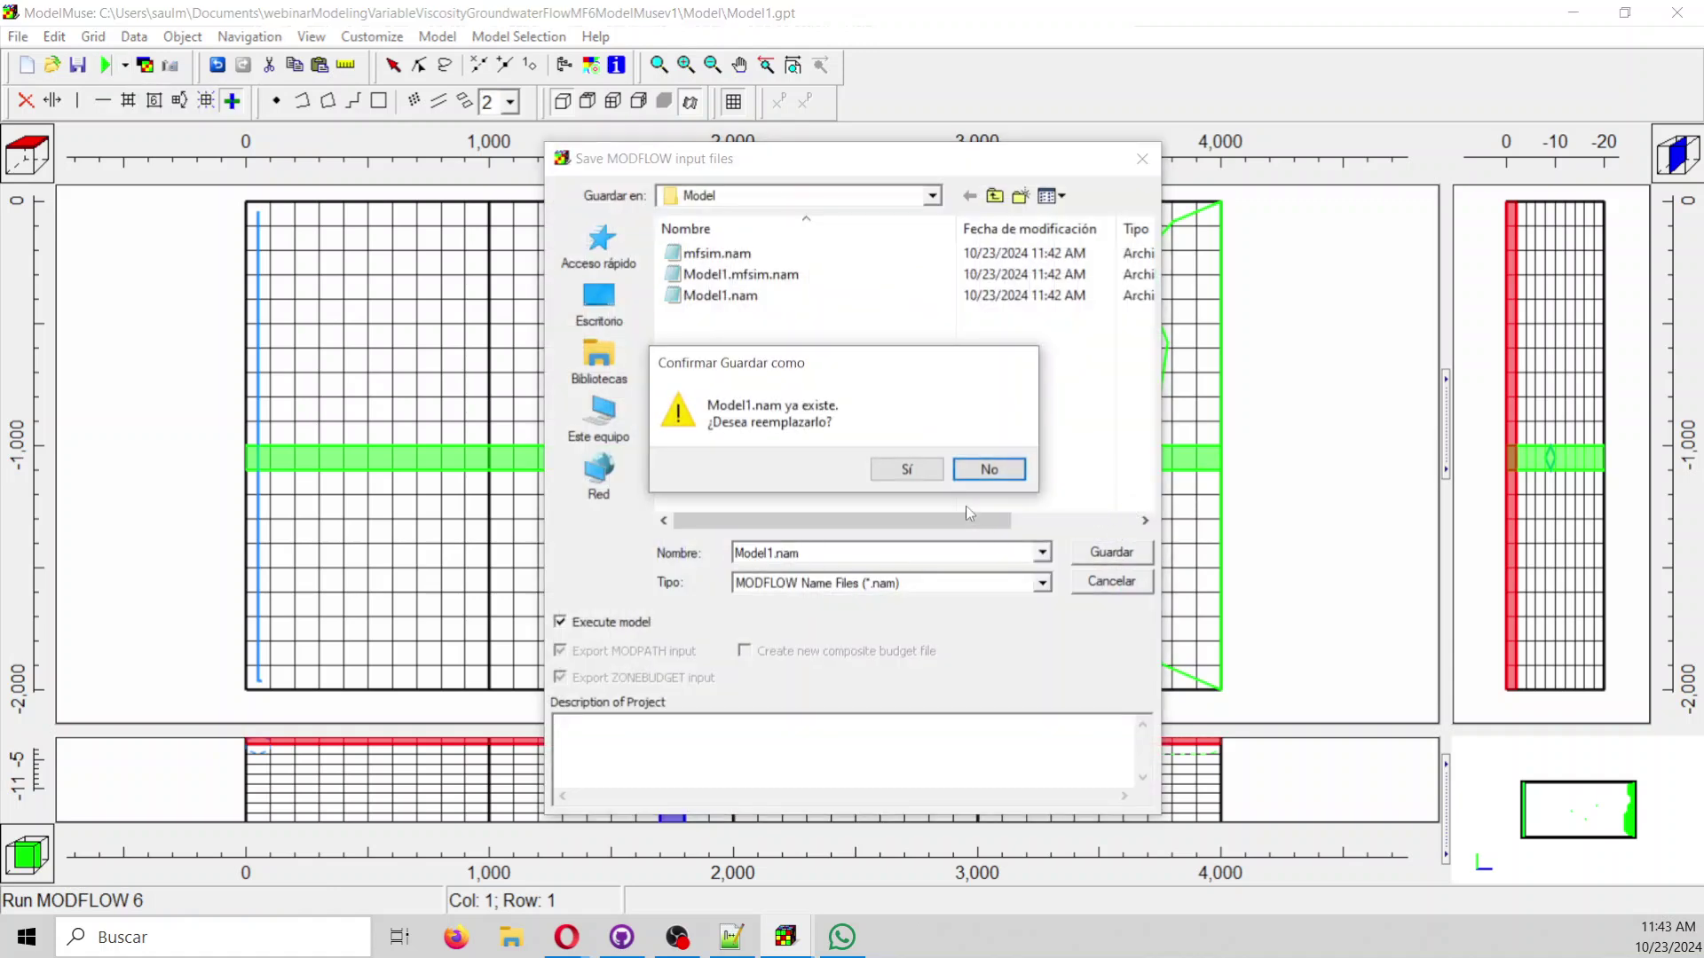
{"action": "left_click", "coordinate": [923, 477]}
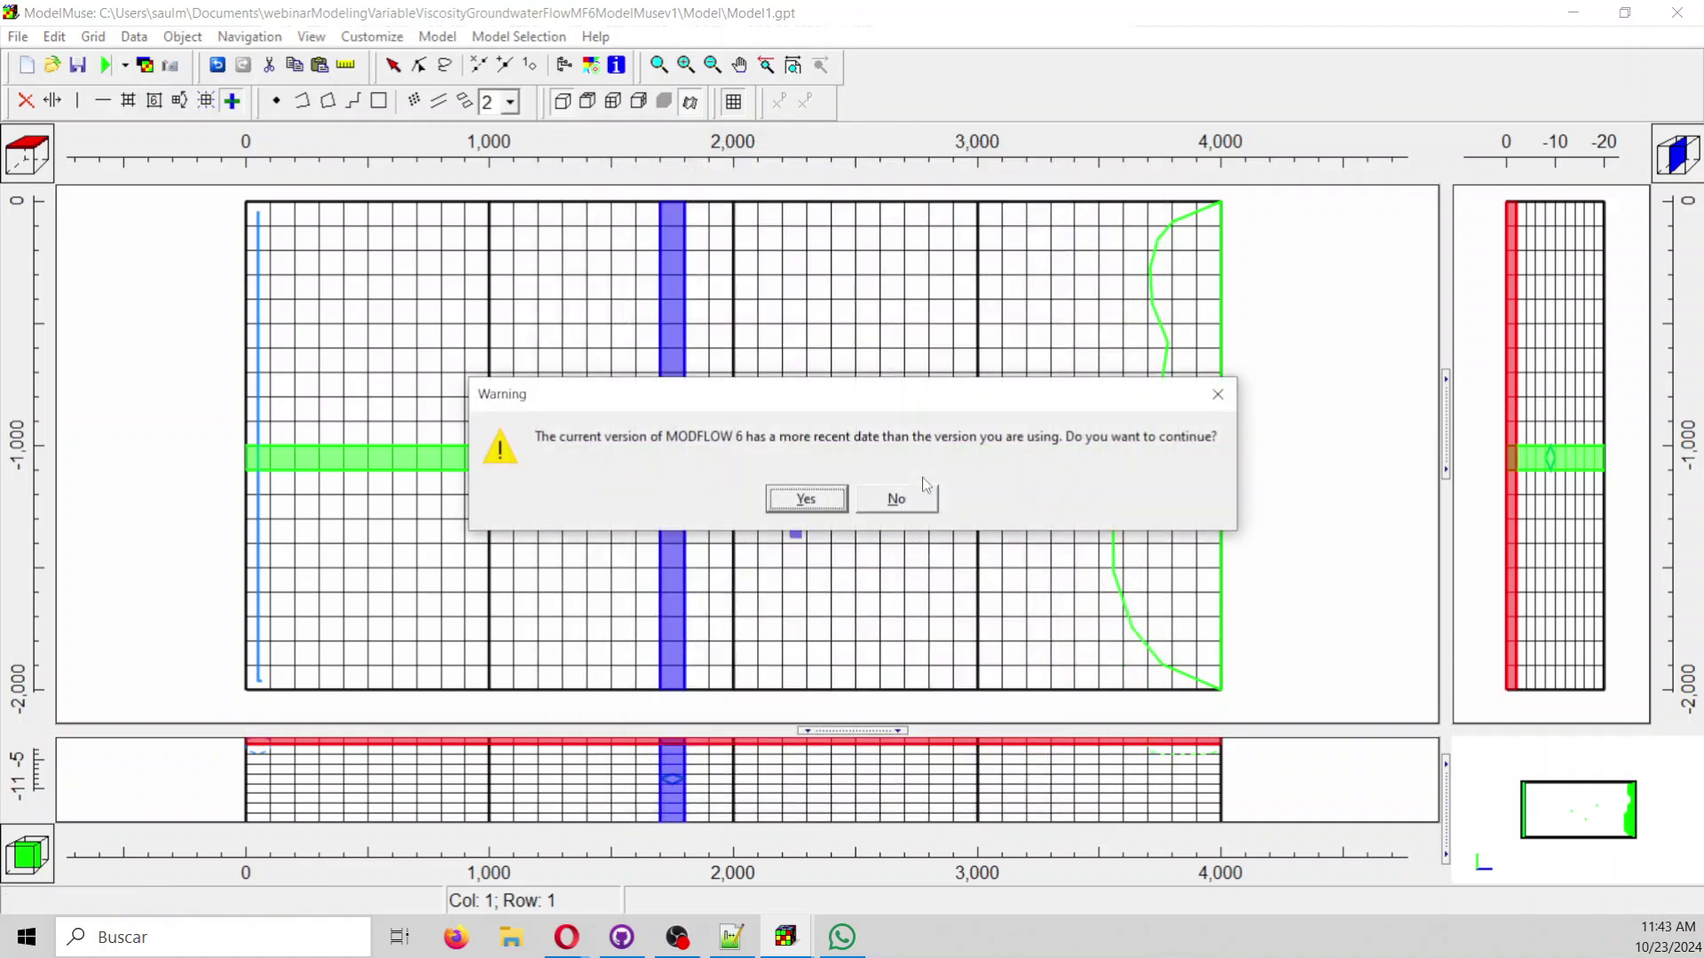
{"action": "left_click", "coordinate": [801, 495]}
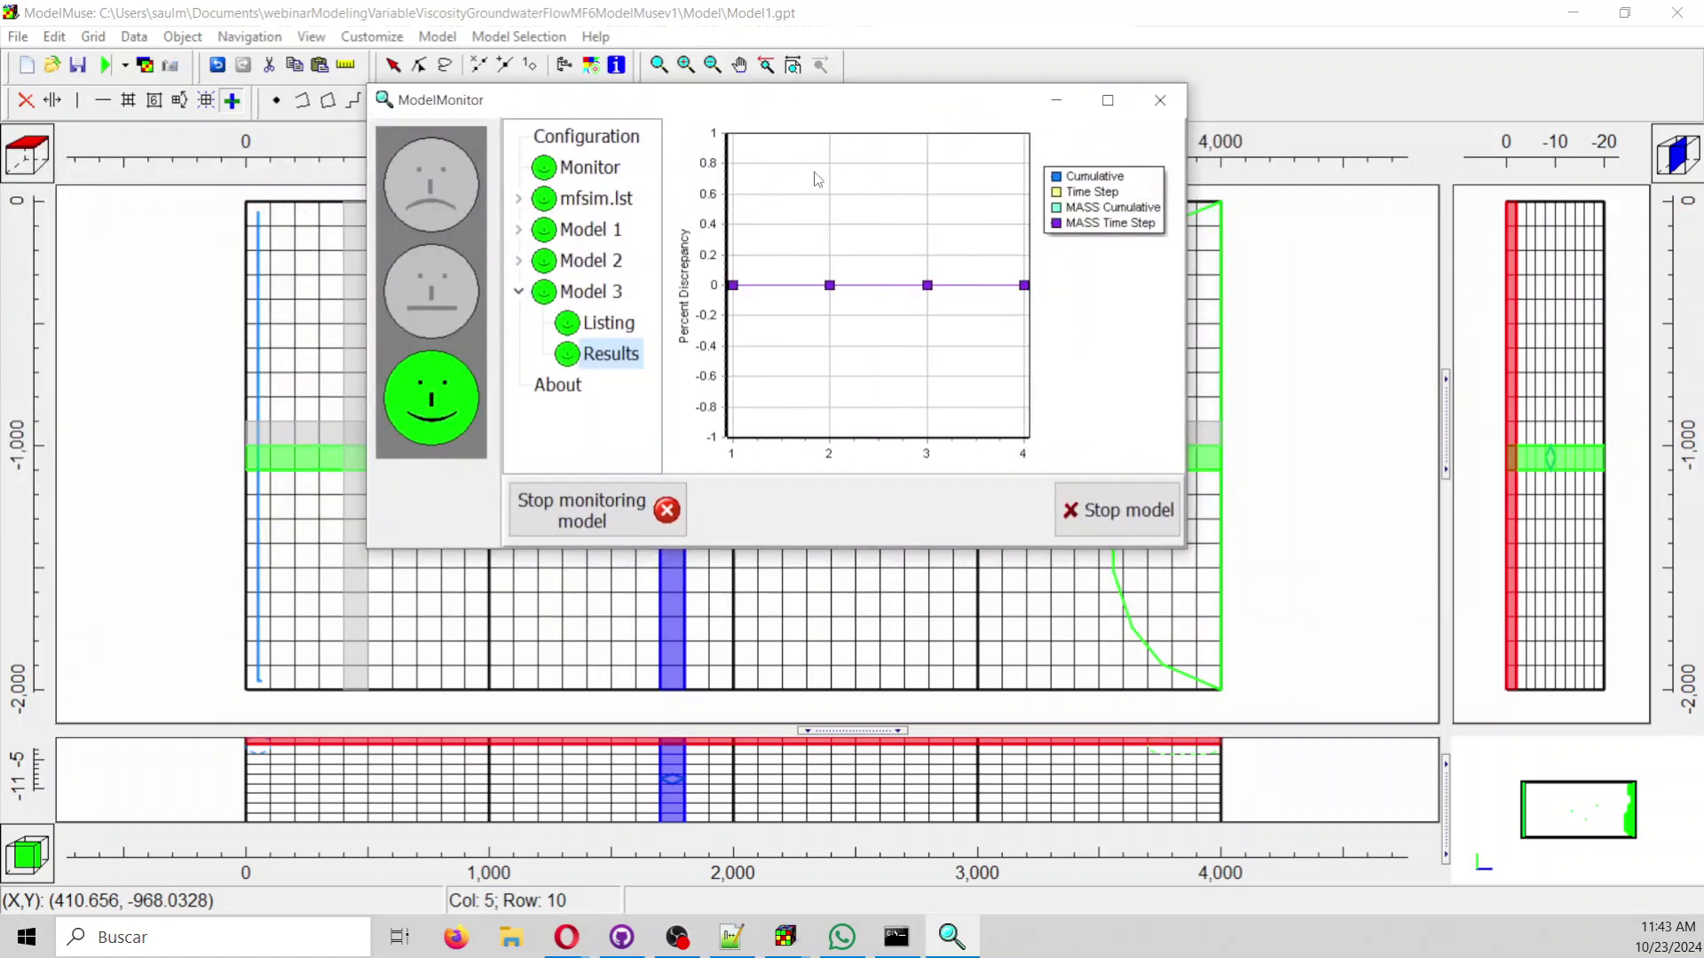
Examine the percent discrepancy plots of Model 2 and Model 1 in the run monitor, and close the monitor and listing files.
{"action": "left_click", "coordinate": [519, 260]}
{"action": "left_click", "coordinate": [612, 323]}
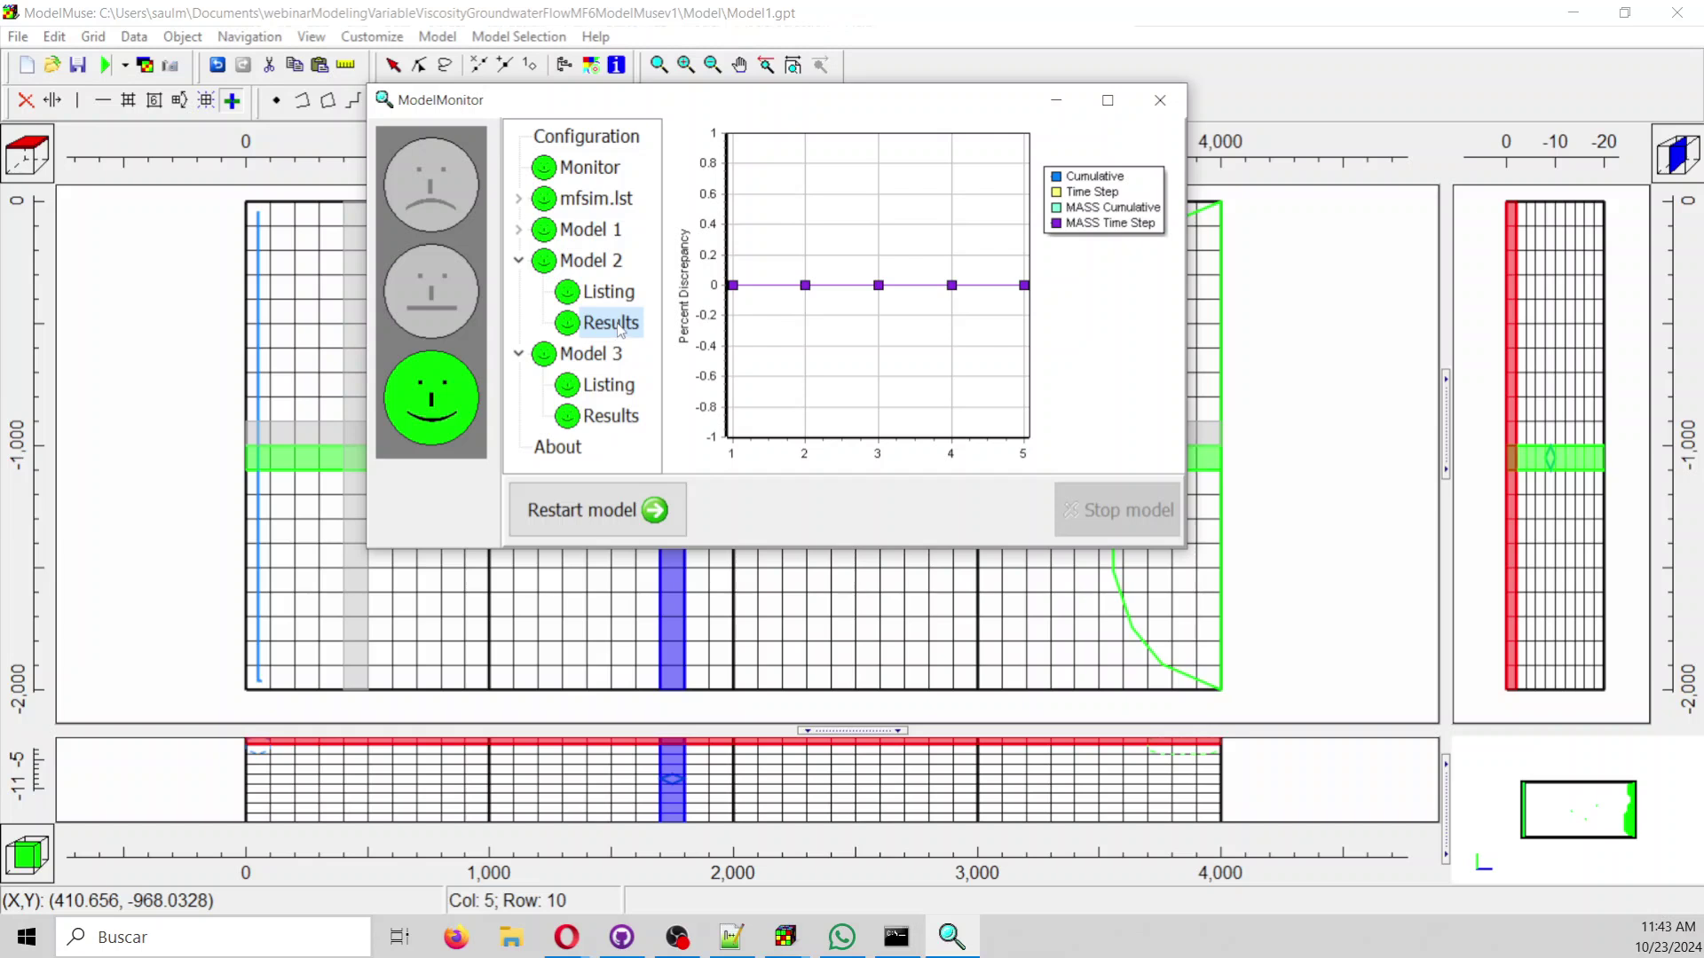
{"action": "left_click", "coordinate": [518, 229]}
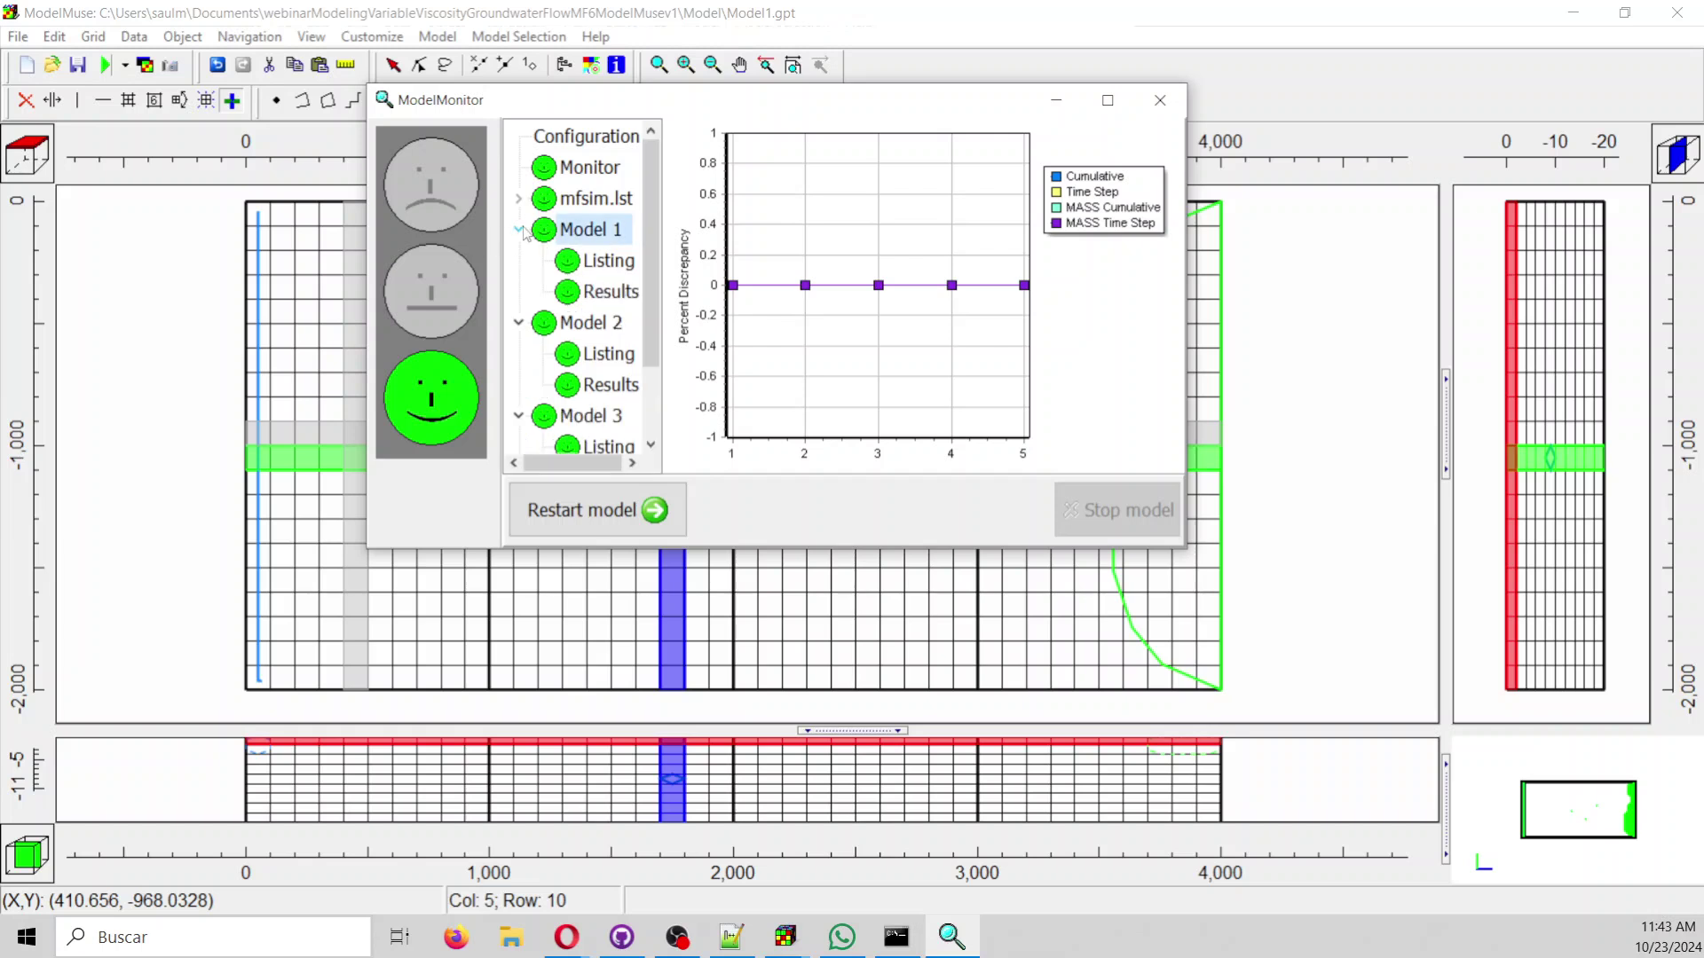
{"action": "left_click", "coordinate": [598, 298]}
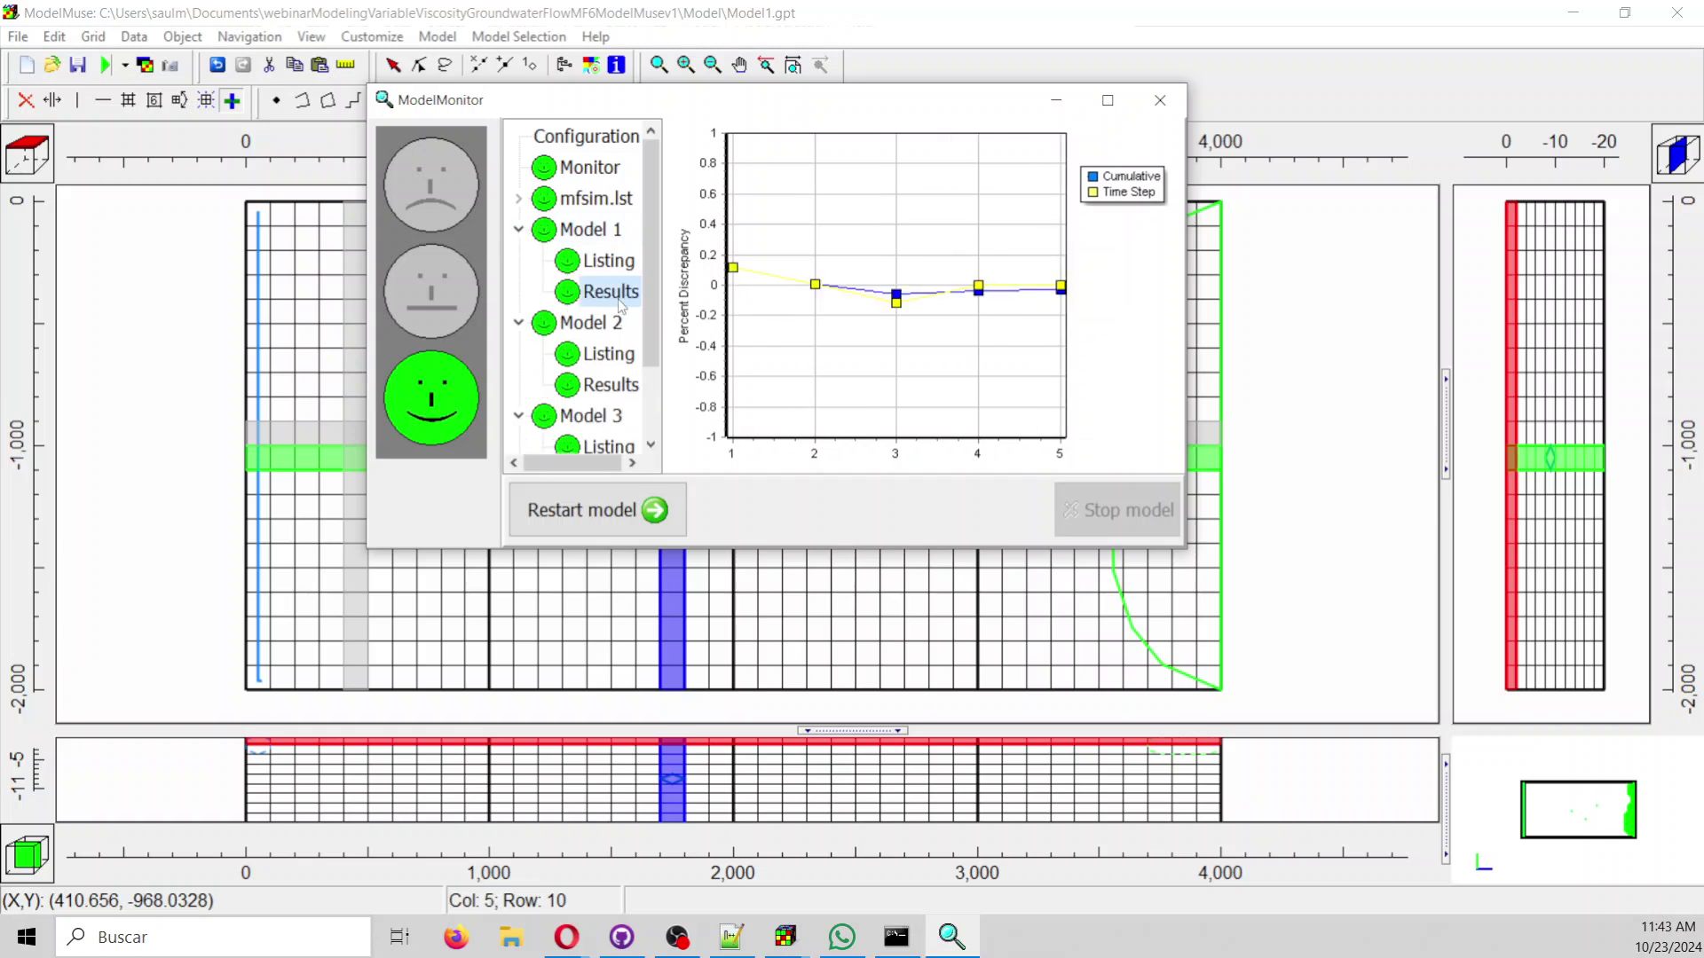
{"action": "left_click", "coordinate": [1159, 99]}
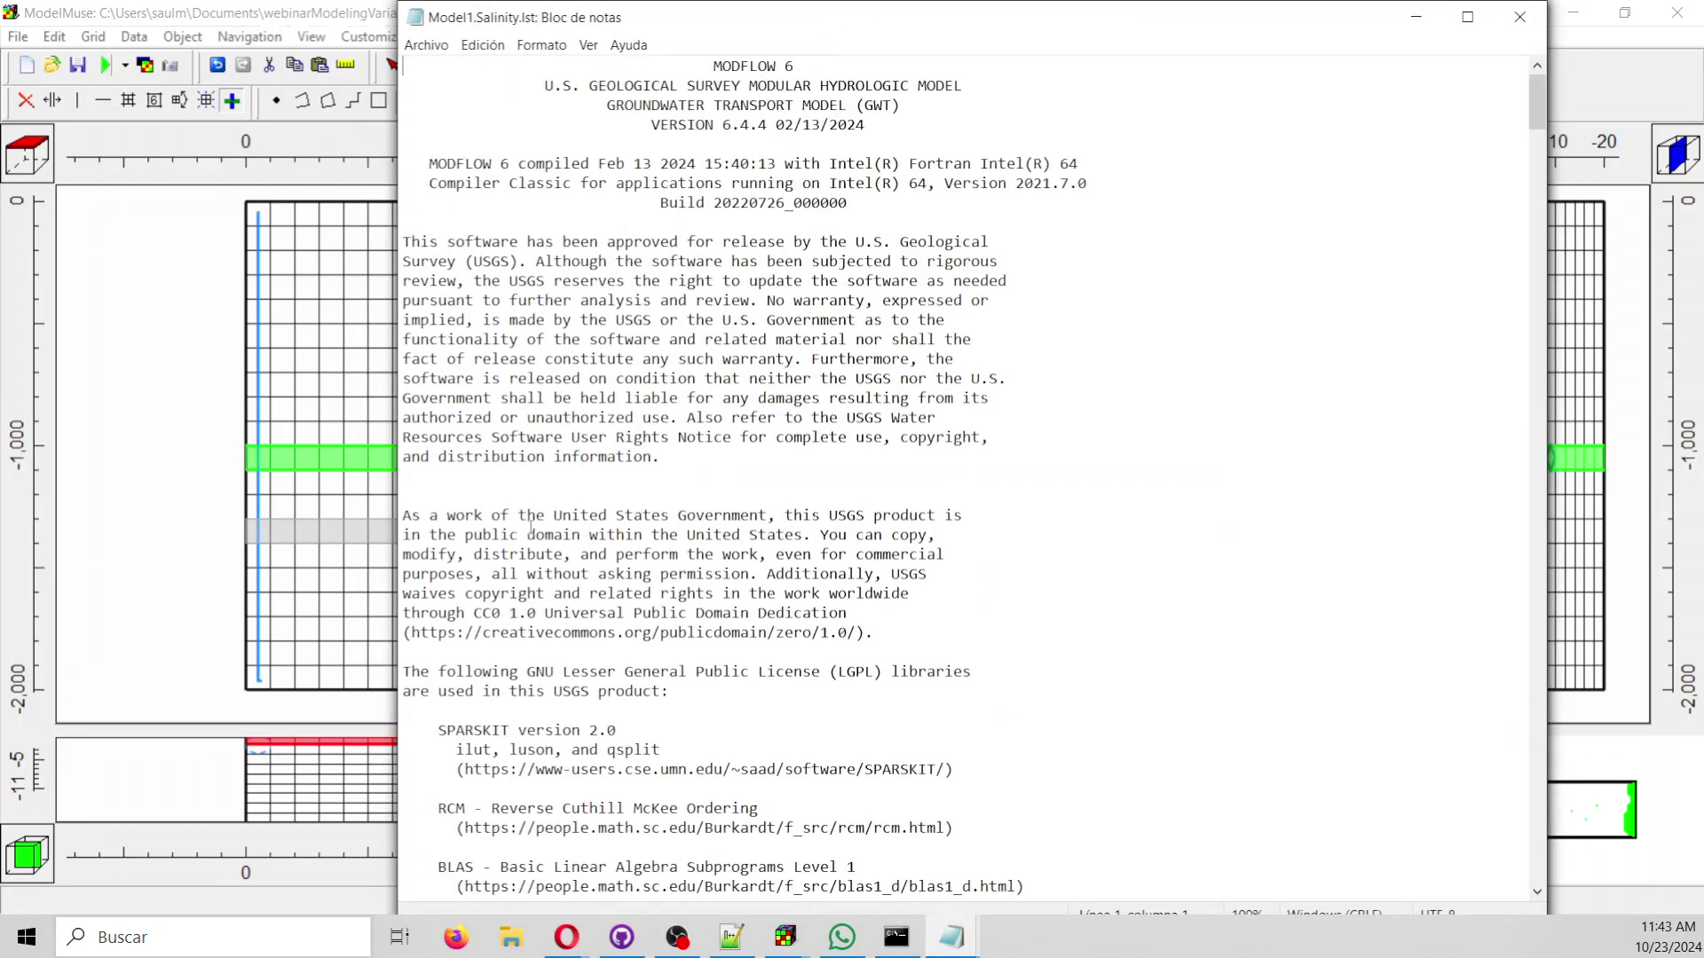
{"action": "left_click", "coordinate": [1511, 24]}
{"action": "left_click", "coordinate": [1511, 24]}
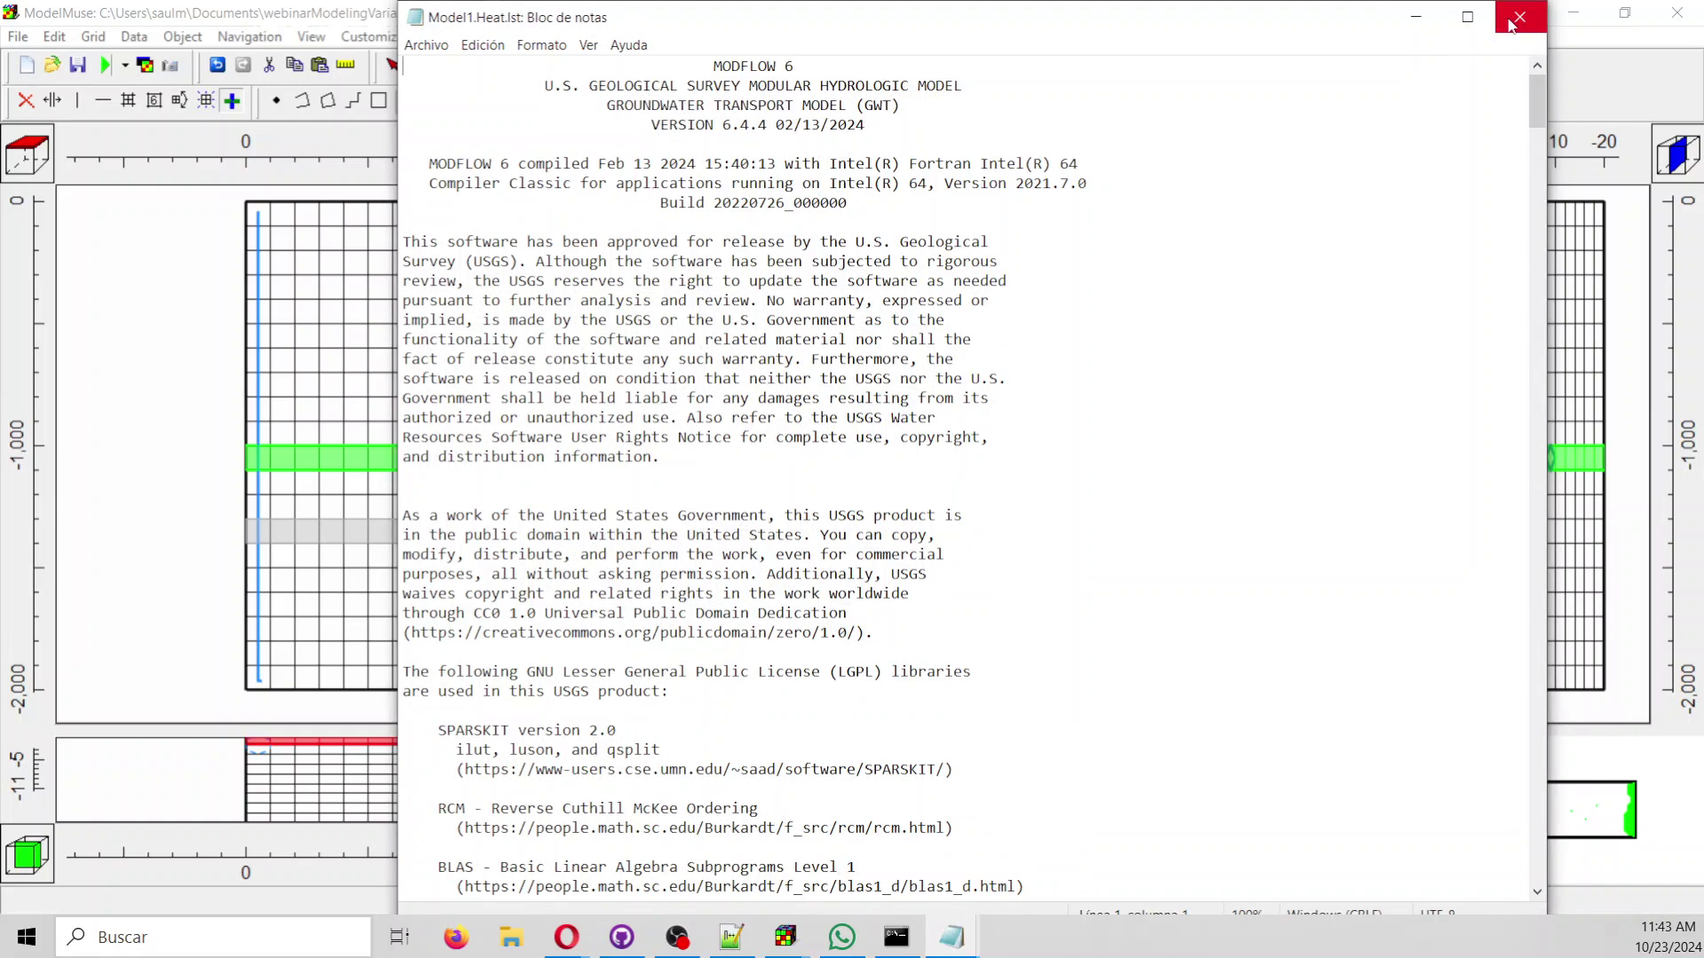
{"action": "left_click", "coordinate": [1519, 17]}
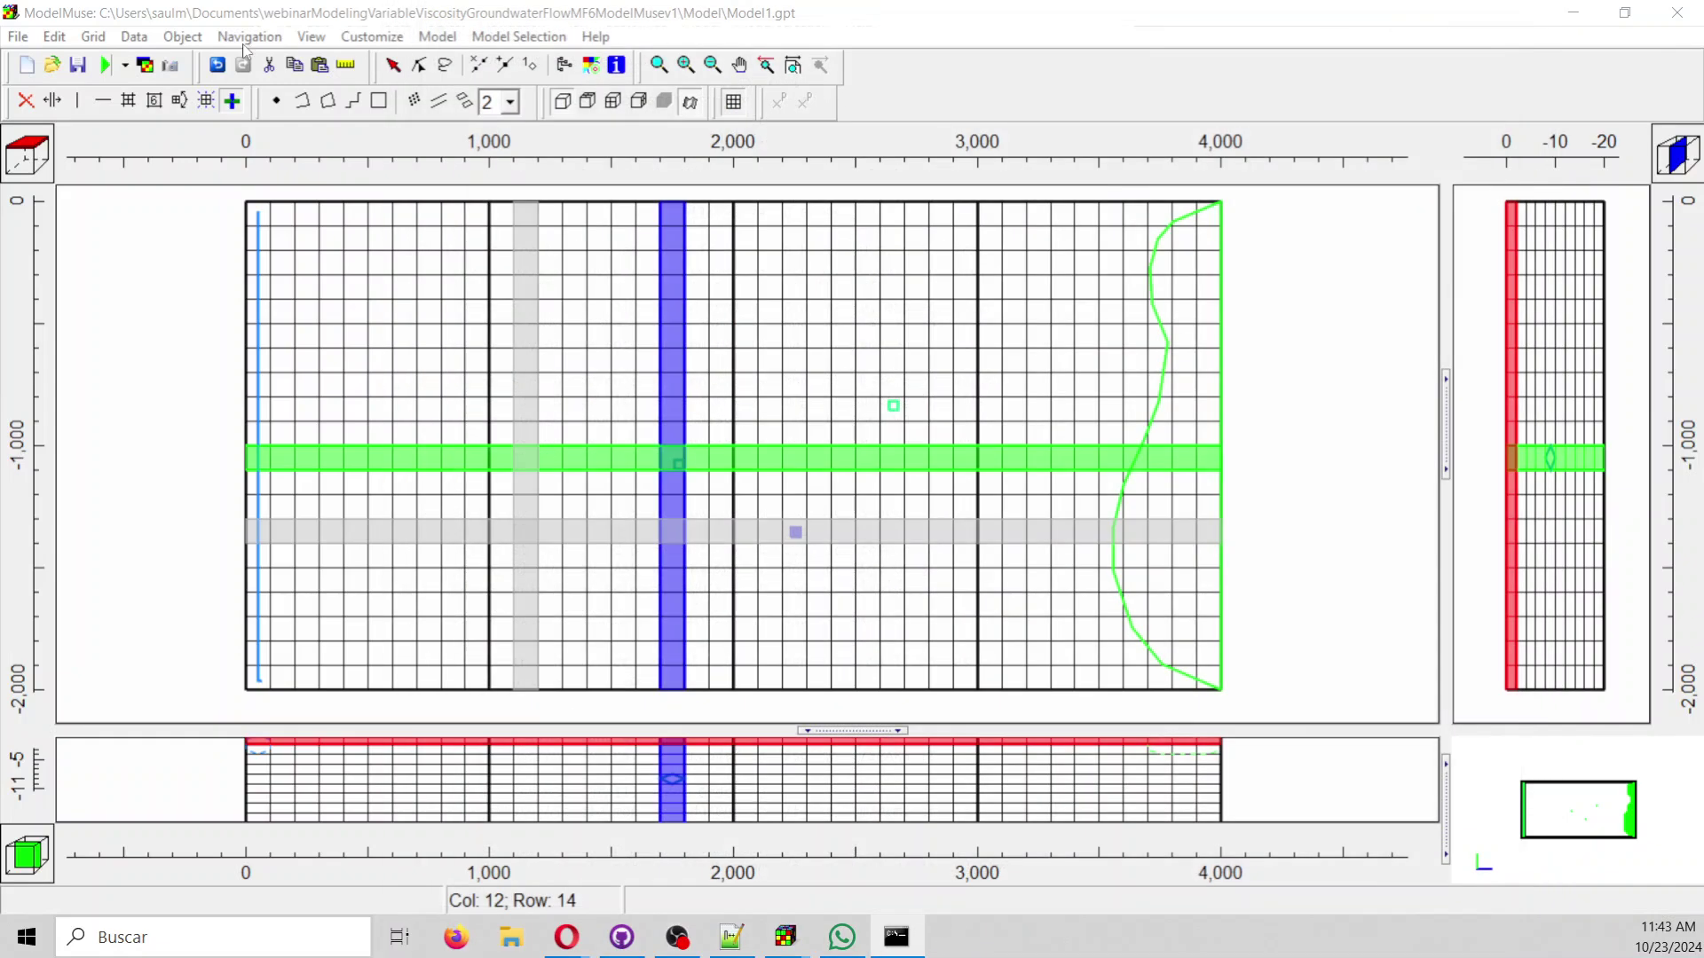
Import the heads from Model1.bhd for Period 2, Step 4 and display them as a contour grid.
{"action": "left_click", "coordinate": [143, 63]}
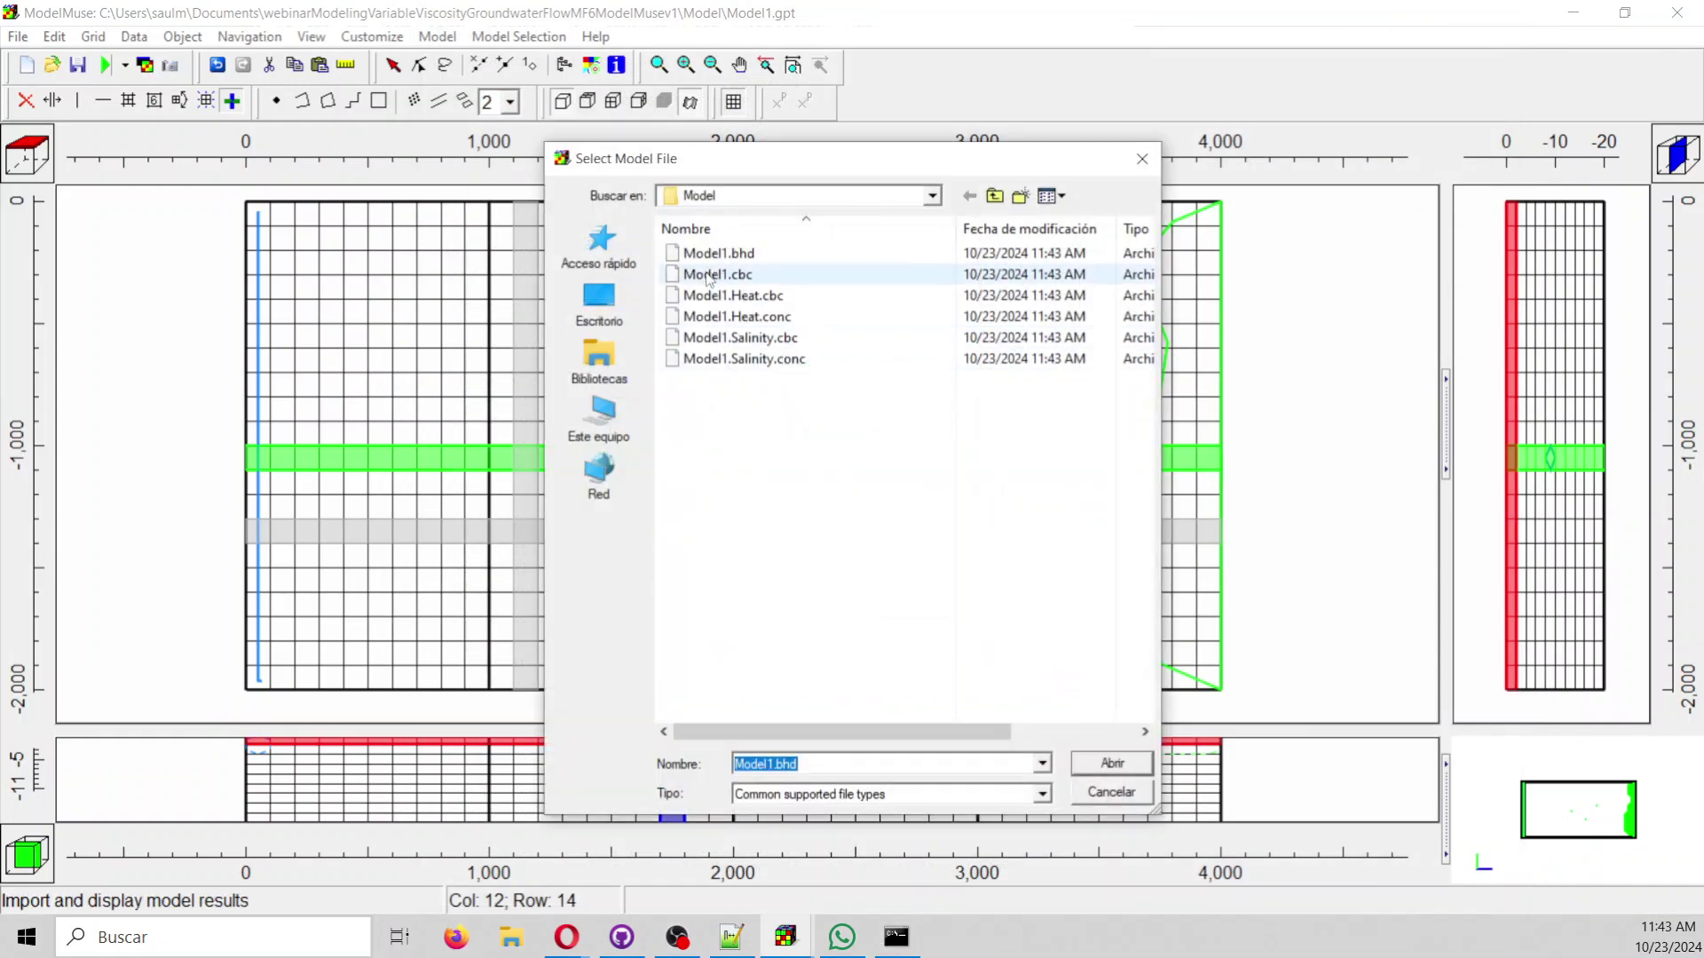
{"action": "double_click", "coordinate": [710, 253]}
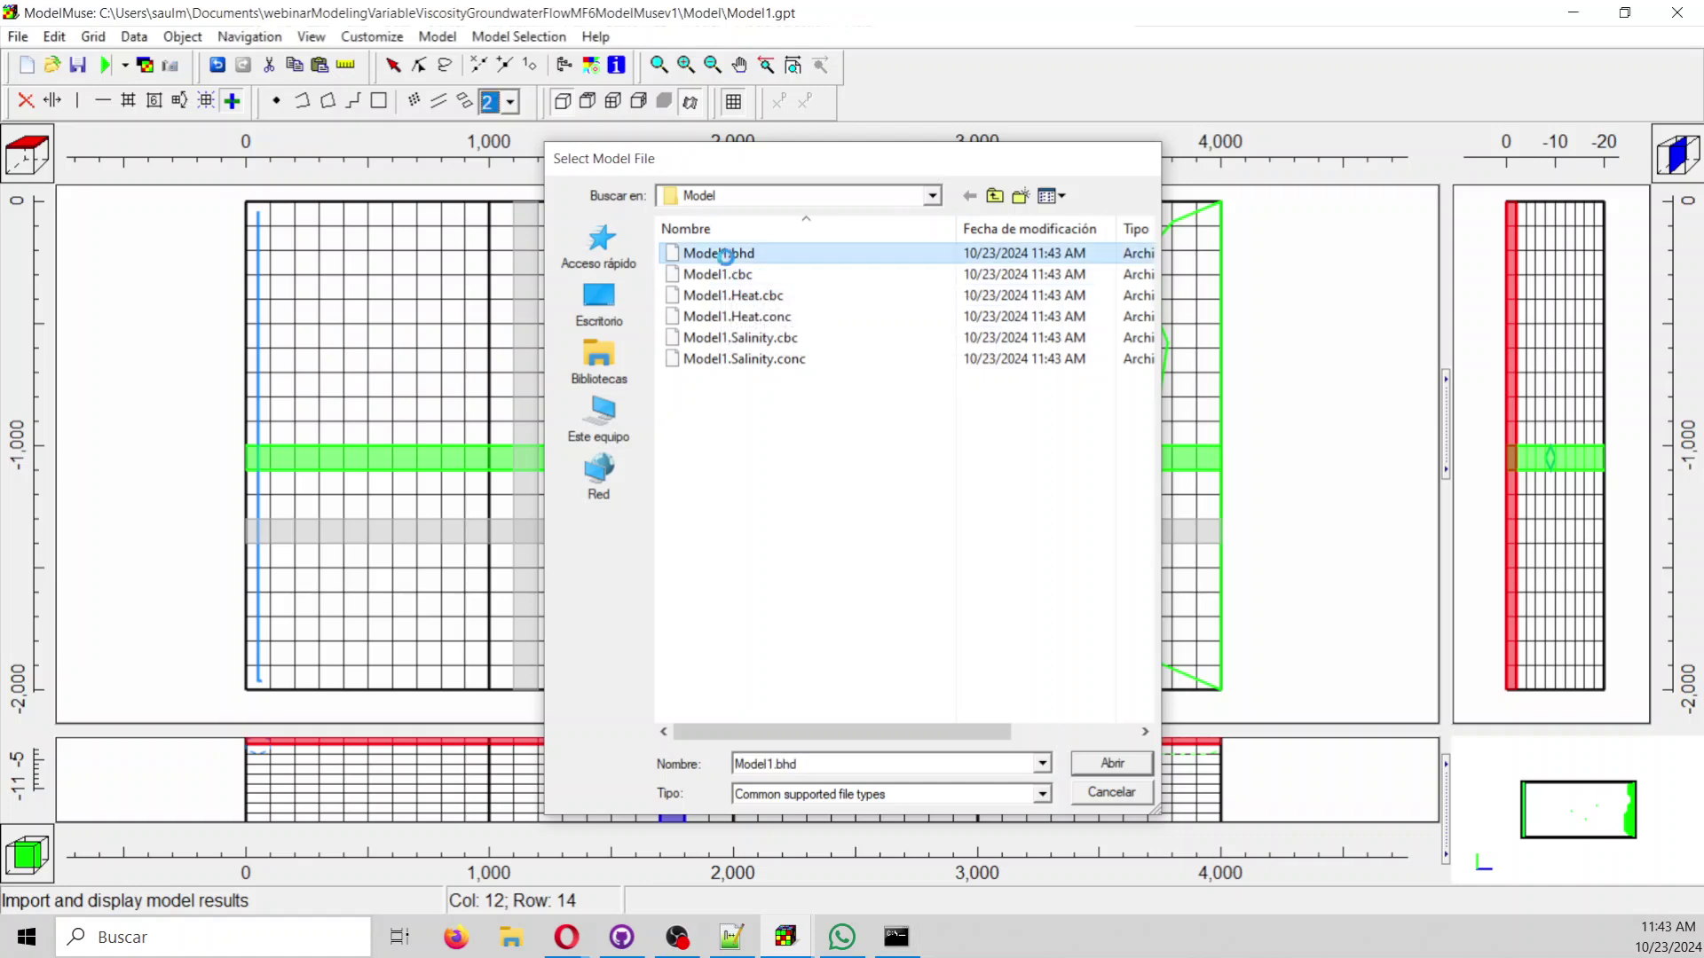
{"action": "left_click", "coordinate": [779, 587]}
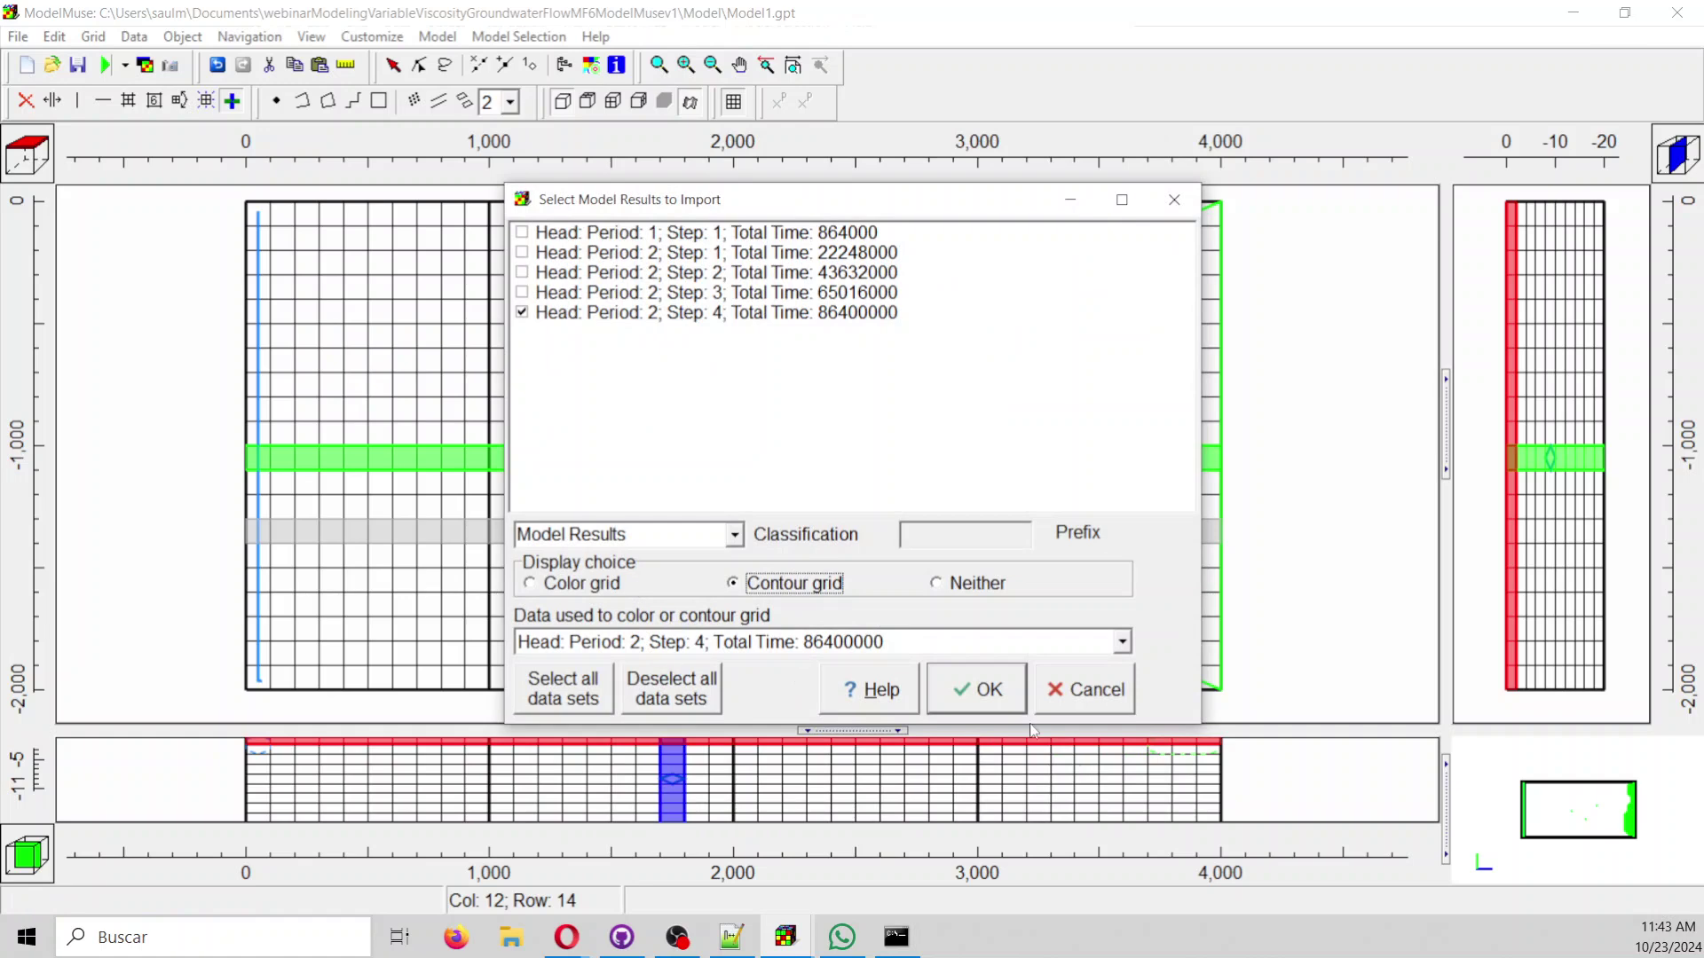
{"action": "left_click", "coordinate": [986, 707]}
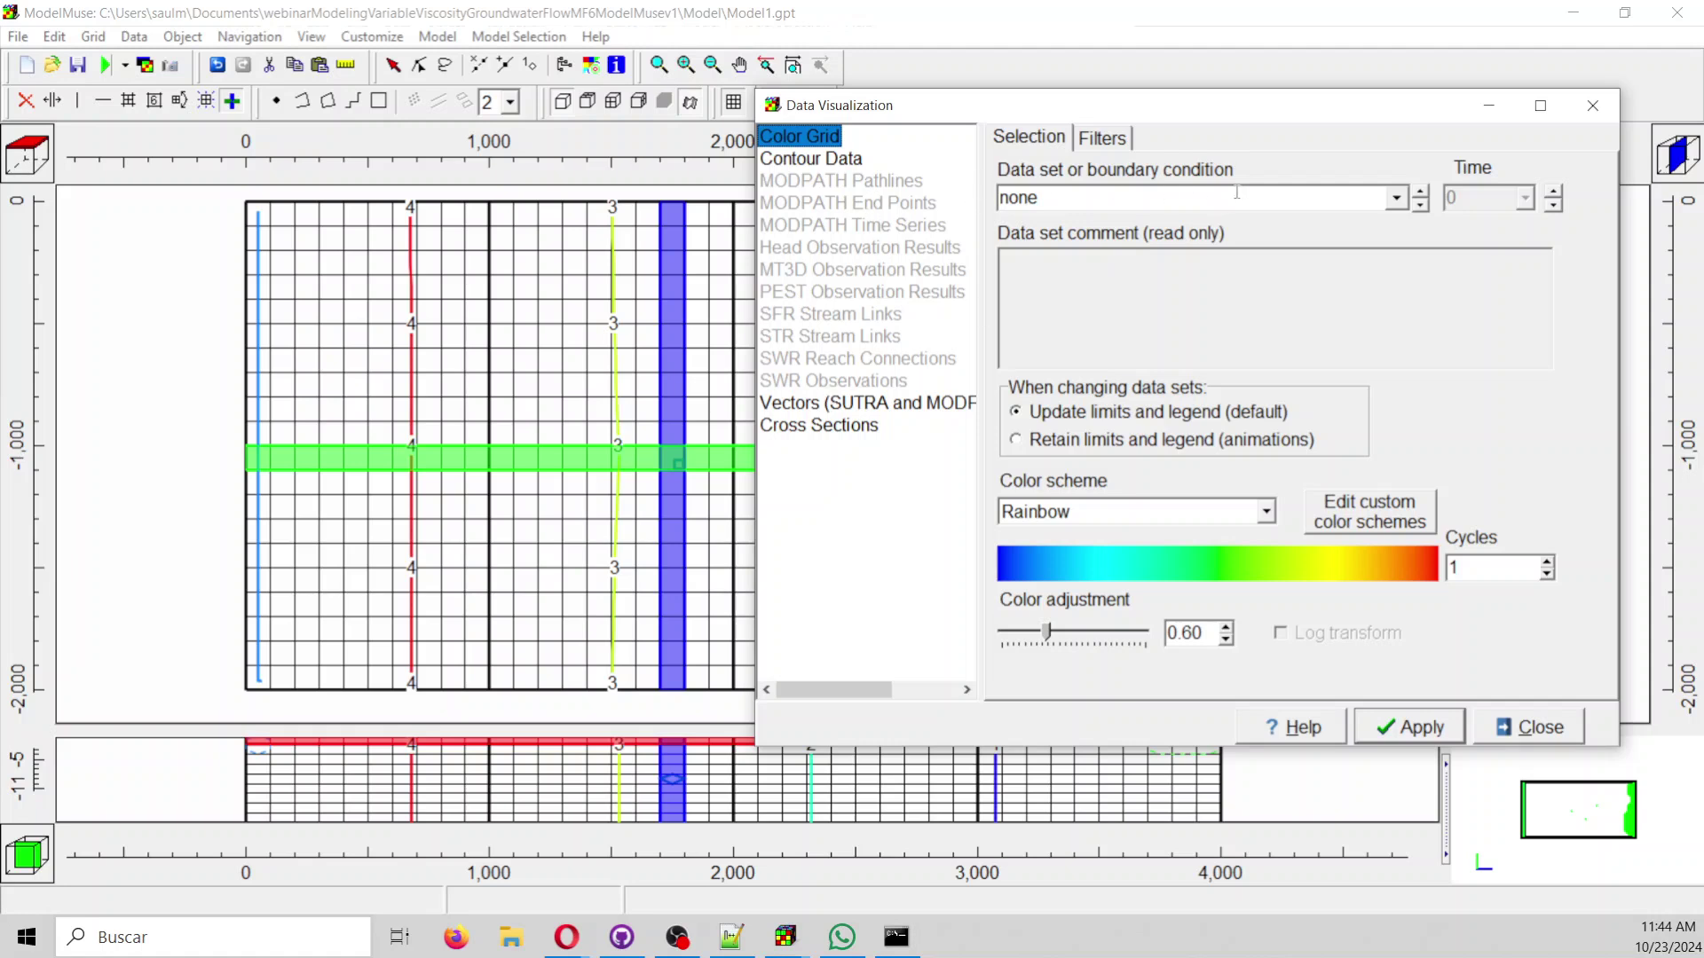
Apply the Blue to Orange color scheme to the Head_P2_S4 contours.
{"action": "left_click", "coordinate": [823, 157]}
{"action": "left_click", "coordinate": [1359, 573]}
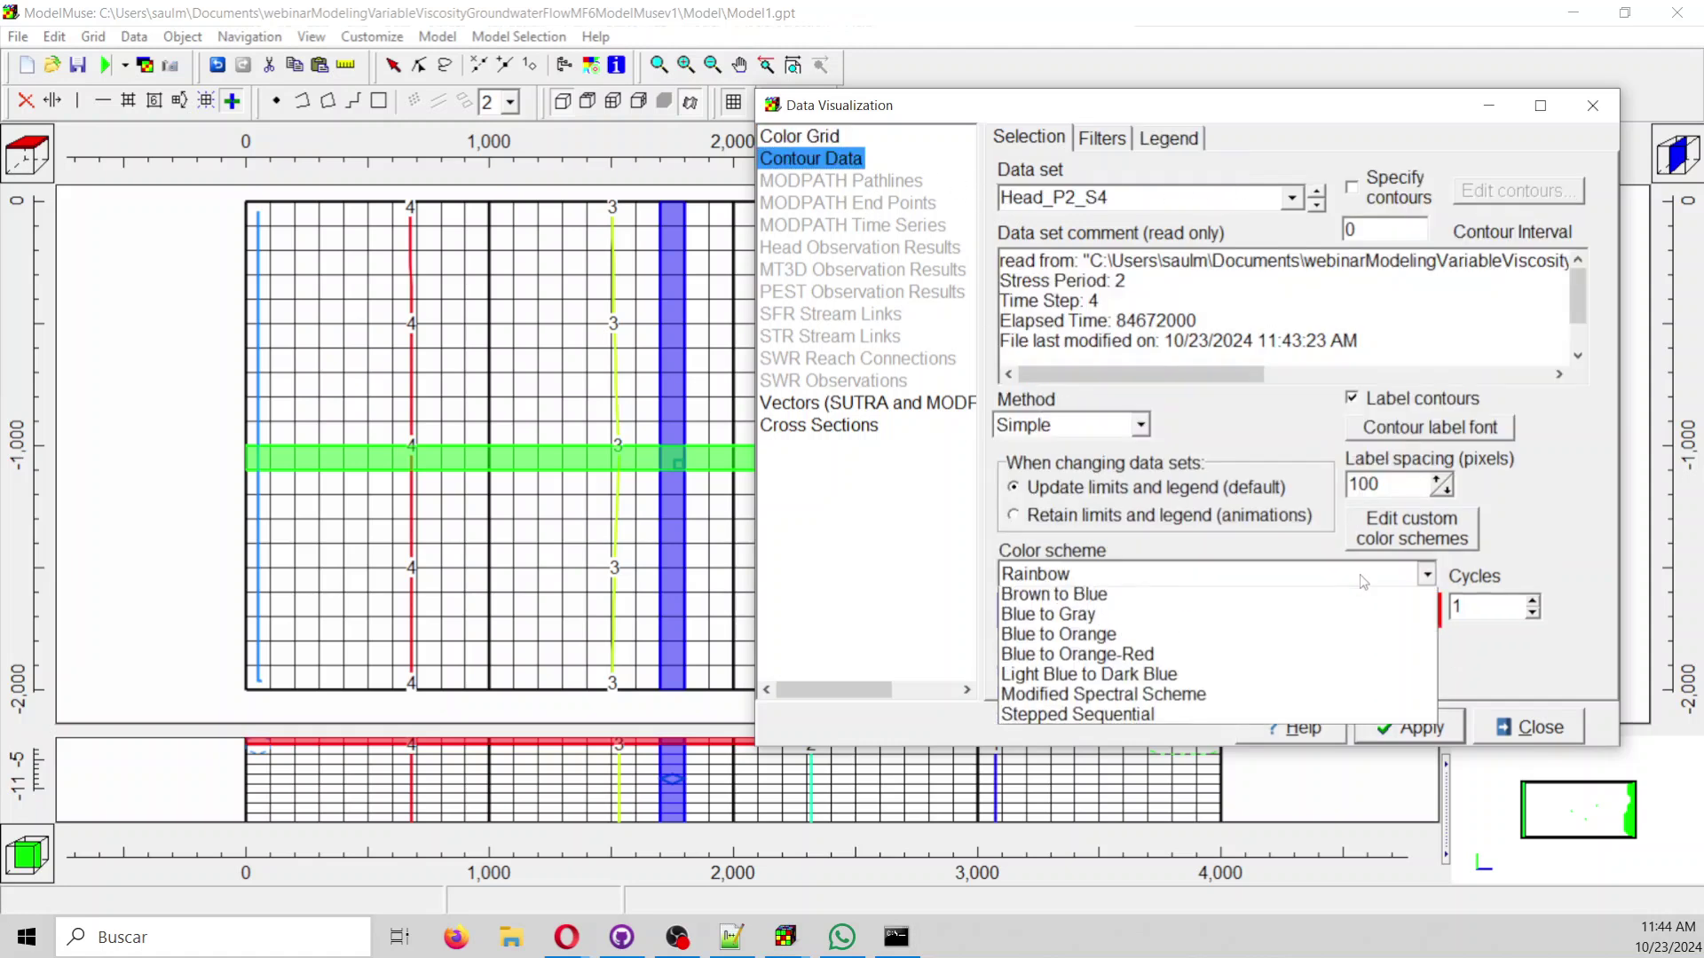
{"action": "left_click", "coordinate": [1390, 744]}
{"action": "left_click", "coordinate": [1393, 738]}
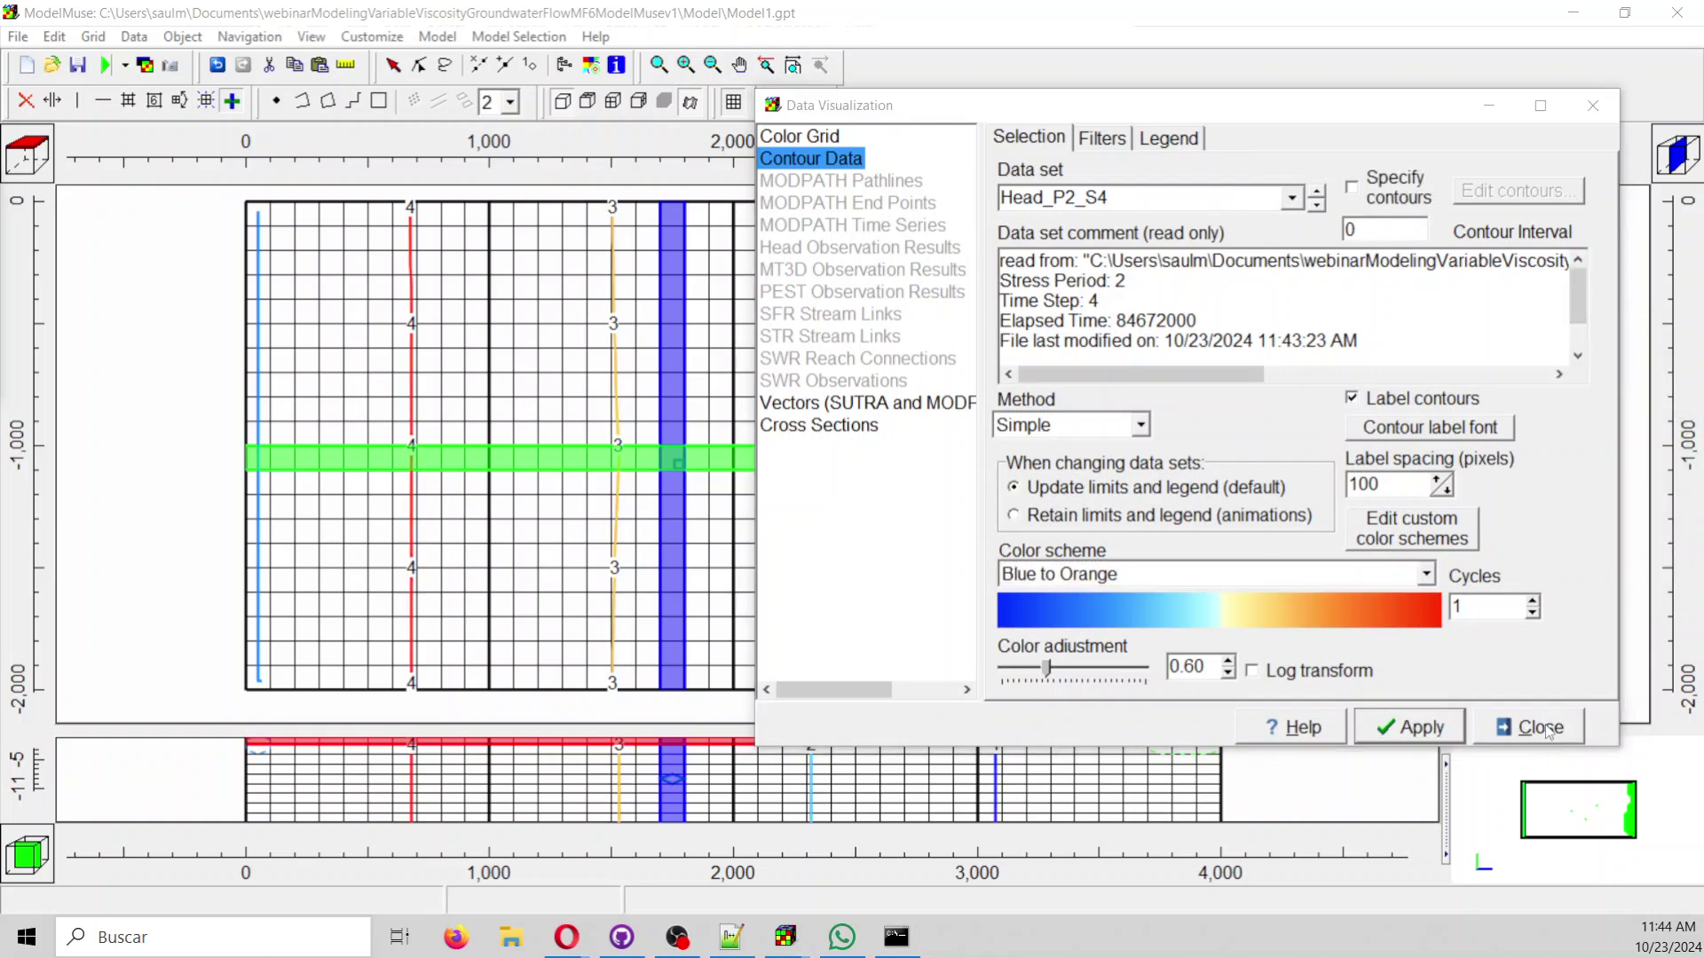
Set the head contour interval to 0.5, apply it and close the data visualization settings.
{"action": "left_click", "coordinate": [1371, 230]}
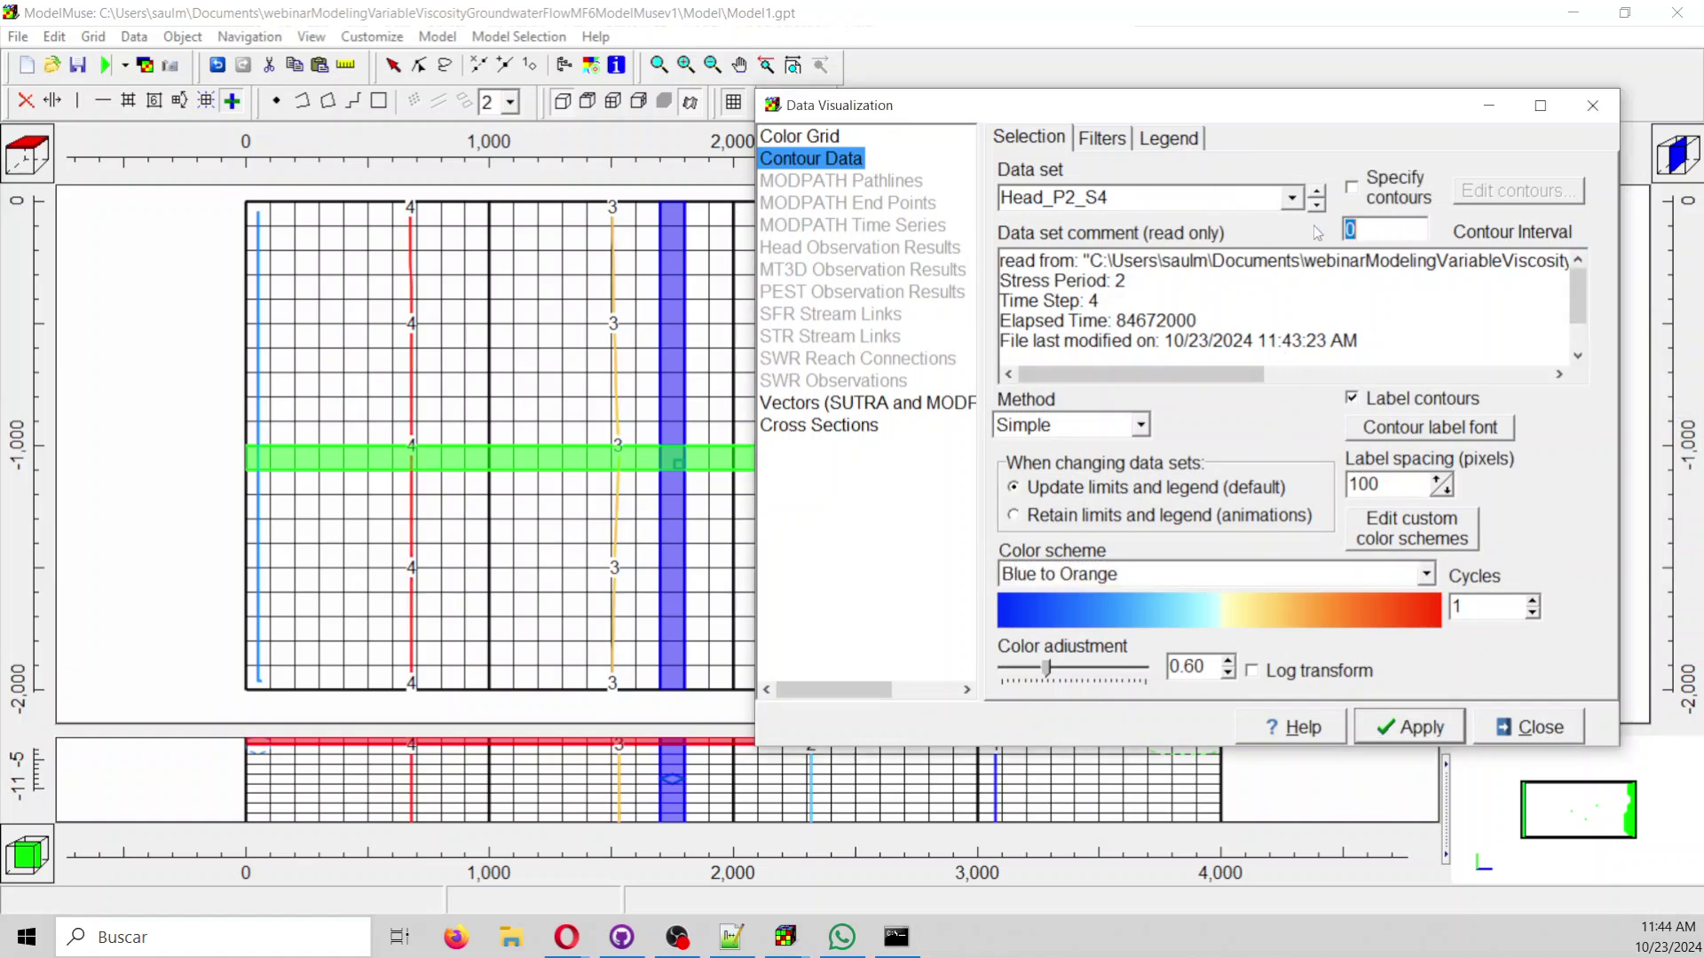
{"action": "type", "text": "0.5"}
{"action": "left_click", "coordinate": [1405, 730]}
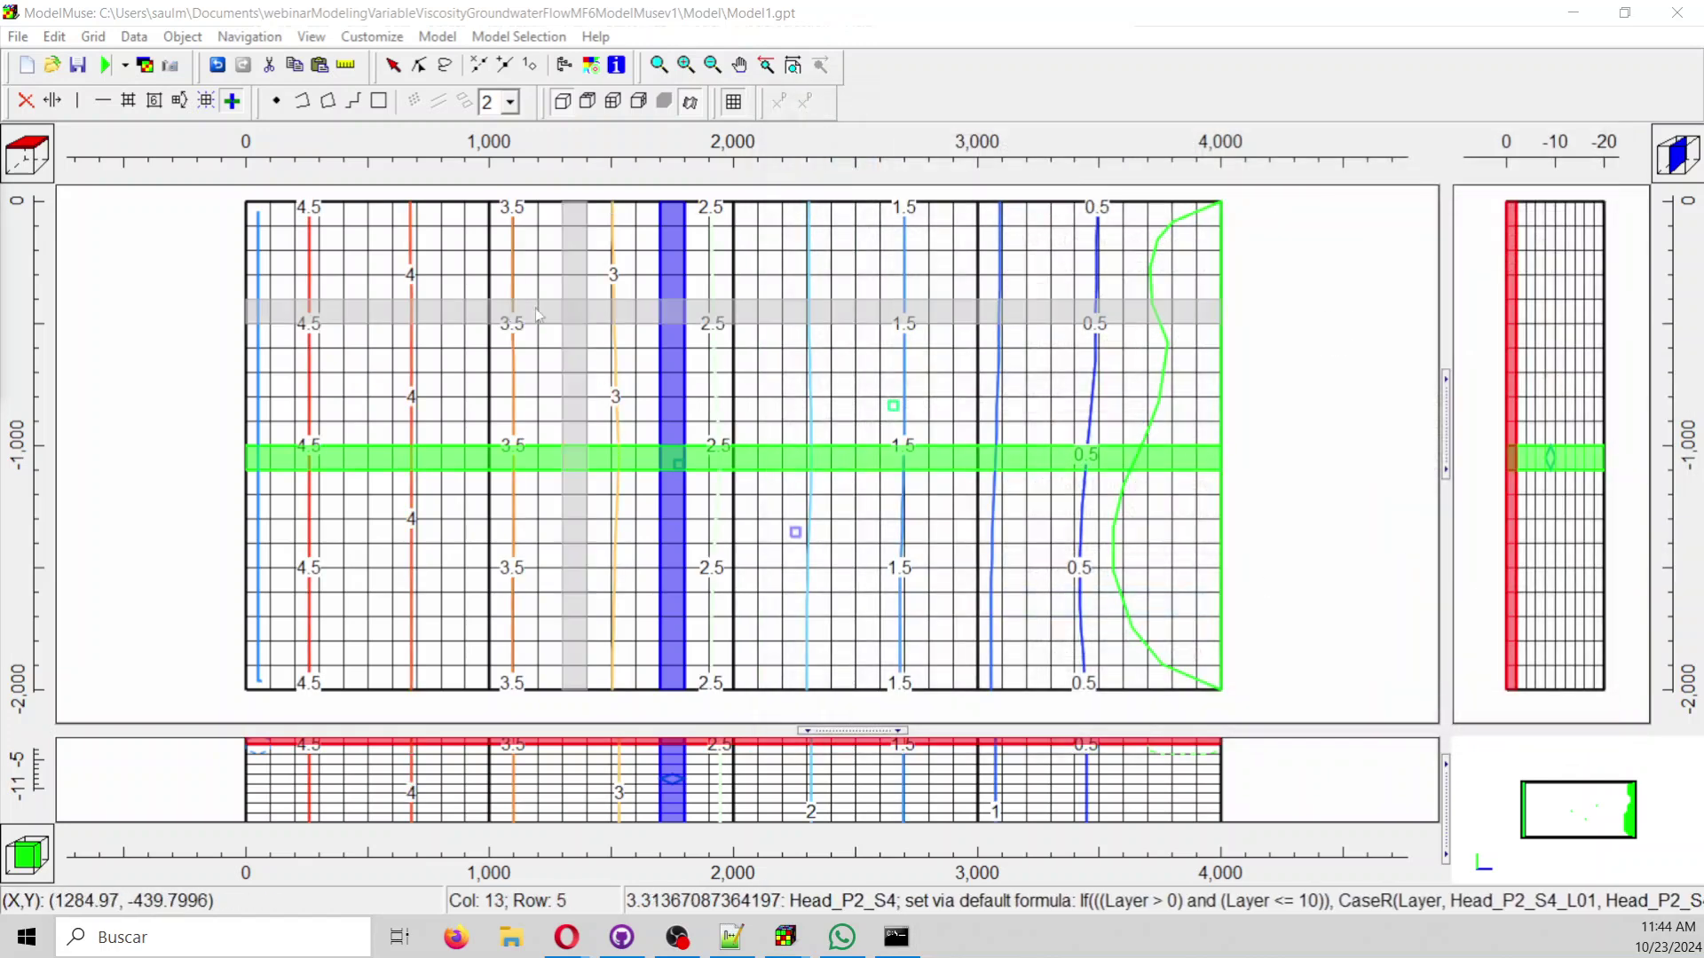
Step the selected layer down from layer 1 to layer 5 to inspect the head contours at depth.
{"action": "left_click", "coordinate": [31, 173]}
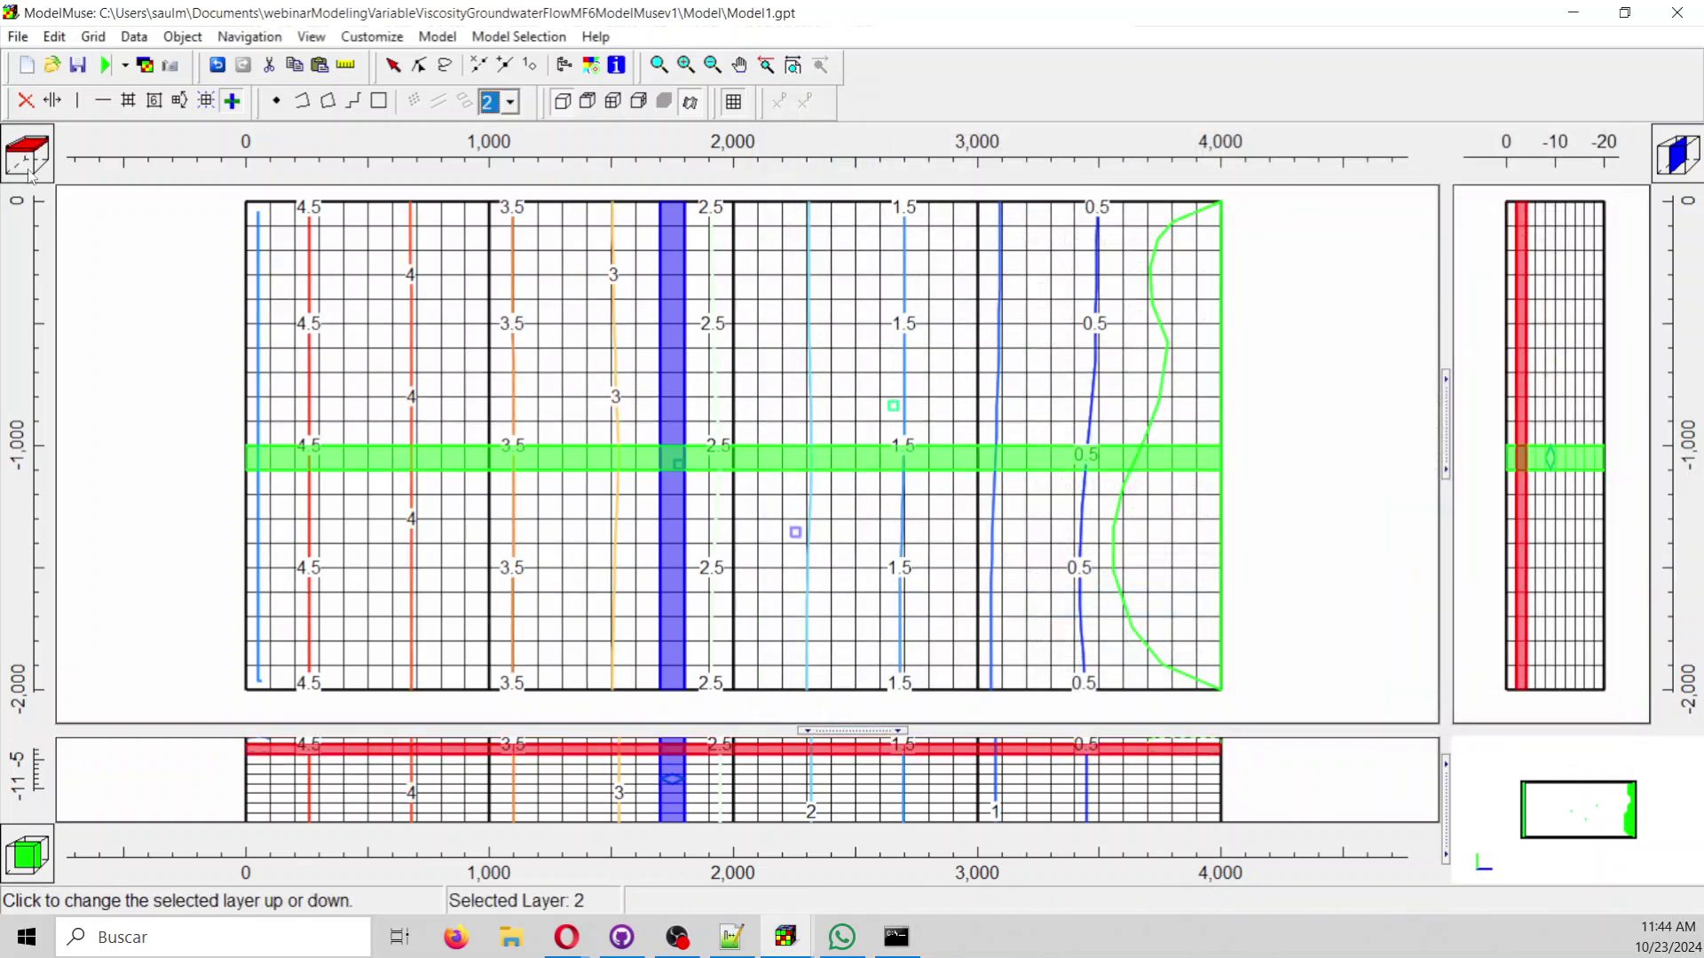
{"action": "left_click", "coordinate": [31, 173]}
{"action": "left_click", "coordinate": [31, 173]}
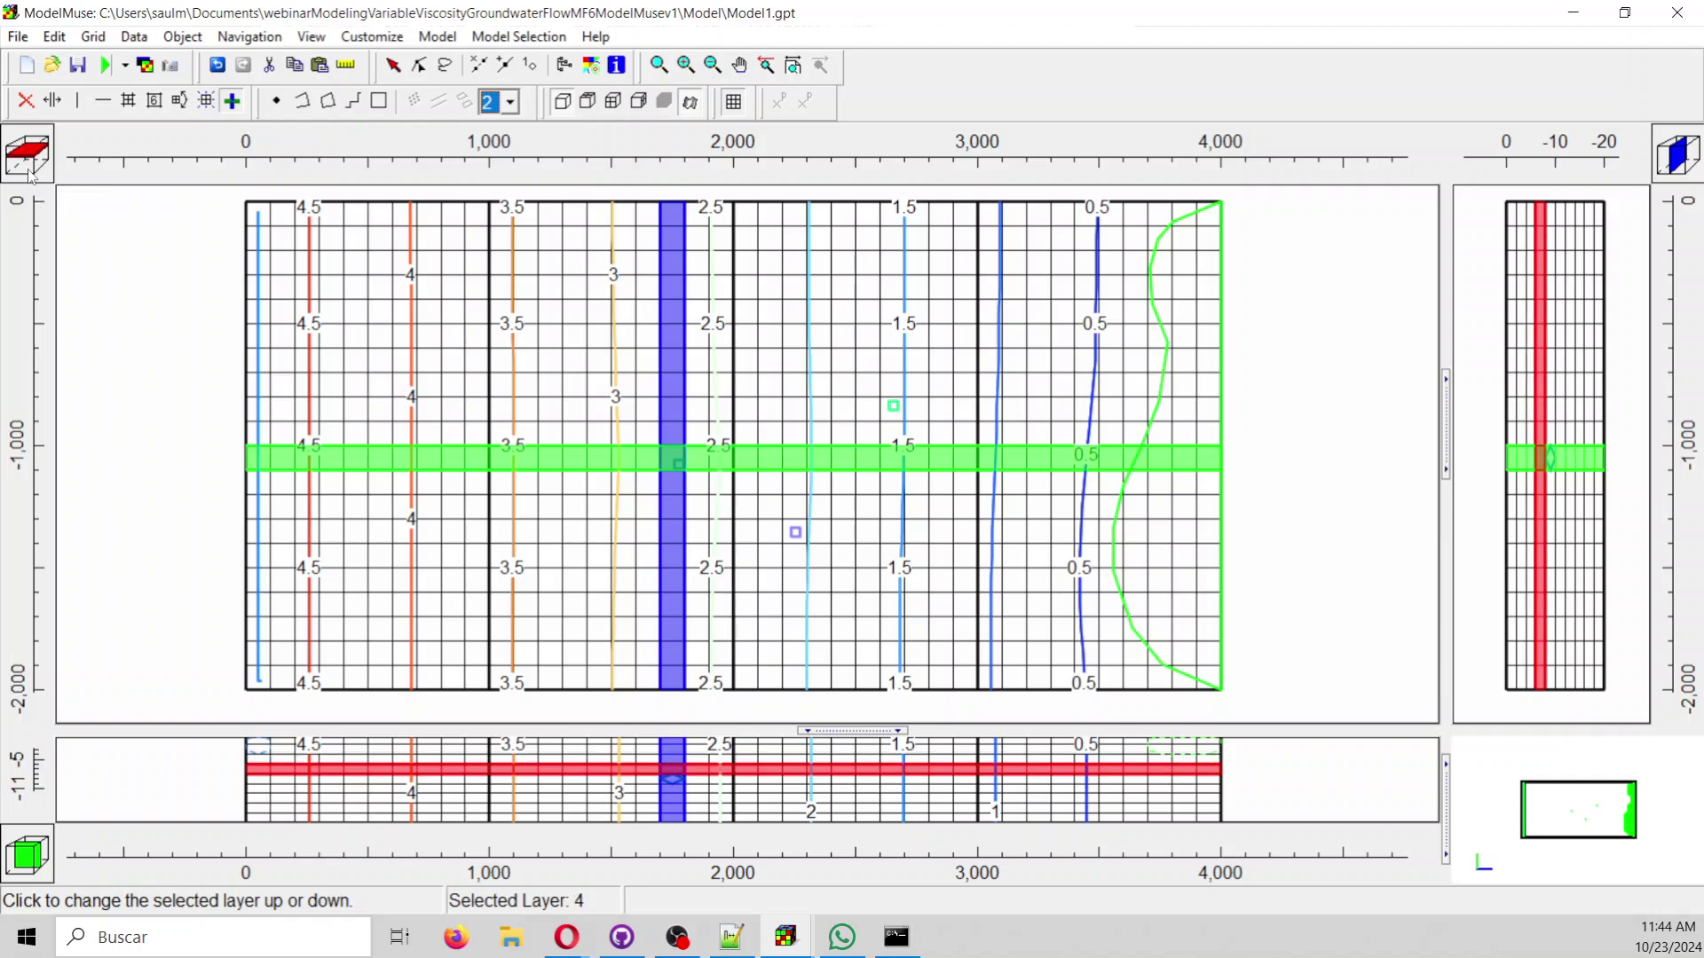
{"action": "left_click", "coordinate": [31, 173]}
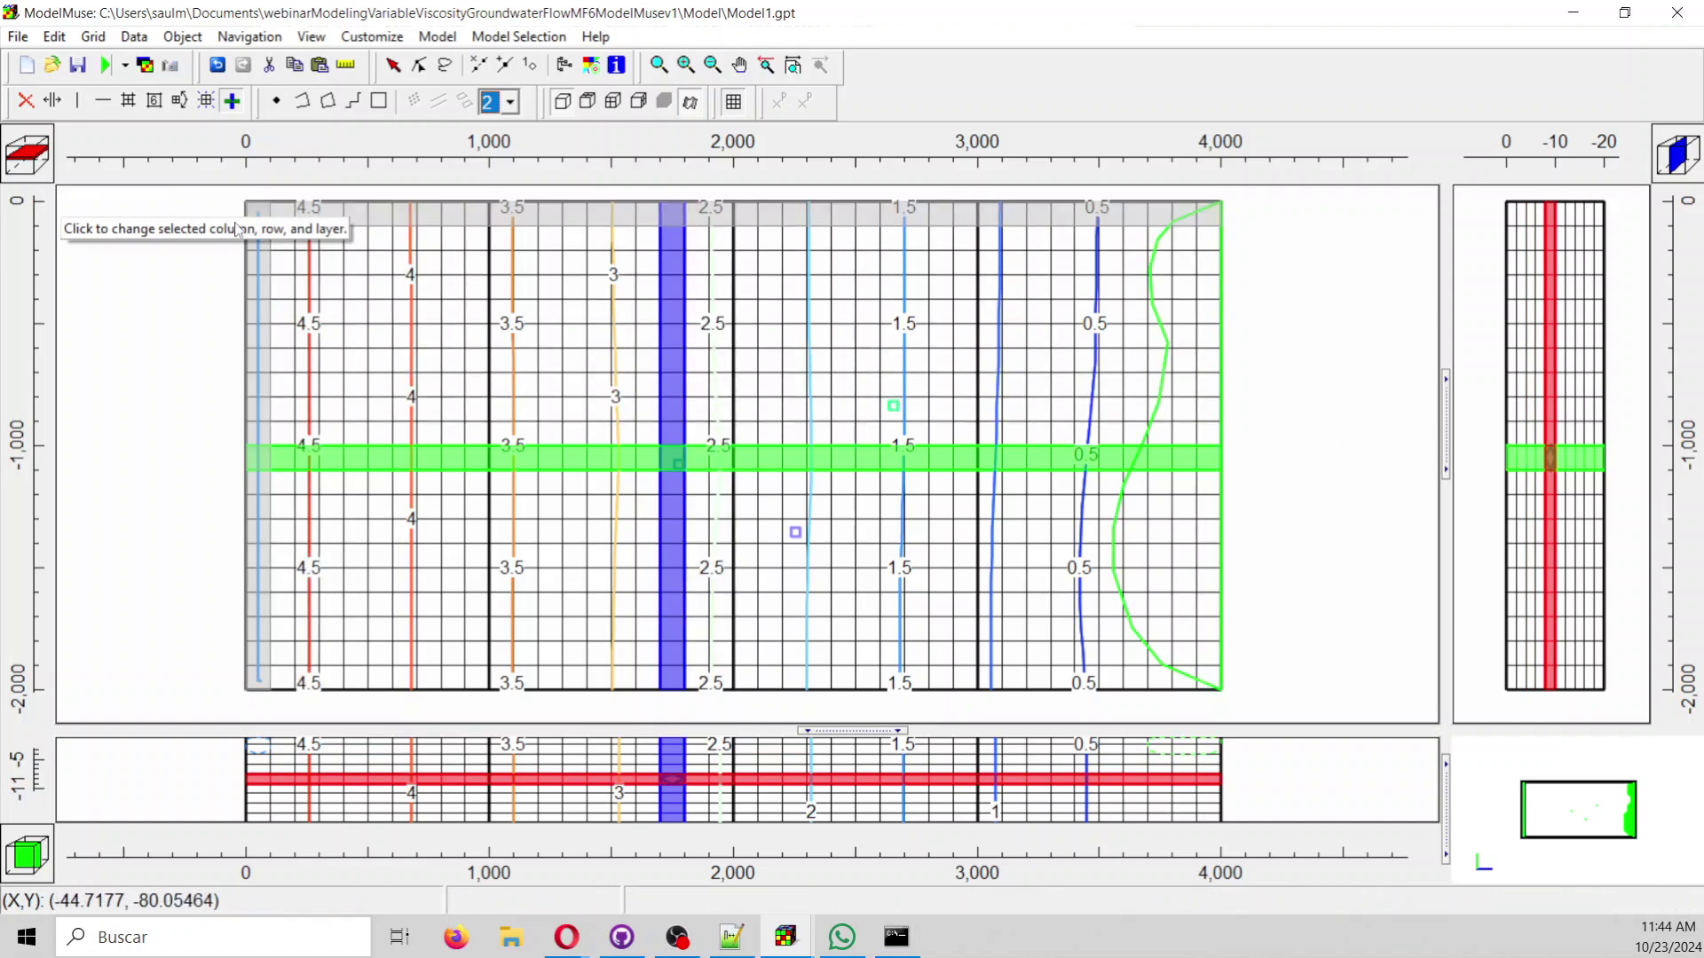
Show only the exterior grid lines and import Model1.Heat.conc for Period 2, Step 4 as a color grid.
{"action": "left_click", "coordinate": [732, 111]}
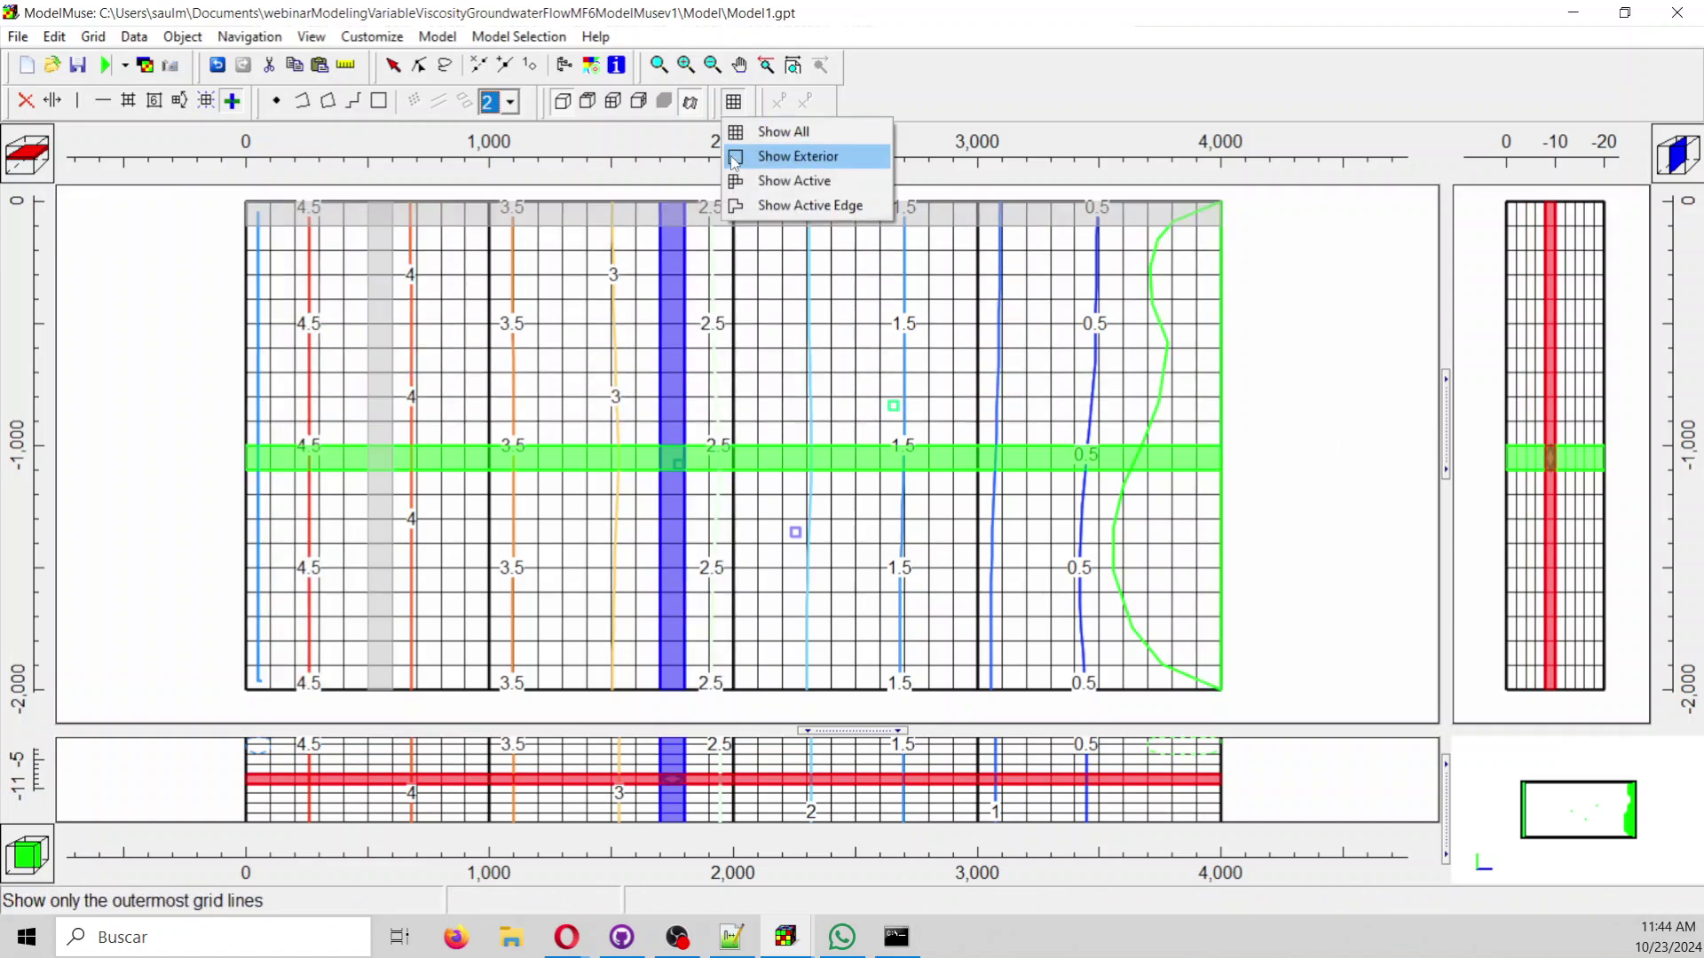
{"action": "left_click", "coordinate": [776, 155]}
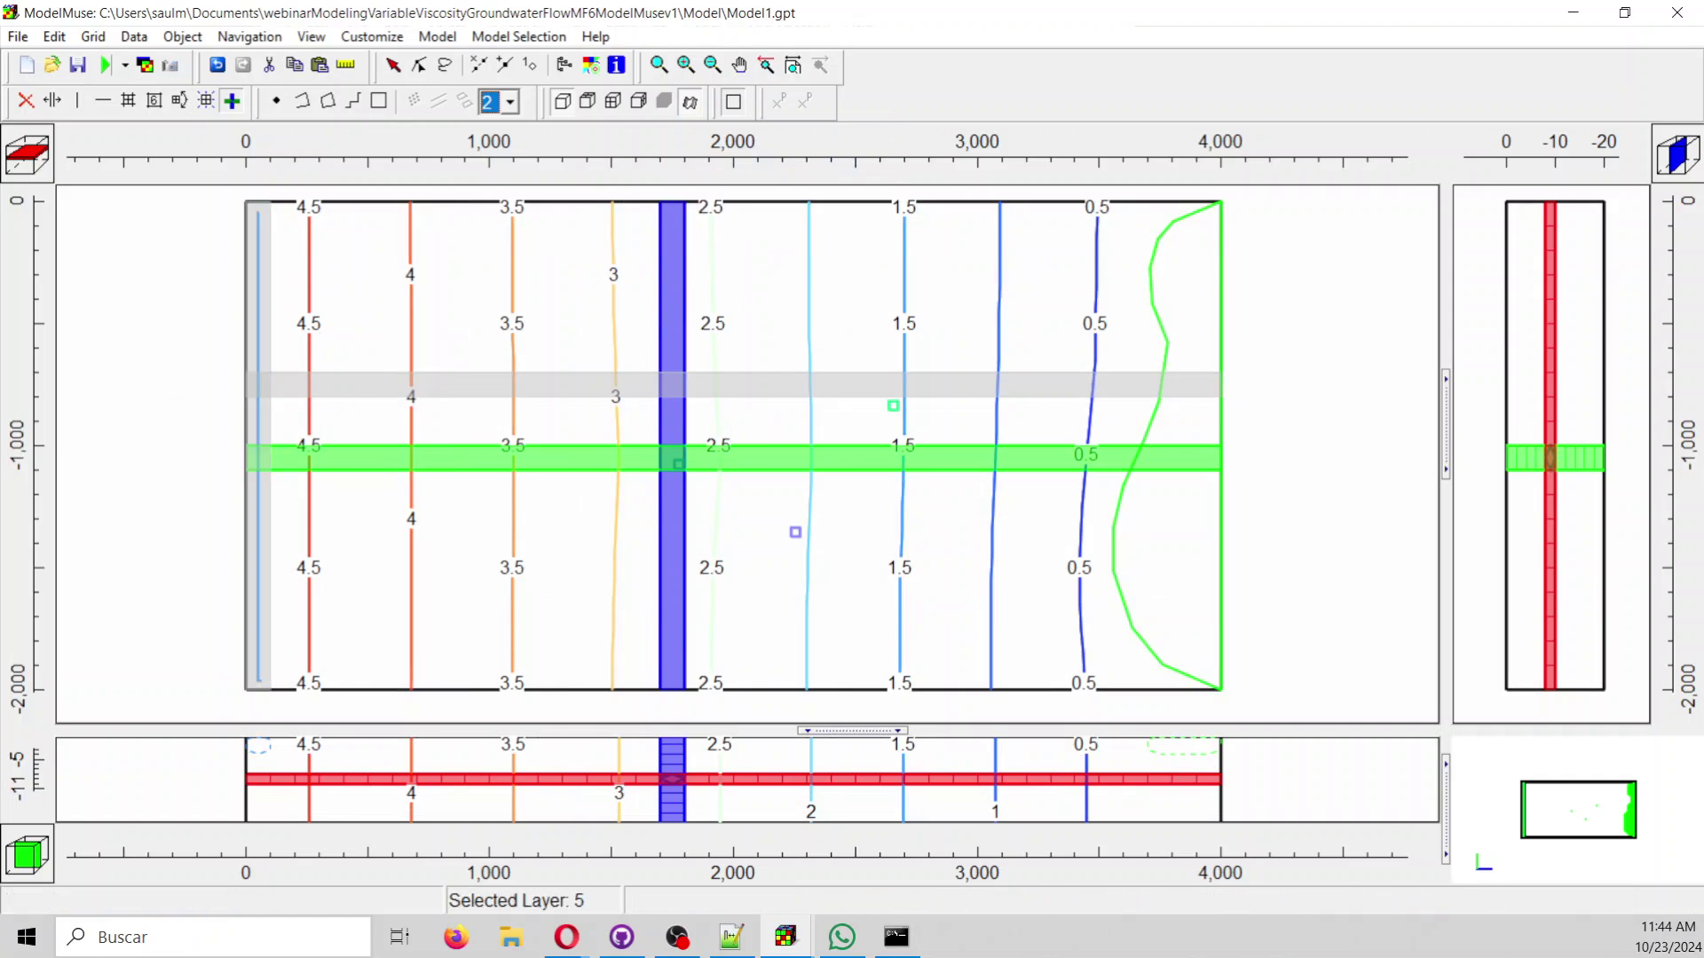
{"action": "left_click", "coordinate": [145, 66]}
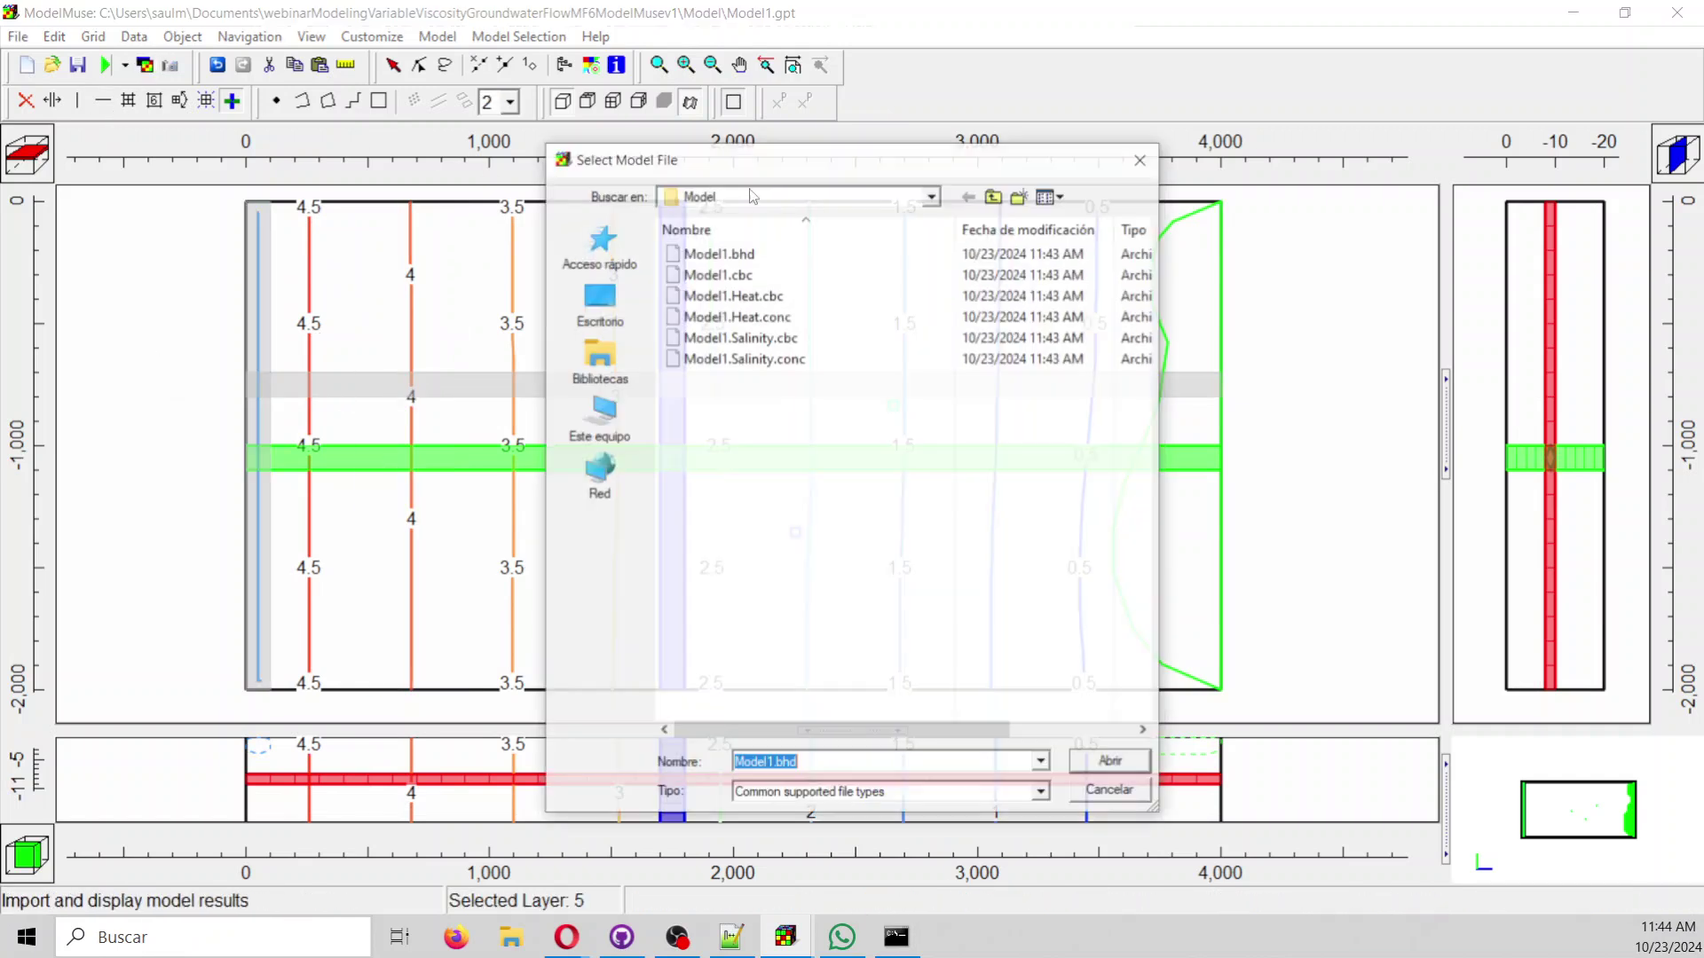
{"action": "left_click", "coordinate": [767, 325]}
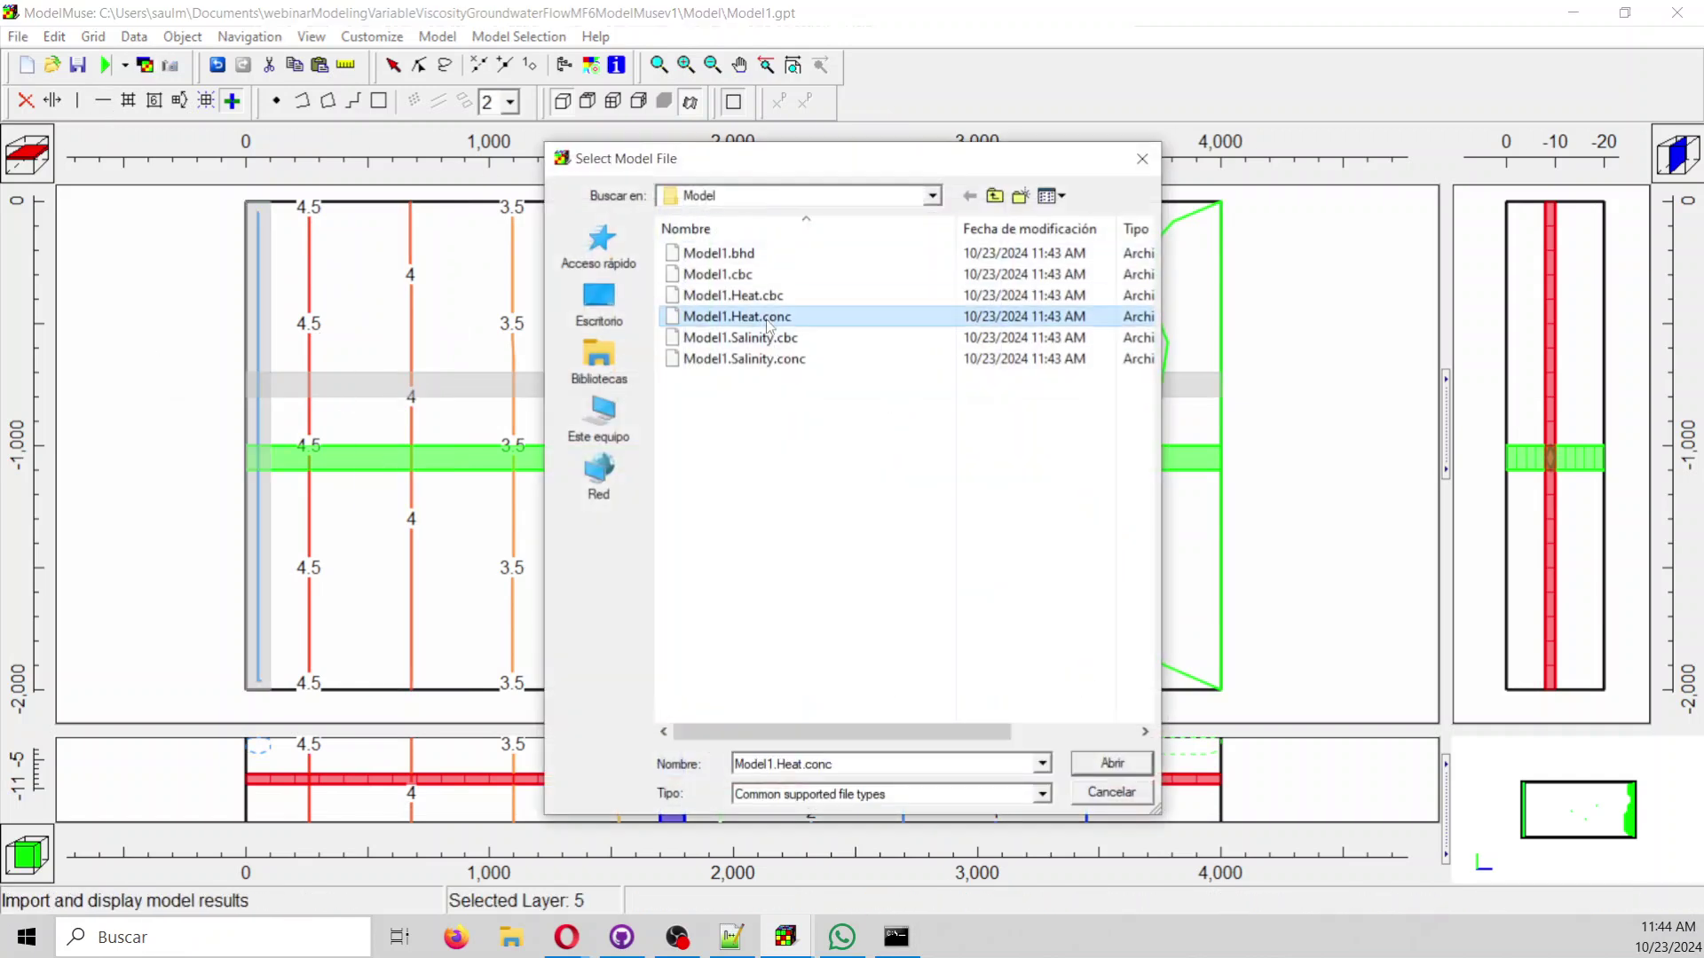
{"action": "double_click", "coordinate": [768, 324]}
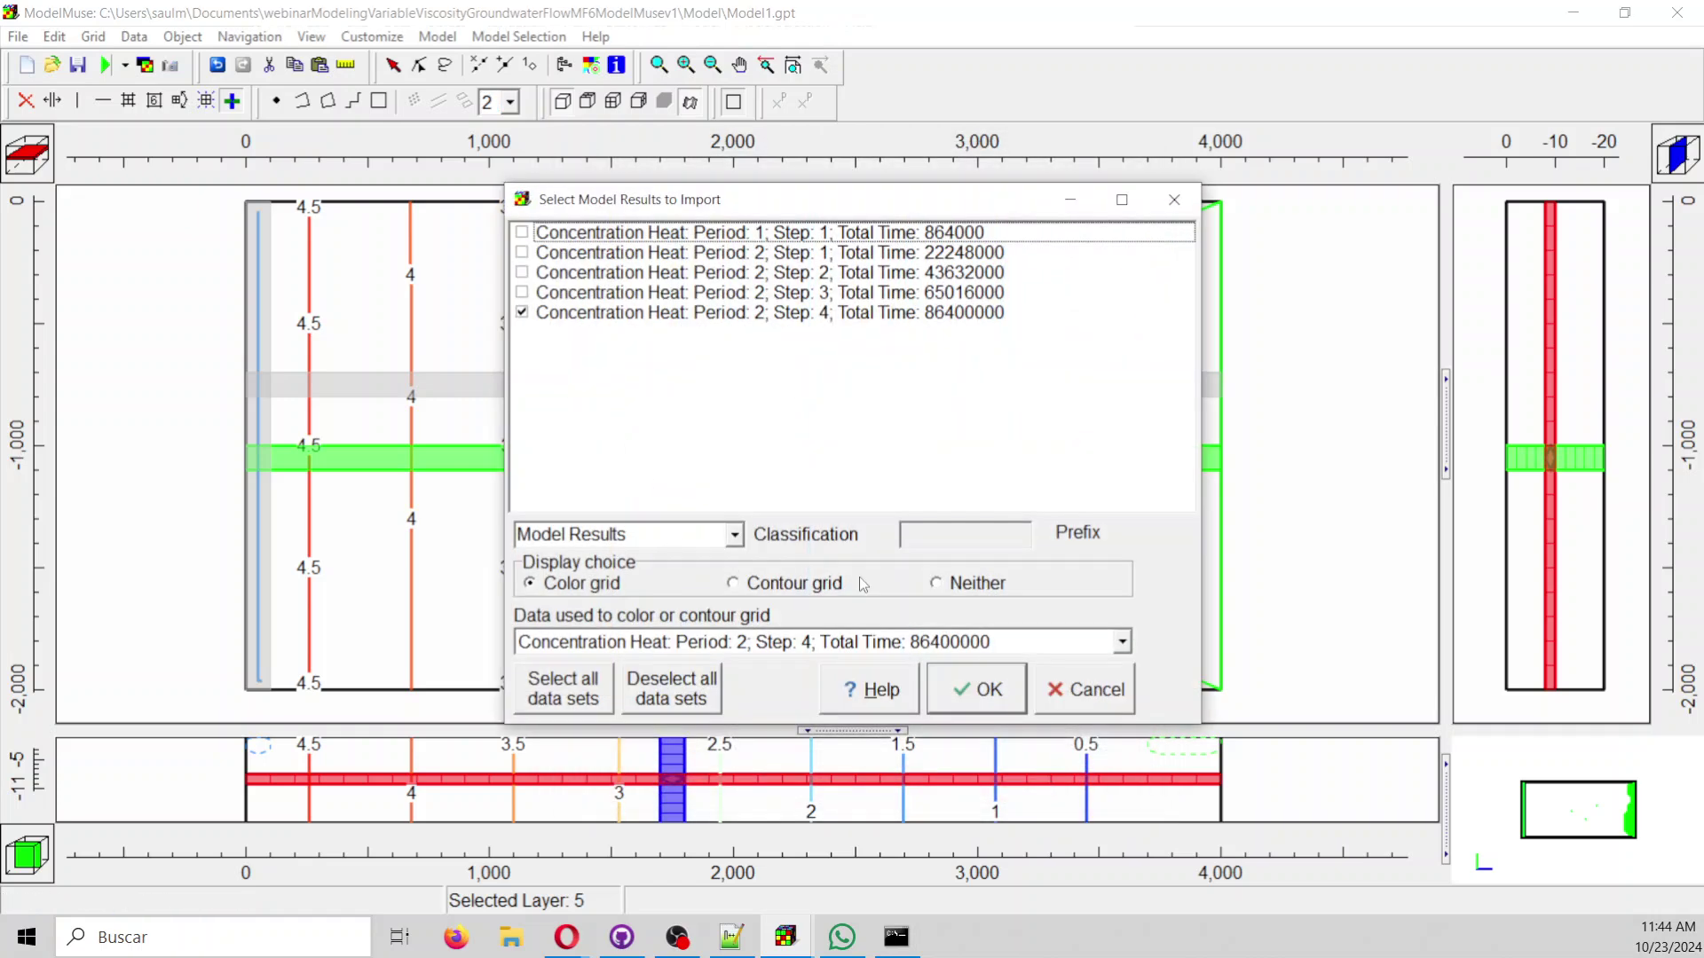
{"action": "left_click", "coordinate": [938, 695]}
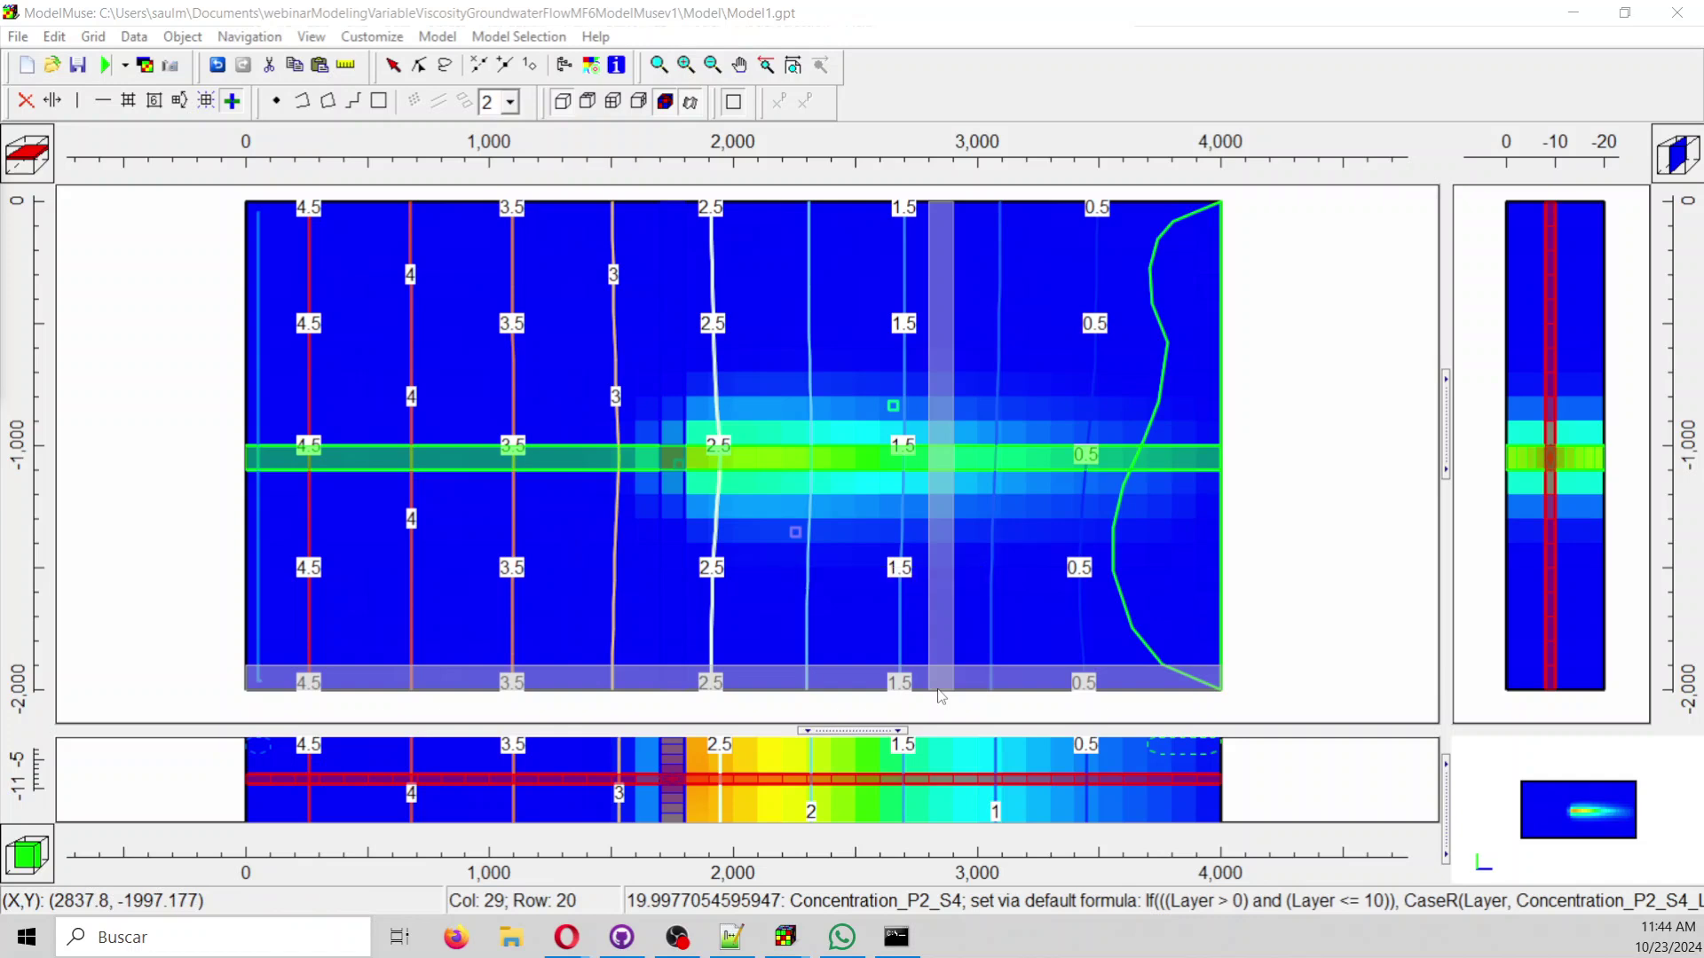
{"action": "left_click", "coordinate": [146, 65]}
{"action": "left_click", "coordinate": [729, 362]}
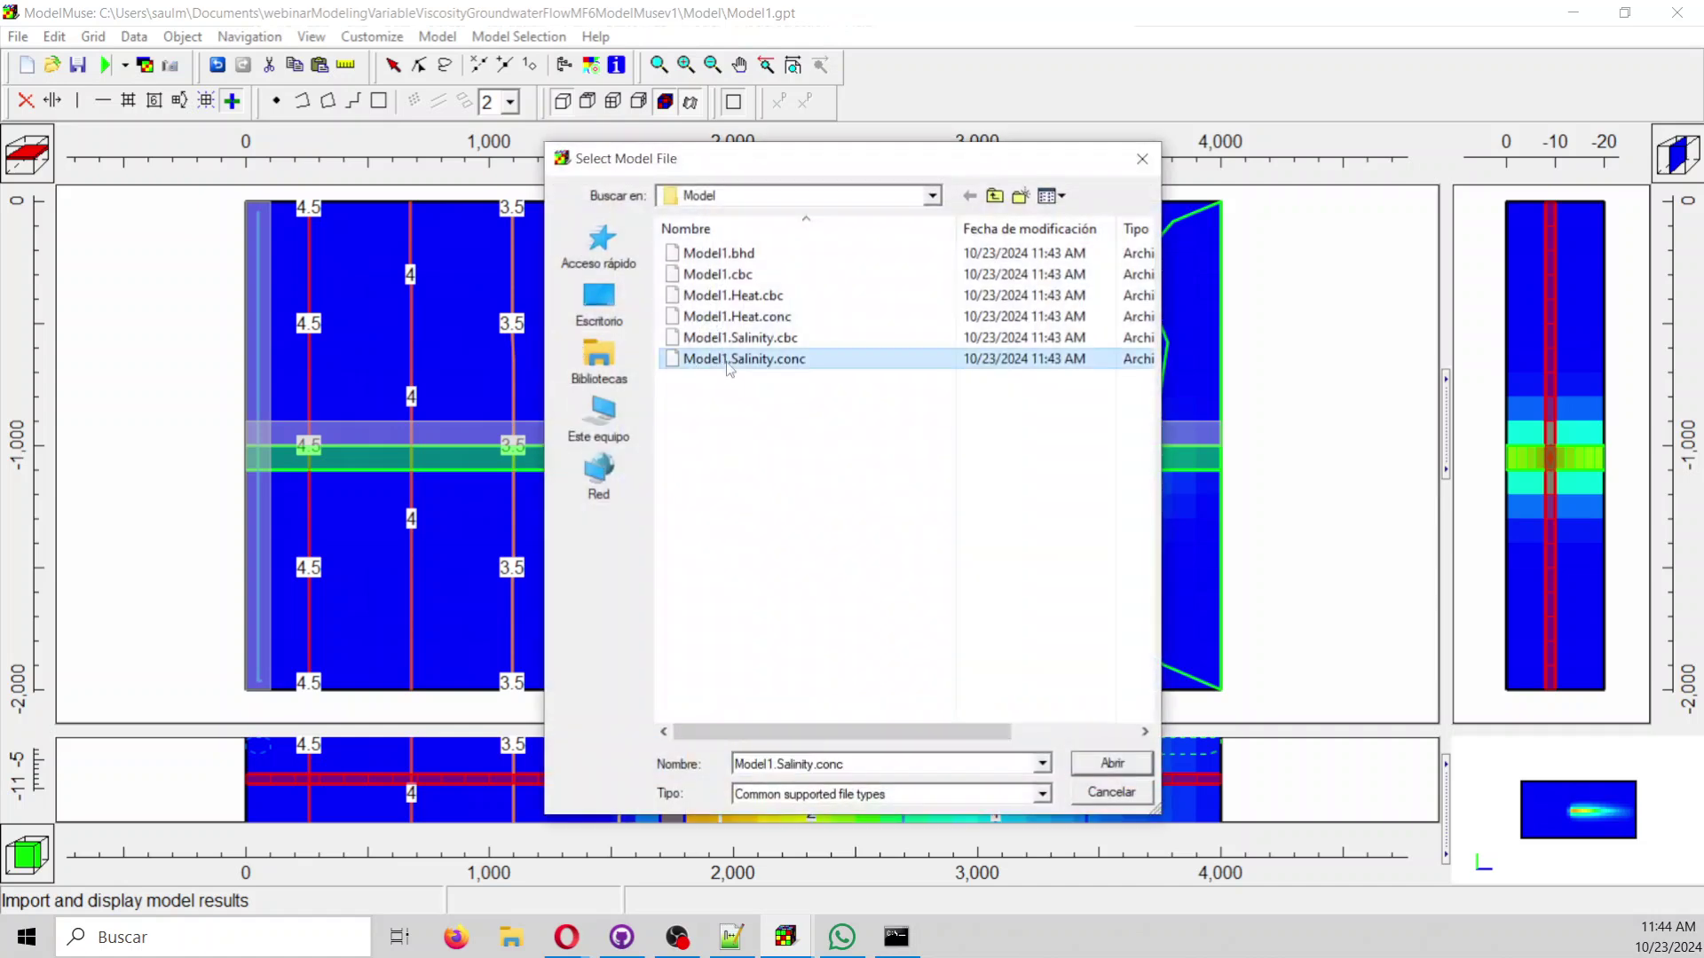
{"action": "double_click", "coordinate": [730, 360]}
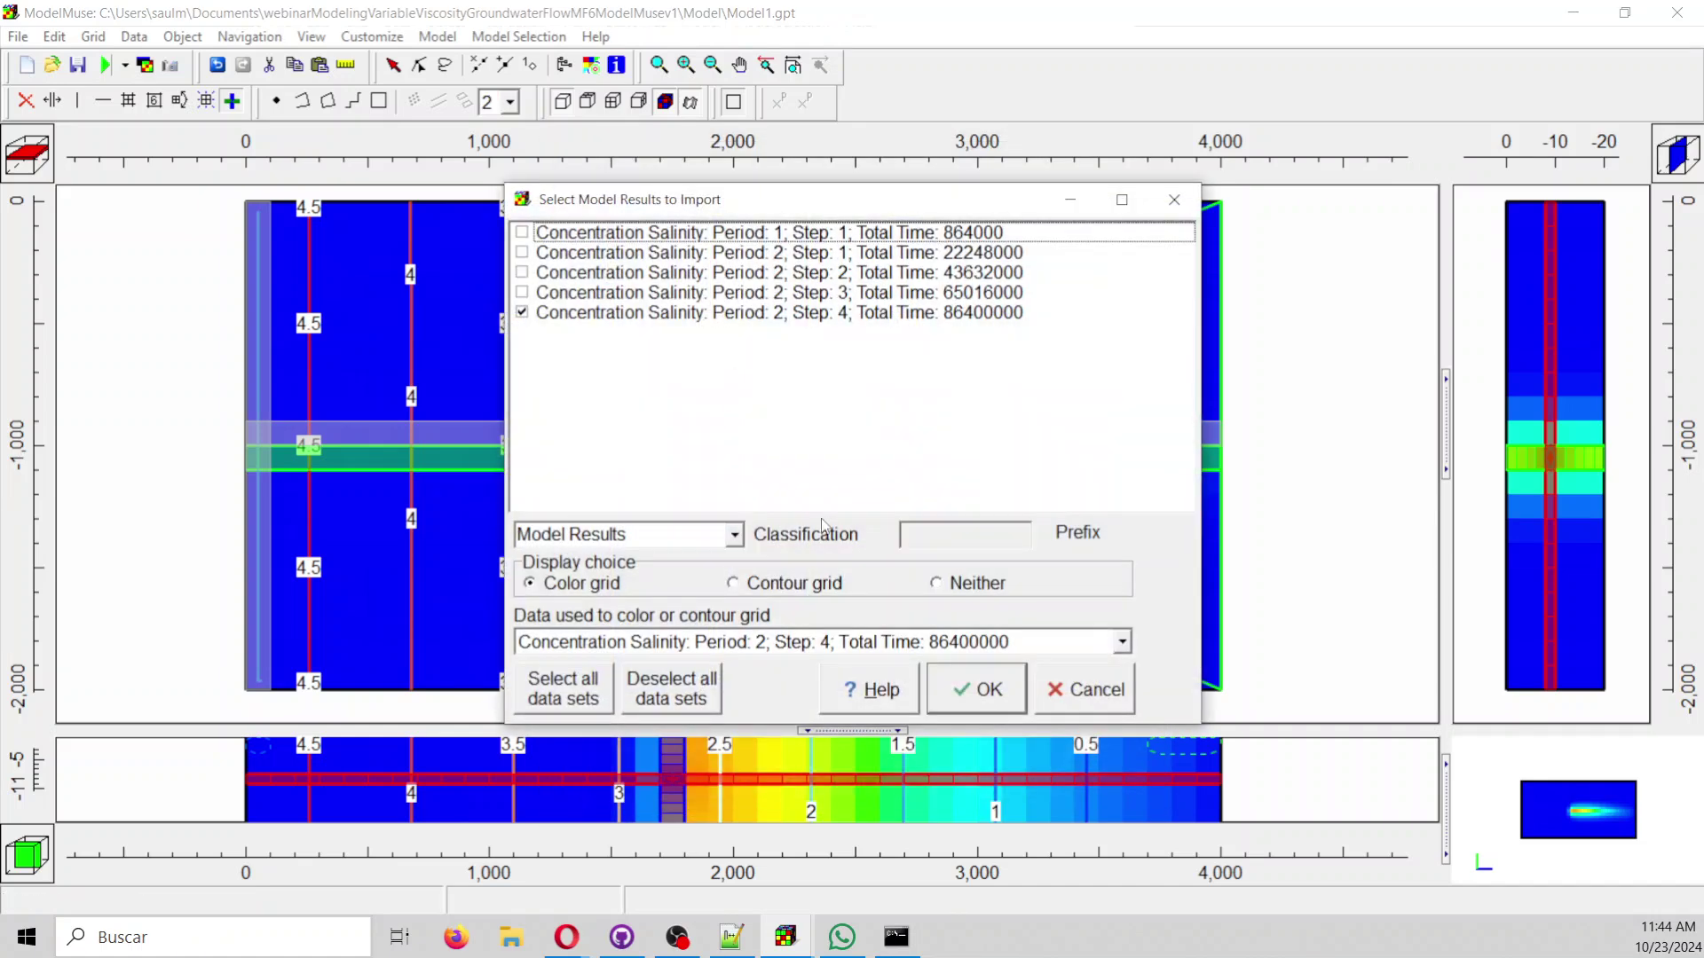
{"action": "left_click", "coordinate": [1174, 198]}
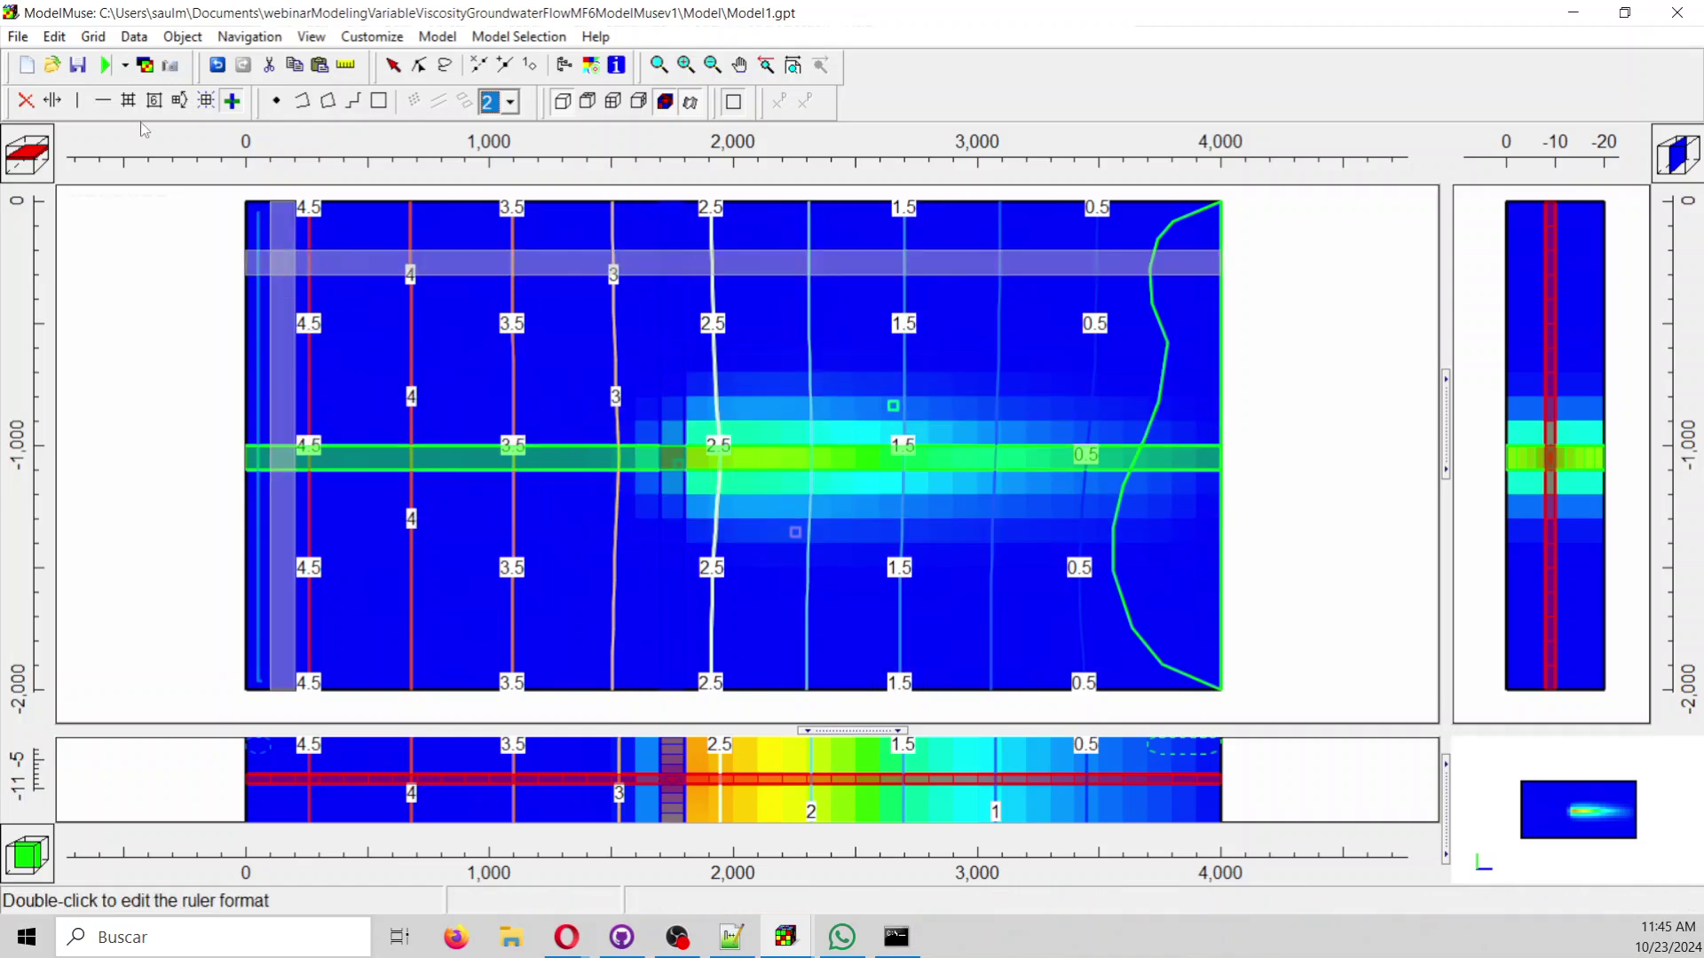
Import Model1.Salinity.conc for Period 2, Step 4 as a color grid, creating new data sets.
{"action": "left_click", "coordinate": [145, 65]}
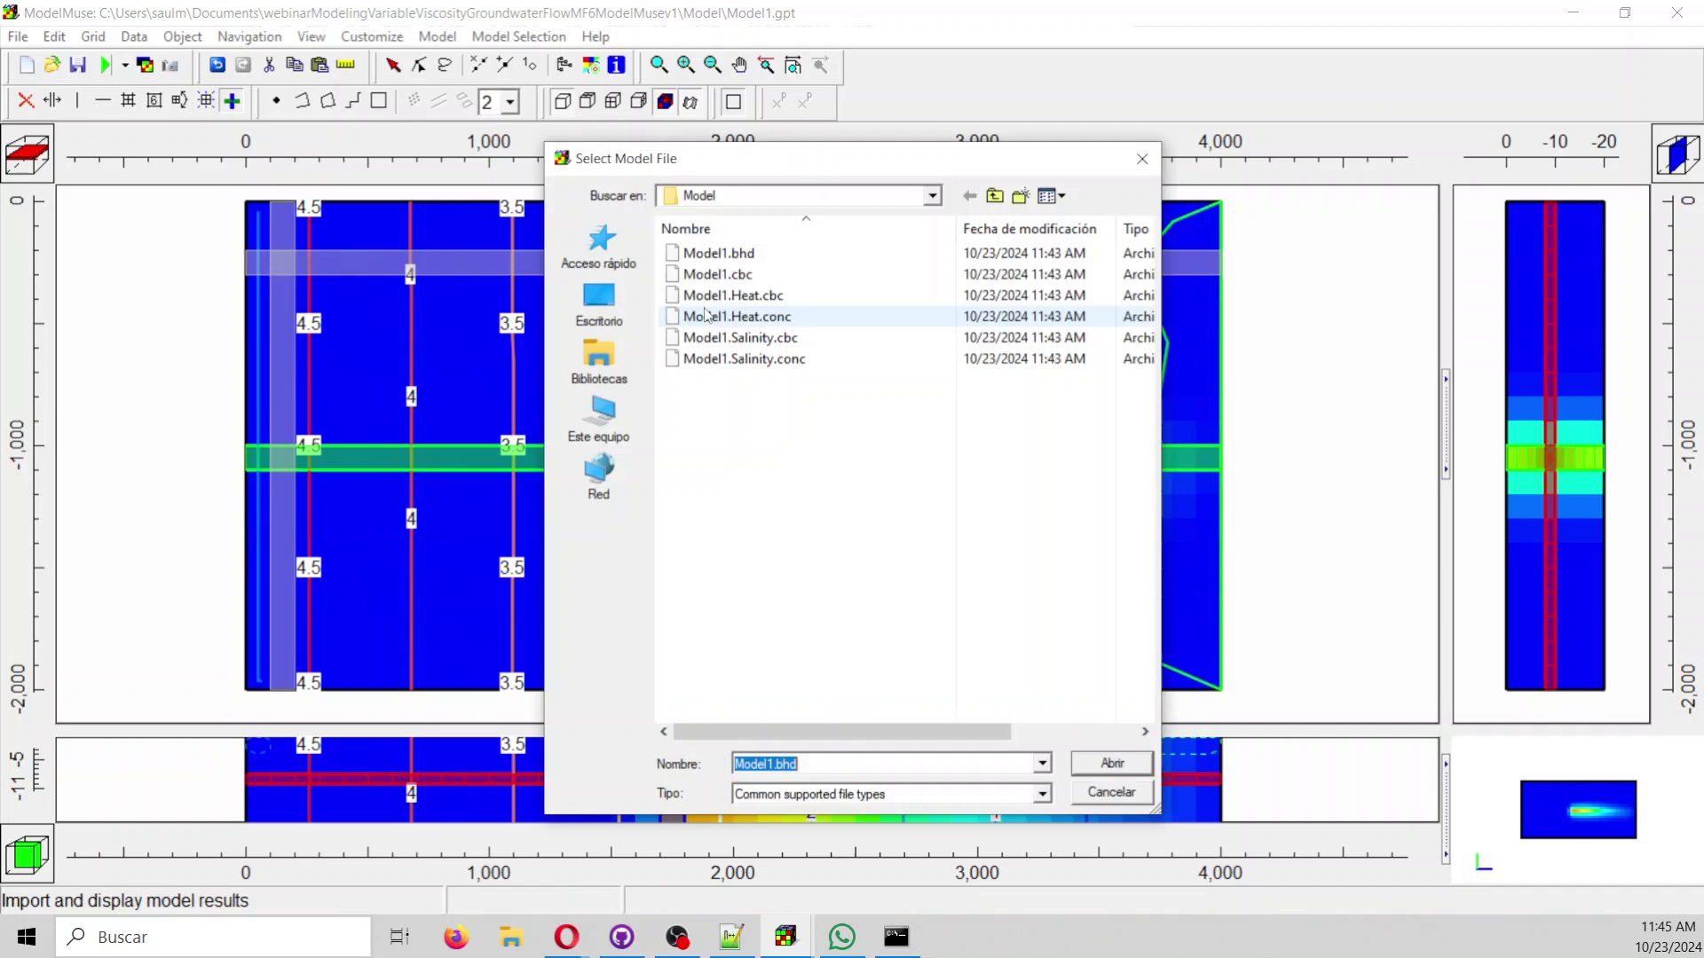
{"action": "double_click", "coordinate": [723, 358]}
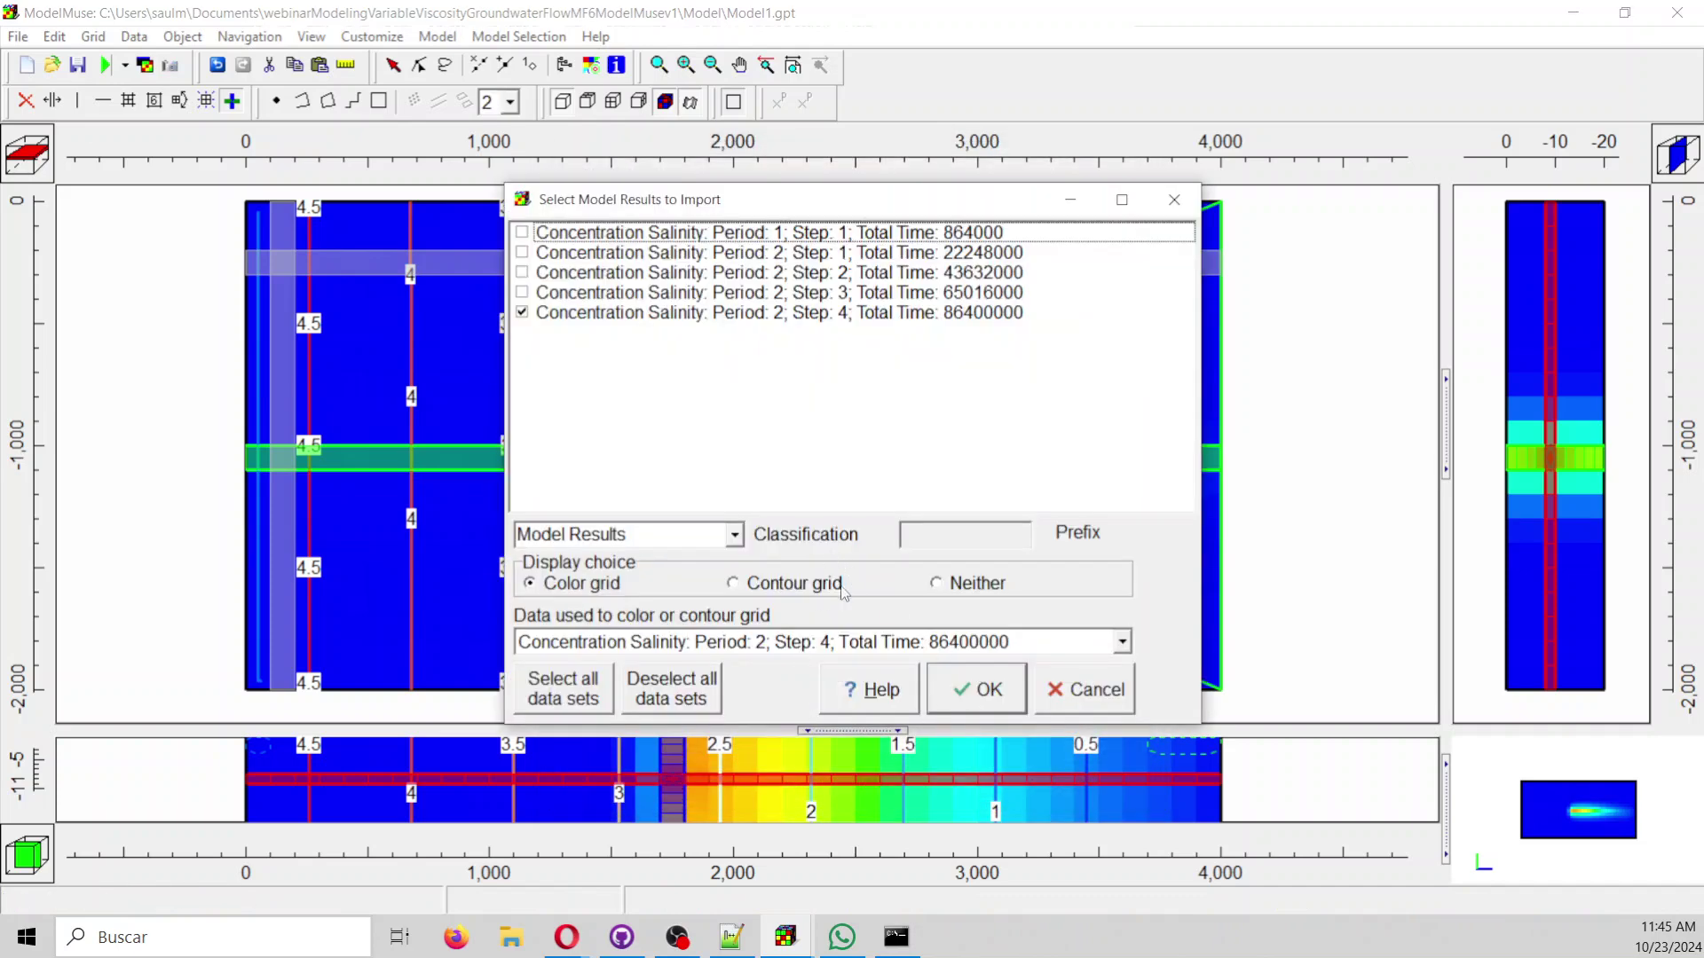
{"action": "left_click", "coordinate": [821, 587]}
{"action": "left_click", "coordinate": [610, 590]}
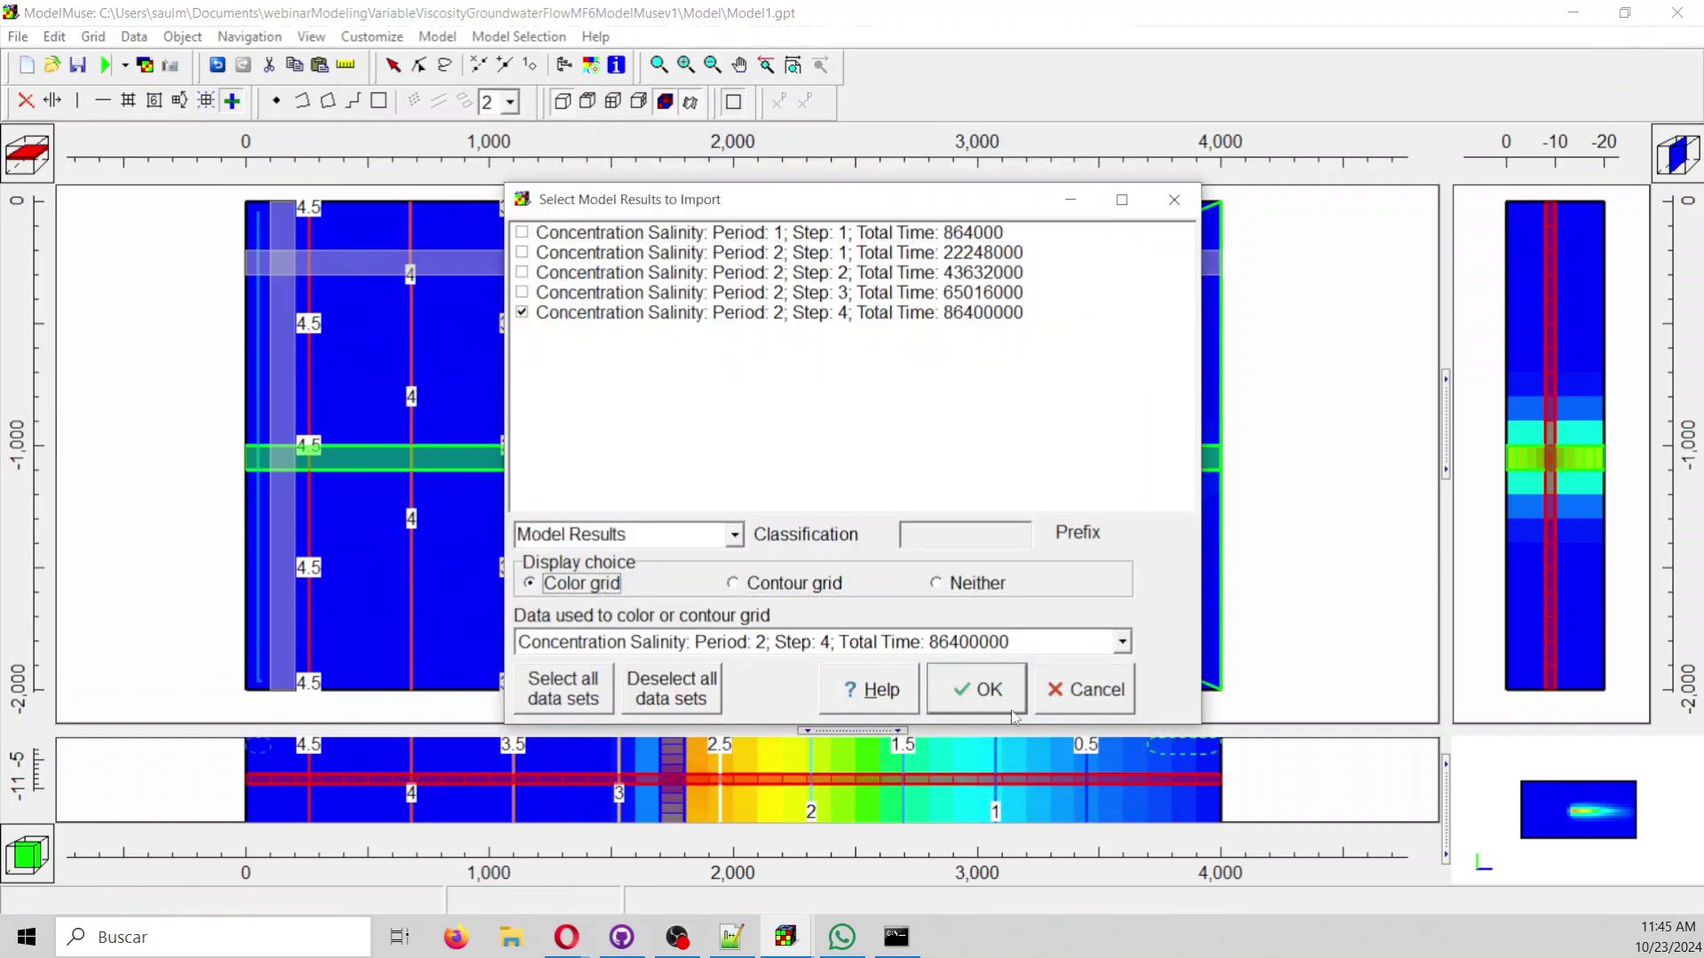
{"action": "left_click", "coordinate": [980, 689]}
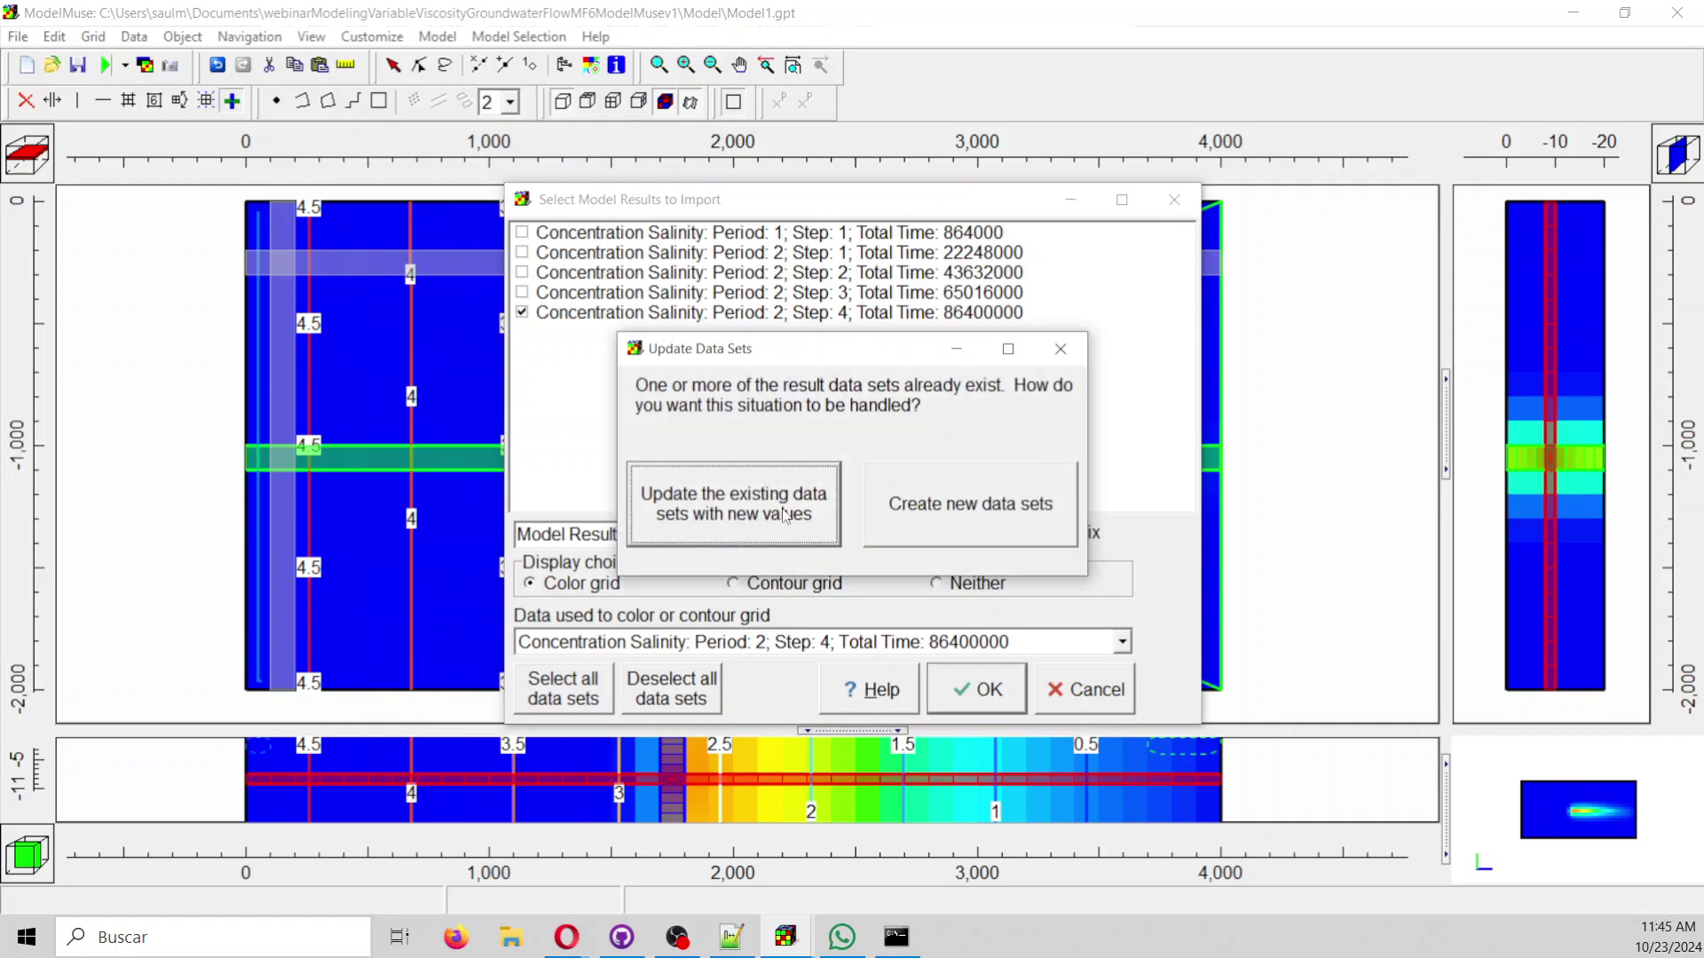
{"action": "left_click", "coordinate": [928, 510]}
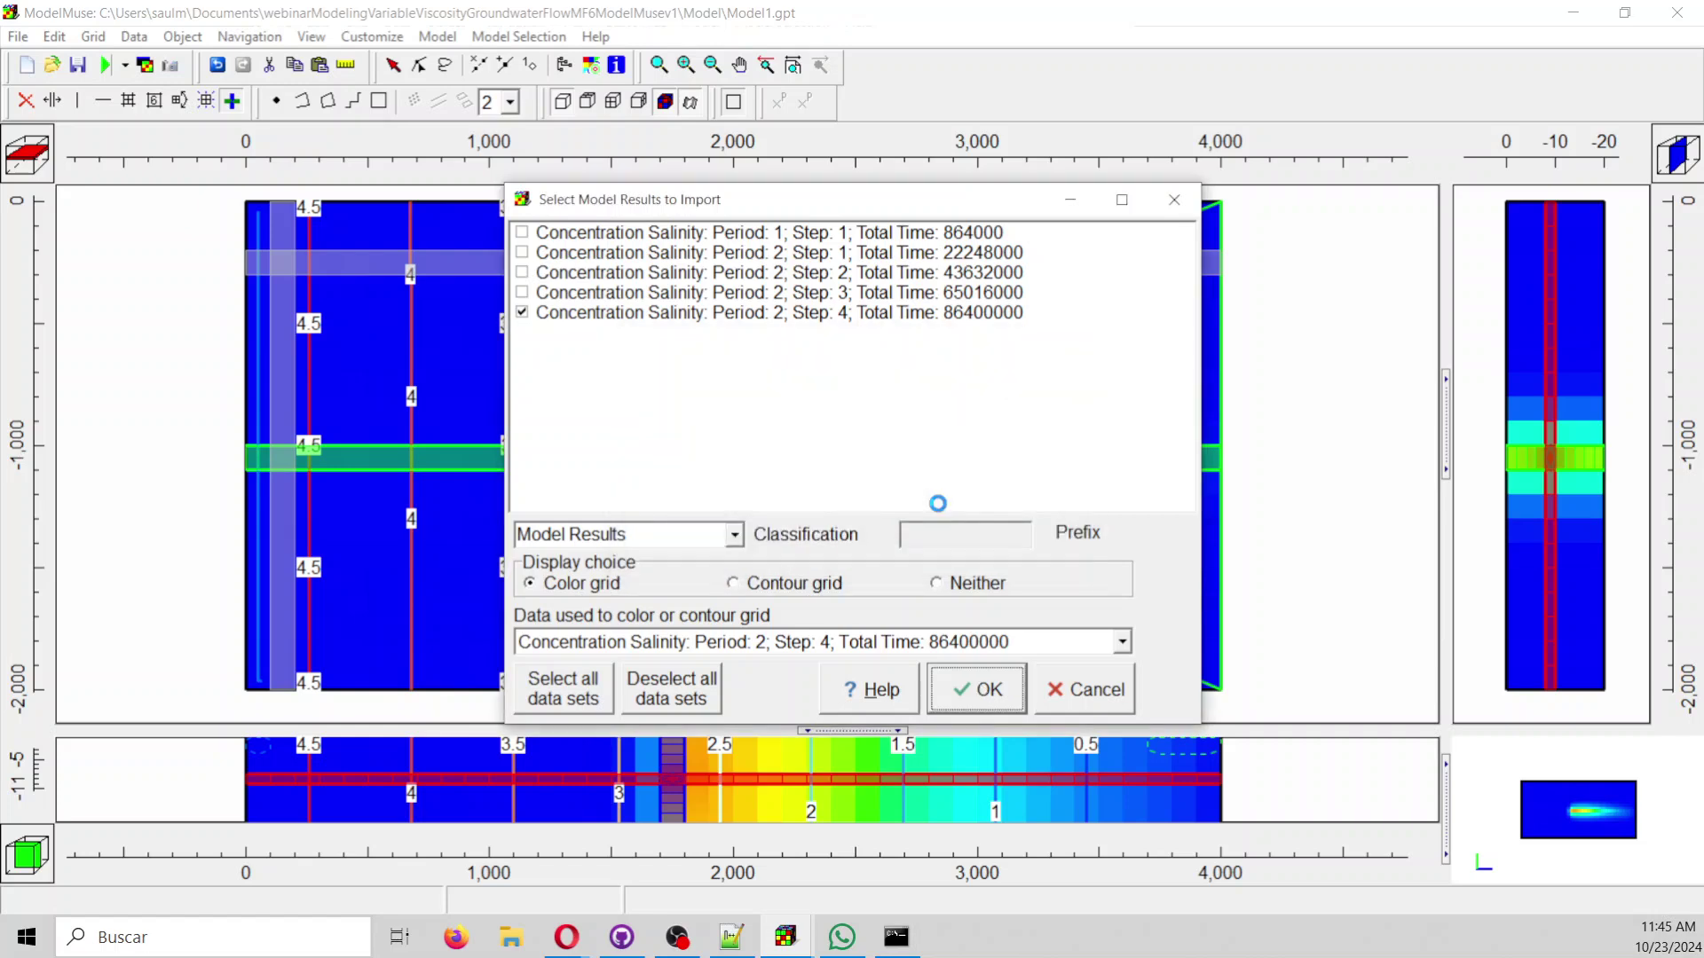
{"action": "left_click", "coordinate": [939, 504]}
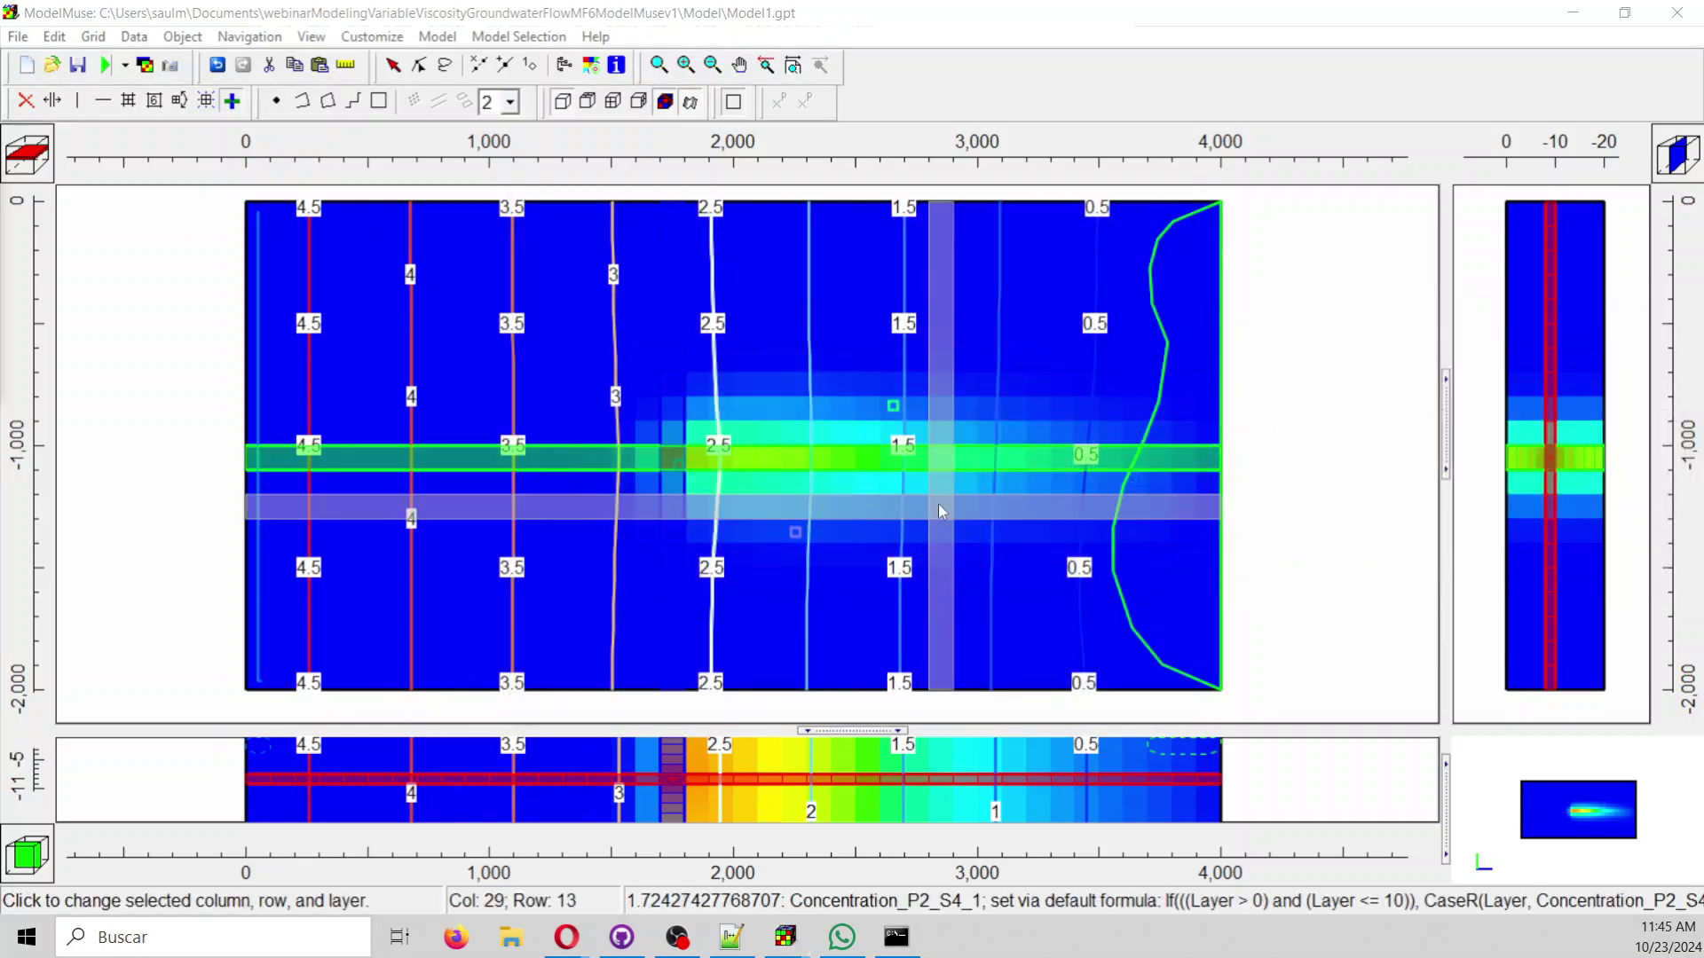
Contour the Concentration_P2_S4 data set in place of the heads.
{"action": "left_click", "coordinate": [676, 457]}
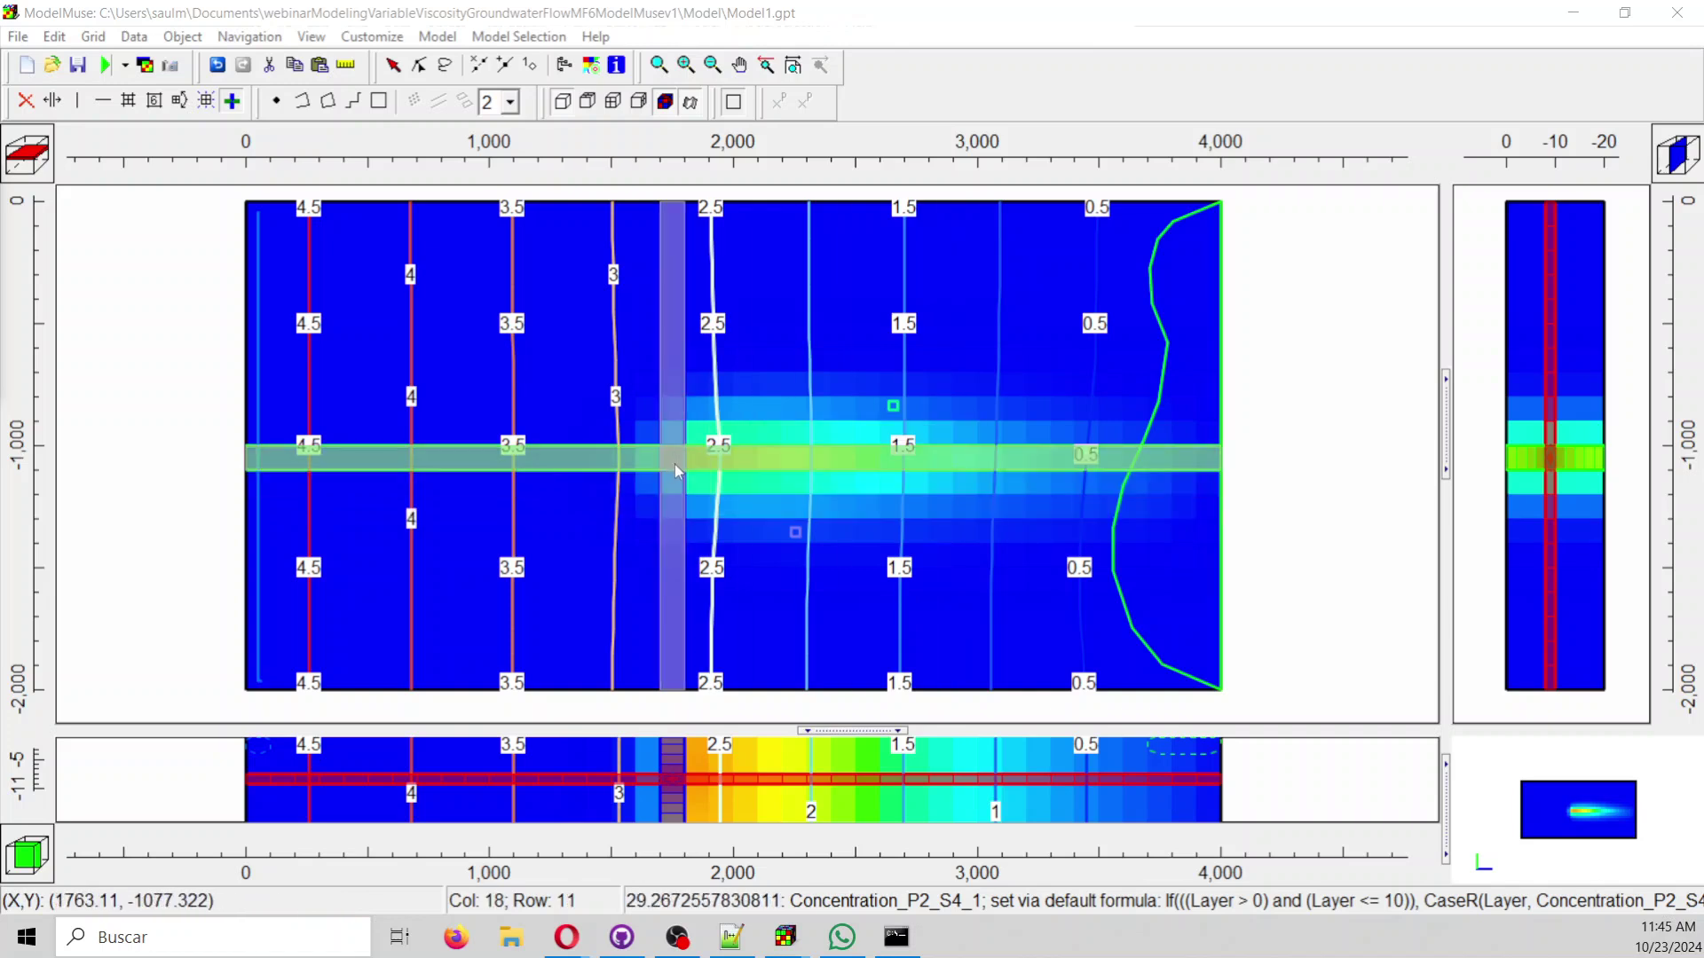
{"action": "left_click_drag", "start_coordinate": [675, 465], "coordinate": [867, 206]}
{"action": "left_click", "coordinate": [590, 65]}
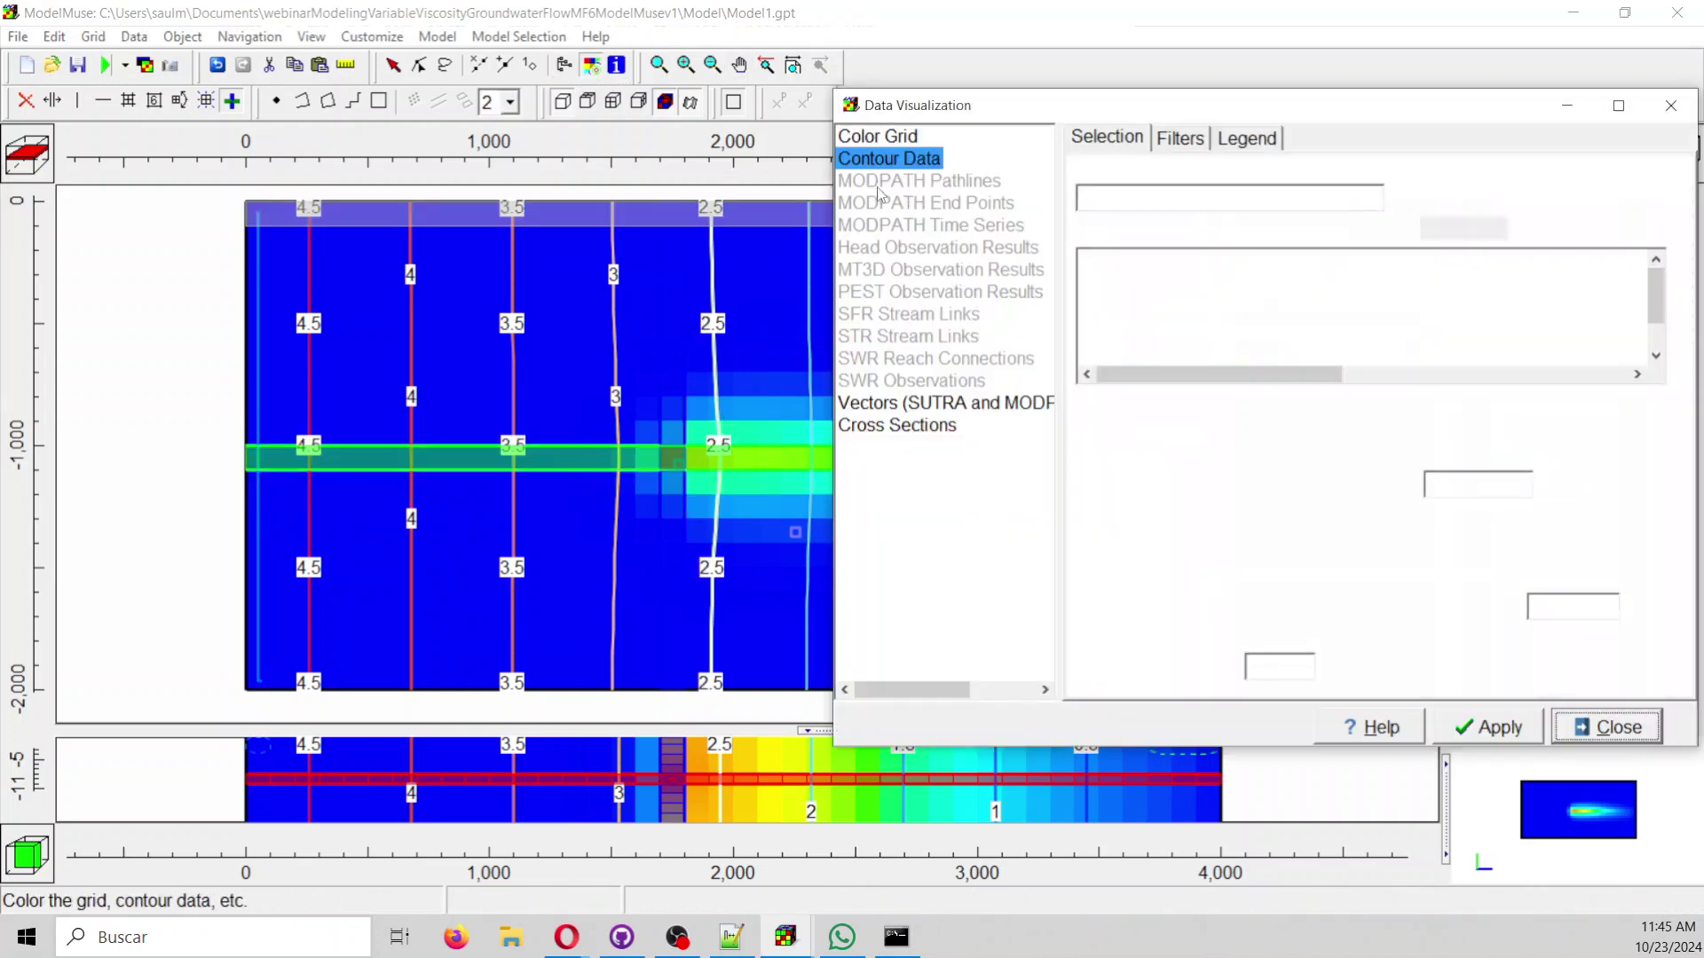
{"action": "left_click_drag", "start_coordinate": [1120, 111], "coordinate": [1281, 113]}
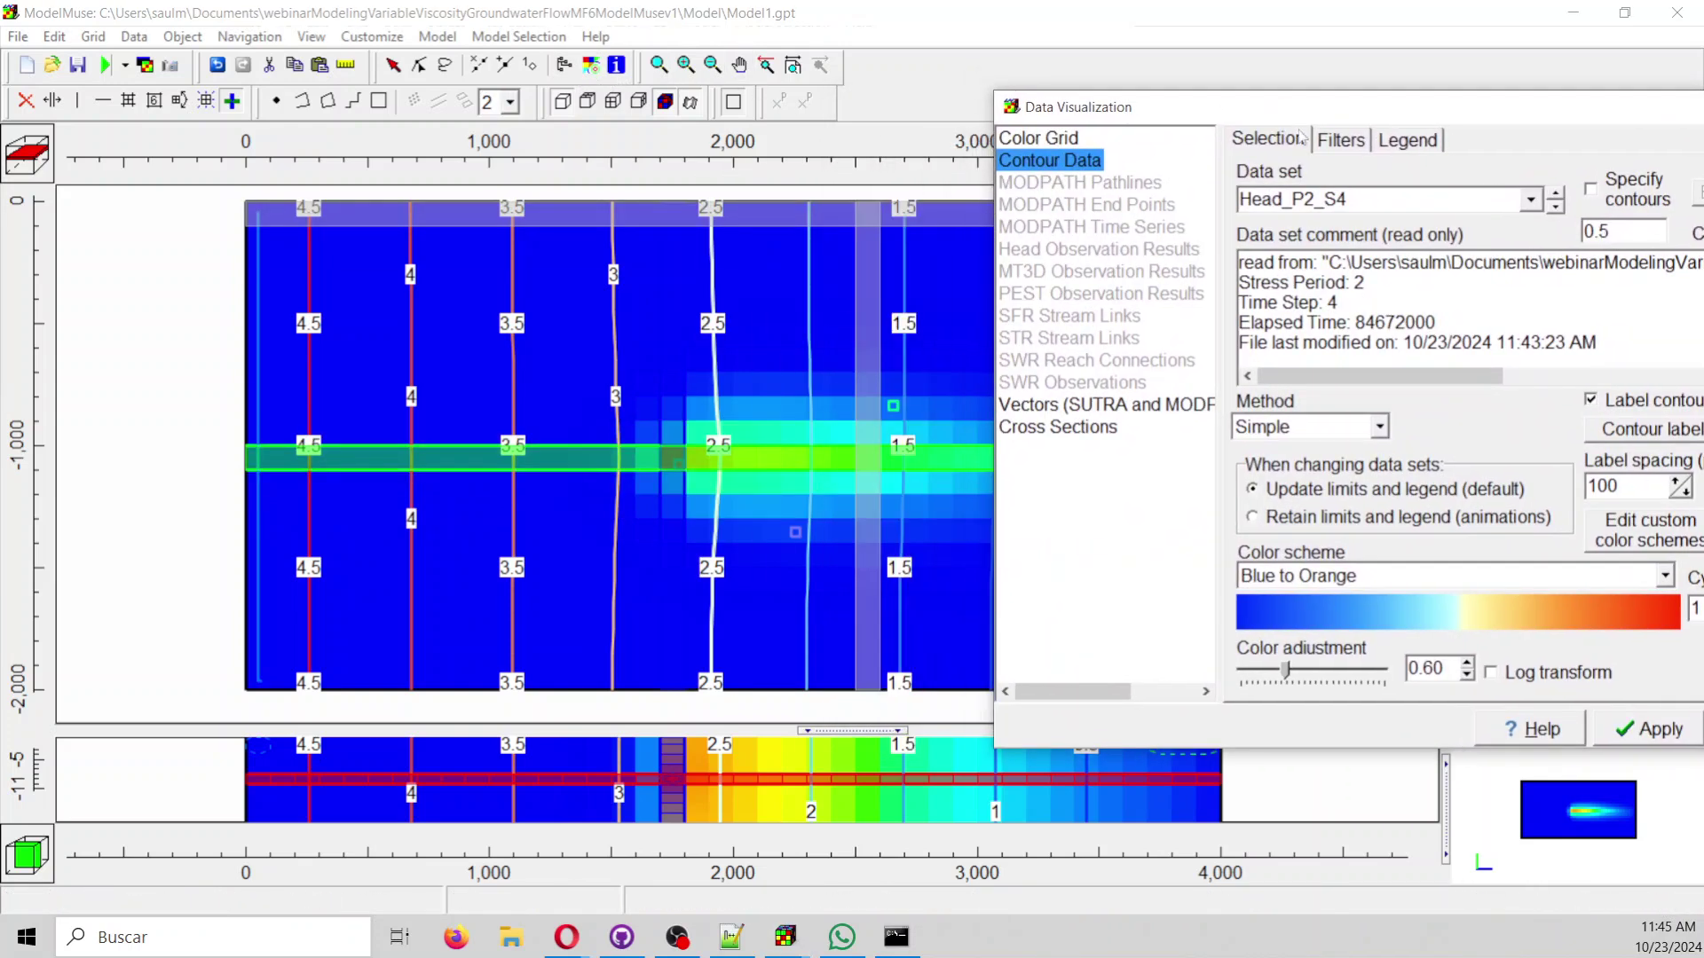
{"action": "left_click", "coordinate": [1530, 202]}
{"action": "left_click", "coordinate": [1441, 340]}
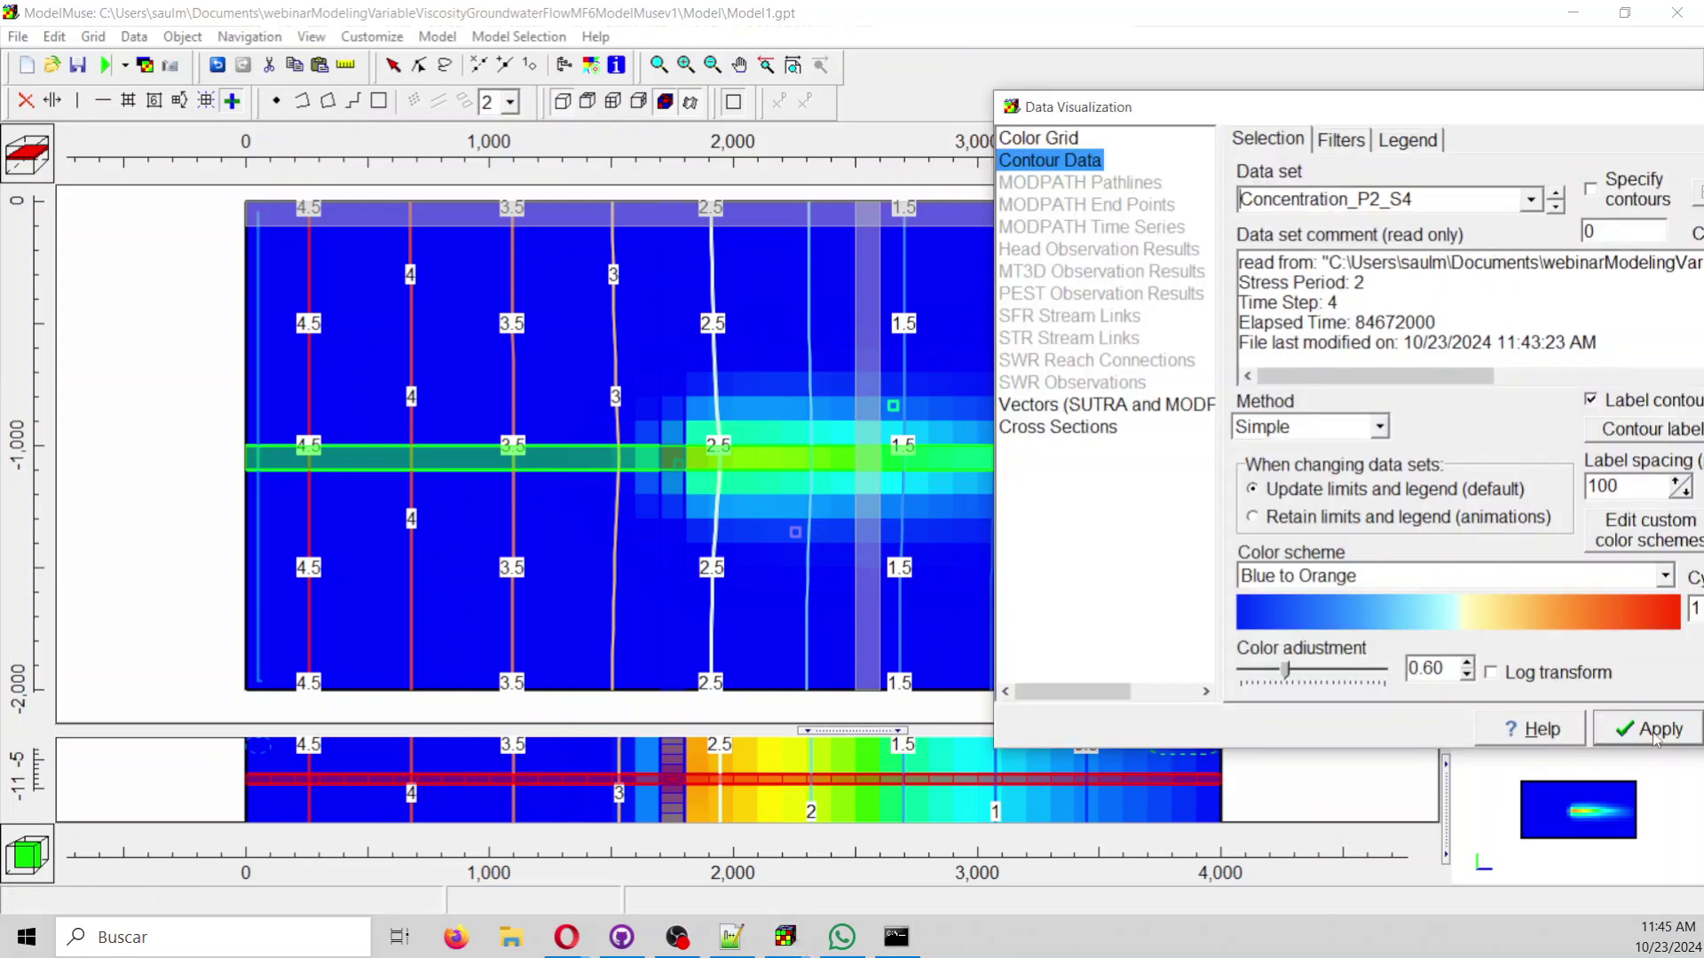
{"action": "key", "text": "Return"}
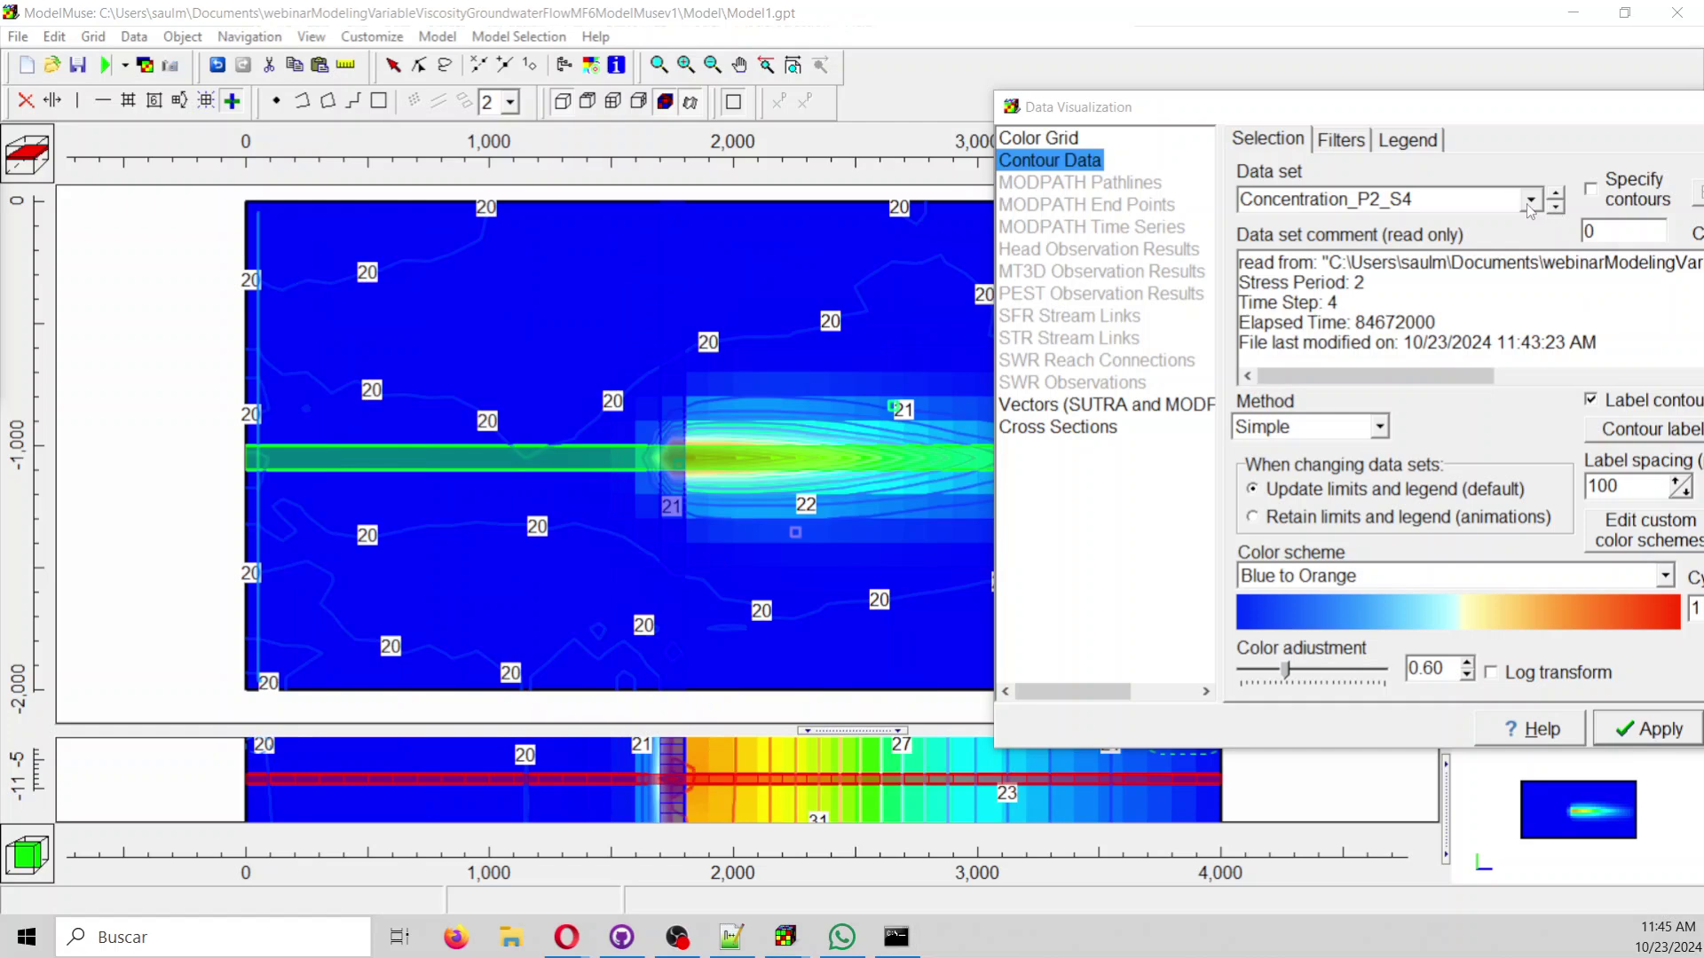
Remove the contours from the grid by setting the contour data set to none.
{"action": "left_click", "coordinate": [1529, 202]}
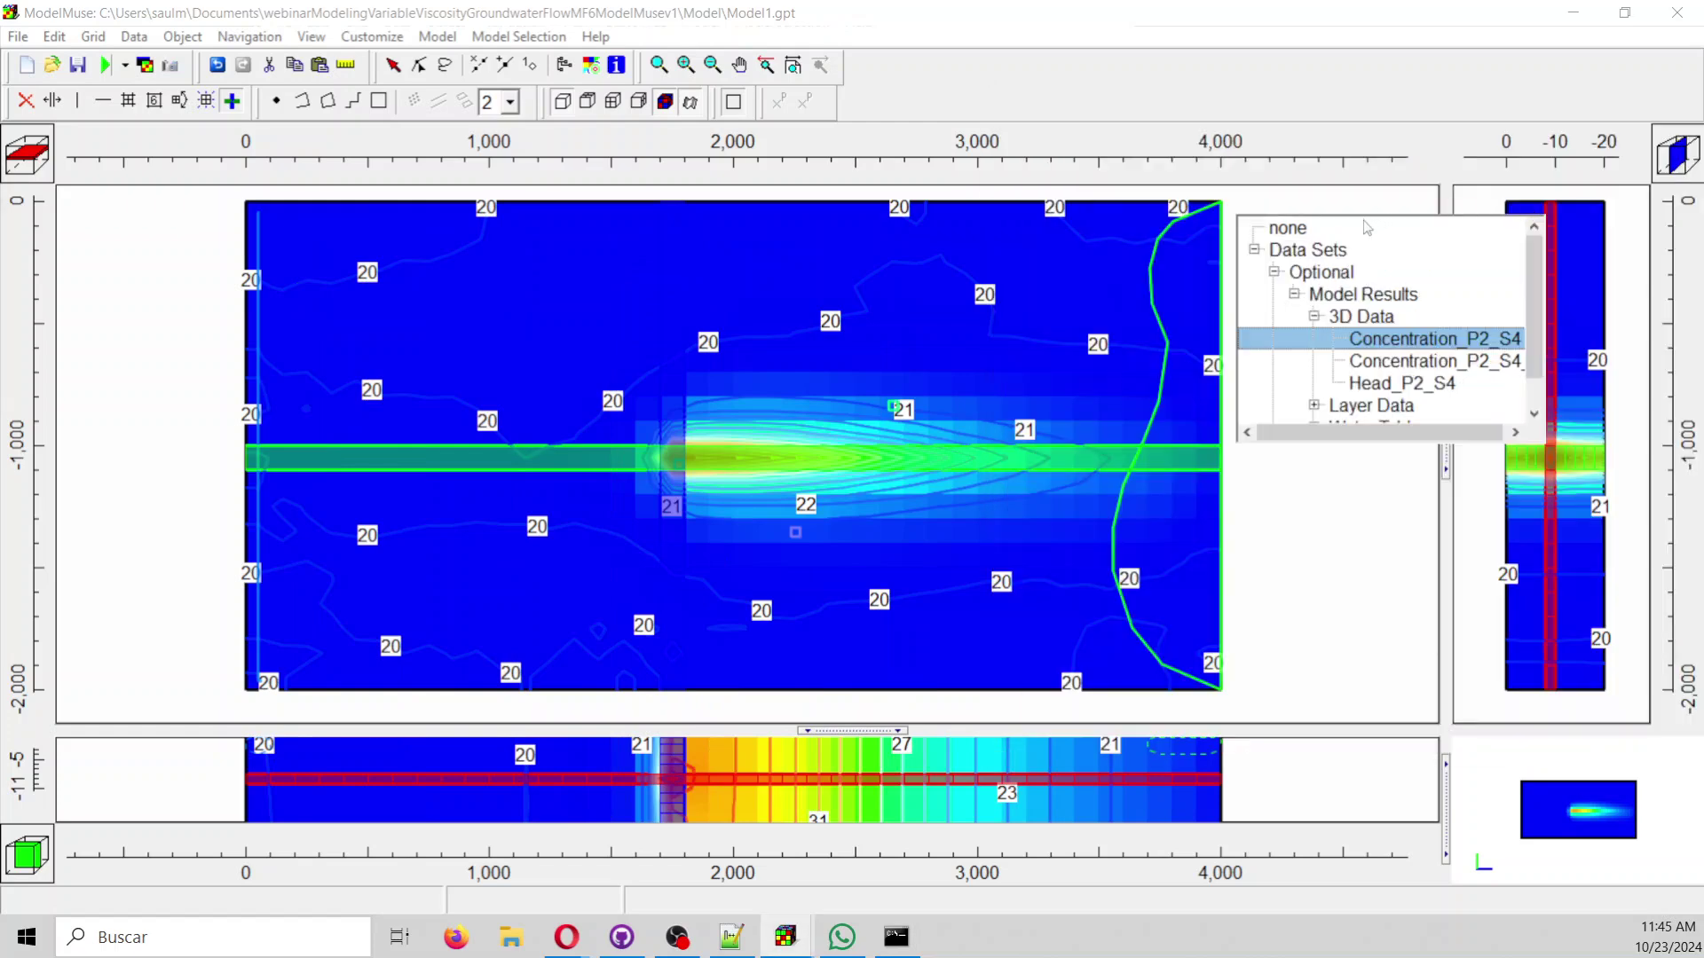
{"action": "left_click", "coordinate": [1307, 233]}
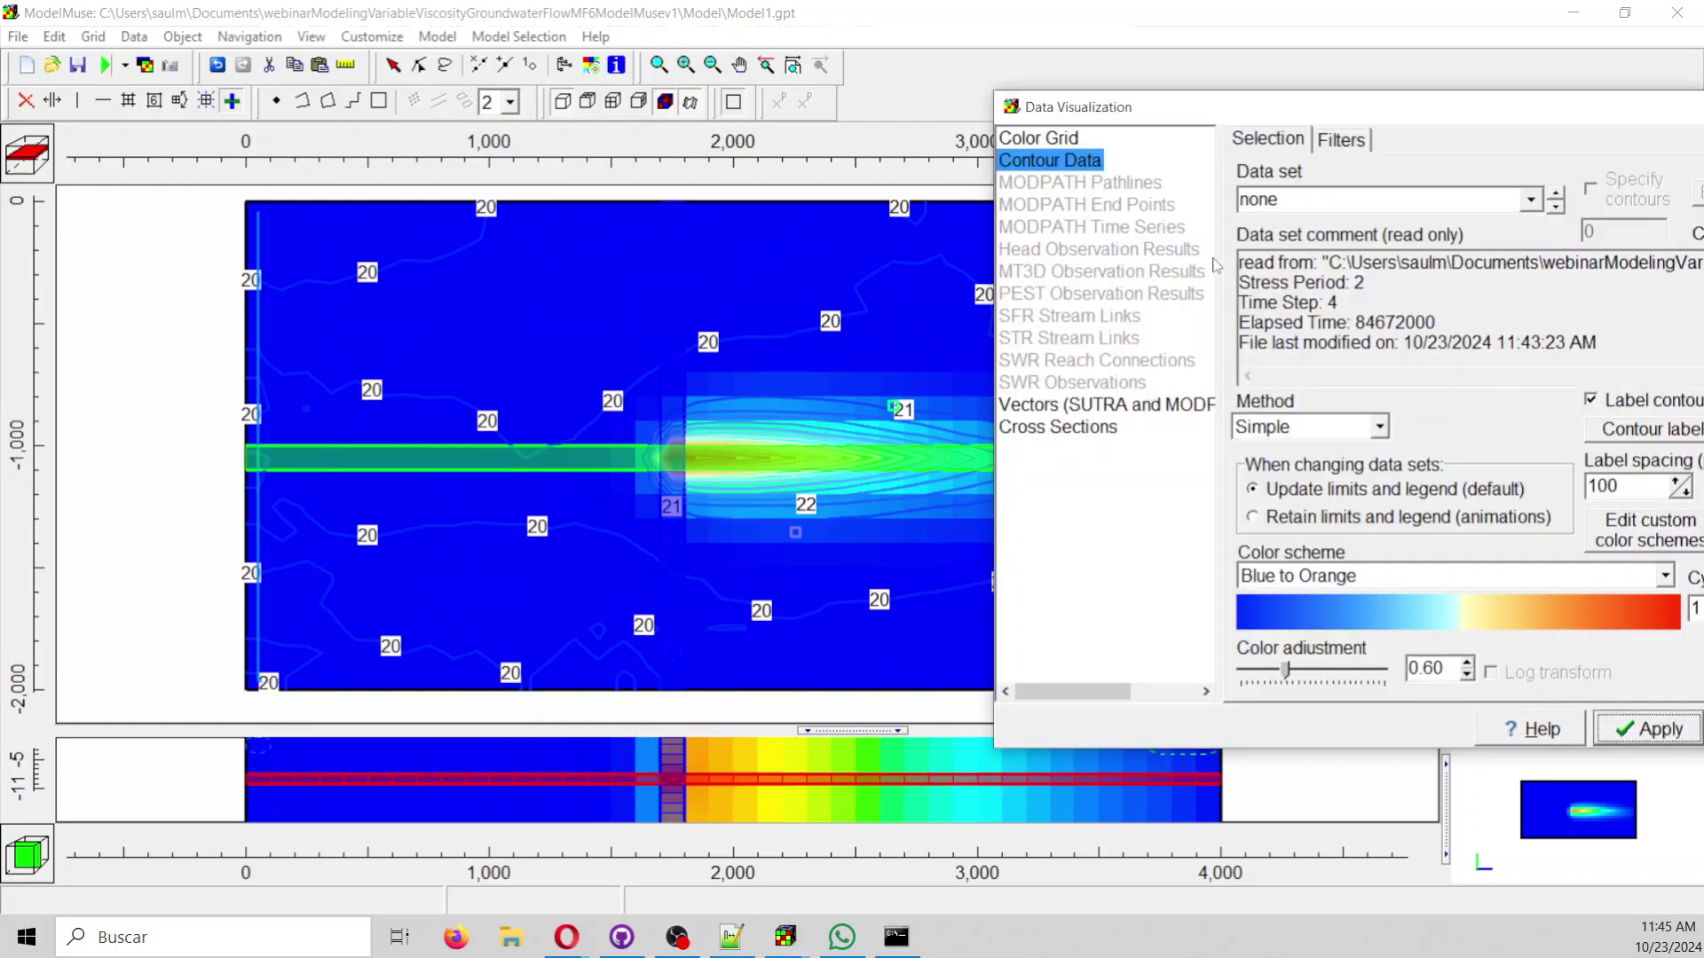
Compare the heat and salinity plumes by alternating the color grid between Concentration_P2_S4 and Concentration_P2_S4_1, ending on Concentration_P2_S4_1.
{"action": "left_click", "coordinate": [1071, 140]}
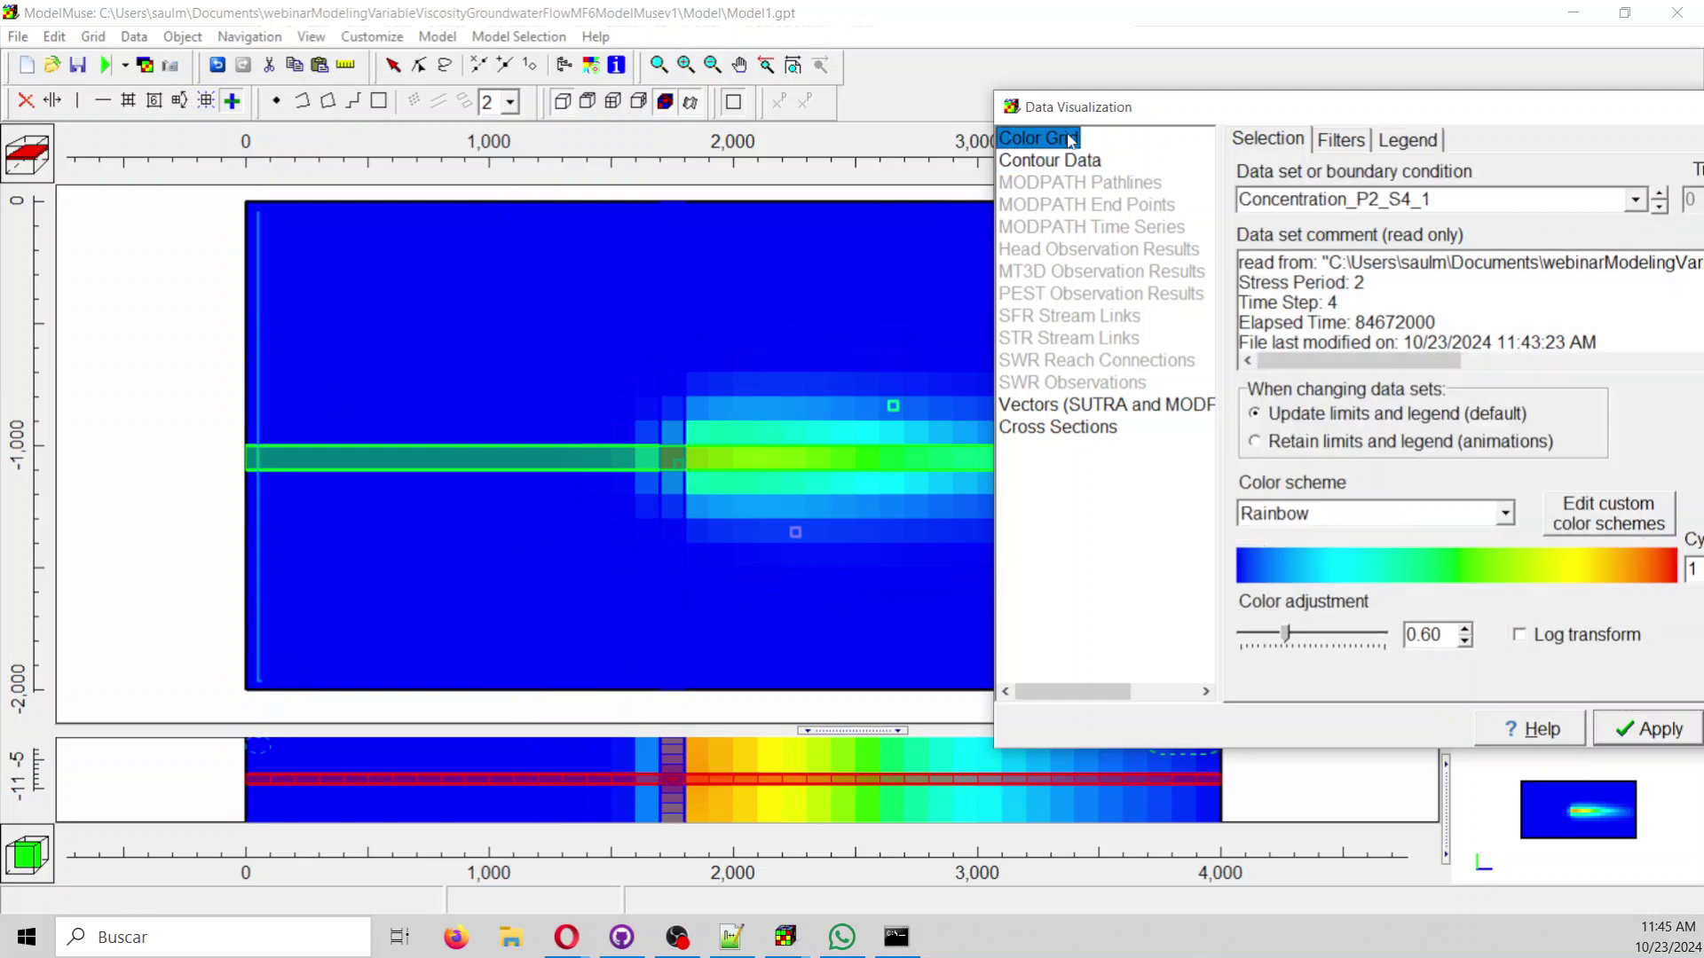
{"action": "left_click", "coordinate": [1657, 196]}
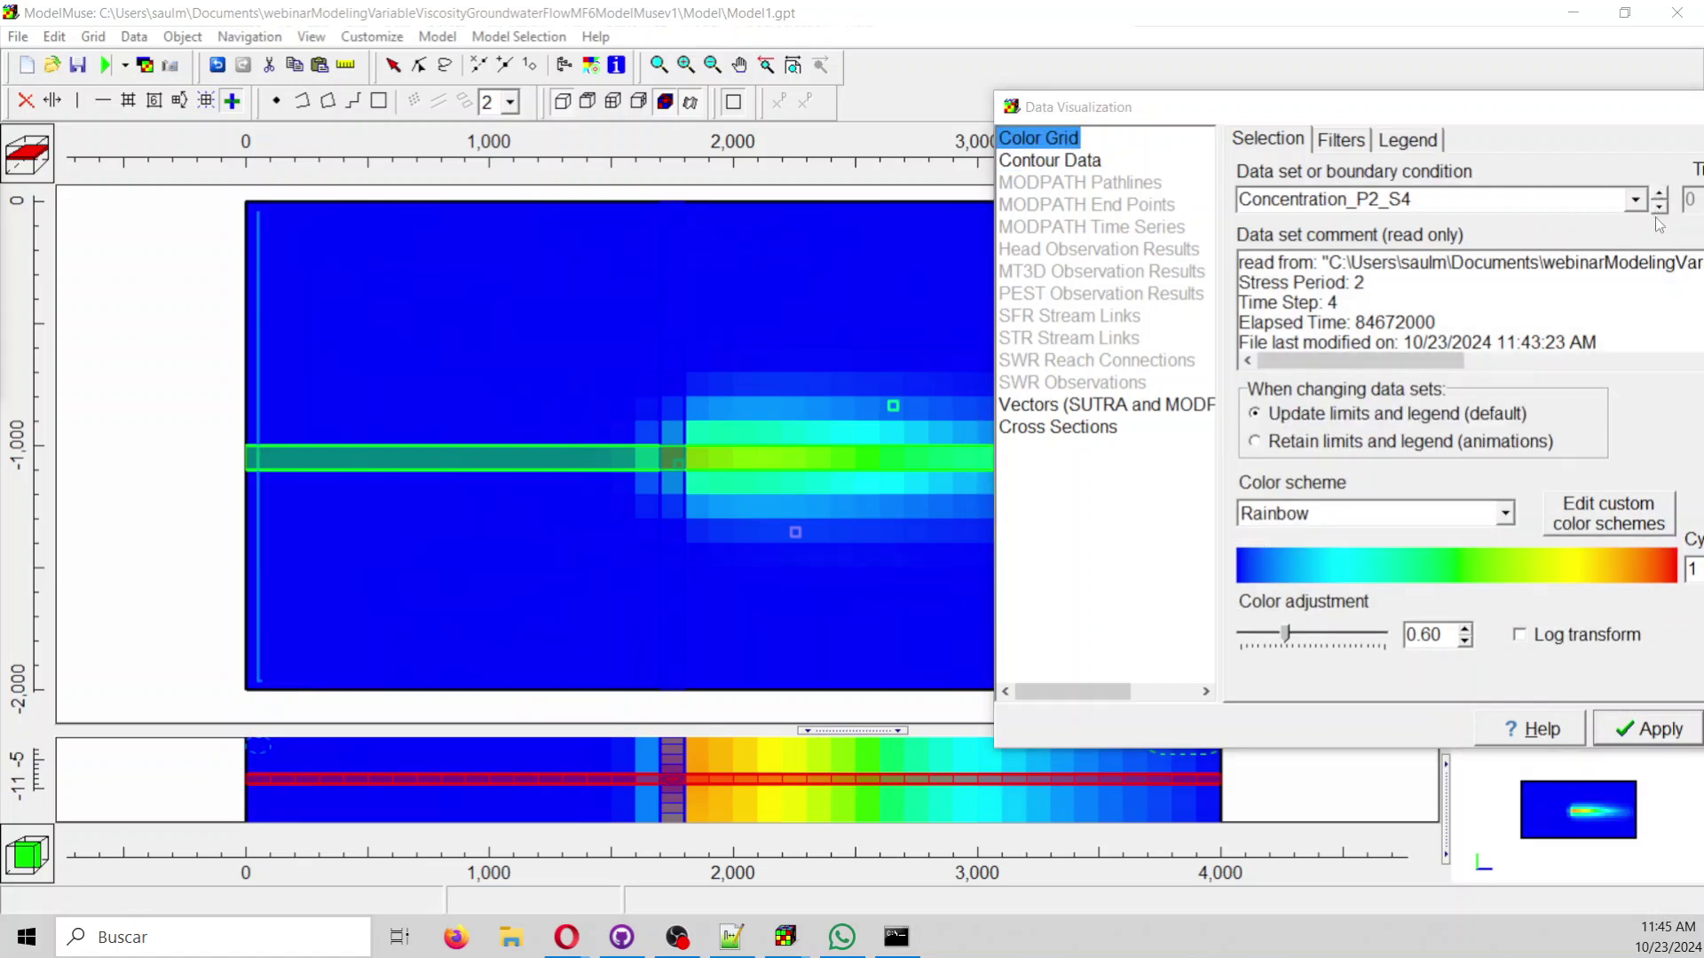
{"action": "left_click", "coordinate": [1654, 210]}
{"action": "left_click", "coordinate": [1658, 195]}
{"action": "left_click", "coordinate": [1659, 206]}
{"action": "left_click", "coordinate": [1658, 197]}
{"action": "left_click", "coordinate": [1659, 208]}
{"action": "left_click_drag", "start_coordinate": [885, 106], "coordinate": [567, 114]}
{"action": "left_click", "coordinate": [1001, 722]}
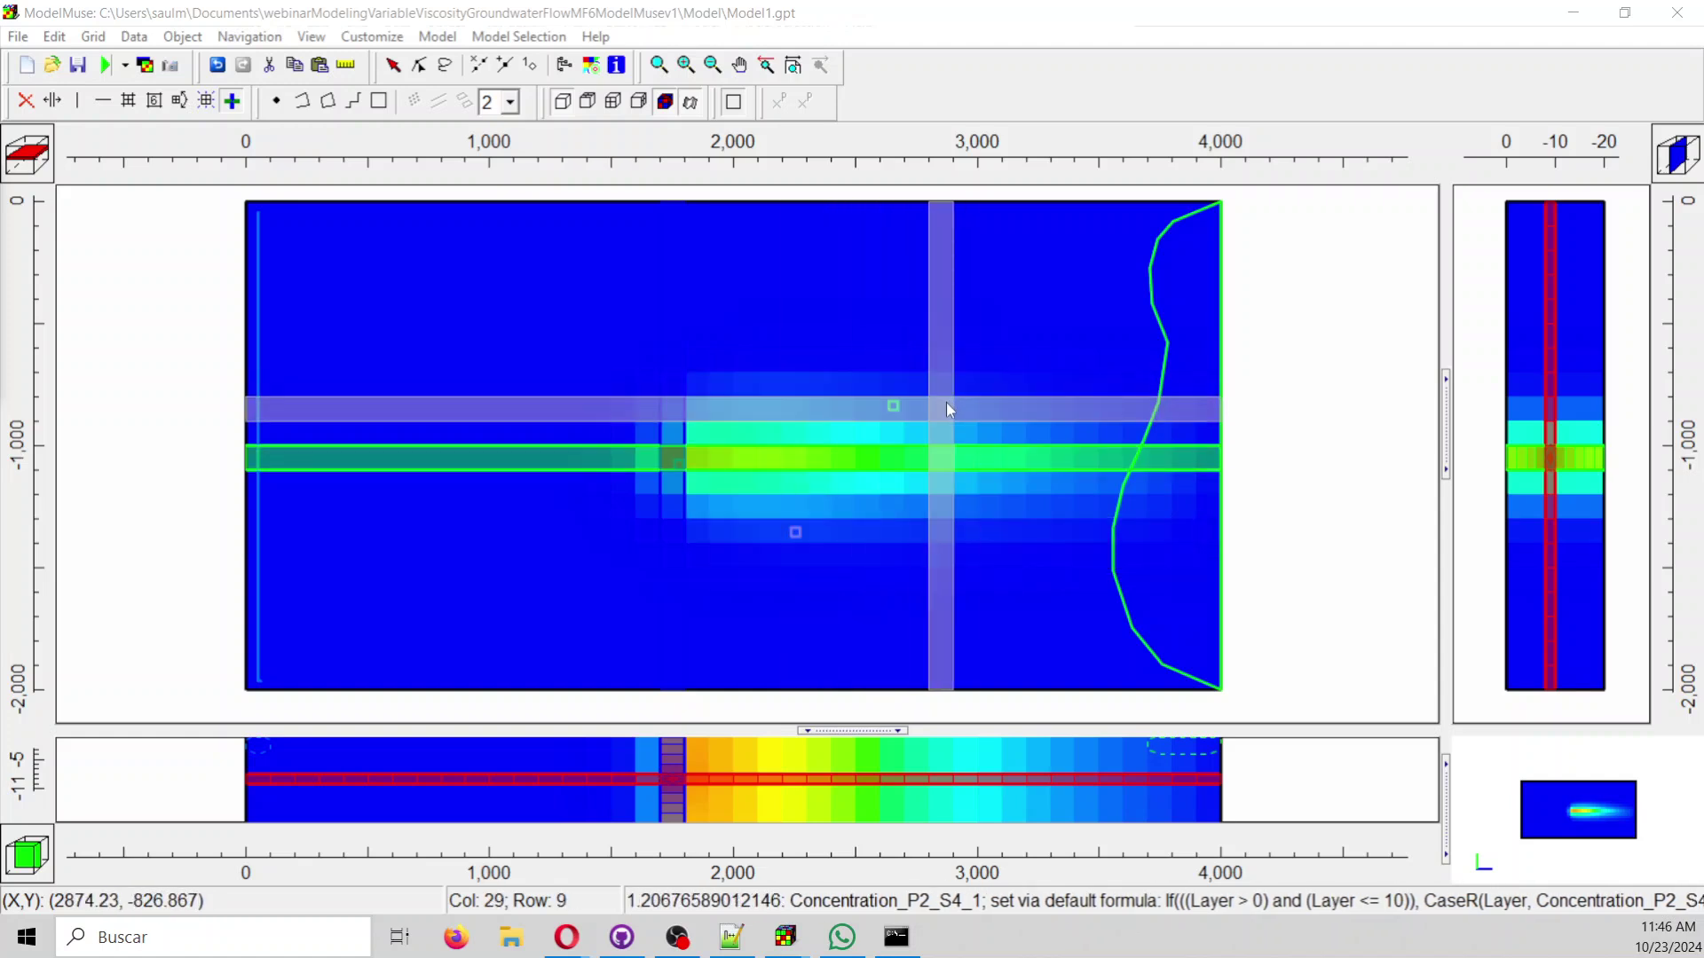
Open Anaconda Prompt and change to the webinarModelingVariableViscosityGroundwaterFlowMF6ModelMusev1 folder inside Documents.
{"action": "left_click", "coordinate": [152, 927]}
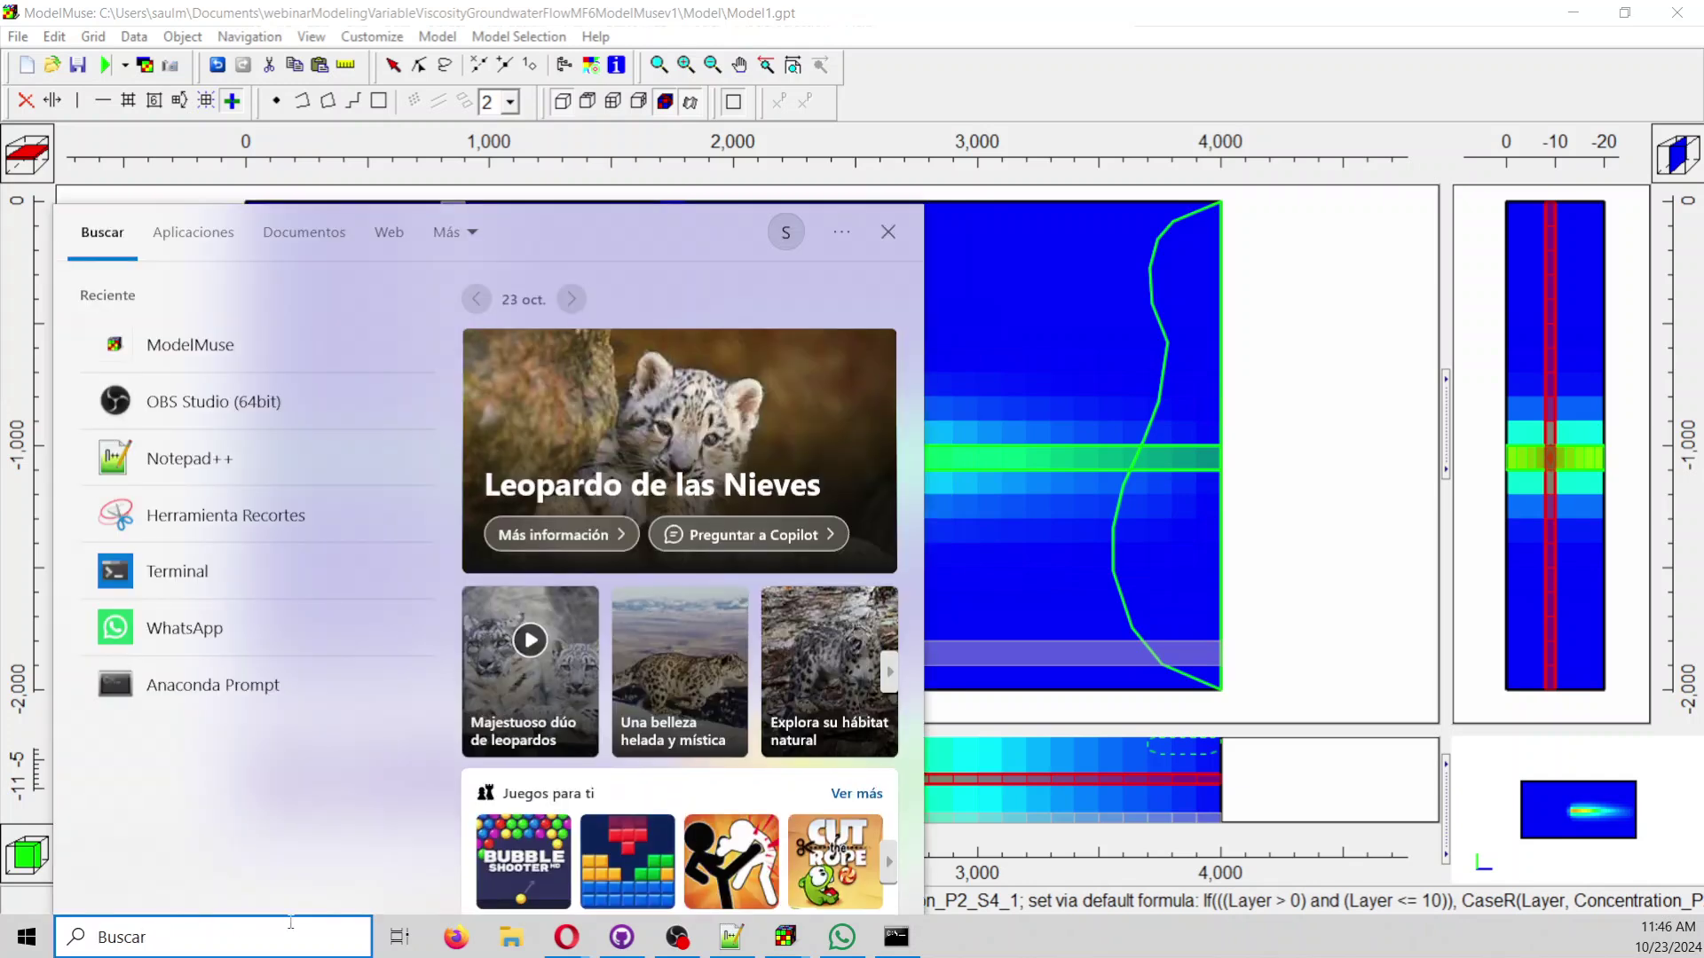
{"action": "type", "text": "ana"}
{"action": "key", "text": "Return"}
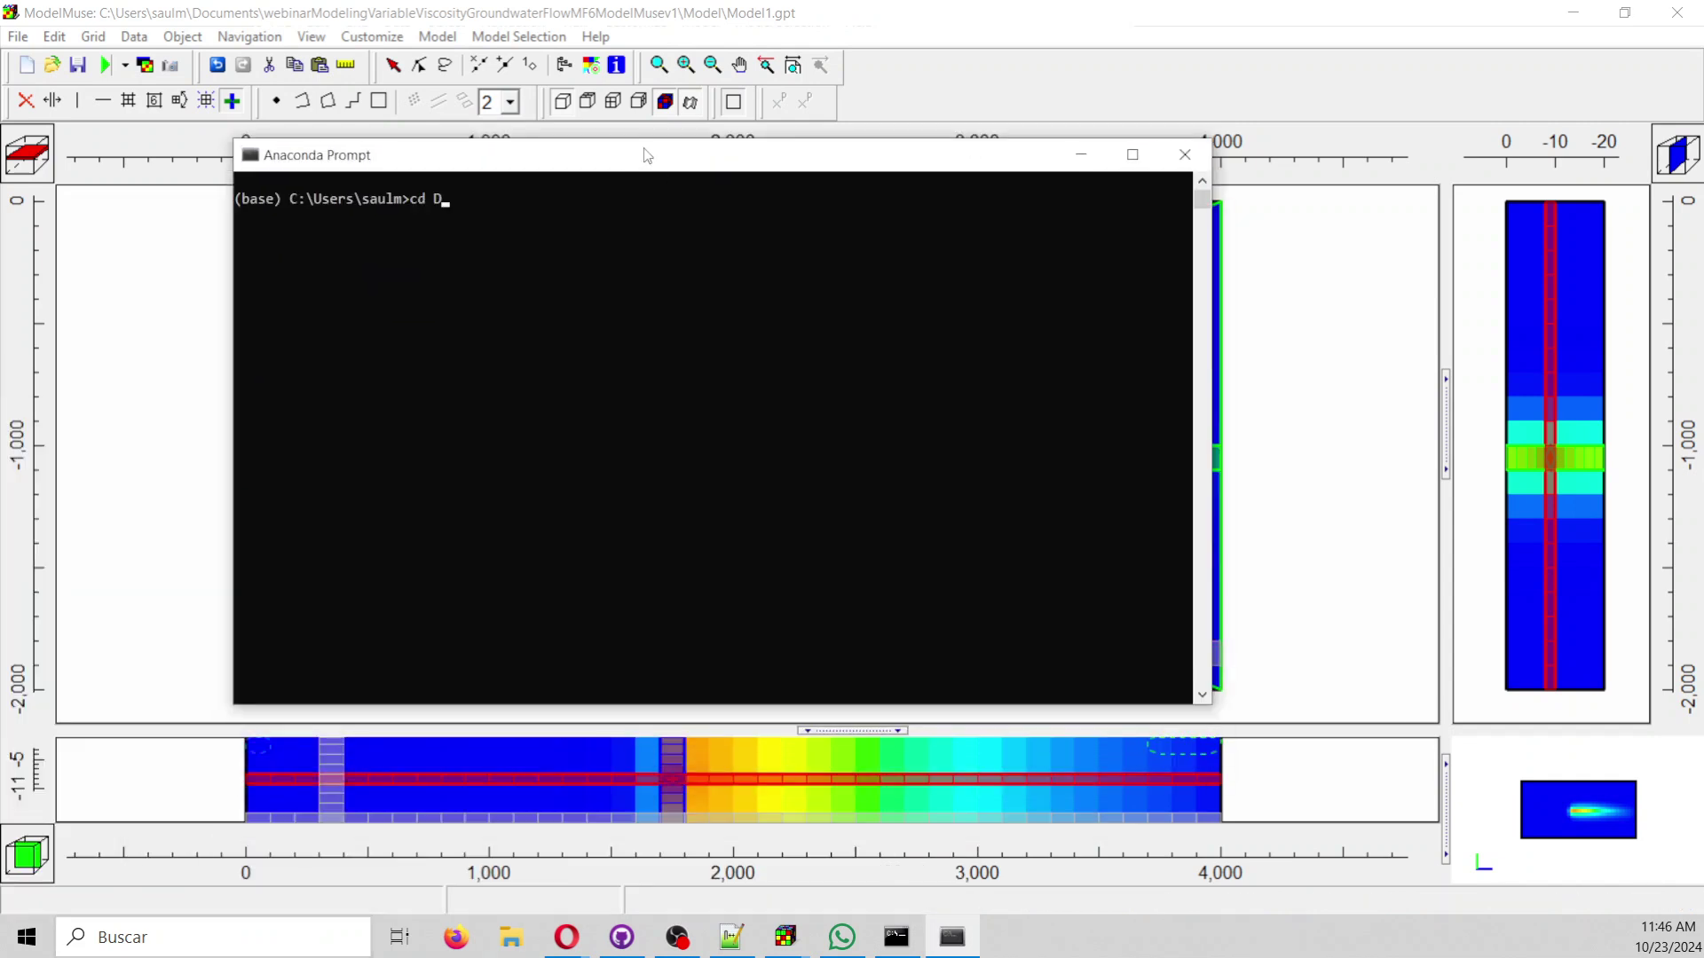
{"action": "type", "text": "cd Documents"}
{"action": "key", "text": "Return"}
{"action": "type", "text": "cd "}
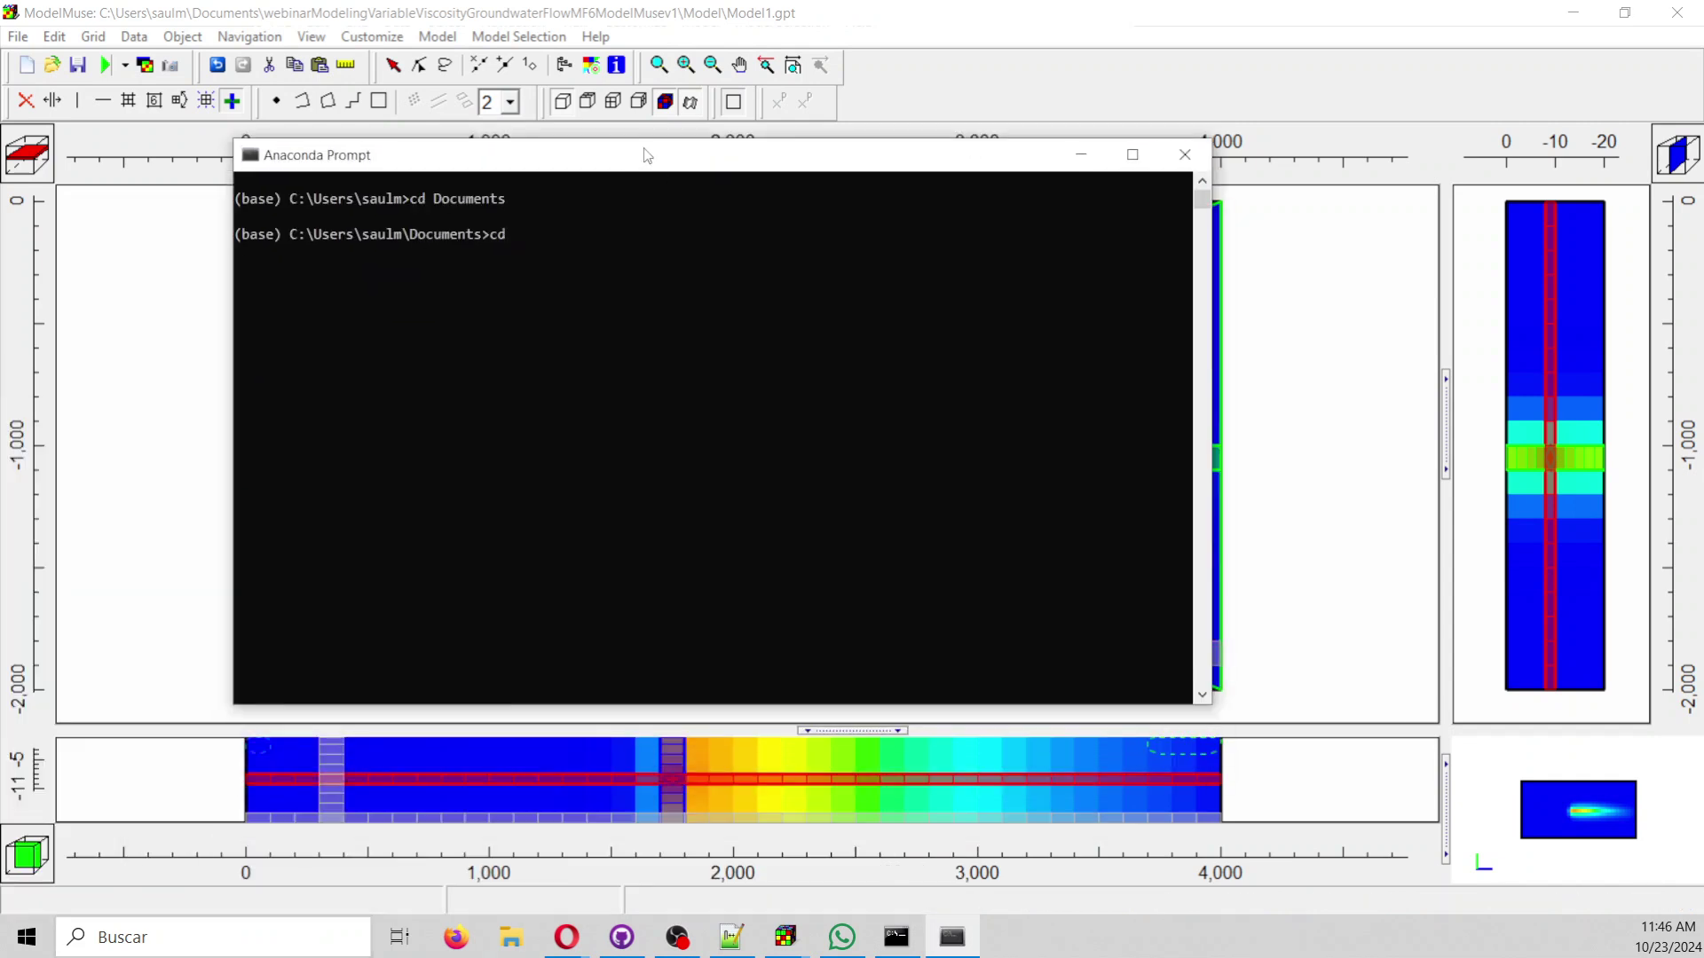
{"action": "type", "text": "w"}
{"action": "key", "text": "Tab"}
{"action": "key", "text": "Return"}
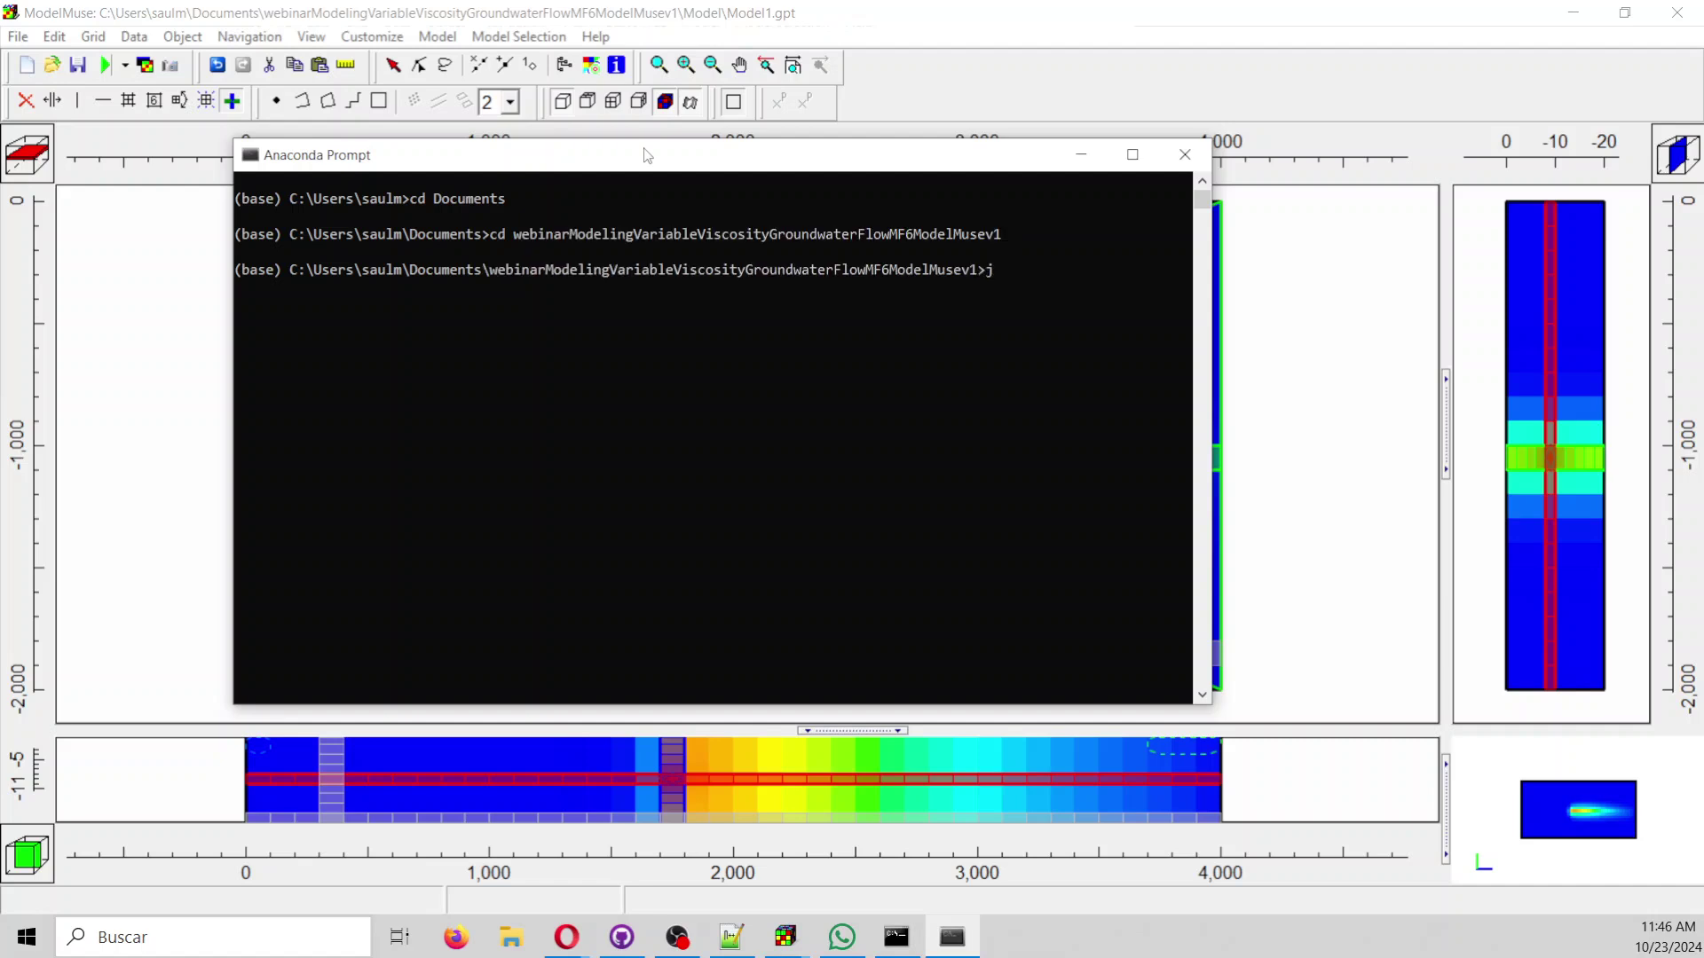
Launch JupyterLab, open Untitled.ipynb from the Scripts folder and enlarge the notebook for reading.
{"action": "type", "text": "jupyter lab"}
{"action": "key", "text": "Return"}
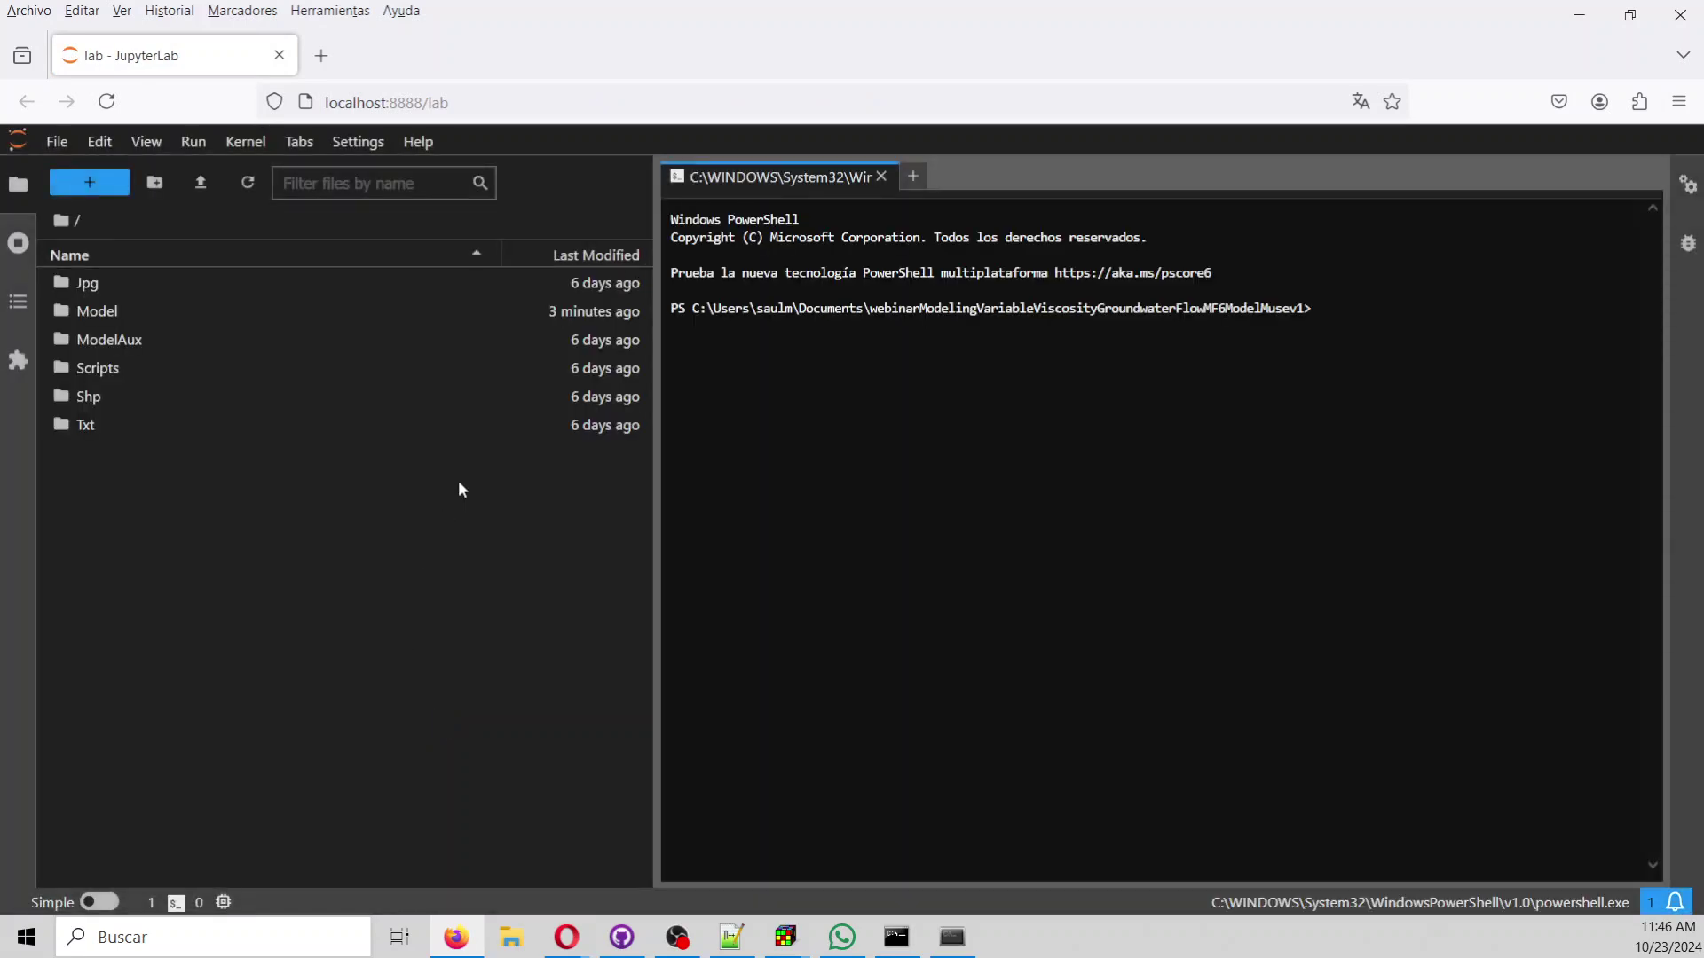
{"action": "double_click", "coordinate": [126, 364]}
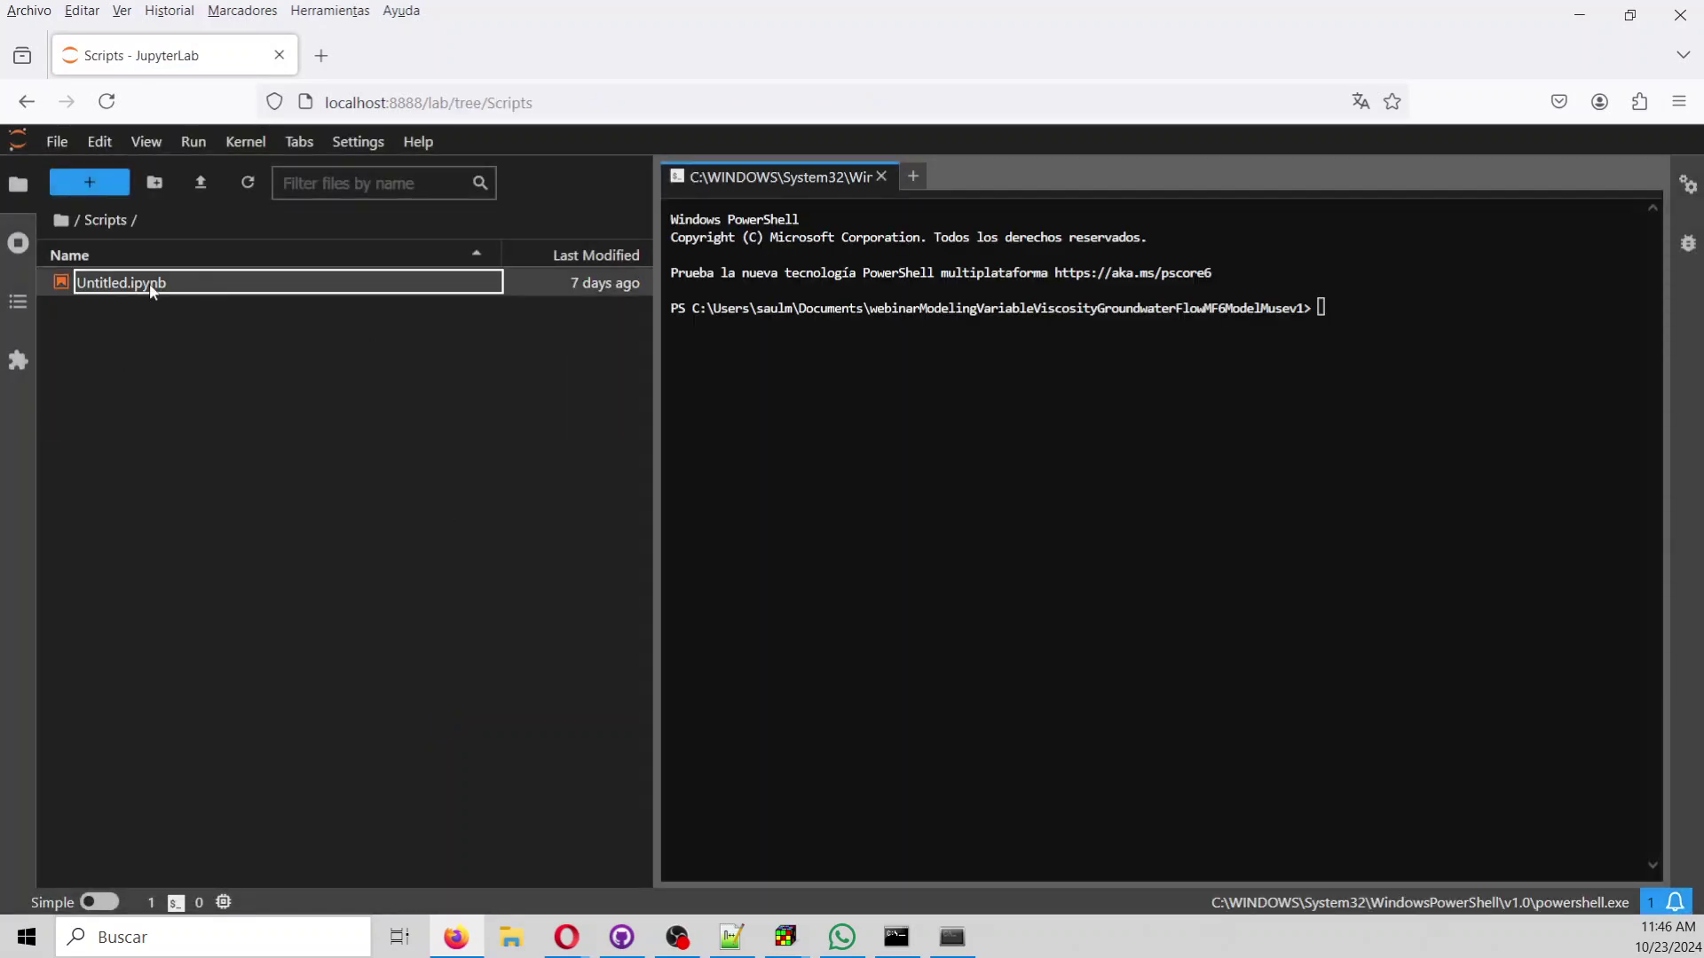
{"action": "double_click", "coordinate": [133, 283]}
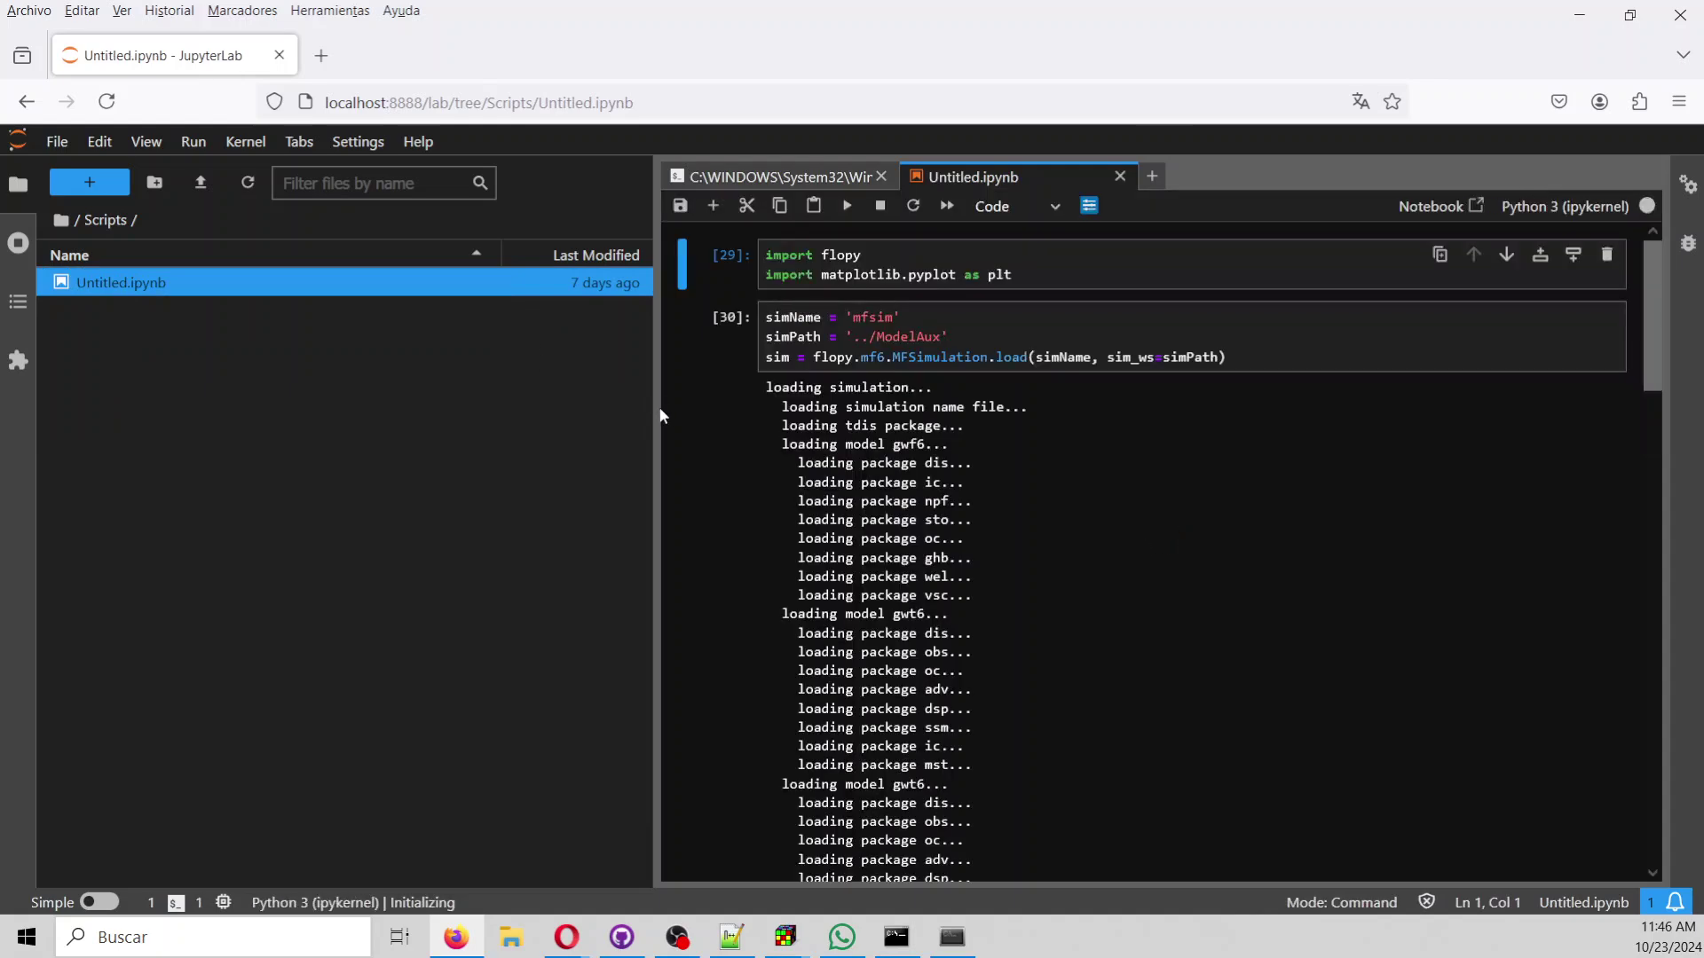
{"action": "left_click_drag", "start_coordinate": [659, 409], "coordinate": [358, 388]}
{"action": "key", "text": "ctrl+plus"}
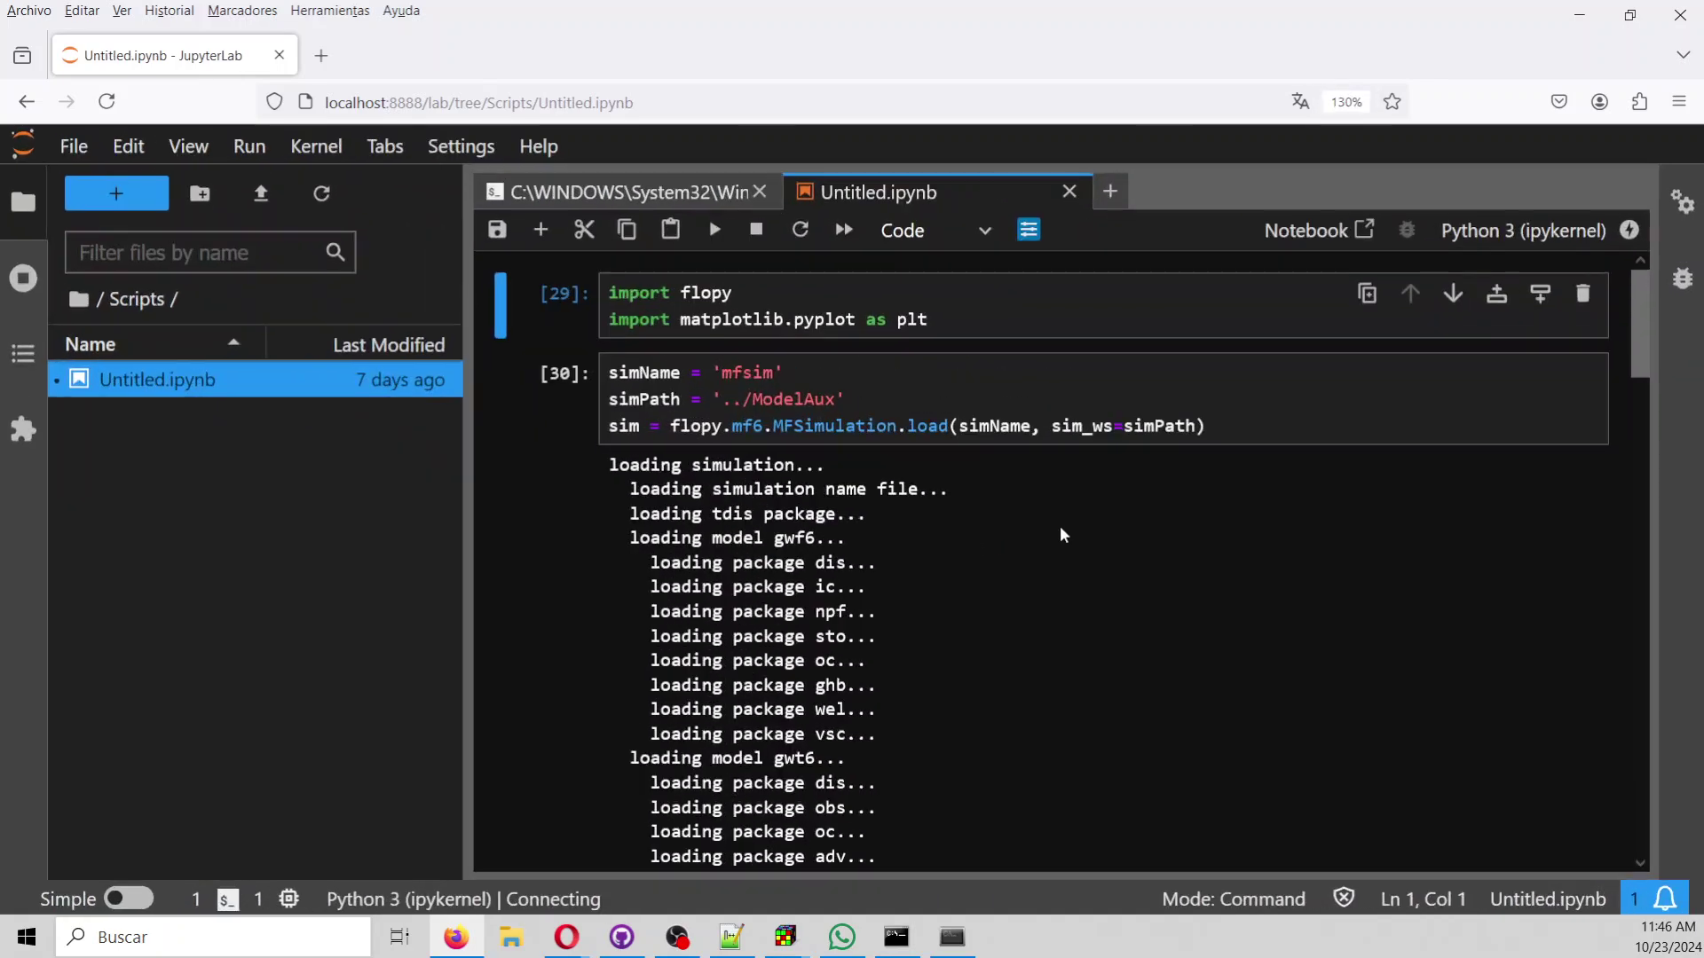
Change the simPath value in the simulation loading cell to '../Model'.
{"action": "left_click", "coordinate": [835, 399]}
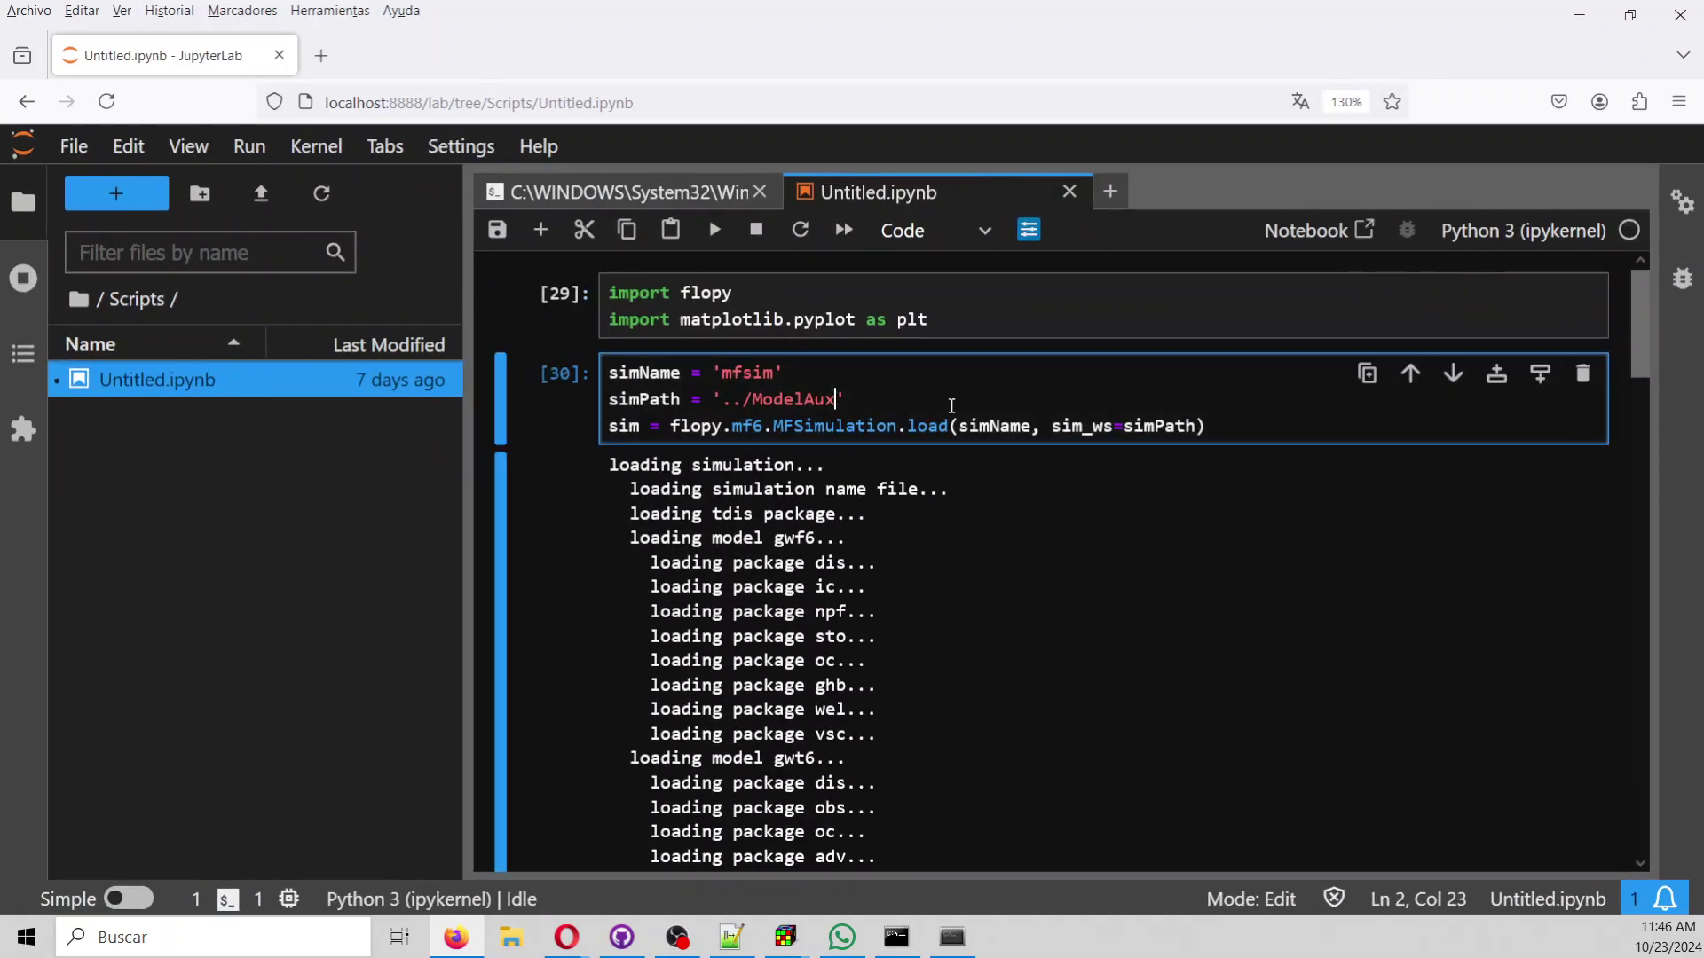
{"action": "key", "text": "BackSpace"}
{"action": "key", "text": "BackSpace"}
{"action": "key", "text": "BackSpace"}
{"action": "key", "text": "Escape"}
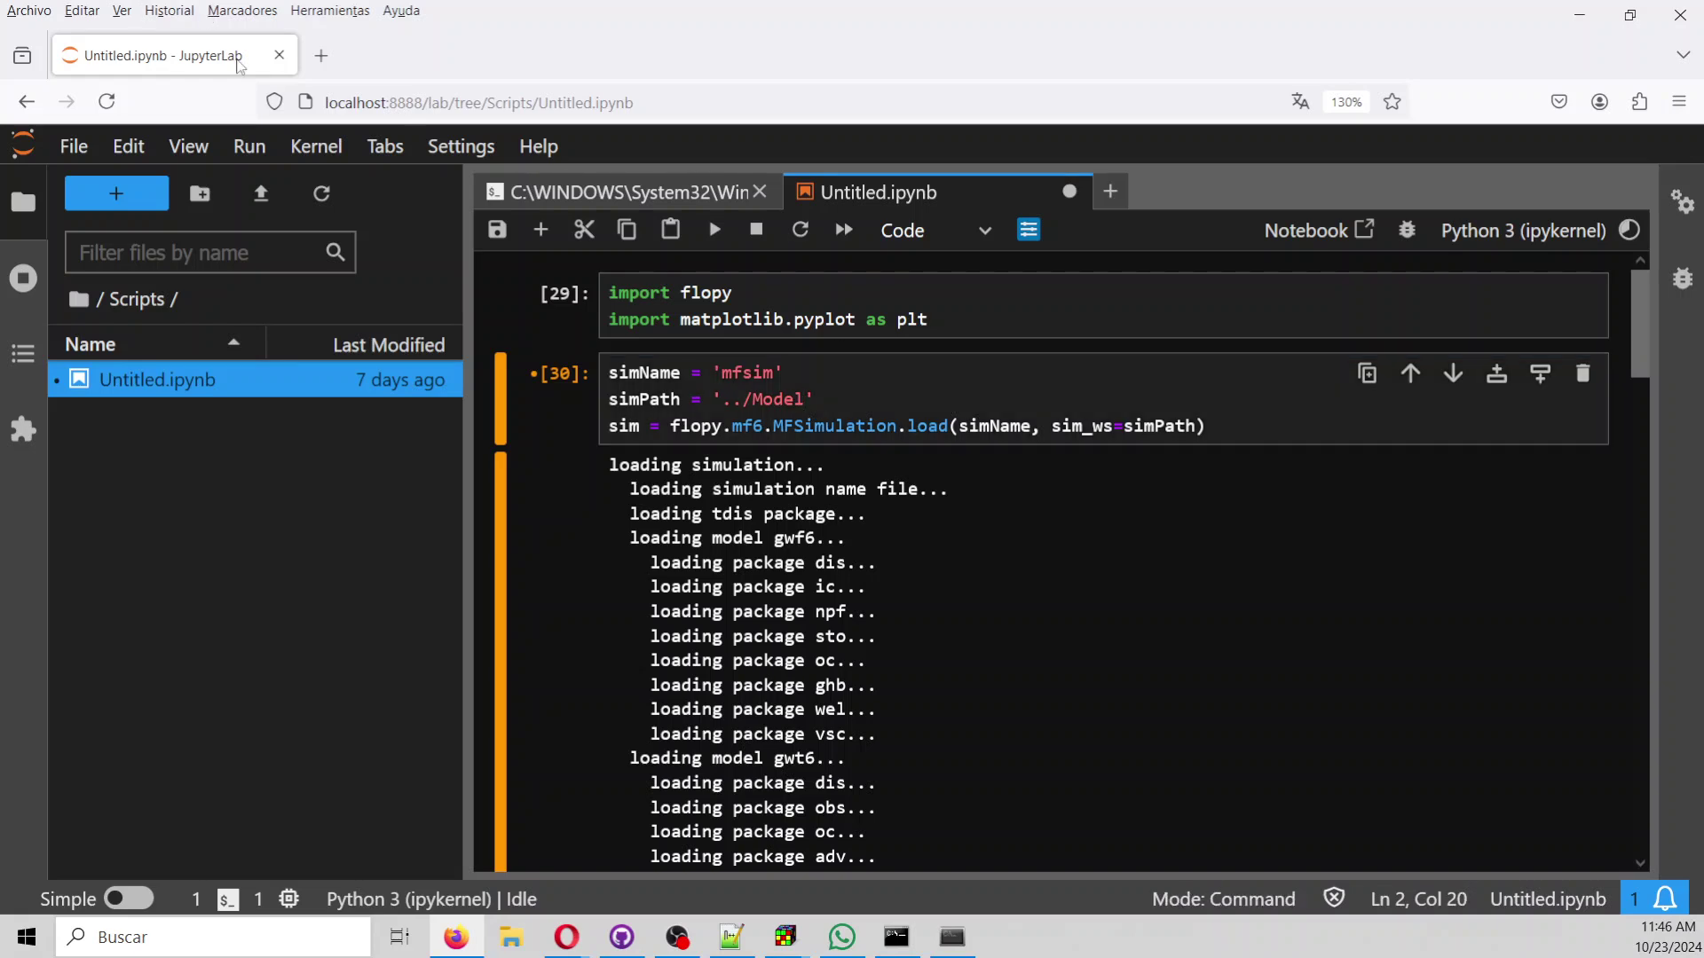
Restart the notebook's kernel and run the import cell and the simulation loading cell.
{"action": "left_click", "coordinate": [316, 146]}
{"action": "left_click", "coordinate": [410, 238]}
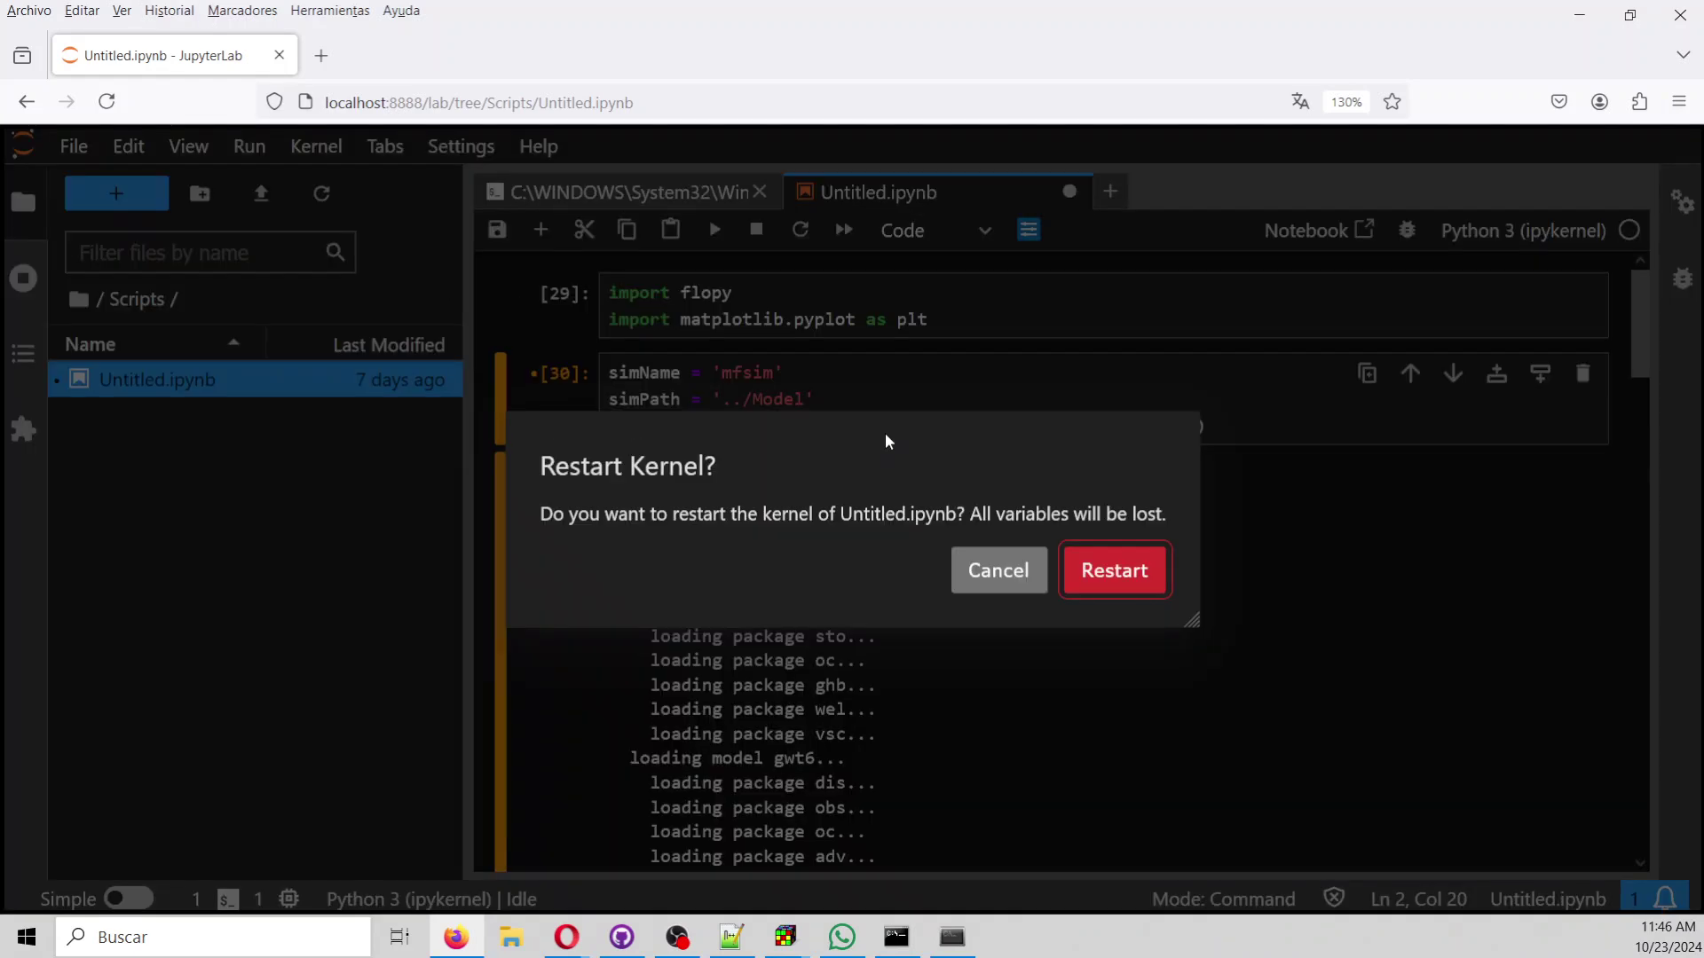
{"action": "left_click", "coordinate": [1141, 584]}
{"action": "left_click", "coordinate": [890, 297]}
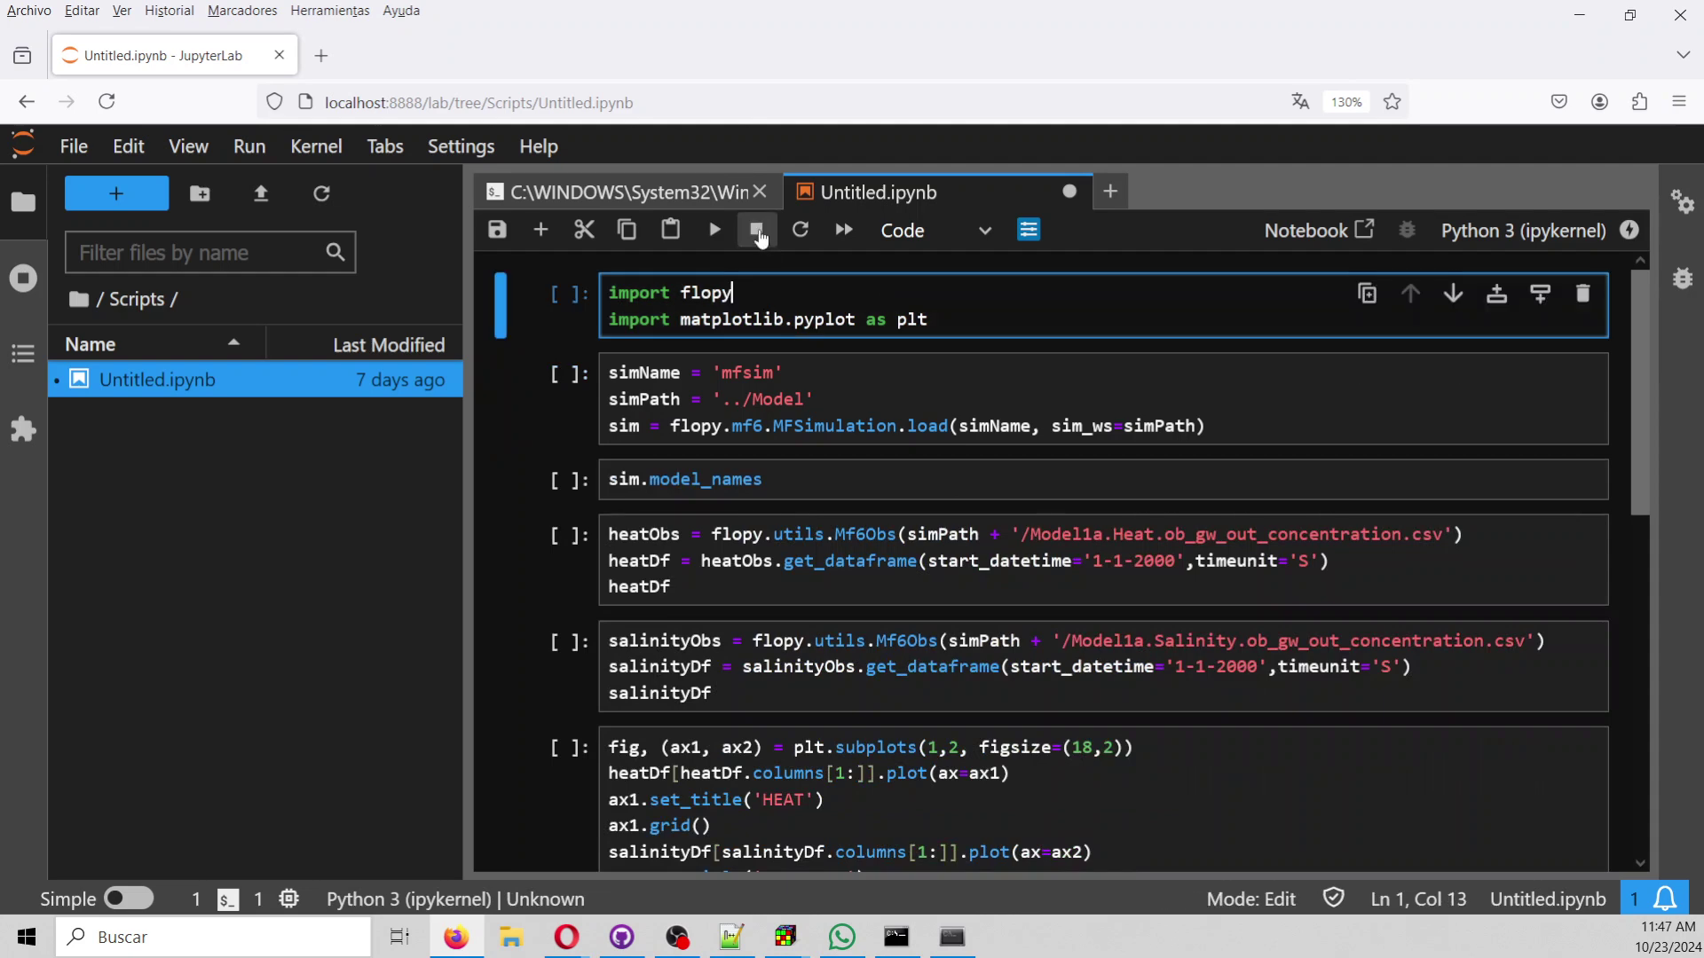
{"action": "left_click", "coordinate": [715, 230]}
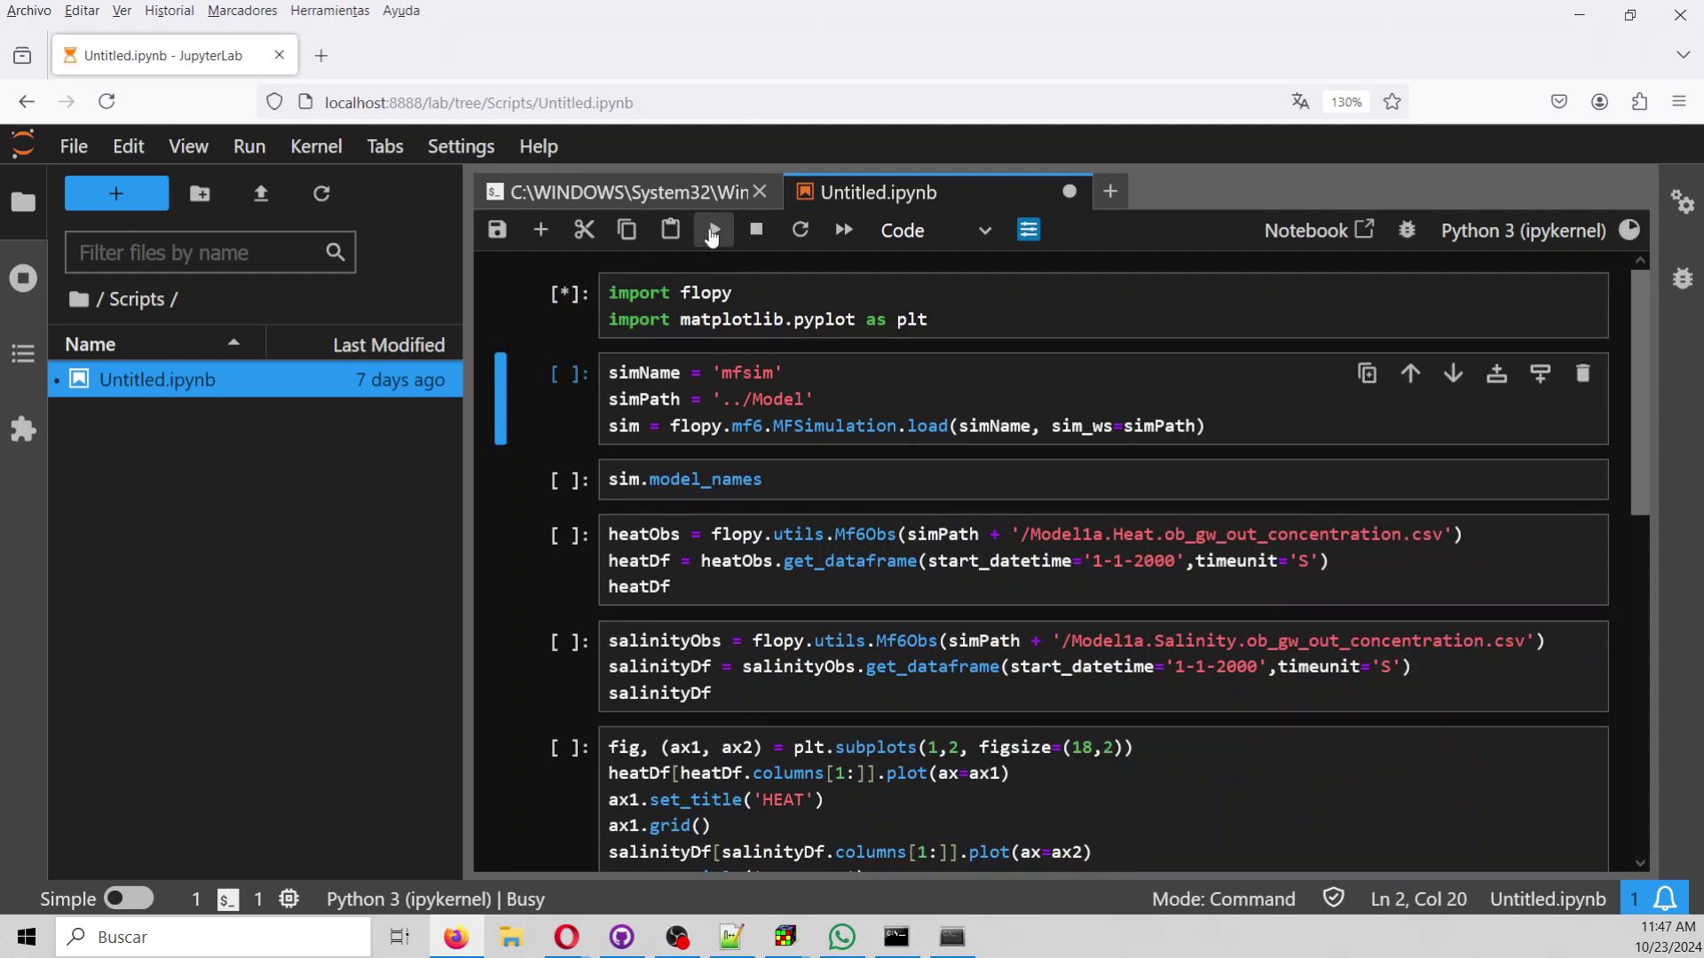
{"action": "left_click", "coordinate": [714, 230]}
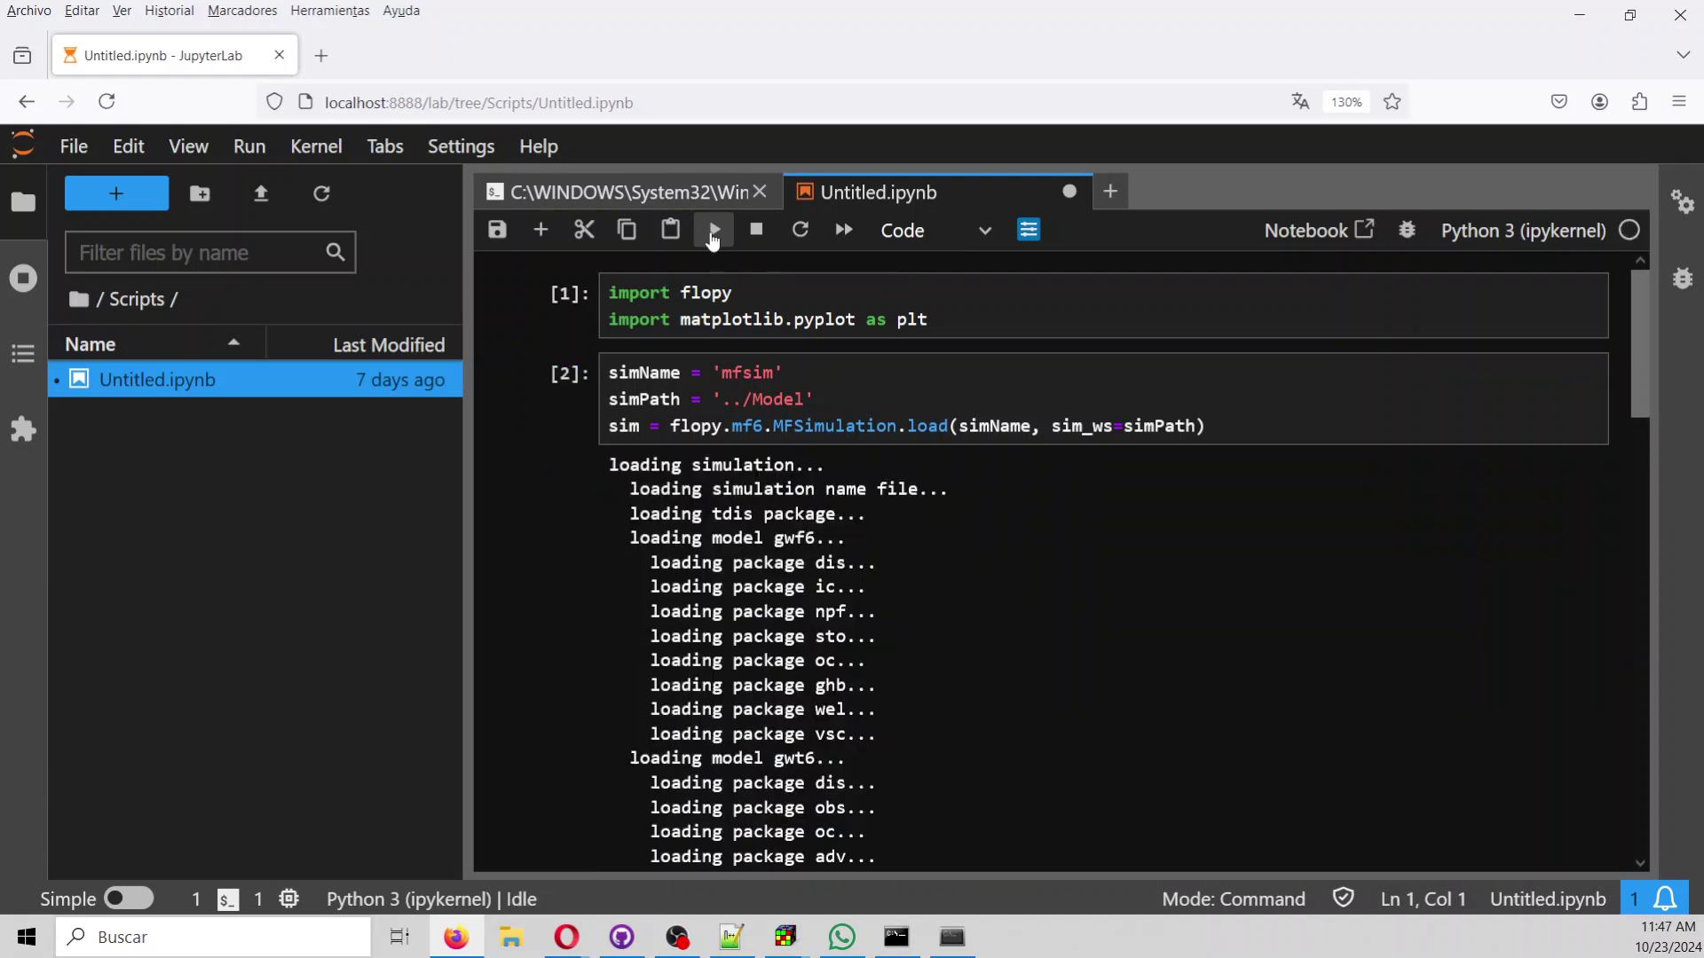
Enlarge the notebook to 150% and run the sim.model_names cell to list the simulation's models.
{"action": "key", "text": "ctrl+plus"}
{"action": "key", "text": "ctrl+plus"}
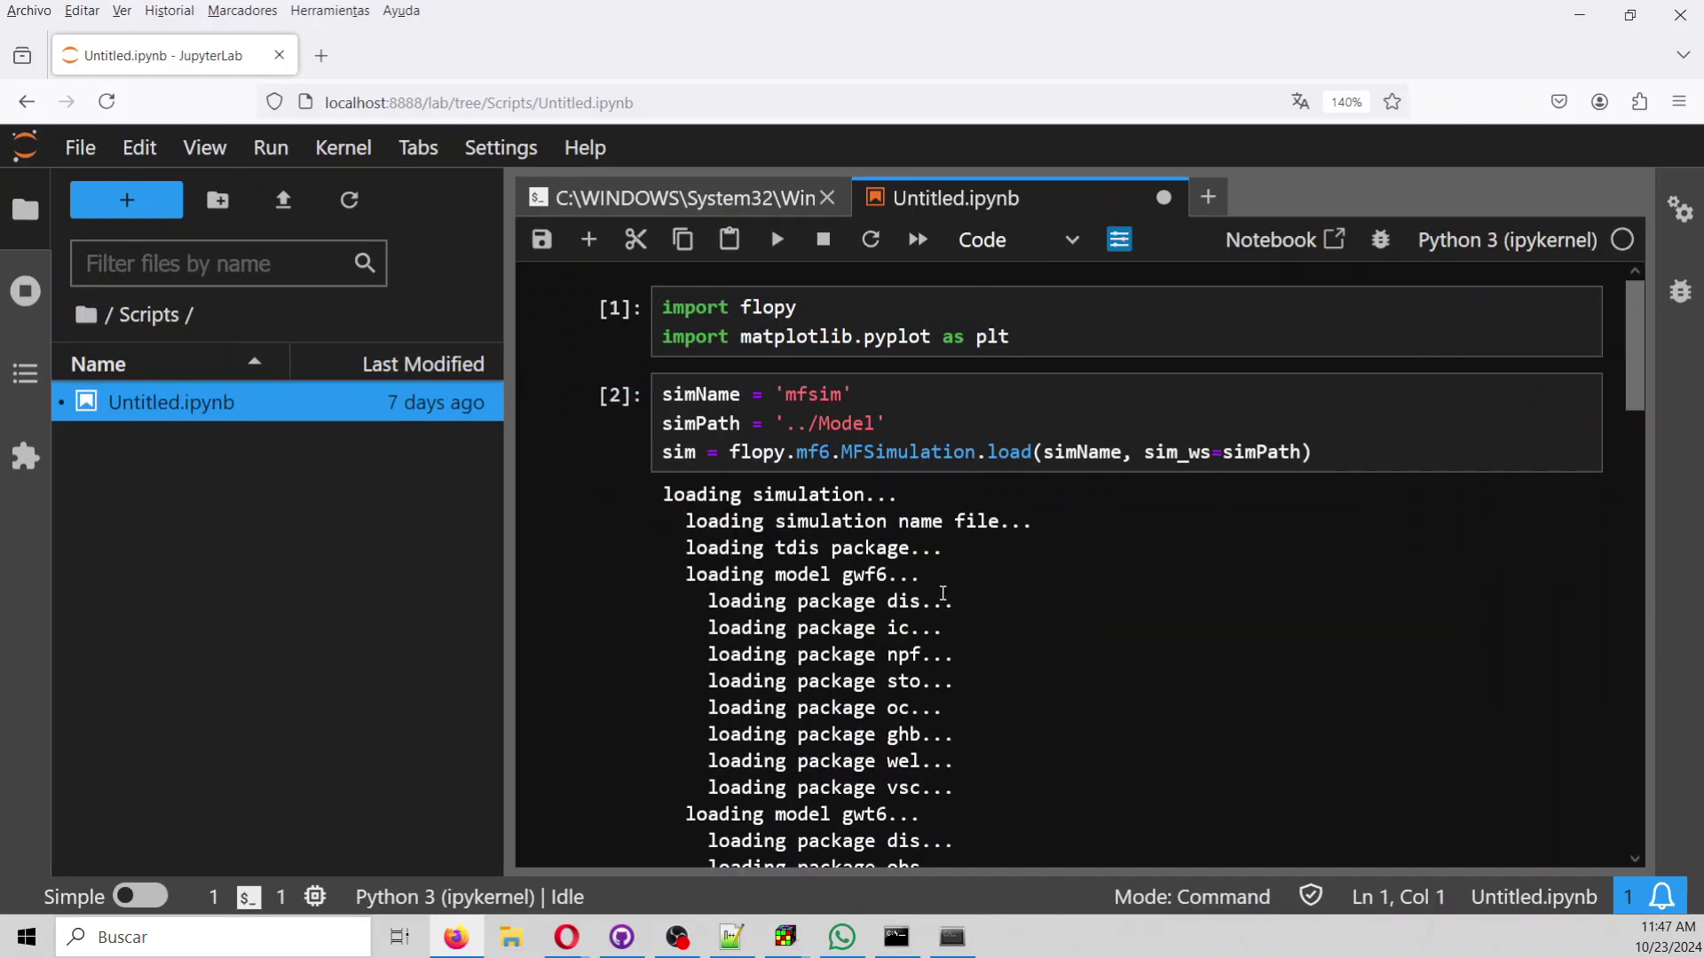
{"action": "scroll", "coordinate": [943, 601], "scroll_direction": "down", "scroll_amount": 6}
{"action": "scroll", "coordinate": [943, 593], "scroll_direction": "down", "scroll_amount": 4}
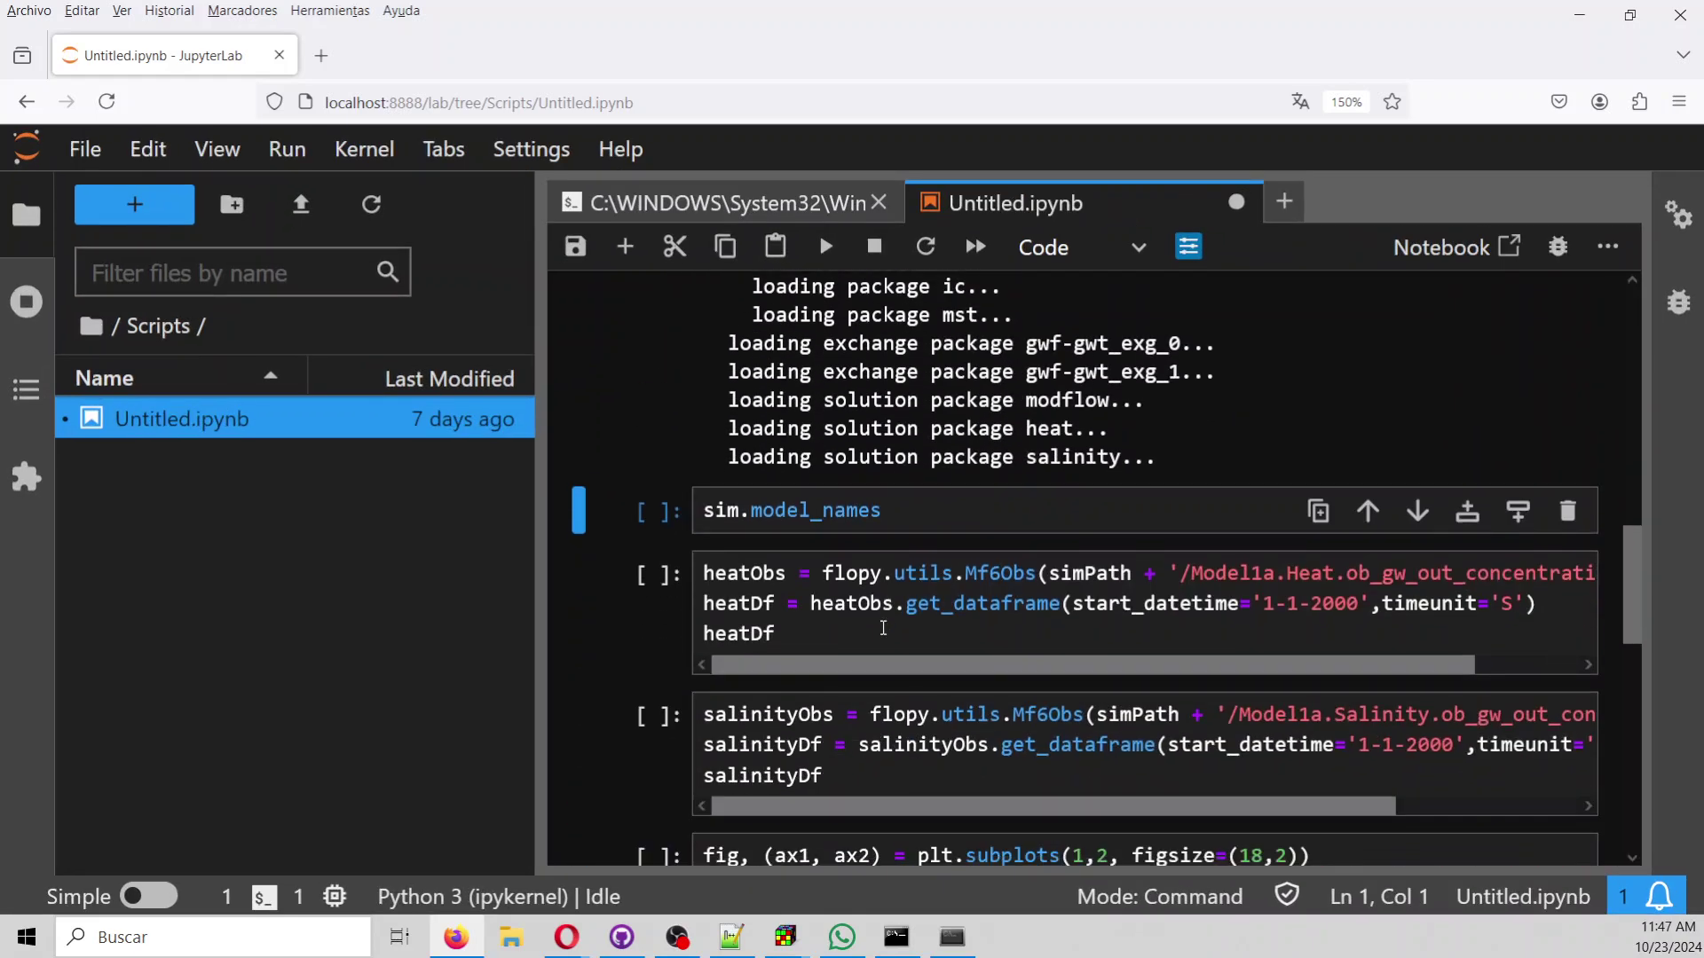
{"action": "left_click", "coordinate": [886, 510]}
{"action": "left_click", "coordinate": [827, 248]}
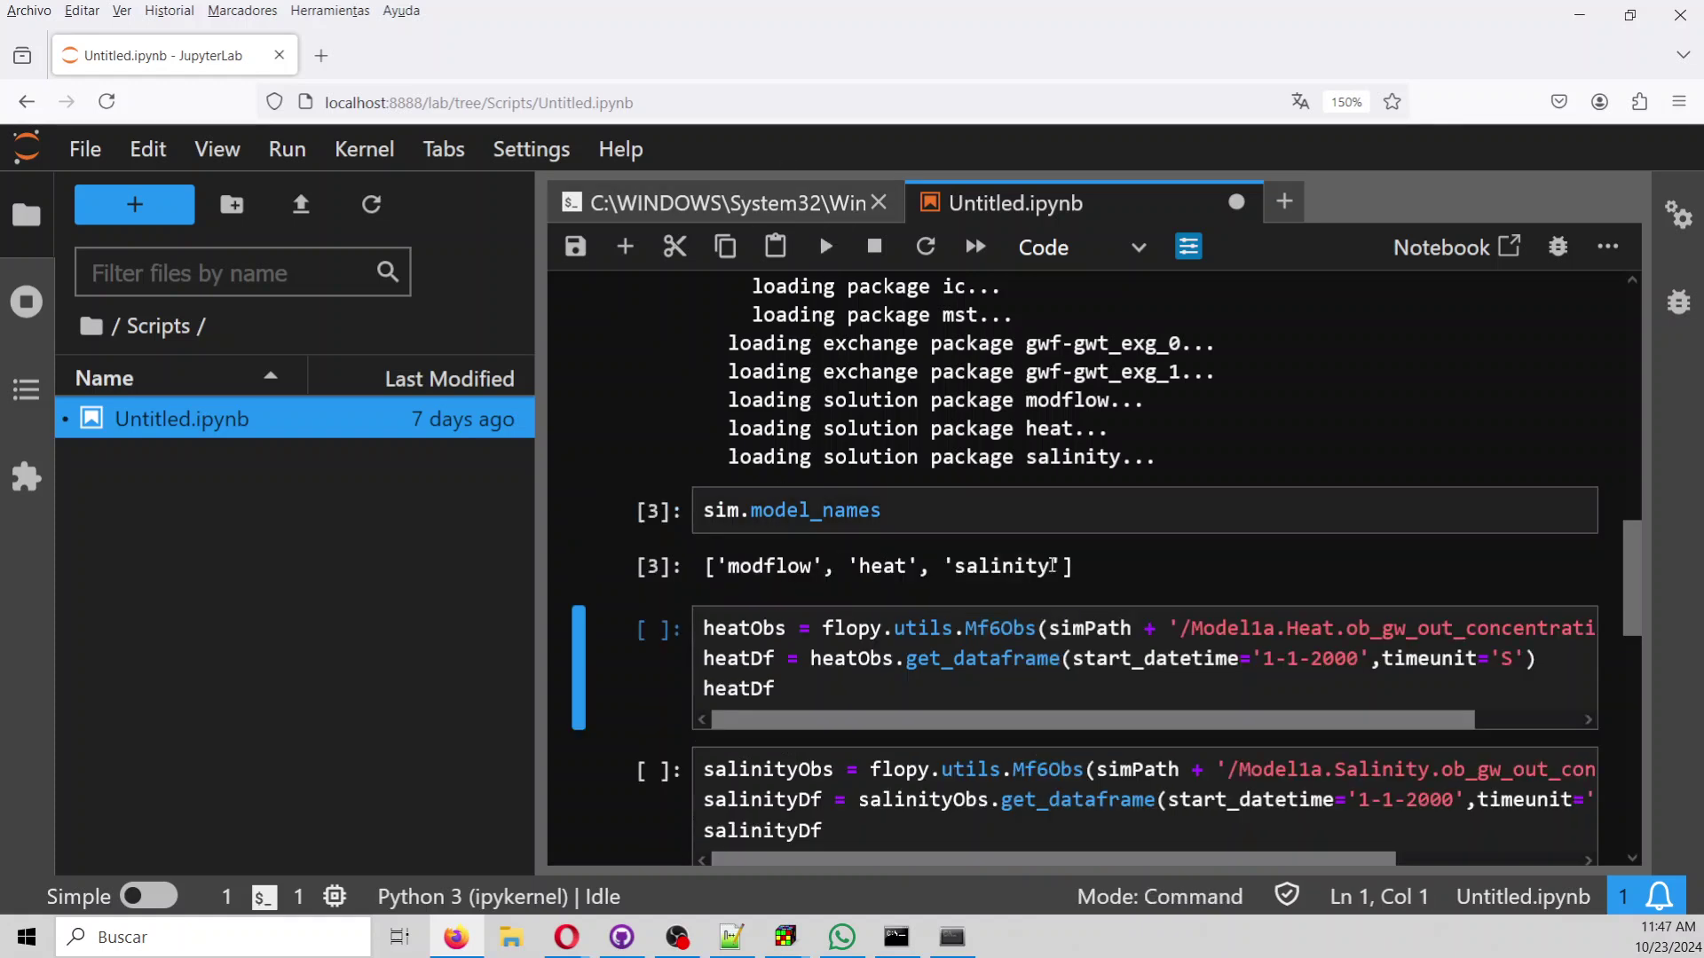
Try to load the heat observations by running the heatObs cell with the Model1a file name.
{"action": "left_click", "coordinate": [929, 657]}
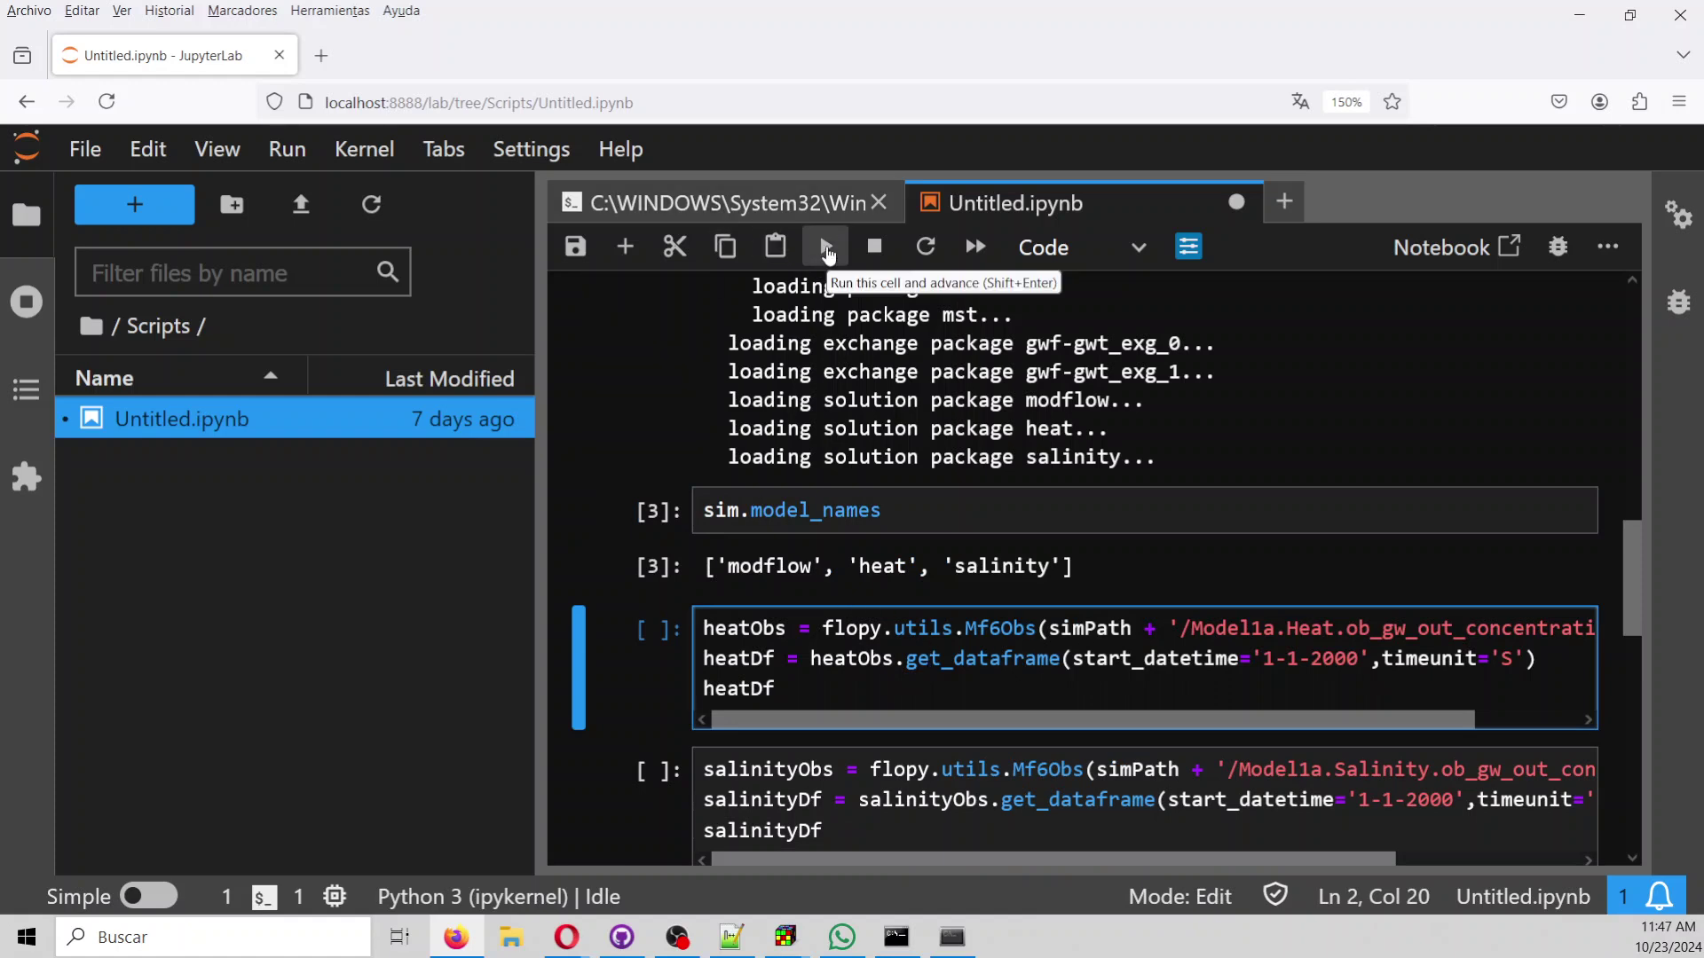
{"action": "left_click", "coordinate": [827, 252]}
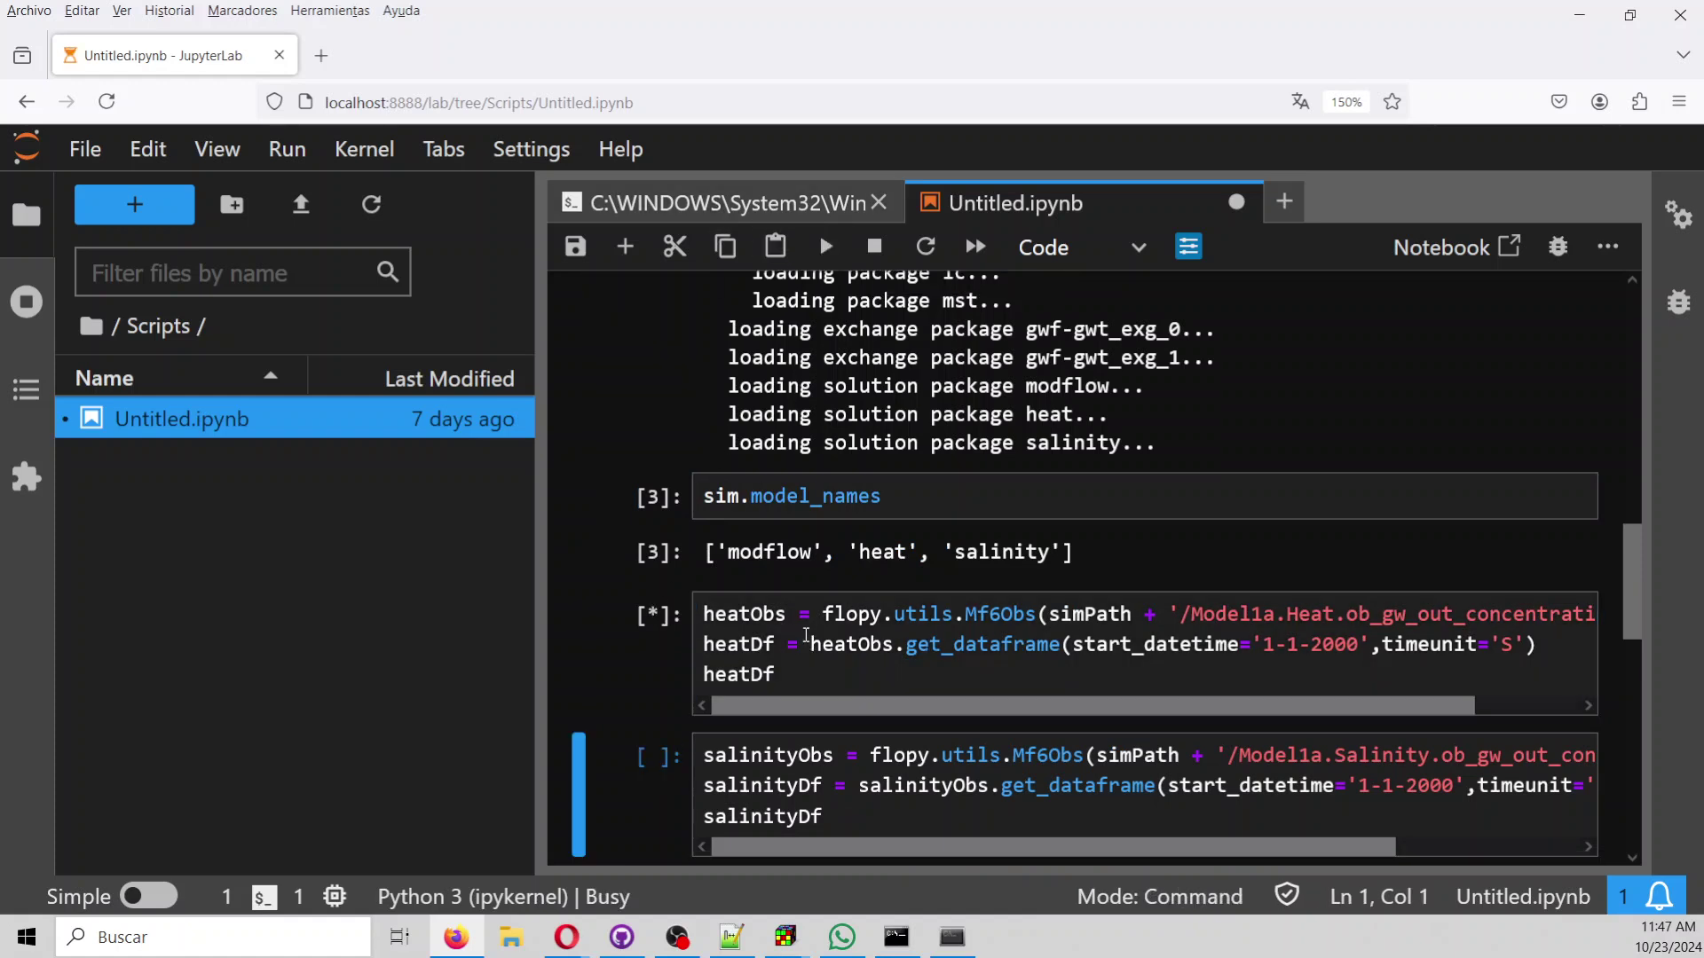
{"action": "scroll", "coordinate": [790, 595], "scroll_direction": "down", "scroll_amount": 2}
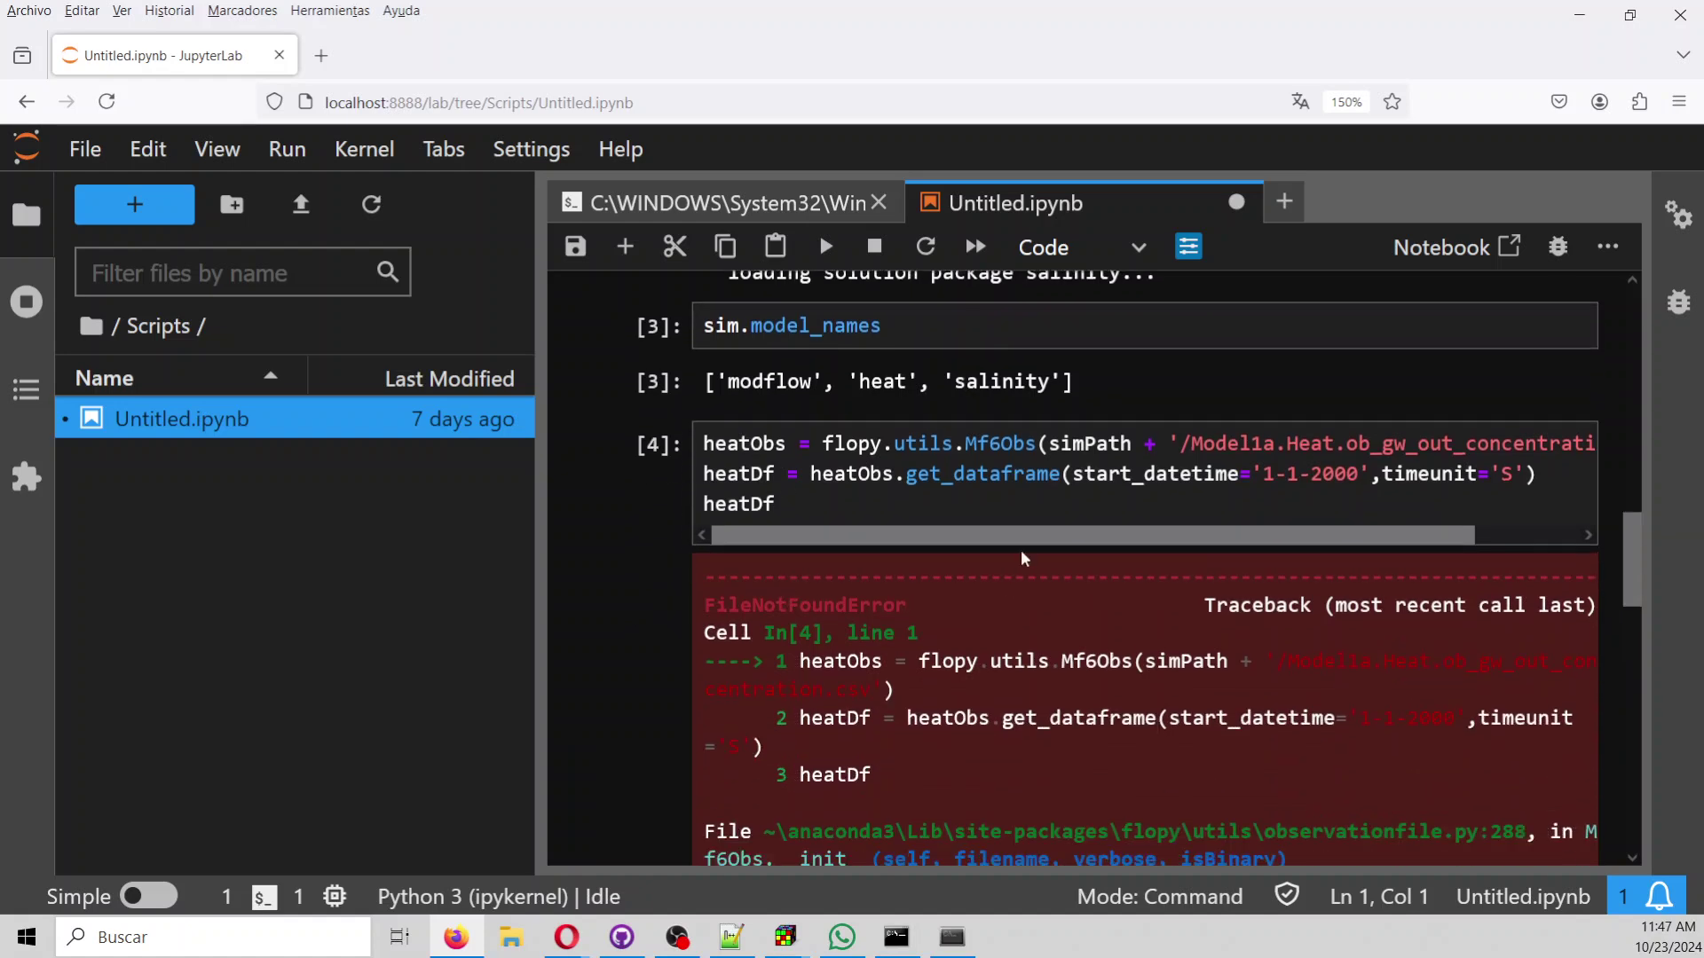
Change the heat observation file name to '/Model1.Heat.ob_gw_out_concentration.csv' and rerun the cell to build the heat table.
{"action": "left_click_drag", "start_coordinate": [1025, 557], "coordinate": [1311, 531]}
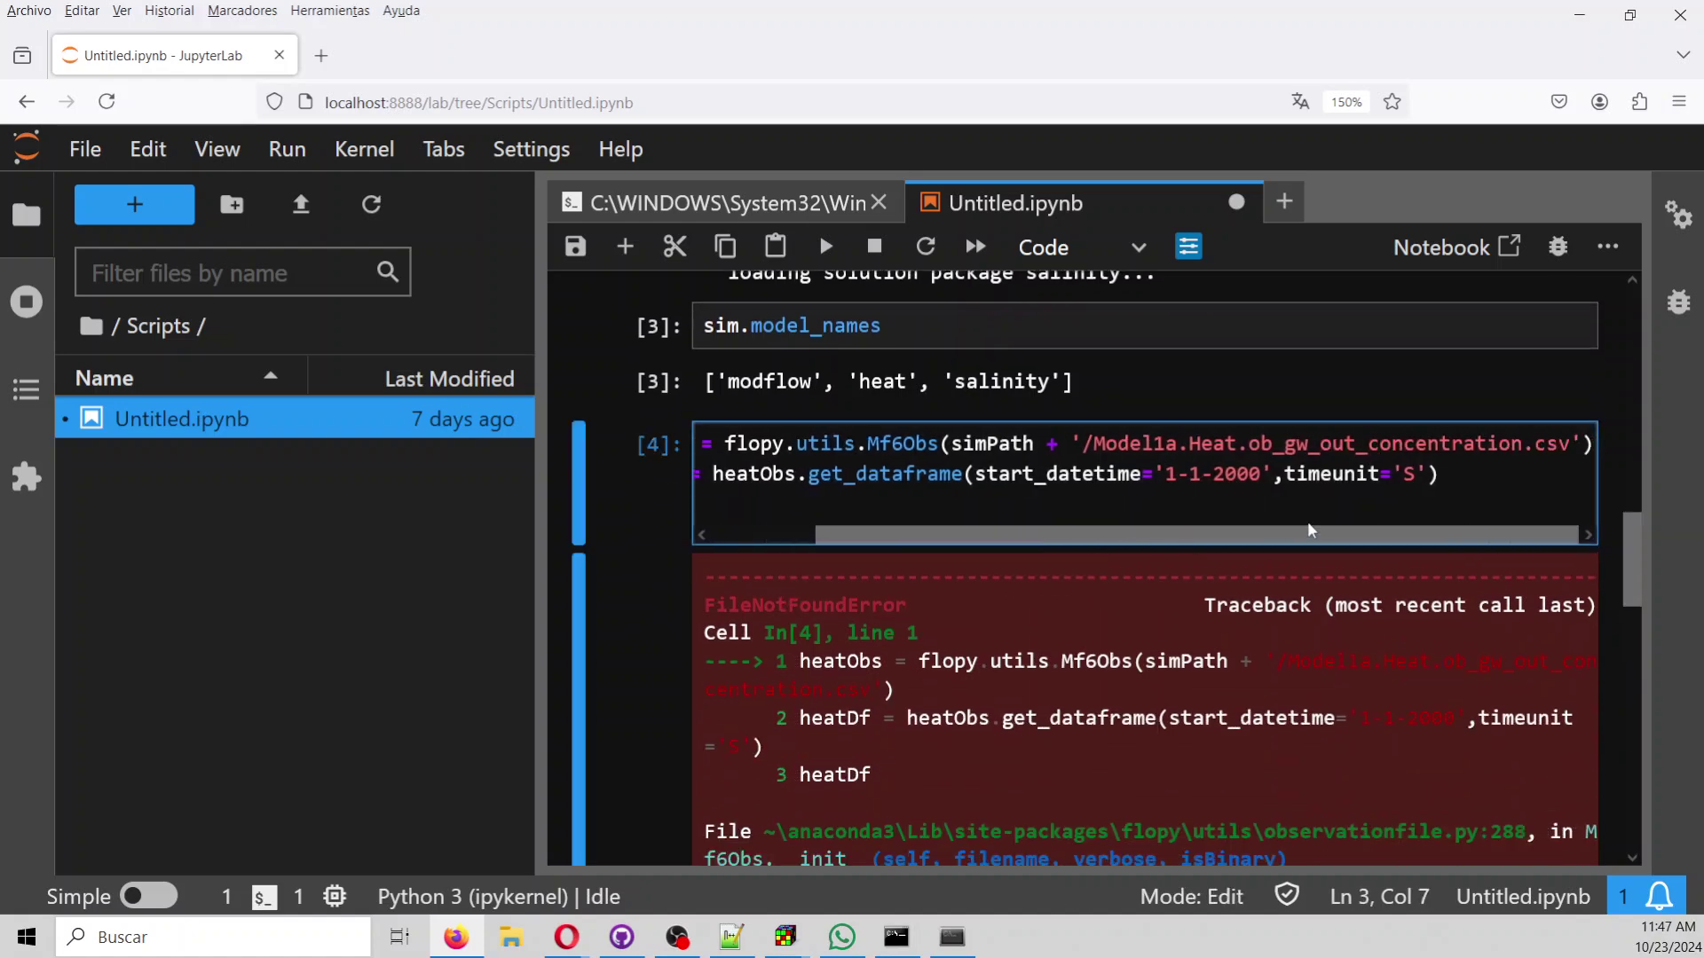
{"action": "scroll", "coordinate": [1181, 456], "scroll_direction": "up", "scroll_amount": 5}
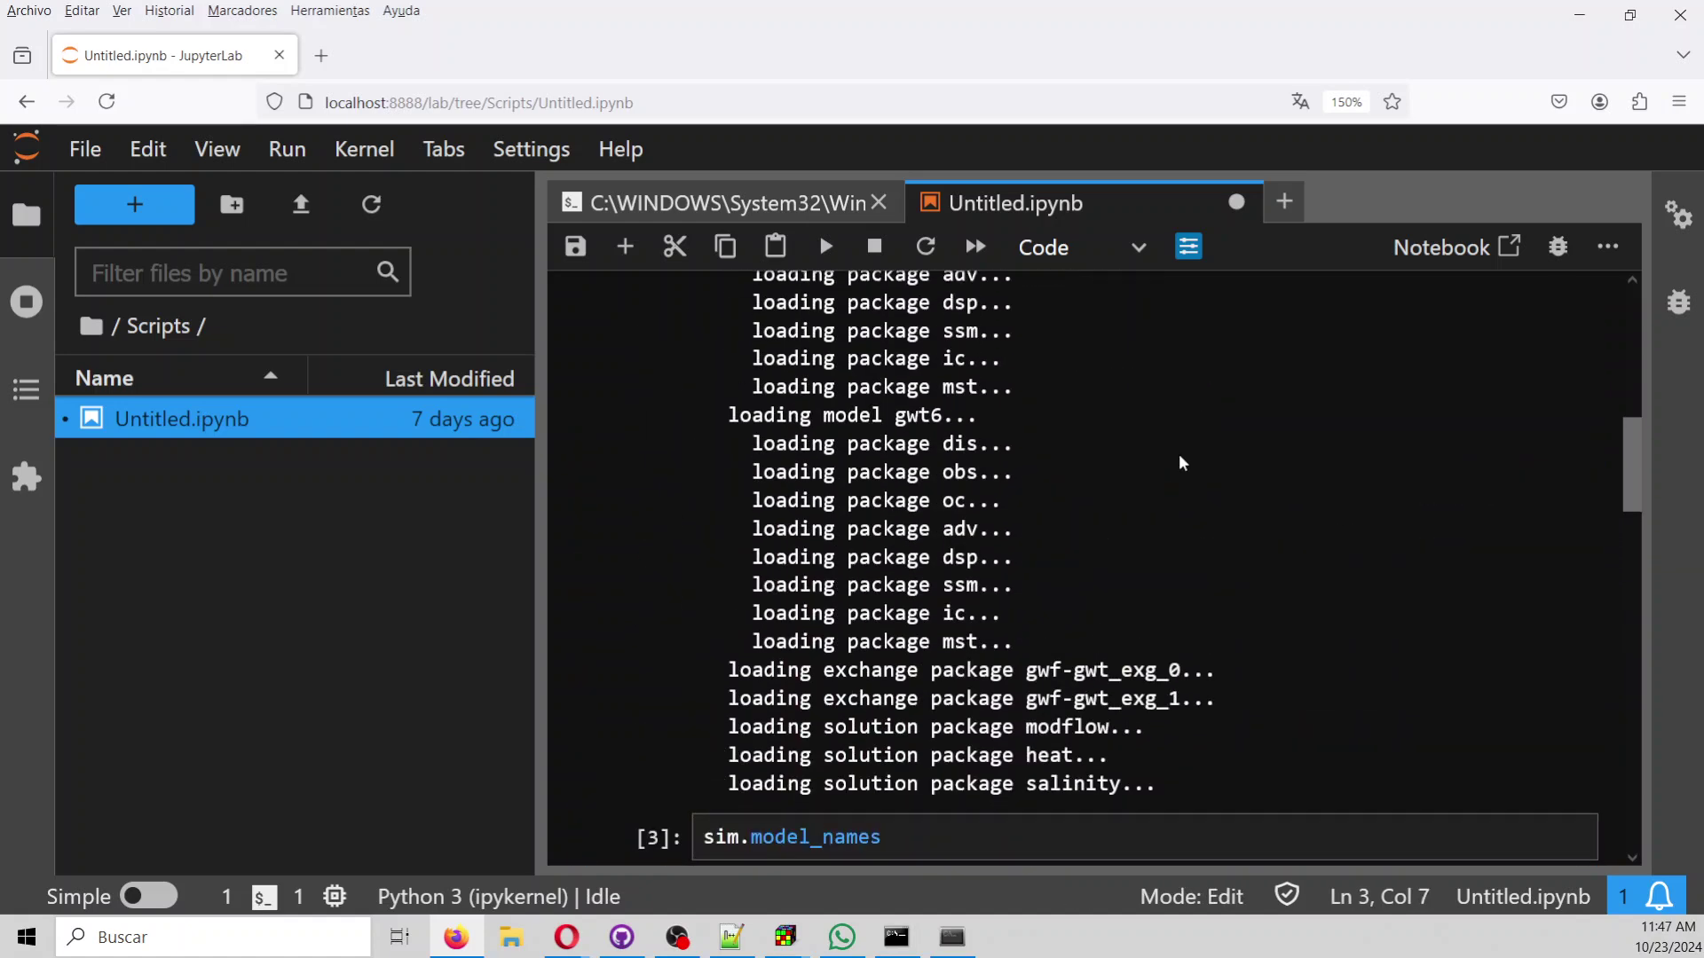
{"action": "scroll", "coordinate": [1179, 461], "scroll_direction": "down", "scroll_amount": 5}
{"action": "left_click", "coordinate": [1176, 437]}
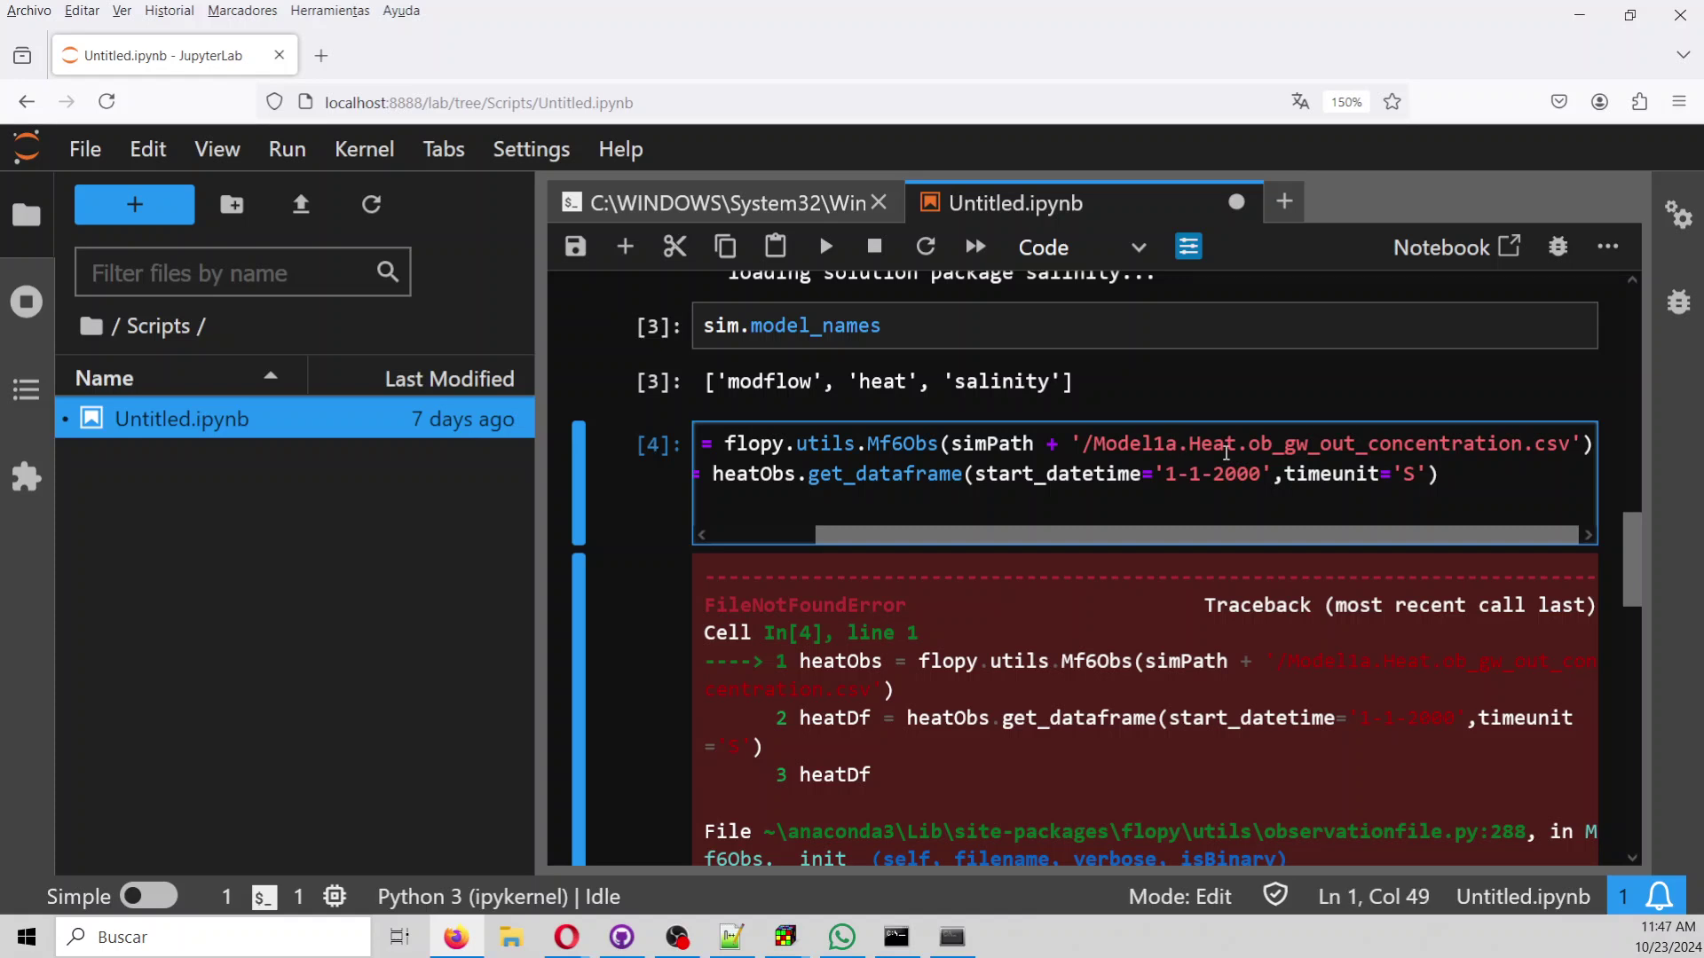
{"action": "key", "text": "BackSpace"}
{"action": "key", "text": "shift+Return"}
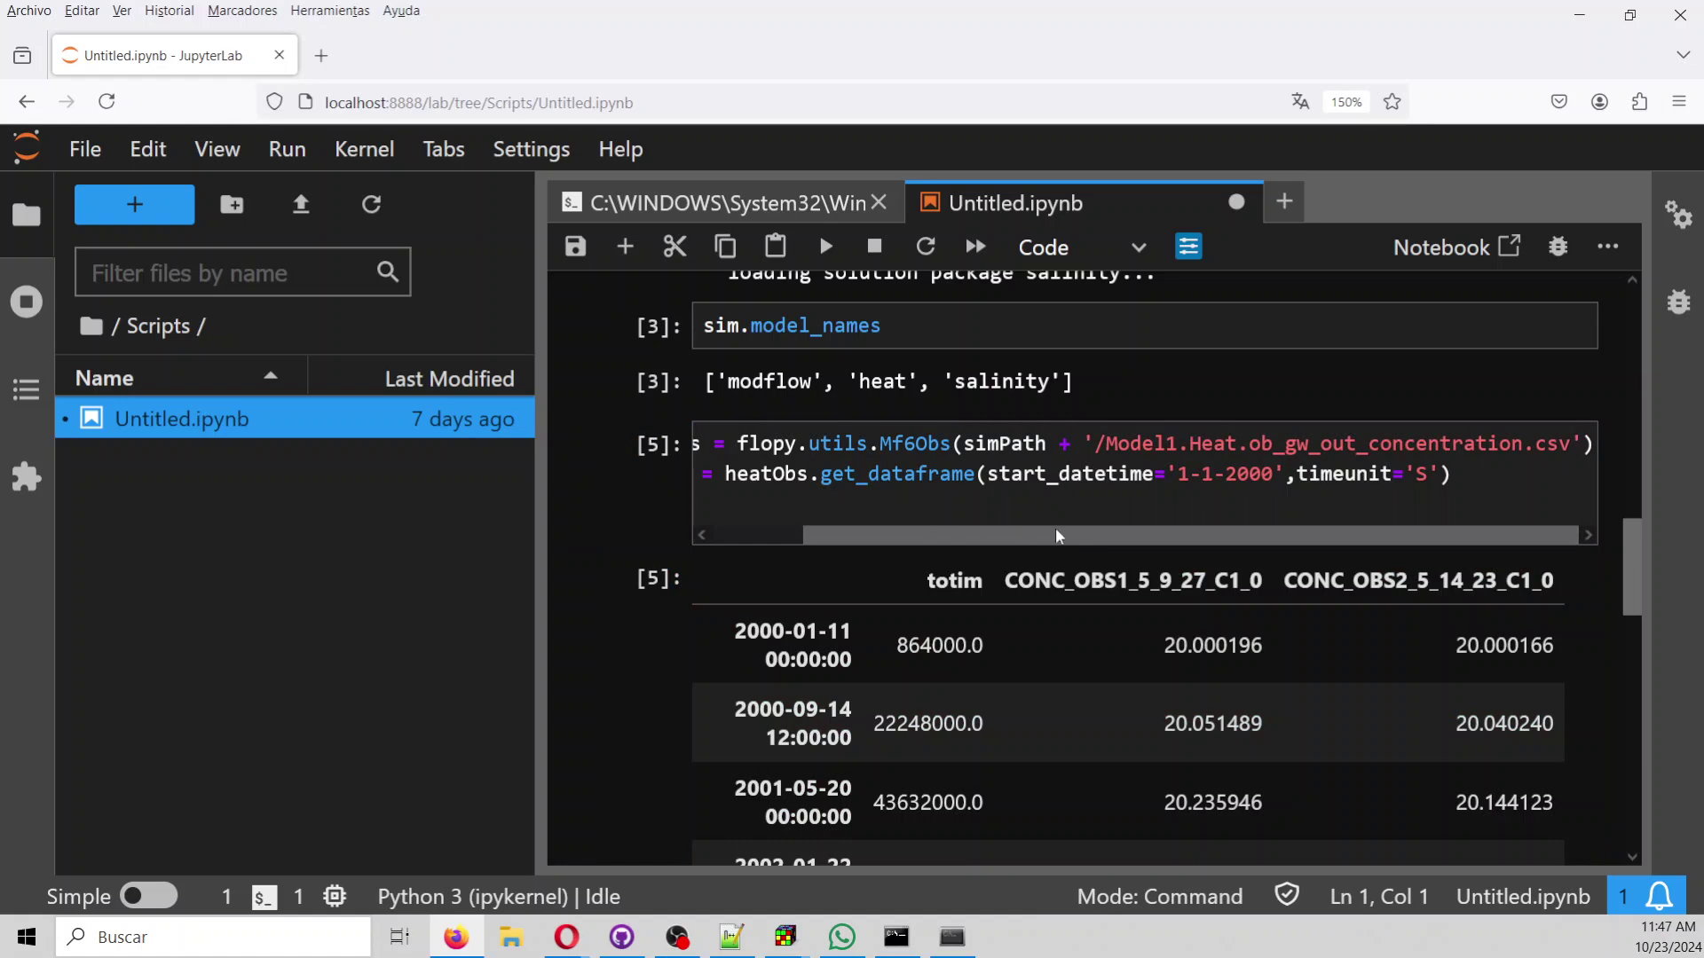
{"action": "scroll", "coordinate": [1056, 527], "scroll_direction": "down", "scroll_amount": 2}
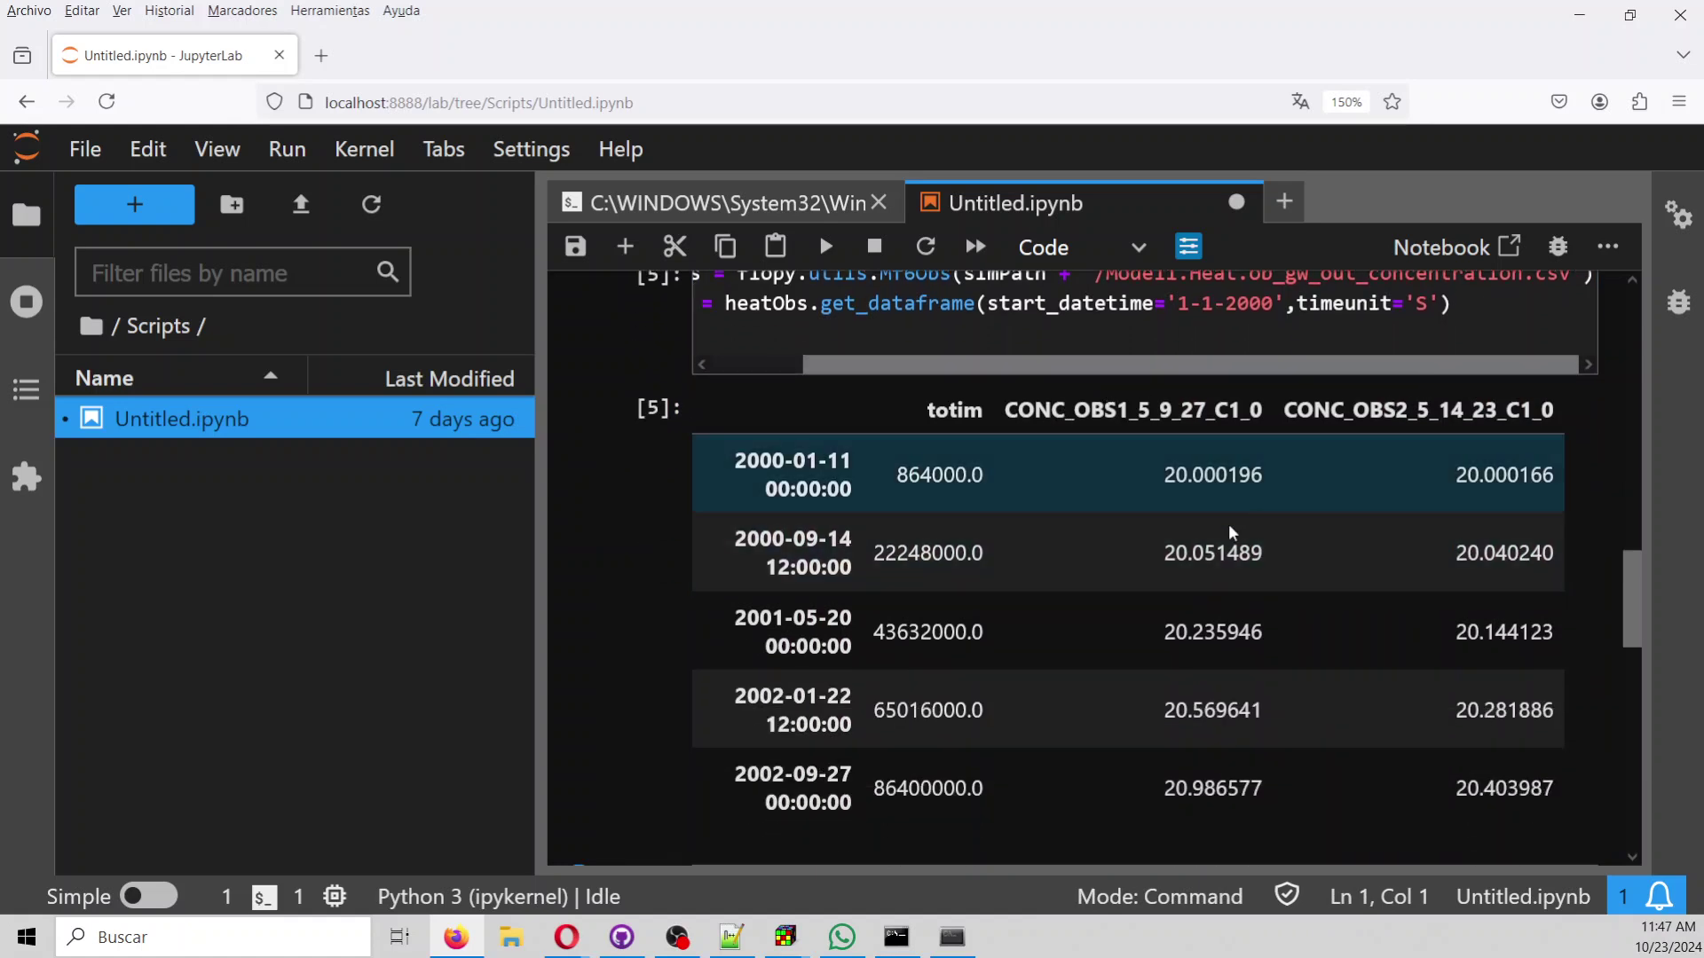
Change the Model1a prefix in the salinity observation file name to Model1 and run the cell to build the salinity table.
{"action": "scroll", "coordinate": [1257, 411], "scroll_direction": "down", "scroll_amount": 6}
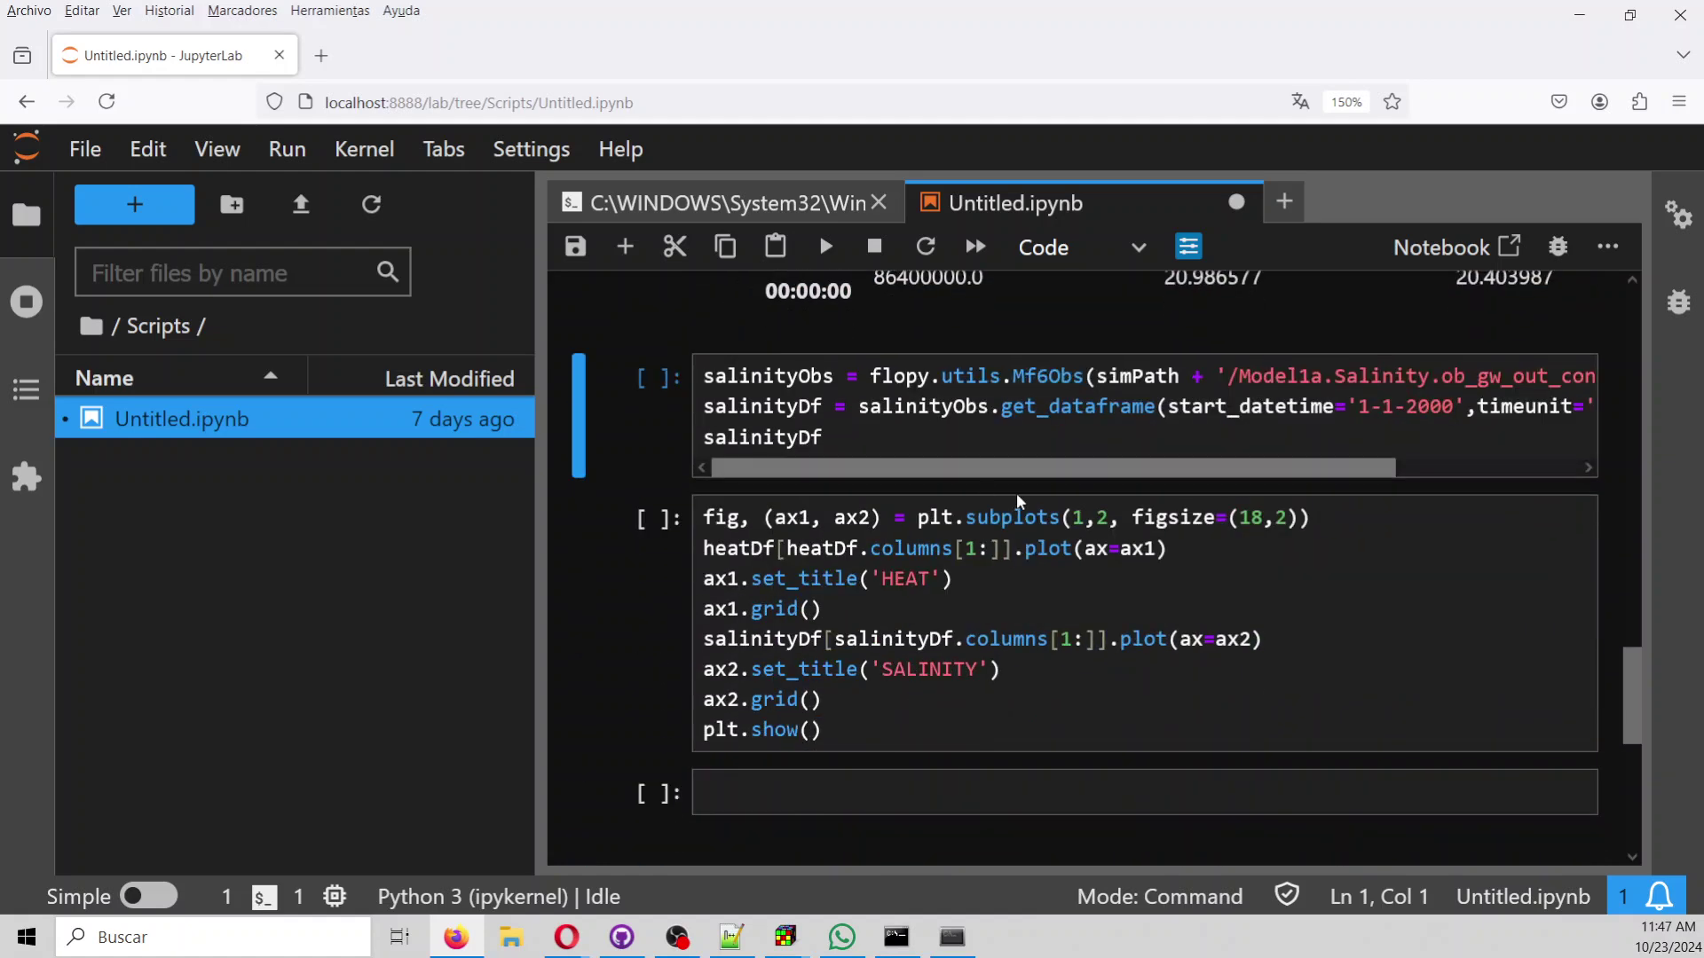
{"action": "left_click", "coordinate": [1323, 376]}
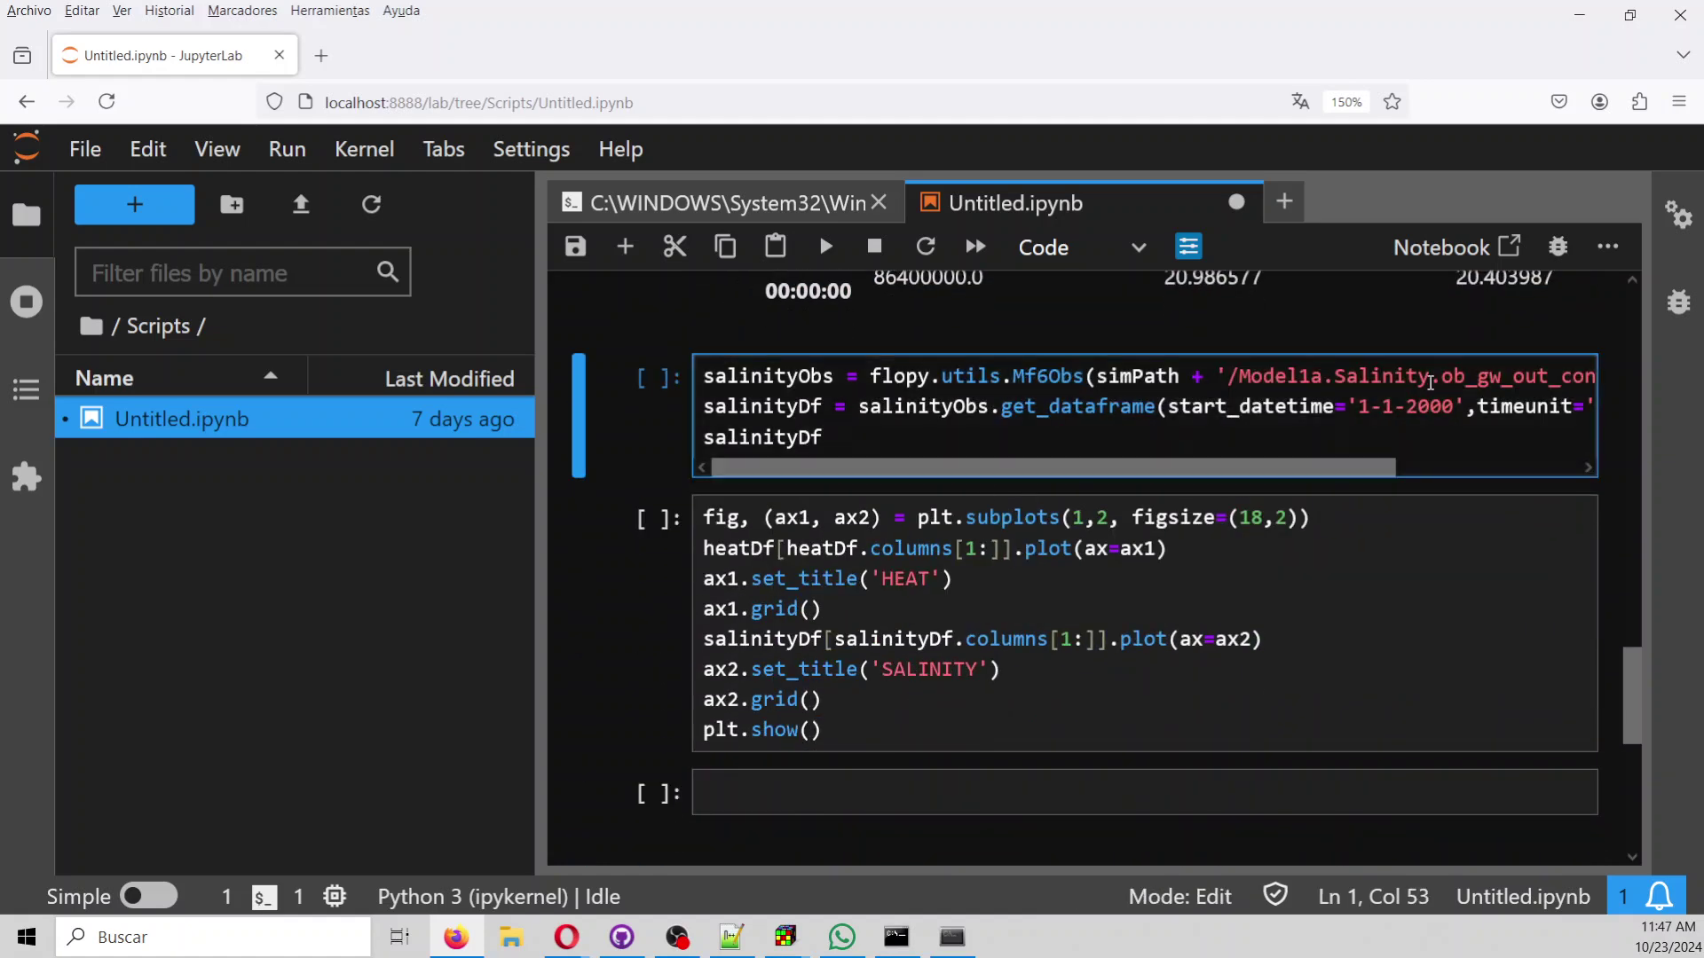
{"action": "key", "text": "BackSpace"}
{"action": "key", "text": "shift+Return"}
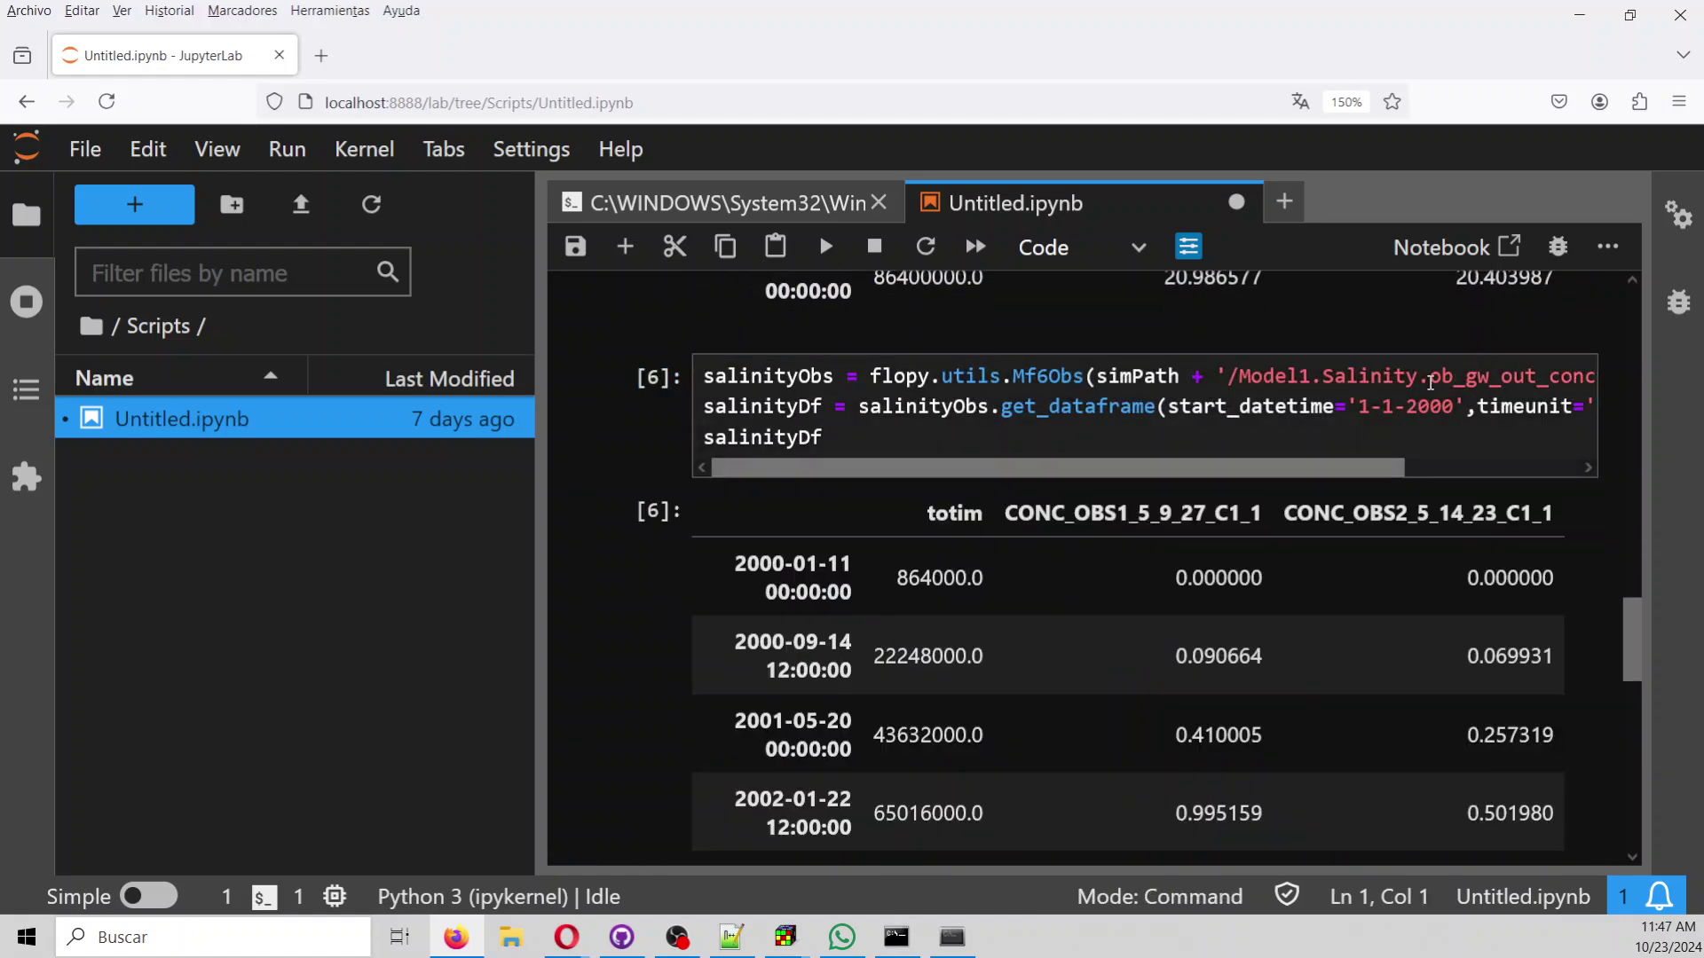
Run the subplots cell to plot the HEAT and SALINITY observation series side by side.
{"action": "scroll", "coordinate": [1154, 533], "scroll_direction": "down", "scroll_amount": 7}
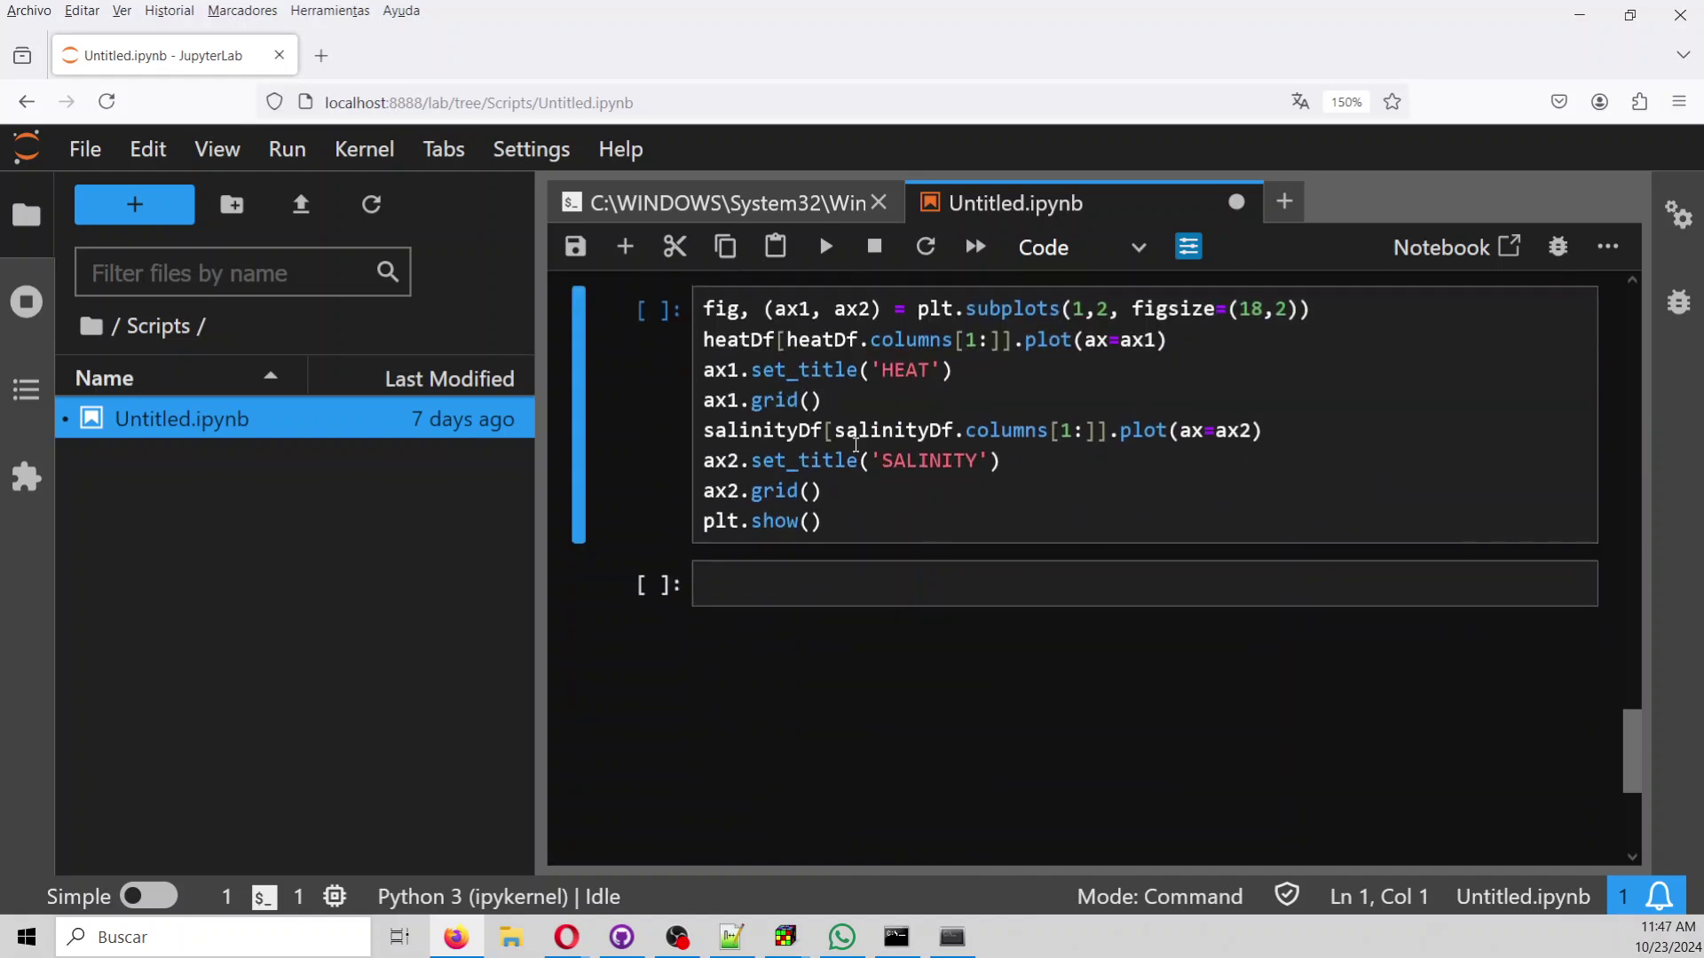
{"action": "left_click", "coordinate": [858, 432]}
{"action": "key", "text": "shift+Return"}
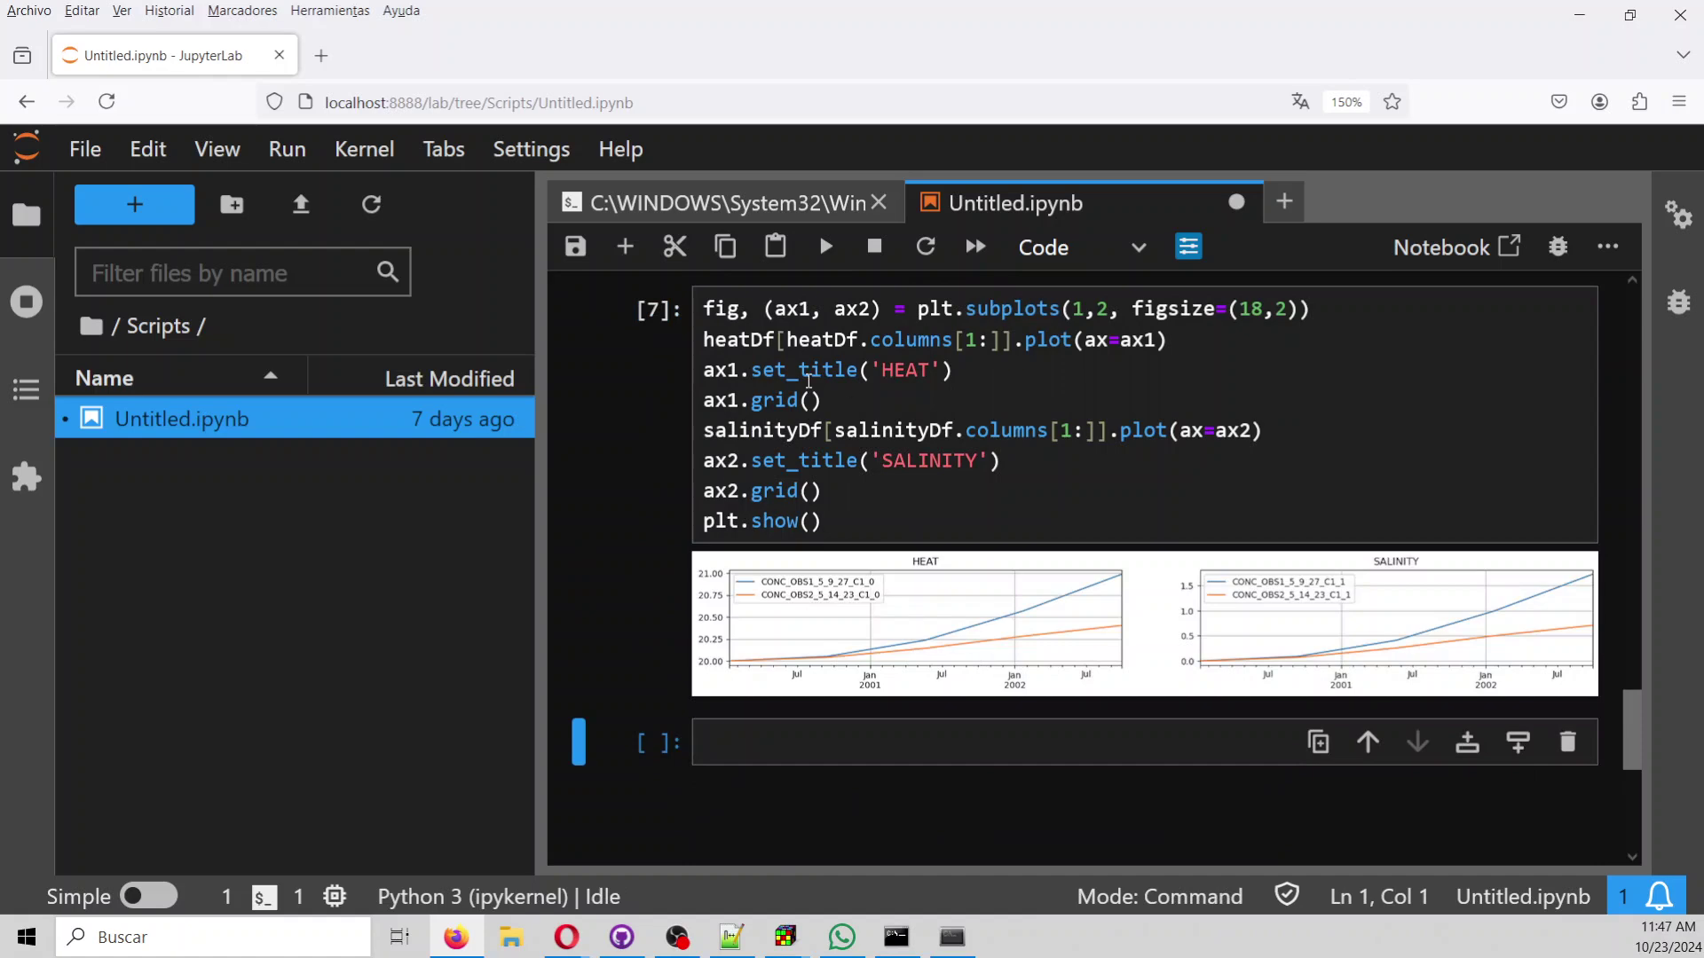
Widen the notebook area, set the plot's figsize to (18,12) and redraw the HEAT and SALINITY charts.
{"action": "left_click_drag", "start_coordinate": [539, 404], "coordinate": [476, 404]}
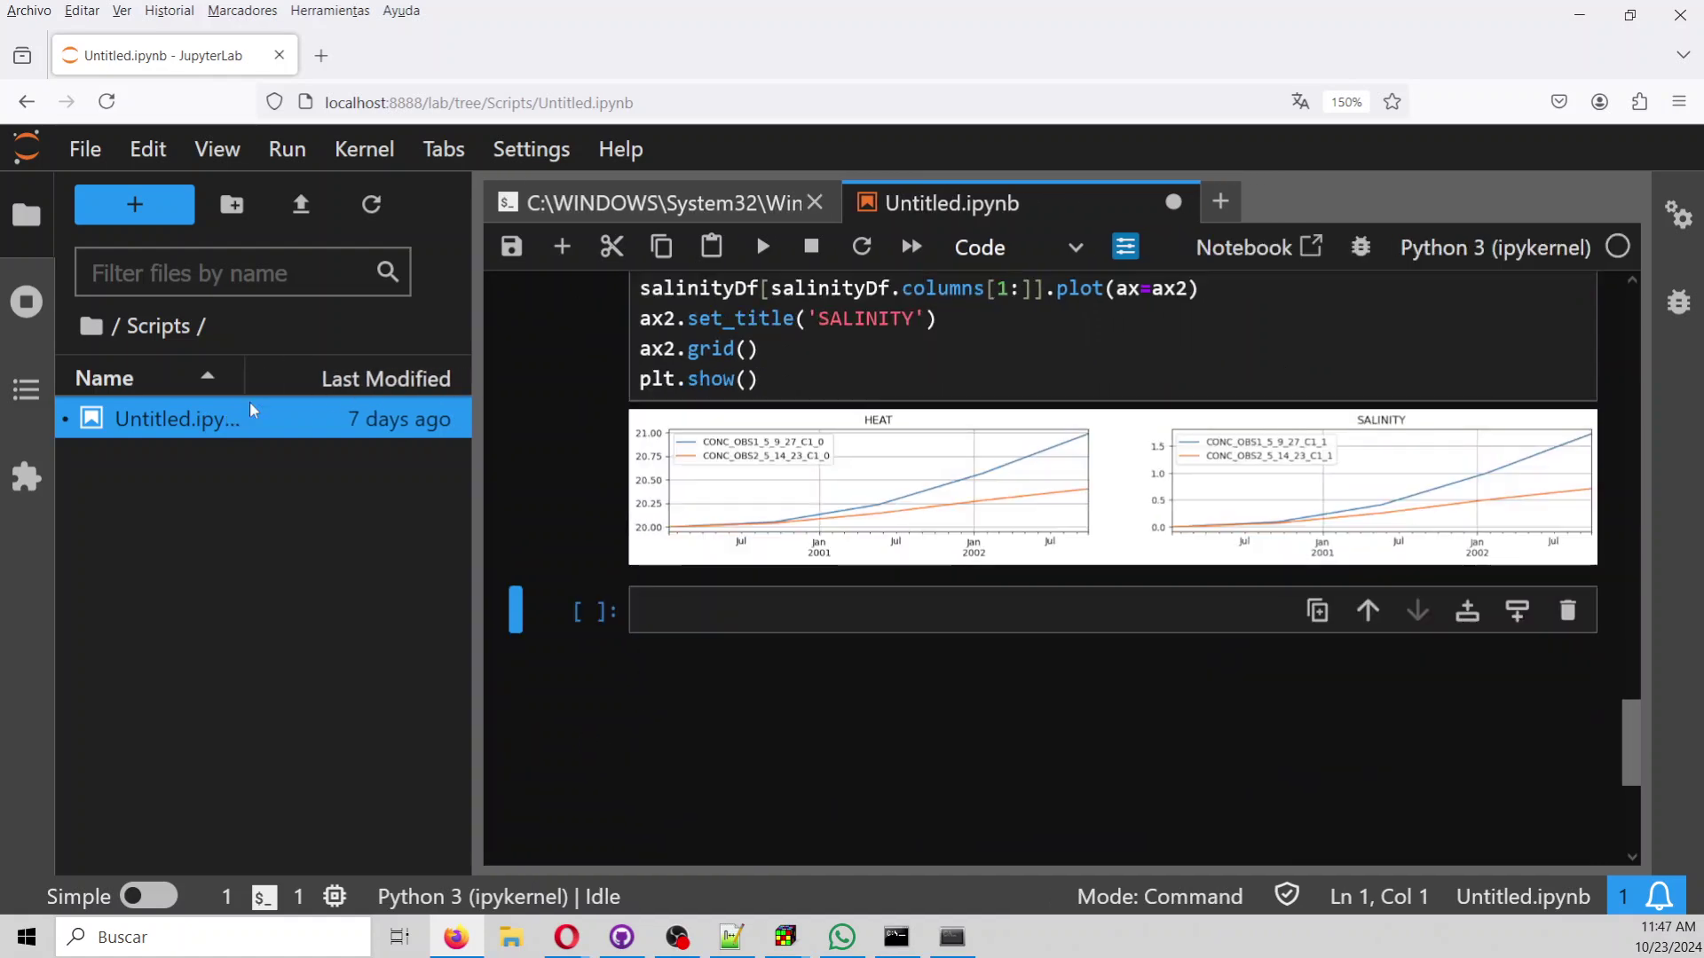
{"action": "scroll", "coordinate": [1075, 411], "scroll_direction": "up", "scroll_amount": 3}
{"action": "scroll", "coordinate": [1075, 417], "scroll_direction": "down", "scroll_amount": 3}
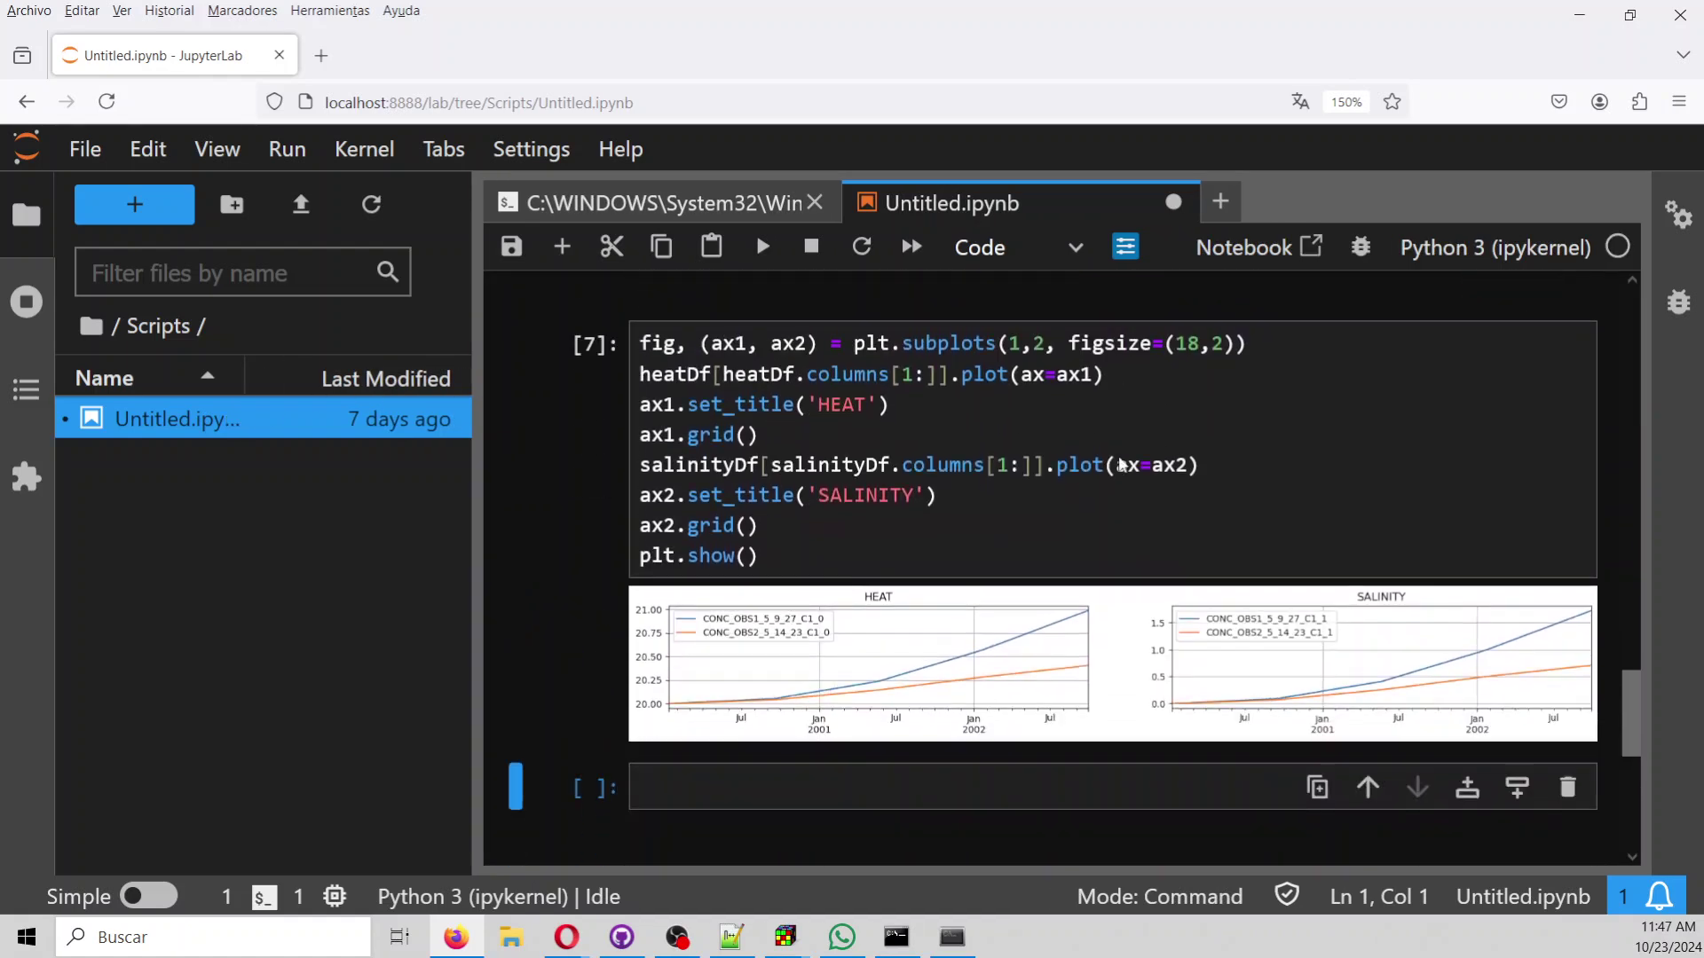
{"action": "left_click", "coordinate": [1214, 338]}
{"action": "type", "text": "1"}
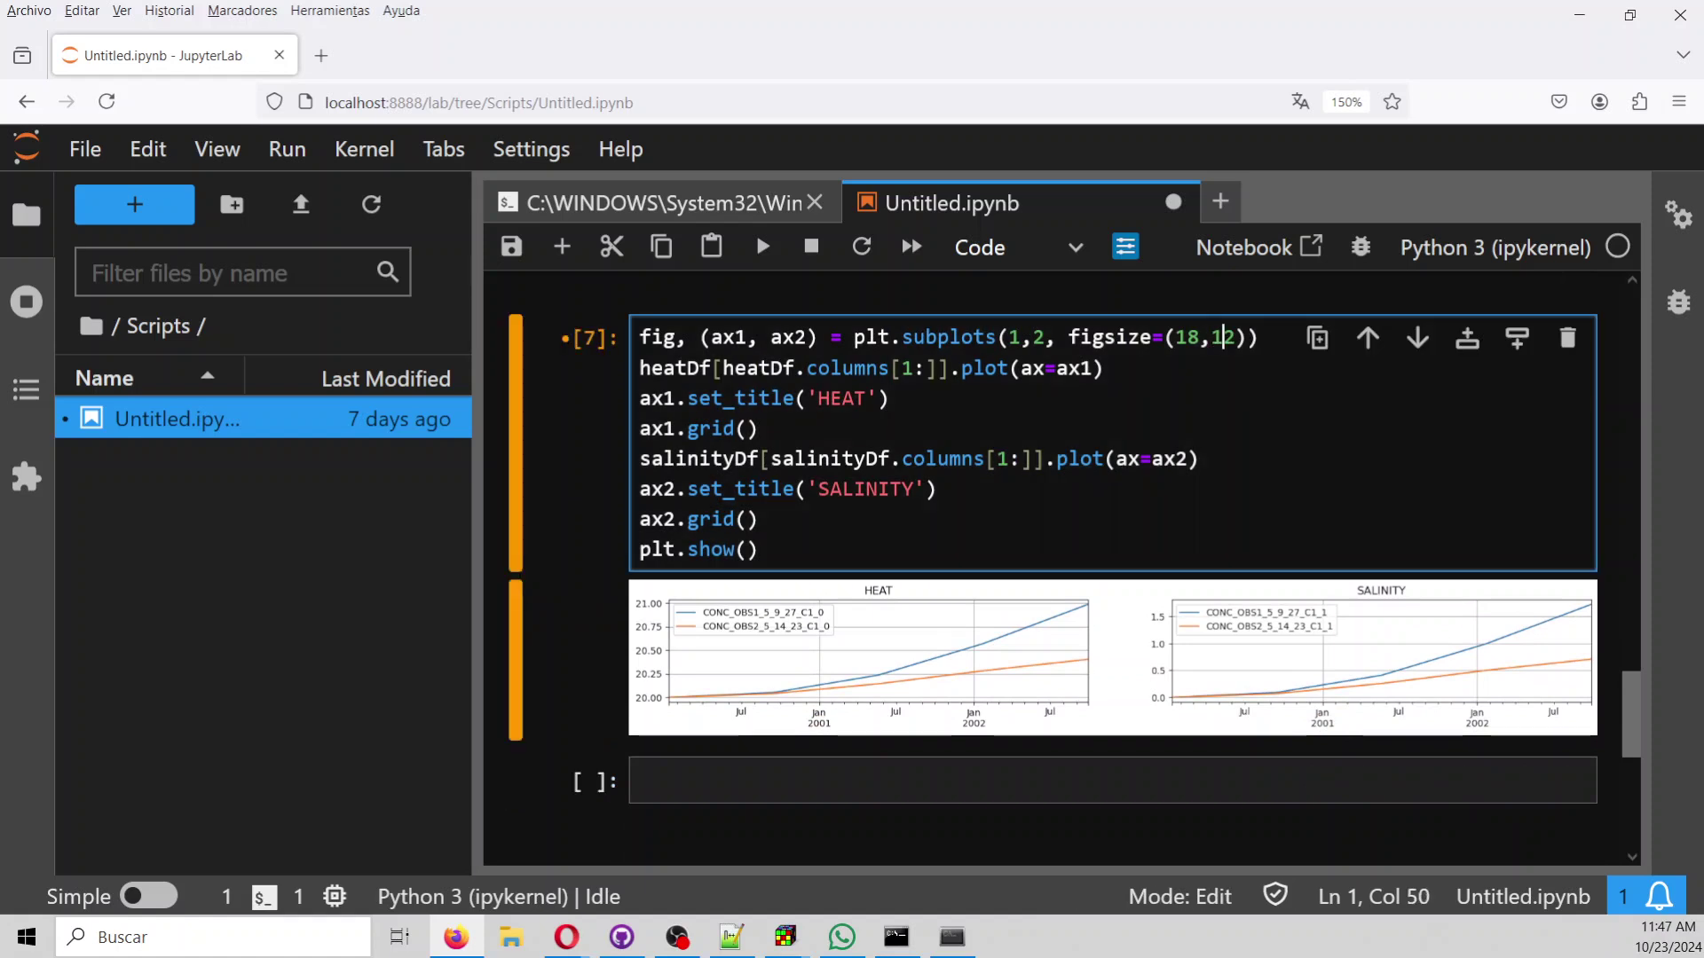
{"action": "key", "text": "shift+Return"}
{"action": "scroll", "coordinate": [1315, 525], "scroll_direction": "down", "scroll_amount": 5}
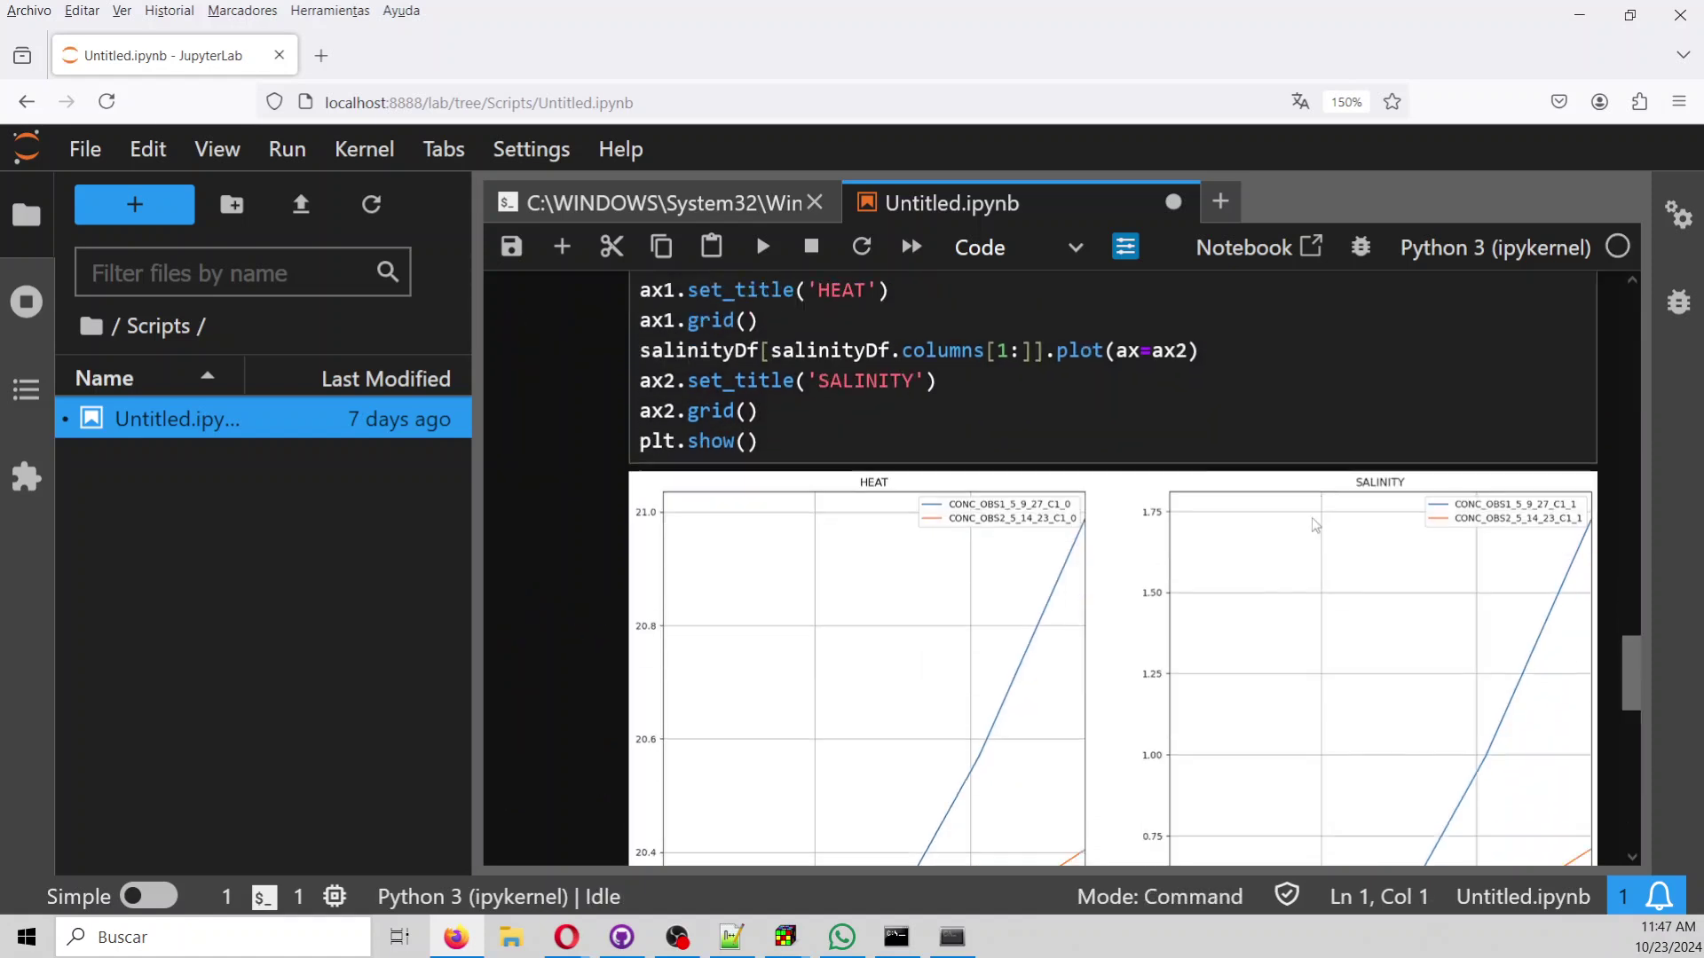
Examine the enlarged HEAT and SALINITY charts, comparing the curves of the two observation points over time.
{"action": "scroll", "coordinate": [1314, 525], "scroll_direction": "up", "scroll_amount": 2}
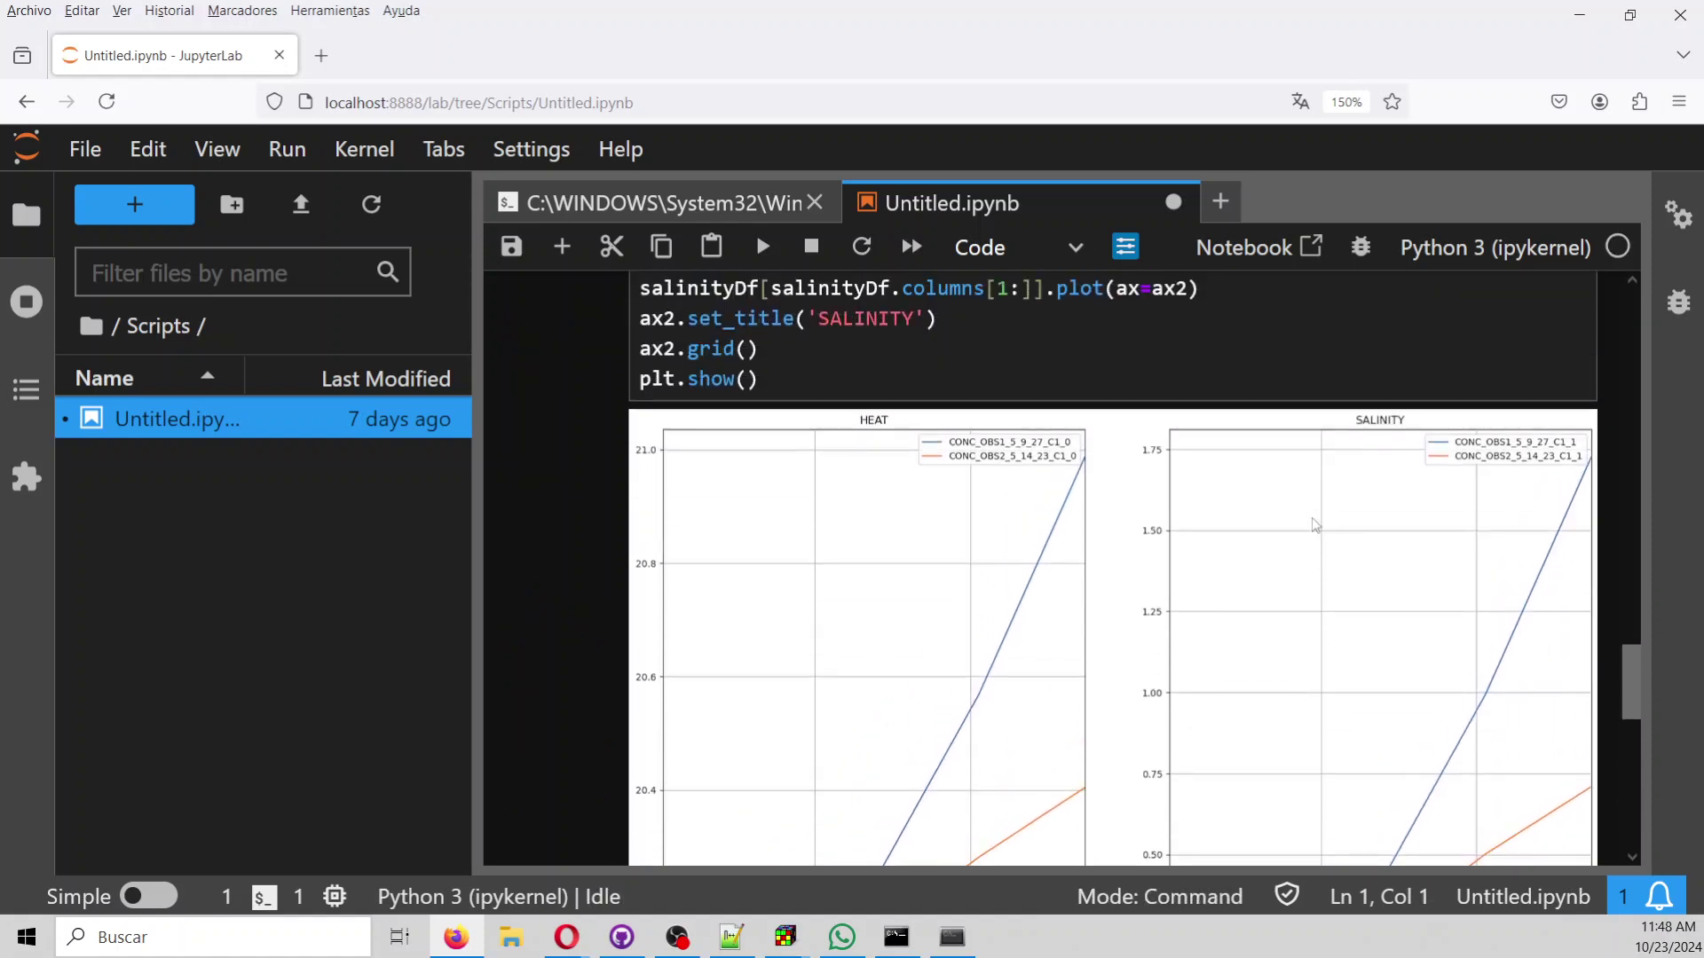
{"action": "scroll", "coordinate": [1031, 511], "scroll_direction": "down", "scroll_amount": 3}
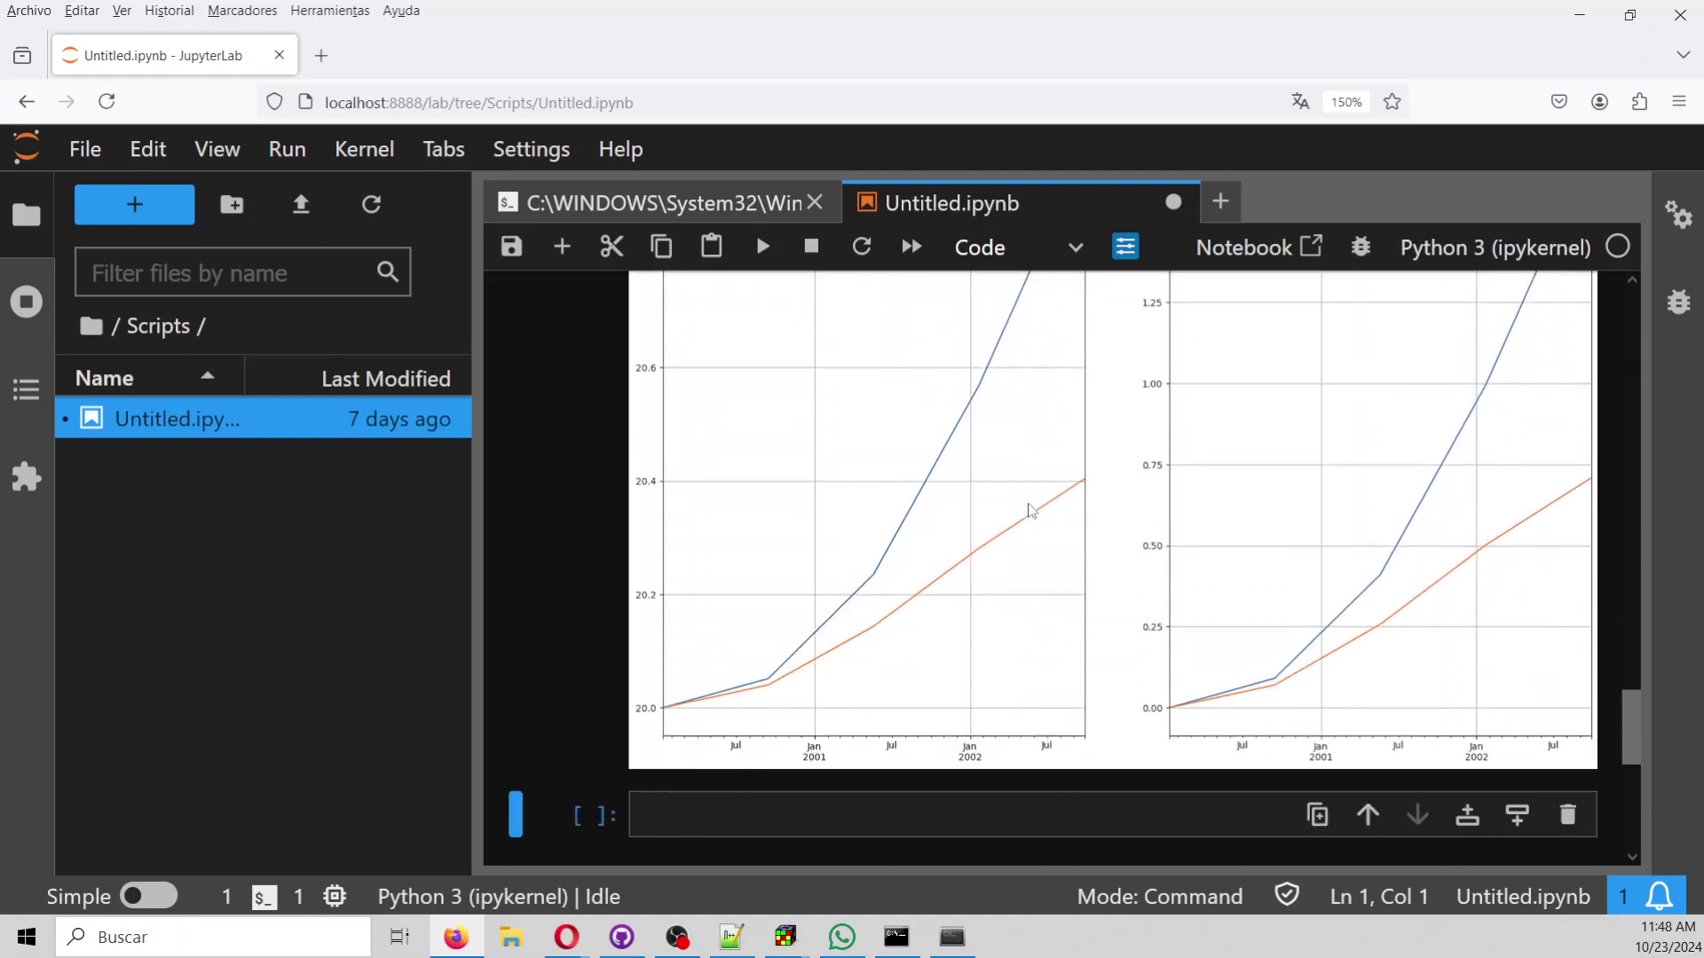
{"action": "scroll", "coordinate": [941, 622], "scroll_direction": "up", "scroll_amount": 2}
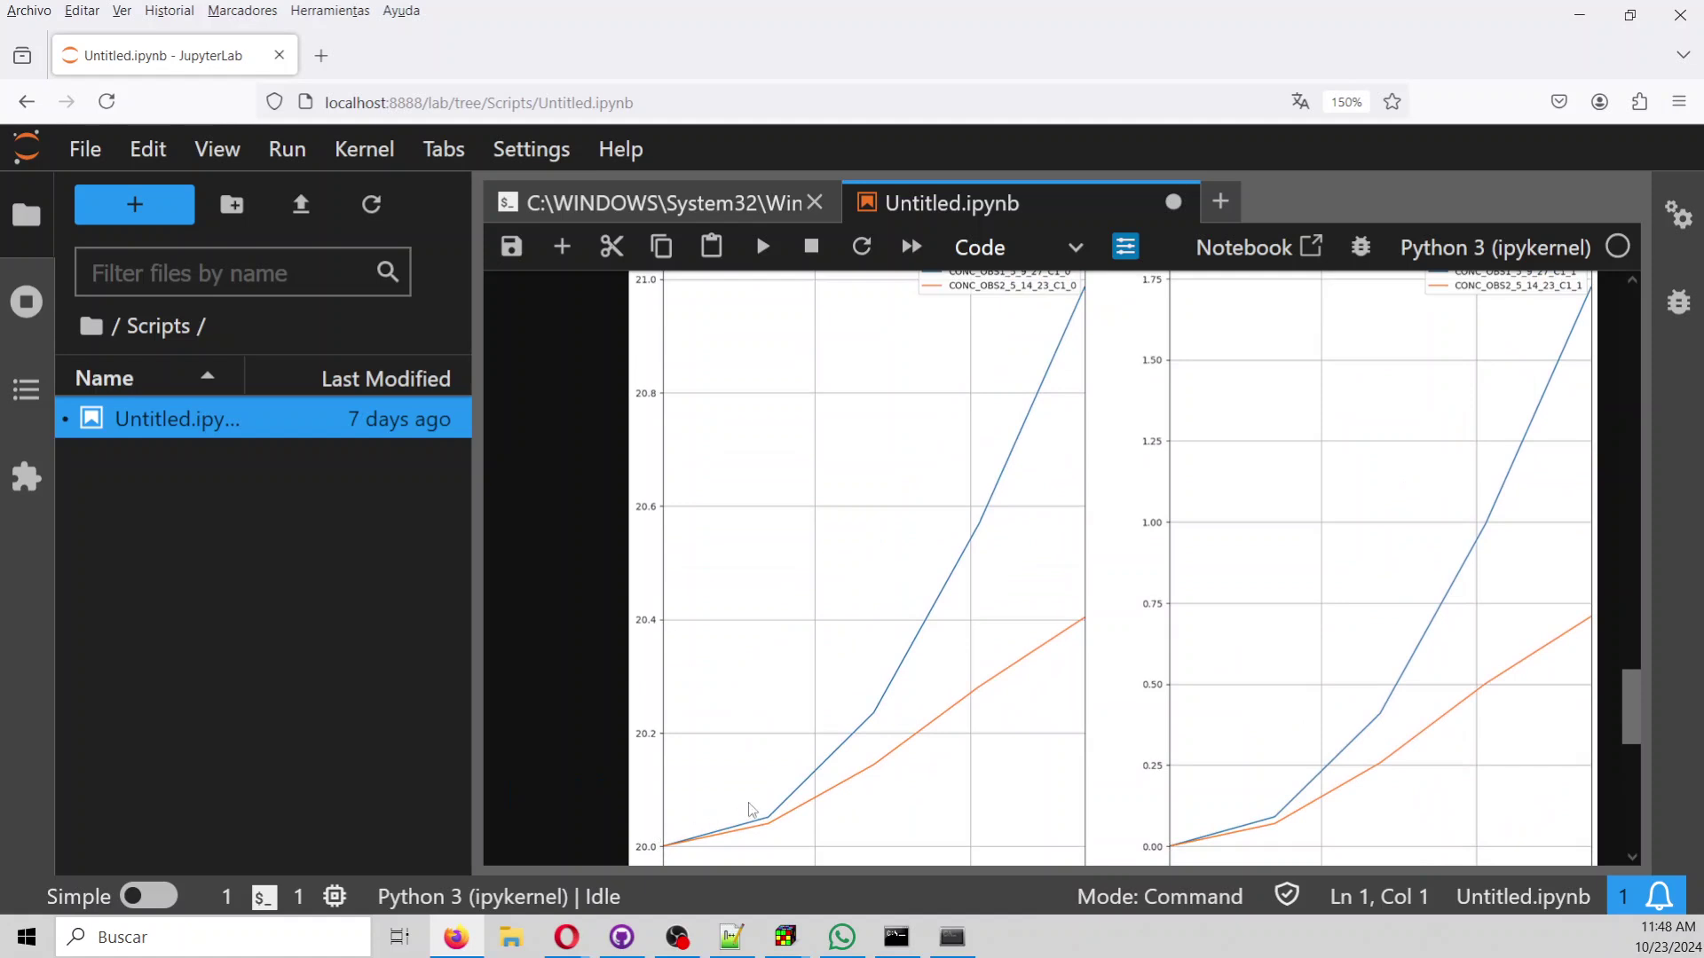
{"action": "scroll", "coordinate": [754, 805], "scroll_direction": "up", "scroll_amount": 2}
{"action": "scroll", "coordinate": [754, 805], "scroll_direction": "down", "scroll_amount": 2}
{"action": "scroll", "coordinate": [1067, 382], "scroll_direction": "up", "scroll_amount": 2}
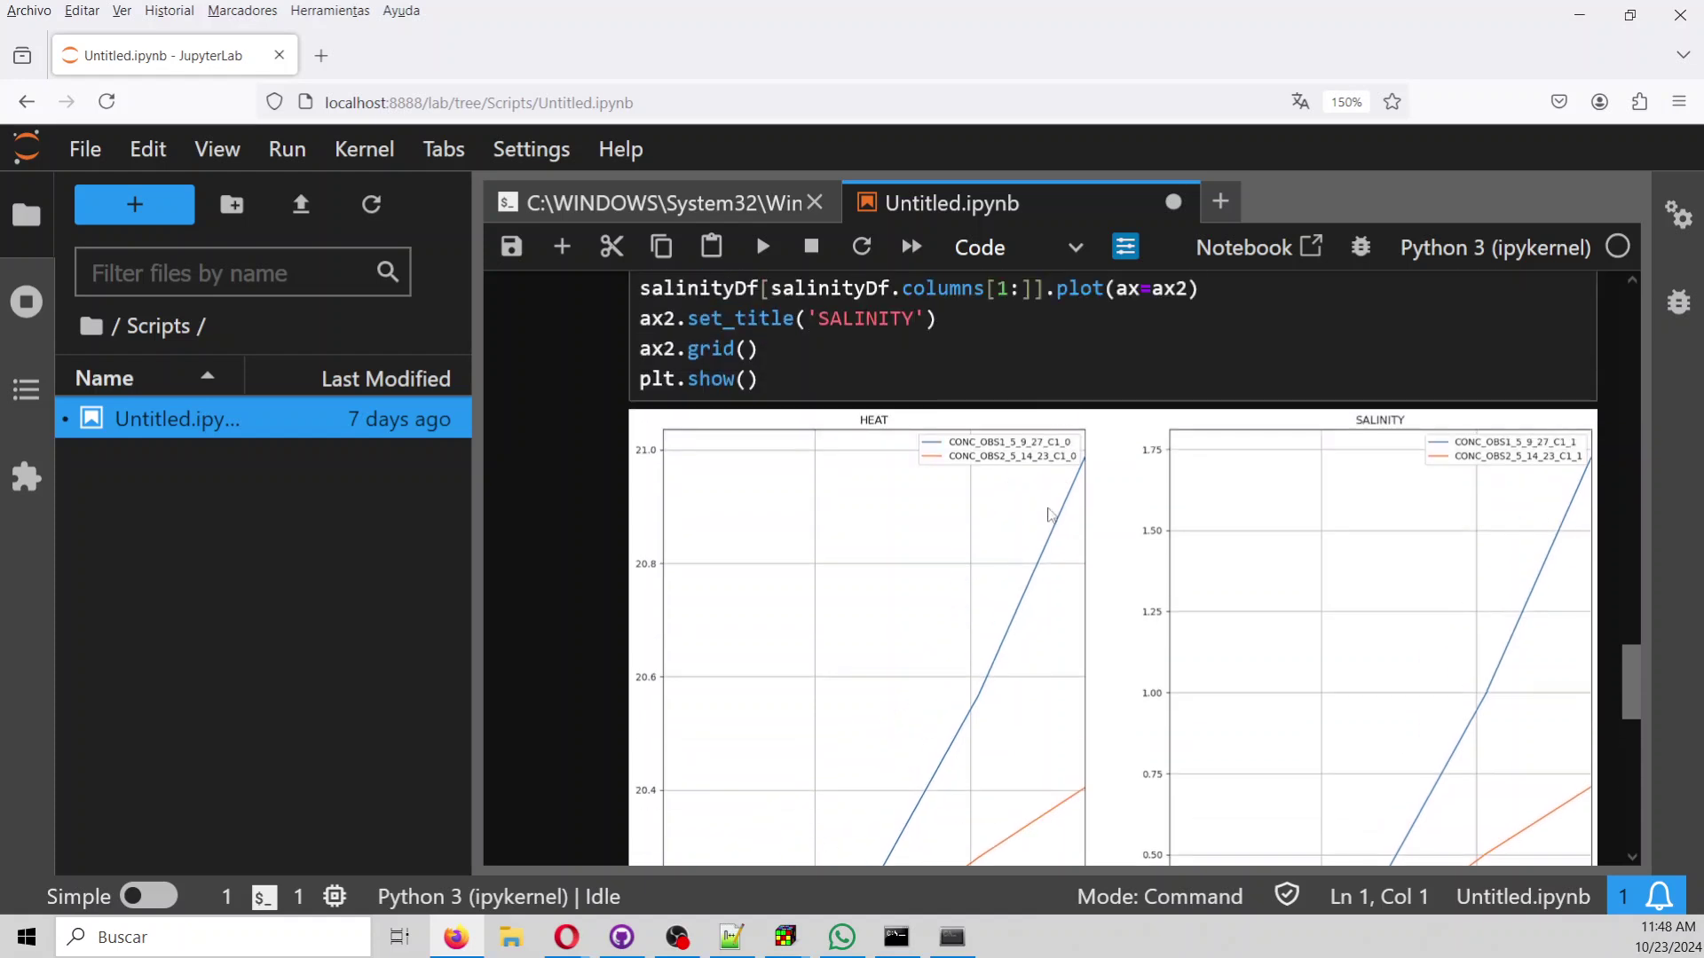
{"action": "scroll", "coordinate": [1045, 504], "scroll_direction": "down", "scroll_amount": 2}
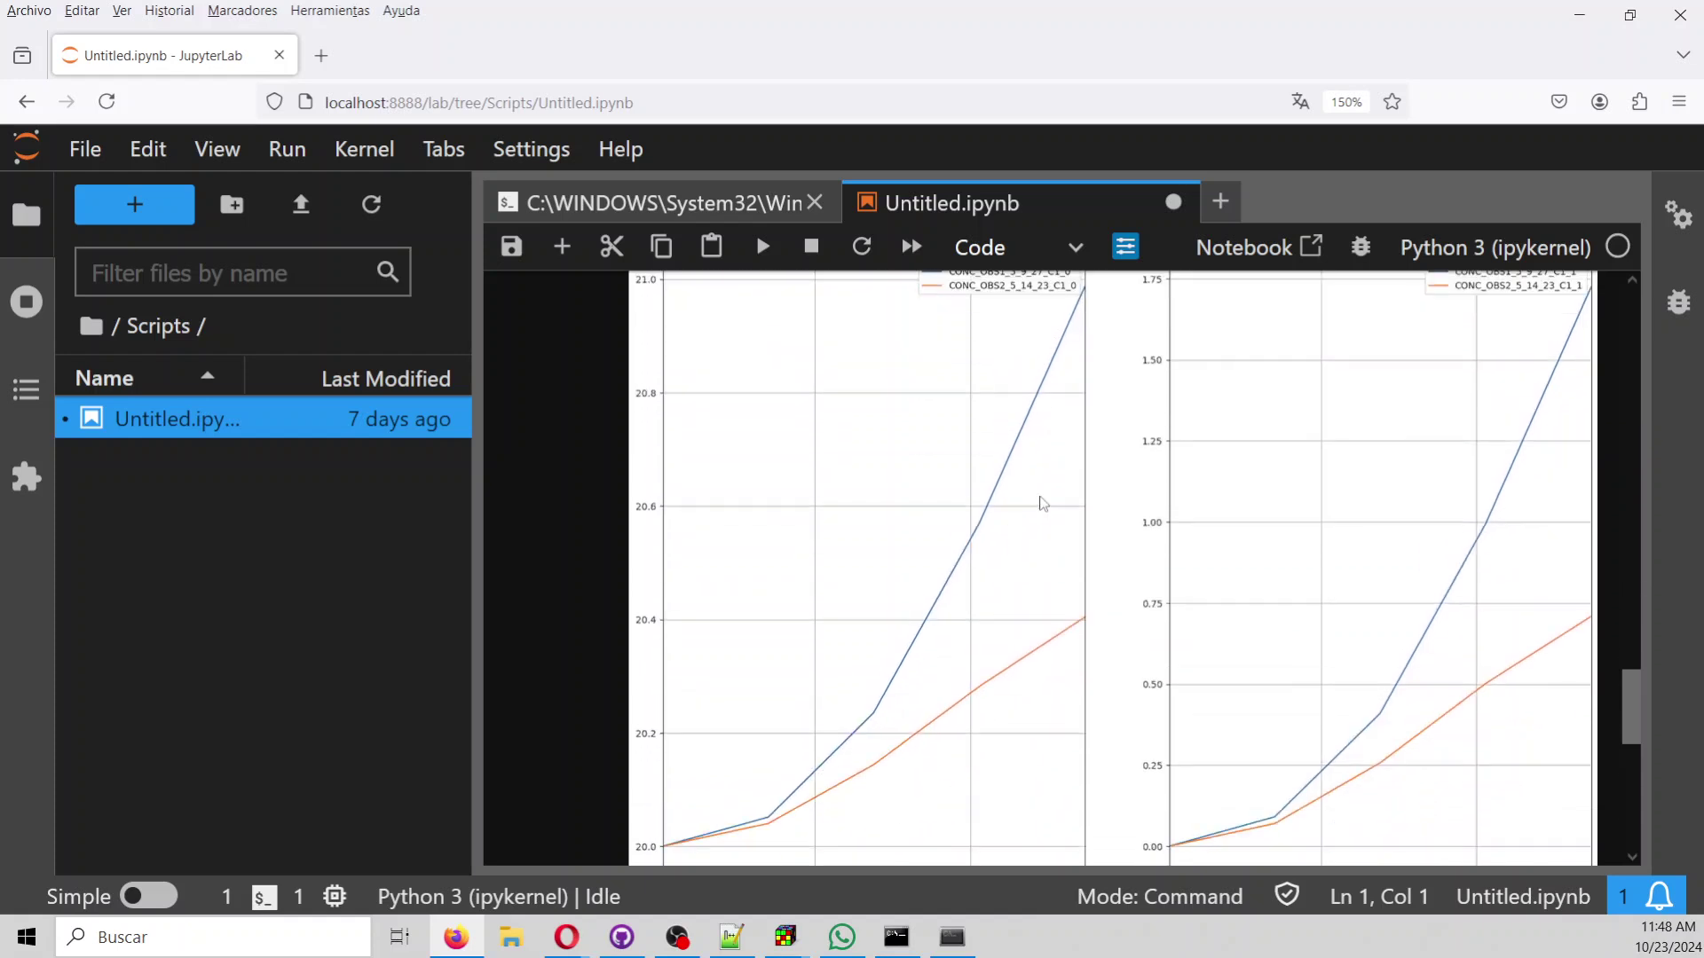
{"action": "scroll", "coordinate": [1037, 684], "scroll_direction": "up", "scroll_amount": 3}
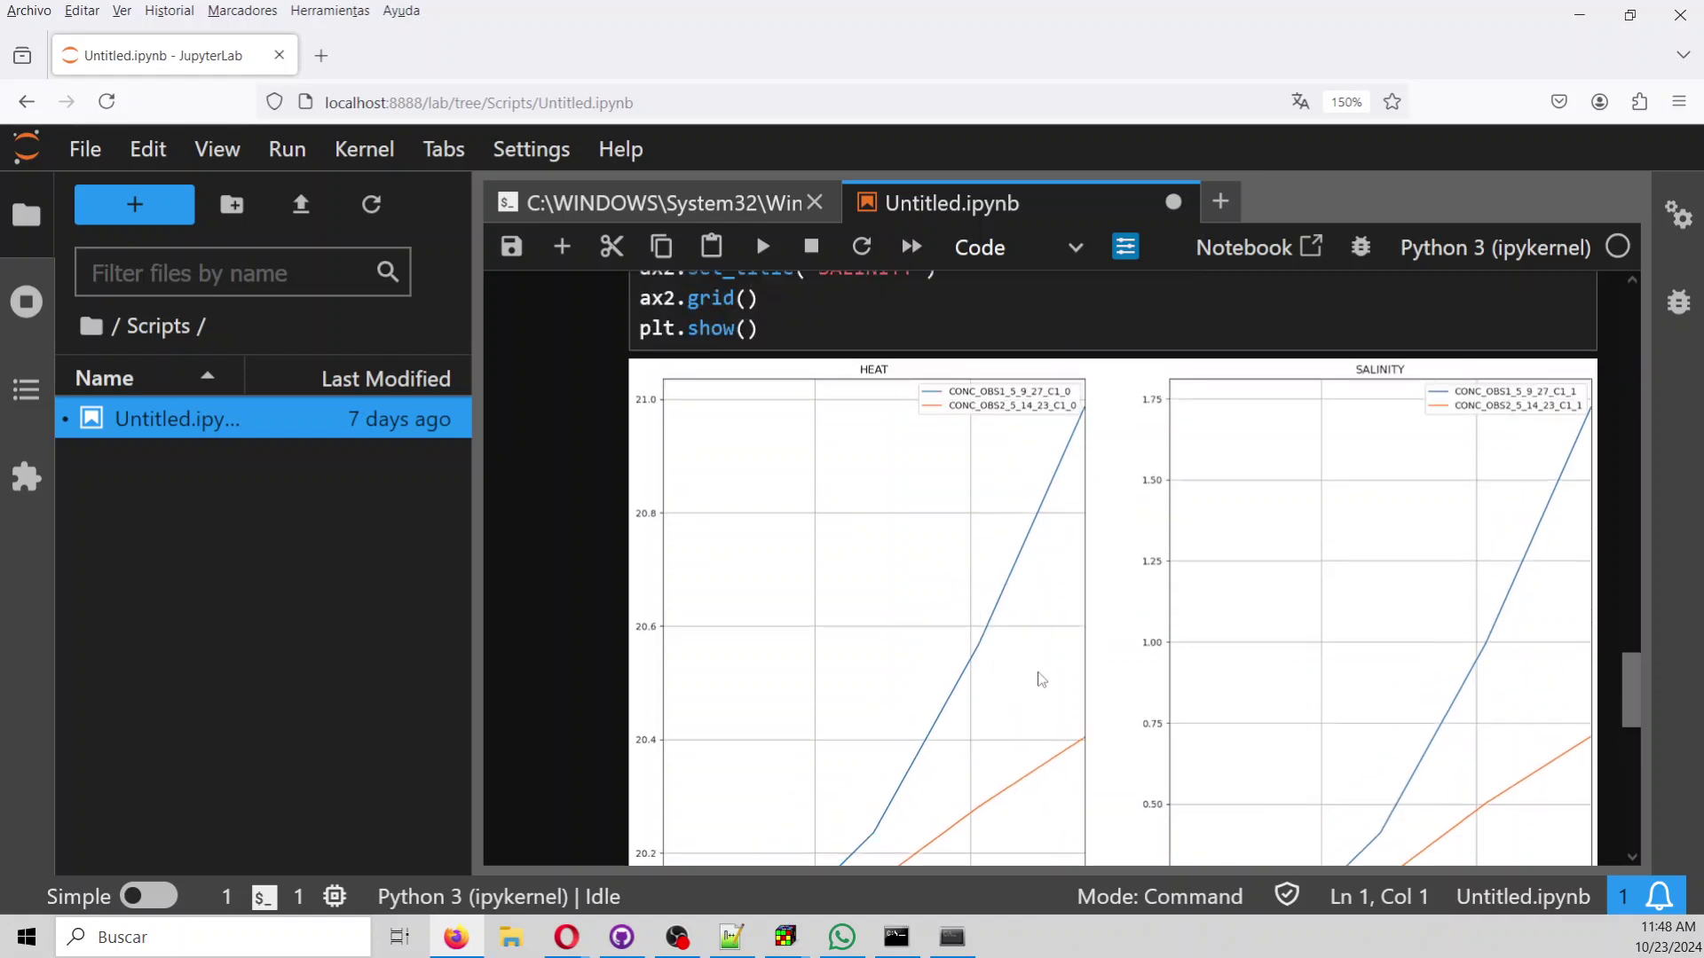
{"action": "scroll", "coordinate": [1038, 684], "scroll_direction": "down", "scroll_amount": 3}
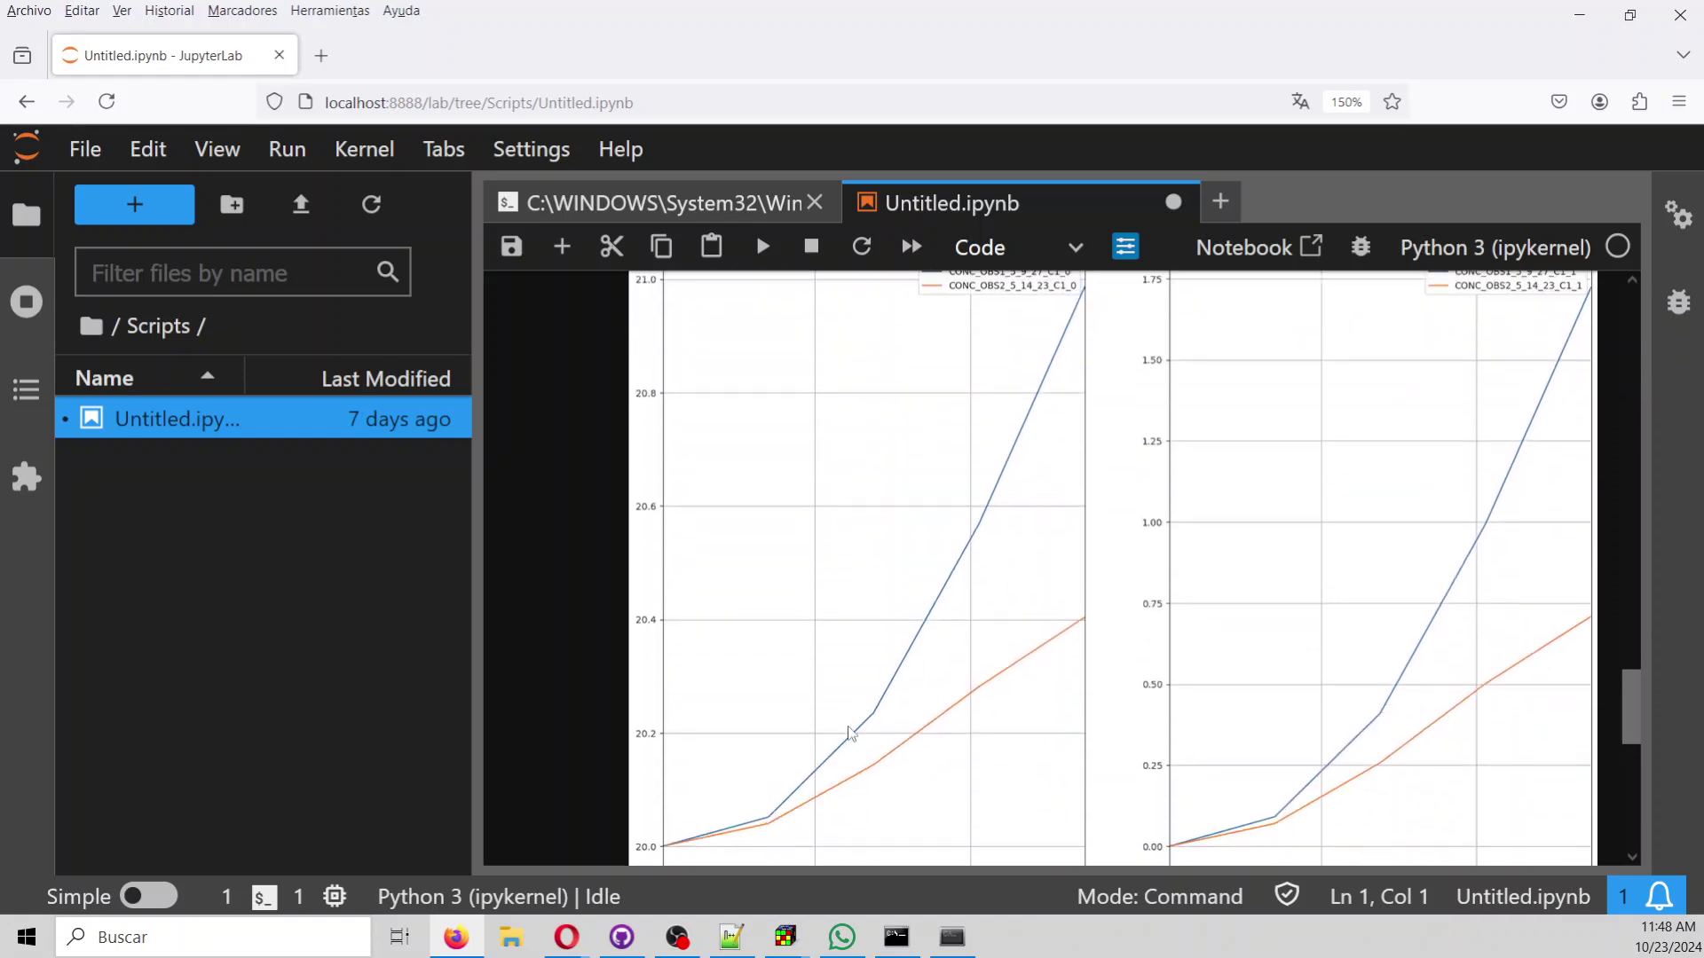
{"action": "scroll", "coordinate": [1315, 818], "scroll_direction": "up", "scroll_amount": 2}
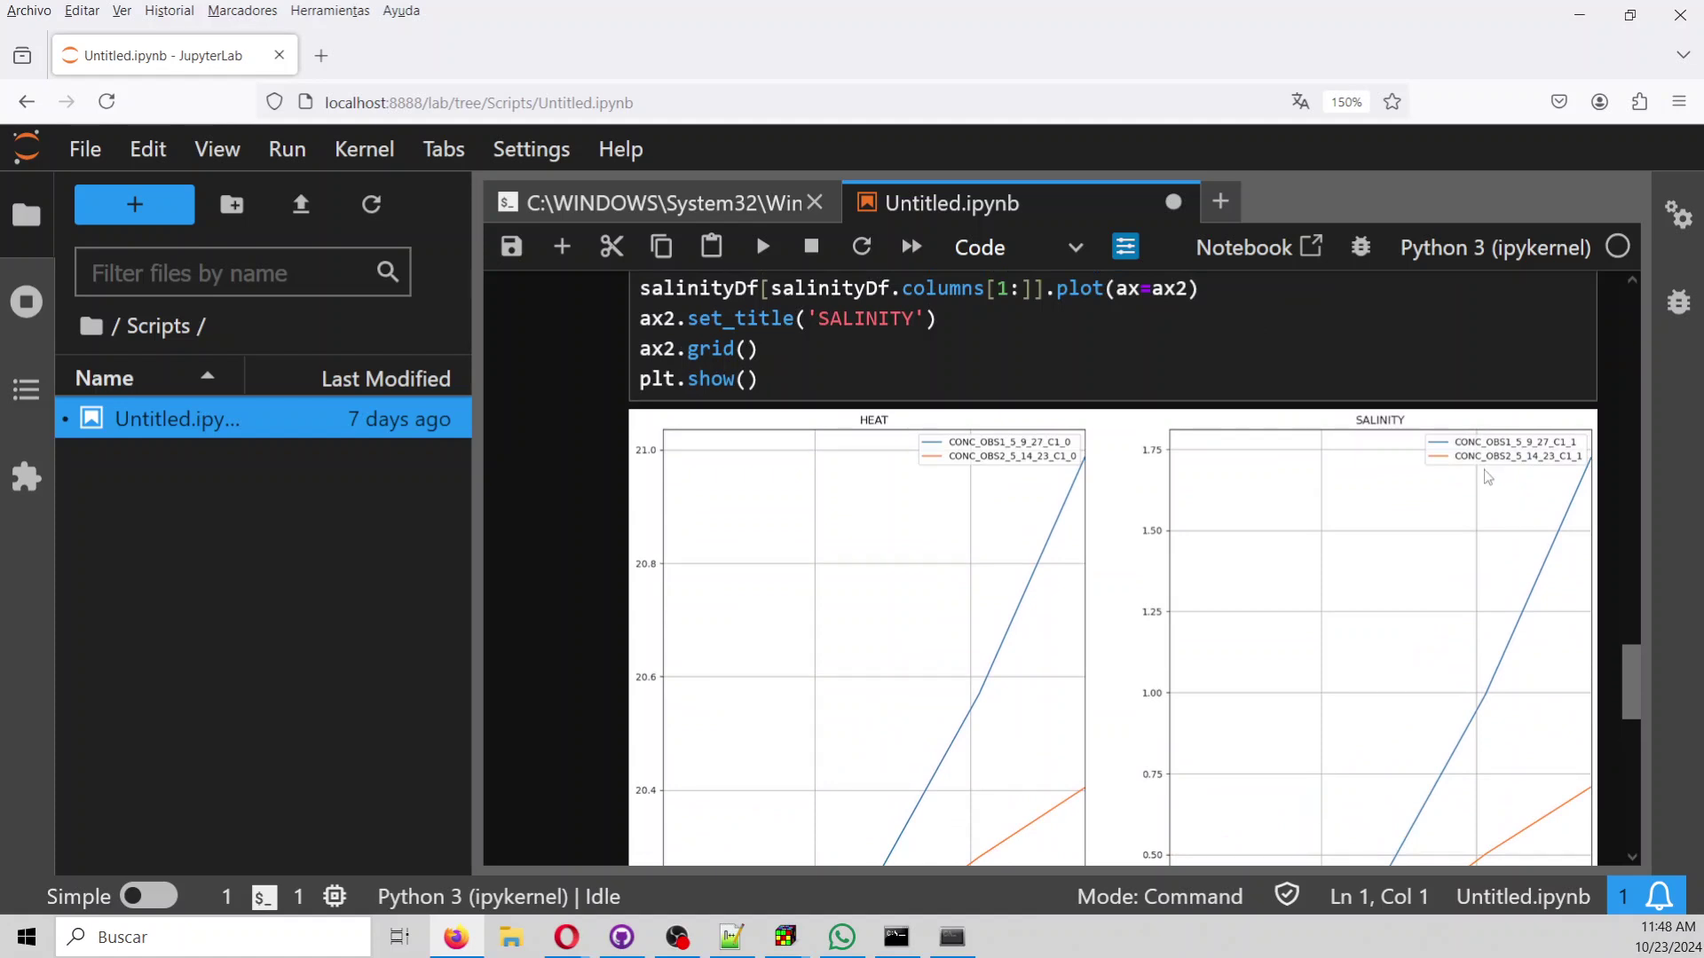
{"action": "scroll", "coordinate": [1445, 577], "scroll_direction": "down", "scroll_amount": 2}
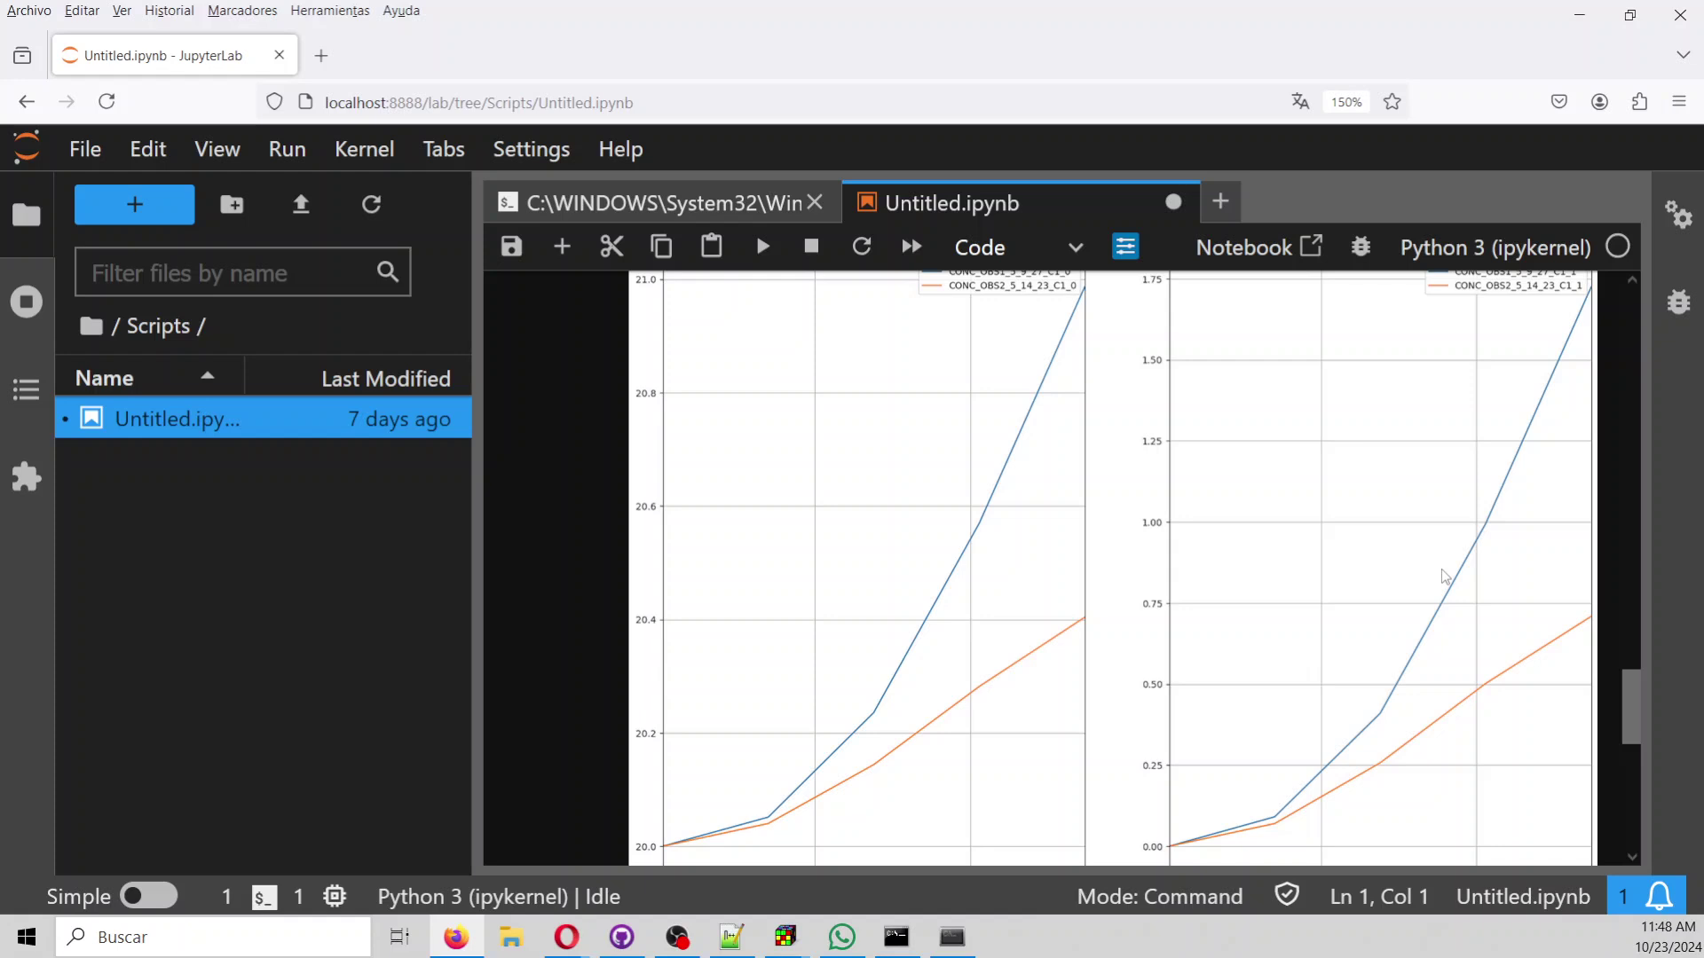
Open mfsim.nam from the Model folder, widening the file browser so the full file names can be read.
{"action": "left_click", "coordinate": [92, 326]}
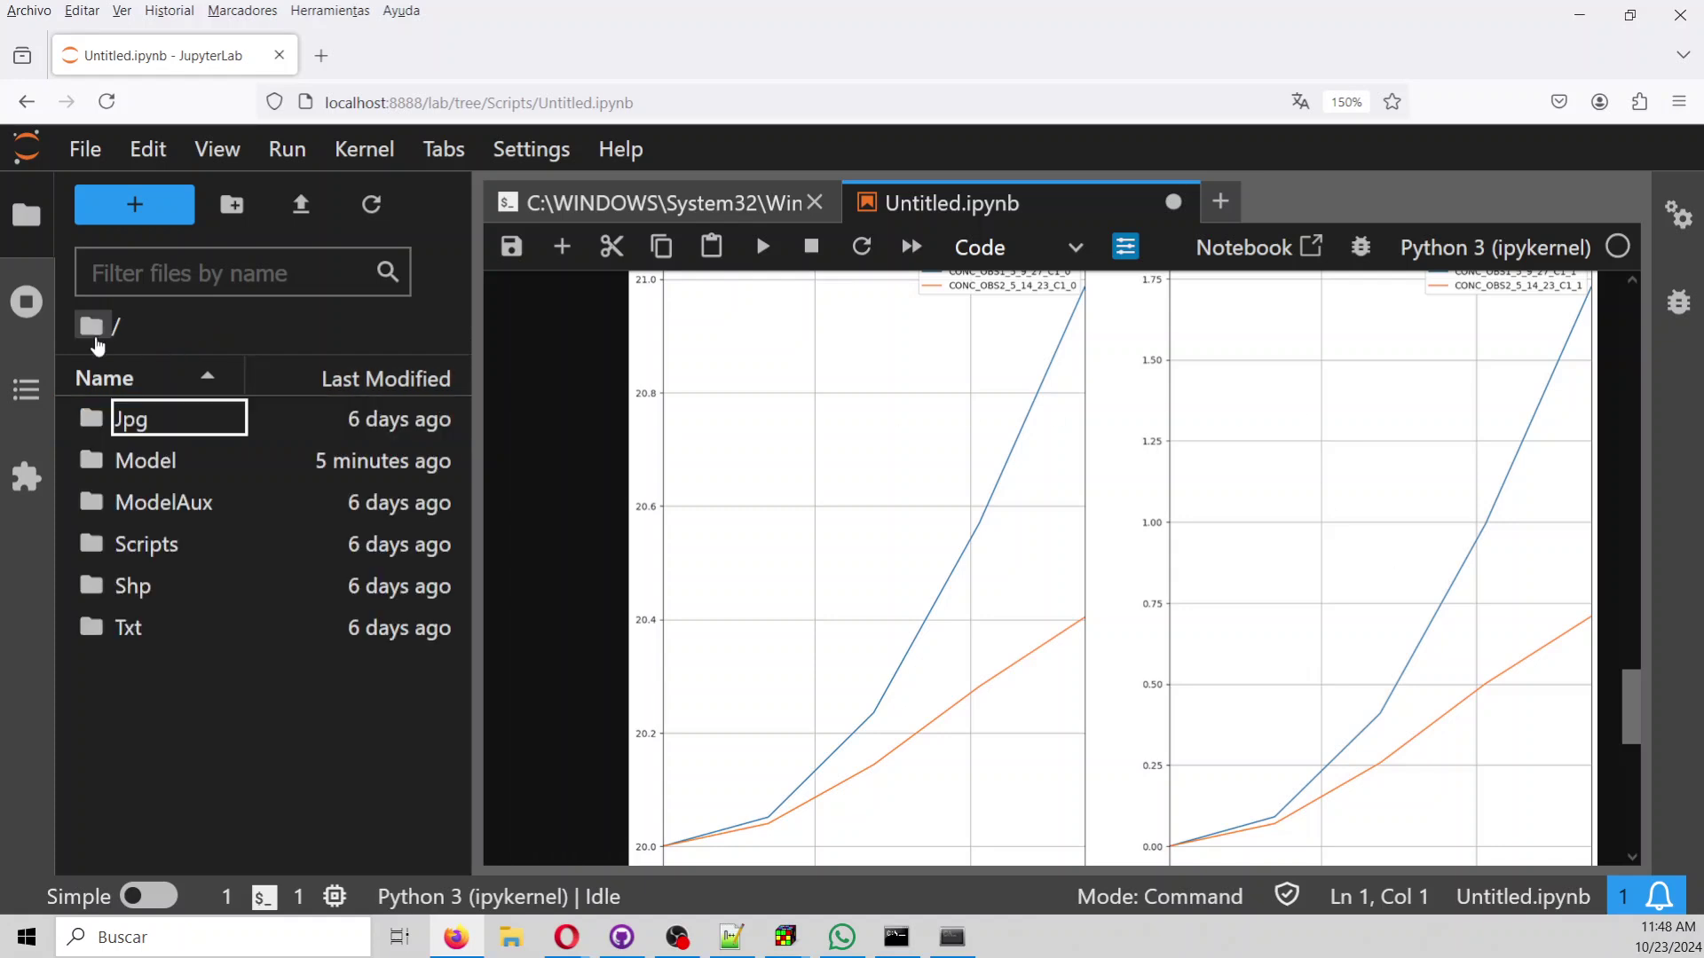
{"action": "double_click", "coordinate": [147, 461]}
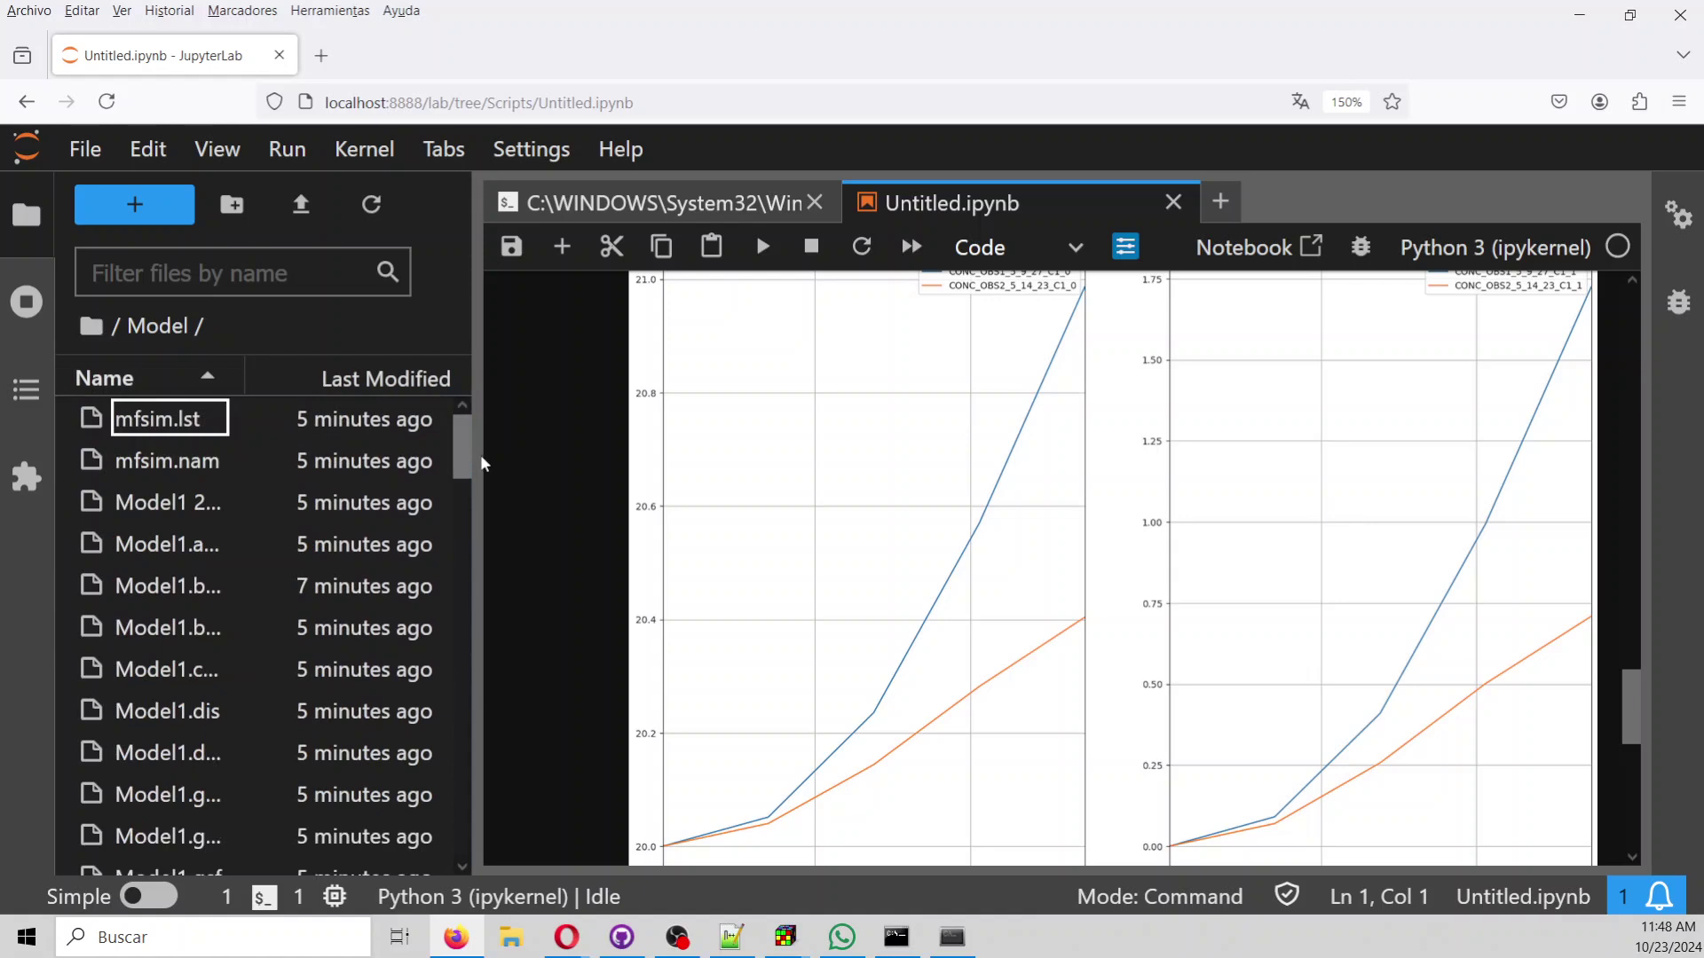
{"action": "left_click_drag", "start_coordinate": [475, 463], "coordinate": [620, 456]}
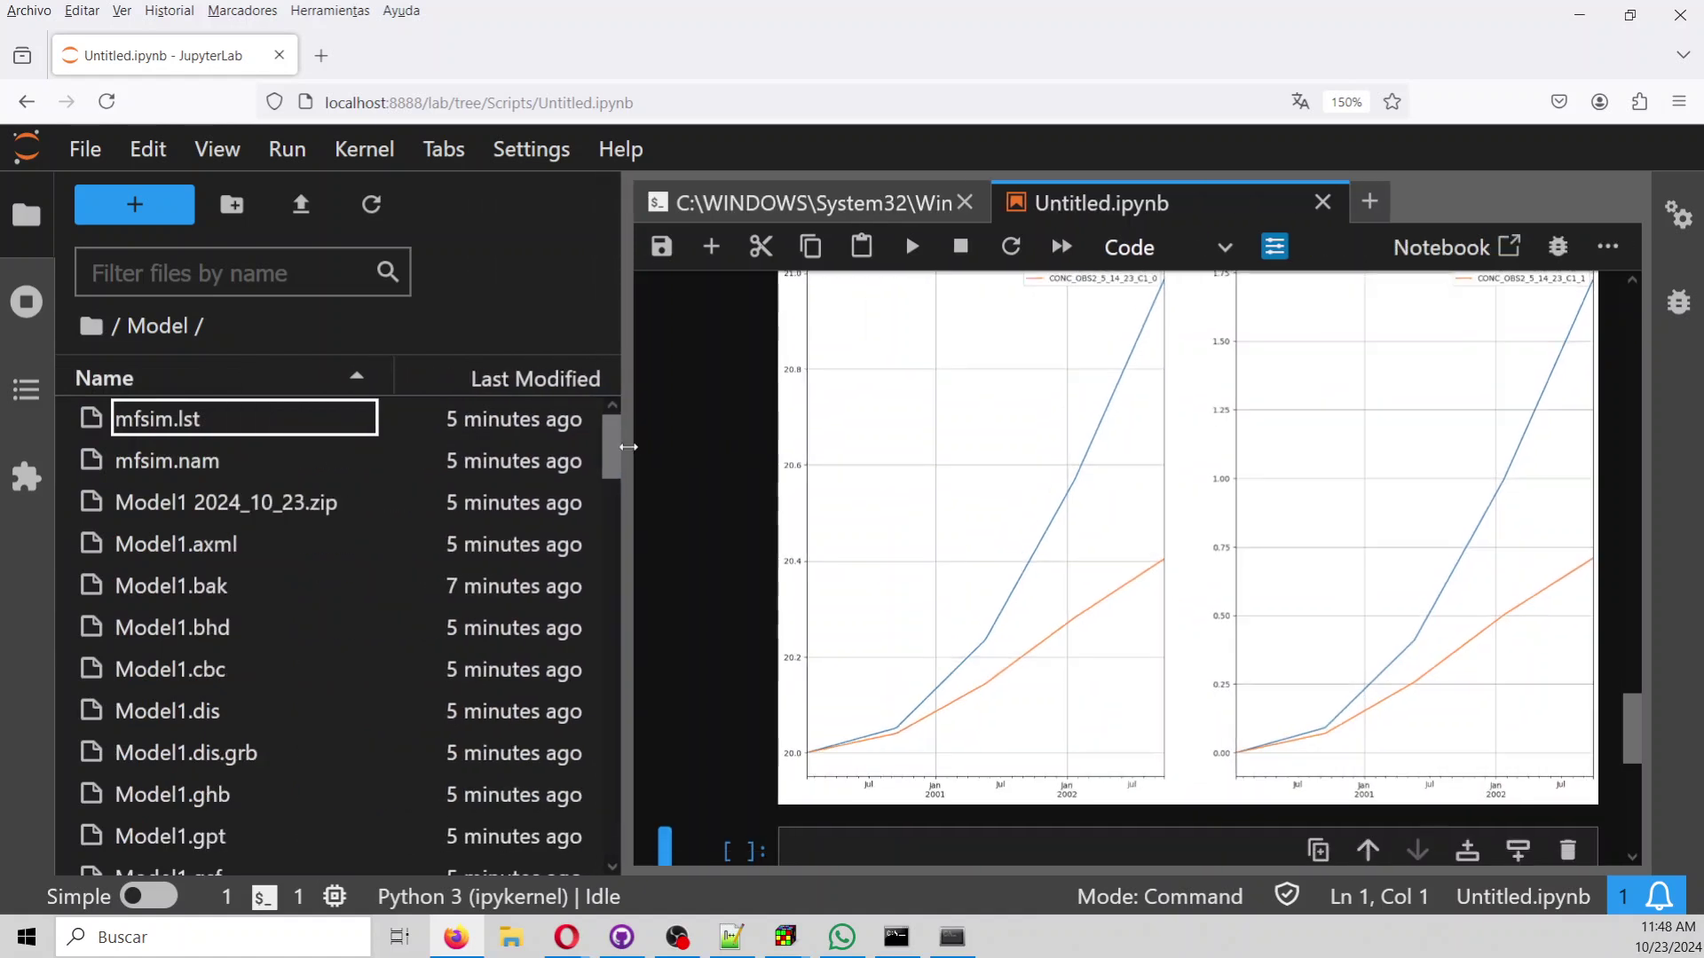
{"action": "left_click", "coordinate": [170, 467]}
{"action": "double_click", "coordinate": [171, 468]}
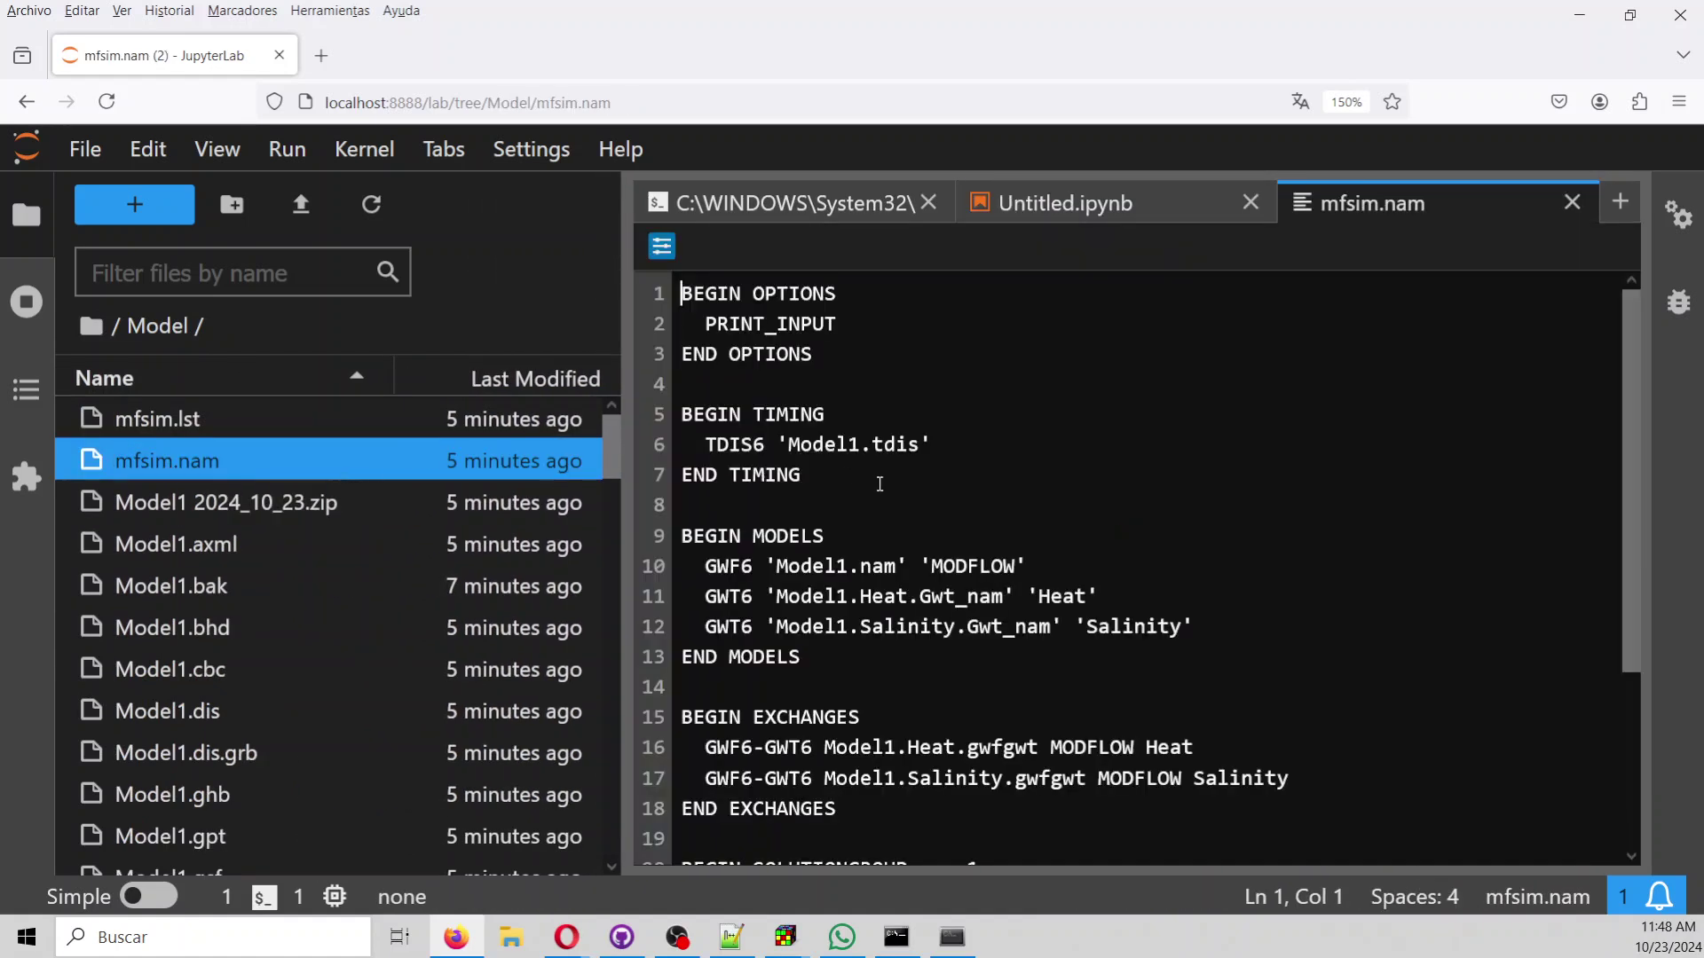
Review mfsim.nam, highlighting the MODFLOW model entry and the Heat and Salinity exchange lines.
{"action": "scroll", "coordinate": [1010, 542], "scroll_direction": "down", "scroll_amount": 2}
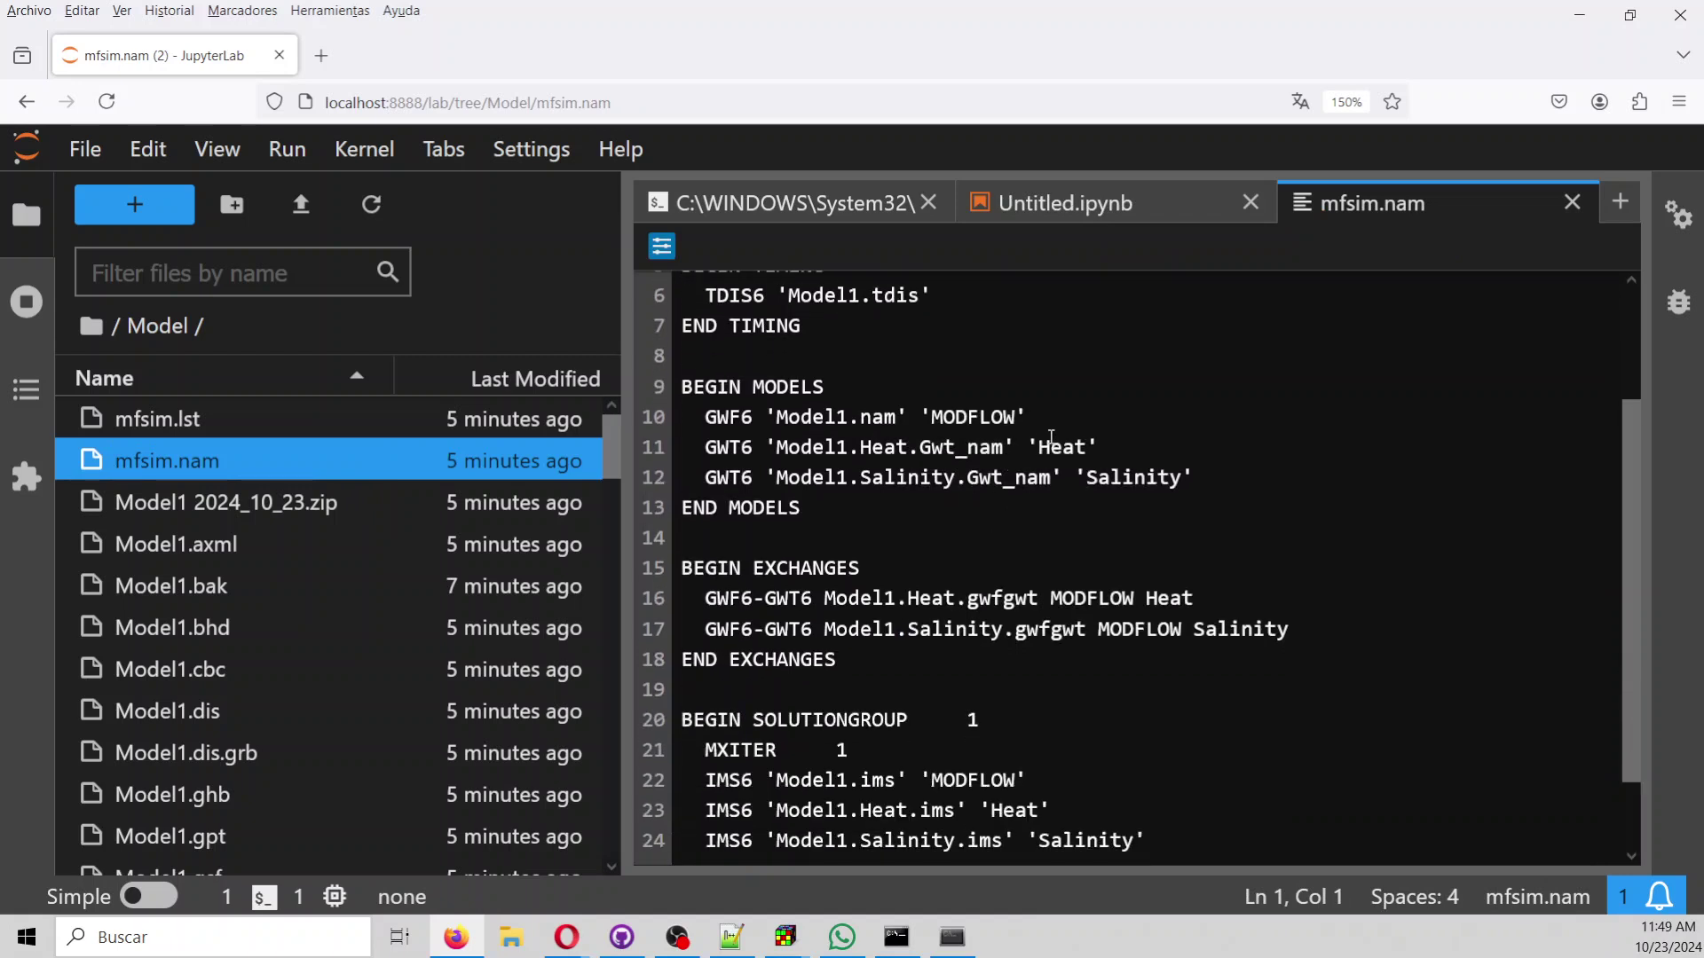
{"action": "left_click", "coordinate": [763, 417]}
{"action": "left_click_drag", "start_coordinate": [763, 417], "coordinate": [1045, 417]}
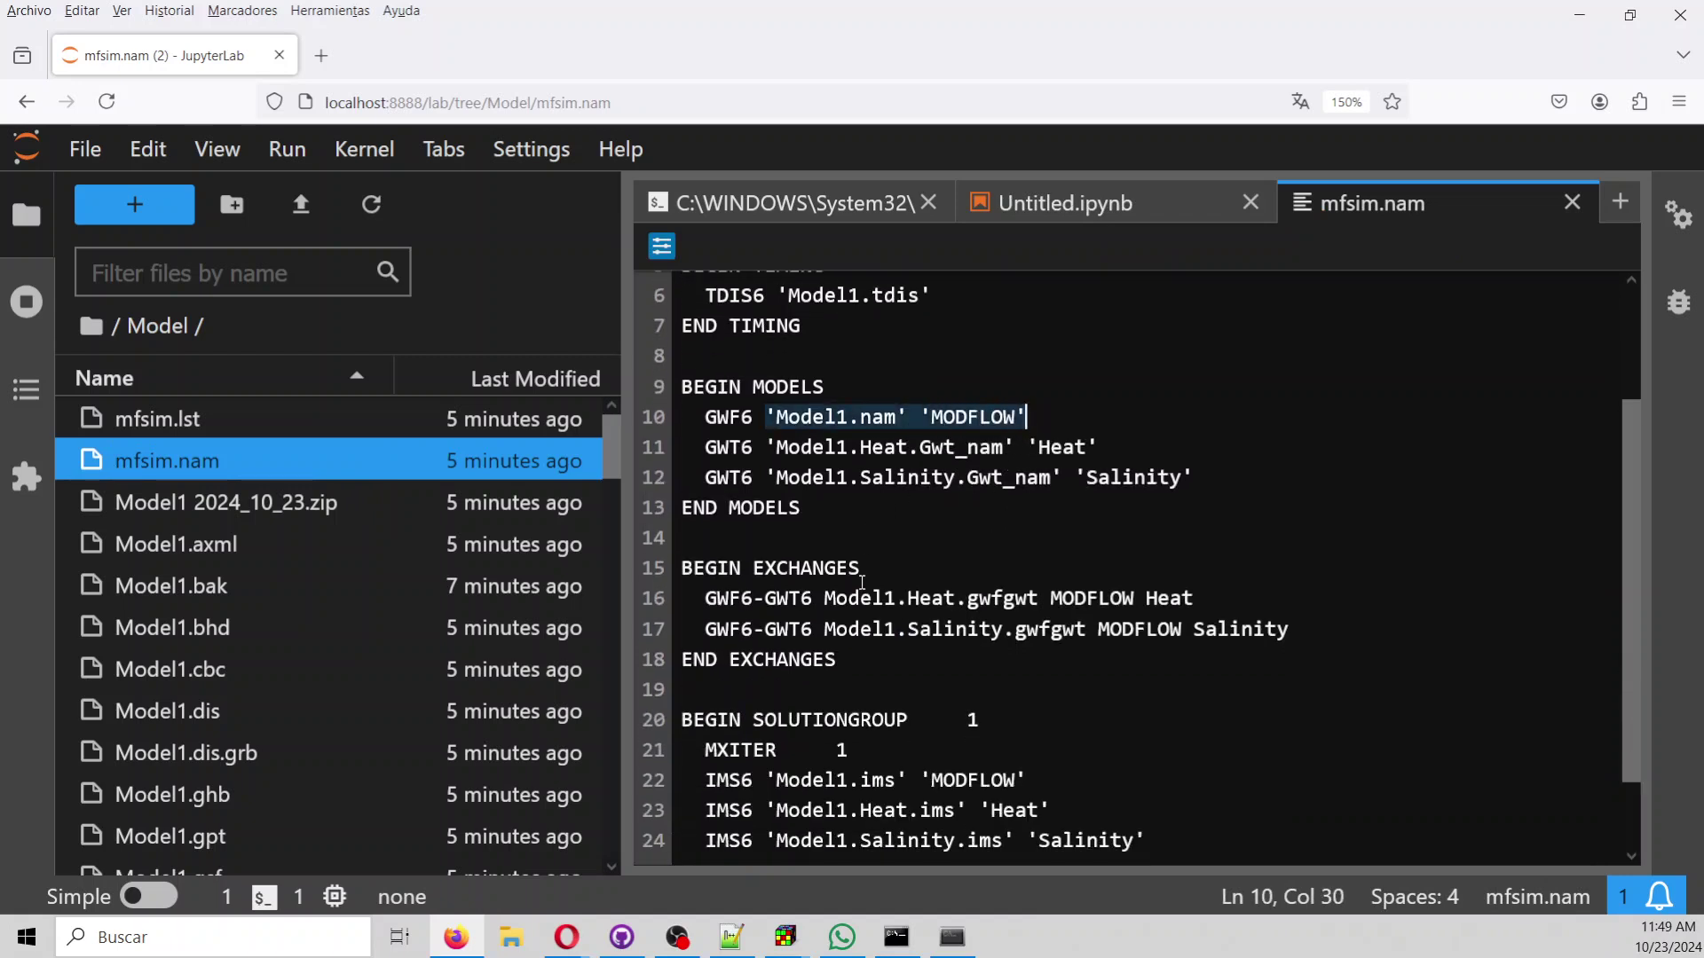
{"action": "left_click_drag", "start_coordinate": [826, 600], "coordinate": [1196, 600]}
{"action": "left_click_drag", "start_coordinate": [1294, 617], "coordinate": [1293, 629]}
{"action": "scroll", "coordinate": [1293, 626], "scroll_direction": "down", "scroll_amount": 1}
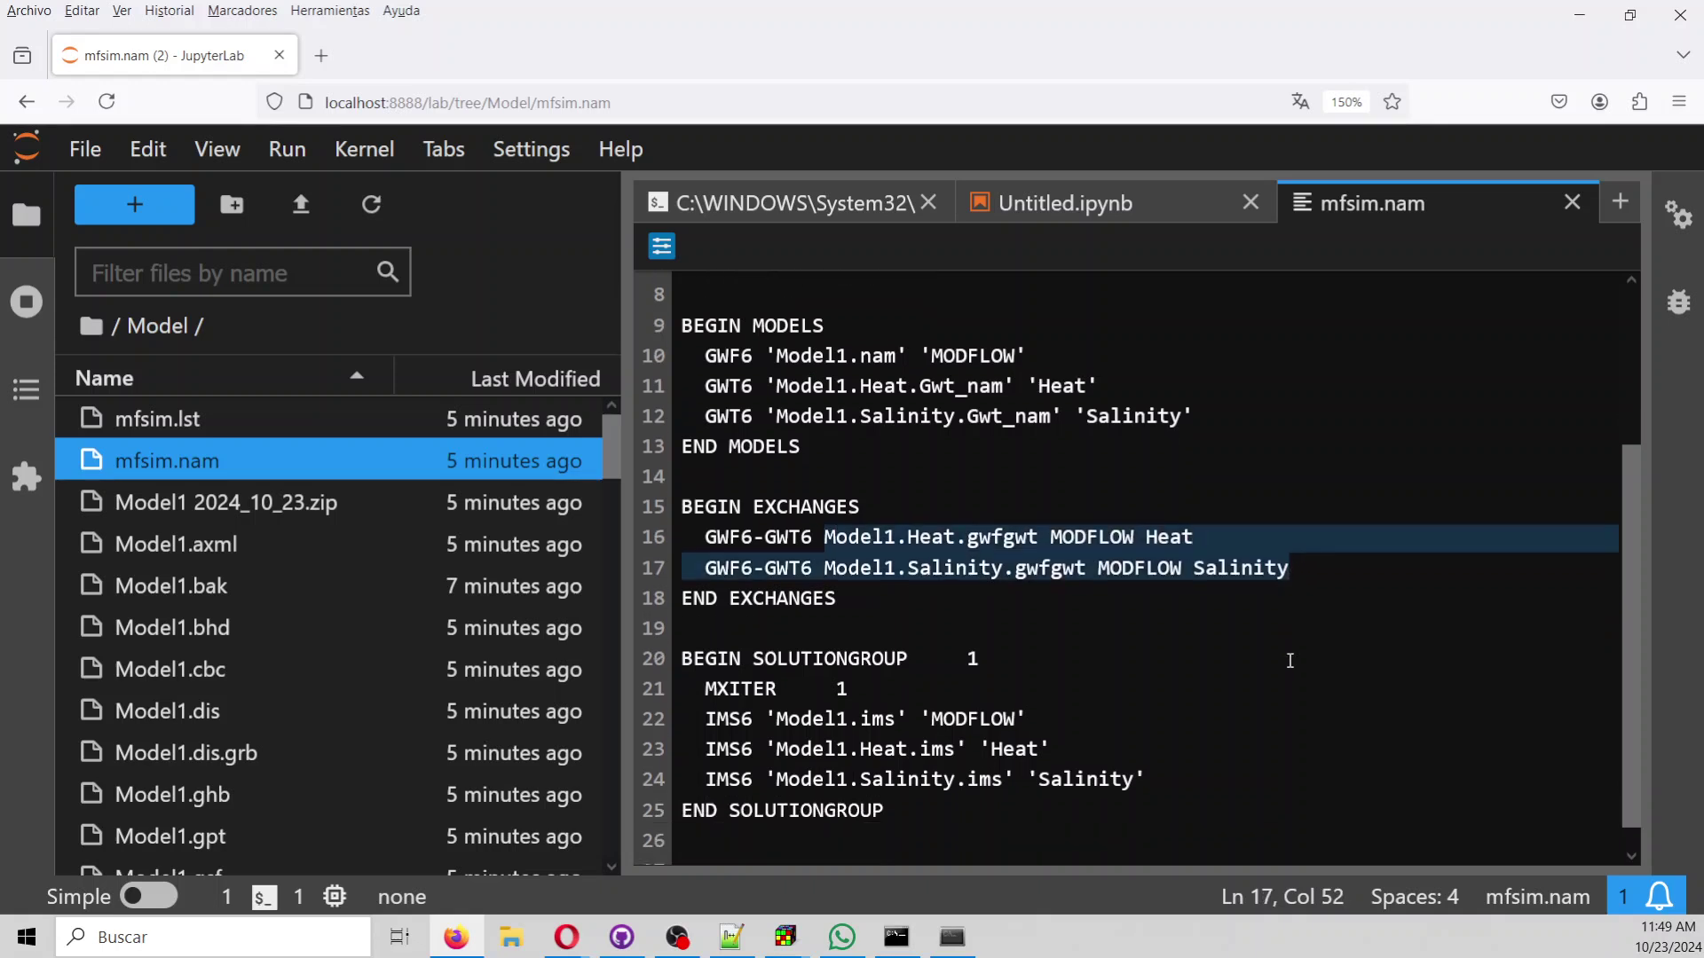
Open Model1.nam from the Model folder and highlight its VSC6 package line.
{"action": "scroll", "coordinate": [161, 589], "scroll_direction": "down", "scroll_amount": 3}
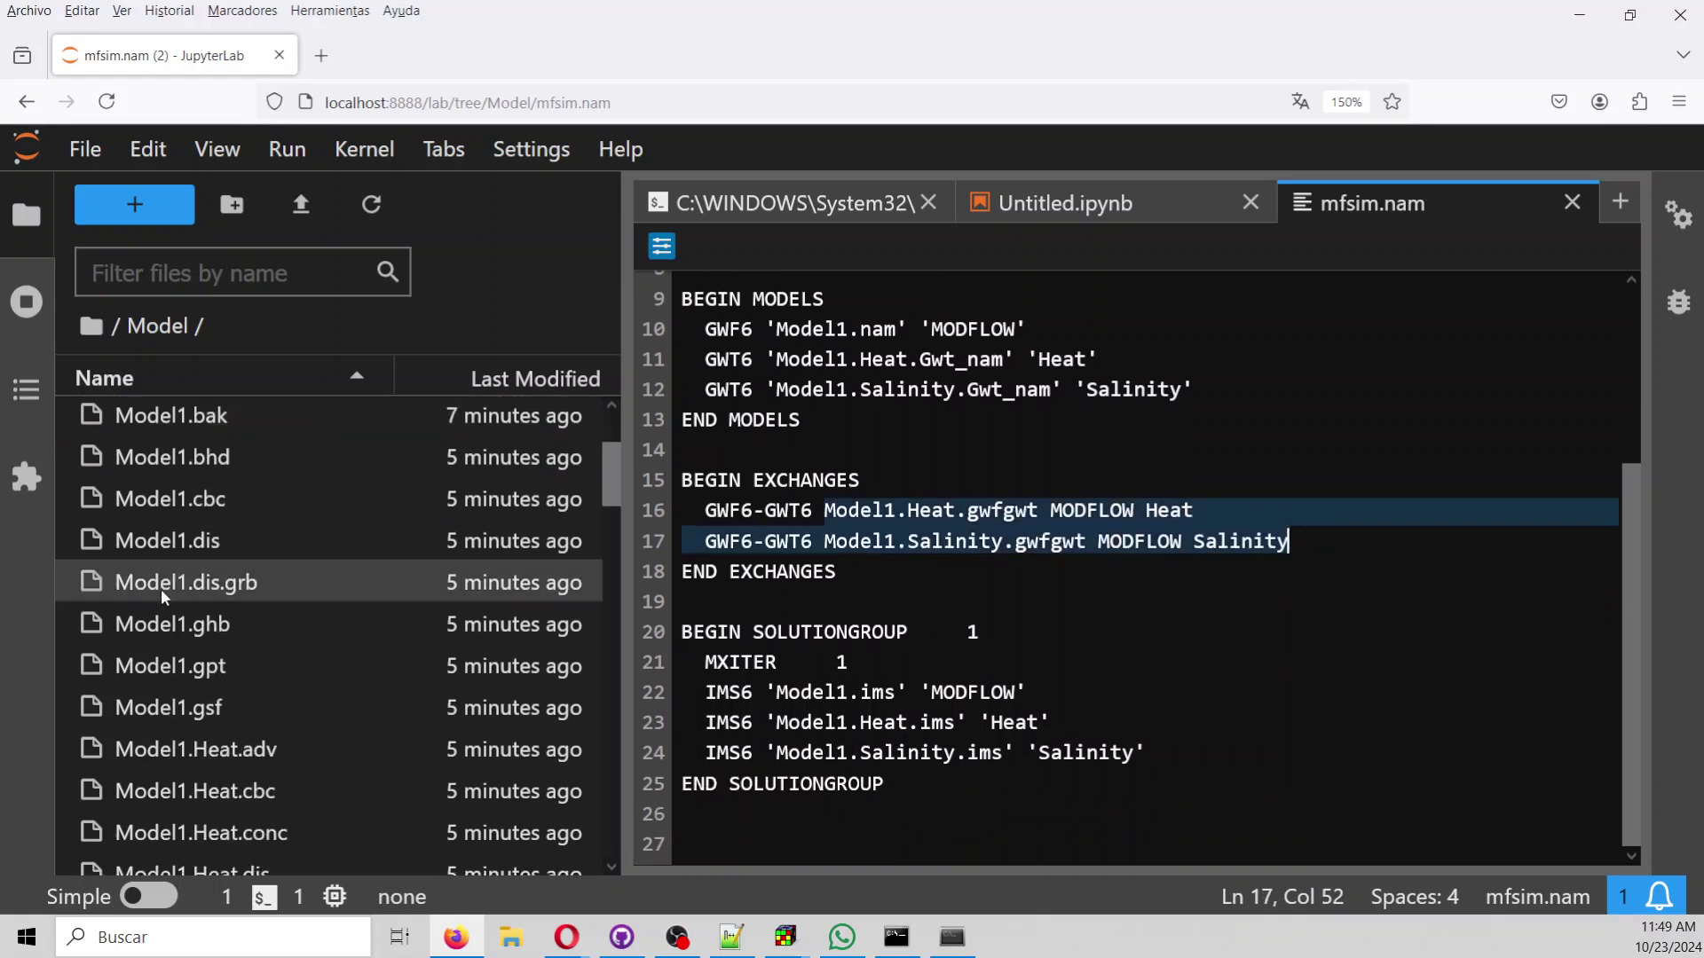
{"action": "scroll", "coordinate": [163, 597], "scroll_direction": "down", "scroll_amount": 6}
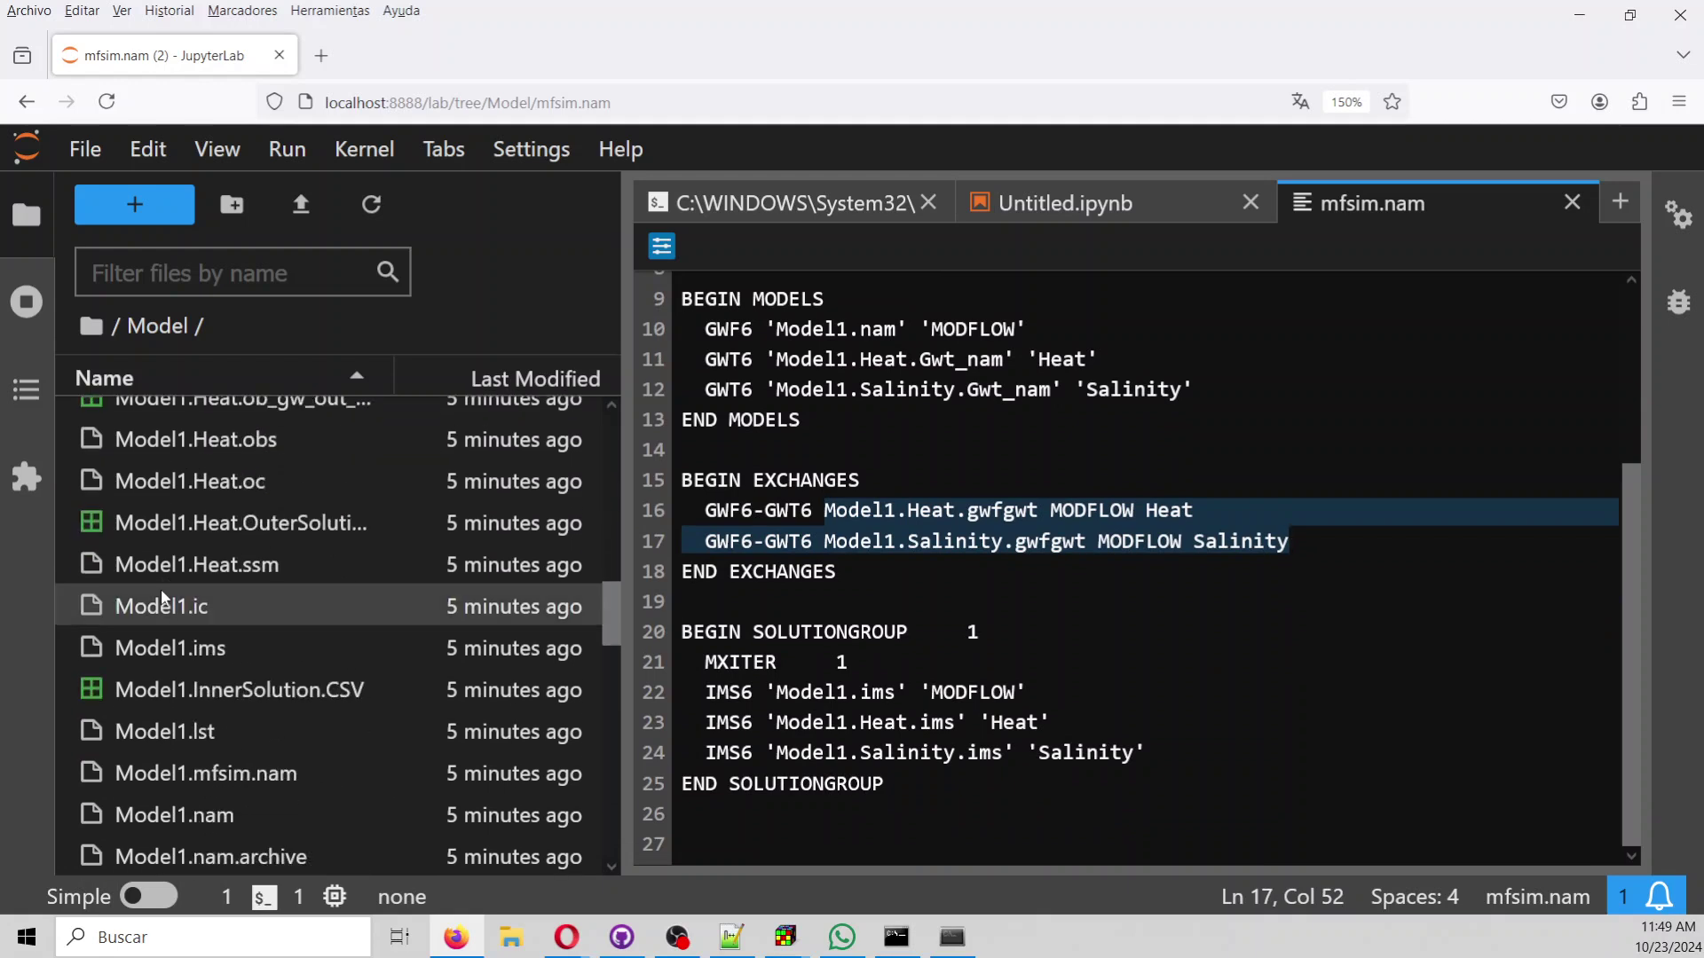
{"action": "left_click", "coordinate": [197, 815]}
{"action": "double_click", "coordinate": [196, 814]}
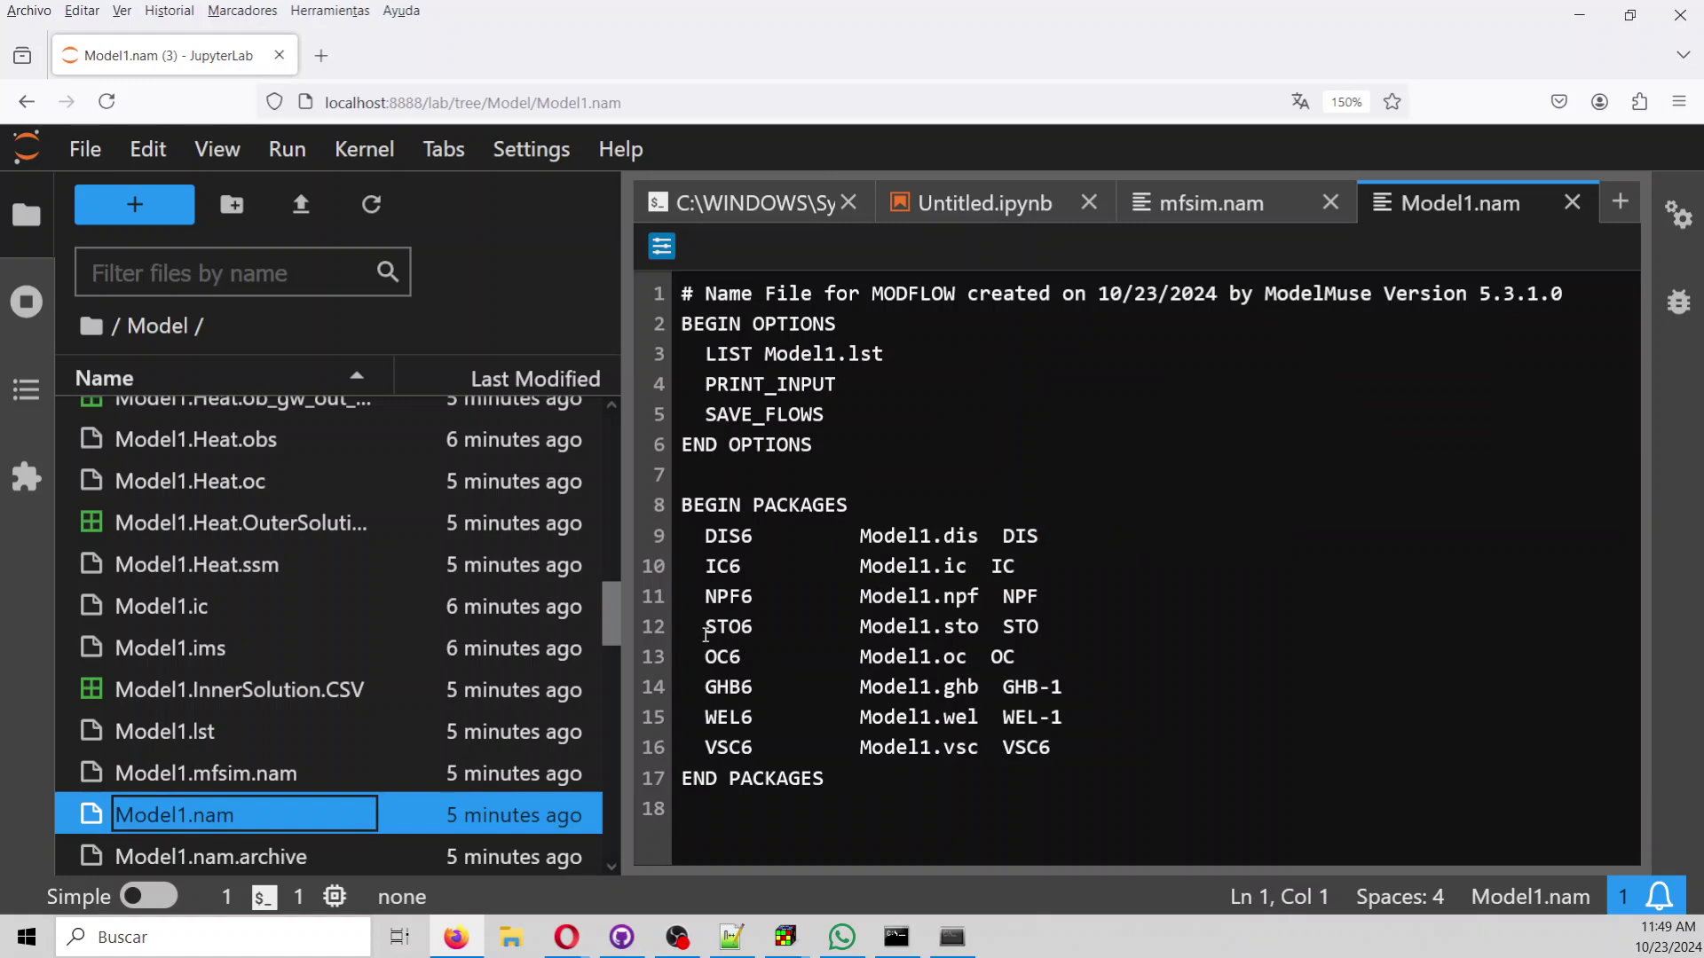
{"action": "left_click", "coordinate": [706, 747]}
{"action": "key", "text": "shift+End"}
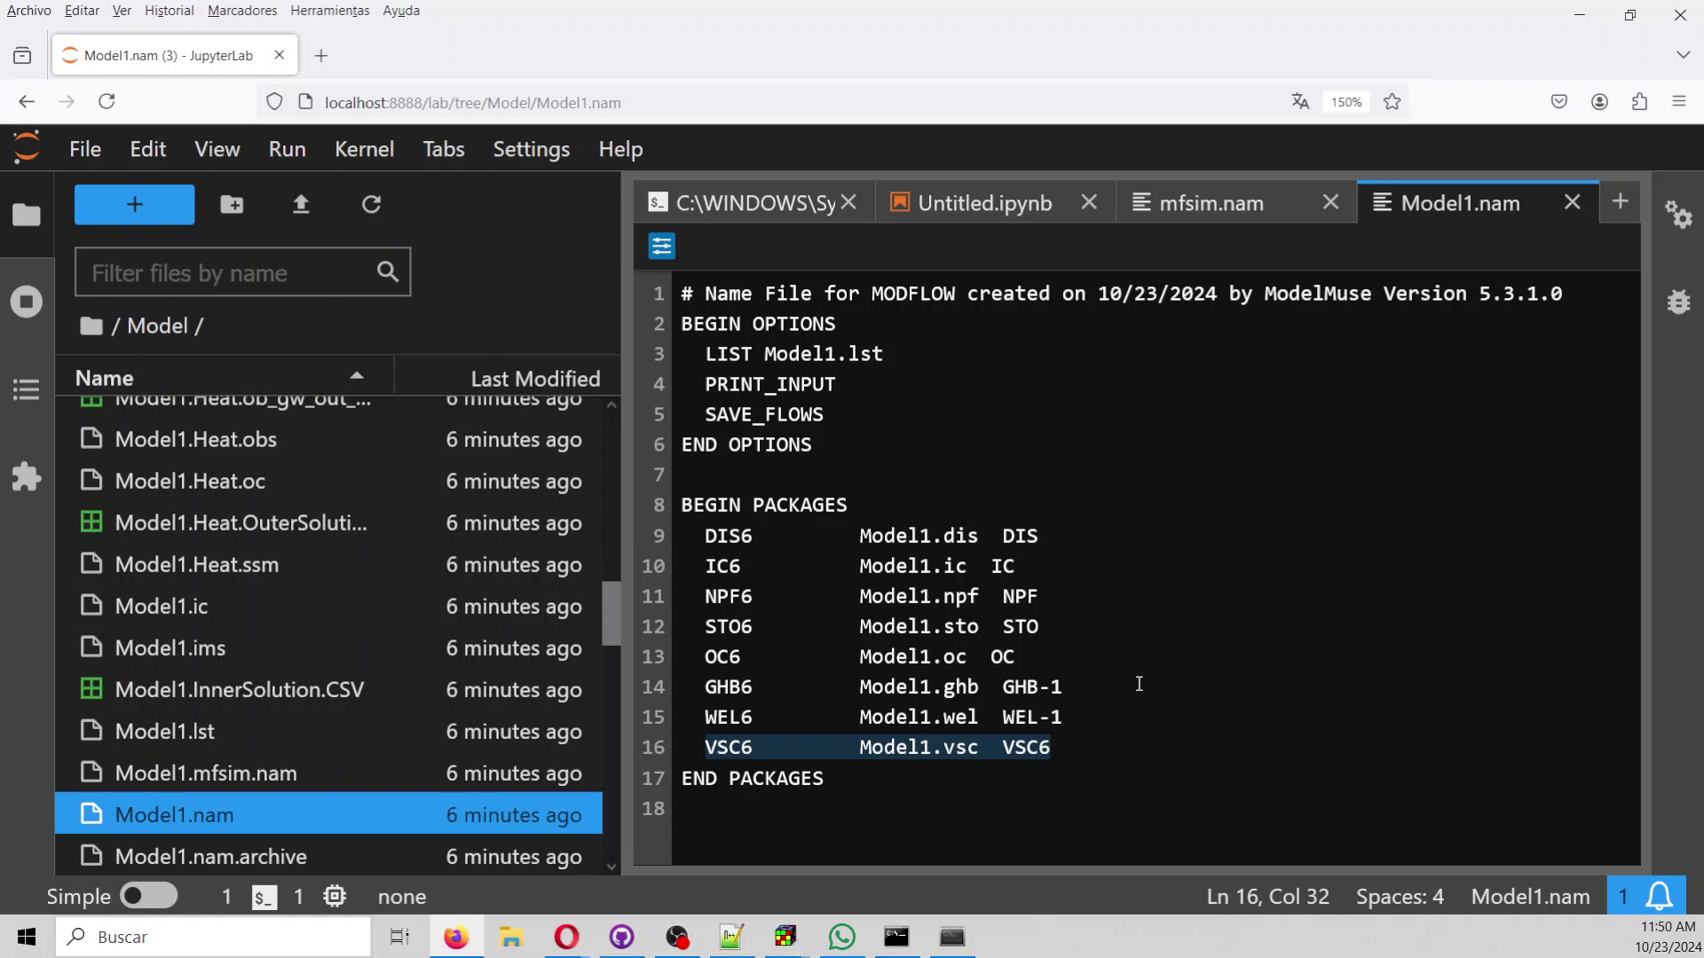
Open the Hatari Labs blog at hatarilabs.com/ih-en in a new browser tab.
{"action": "left_click", "coordinate": [322, 55]}
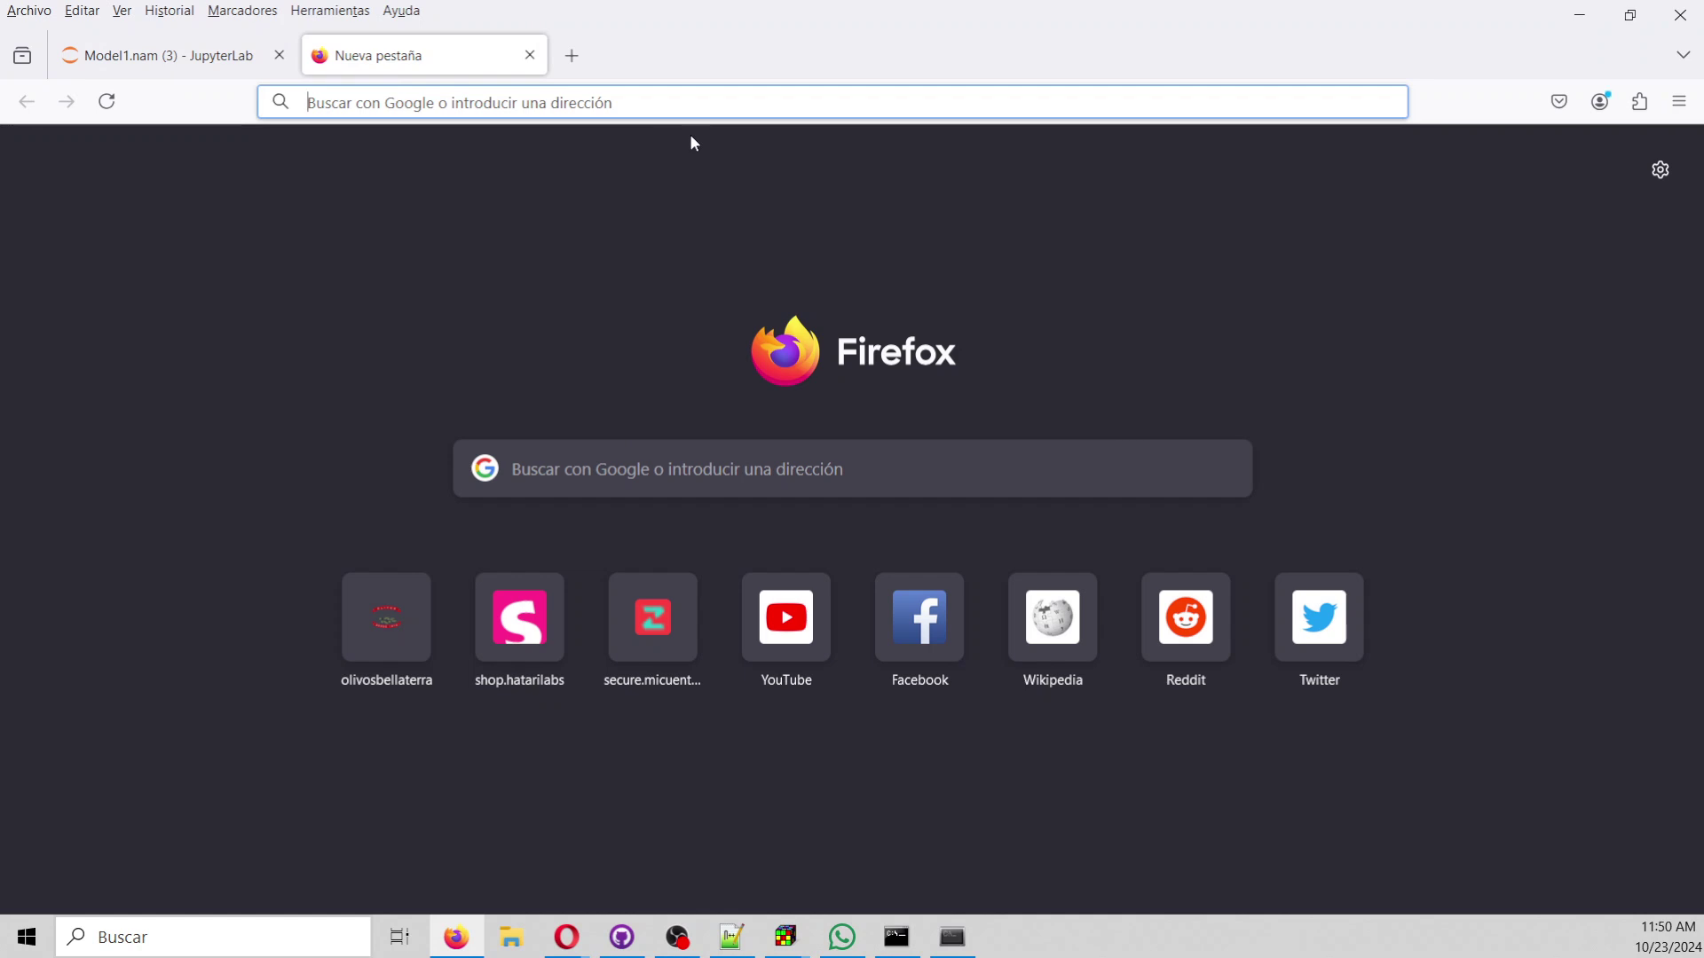
{"action": "type", "text": "hatari"}
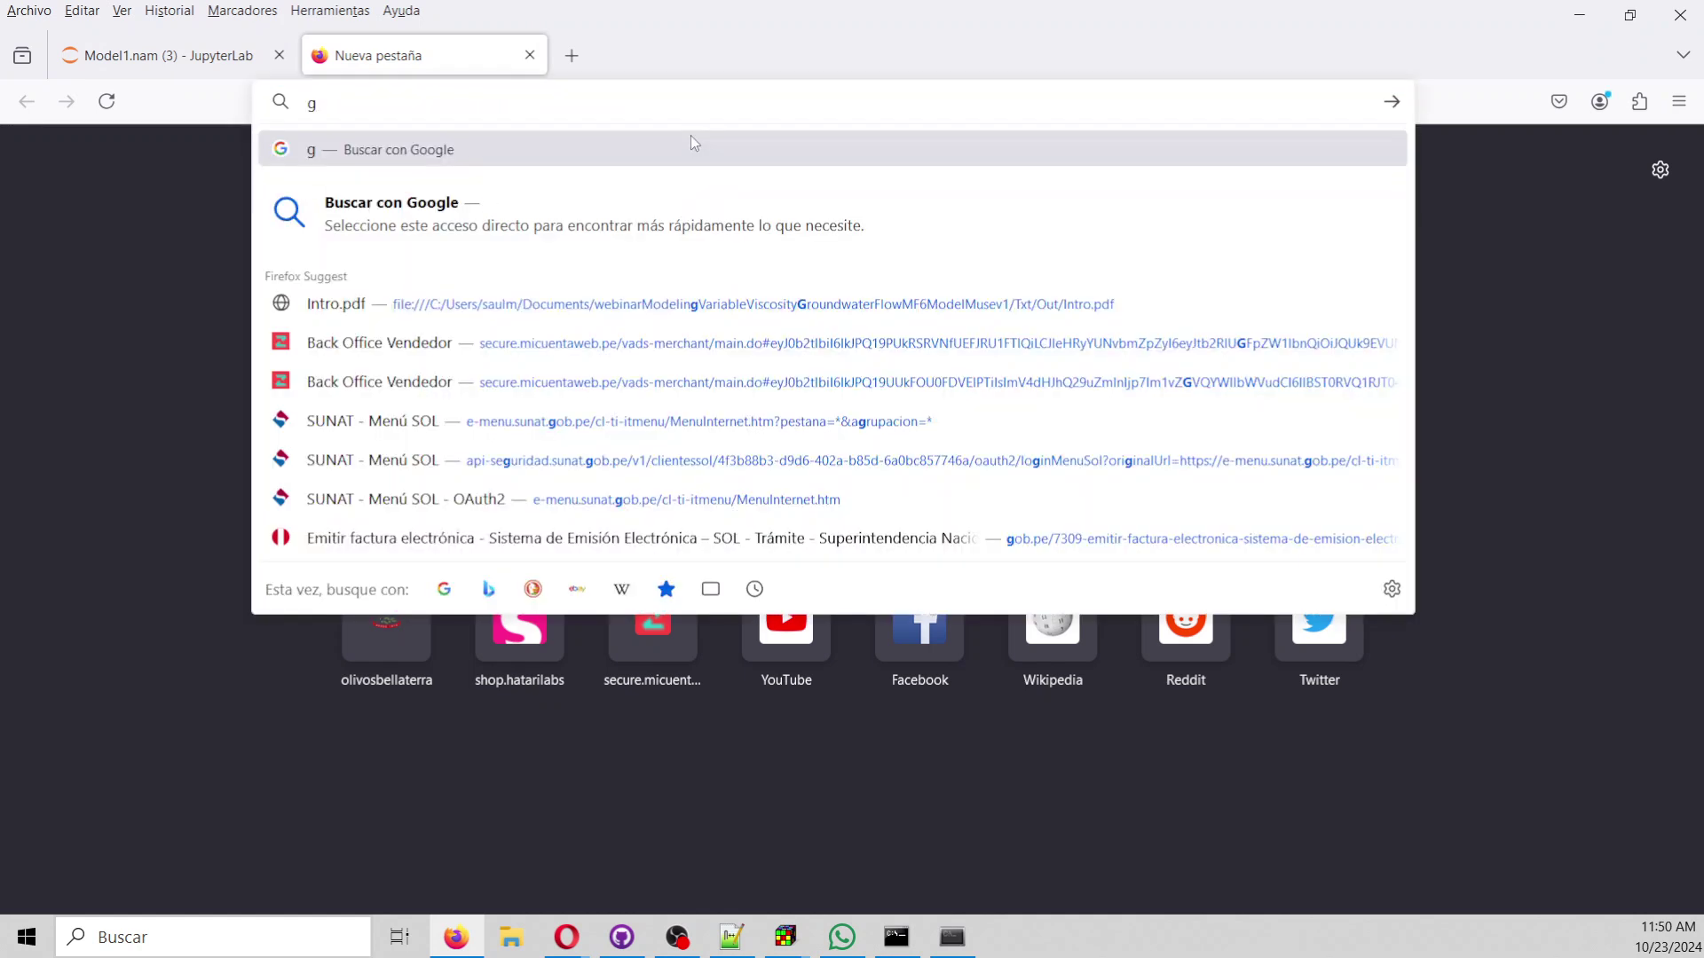
{"action": "type", "text": "labs"}
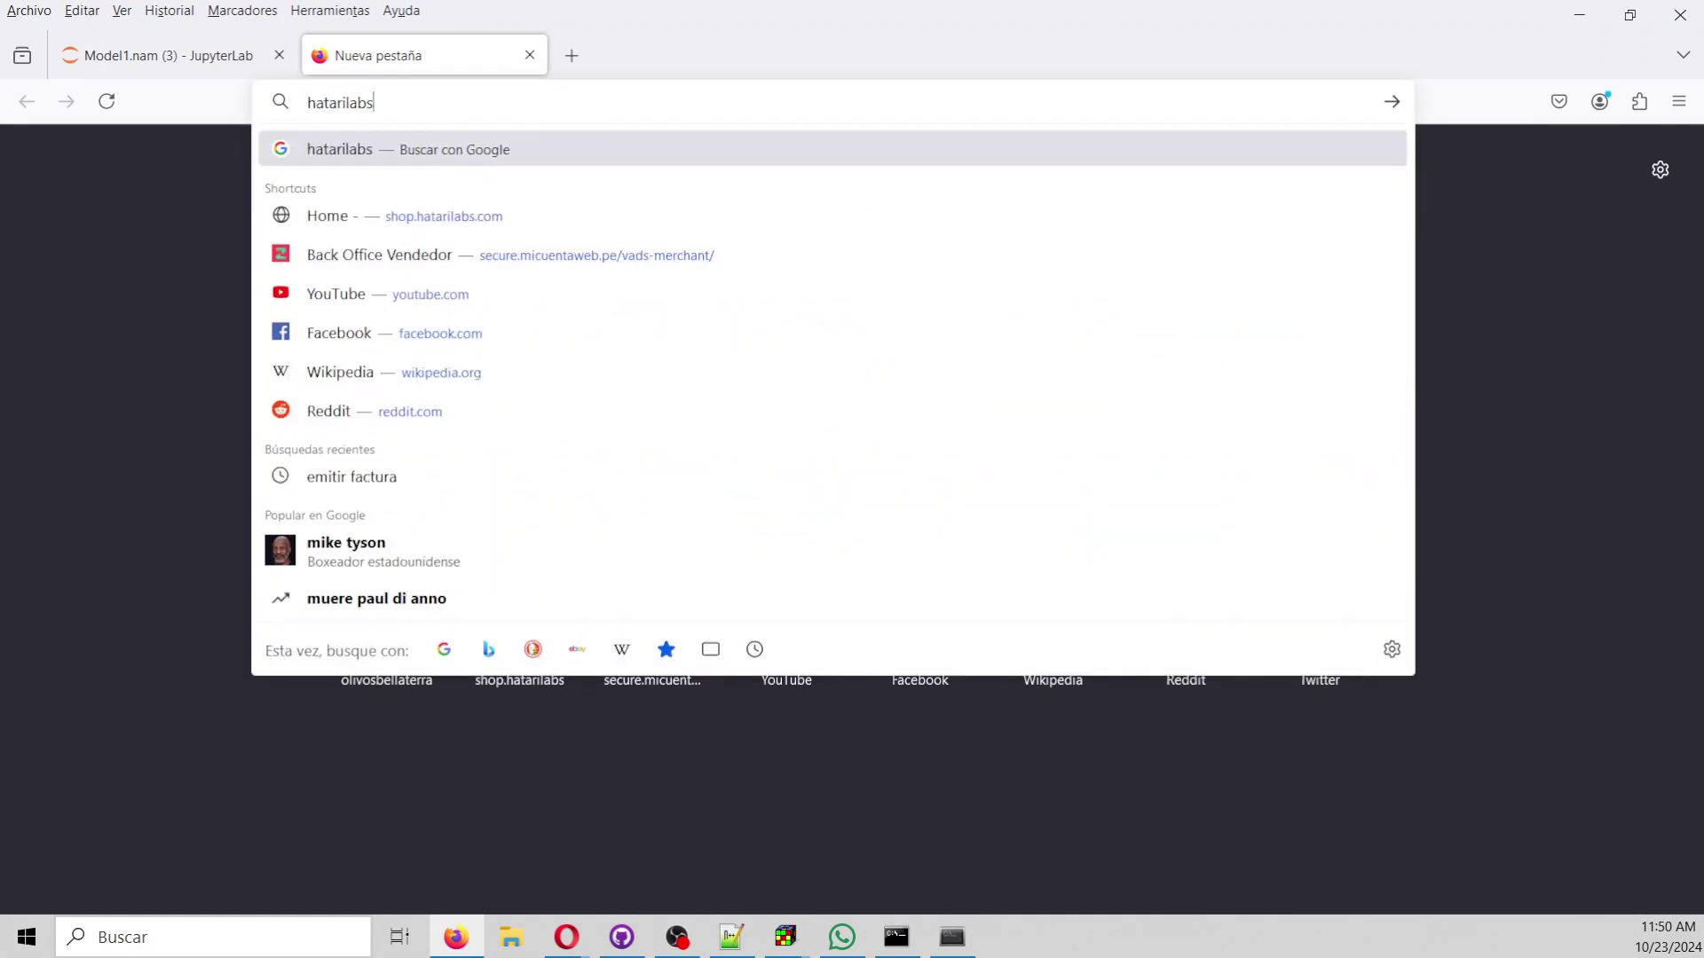
{"action": "type", "text": ".com/"}
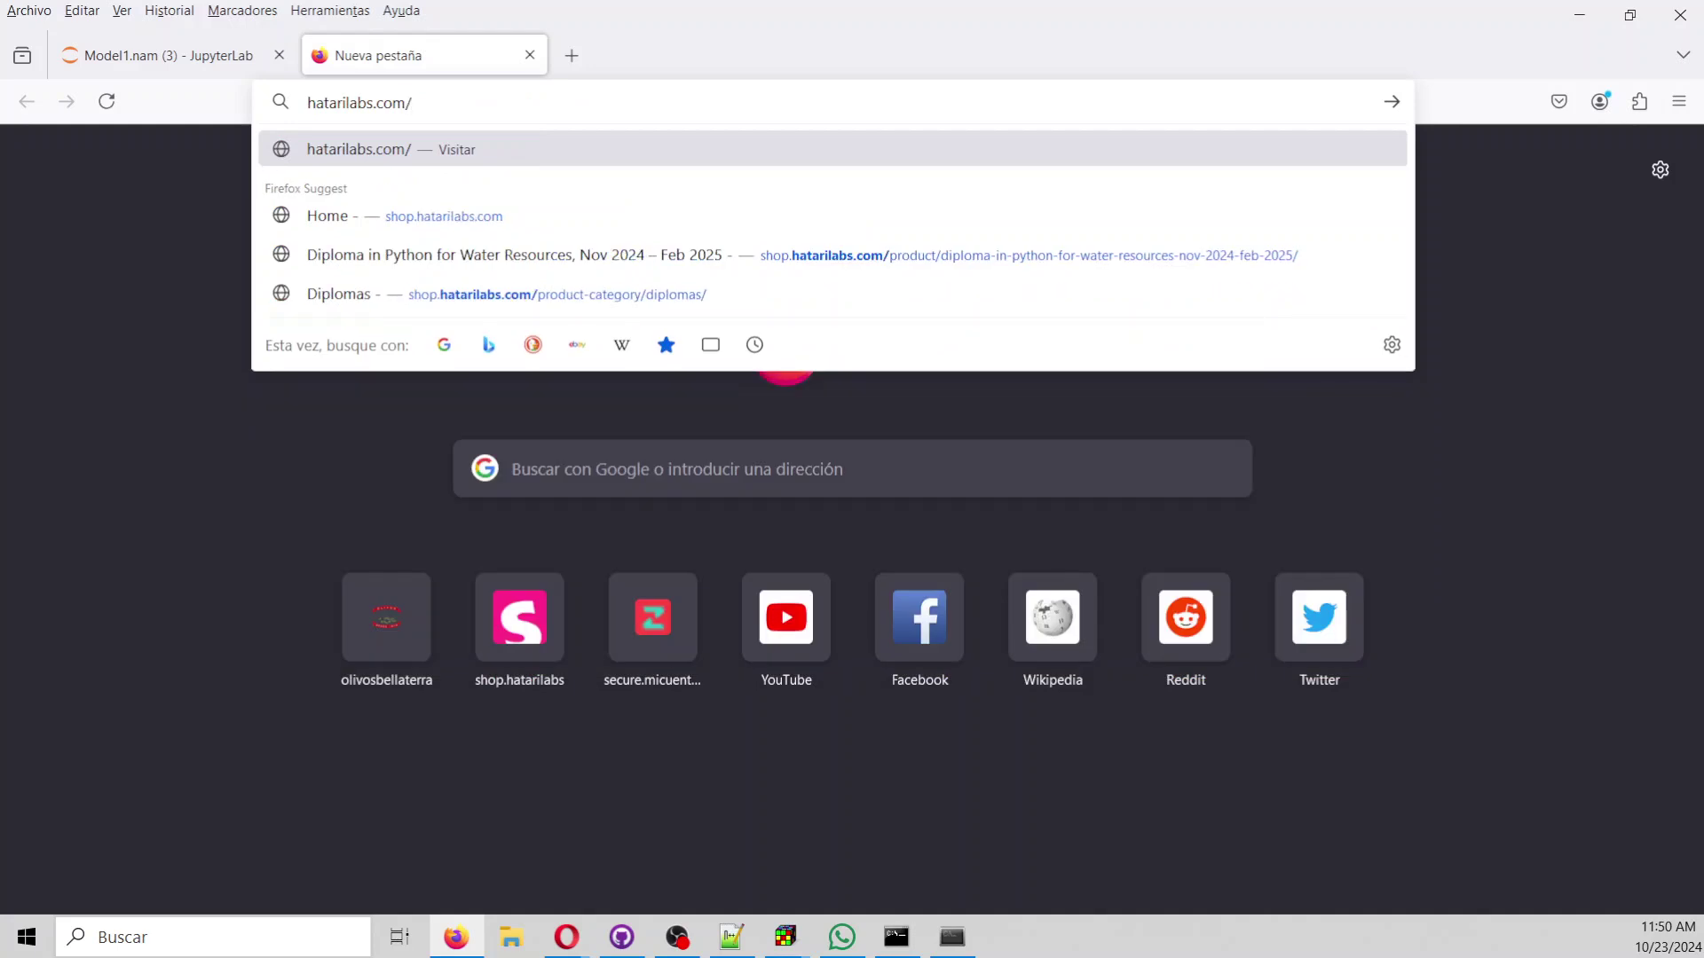
{"action": "type", "text": "ih-en"}
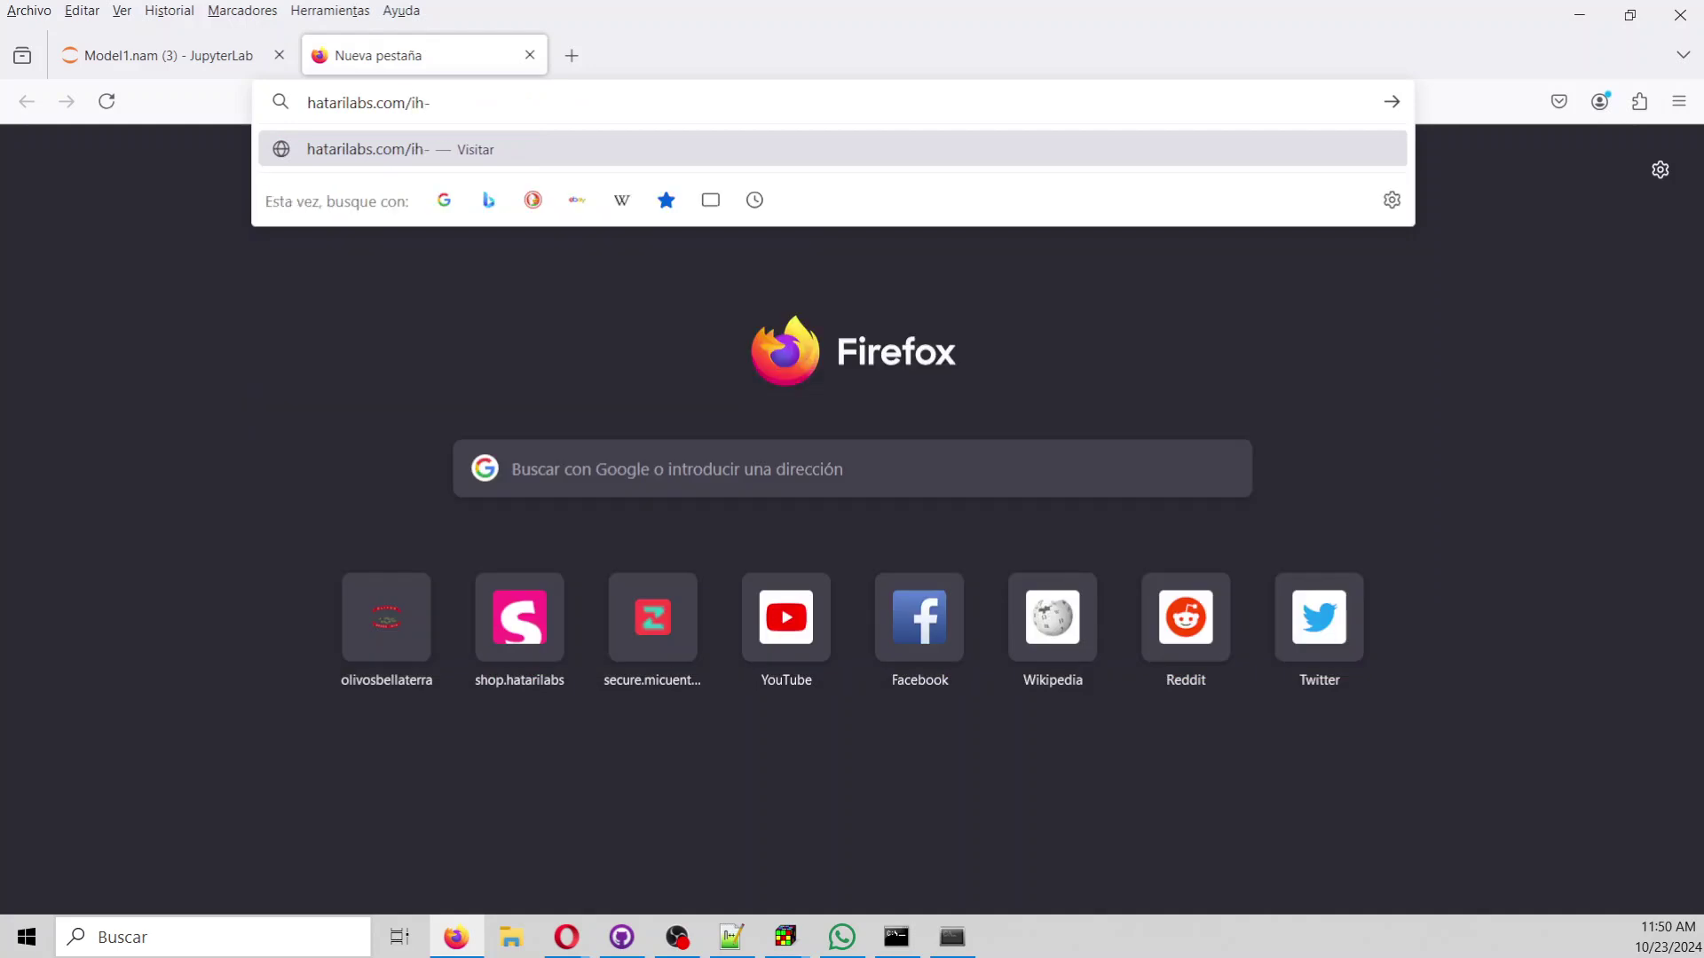
{"action": "key", "text": "Return"}
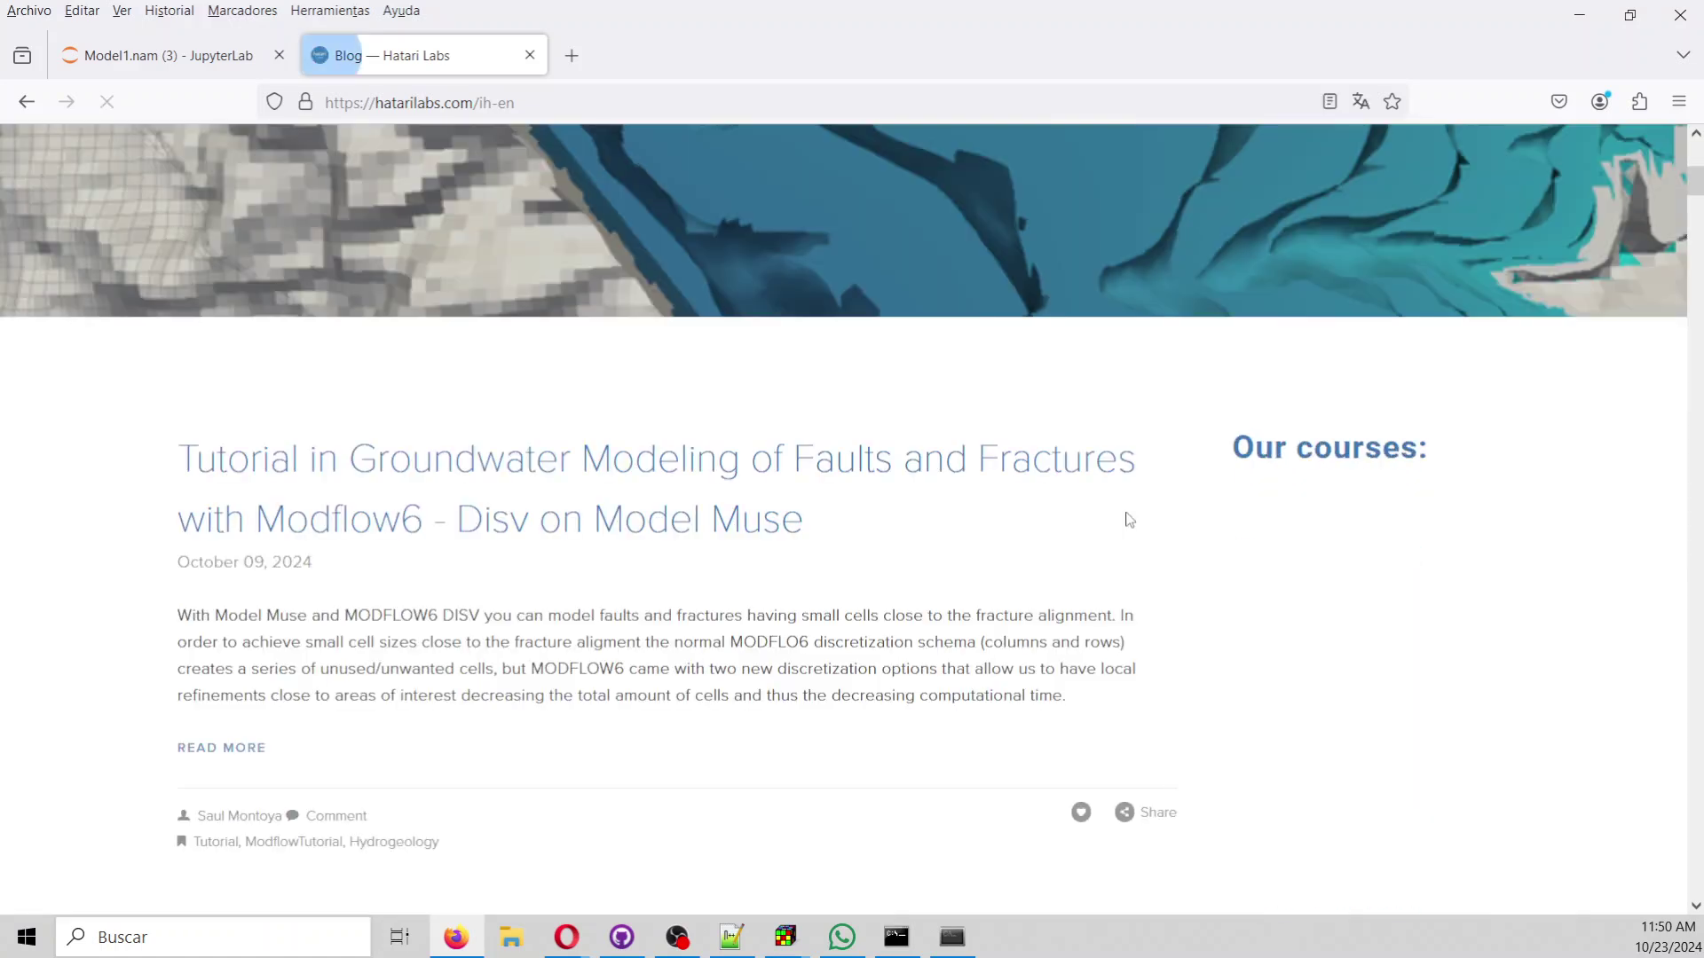
Open the blog's Diploma in Python for Water Resources, Nov 2024 - Feb 2025 course page and look through it.
{"action": "scroll", "coordinate": [1287, 639], "scroll_direction": "down", "scroll_amount": 1}
{"action": "scroll", "coordinate": [1389, 730], "scroll_direction": "down", "scroll_amount": 3}
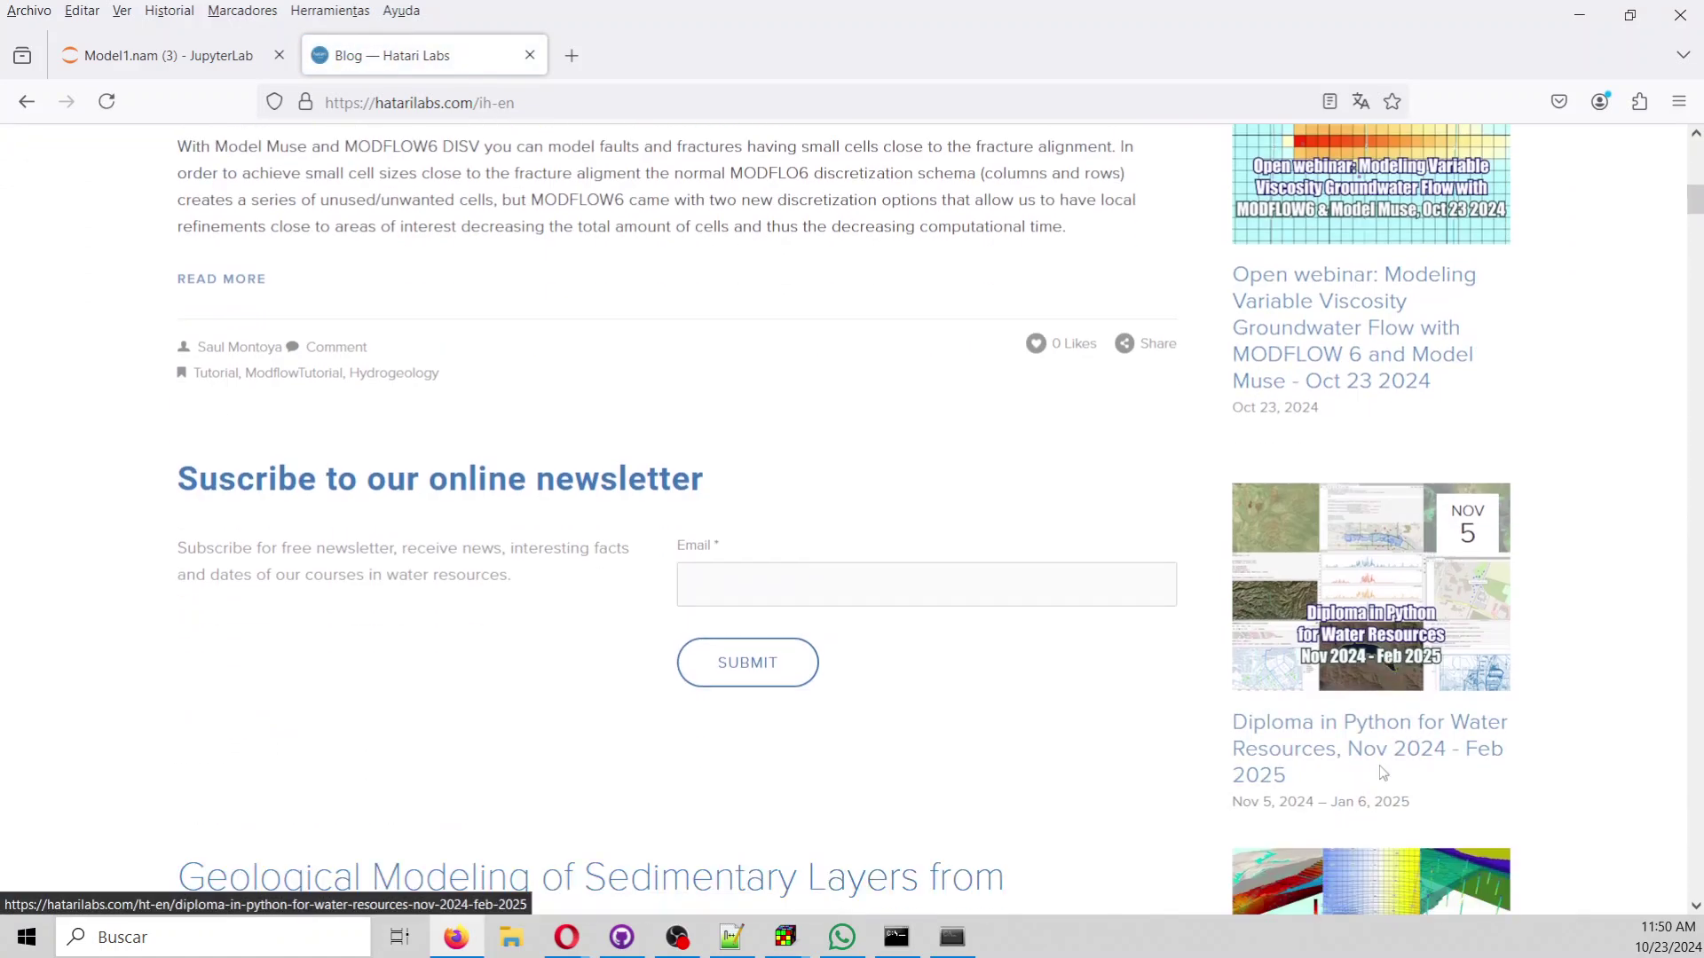
{"action": "left_click", "coordinate": [1380, 753]}
{"action": "scroll", "coordinate": [728, 409], "scroll_direction": "down", "scroll_amount": 5}
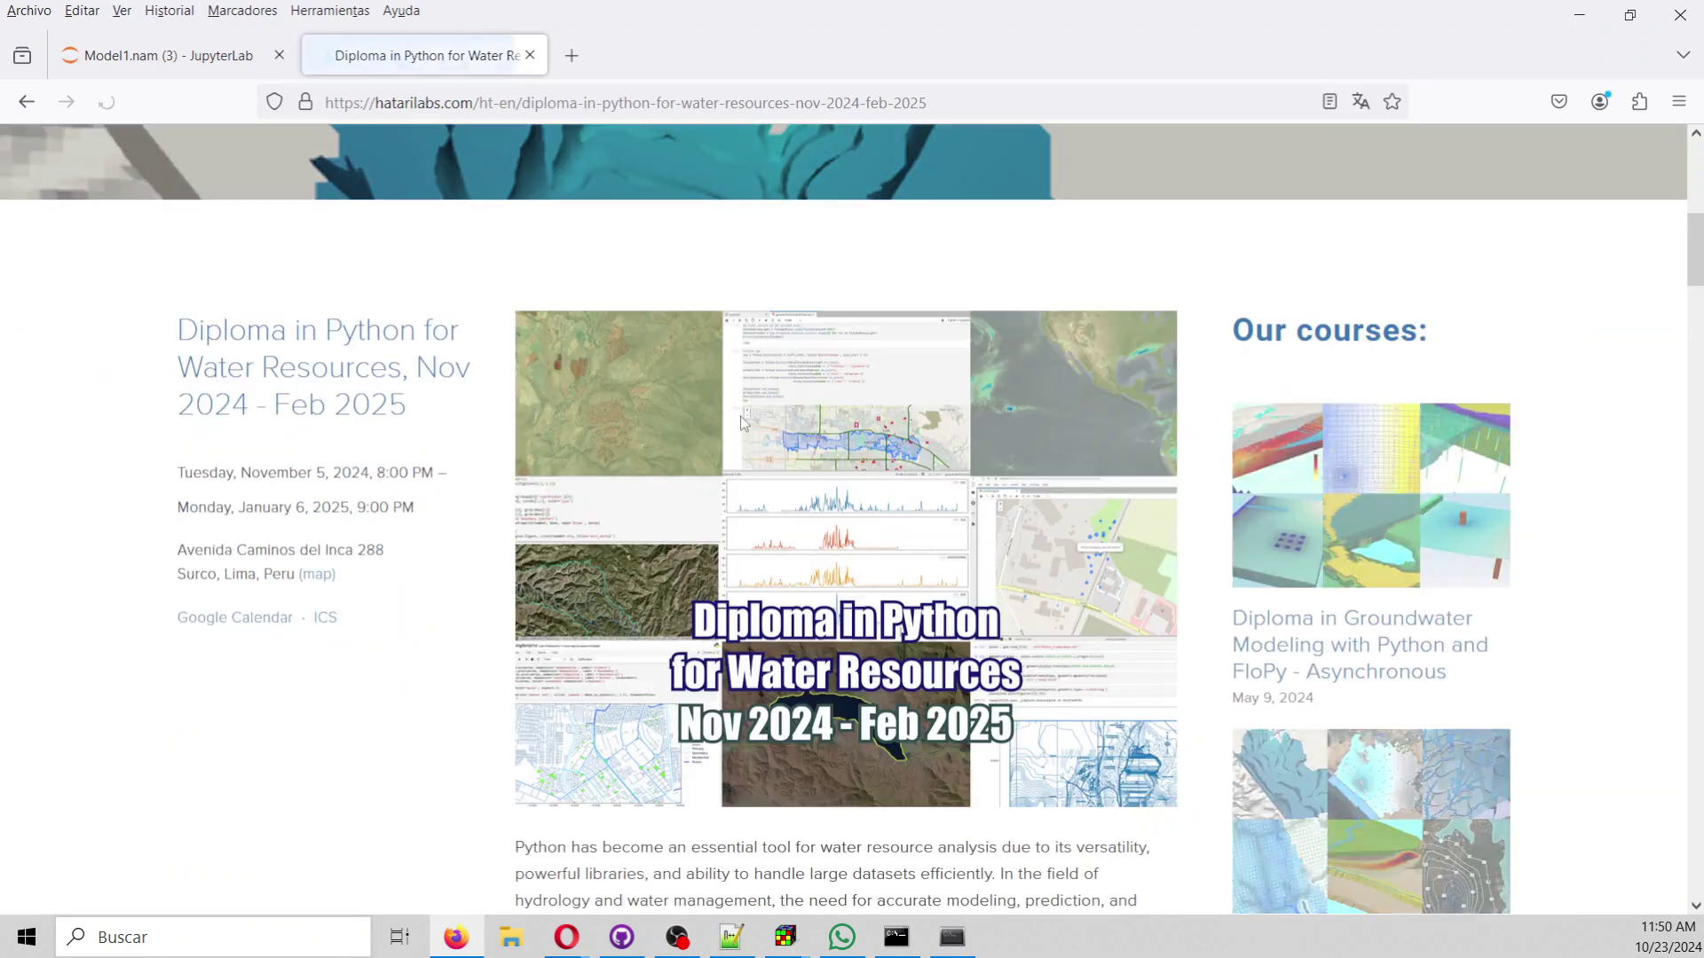
{"action": "scroll", "coordinate": [562, 536], "scroll_direction": "up", "scroll_amount": 4}
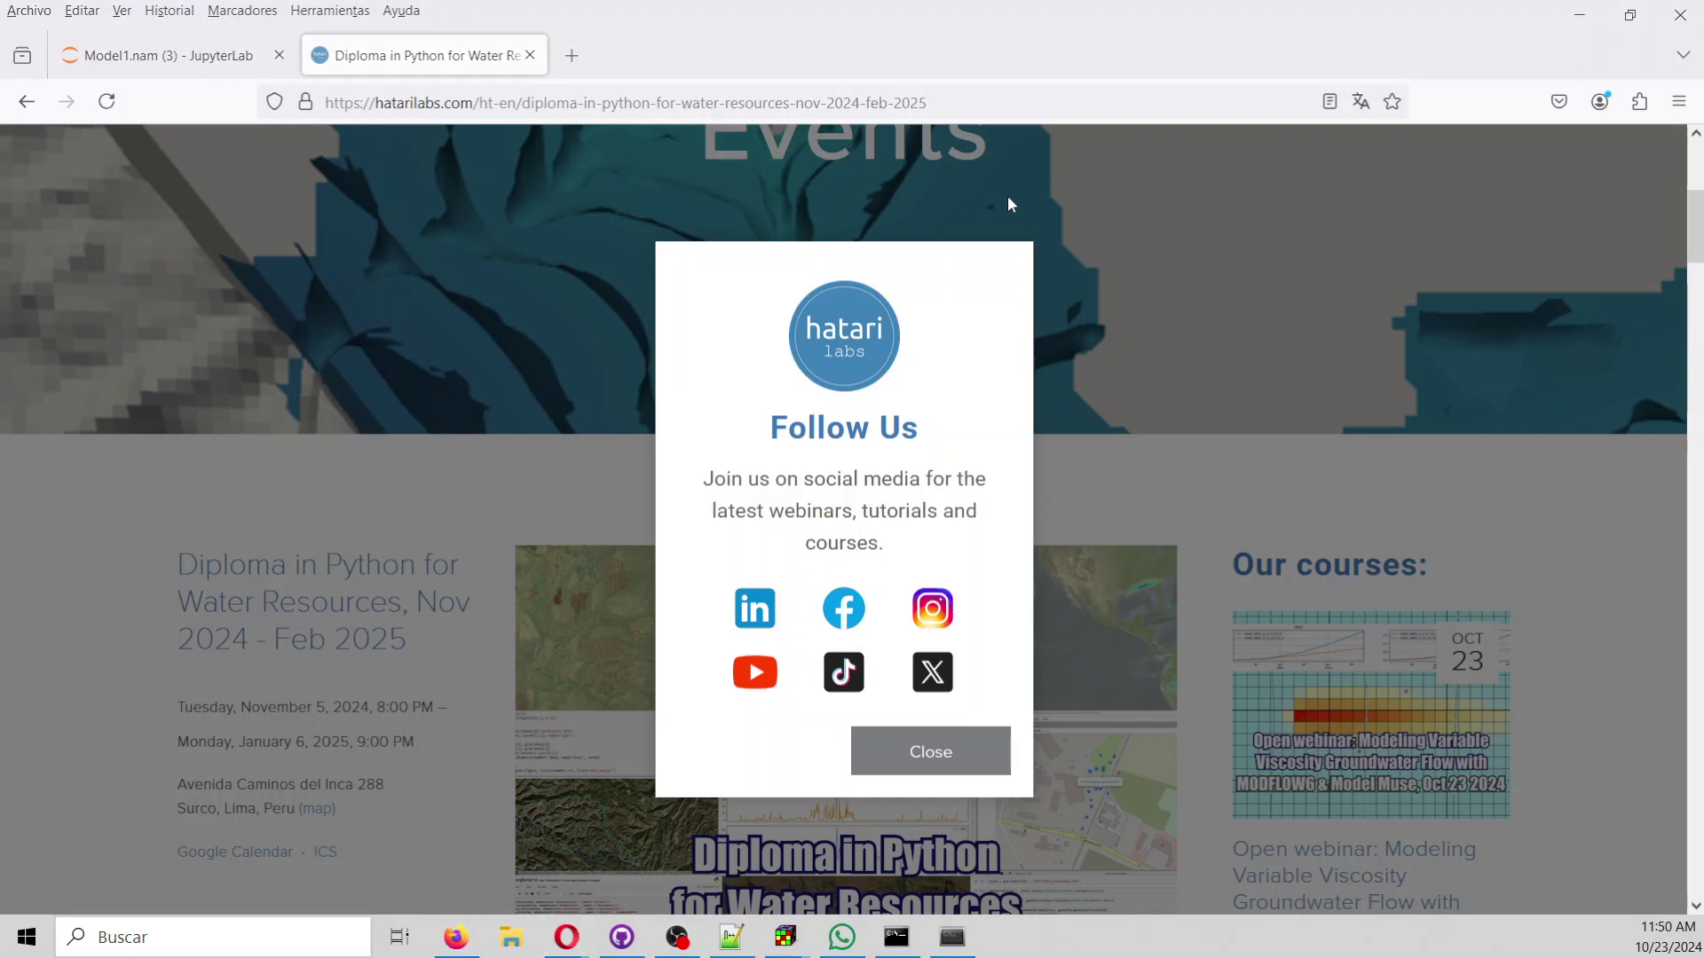
Close the course page, JupyterLab, its Anaconda Prompt and ModelMuse, discarding the unsaved changes to Model1.gpt.
{"action": "left_click", "coordinate": [530, 55]}
{"action": "left_click", "coordinate": [279, 55]}
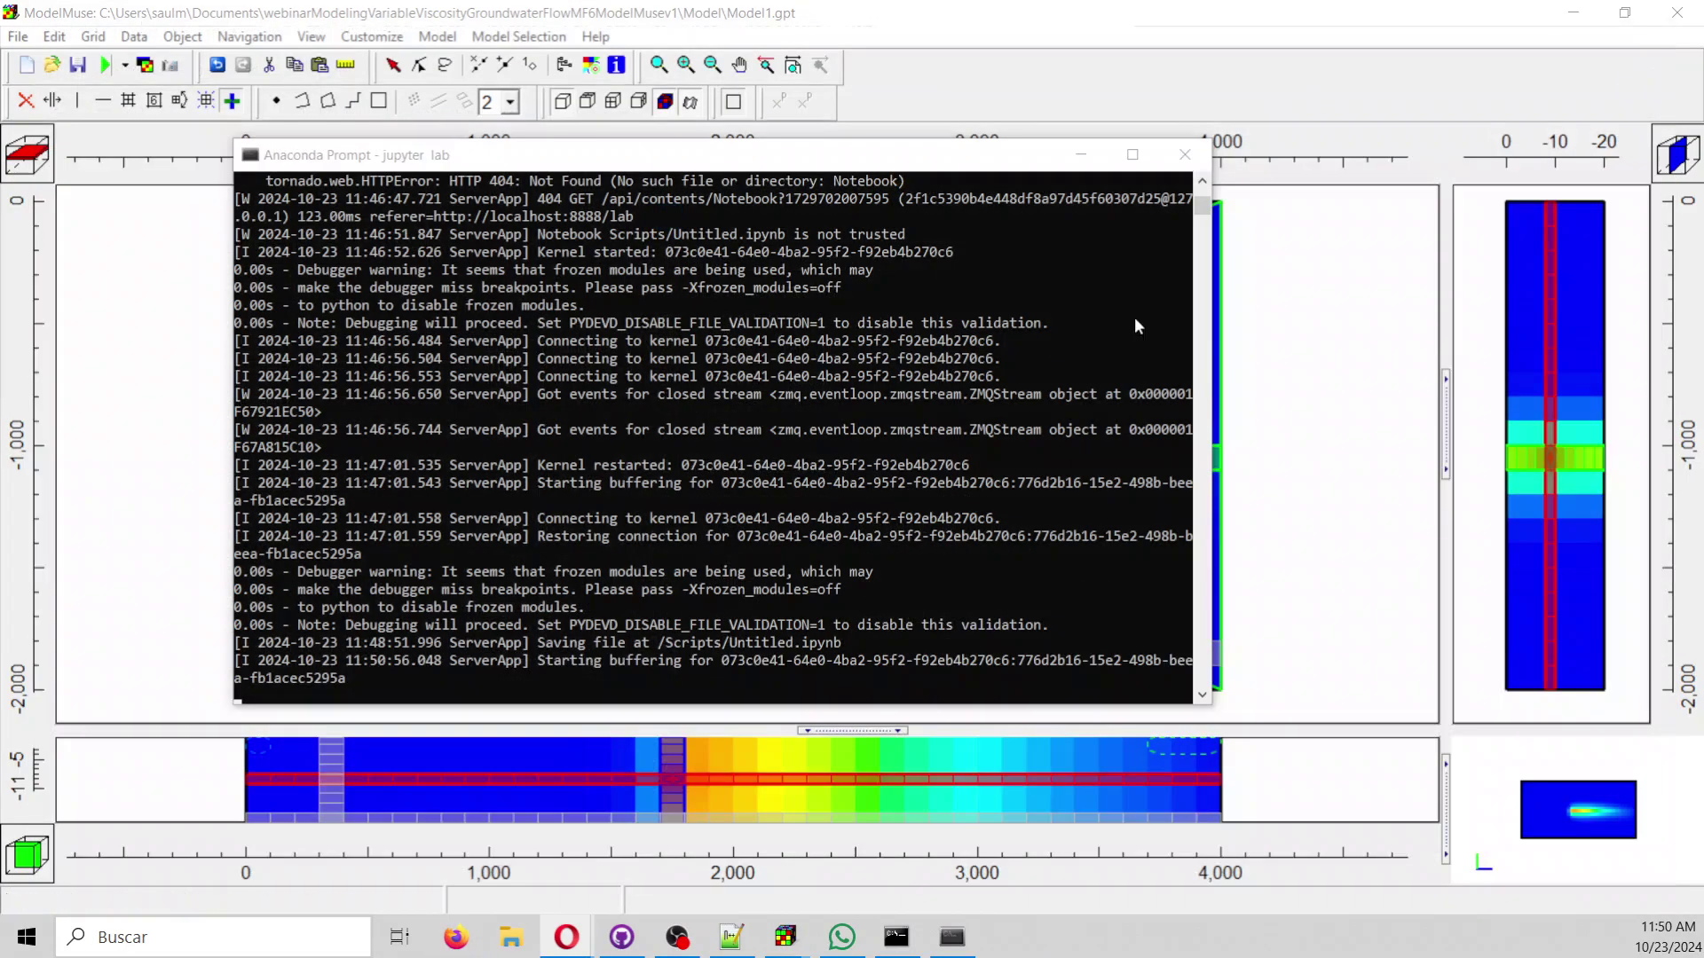
{"action": "left_click", "coordinate": [1185, 154]}
{"action": "left_click", "coordinate": [1677, 12]}
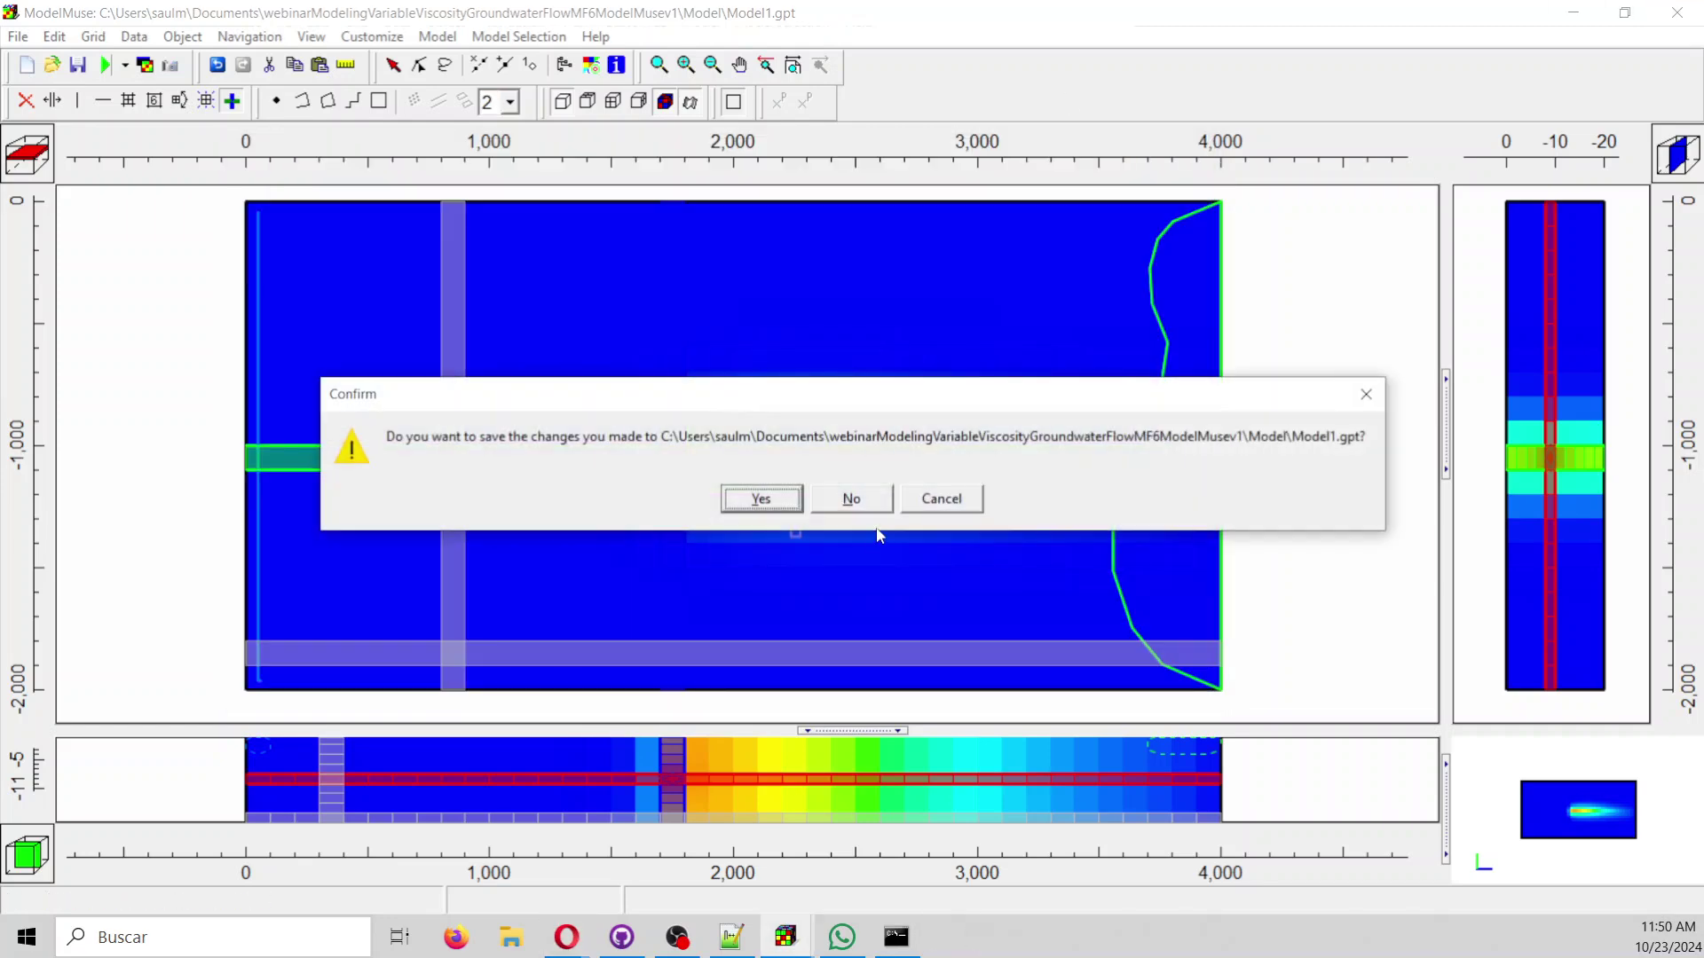
{"action": "left_click", "coordinate": [852, 498]}
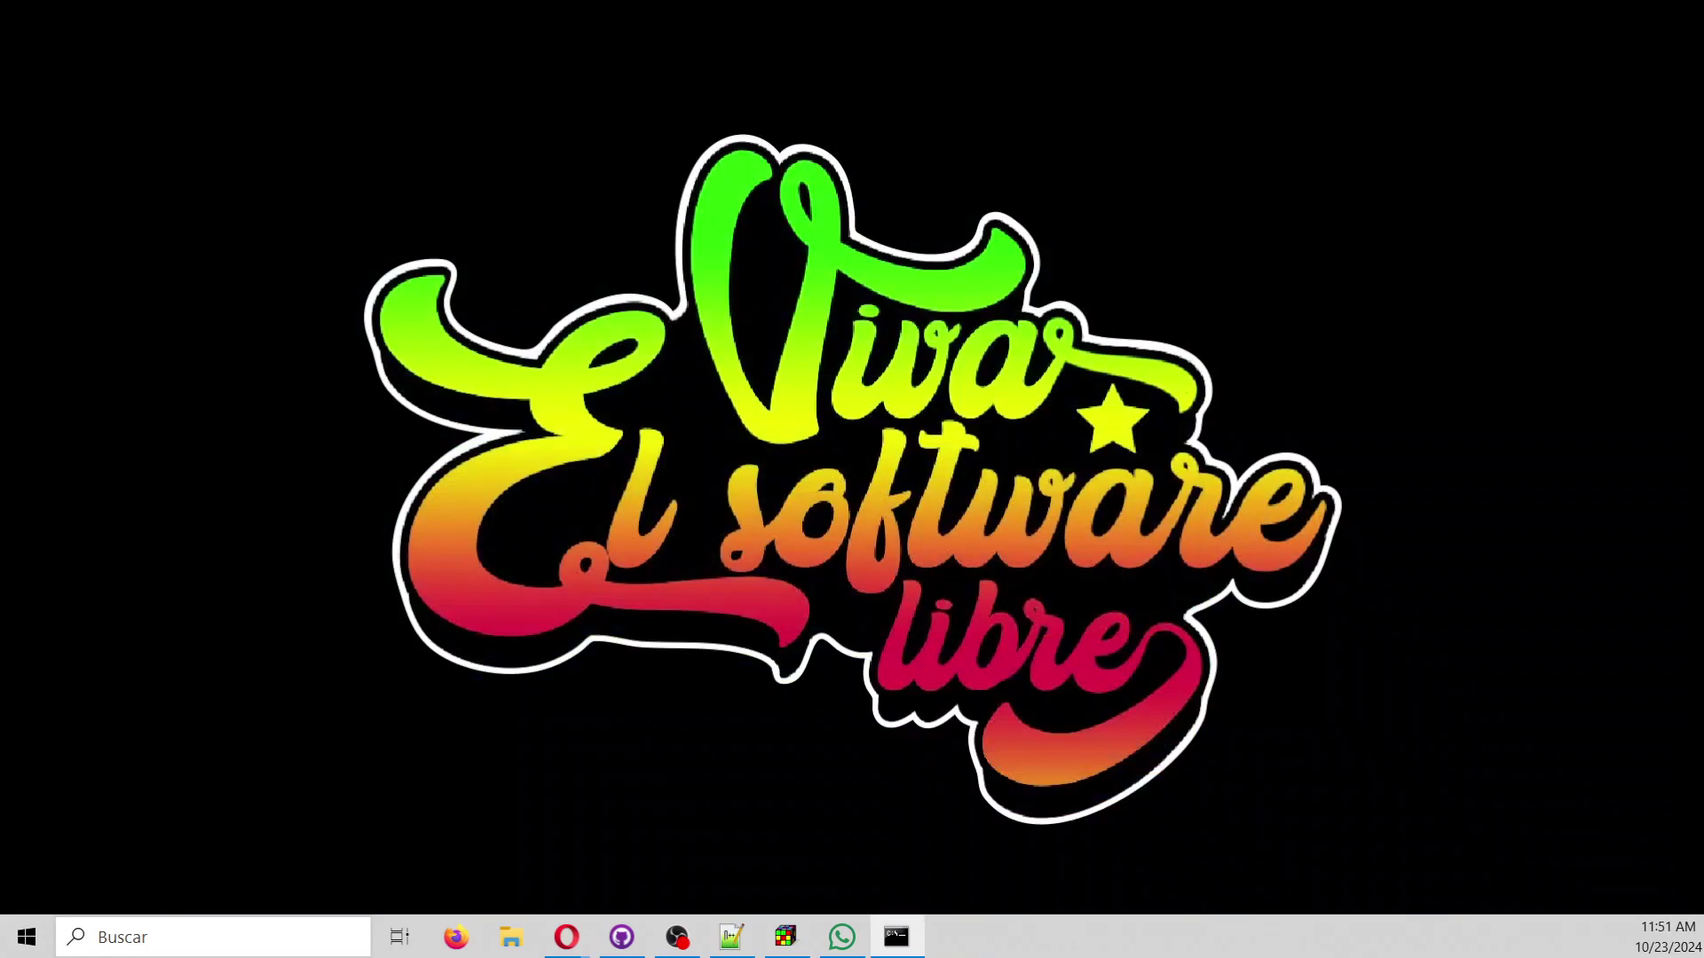